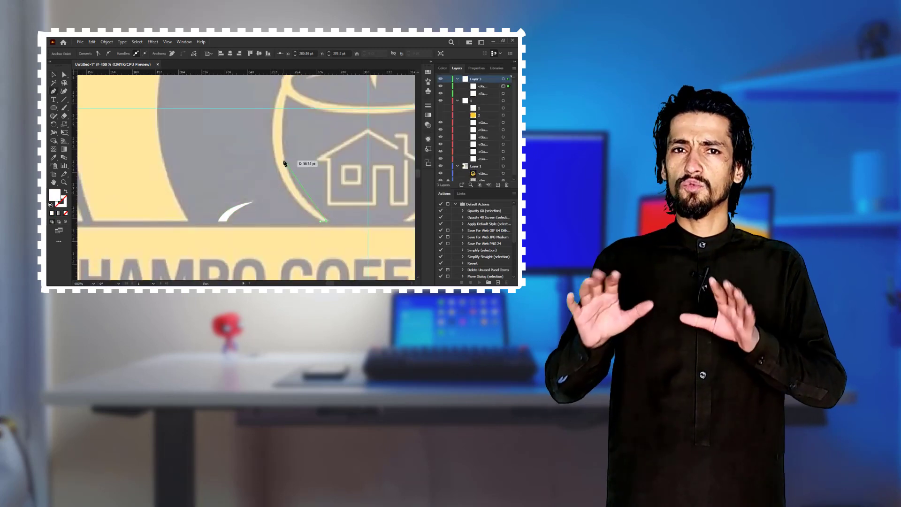
- Trace the cup's left wall as a closed white shape with the Pen tool and refine its curve handles
left_click(283, 141)
key("z")
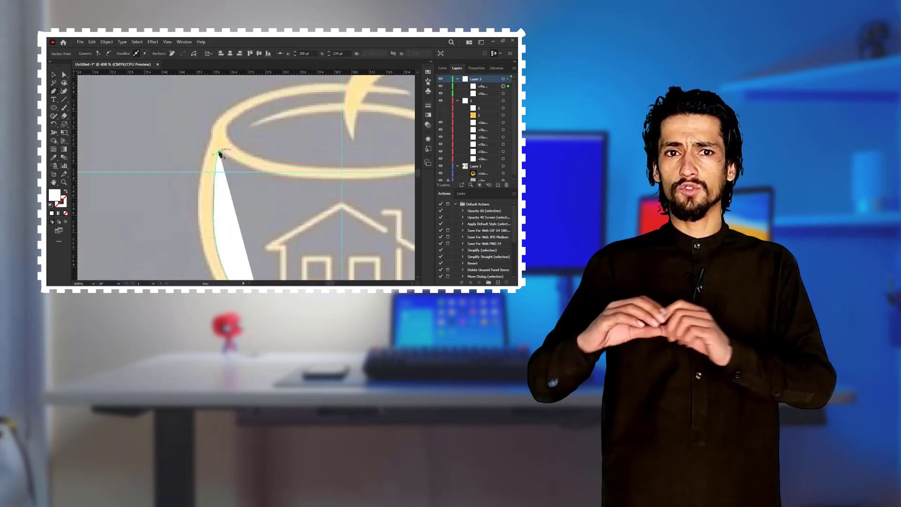
scroll(226, 188, "down", 5)
left_click_drag(248, 227, 263, 227)
scroll(188, 148, "up", 5)
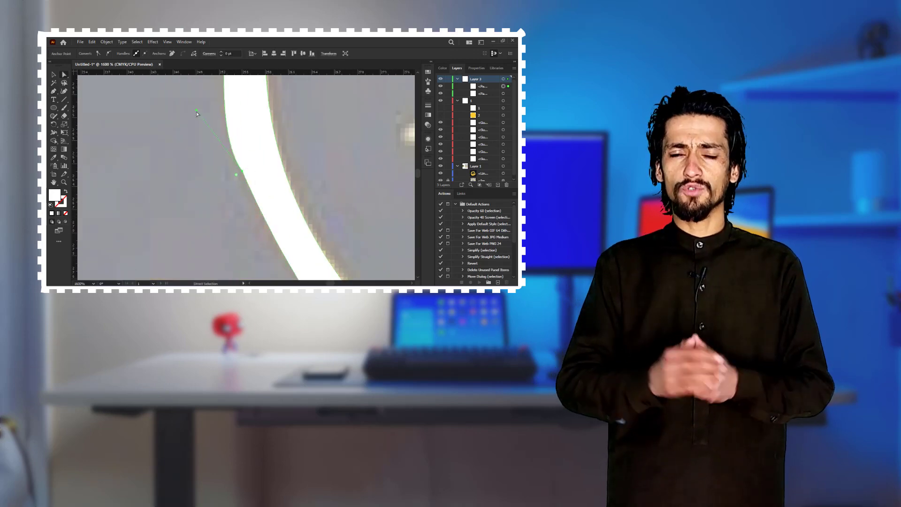
right_click(53, 92)
scroll(229, 200, "down", 6)
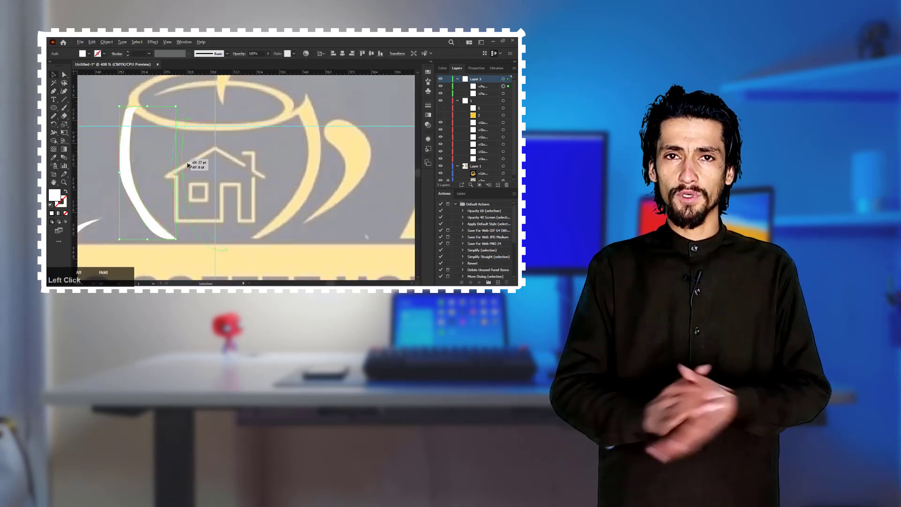
- Try to duplicate the traced left wall toward the opposite side of the cup
key("v")
left_click_drag(317, 202, 313, 202)
scroll(286, 141, "up", 2)
scroll(277, 107, "down", 3)
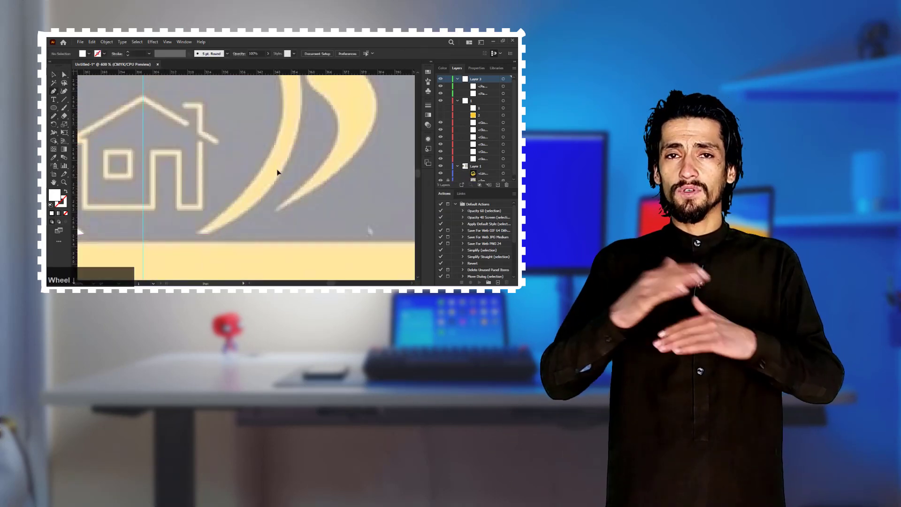
- Trace the cup's right wall as a closed white shape with the Pen tool and adjust its inner curve
key("p")
left_click_drag(279, 88, 278, 161)
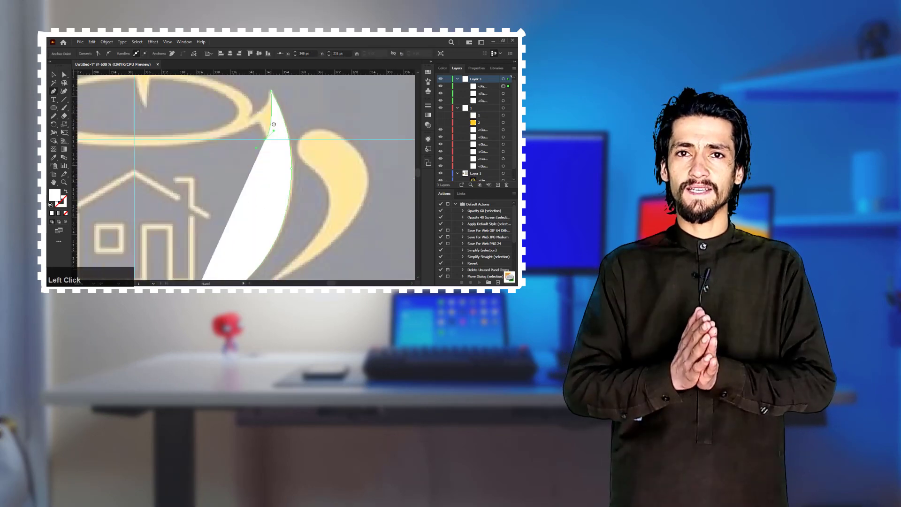
scroll(282, 164, "down", 3)
left_click(204, 231)
scroll(286, 135, "up", 2)
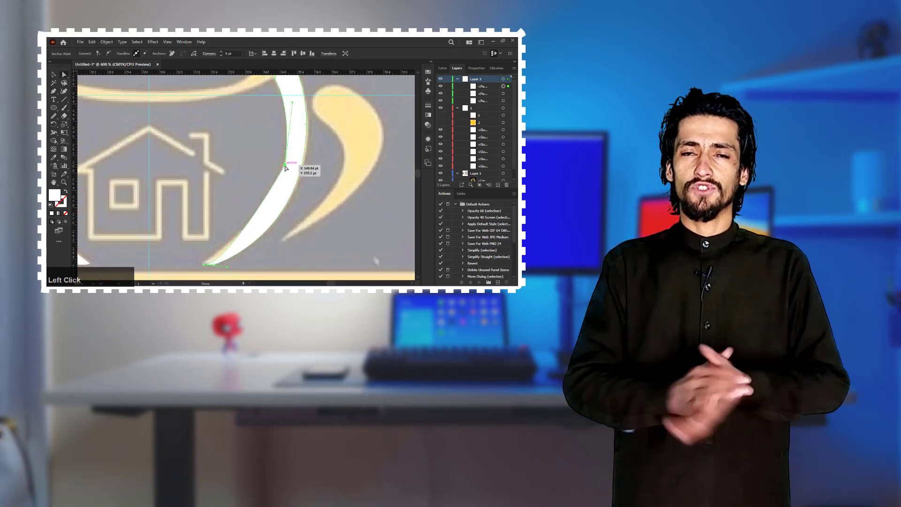
scroll(224, 186, "down", 3)
scroll(224, 185, "up", 2)
left_click(328, 258, "ctrl")
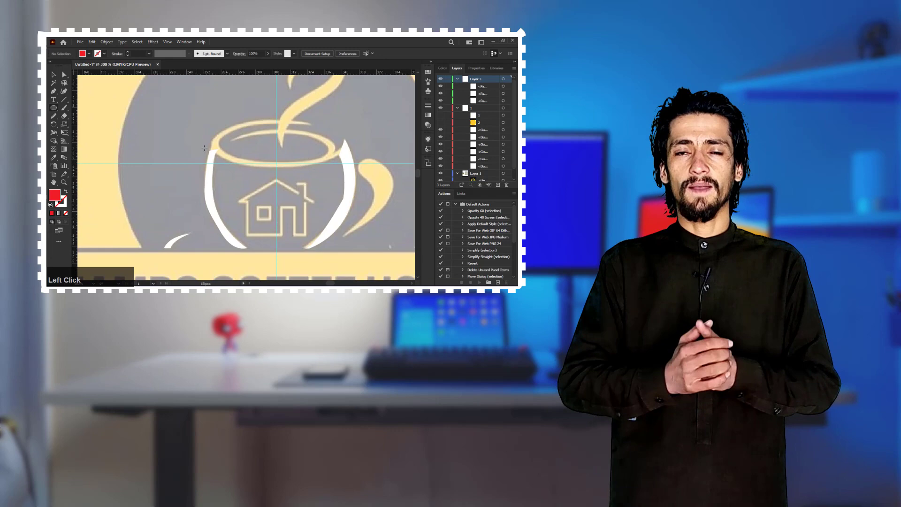
- Draw a tall red ellipse over the cup's left wall and cut it with an offset copy to form a crescent
left_click_drag(191, 81, 262, 211)
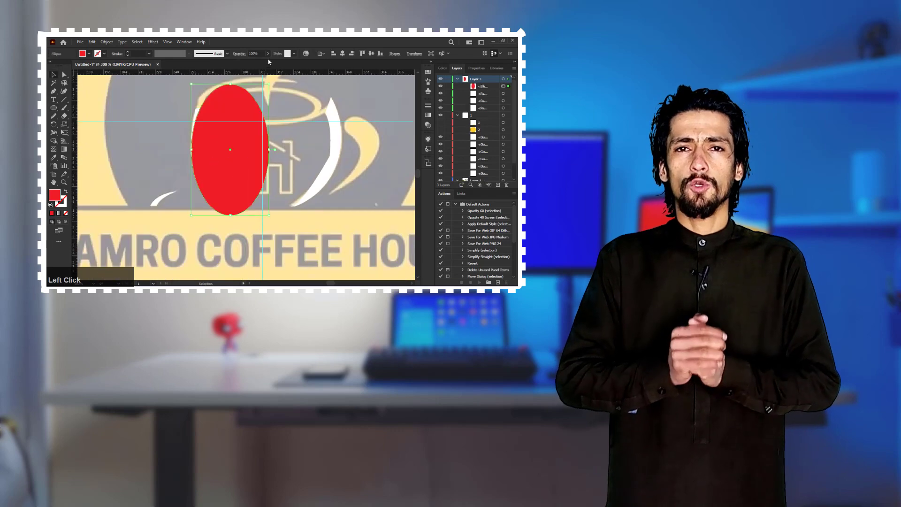
scroll(325, 181, "up", 2)
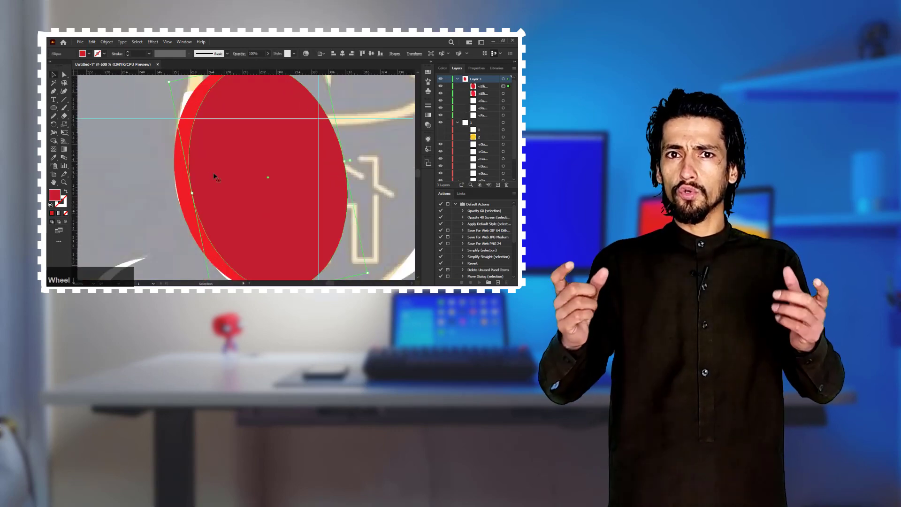
left_click(213, 173, "alt")
scroll(265, 173, "up", 2)
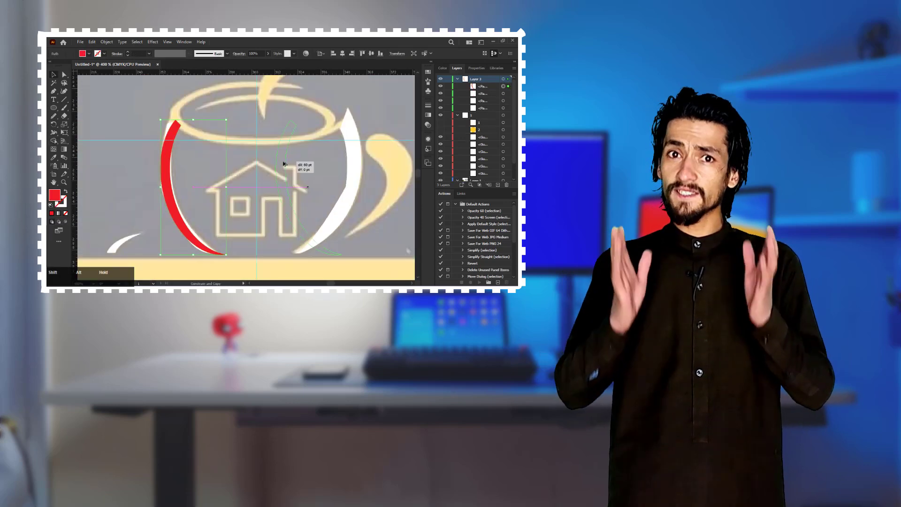
- Copy the red crescent to the opposite side, mirror it, and align it with the cup's right wall
left_click_drag(272, 170, 353, 197)
left_click_drag(250, 178, 251, 178)
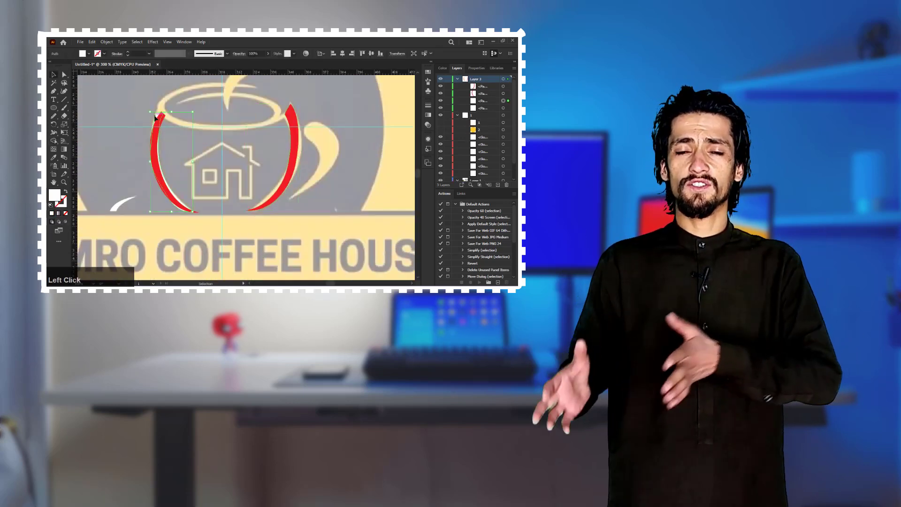
- Trace the cup's rim with the Pen tool using no fill and a 1 pt black stroke
key("p")
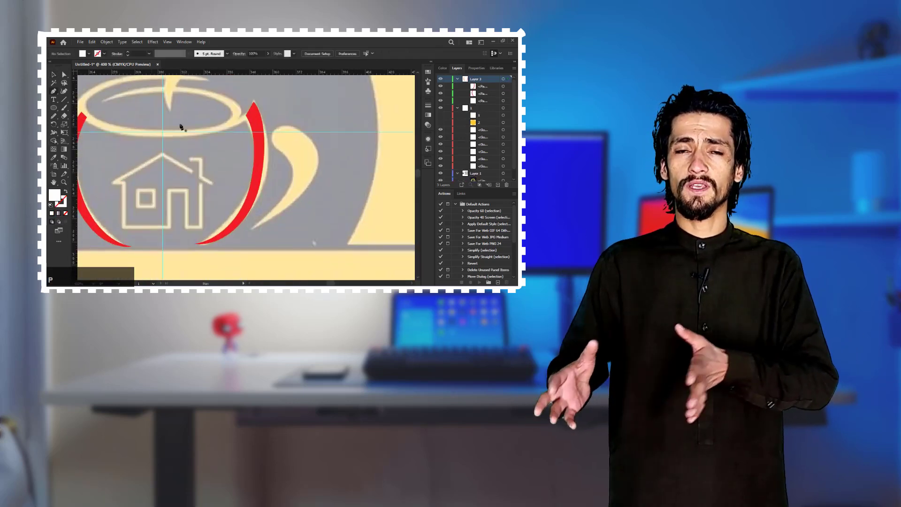
left_click(89, 53)
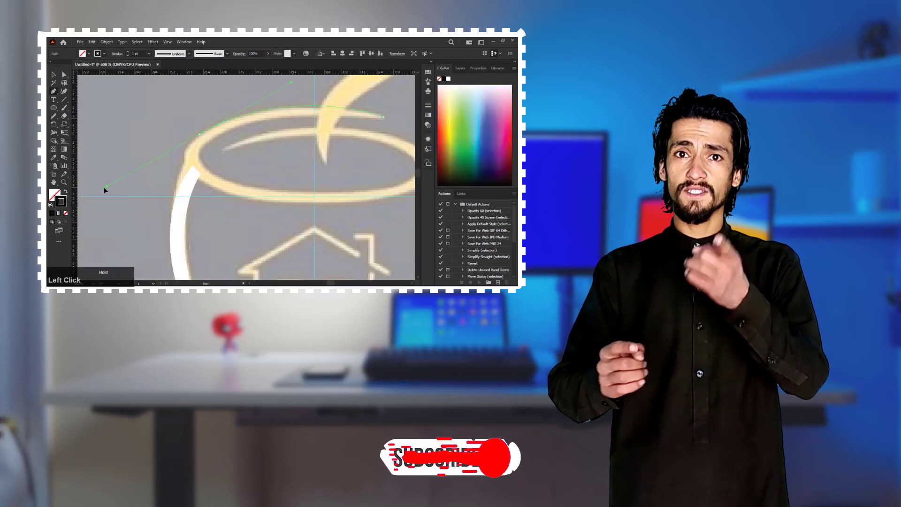
left_click_drag(274, 203, 358, 236)
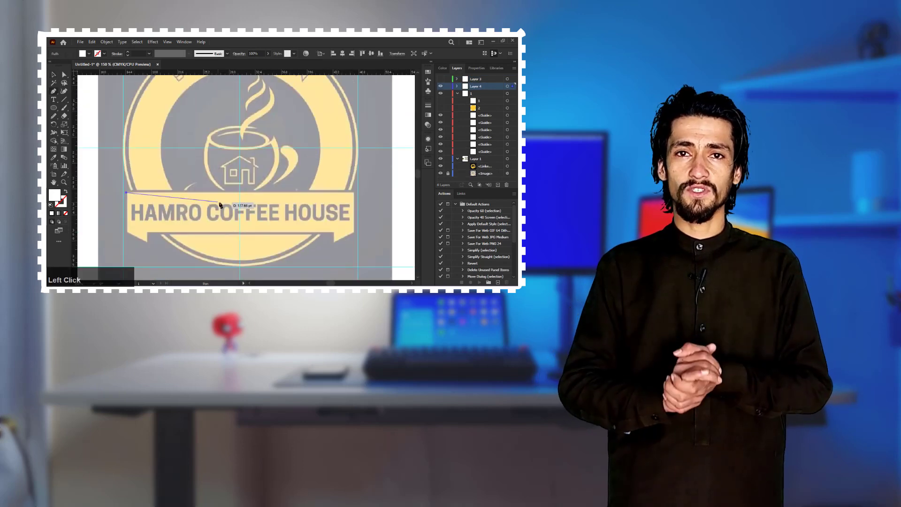
- Trace the front panel of the banner around the HAMRO COFFEE HOUSE text with the Pen tool
left_click(354, 192)
left_click(353, 232)
left_click(128, 230)
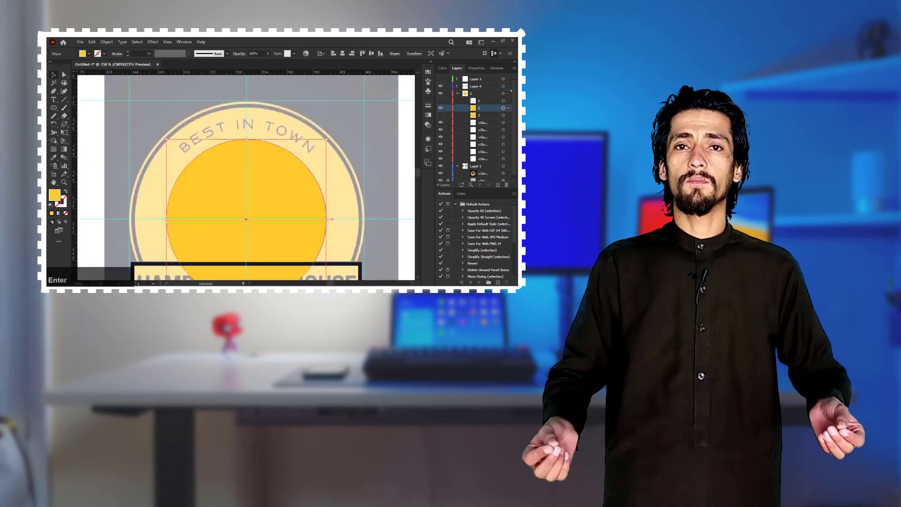
- Fill the logo's inner circle with dark navy and the outer ring with bright yellow
key("F9")
key("space")
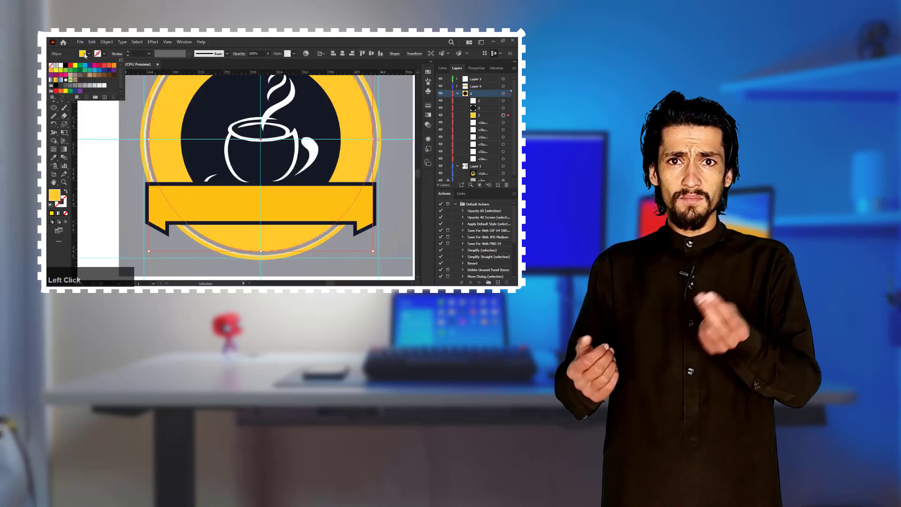
left_click(101, 110)
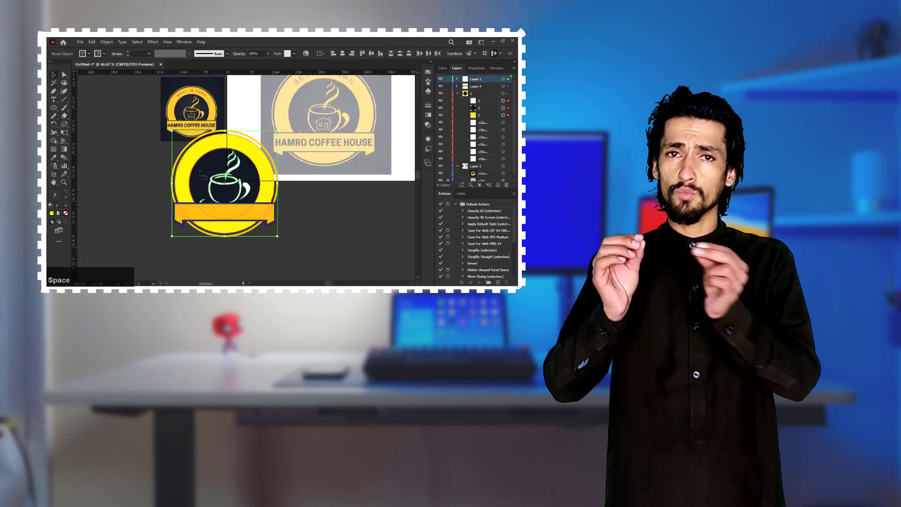
- Select the dark inner circle together with the yellow circle and combine them into a compound path
left_click(156, 192)
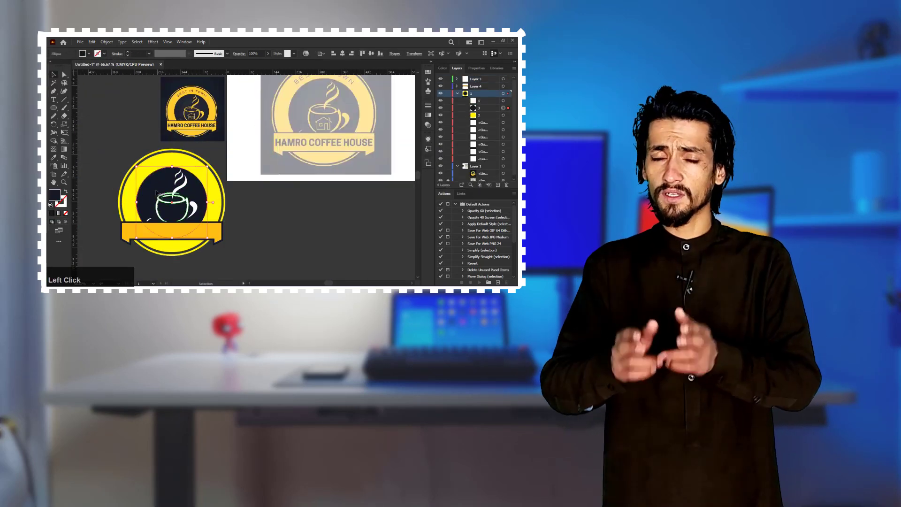
left_click(137, 195, "shift")
key("ctrl+8")
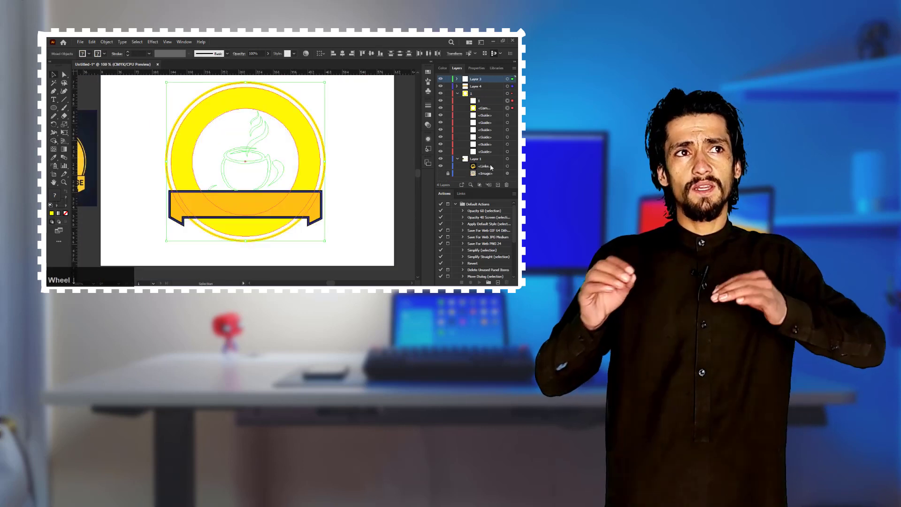
- Draw a background rectangle behind the logo and recolour the white stop of its gradient fill to dark navy
left_click(54, 107)
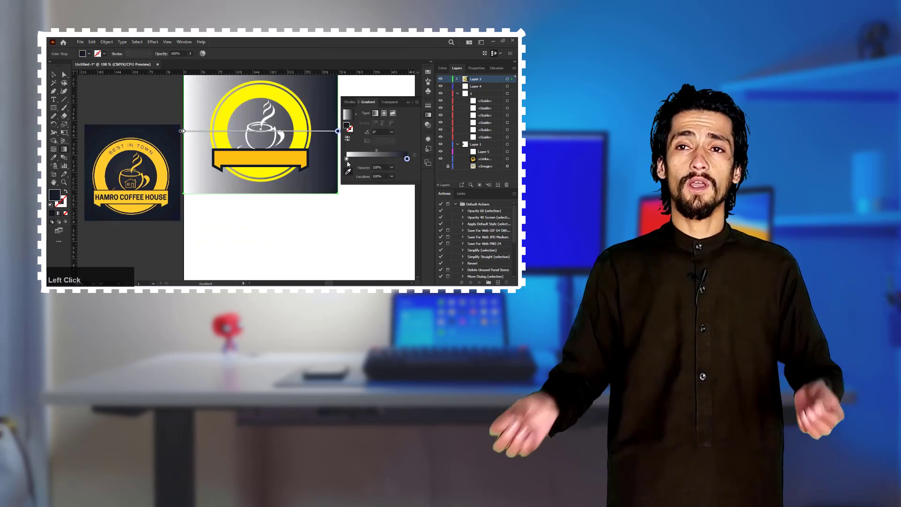
double_click(346, 158)
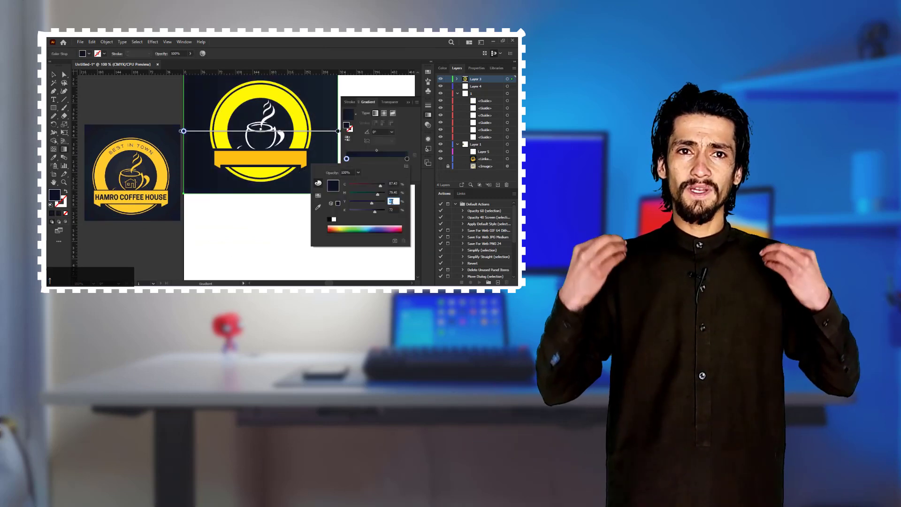
left_click(140, 54)
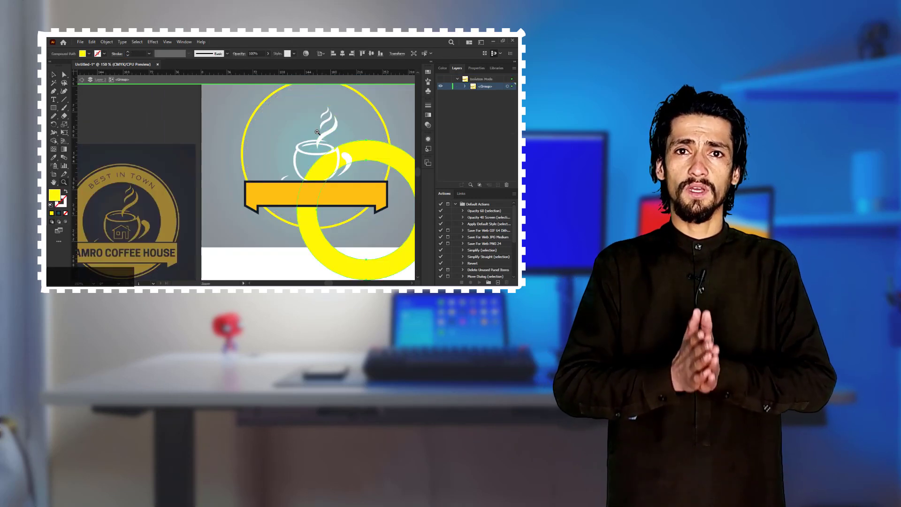
- Recolour the coffee cup yellow and place the eye symbol from the Indigenous symbol library inside it
left_click(287, 192, "shift")
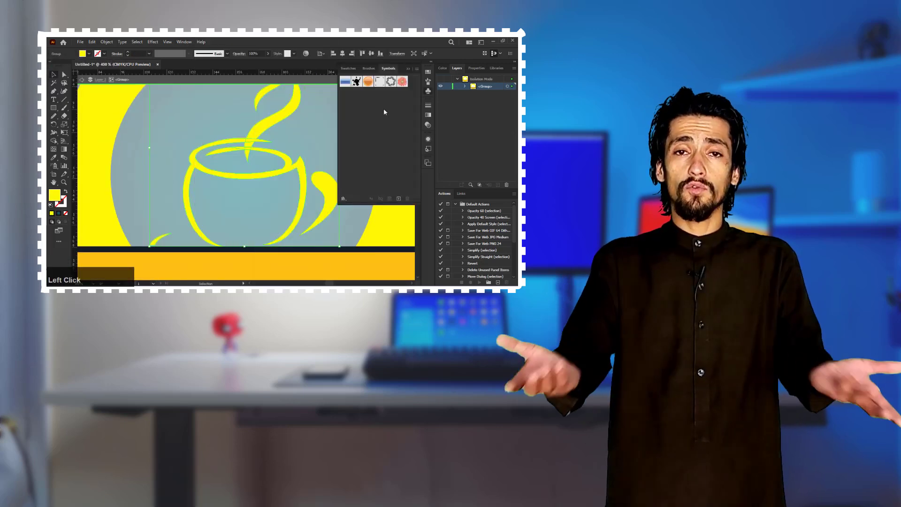
left_click(376, 184)
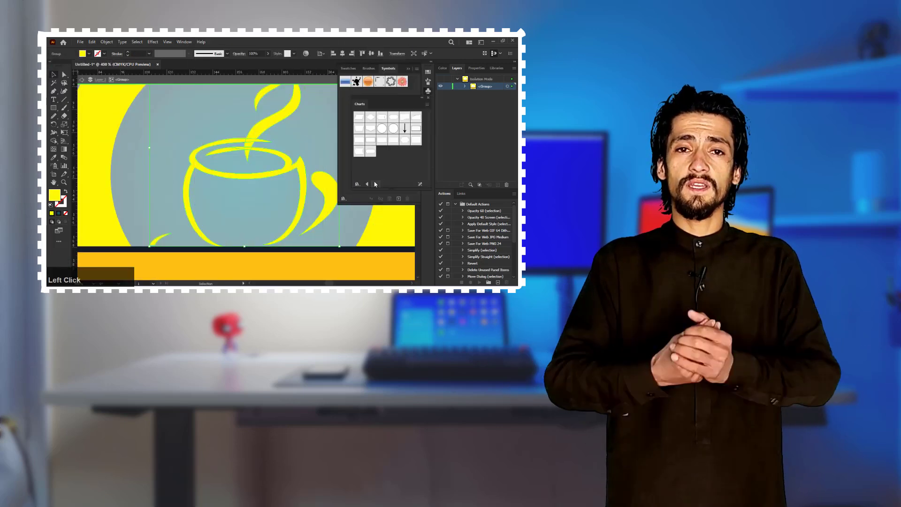
left_click_drag(381, 140, 249, 207)
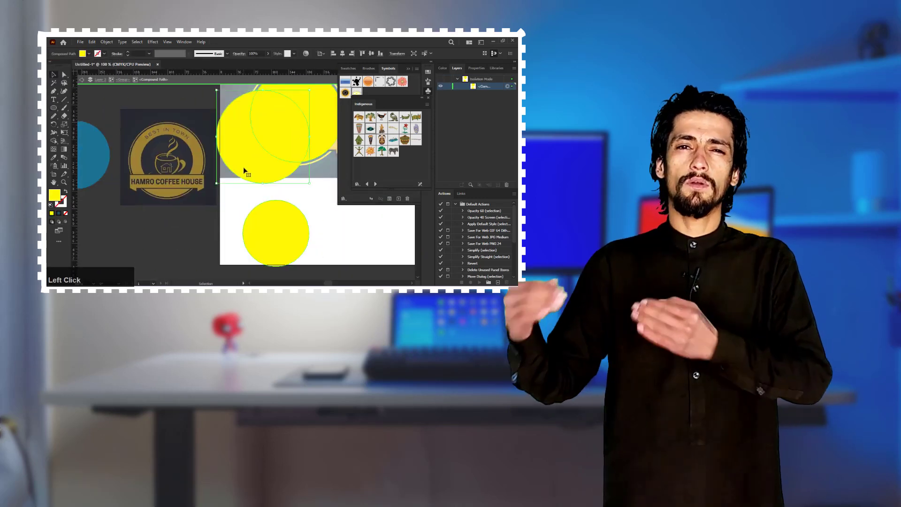
- Try separating the ring's inner circle and filling the ring with CMYK Blue
scroll(254, 209, "down", 3)
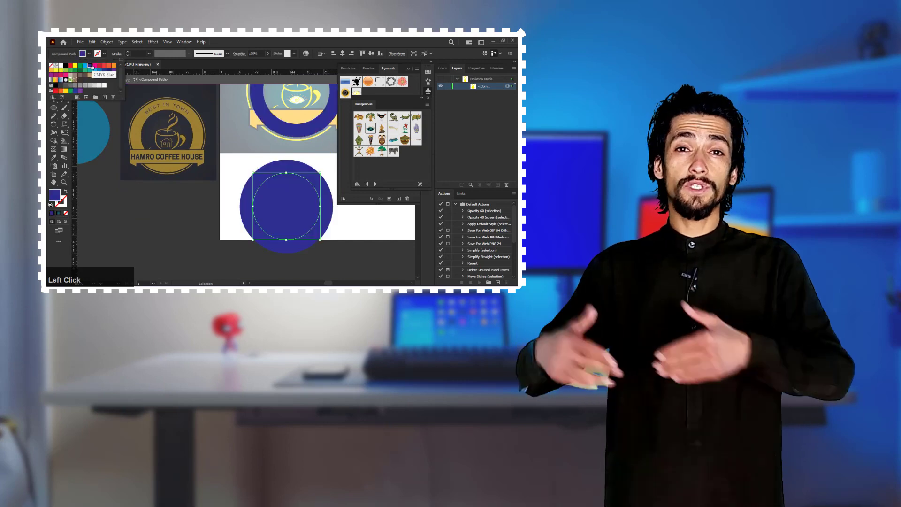
left_click(288, 200)
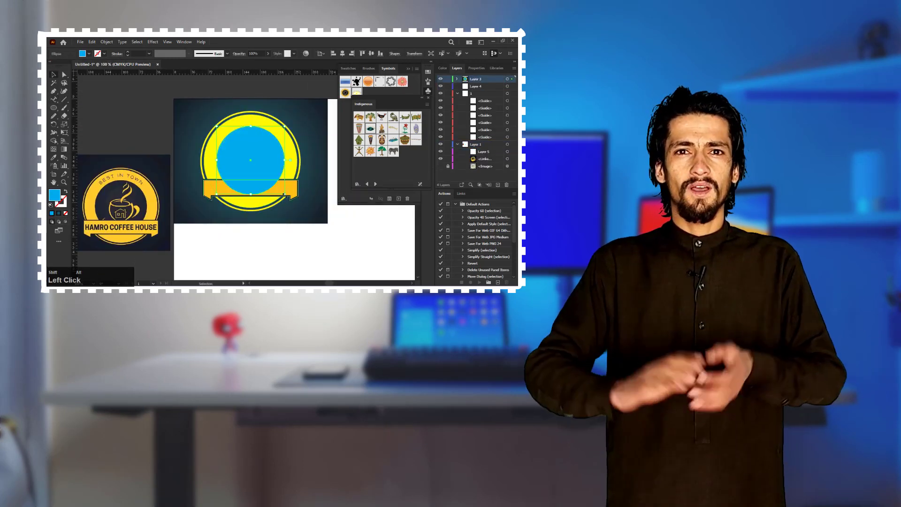
- Add YOUR COMPANY NAME as type along the inner circle, shift its start along the path, and increase the font size
left_click(237, 125)
key("BackSpace")
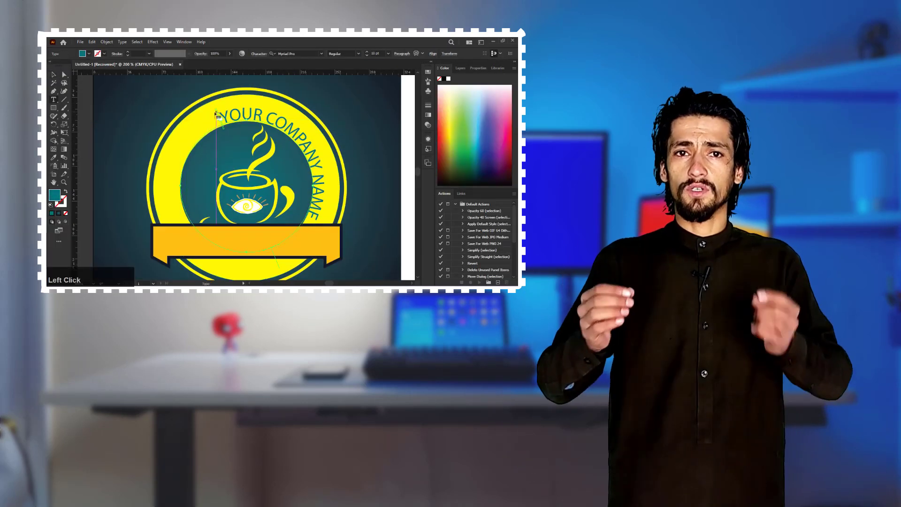
left_click_drag(219, 116, 180, 154)
left_click(376, 53)
scroll(376, 54, "up", 1)
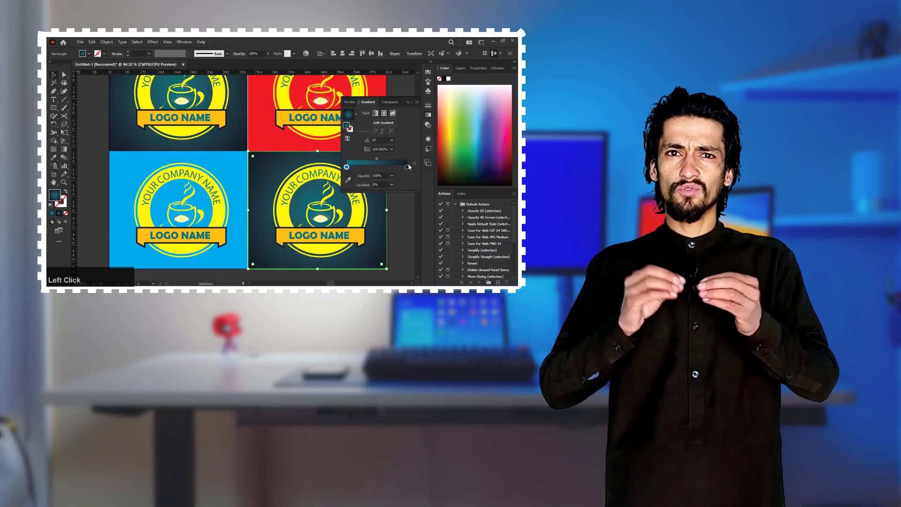
- Change the colour of the first gradient stop on the lower-right logo's dark background
double_click(346, 167)
left_click(351, 193)
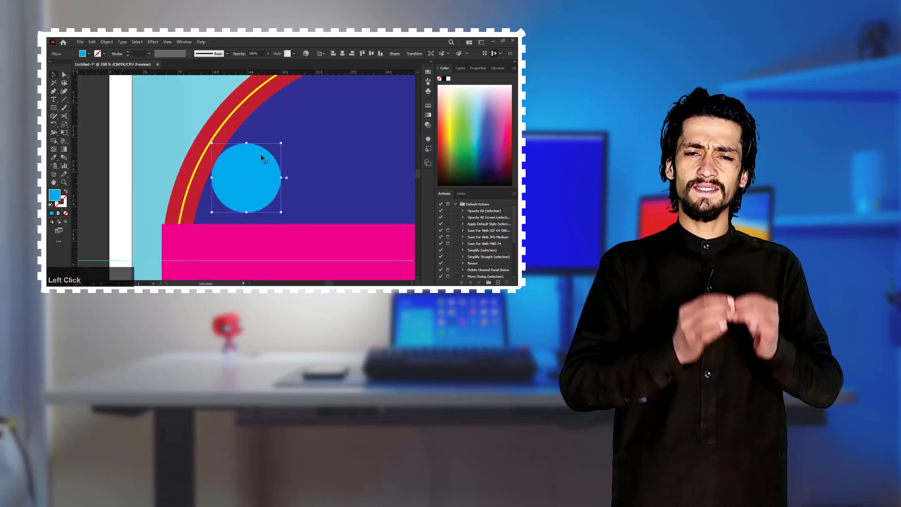
- Duplicate the cyan circle in overlapping copies along the red ring's upper-left inner edge up to the centre guide
left_click_drag(200, 165, 189, 180)
left_click_drag(183, 179, 173, 148)
left_click_drag(172, 147, 216, 122)
left_click_drag(217, 122, 174, 137)
left_click_drag(183, 147, 227, 136)
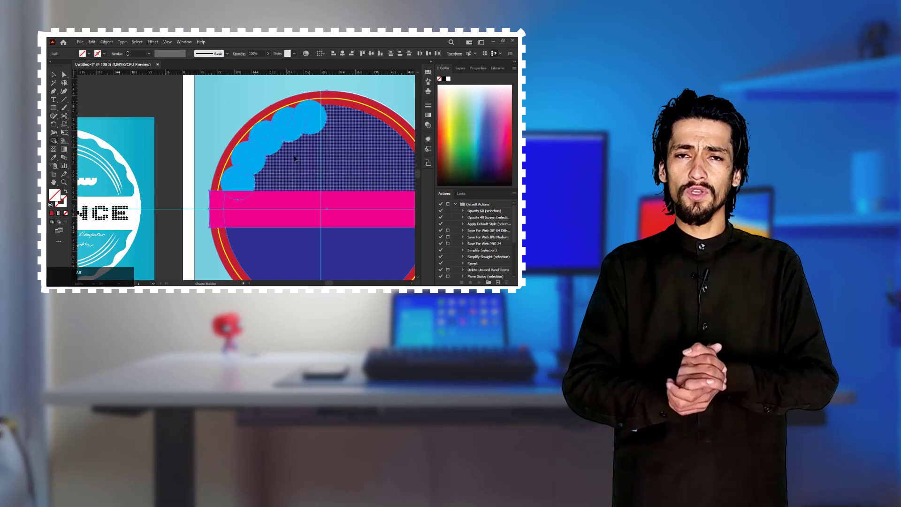
- Merge the overlapping cyan circles into one scalloped band with Shape Builder
mouse_move(312, 112)
left_mouse_down()
mouse_move(264, 132)
mouse_move(233, 184)
left_mouse_up()
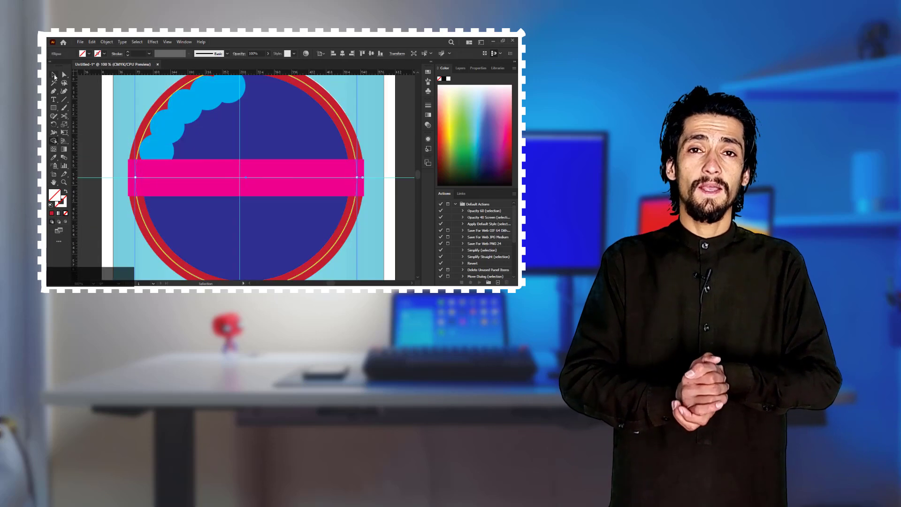
right_click(392, 101)
left_click(229, 106)
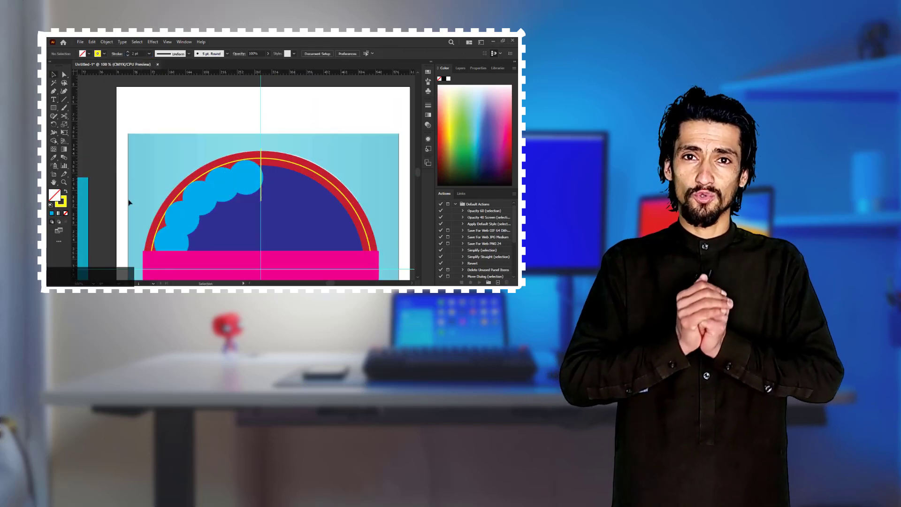
- Select the scalloped band with the ring's left half and cut them with Shape Builder into one red scalloped shape
left_click_drag(130, 203, 212, 221)
key("shift+m")
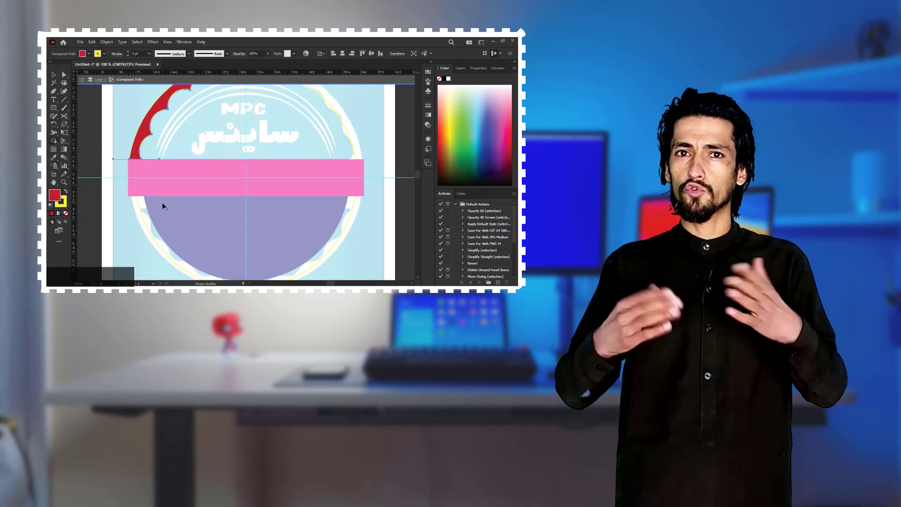
right_click(137, 207)
left_click(124, 103)
- Complete the scalloped ring by transforming copies of its left quarter to the right side and of the grouped upper half to the lower side
right_click(258, 150)
mouse_move(280, 232)
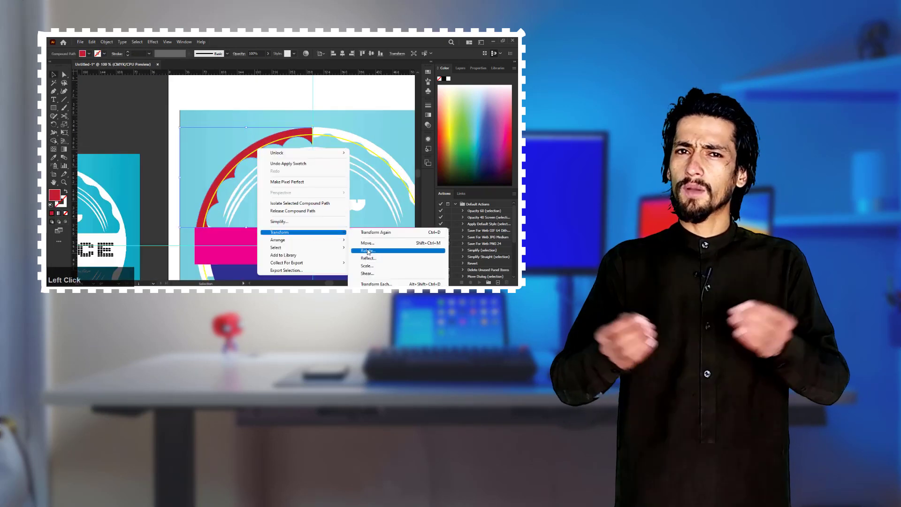
left_click(368, 252)
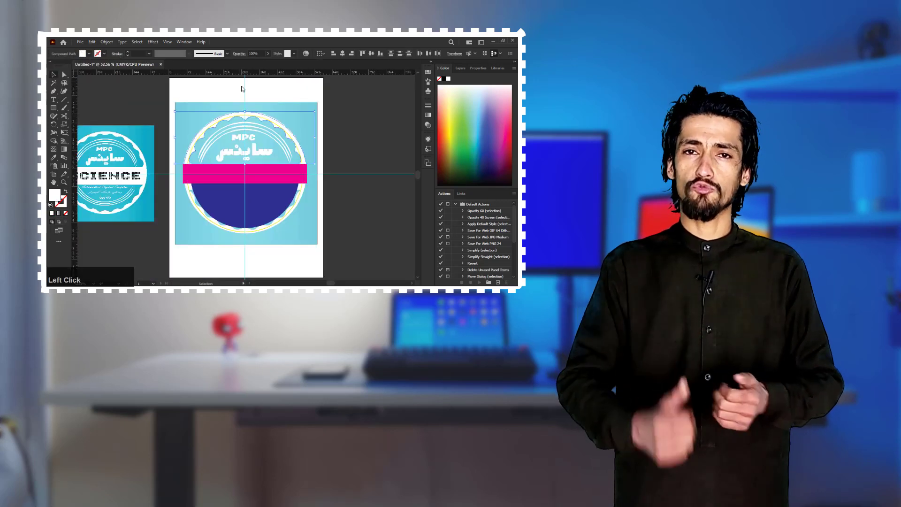
right_click(241, 88)
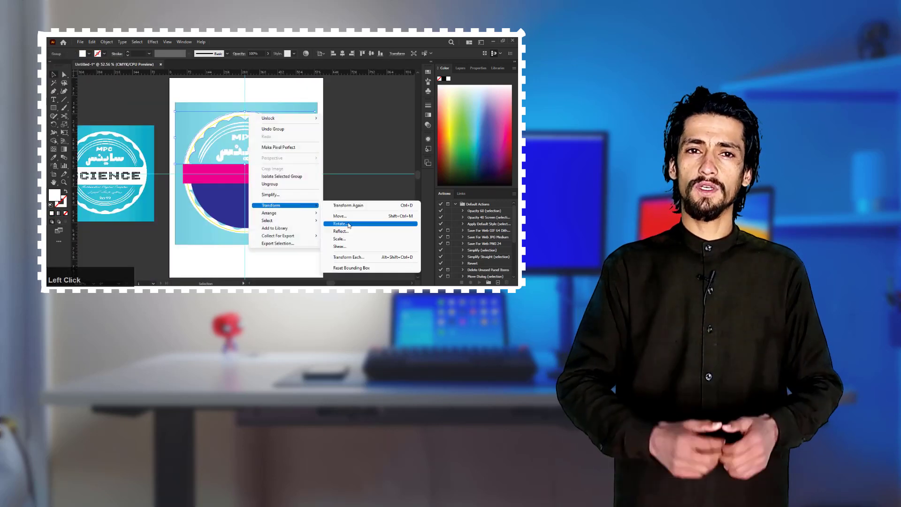
left_click(303, 196)
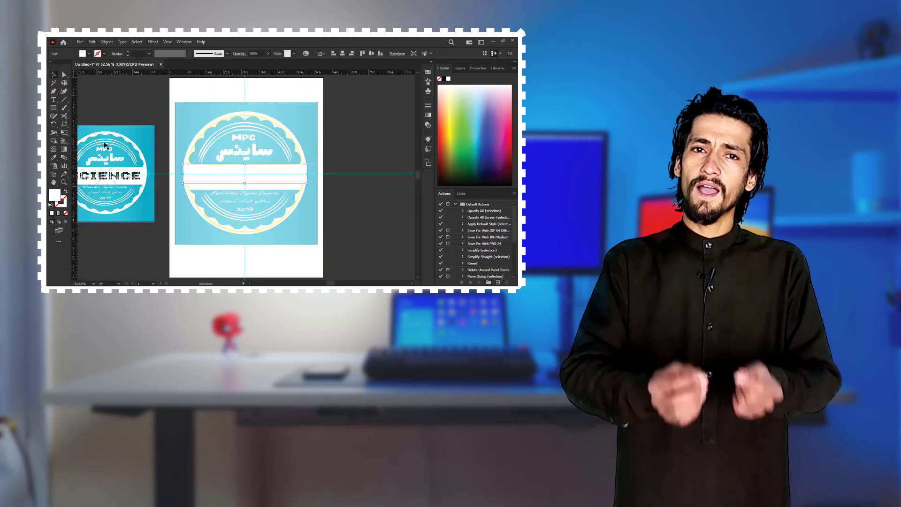
- Lower the traced reference image's opacity to 0% and show the document's layers
left_click_drag(305, 62, 291, 80)
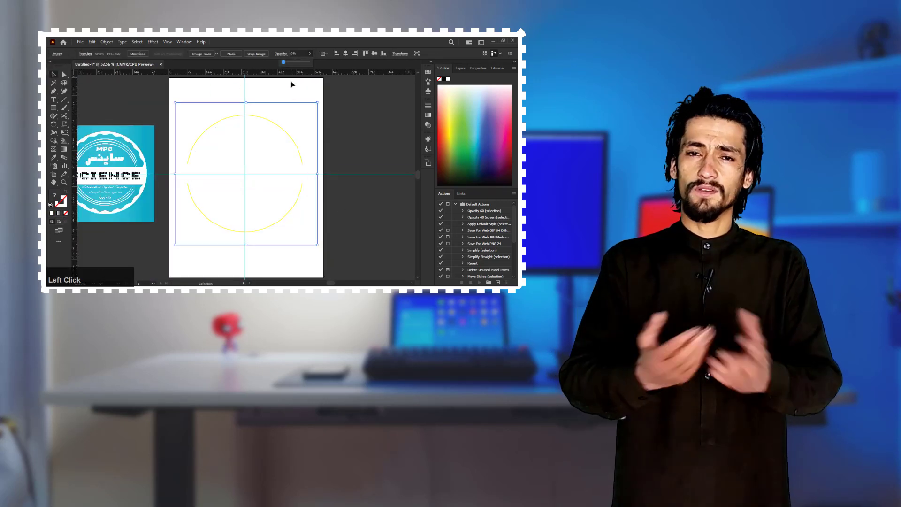
left_click(459, 68)
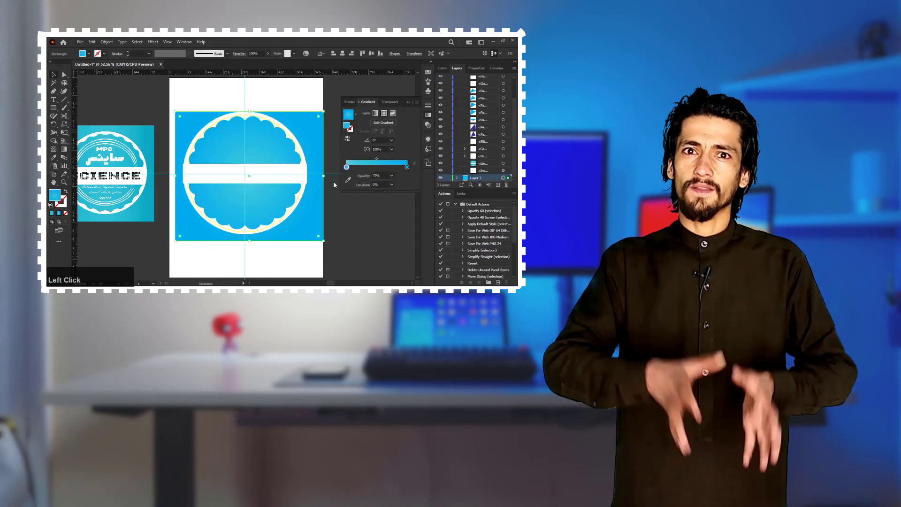
left_click(131, 176)
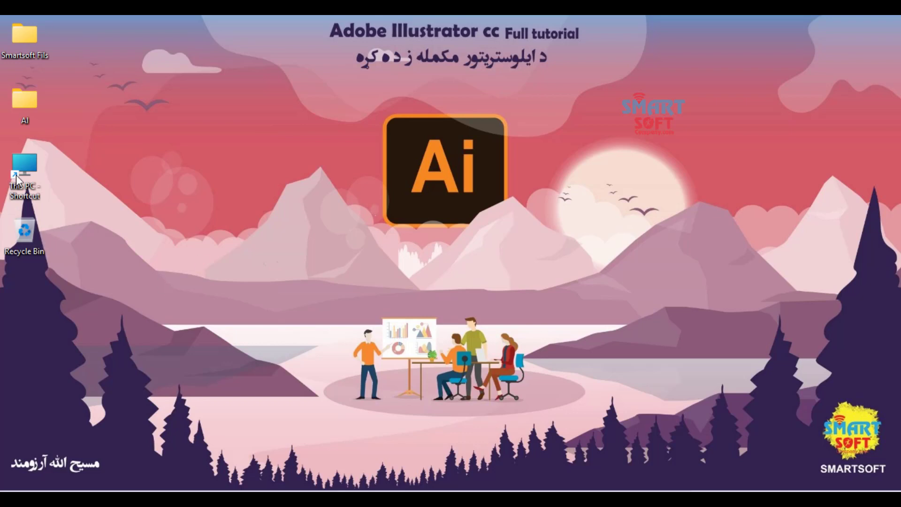
- Open the Ai_Lesson_8 folder inside the AI folder on the desktop and select both logo images
double_click(25, 99)
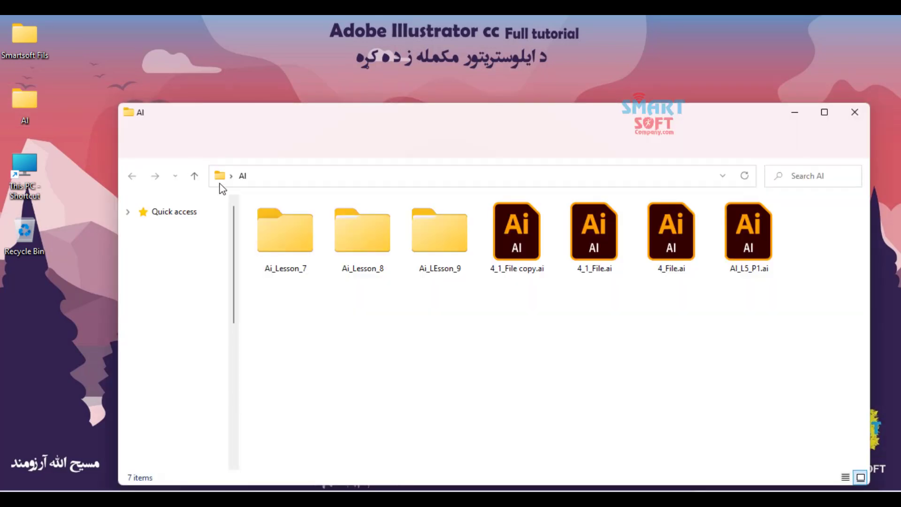
double_click(348, 235)
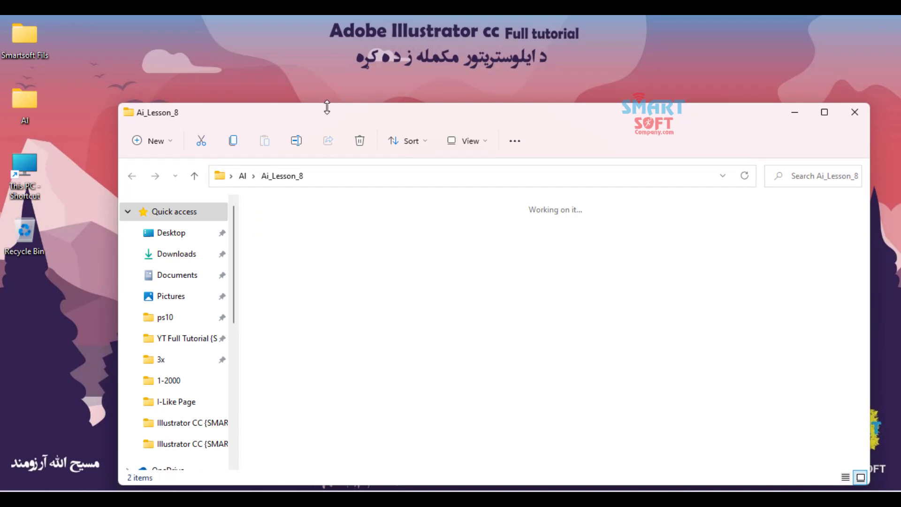
left_click_drag(322, 110, 294, 95)
left_click_drag(347, 315, 220, 177)
left_click_drag(221, 178, 221, 178)
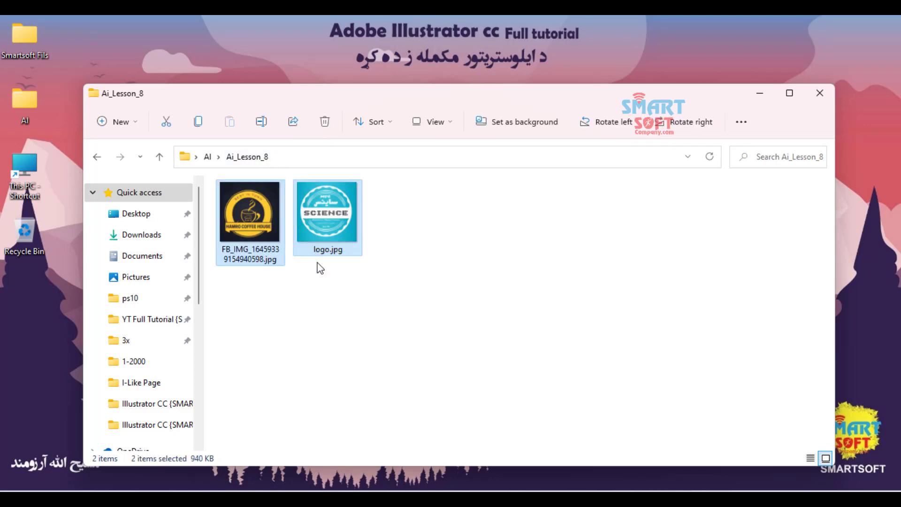
left_click_drag(362, 302, 213, 201)
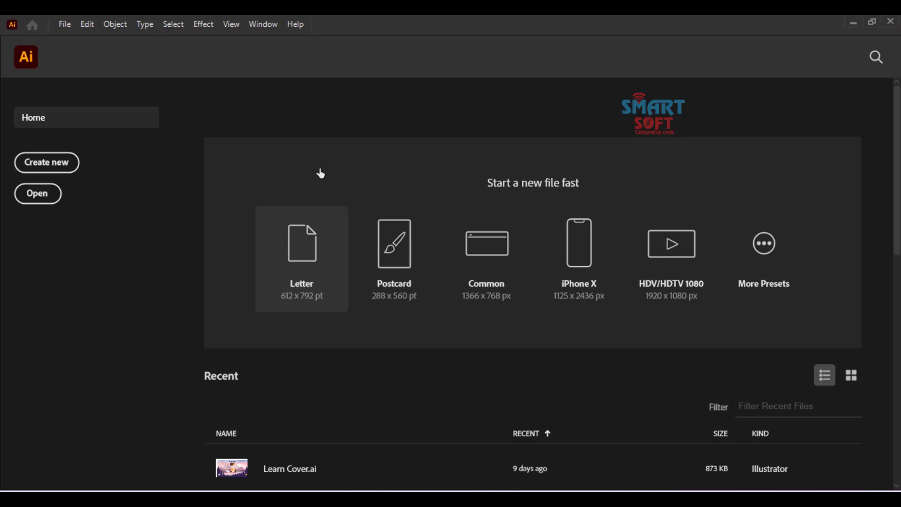
- Create a new Letter document, shorten its artboard to about 612 x 441 pt, and fit it in the window
left_click(331, 218)
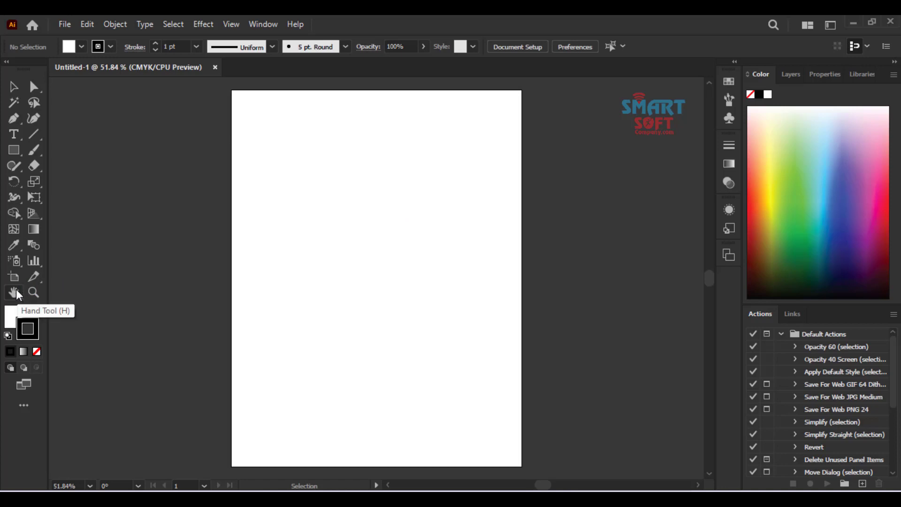
left_click(14, 278)
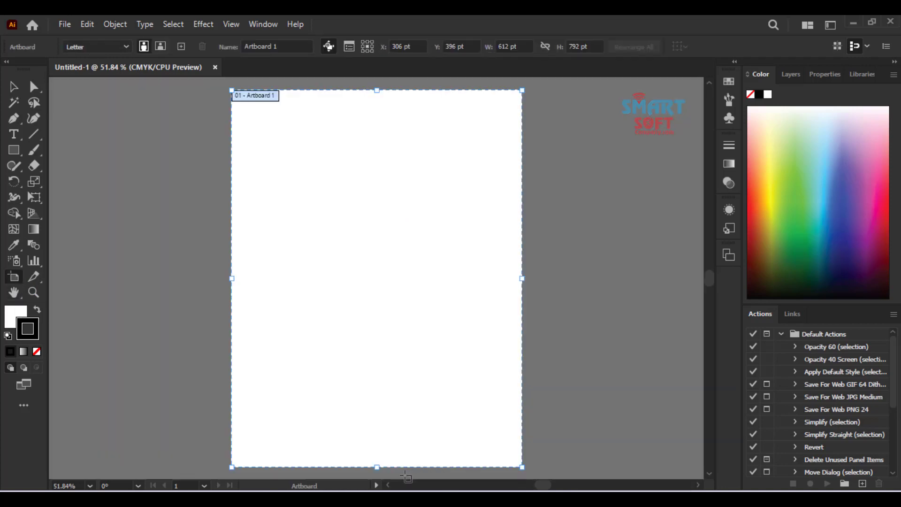
mouse_move(370, 468)
left_mouse_down()
mouse_move(368, 272)
mouse_move(382, 321)
mouse_move(375, 300)
left_mouse_up()
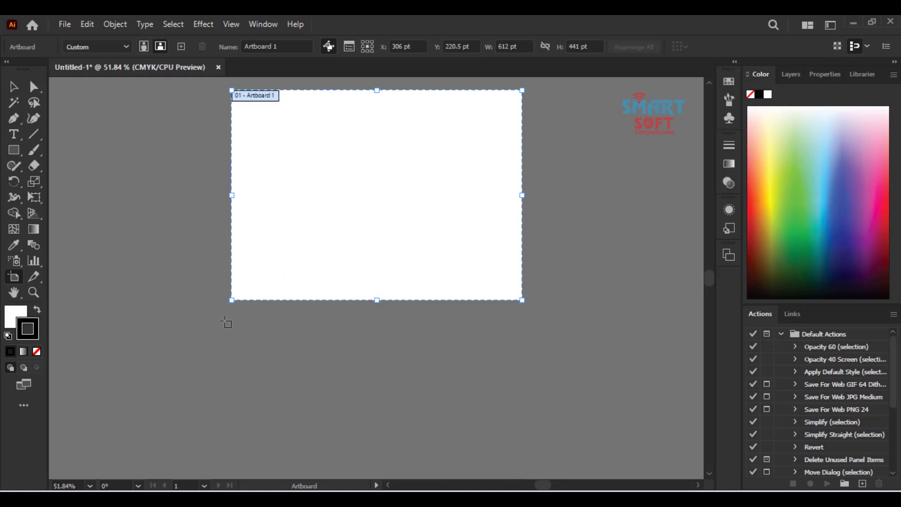
left_click(13, 87)
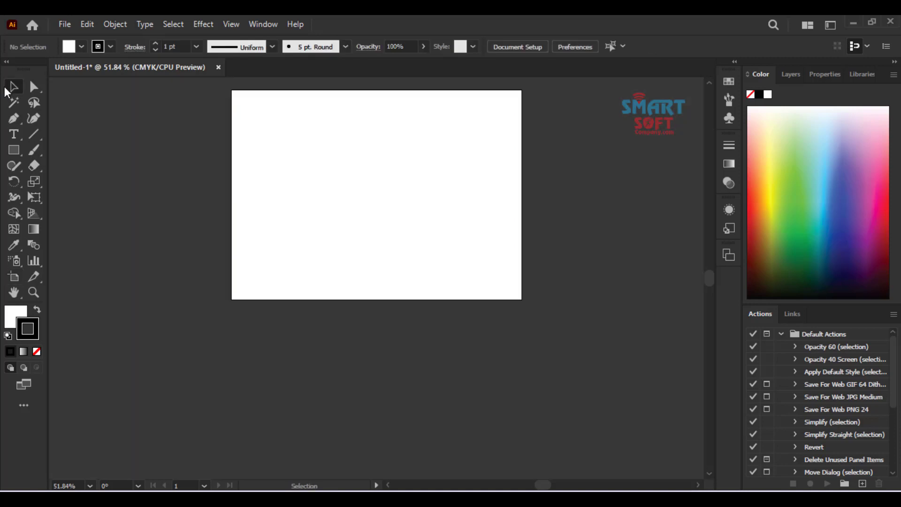
scroll(182, 210, "up", 2)
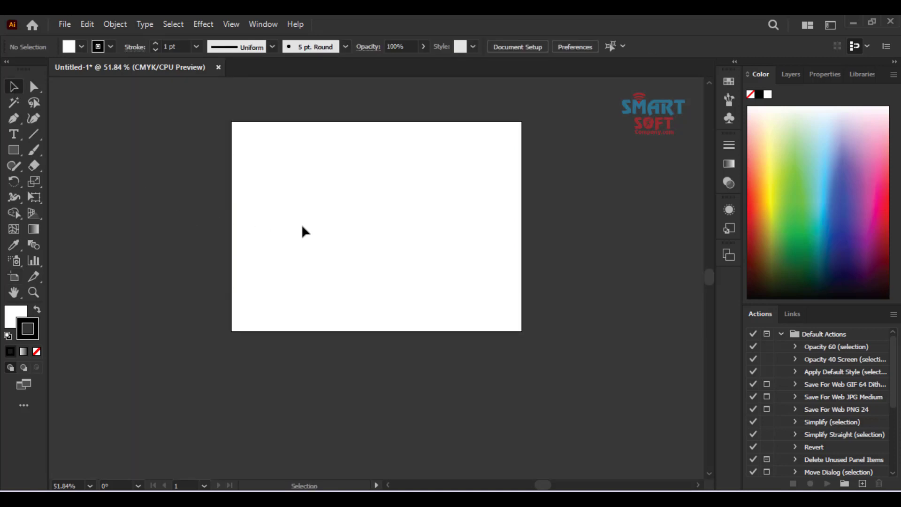
key("ctrl+0")
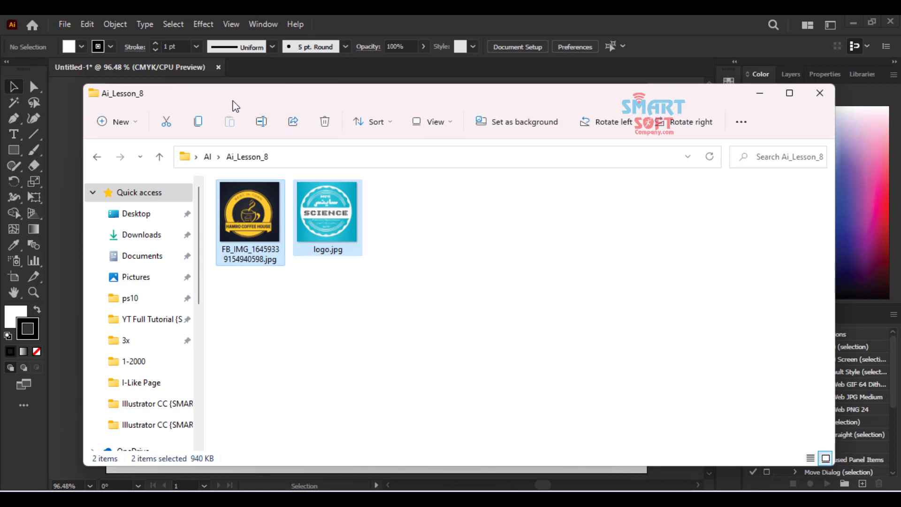
- Place the Hamro Coffee House logo image in the document and scale it down to fit centred on the artboard
left_click(548, 314)
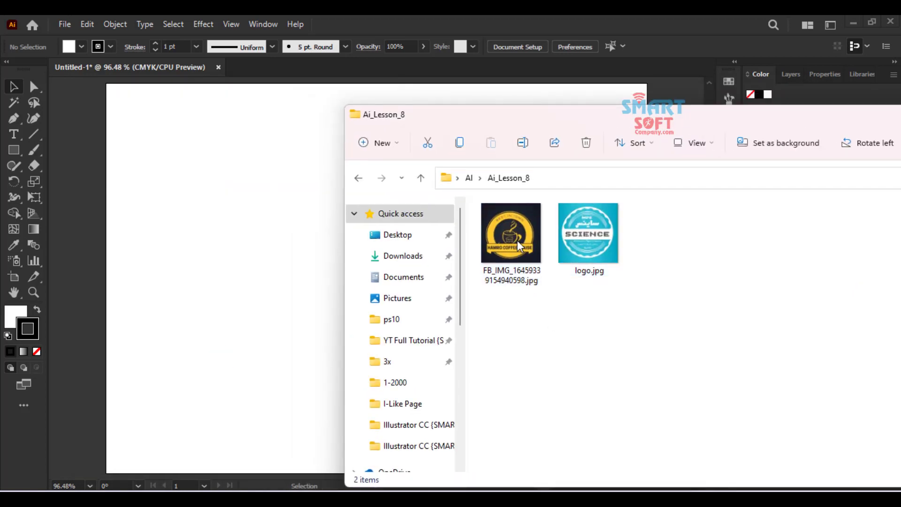
left_click(515, 282)
left_click_drag(393, 259, 306, 236)
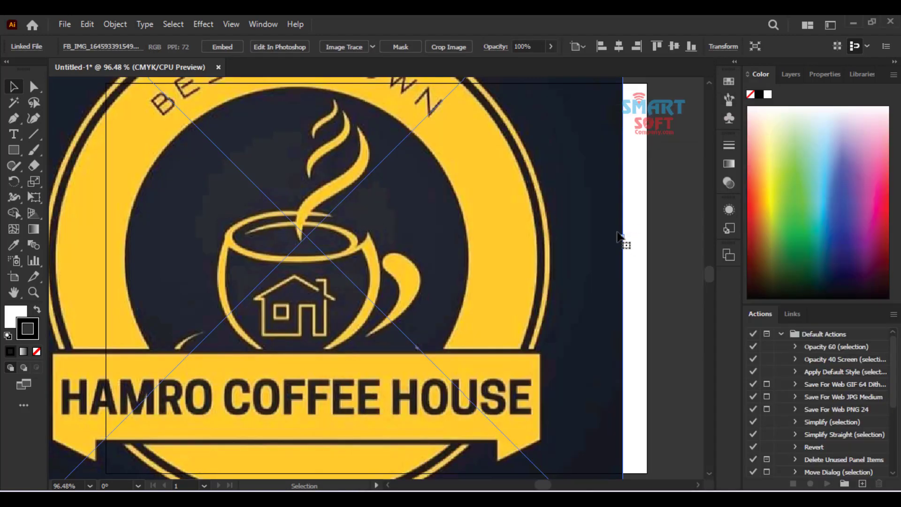
left_click_drag(624, 237, 486, 239)
left_click_drag(418, 233, 496, 275)
scroll(497, 295, "down", 3)
scroll(495, 291, "up", 2)
key("ctrl+0")
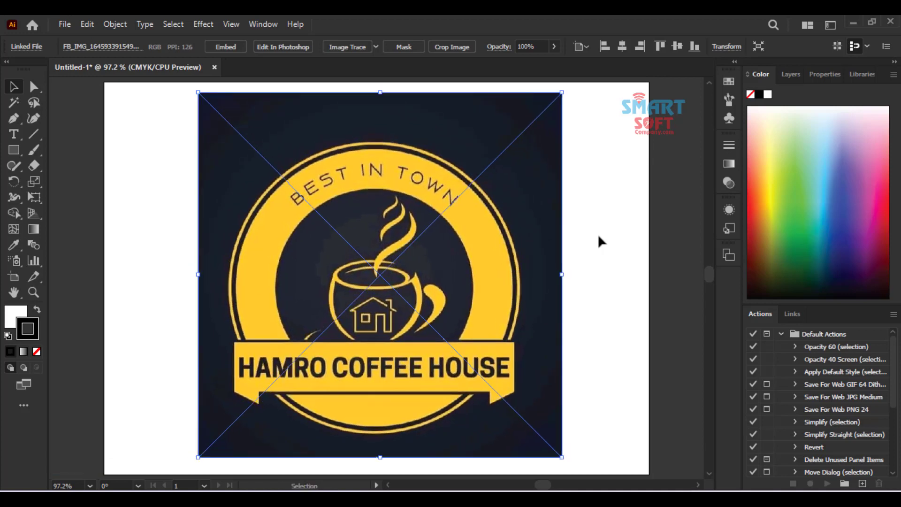
- Expand Layer 1 in the layers list to examine the placed image's entry
left_click(786, 74)
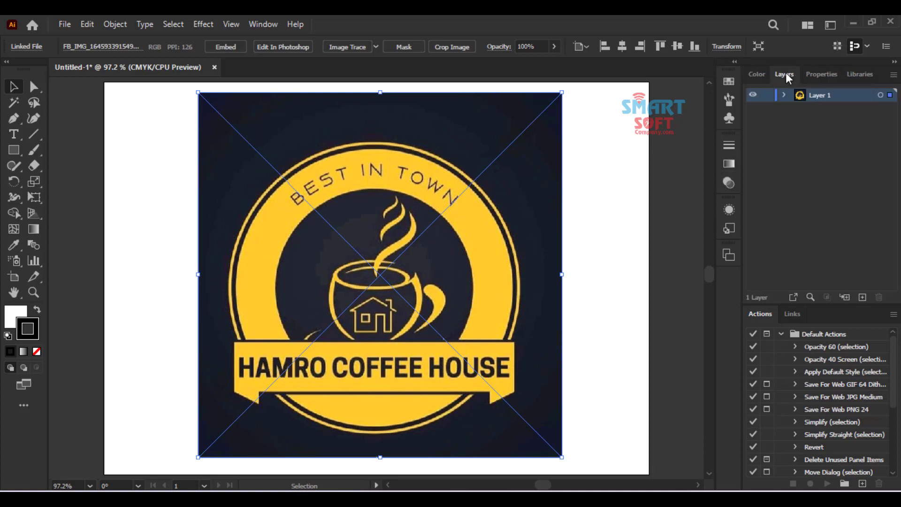
left_click(784, 94)
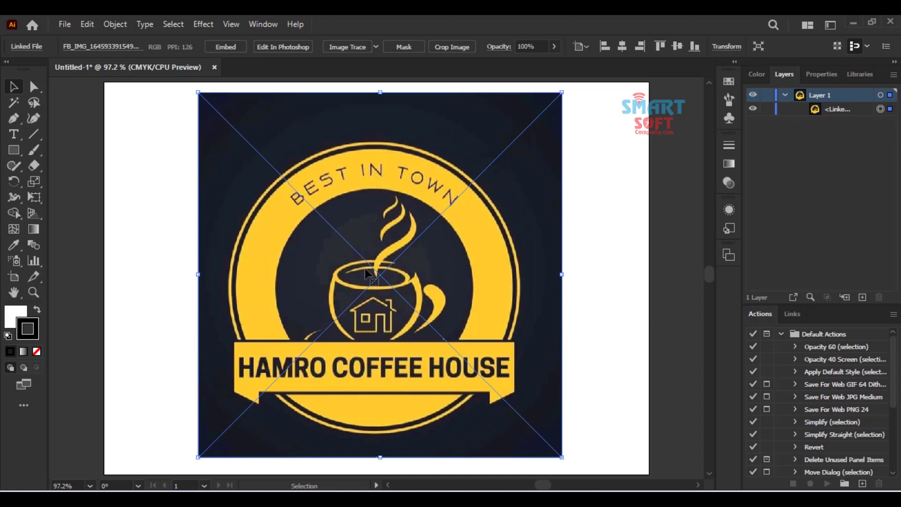
key("F9")
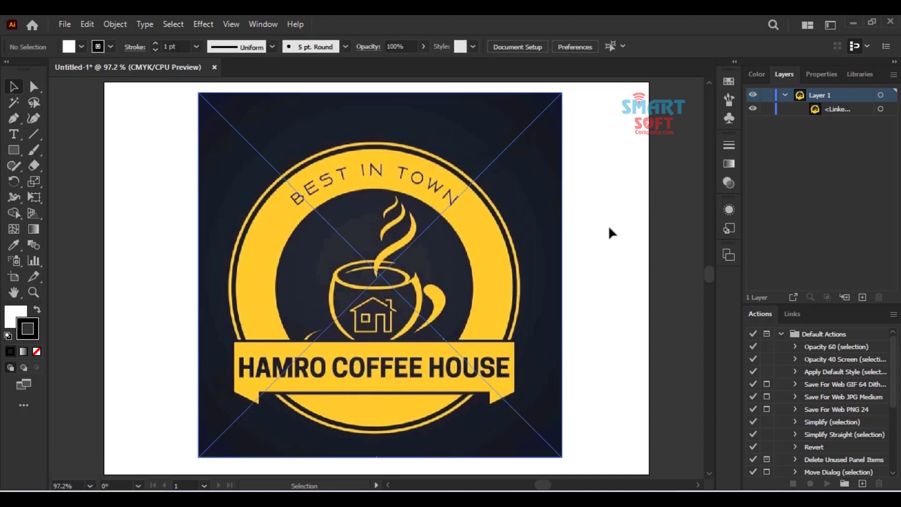
- Duplicate the coffee house logo image to the left of the artboard and scale the copy to about half size
left_click(482, 220)
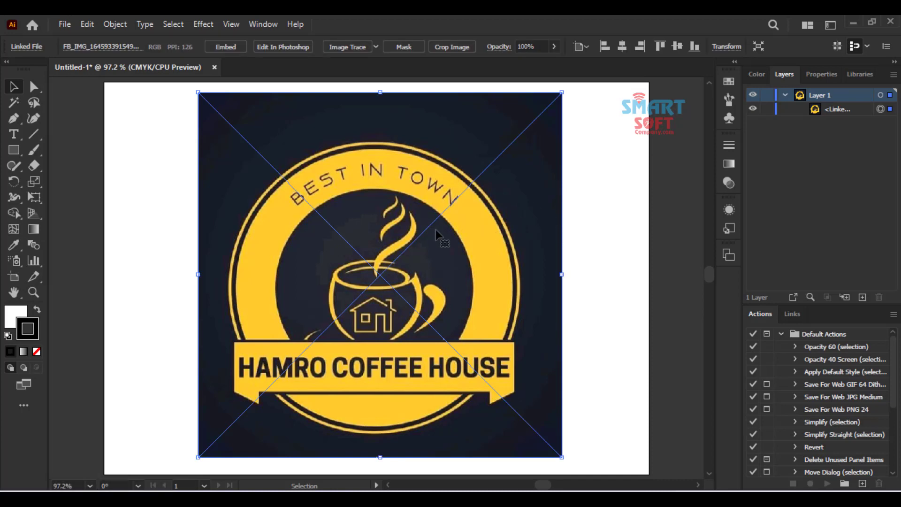
left_click_drag(436, 230, 241, 249)
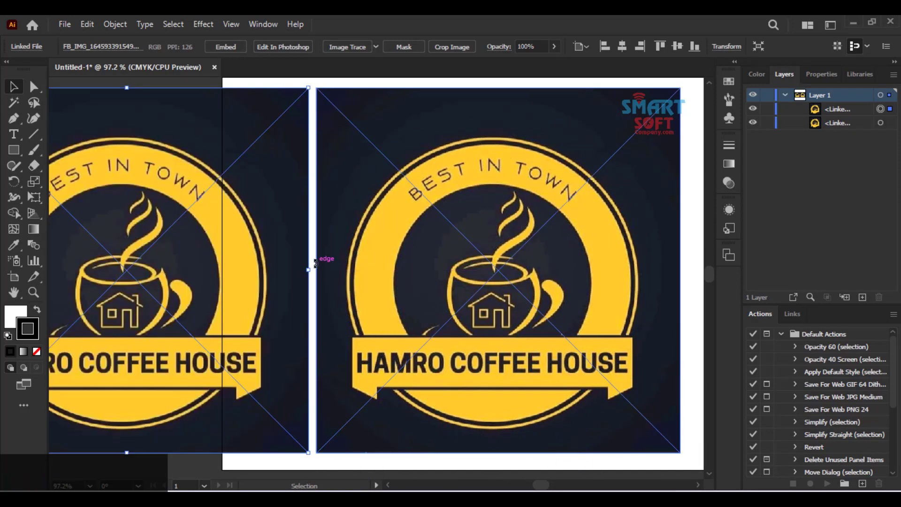
left_click_drag(308, 270, 215, 270)
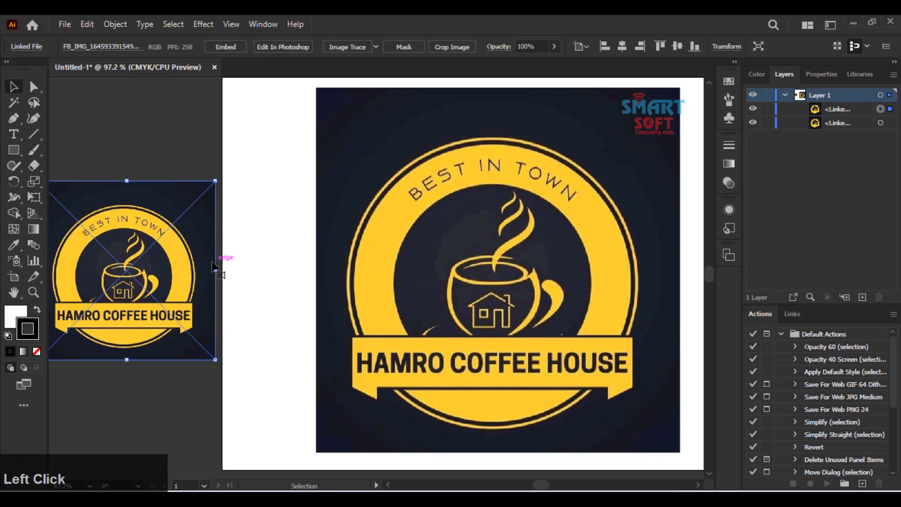
left_click(257, 237)
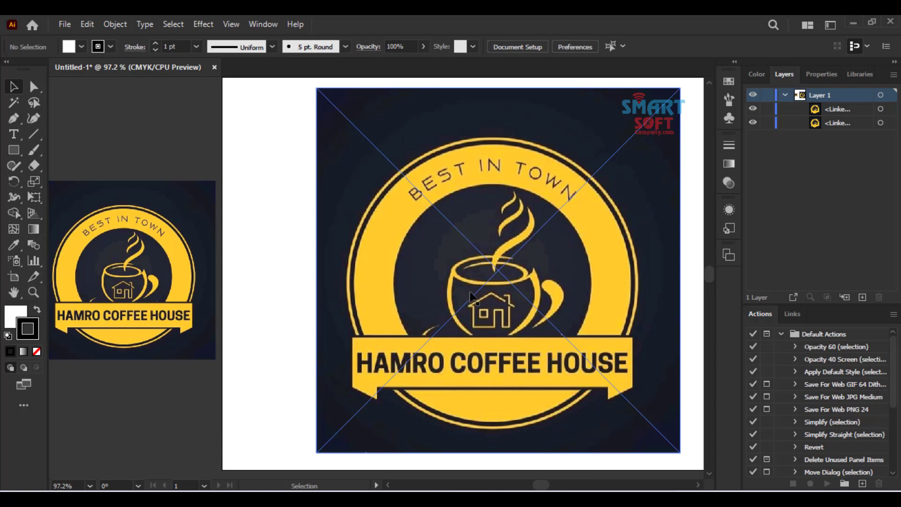
- Embed the large coffee house logo image on the artboard in the document
left_click_drag(464, 294, 366, 277)
scroll(375, 277, "up", 1)
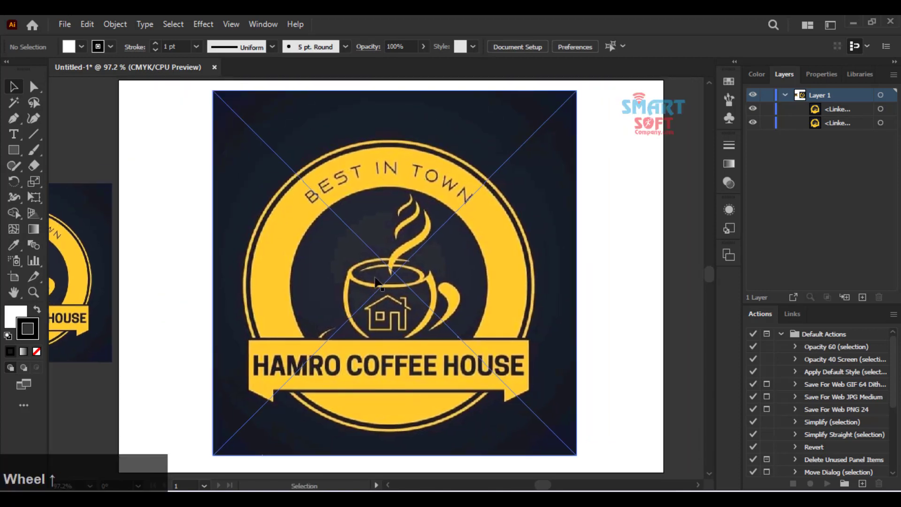
left_click(407, 258)
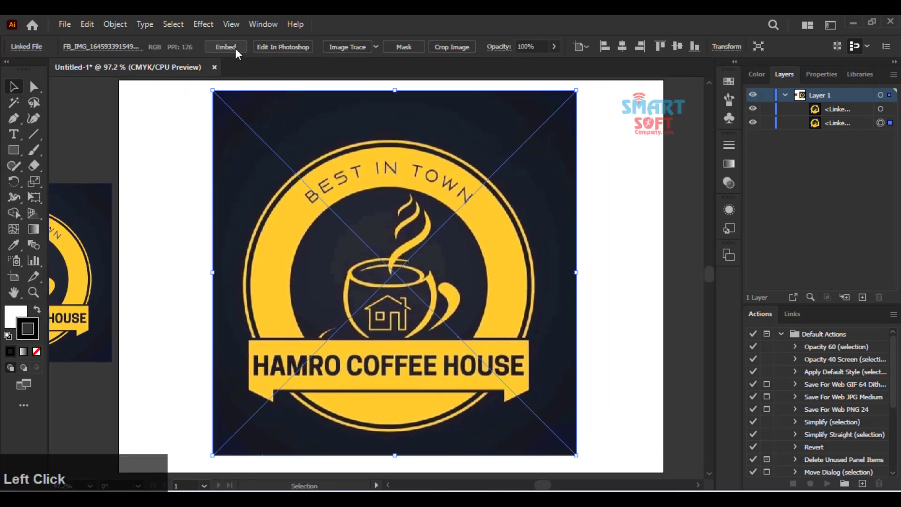
left_click(230, 47)
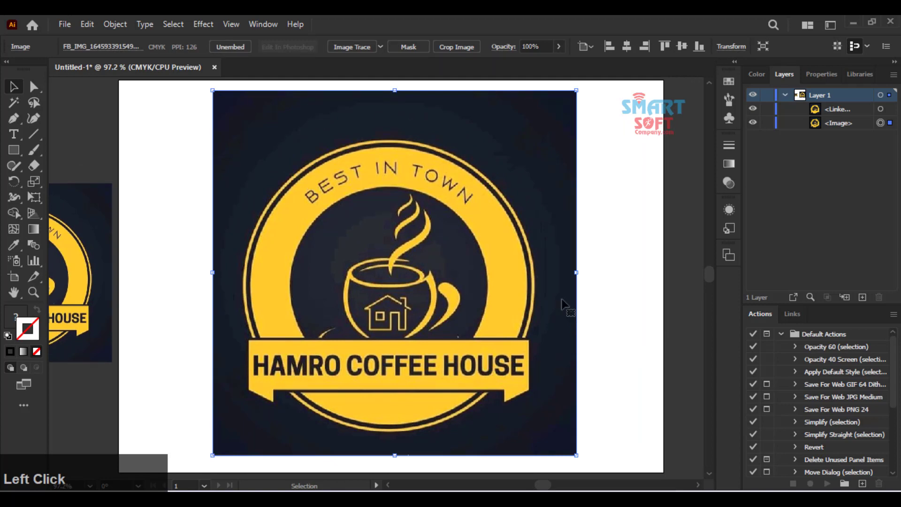
left_click(509, 263)
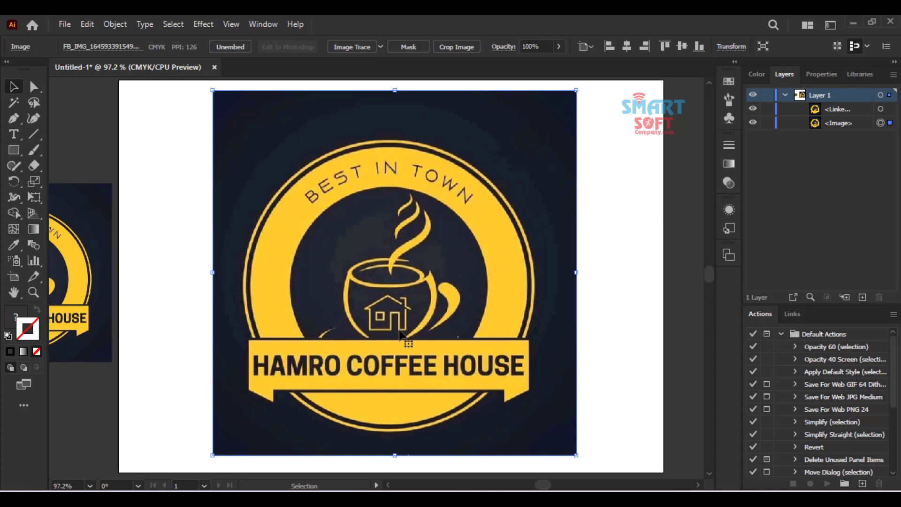
- Reduce the large embedded logo image's opacity to about 46% for tracing
key("F9")
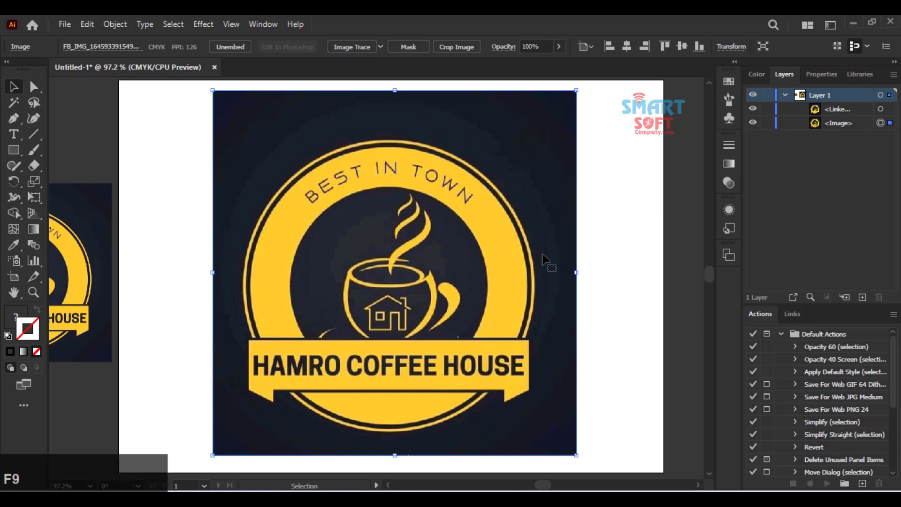
left_click(596, 253)
left_click(434, 240)
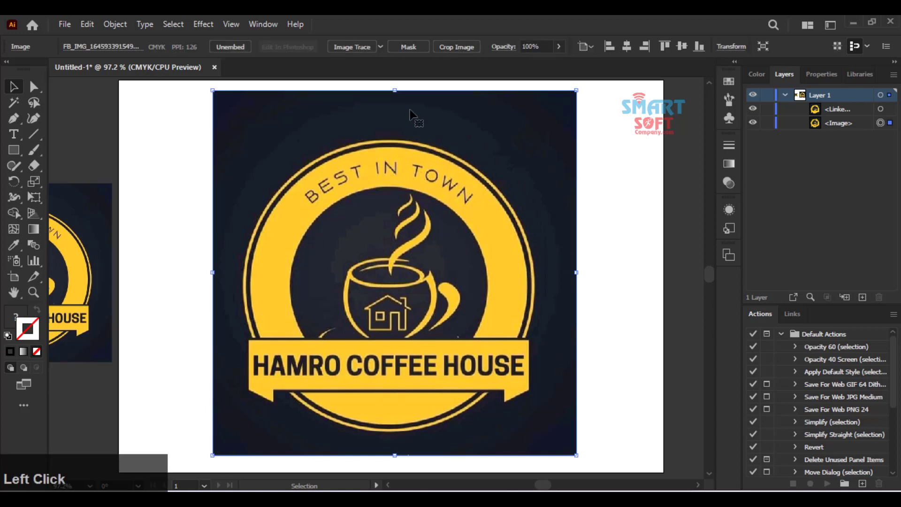
left_click(550, 44)
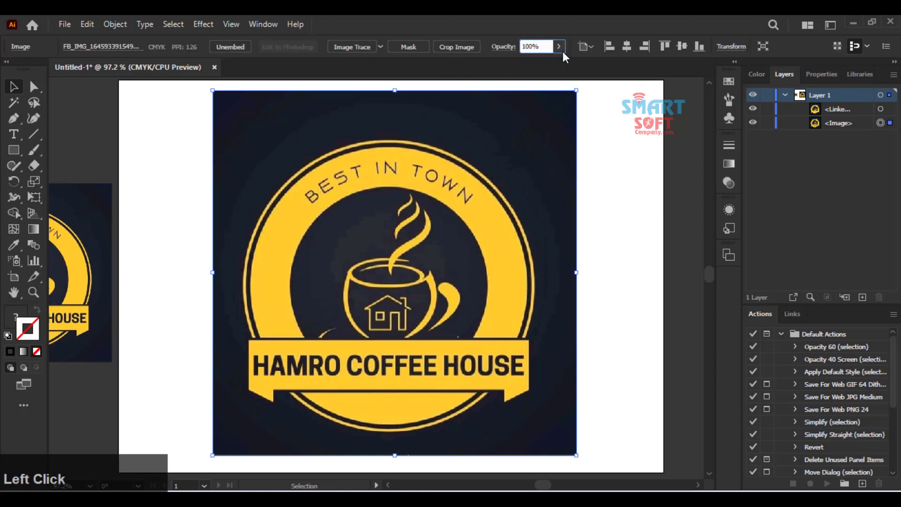
left_click(562, 51)
left_click(529, 63)
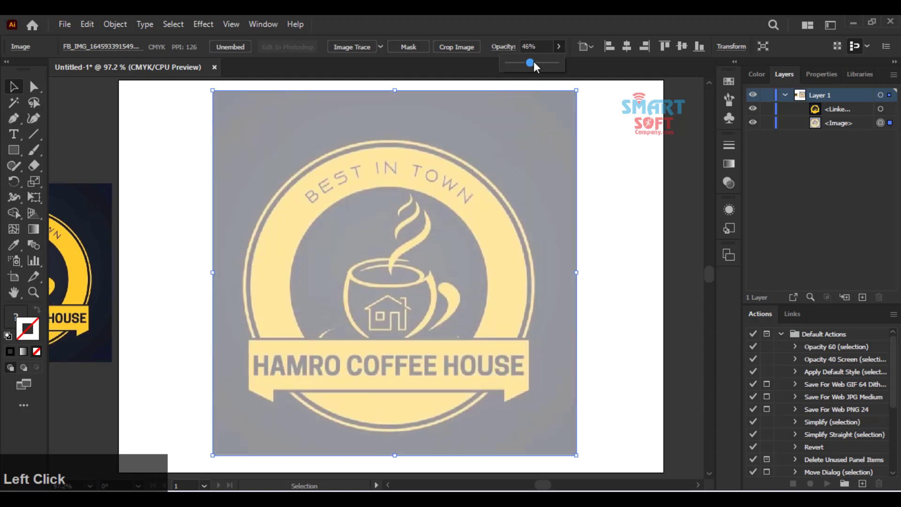
- Lock the large faded coffee house image on the artboard so it stays fixed for tracing
left_click(454, 216)
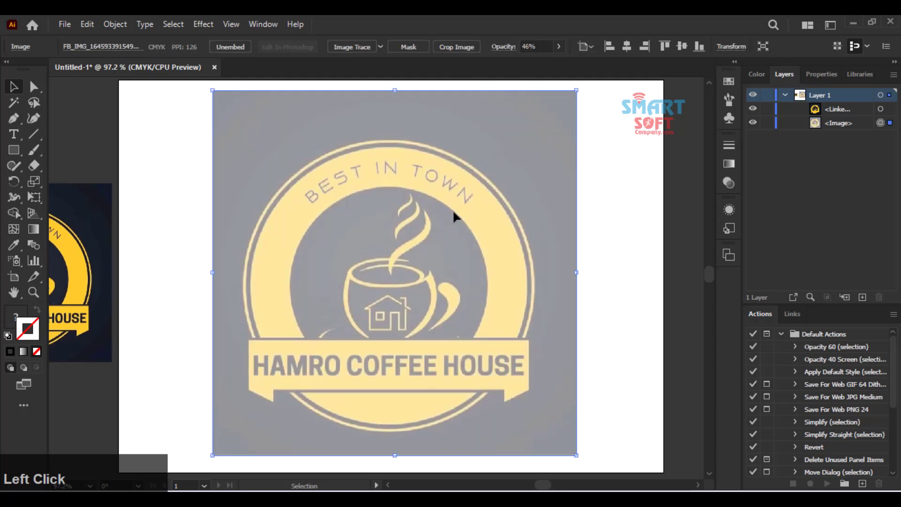
key("ctrl")
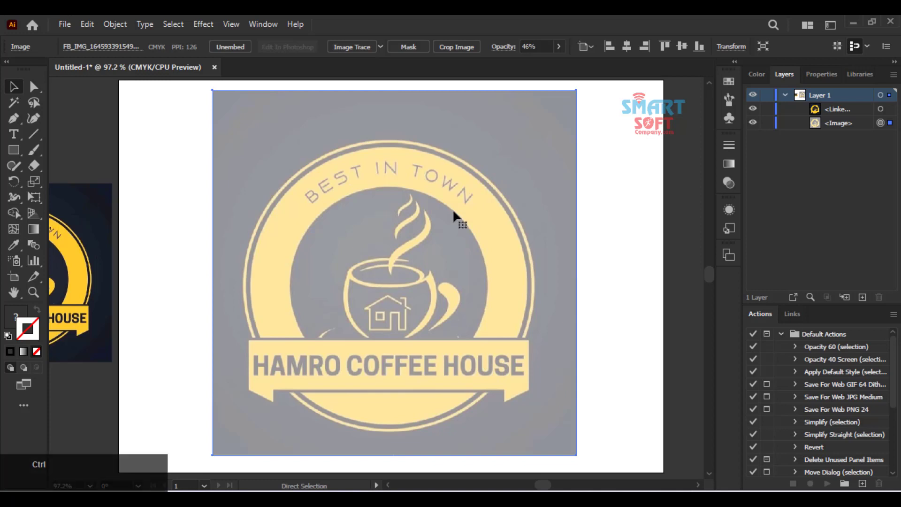
key("ctrl+2")
left_click_drag(594, 195, 437, 218)
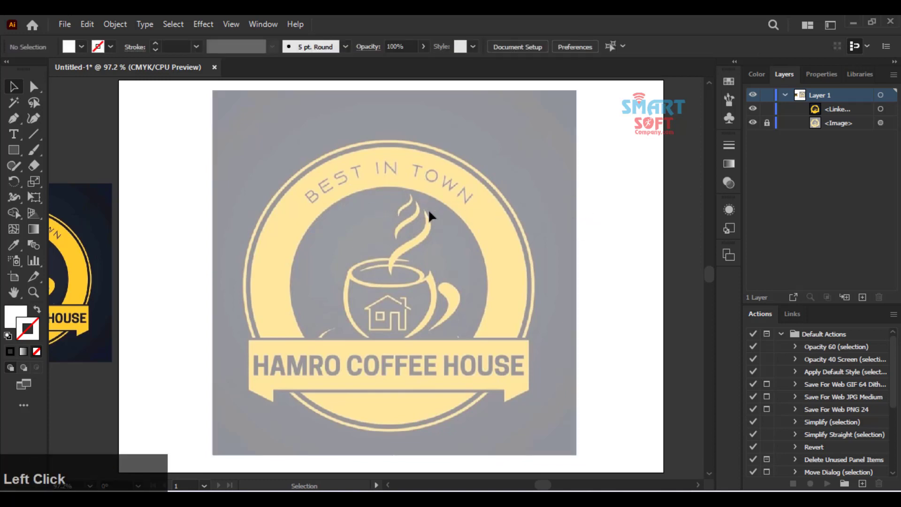
scroll(428, 210, "up", 1)
scroll(428, 209, "down", 1)
- Add a new layer above Layer 1 for the traced artwork
left_click(868, 297)
left_click(862, 297)
scroll(449, 274, "down", 2)
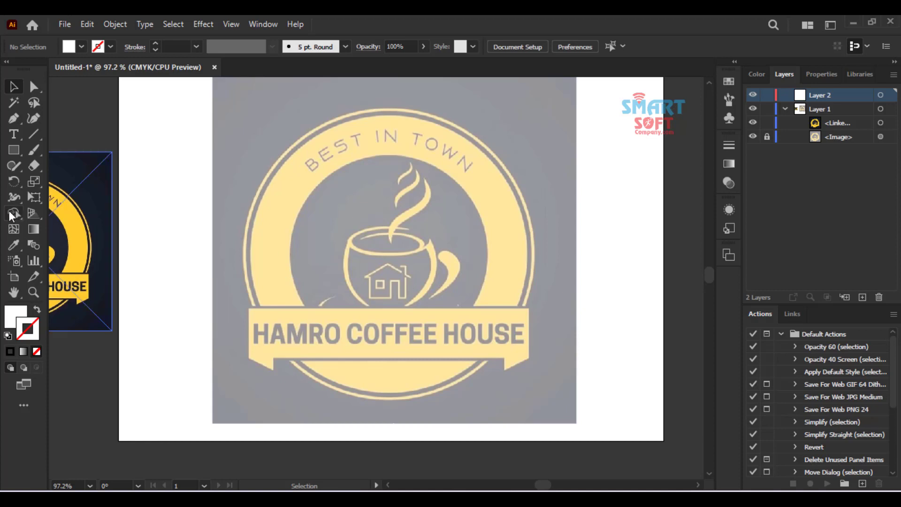
- Show the rulers and place guides at the left, right, top and bottom edges of the badge's outer ring
right_click(15, 152)
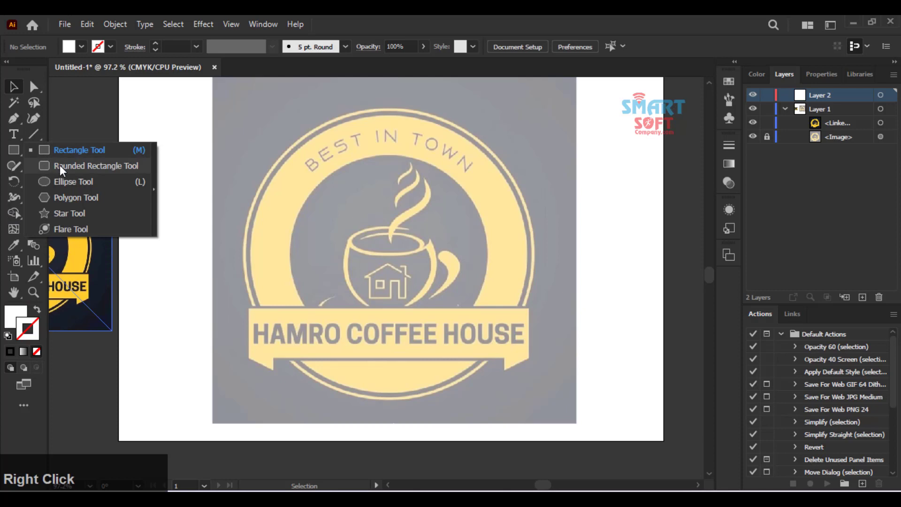
left_click(105, 180)
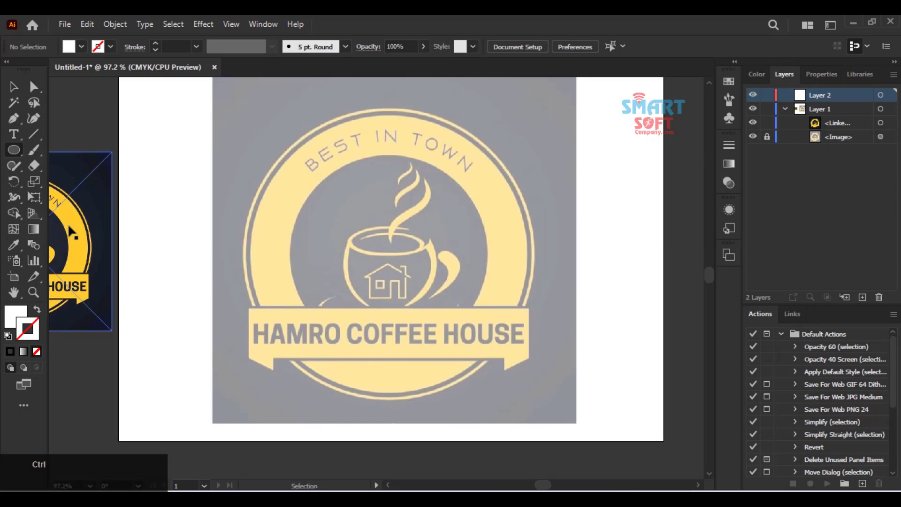
key("ctrl+r")
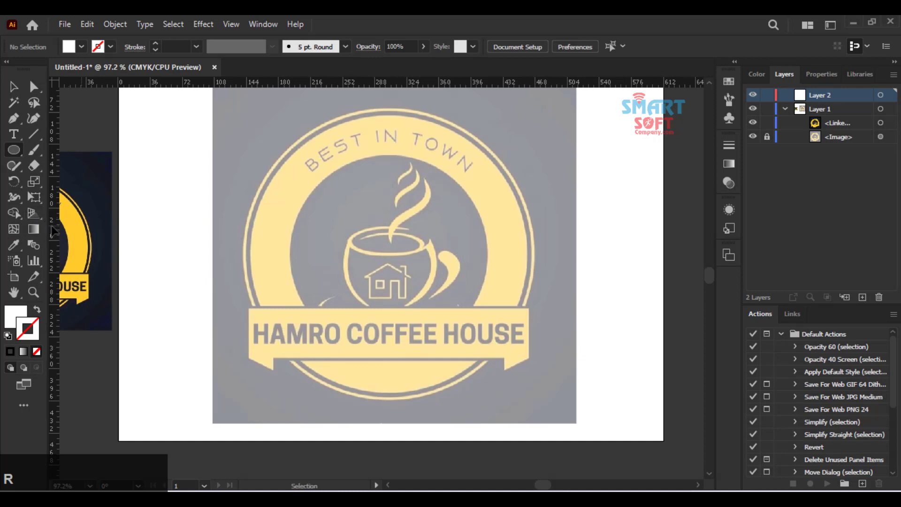
left_click_drag(54, 231, 243, 255)
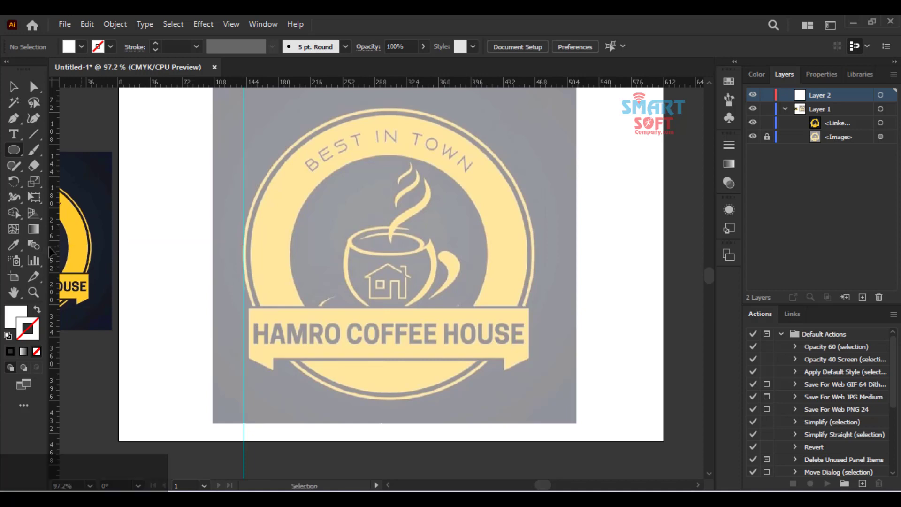
left_click_drag(54, 282, 534, 231)
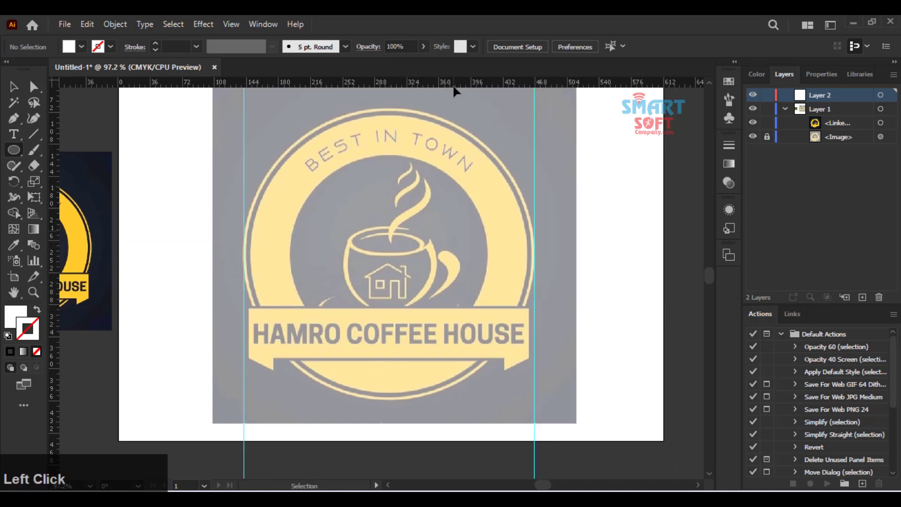
left_click_drag(454, 83, 488, 400)
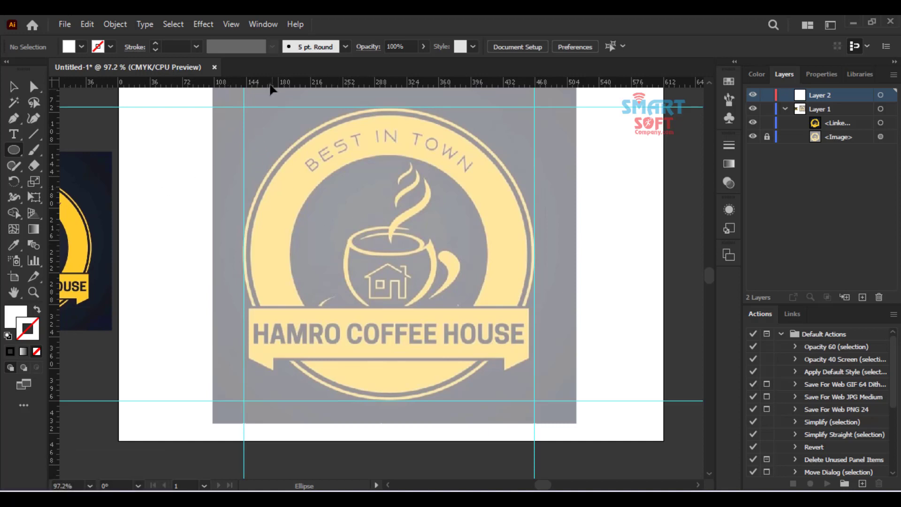
left_click_drag(271, 86, 349, 244)
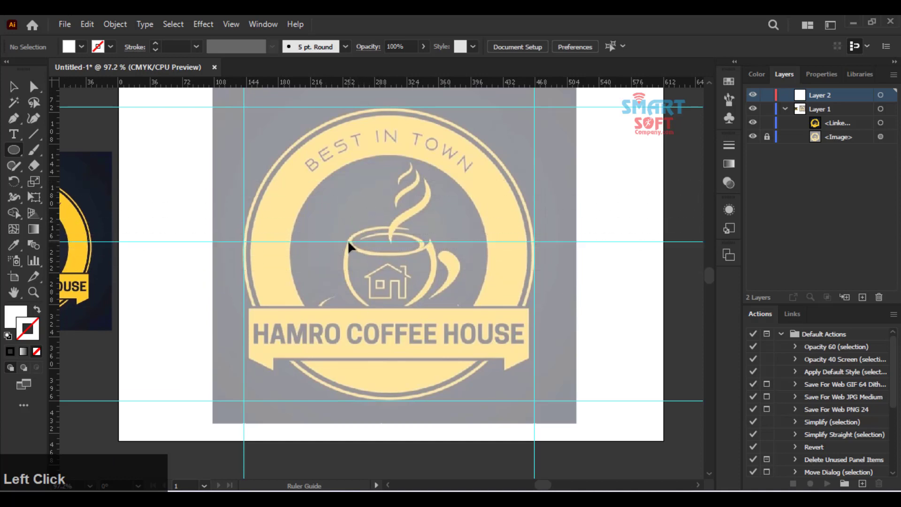
key("ctrl+z")
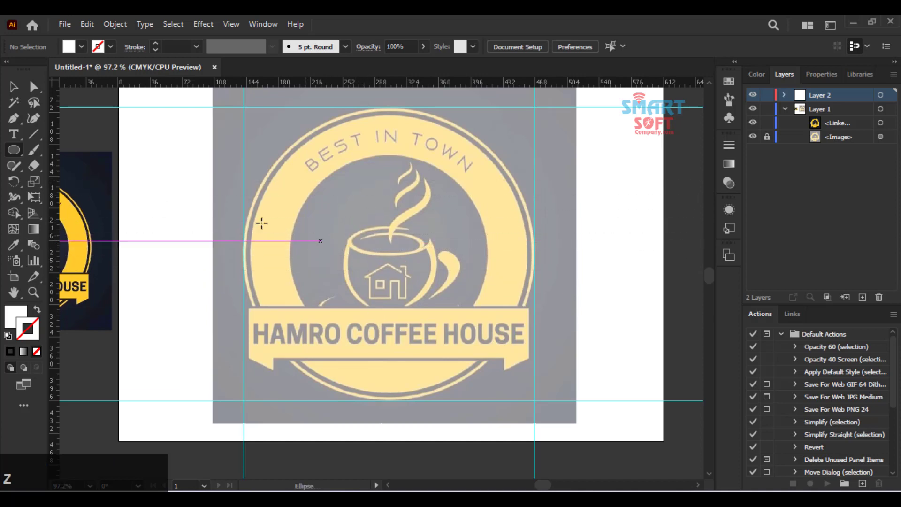
- Draw a rectangle filling the area between the four guides around the badge, about 331 pt per side
right_click(15, 151)
left_click(52, 154)
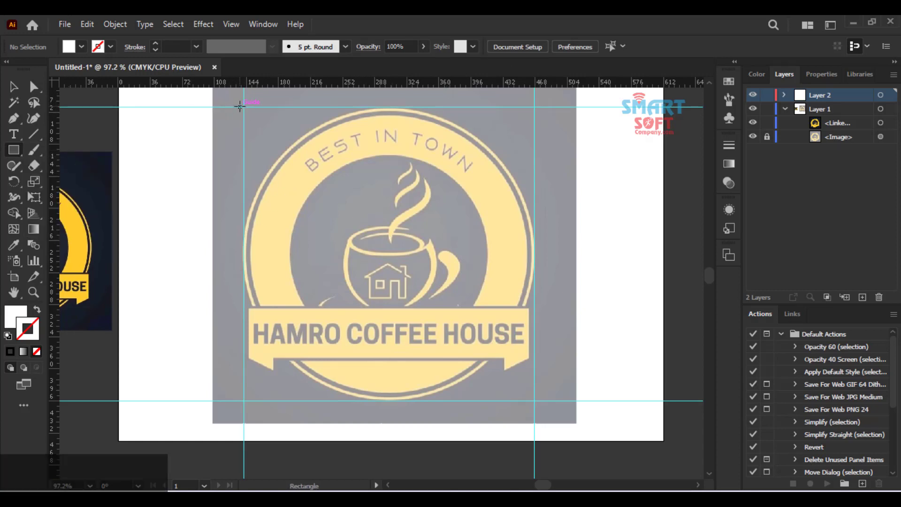
left_click_drag(243, 106, 534, 400)
key("shift")
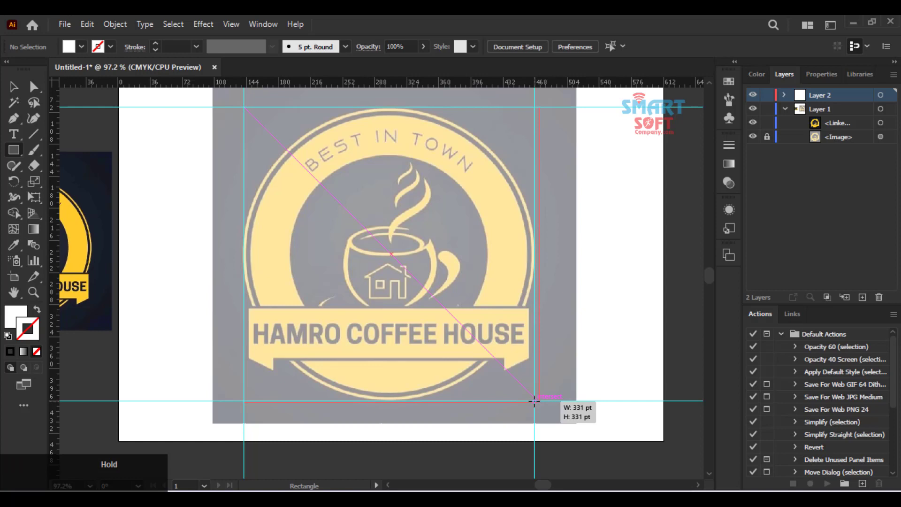
left_click_drag(534, 400, 532, 400)
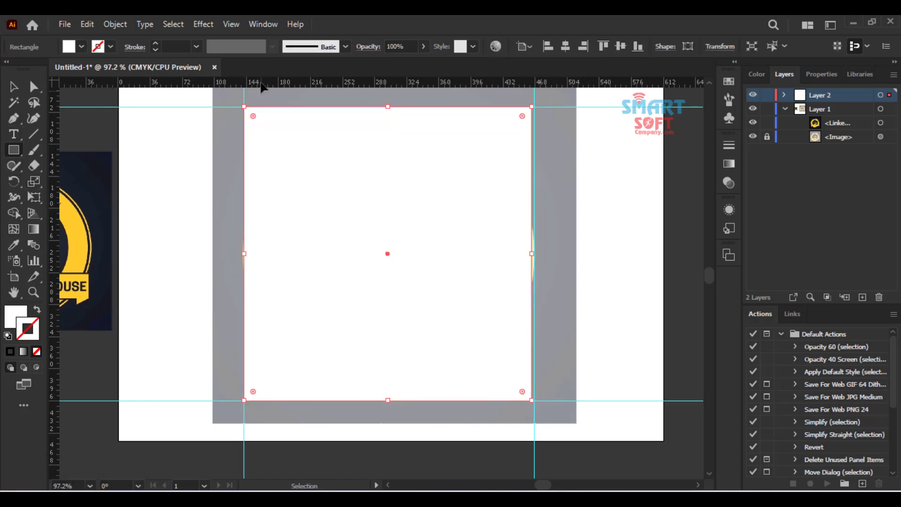
- Place a horizontal and a vertical guide through the rectangle's center point, and delete the rectangle
left_click_drag(261, 83, 387, 253)
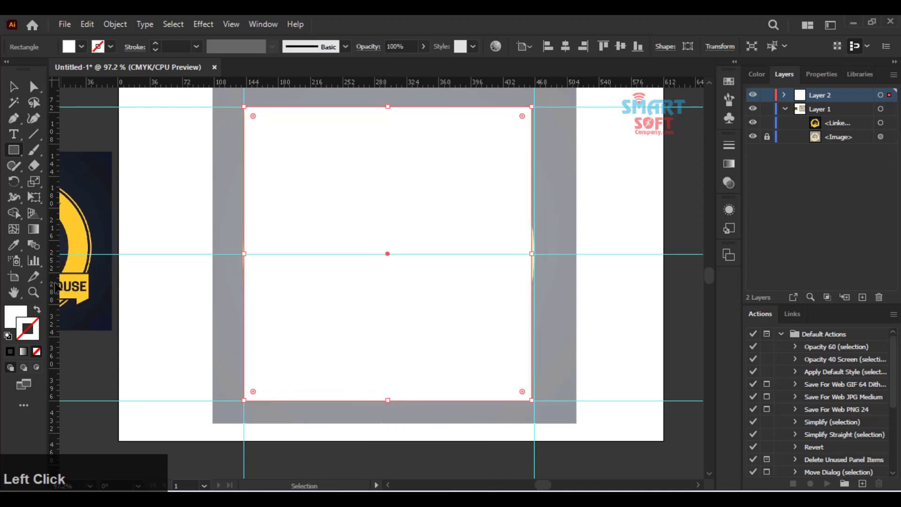
left_click_drag(55, 289, 388, 251)
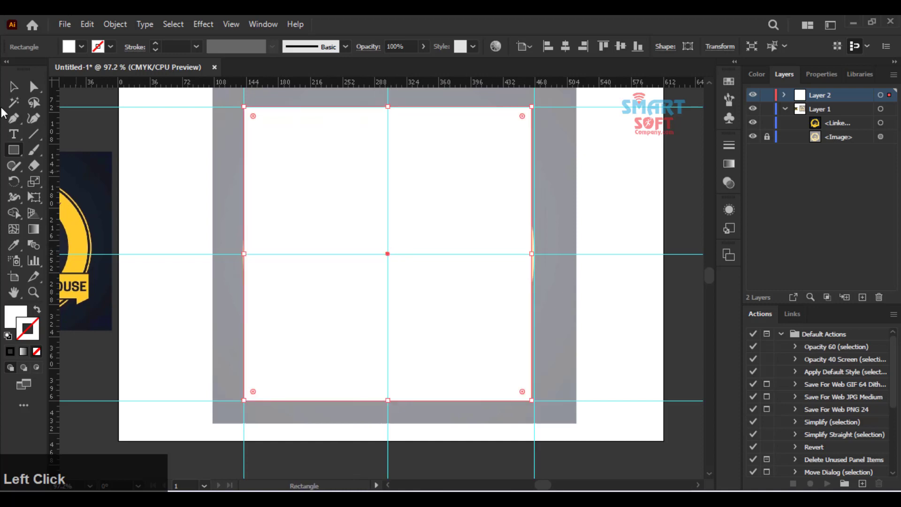
left_click(13, 86)
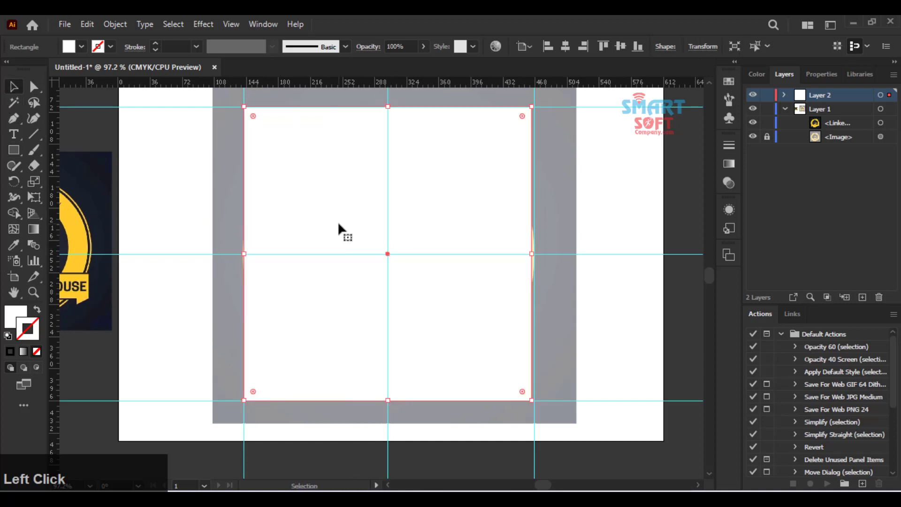
left_click(338, 224)
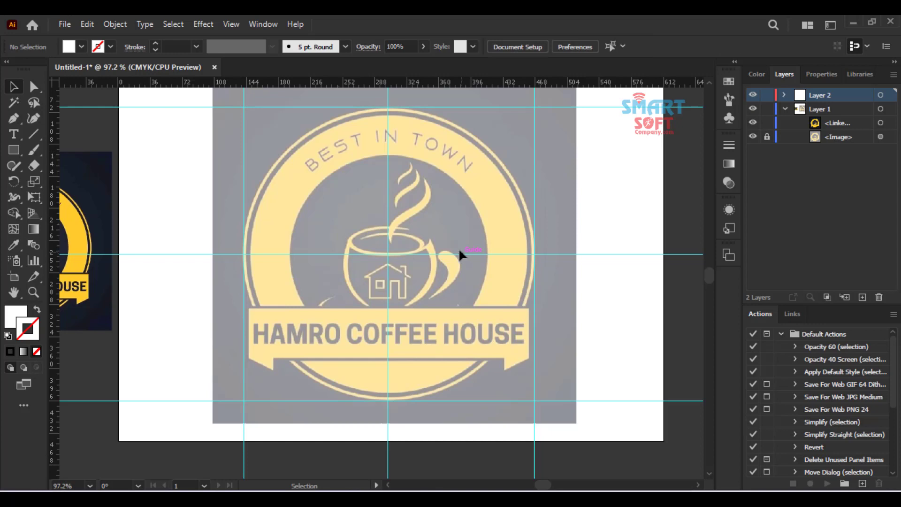
- Draw a circle outward from the intersection of the center guides to match the badge's outer ring
right_click(9, 150)
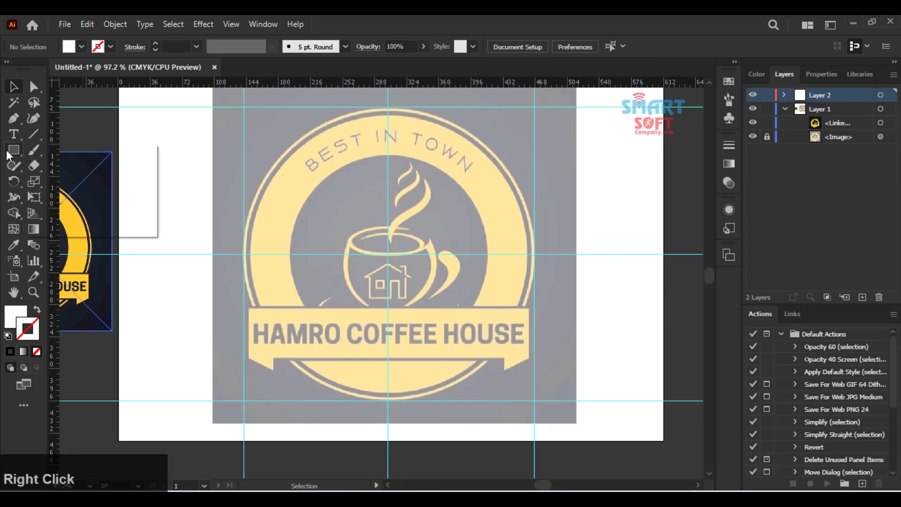
left_click(55, 184)
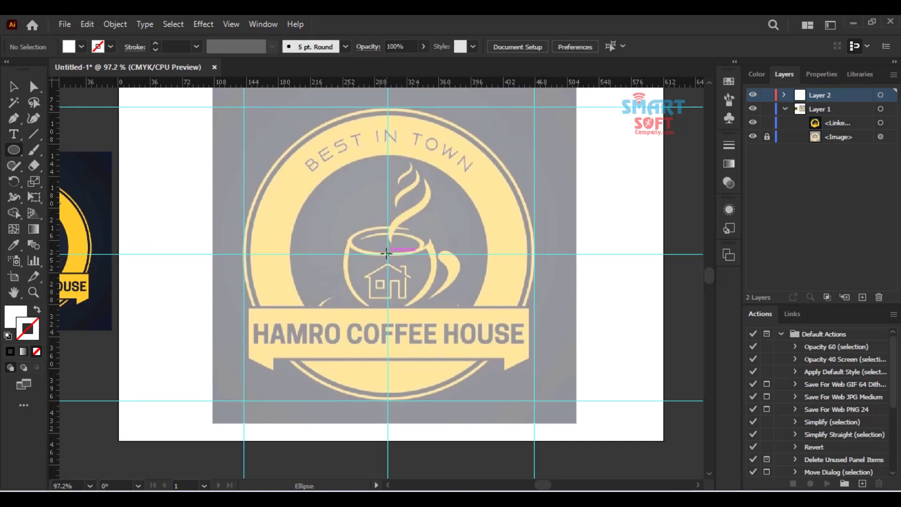
key("ctrl+1")
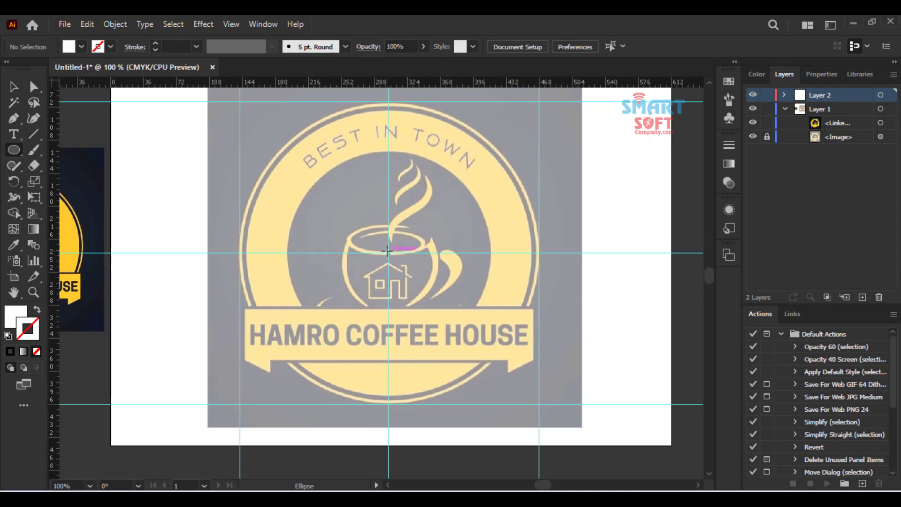
mouse_move(386, 252)
left_mouse_down()
mouse_move(346, 201)
mouse_move(272, 147)
mouse_move(238, 94)
mouse_move(275, 231)
mouse_move(270, 217)
mouse_move(270, 226)
left_mouse_up()
key("F9")
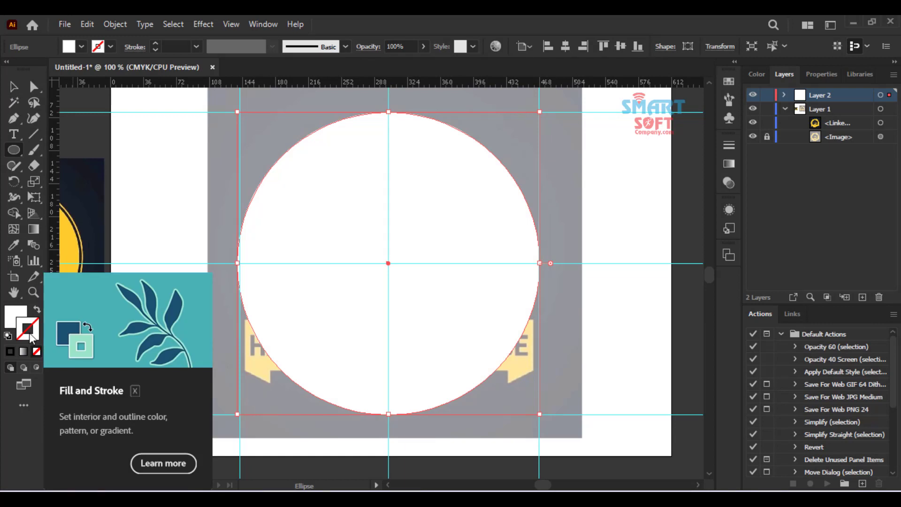
- Sample the yellow from the small logo copy and apply it as the circle's stroke with no fill
double_click(16, 319)
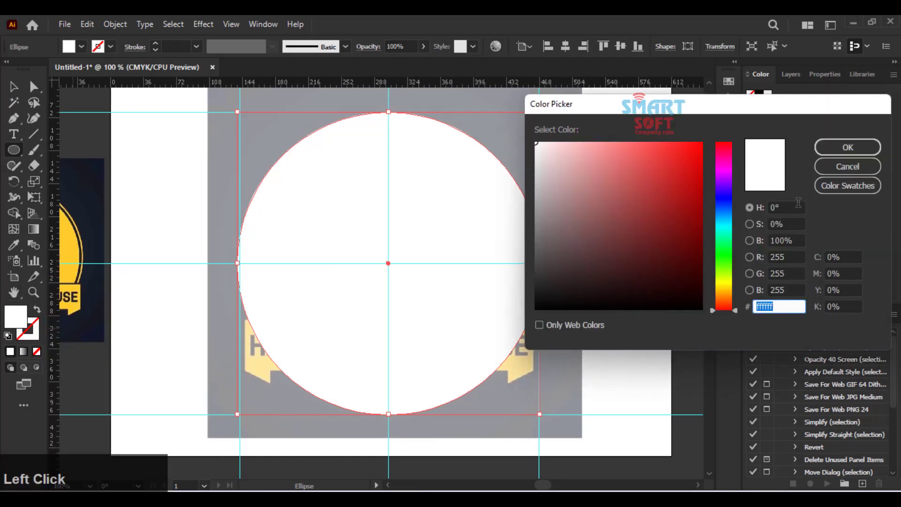
left_click(847, 166)
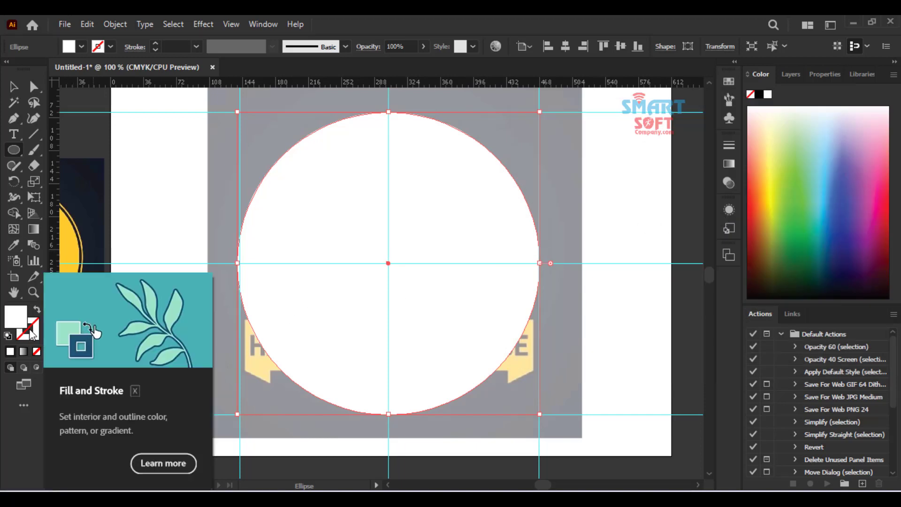
key("space")
left_click_drag(226, 259, 400, 267)
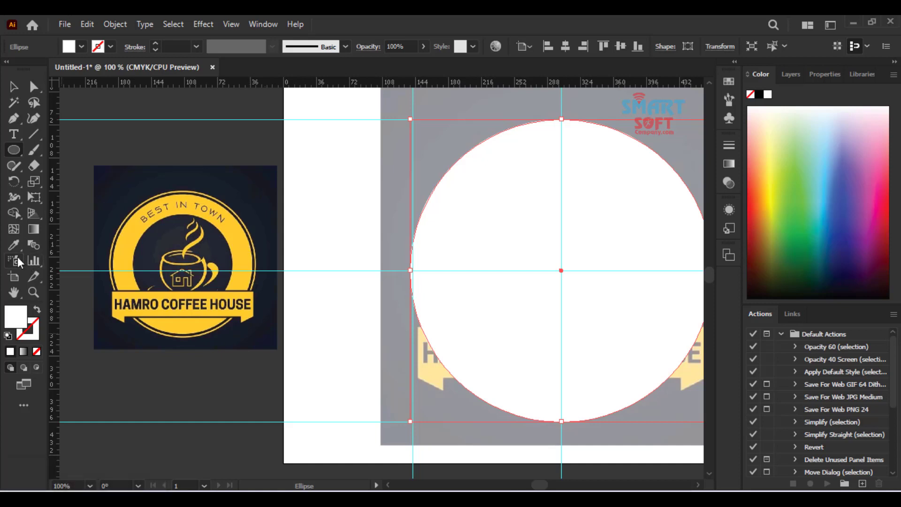
left_click(13, 242)
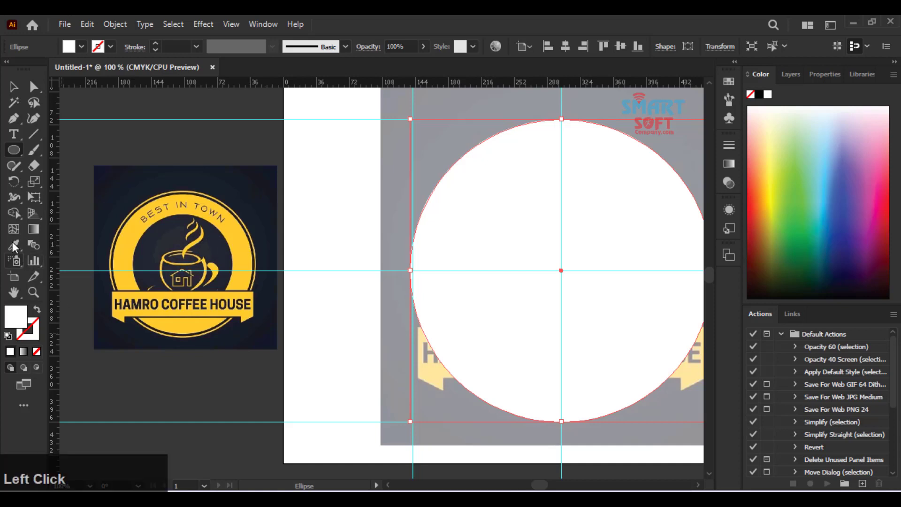
left_click(247, 250)
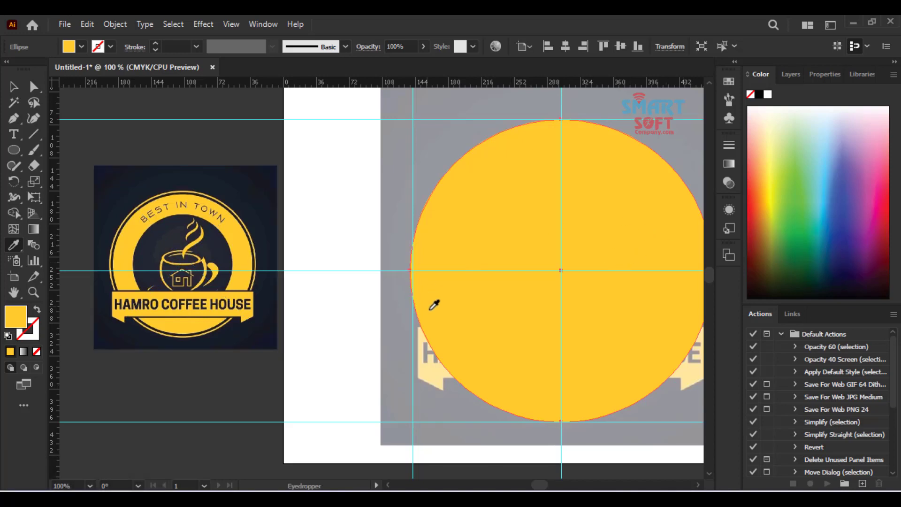
key("ctrl")
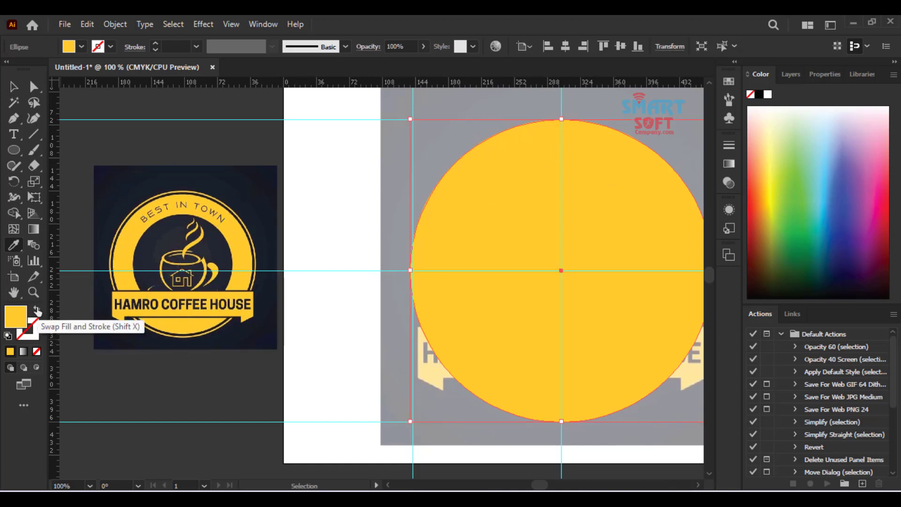
left_click(37, 310)
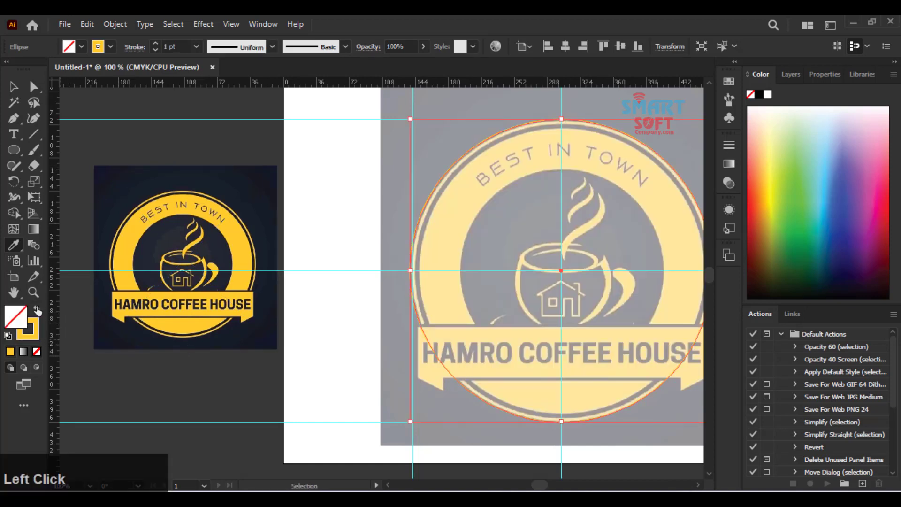
- Set the stroke weight of the yellow outer circle to 5 pt
left_click(177, 46)
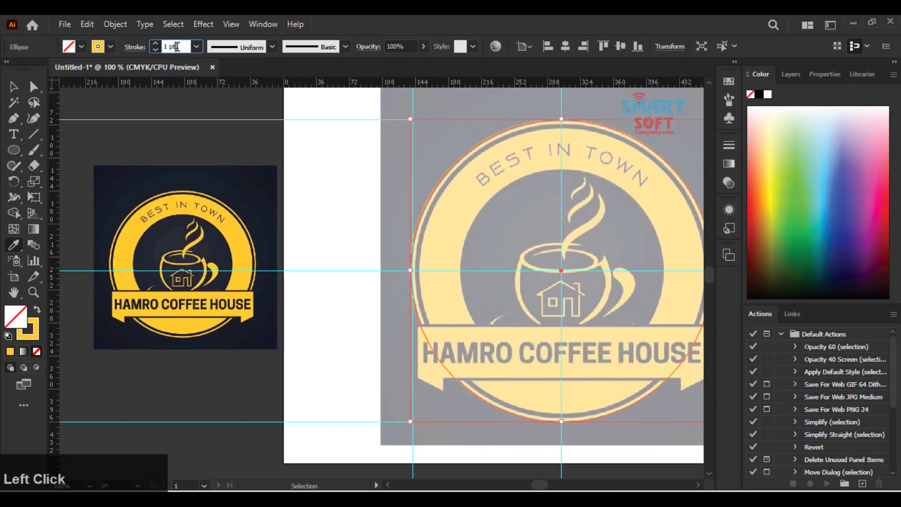
scroll(177, 46, "up", 3)
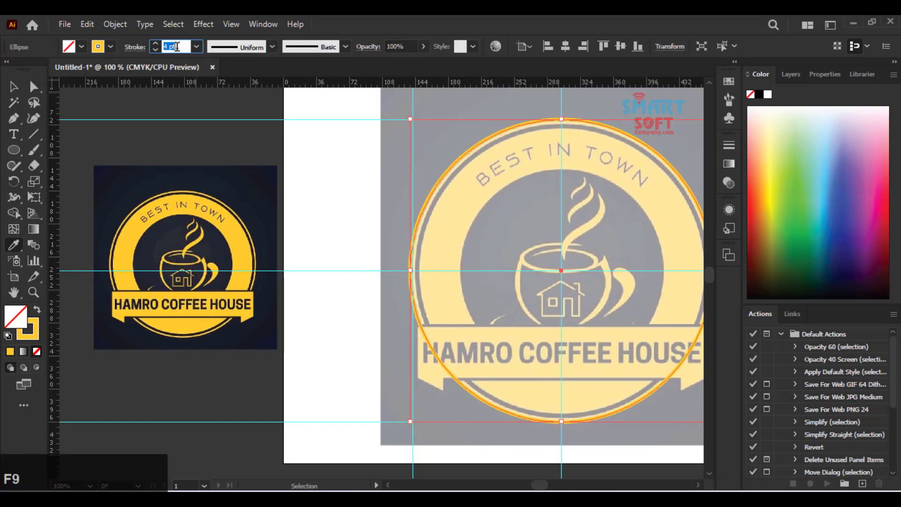
scroll(177, 46, "up", 2)
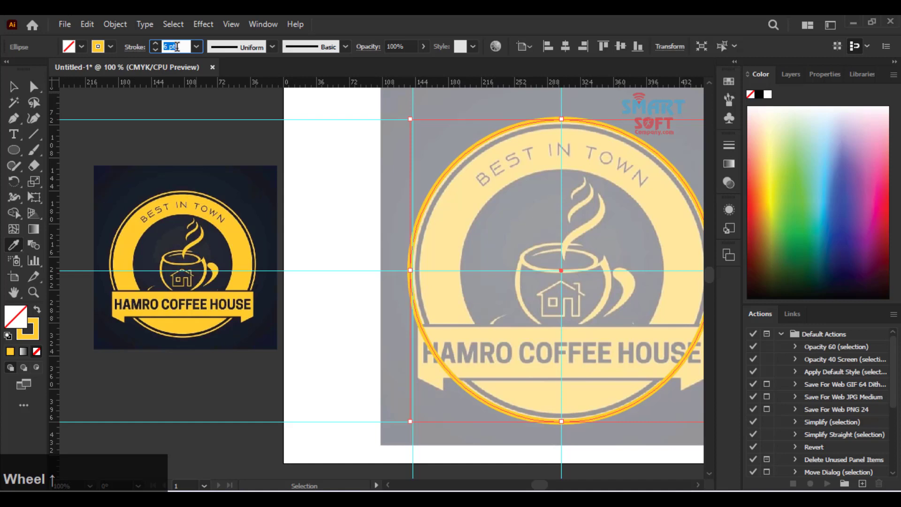
key("i")
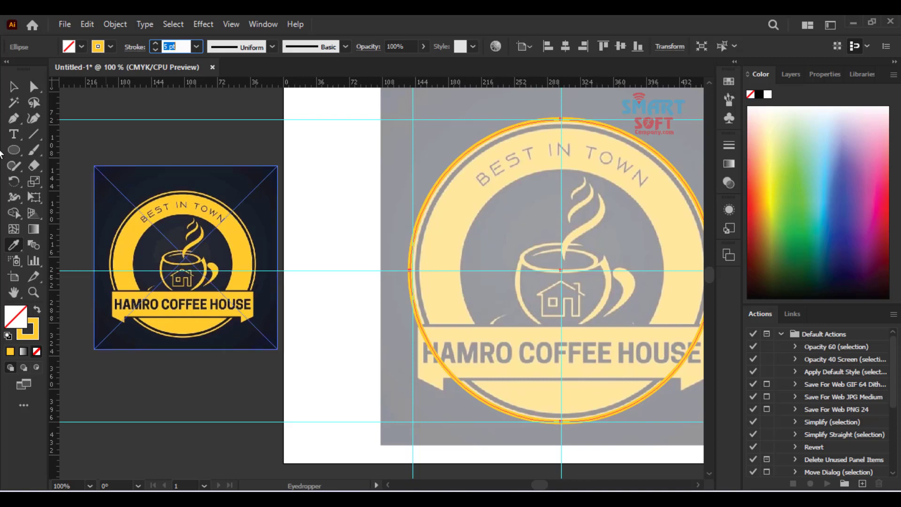
left_click(15, 85)
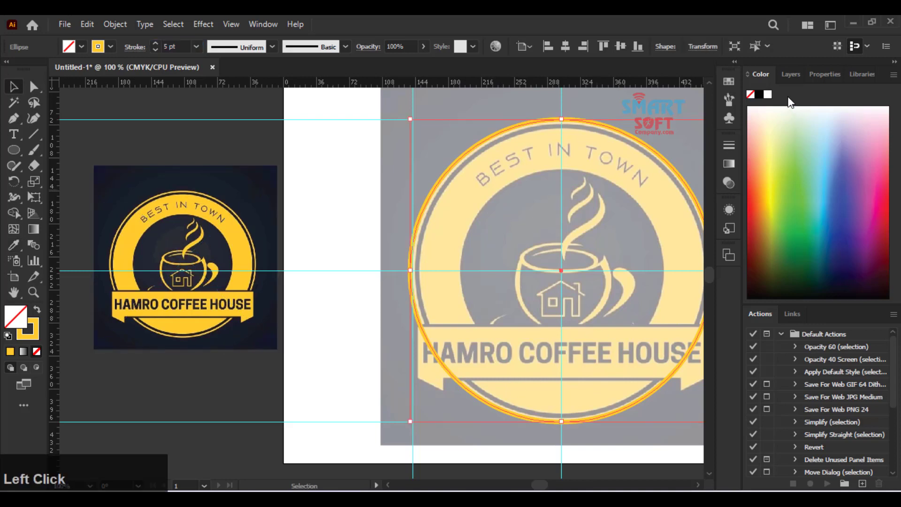
- Rename Layer 2, which holds the outer circle, as 1
left_click(791, 75)
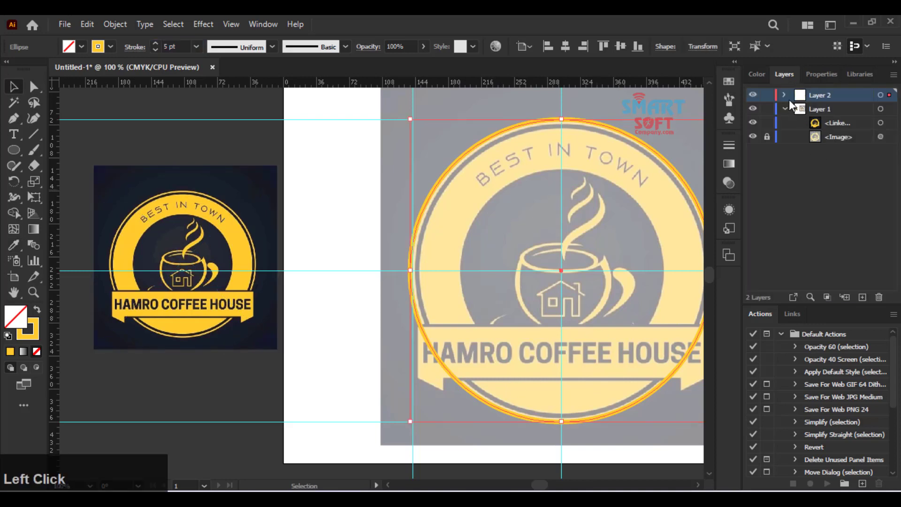
double_click(831, 96)
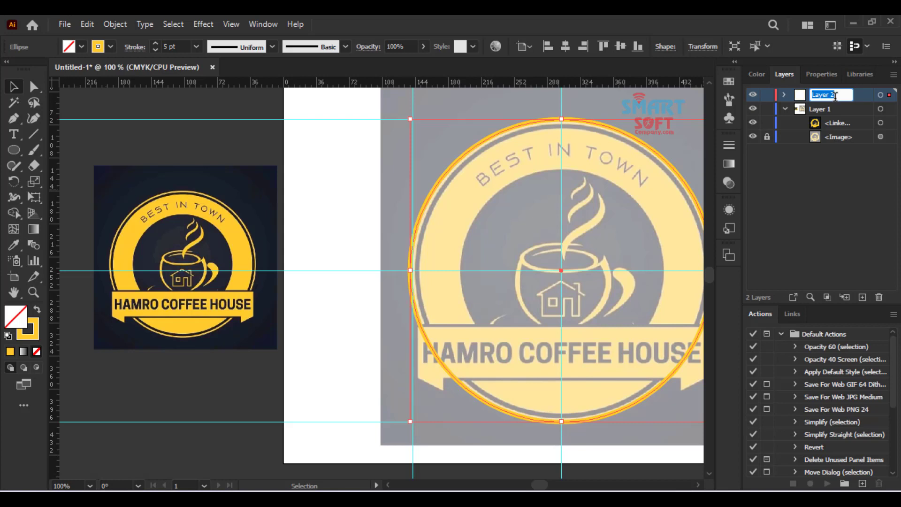
type("1")
key("Return")
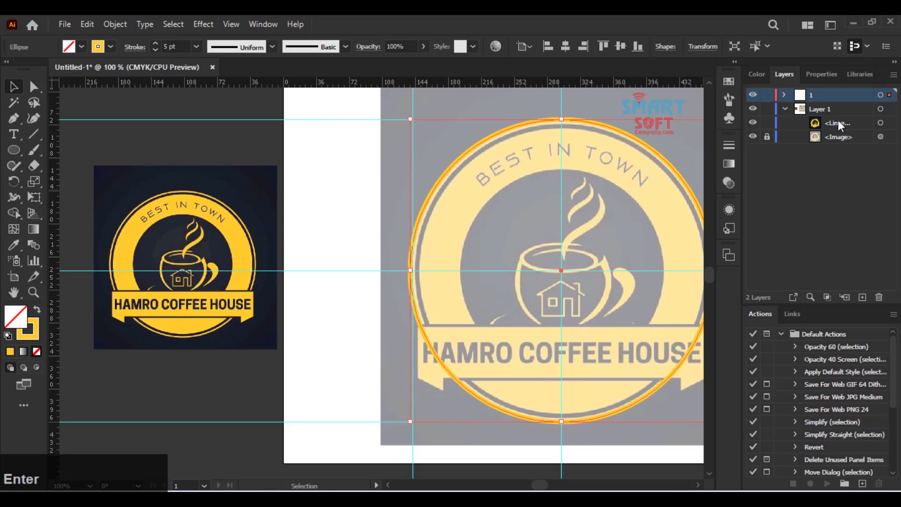
- Duplicate the outer circle in place, try resizing the copy from one corner, and undo that resize
key("space")
left_click_drag(484, 217, 369, 195)
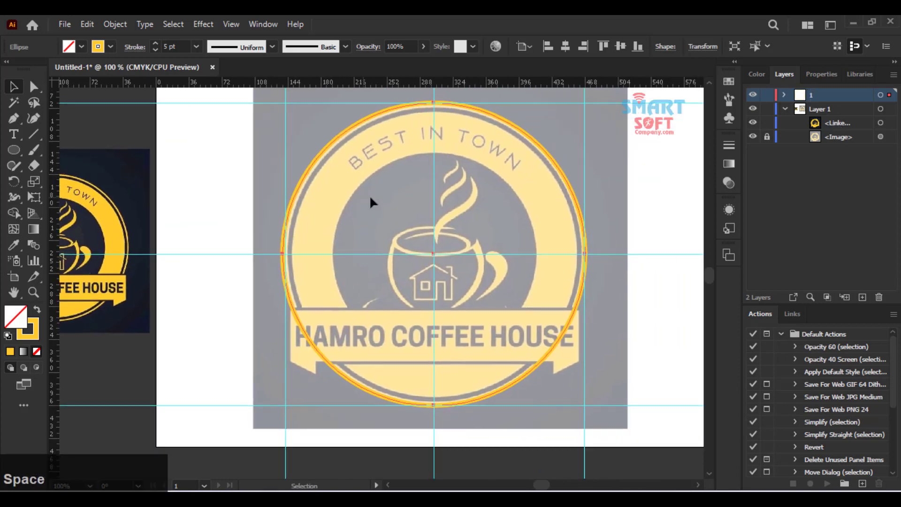
key("ctrl+plus")
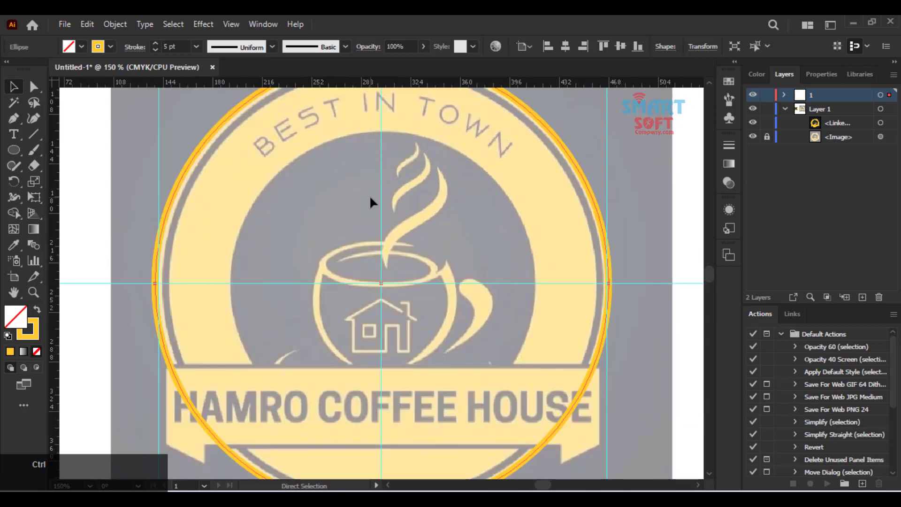
key("ctrl+minus")
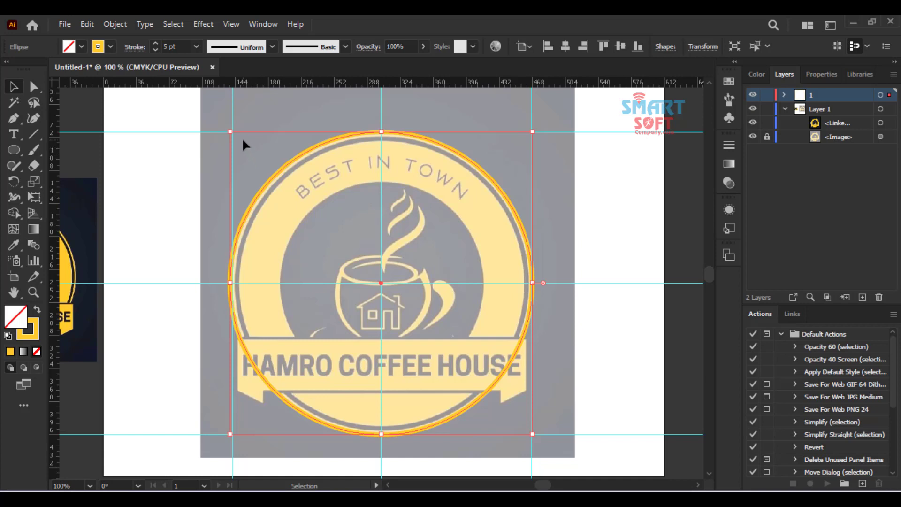
key("ctrl")
left_click_drag(231, 130, 261, 165)
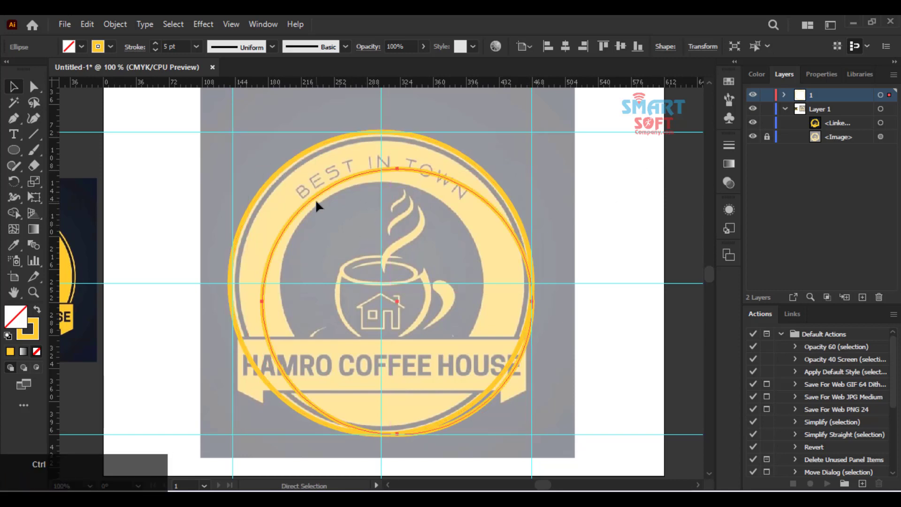
key("ctrl+z")
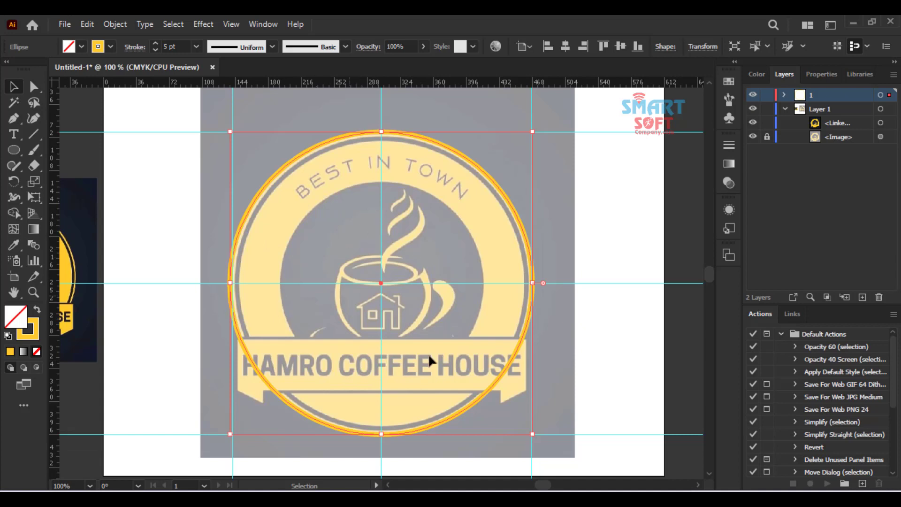
- Shrink the duplicate circle about its center to the edge of the badge's wide yellow band, and swap its yellow stroke to the fill
key("alt")
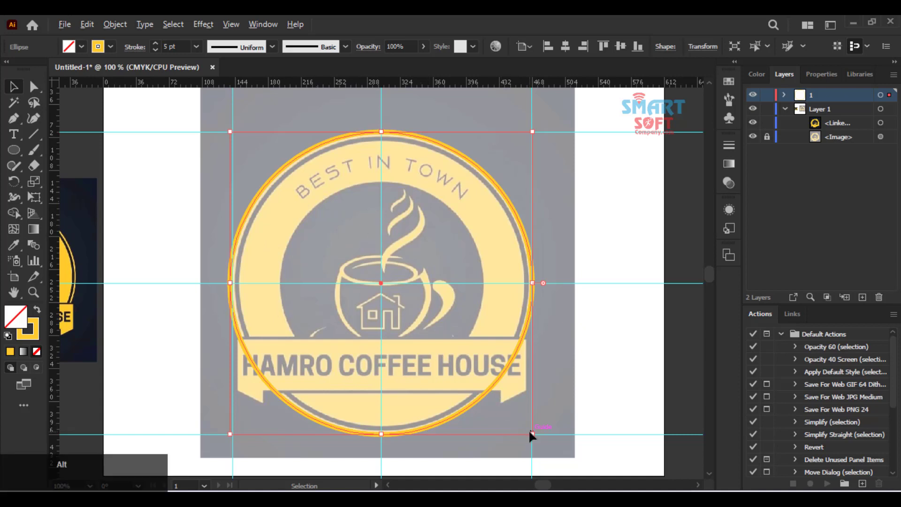
key("shift")
left_click_drag(533, 435, 523, 425)
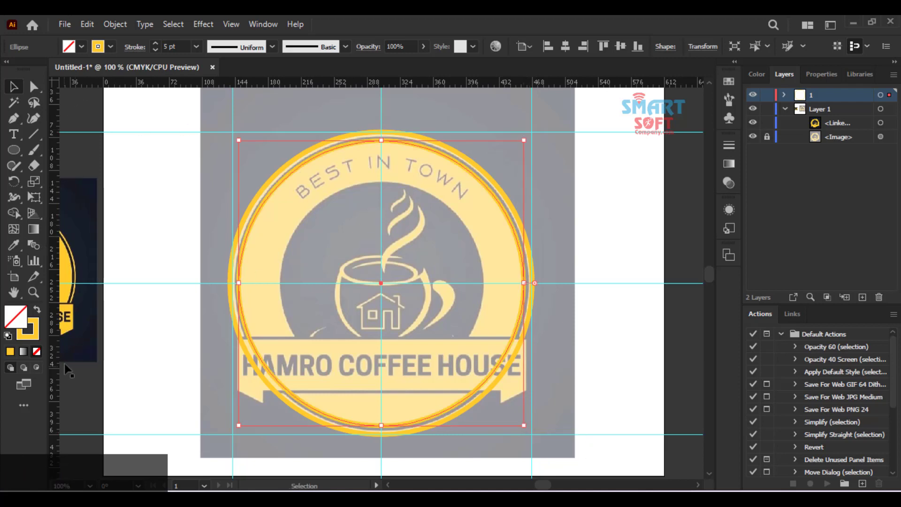
left_click(34, 313)
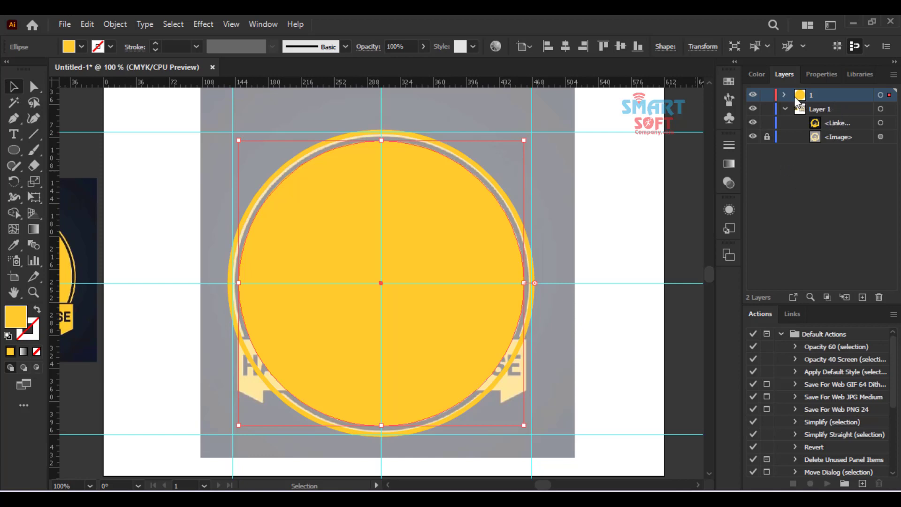
- Within layer 1, rename the stroked outer circle as 1 and the yellow filled circle as 2
left_click(783, 95)
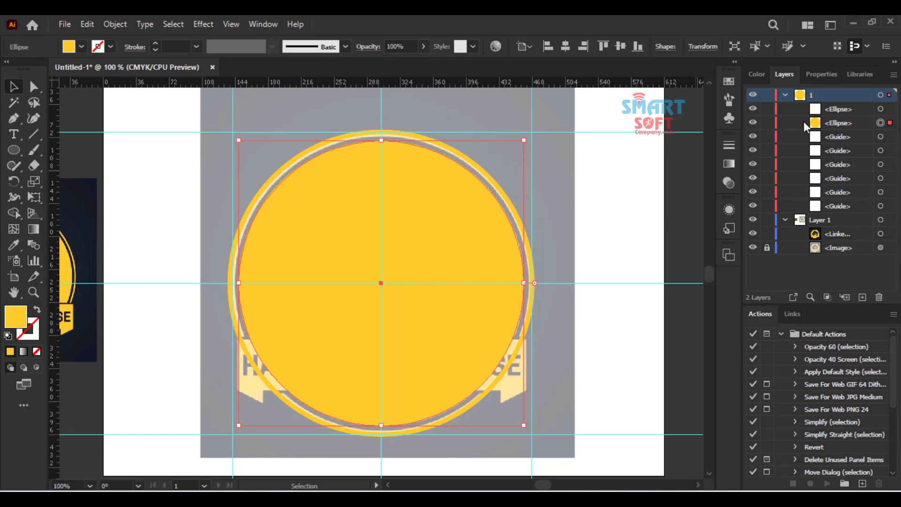
left_click(821, 108)
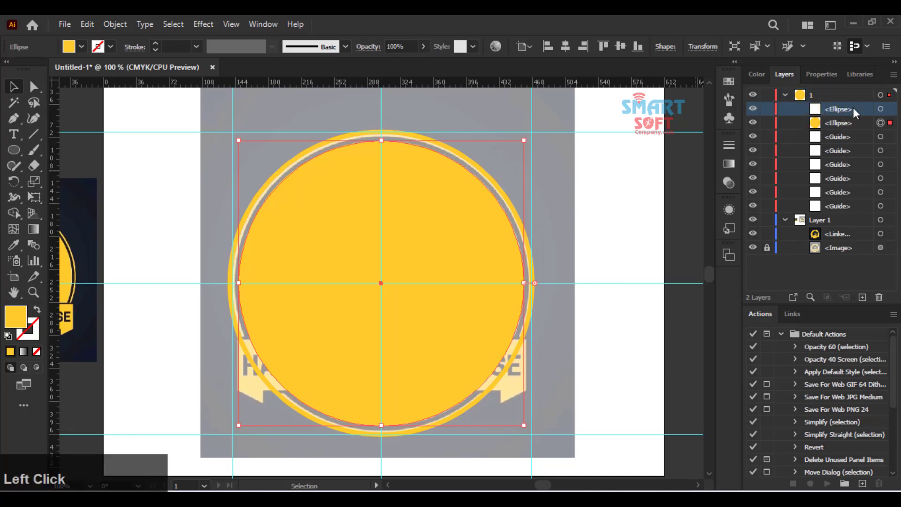
left_click(881, 109)
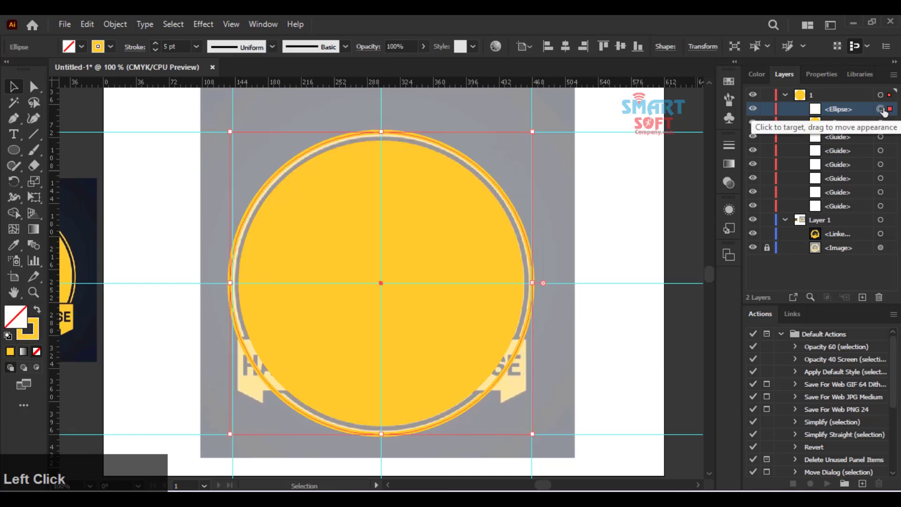
double_click(849, 109)
type("1")
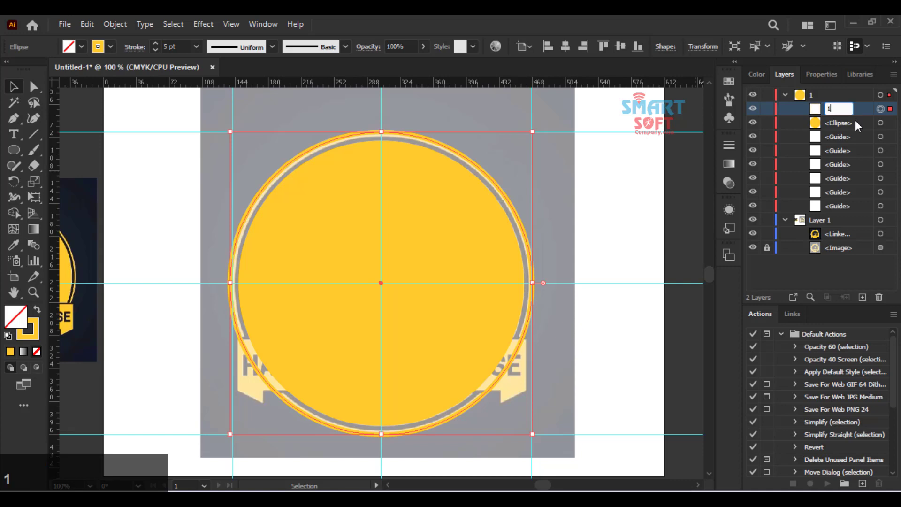
key("Return")
double_click(855, 122)
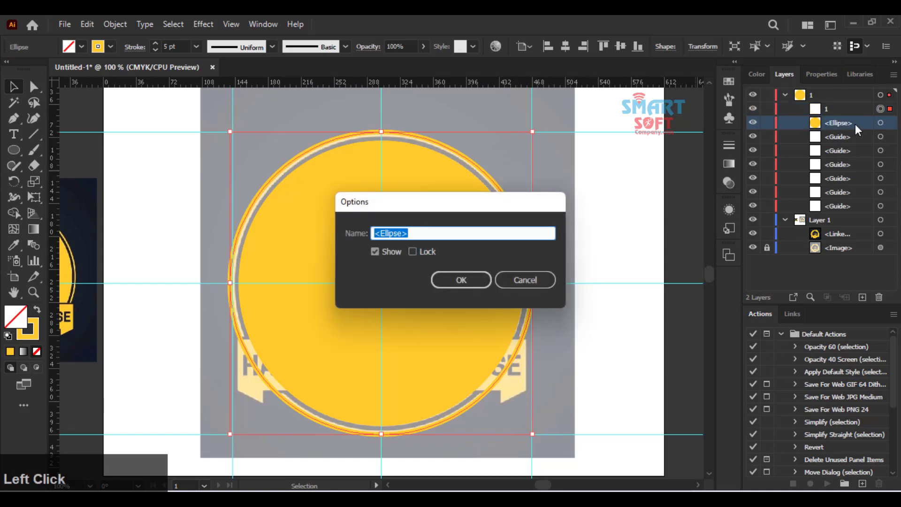
type("2")
key("Return")
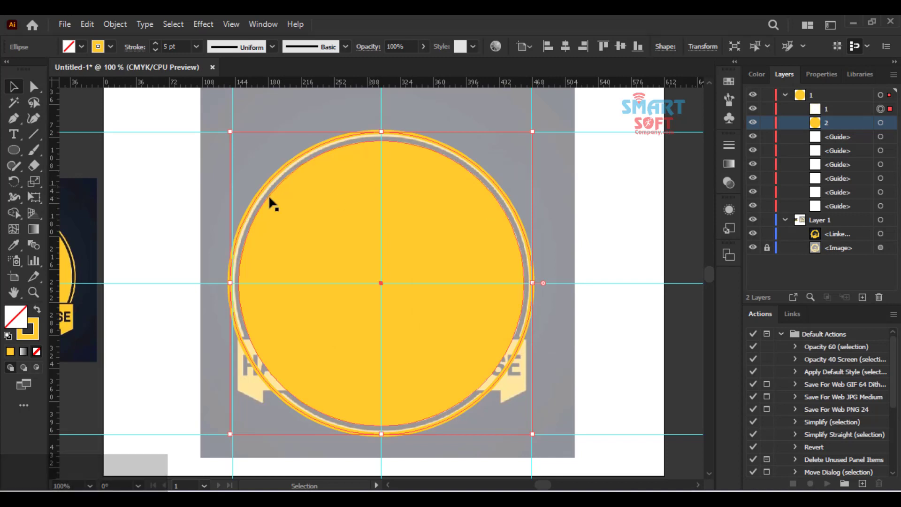
- Hide circles 1 and 2 to expose the reference image, and add a new layer above layer 1
left_click(752, 109)
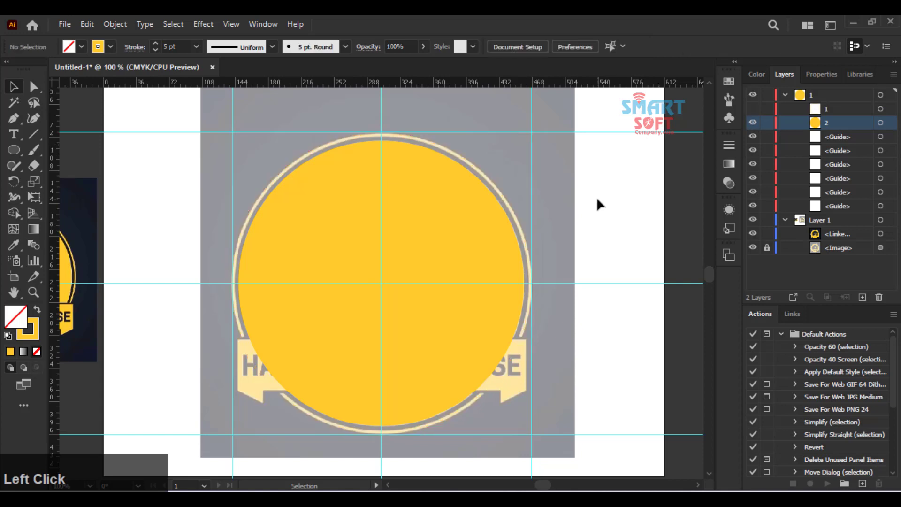
left_click(754, 123)
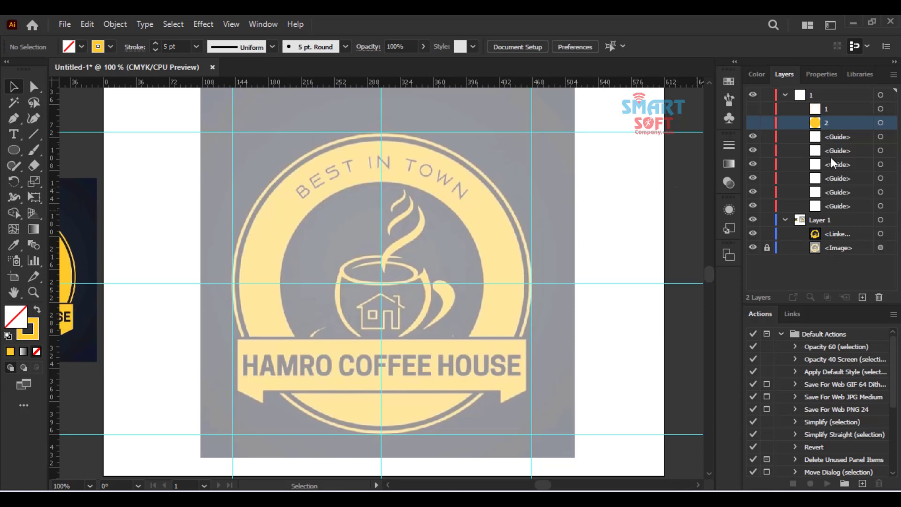
left_click(862, 298)
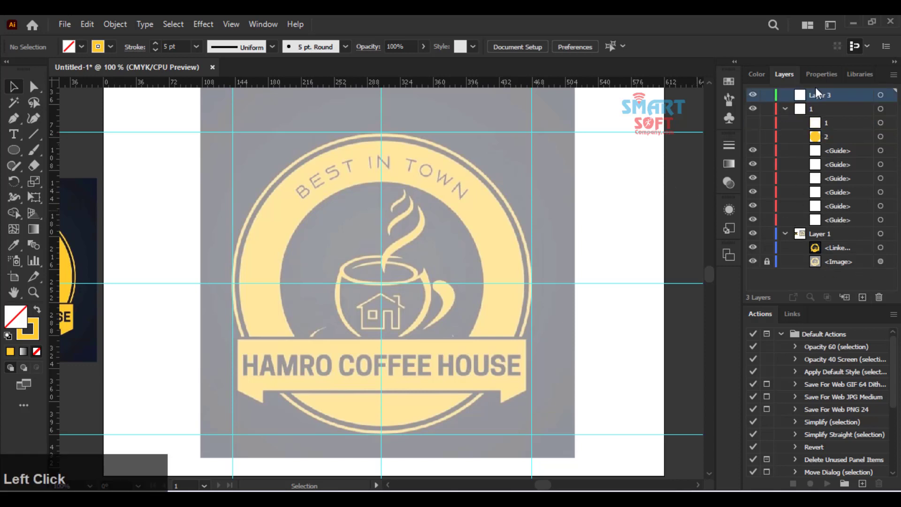
left_click(835, 136)
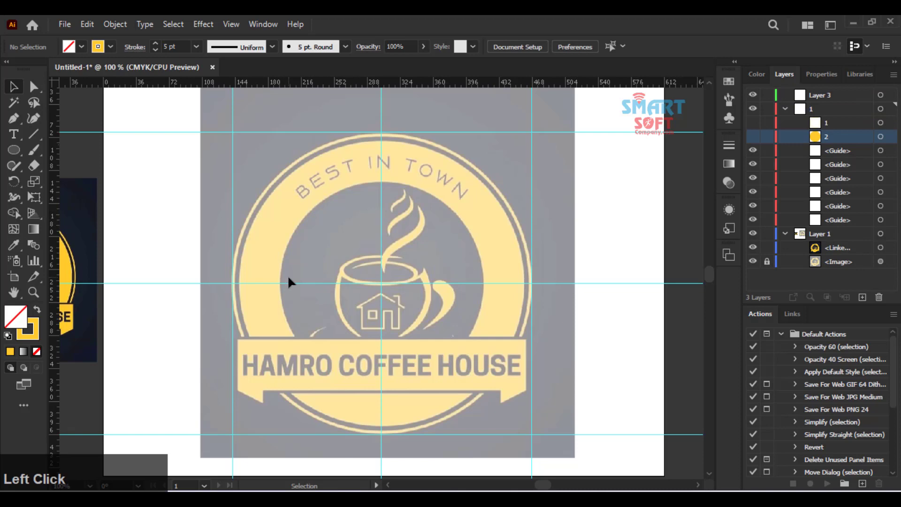
- Examine the reference's steam, cup, handle, house and small saucer stroke up close
scroll(288, 277, "up", 2)
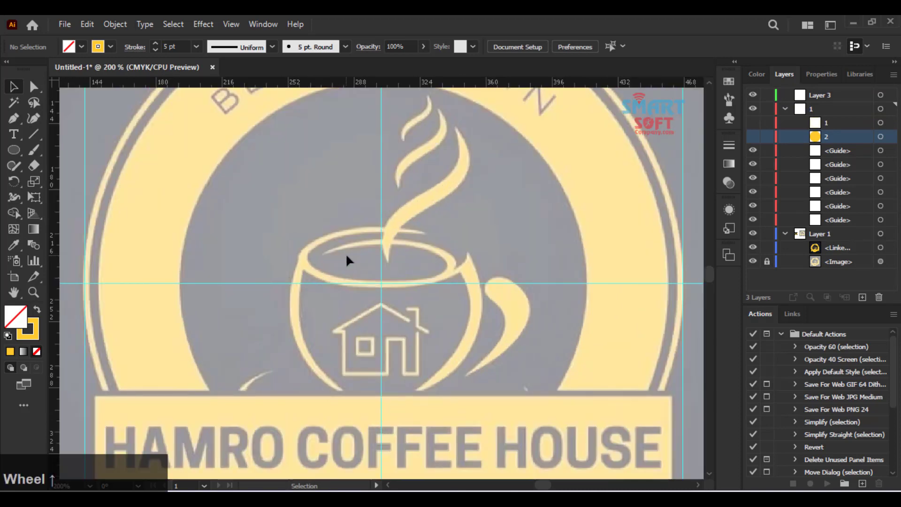
scroll(345, 253, "up", 3)
scroll(404, 214, "up", 1)
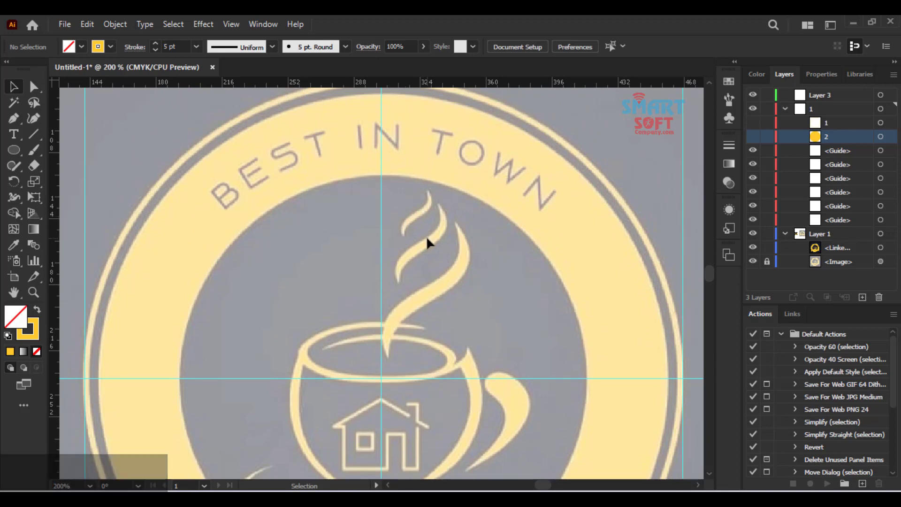
scroll(426, 235, "up", 1, "ctrl")
scroll(426, 236, "up", 1, "ctrl")
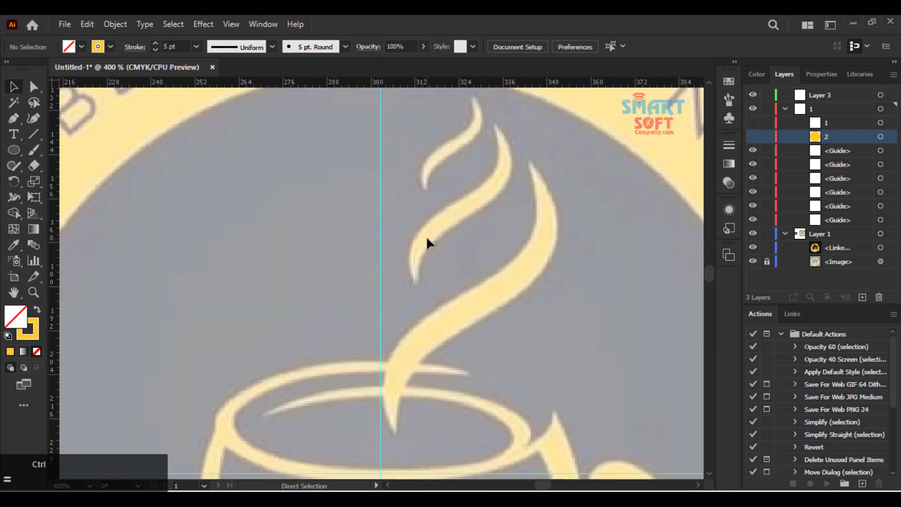
key("space")
left_click_drag(458, 339, 492, 185)
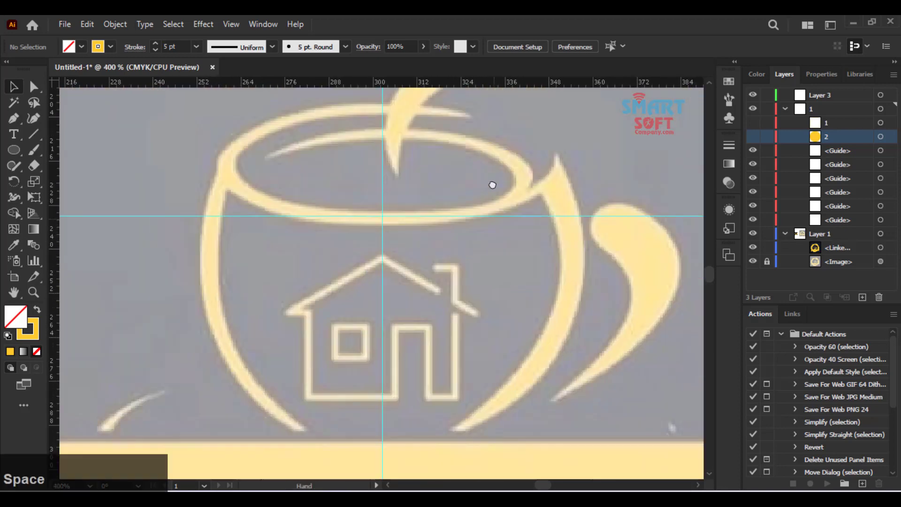
left_click_drag(670, 418, 455, 215)
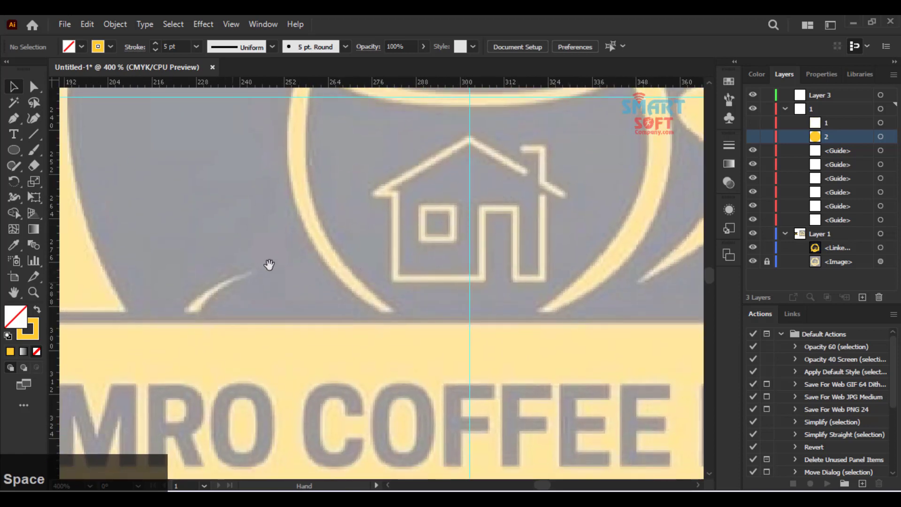
- On Layer 3, start a Pen path at the outer corner of the small saucer stroke's base
left_click(828, 96)
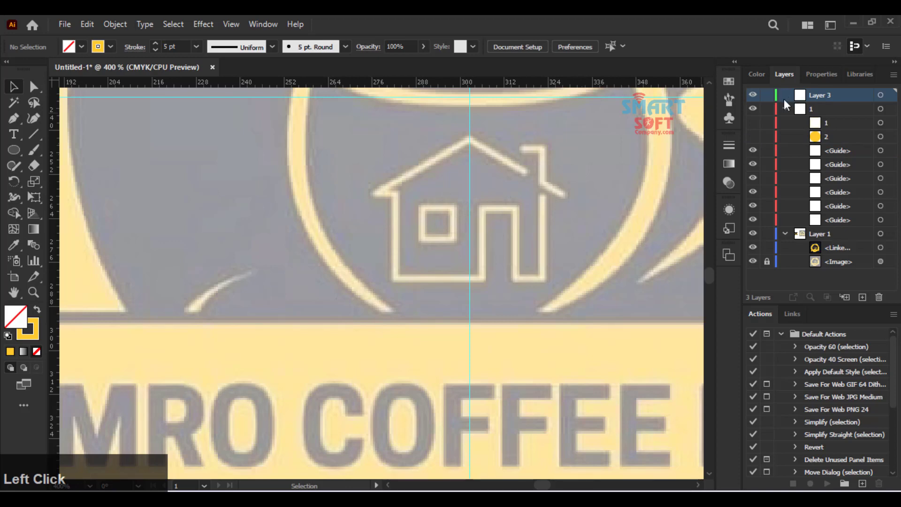
key("space")
left_click_drag(453, 216, 349, 328)
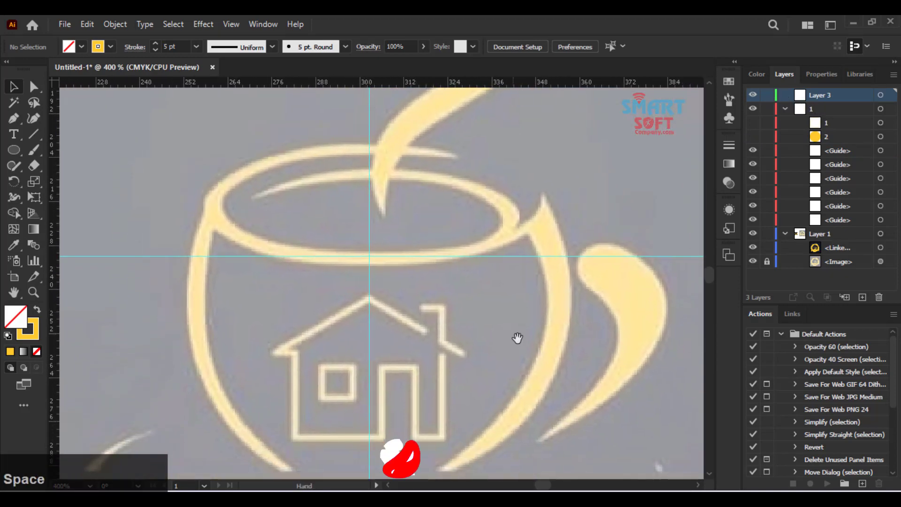
key("space")
left_click_drag(518, 338, 568, 279)
left_click_drag(475, 333, 522, 275)
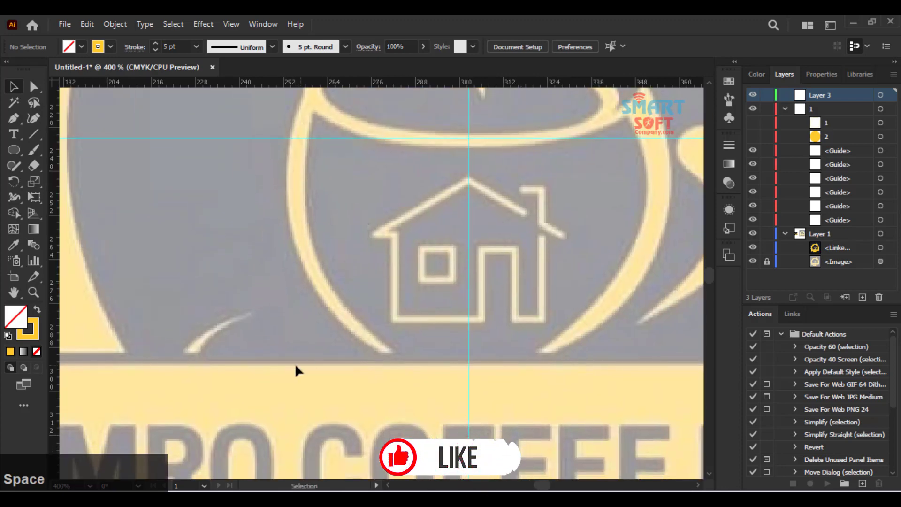
key("ctrl+plus")
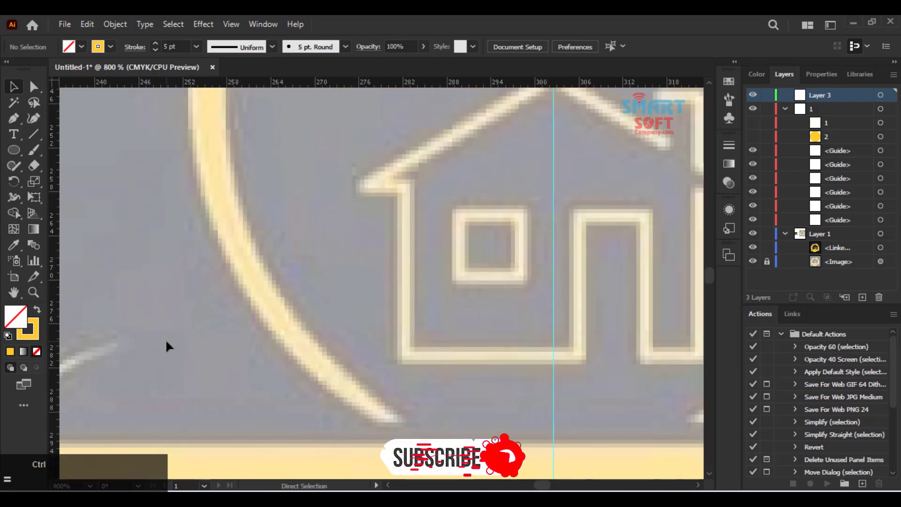
key("space")
left_click_drag(166, 341, 332, 264)
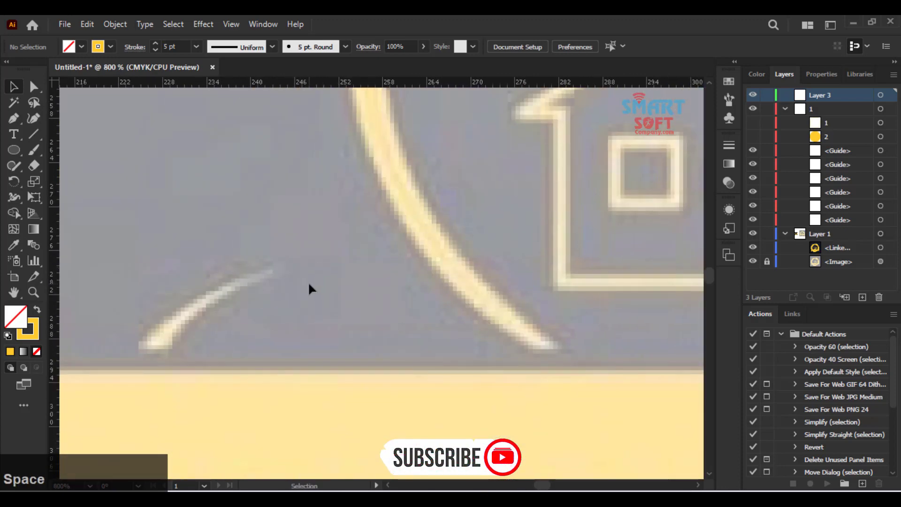
key("p")
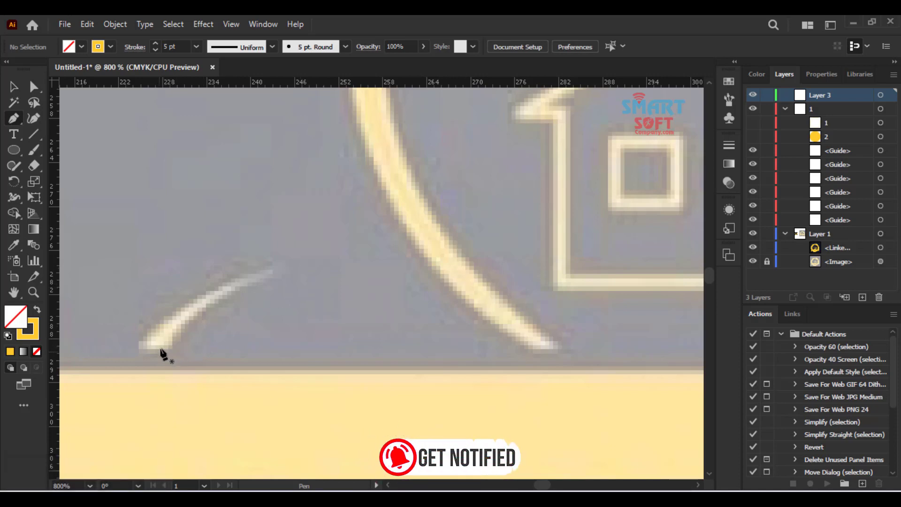
left_click(137, 349)
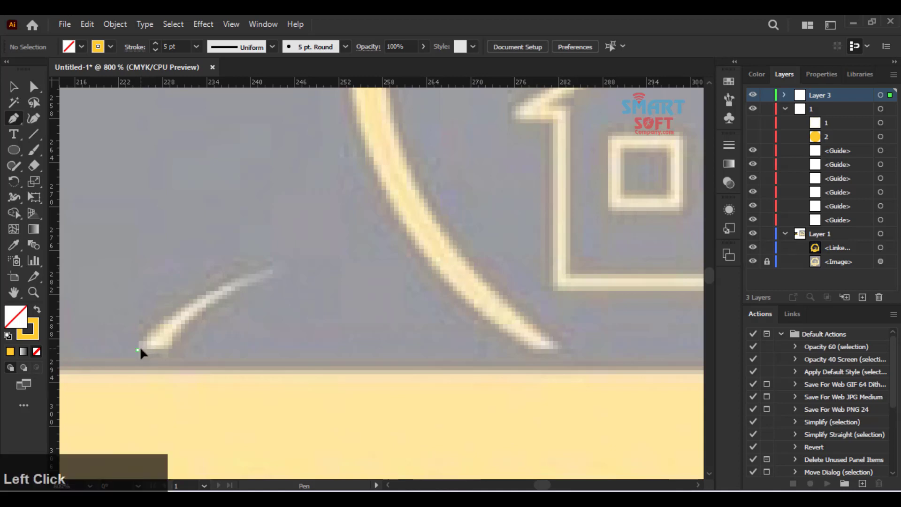
left_click(166, 350)
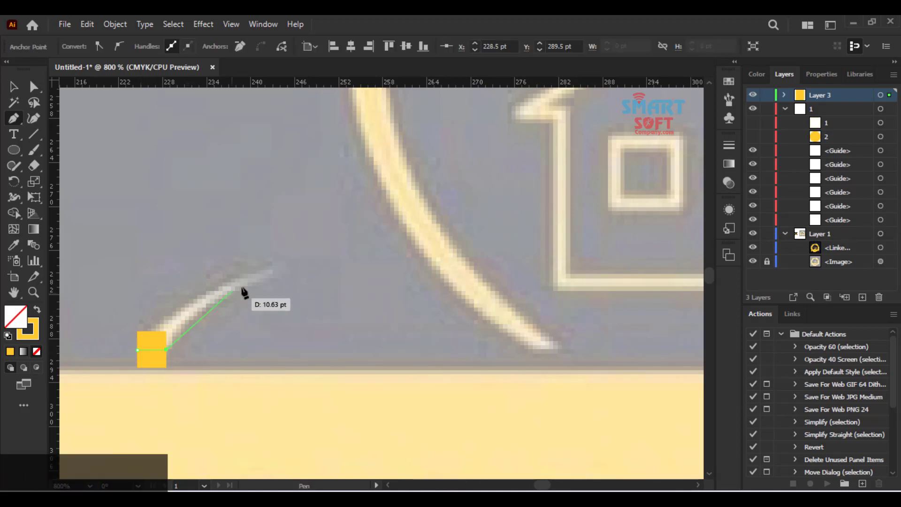
key("Escape")
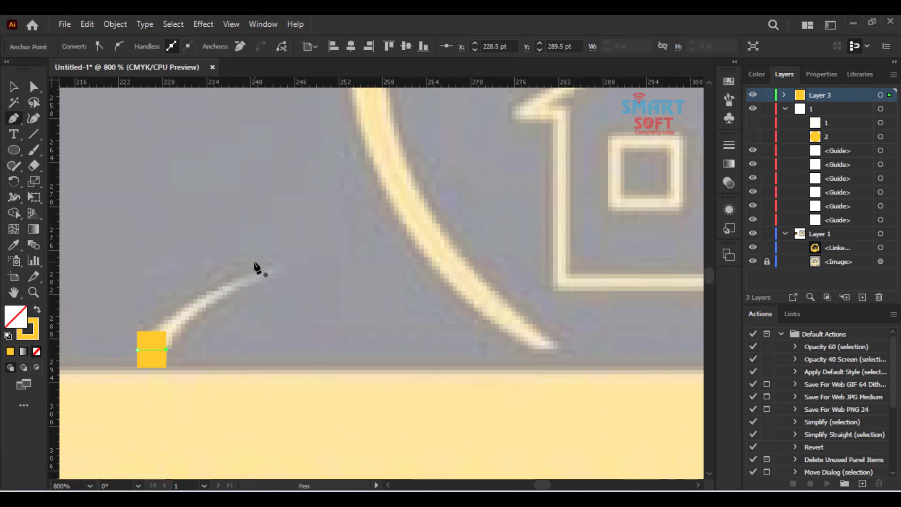
key("ctrl+z")
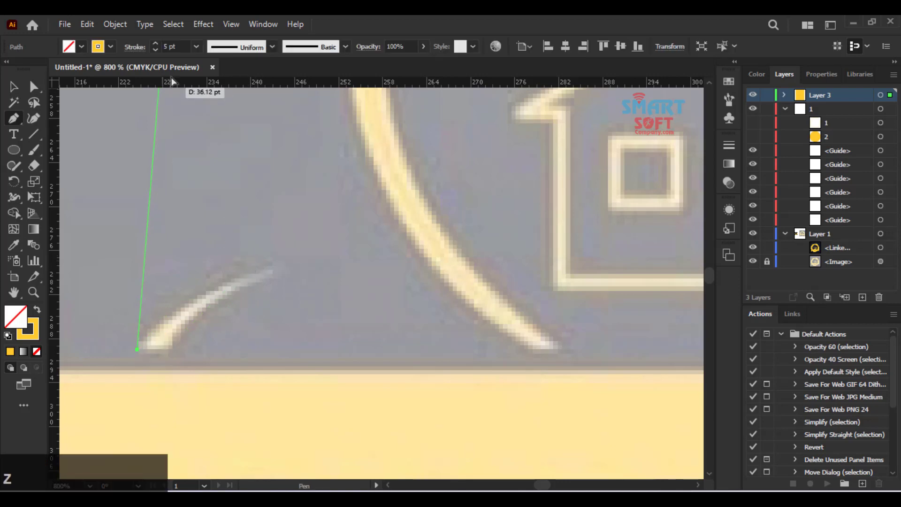
- Set the stroke to 0.5 pt, trace the small saucer stroke as a closed curved outline, and swap its yellow stroke to the fill
left_click(177, 46)
scroll(177, 46, "down", 3)
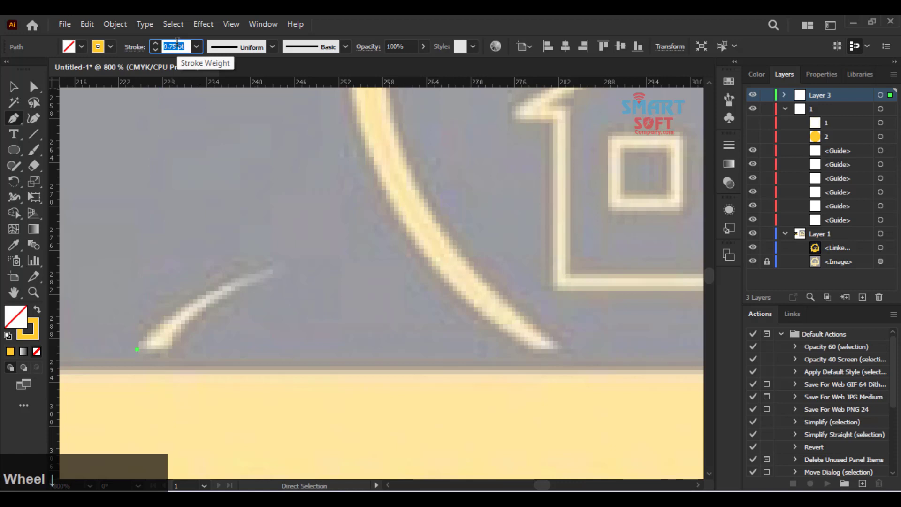
key("Return")
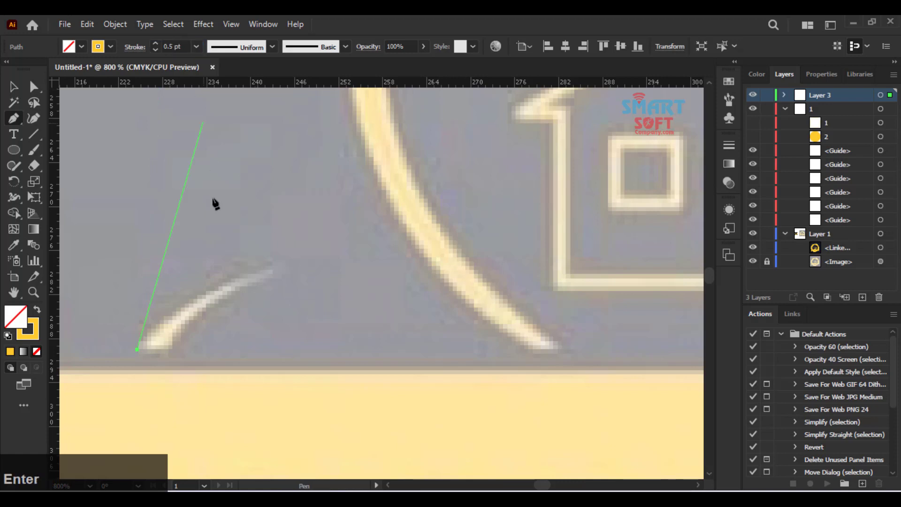
left_click(170, 350)
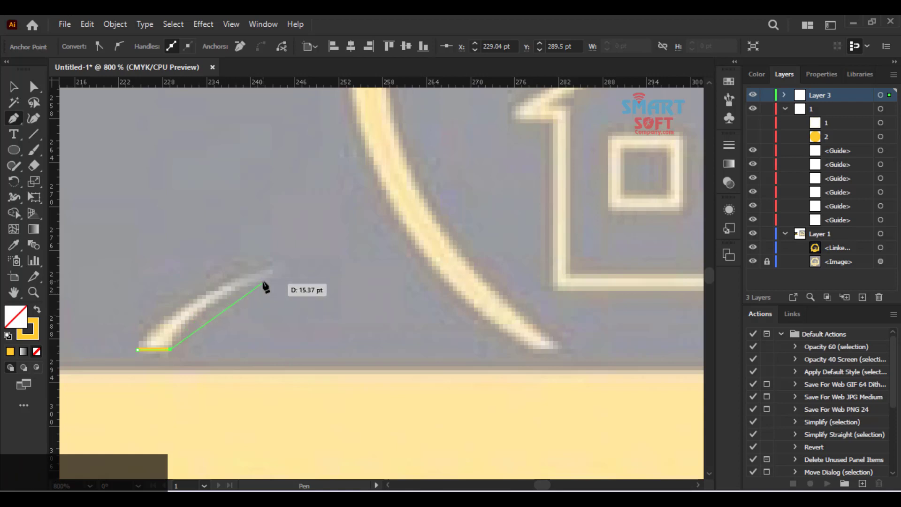
mouse_move(270, 277)
left_mouse_down()
mouse_move(282, 280)
mouse_move(338, 239)
mouse_move(365, 240)
left_mouse_up()
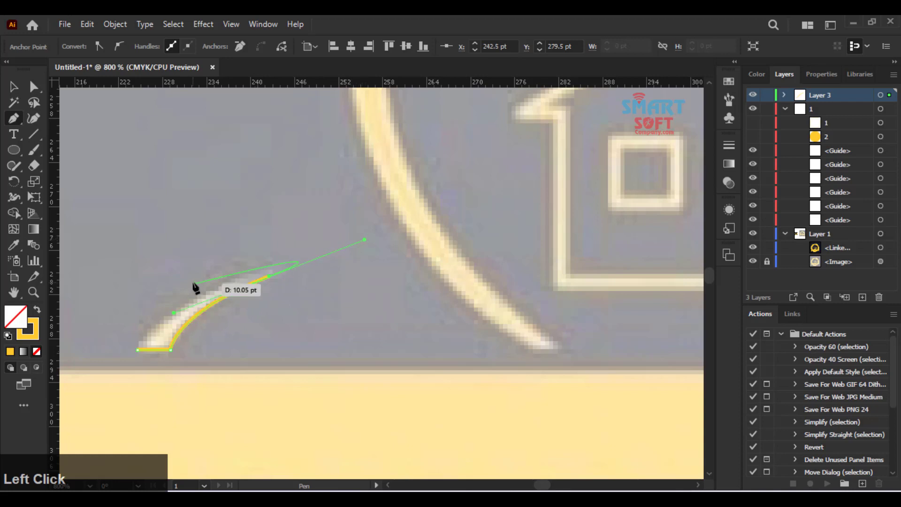
left_click(270, 277)
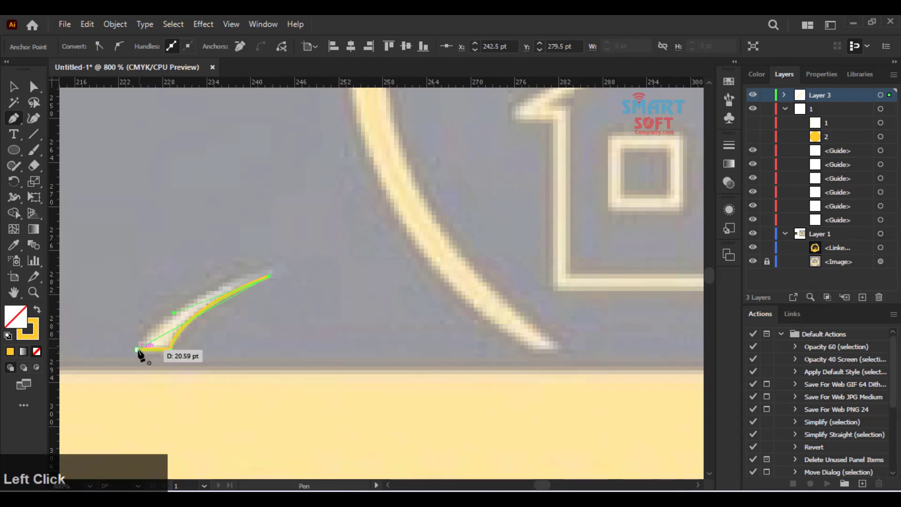
left_click_drag(137, 349, 108, 416)
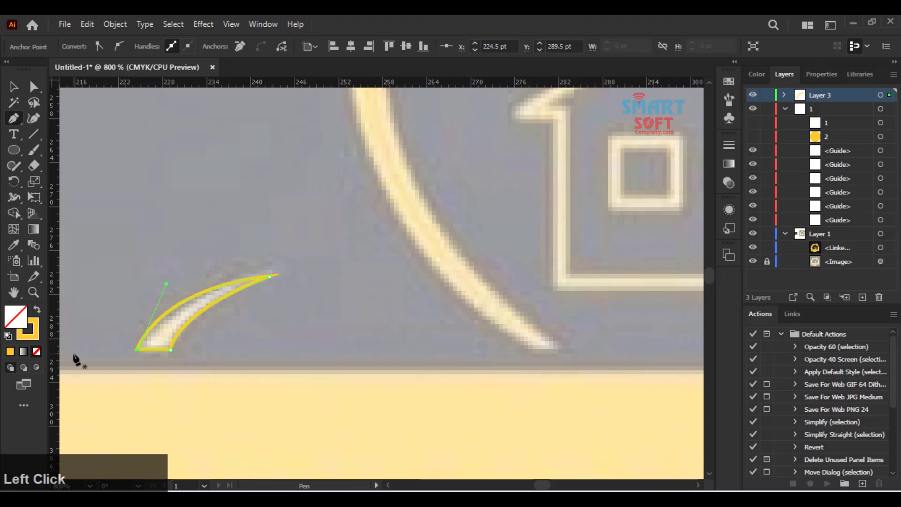
left_click(37, 313)
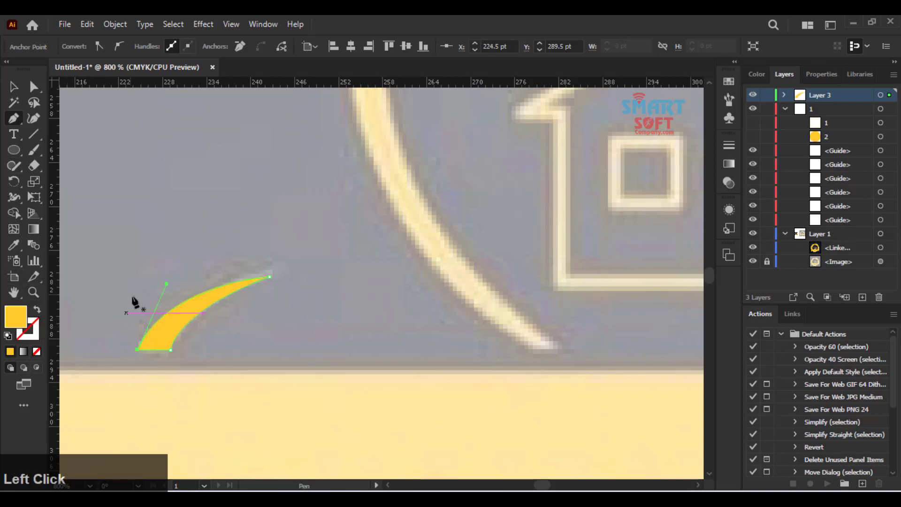
left_click(13, 86)
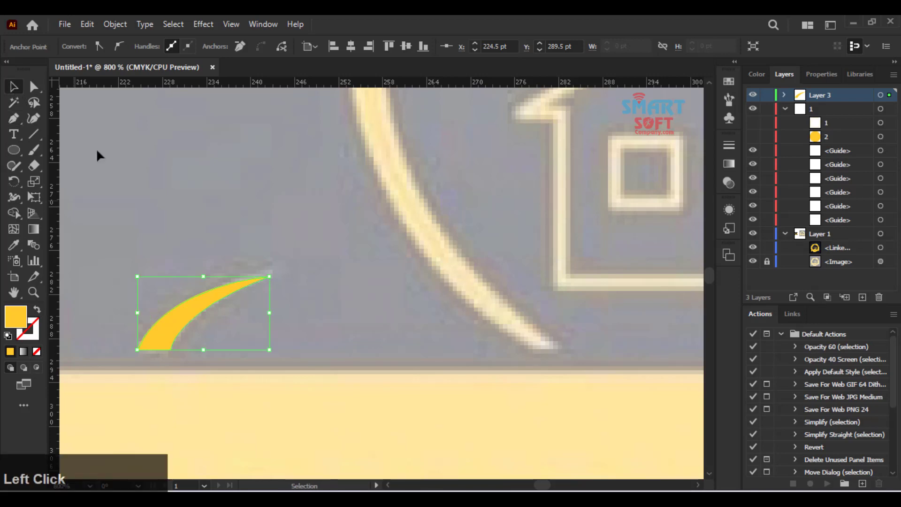
- Change the traced saucer stroke's fill color to white (ffffff)
scroll(83, 240, "up", 4)
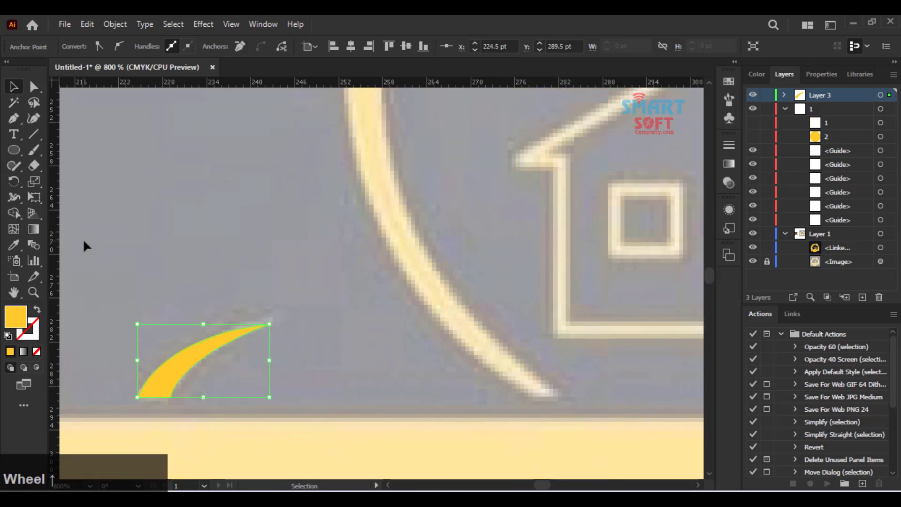
scroll(84, 240, "up", 1)
key("ctrl+minus")
key("ctrl+minus")
key("ctrl+minus")
key("ctrl+minus")
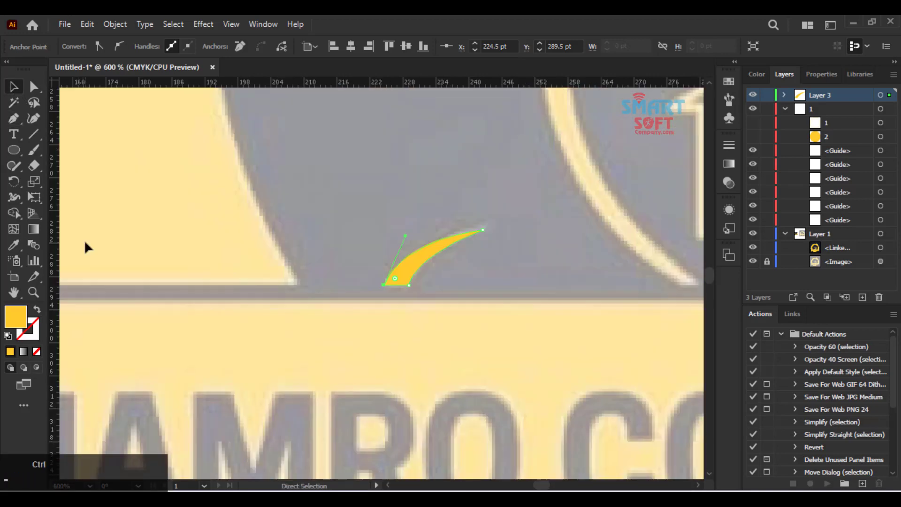
key("ctrl+minus")
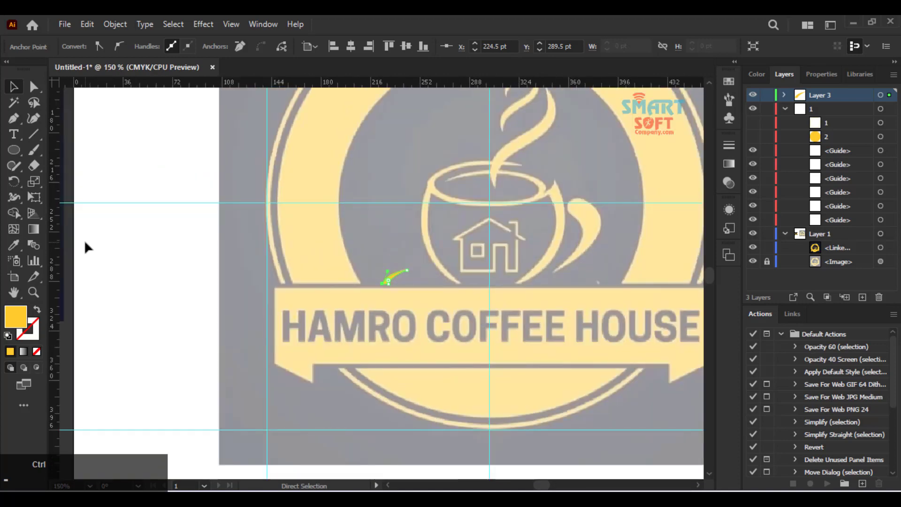
key("ctrl+plus")
key("ctrl+plus")
key("space")
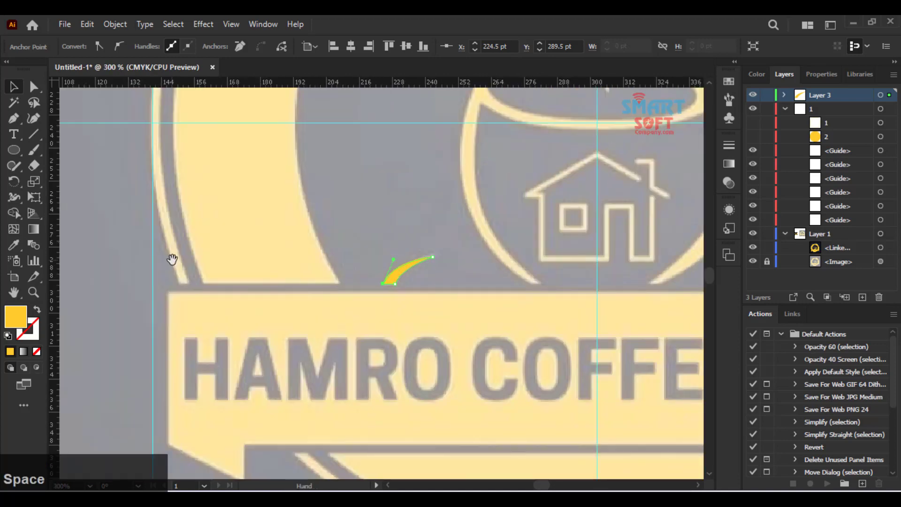
left_click_drag(593, 288, 519, 302)
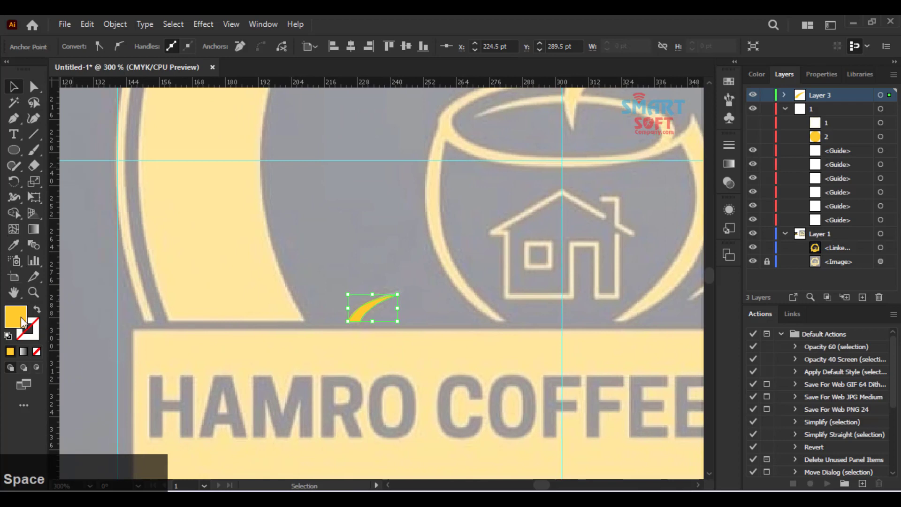
double_click(22, 322)
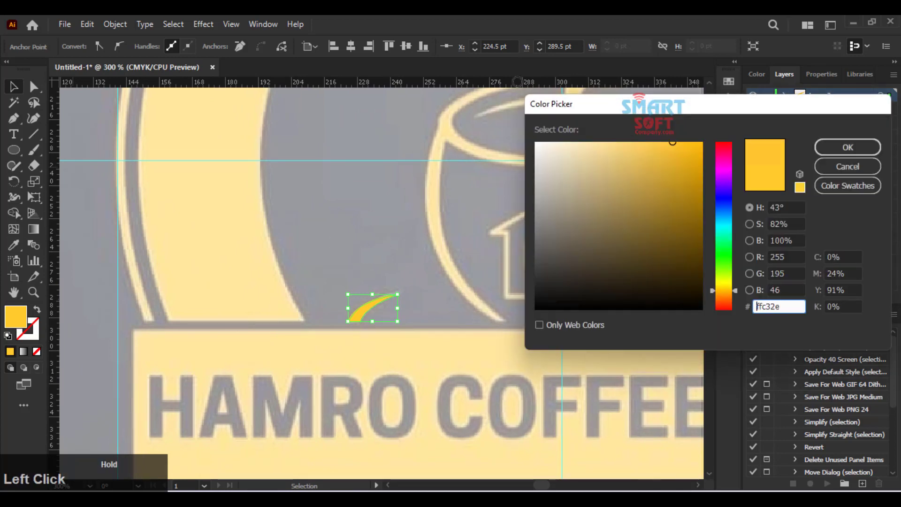
mouse_move(545, 148)
left_mouse_down()
mouse_move(573, 161)
mouse_move(526, 141)
left_mouse_up()
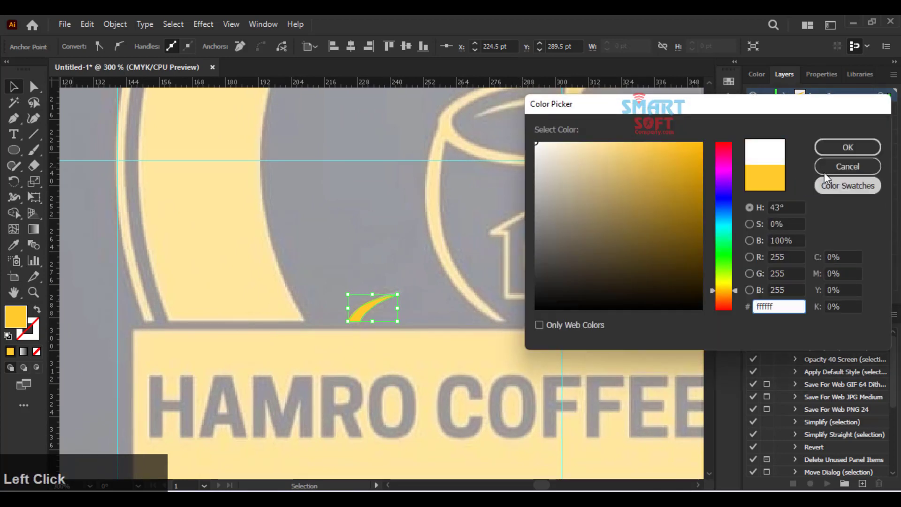
left_click(837, 147)
- Expand Layer 3 and start a Pen path along the flat bottom tip of the cup's left side outline
key("space")
left_click_drag(556, 229, 475, 269)
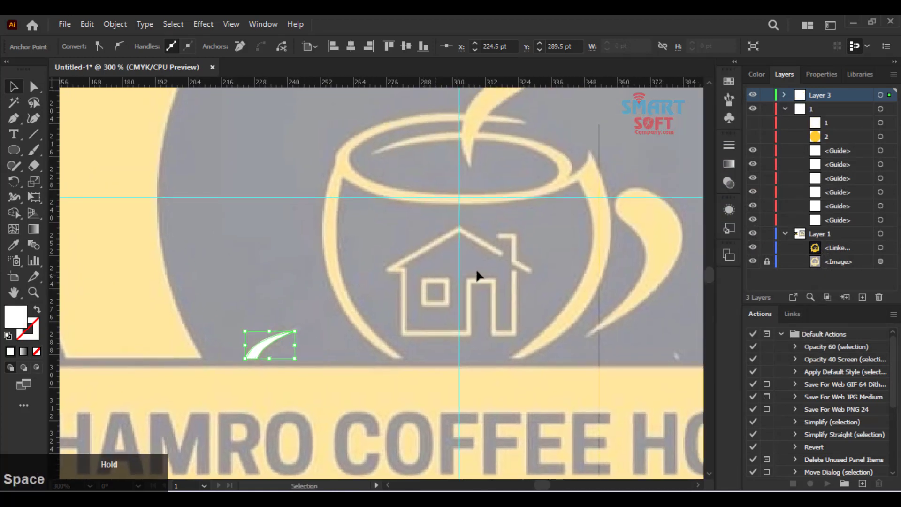
left_click(783, 95)
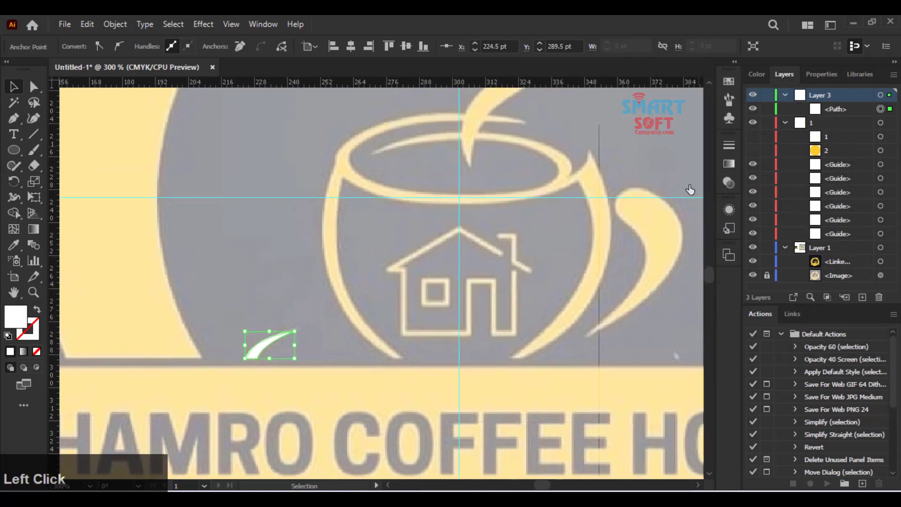
key("space")
left_click_drag(519, 257, 479, 283)
key("ctrl")
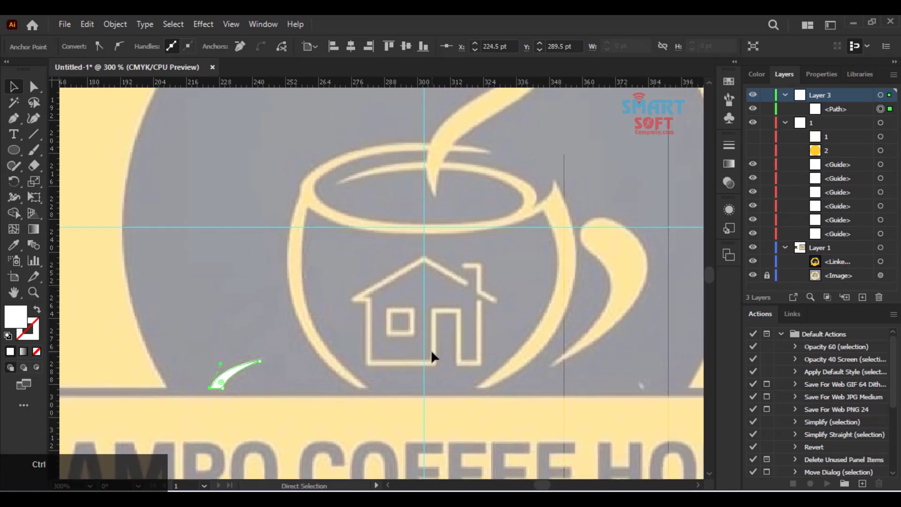
key("ctrl+plus")
left_click(441, 370)
key("space")
left_click_drag(458, 322, 408, 407)
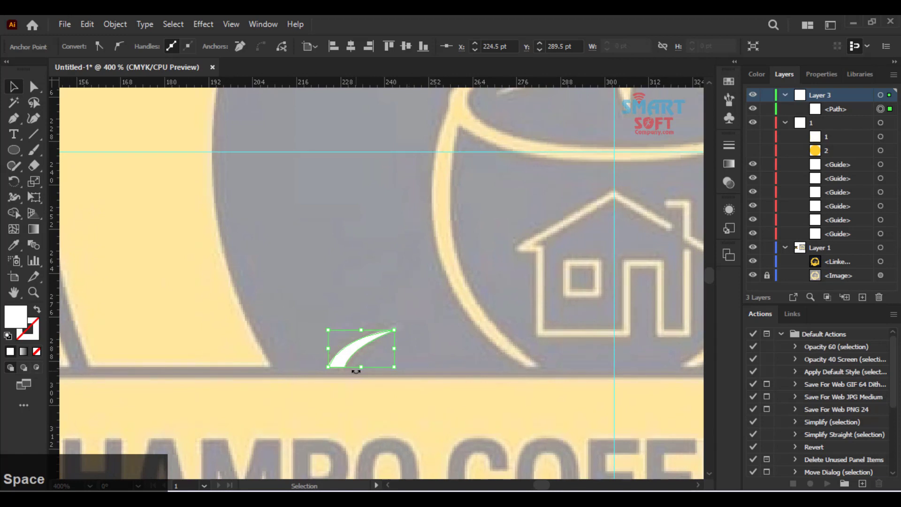
key("p")
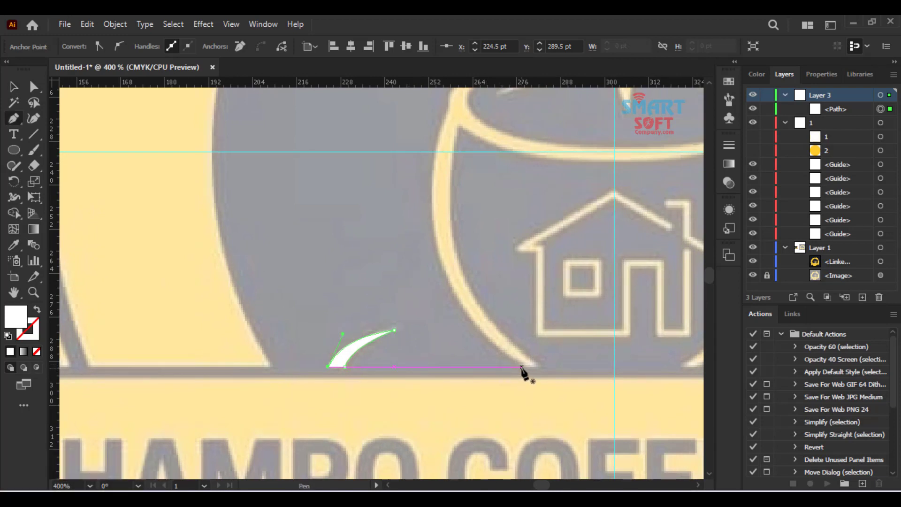
left_click_drag(523, 367, 451, 247)
left_click_drag(451, 244, 435, 186)
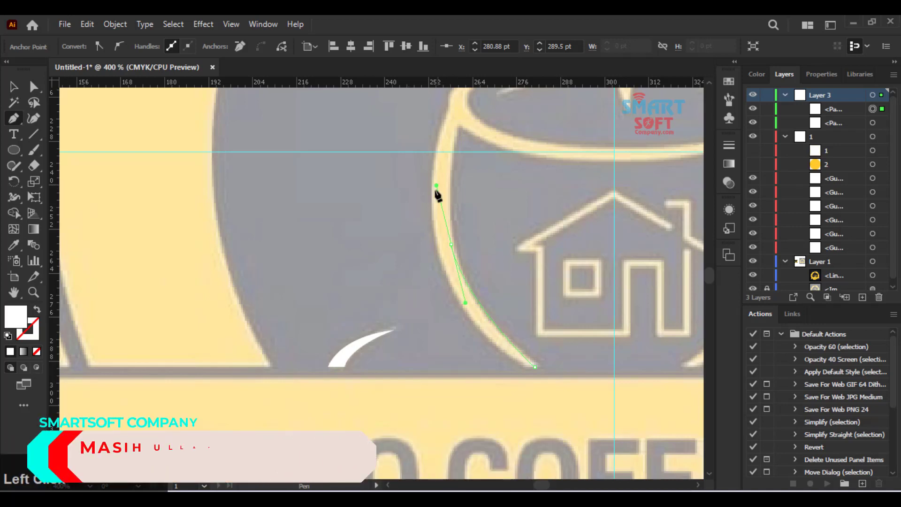
key("ctrl+z")
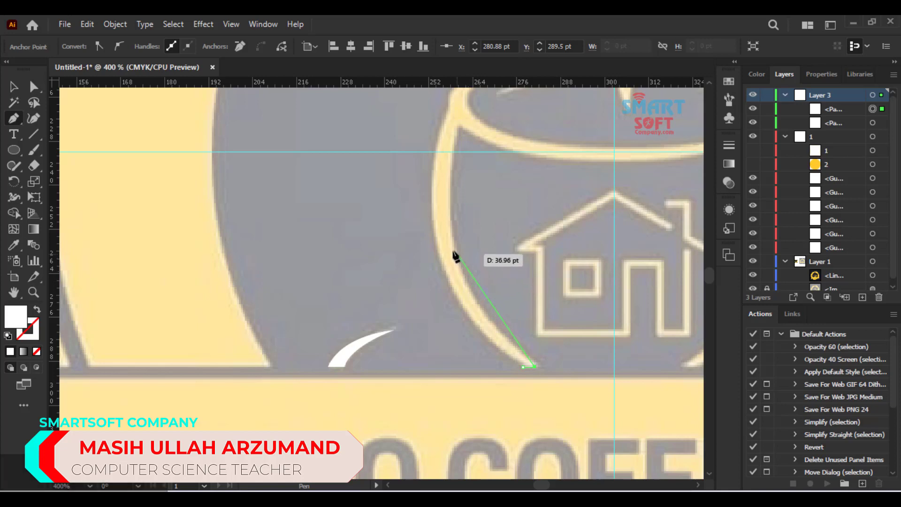
left_click_drag(449, 257, 442, 162)
key("ctrl+z")
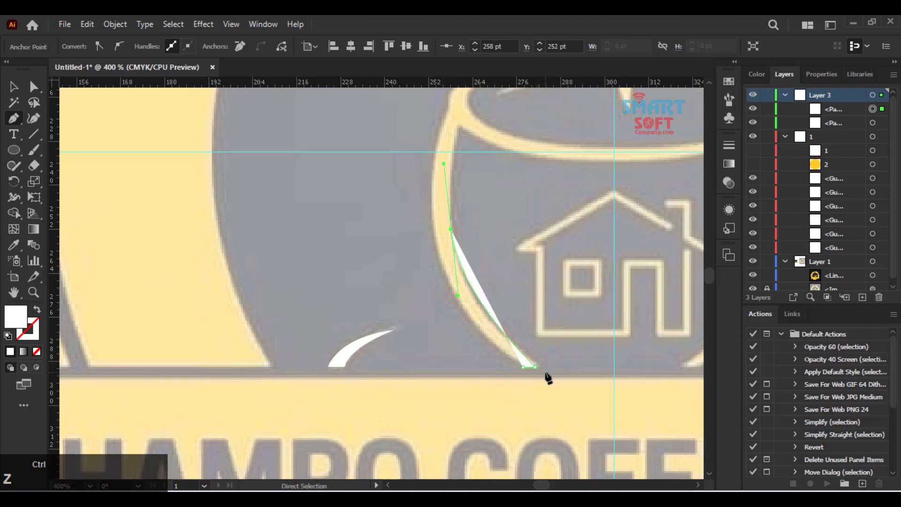
- Undo the last anchor and retrace the inner edge of the cup's left side with a curved anchor halfway up, without an outgoing handle
left_click_drag(546, 373, 388, 291)
key("ctrl+equal")
key("ctrl+z")
left_click(369, 284)
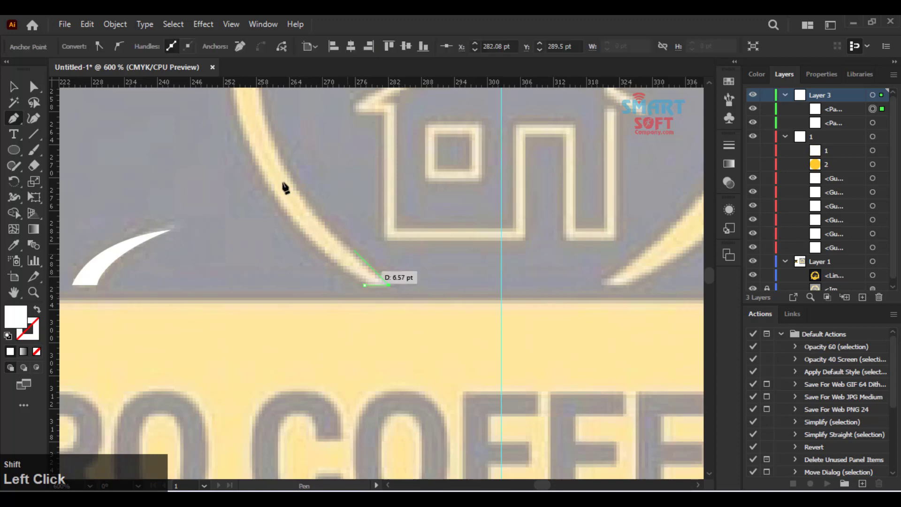
left_click_drag(294, 188, 361, 346)
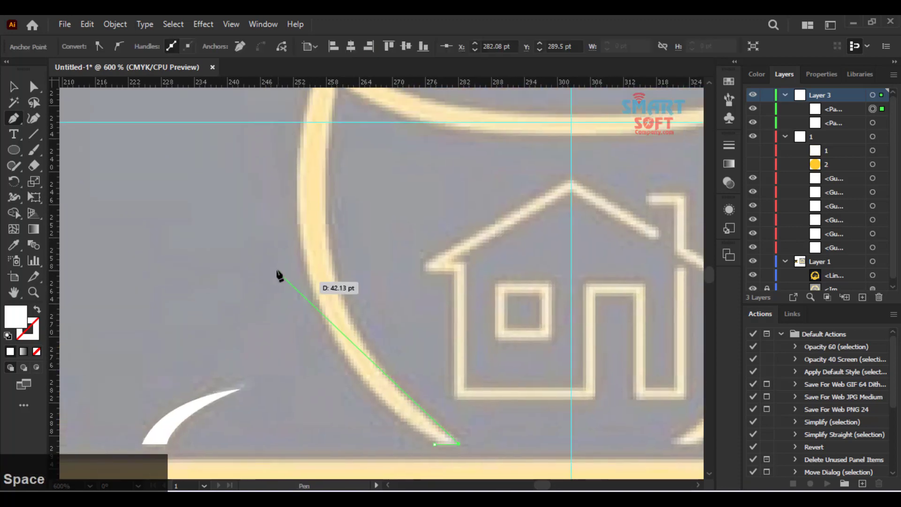
left_click(331, 221)
left_click_drag(329, 217, 321, 137)
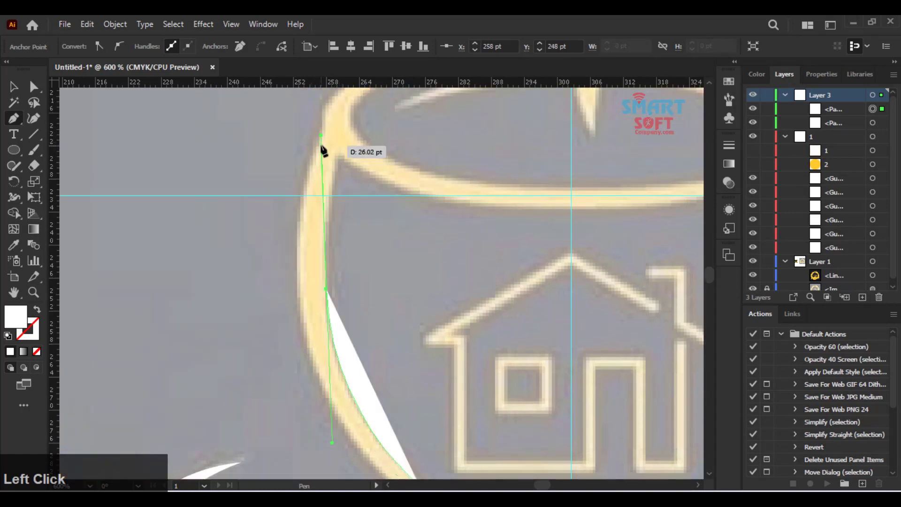
left_click(327, 290)
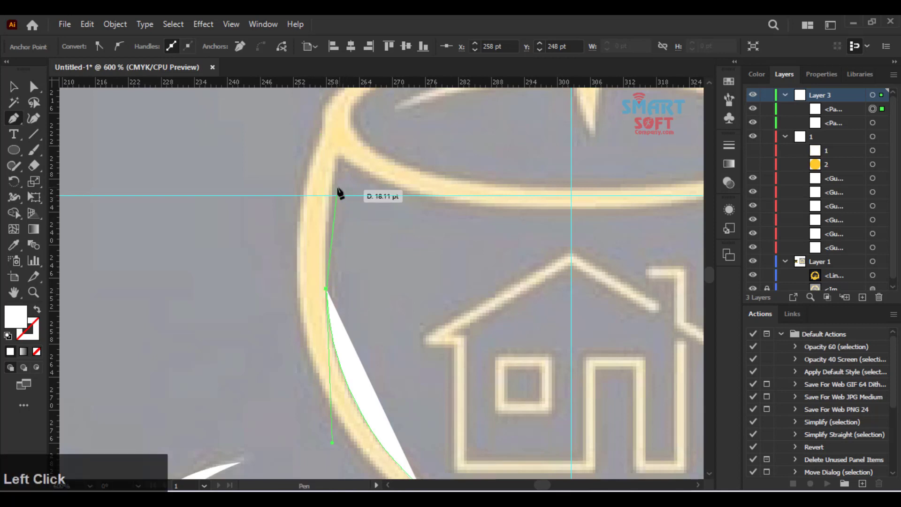
- Extend the inner edge to a curved anchor where the left side meets the cup rim, and remove its outgoing handle
left_click(336, 158)
key("space")
mouse_move(332, 217)
left_mouse_down()
mouse_move(329, 236)
mouse_move(334, 223)
left_mouse_up()
key("ctrl+z")
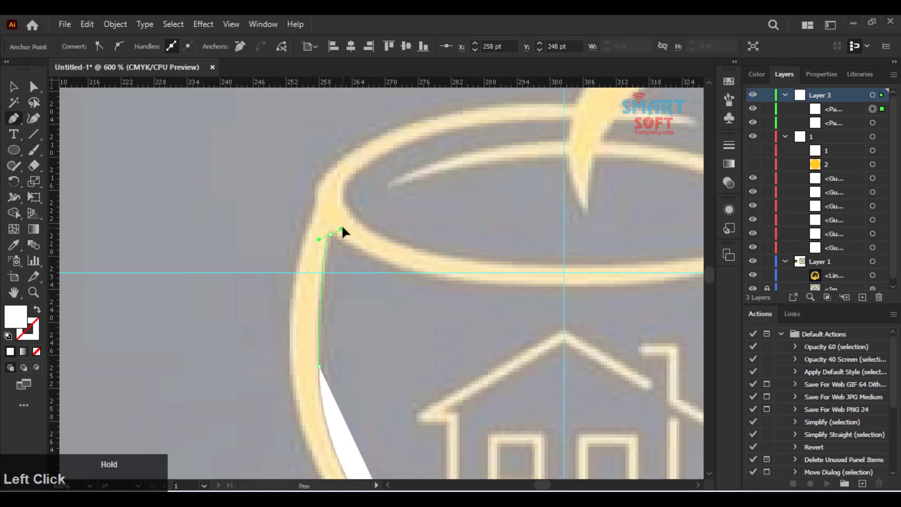
left_click_drag(341, 229, 342, 230)
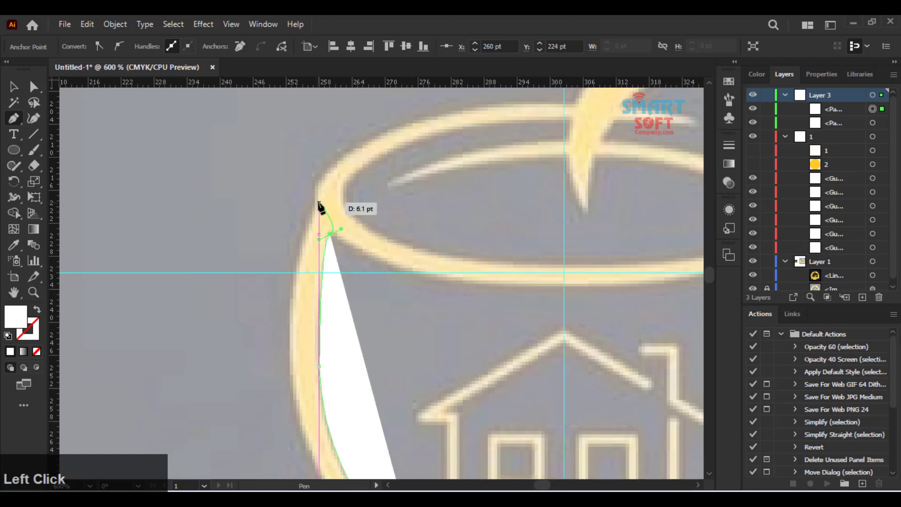
left_click(330, 234)
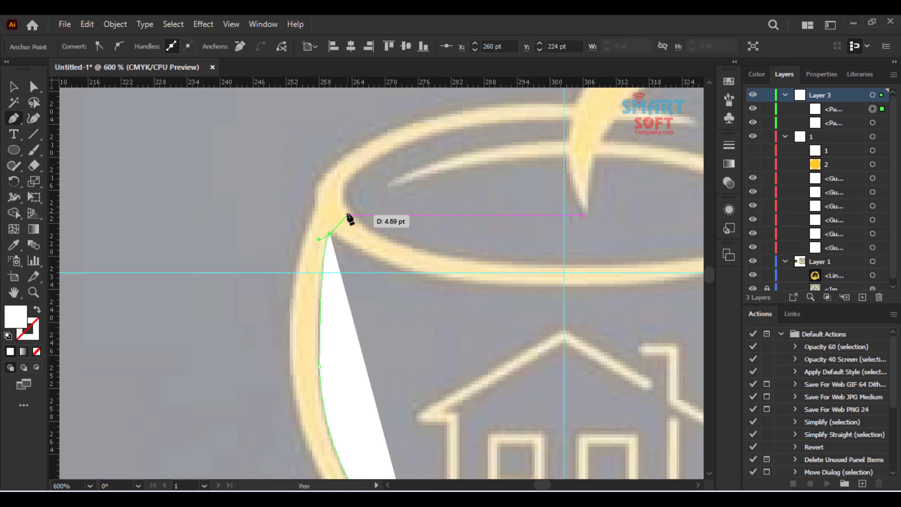
- Add corner points across the outline's top end, trace the outer edge with a curved anchor, and close the path at the base tip
left_click(348, 216)
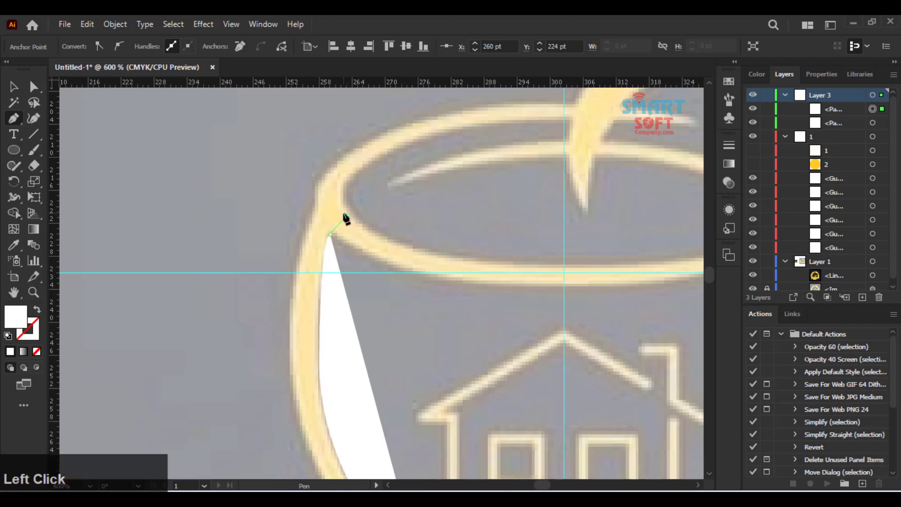
left_click(308, 223)
key("space")
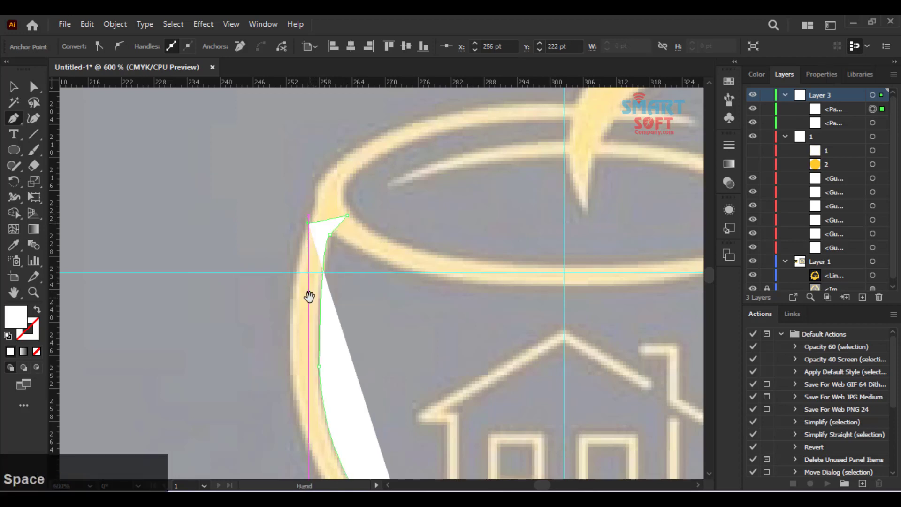
left_click_drag(310, 297, 308, 191)
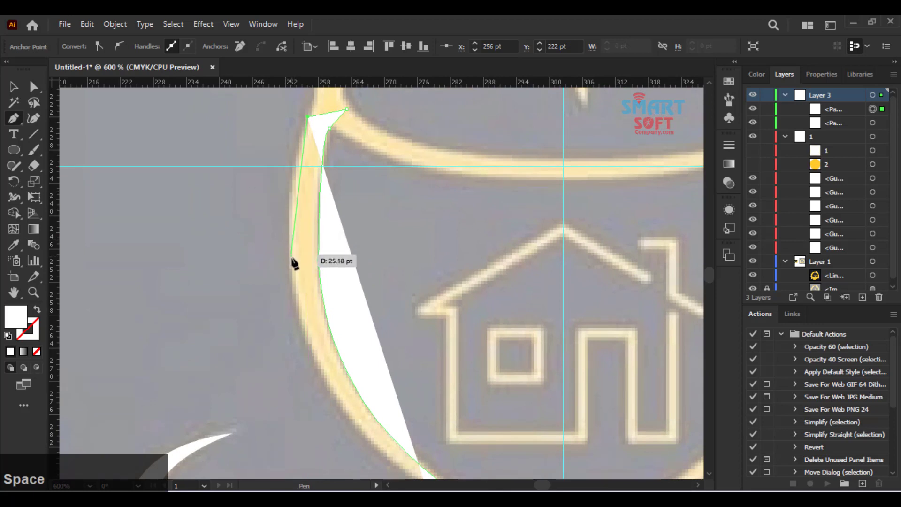
left_click_drag(302, 326, 336, 365)
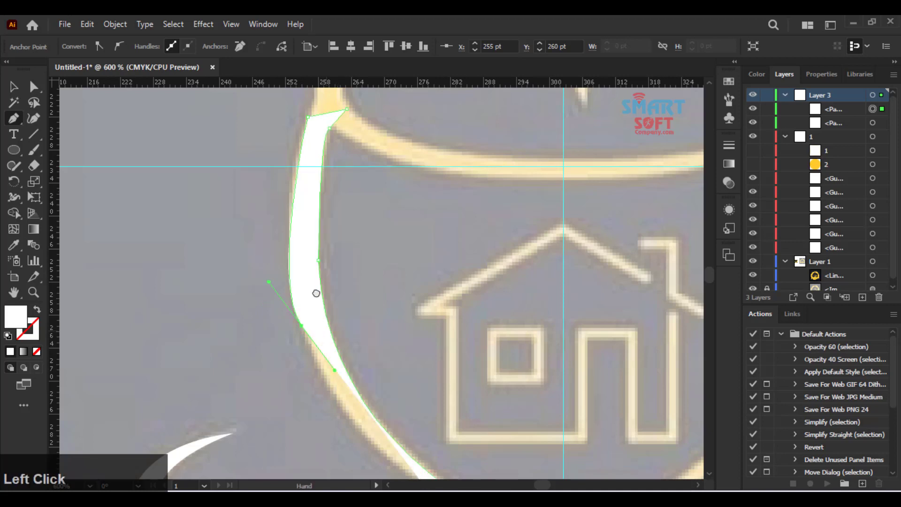
key("space")
left_click_drag(355, 452, 439, 365)
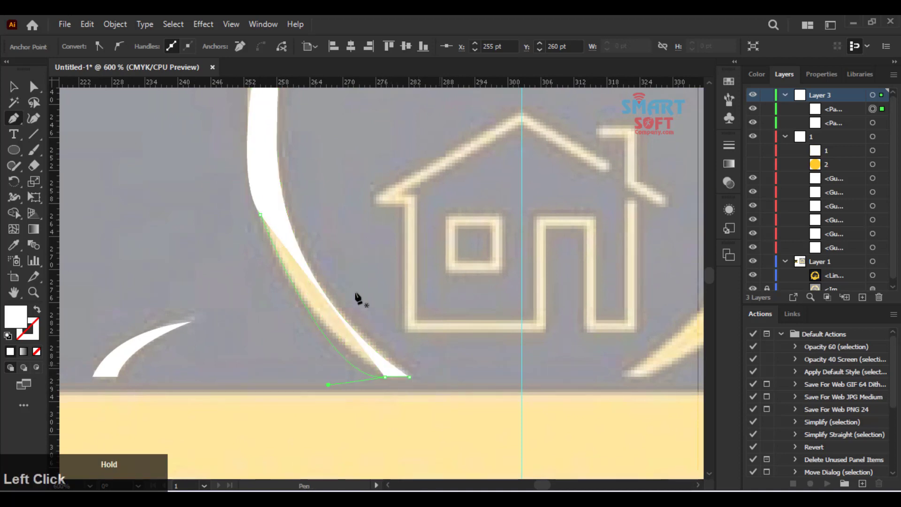
- Move the anchor at the kink in the left outline's outer edge down about 2 pt to follow the reference curve
left_click(34, 87)
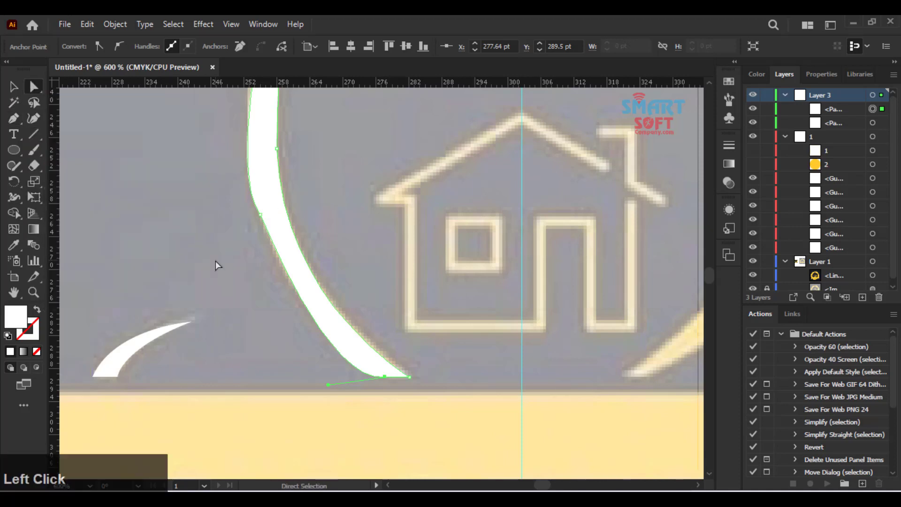
left_click(261, 215)
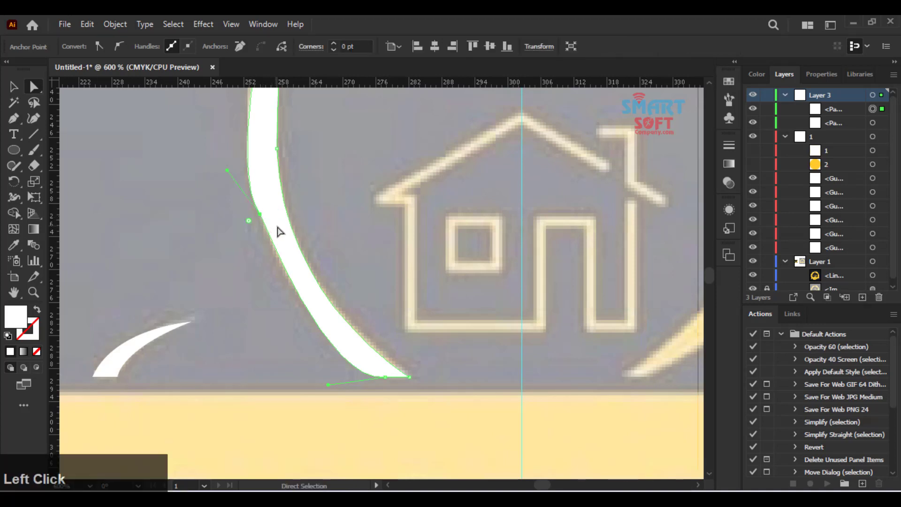
key("ctrl+plus")
key("ctrl+plus")
key("ctrl+plus")
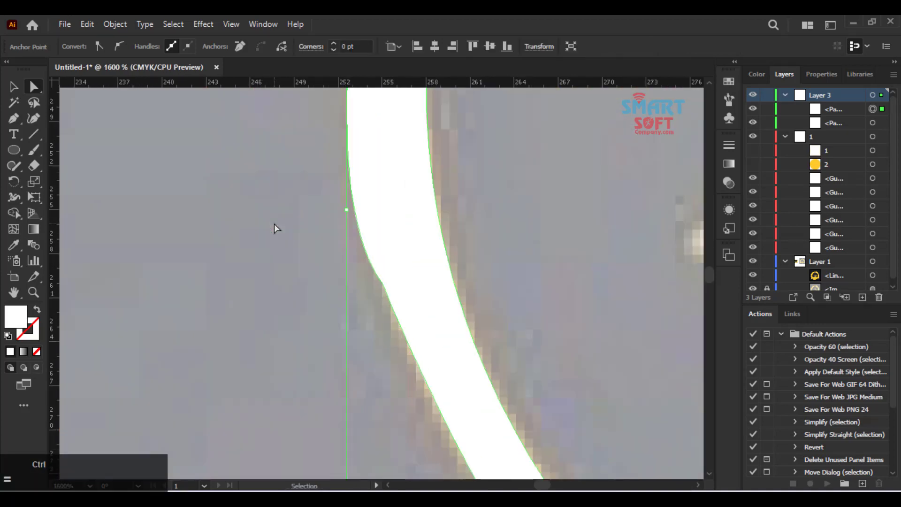
key("space")
left_click_drag(329, 268, 318, 224)
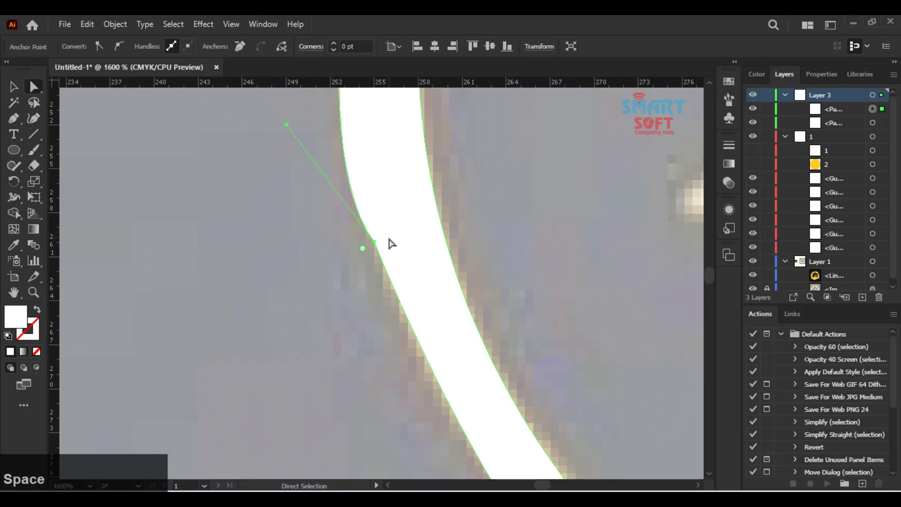
left_click_drag(374, 242, 375, 276)
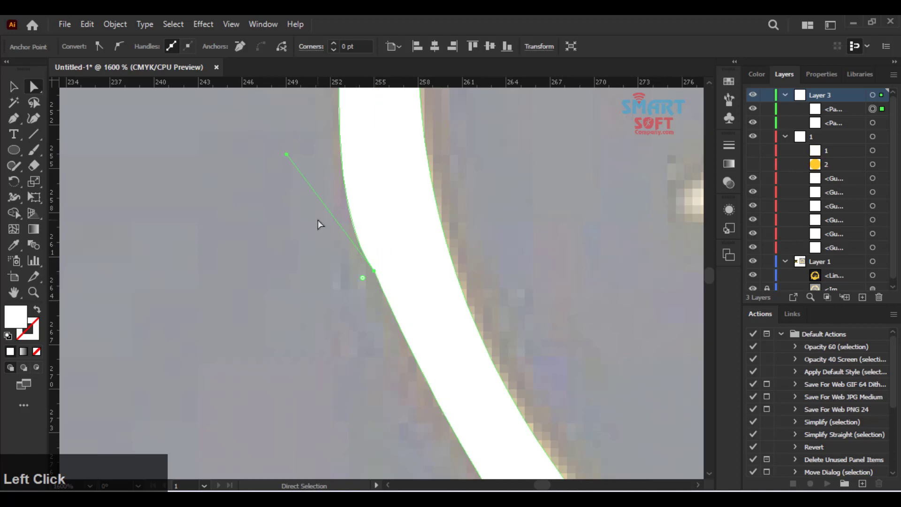
left_click_drag(286, 154, 290, 155)
scroll(361, 245, "up", 1)
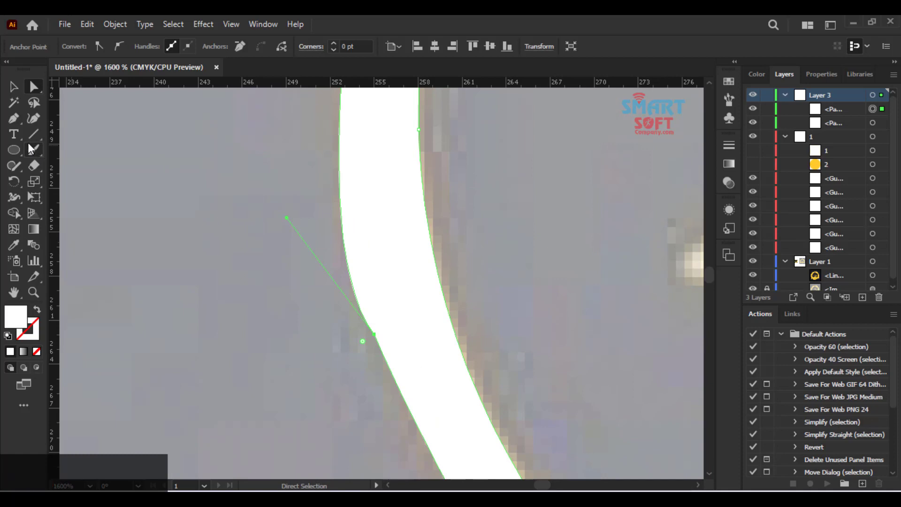
- Smooth the kink along the outer edge of the cup's left outline with the Smooth tool
right_click(11, 123)
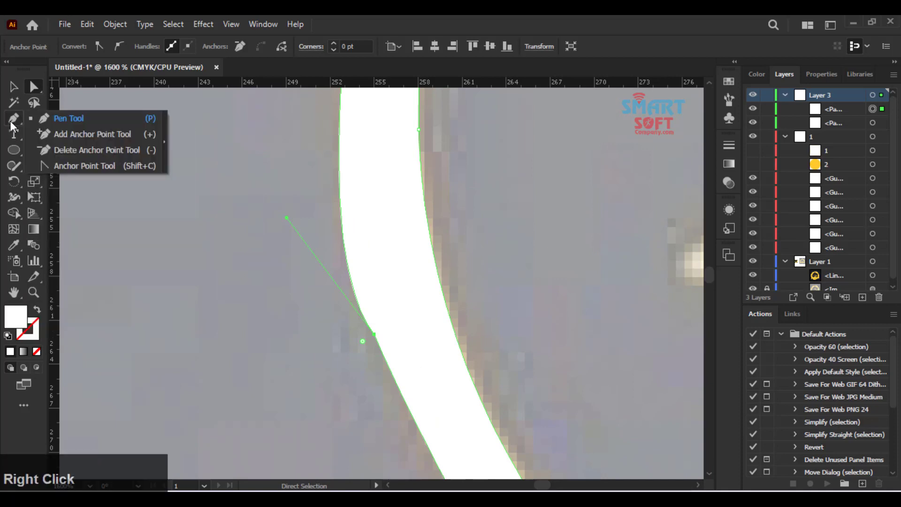
right_click(13, 149)
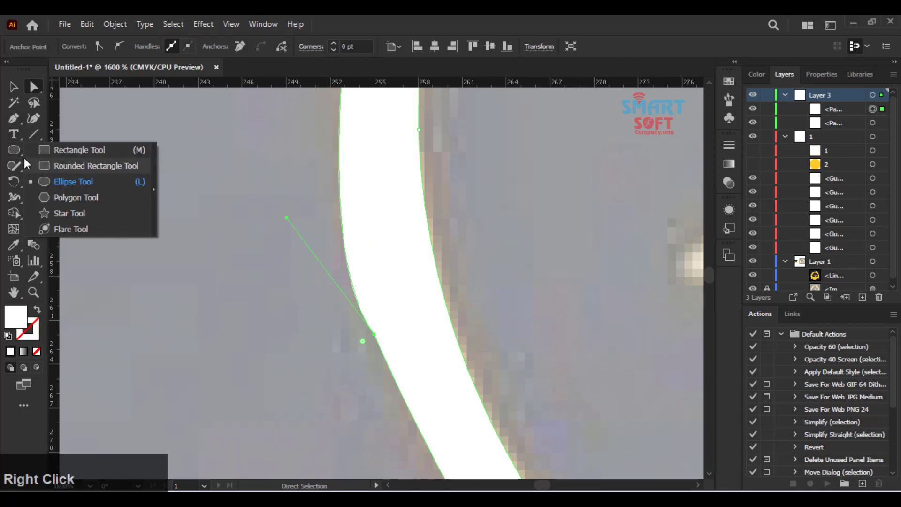
right_click(17, 157)
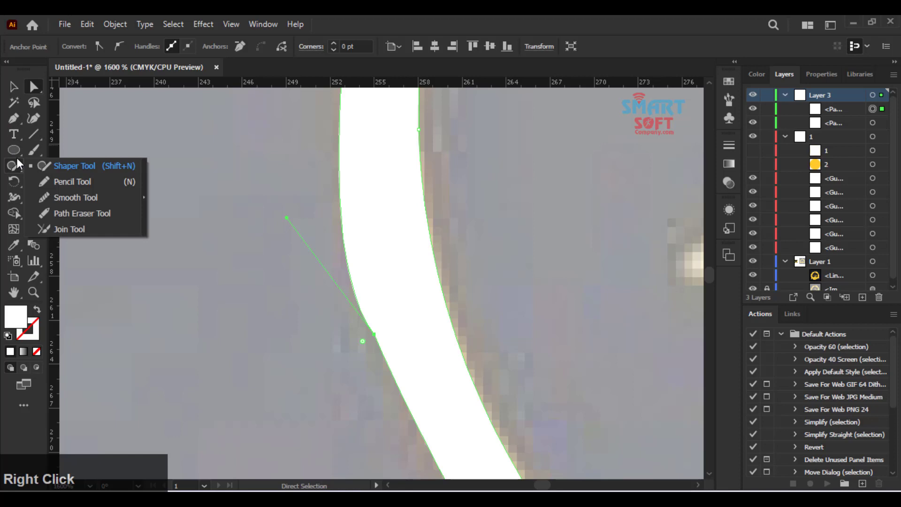
left_click(57, 197)
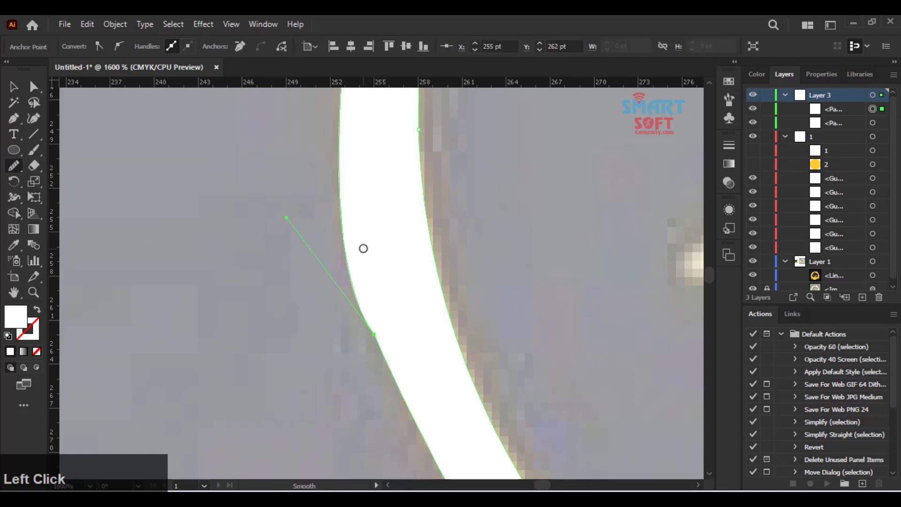
left_click_drag(419, 352, 421, 401)
mouse_move(381, 335)
left_mouse_down()
mouse_move(391, 366)
mouse_move(370, 305)
left_mouse_up()
scroll(363, 296, "down", 2)
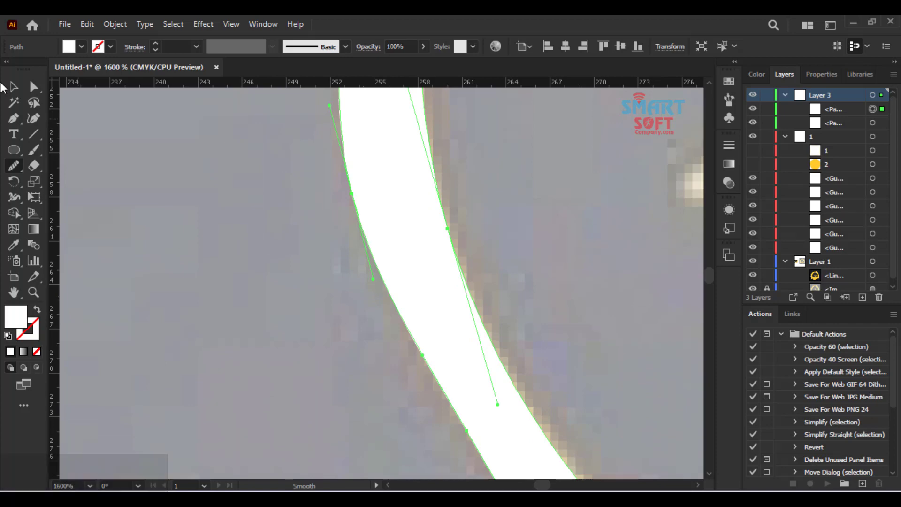
- Examine the smoothed left cup outline against the whole logo and then close up along its edges
key("ctrl+0")
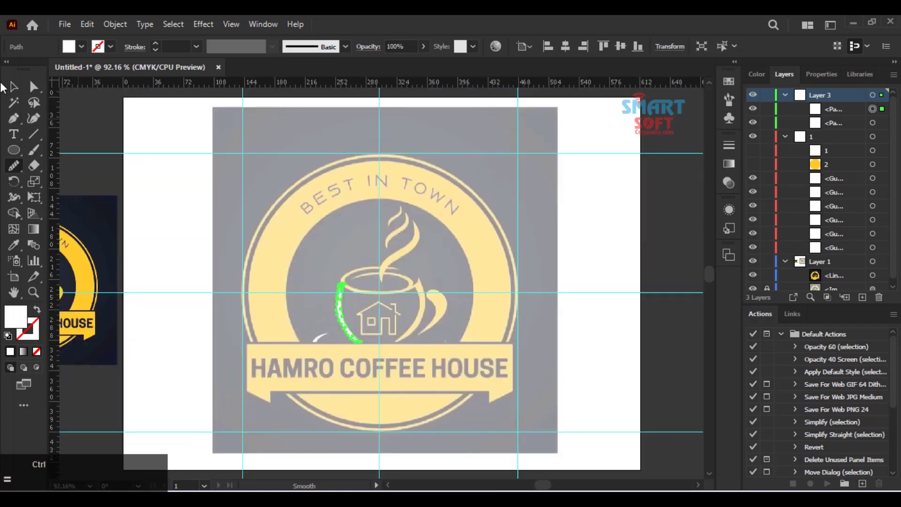
key("ctrl+equal")
key("ctrl+equal")
key("ctrl+equal")
key("ctrl+equal")
key("ctrl+equal")
key("ctrl+equal")
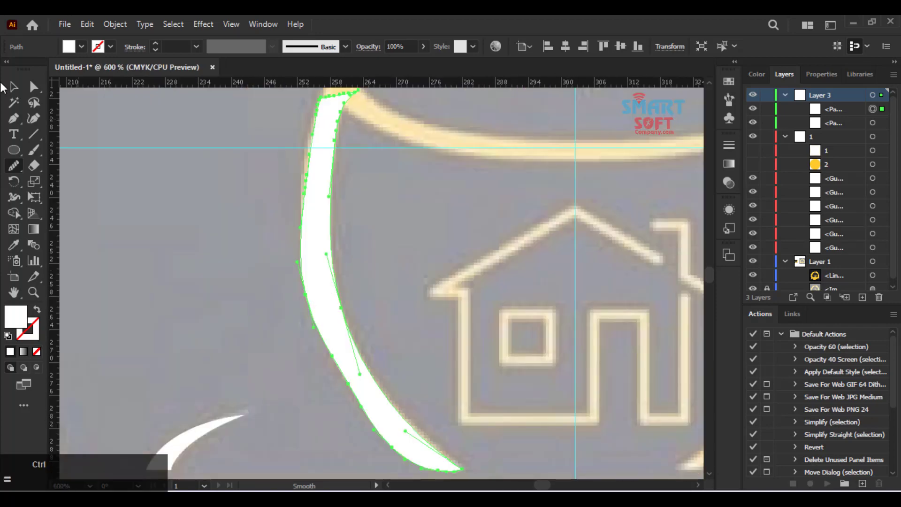
key("ctrl+minus")
key("ctrl+equal")
key("ctrl+equal")
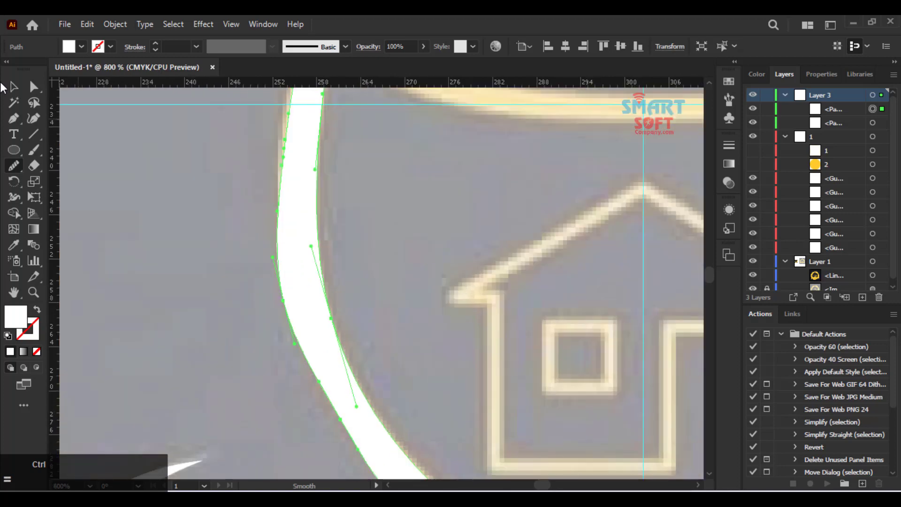
scroll(404, 177, "up", 3)
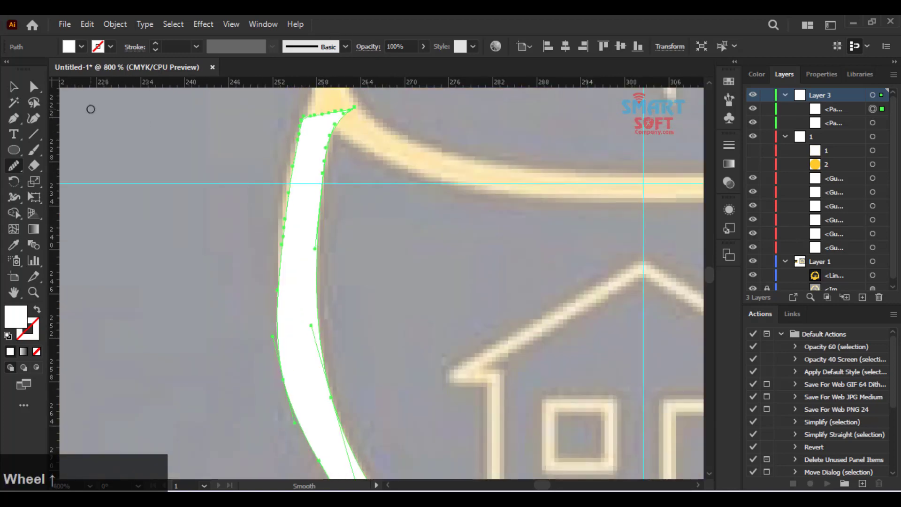
- Duplicate the white left cup outline and place the copy over the cup's right side
left_click(14, 87)
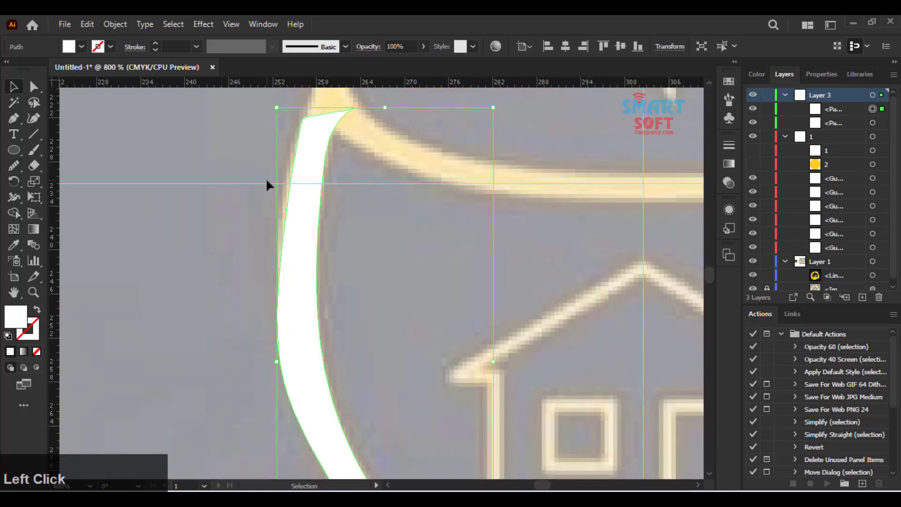
key("ctrl")
key("ctrl+minus")
key("space")
left_click_drag(364, 209, 192, 211)
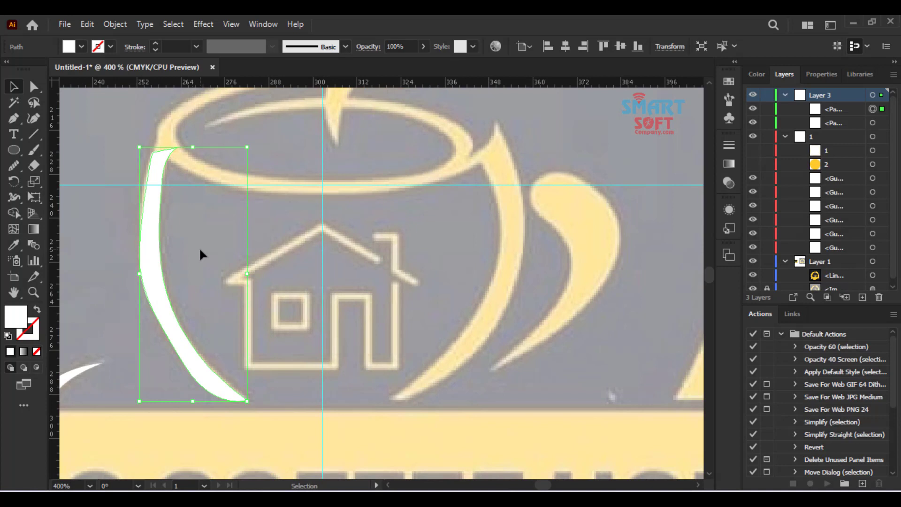
key("alt")
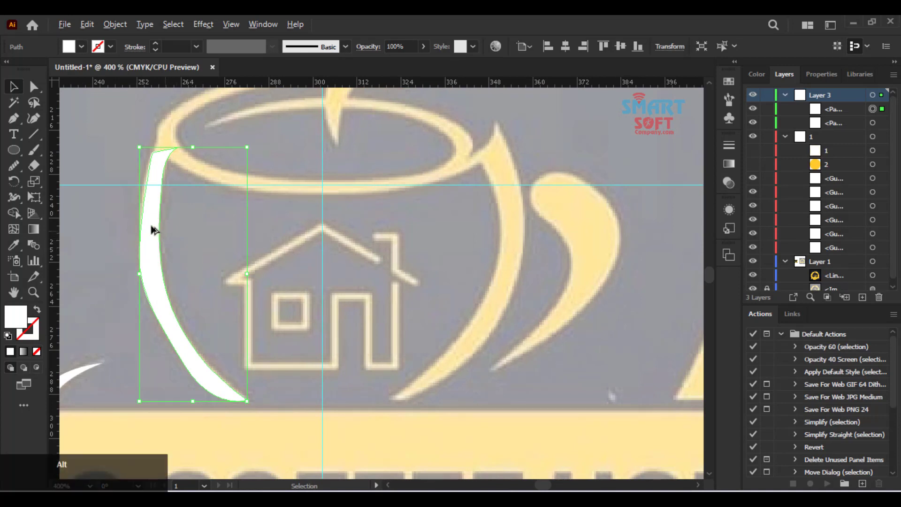
left_click_drag(153, 230, 479, 249)
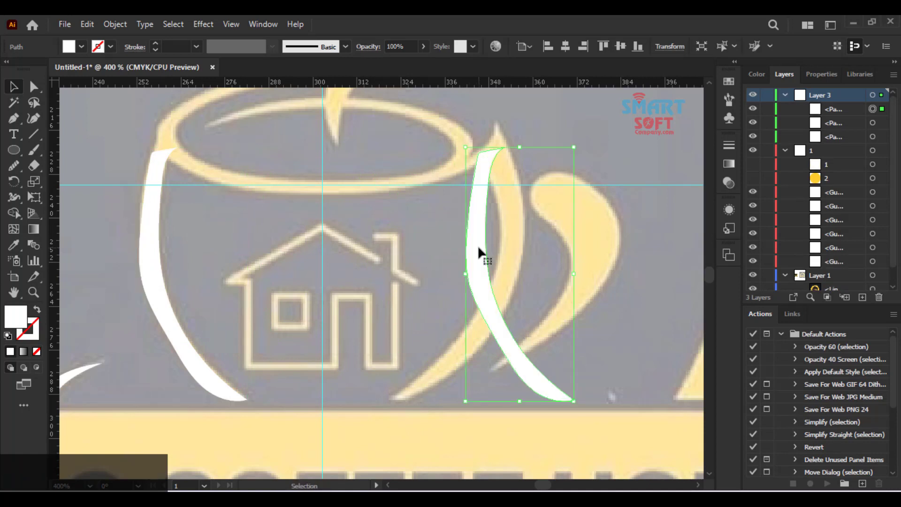
- Reflect the copied cup outline across the vertical axis with Preview enabled
right_click(477, 245)
mouse_move(569, 416)
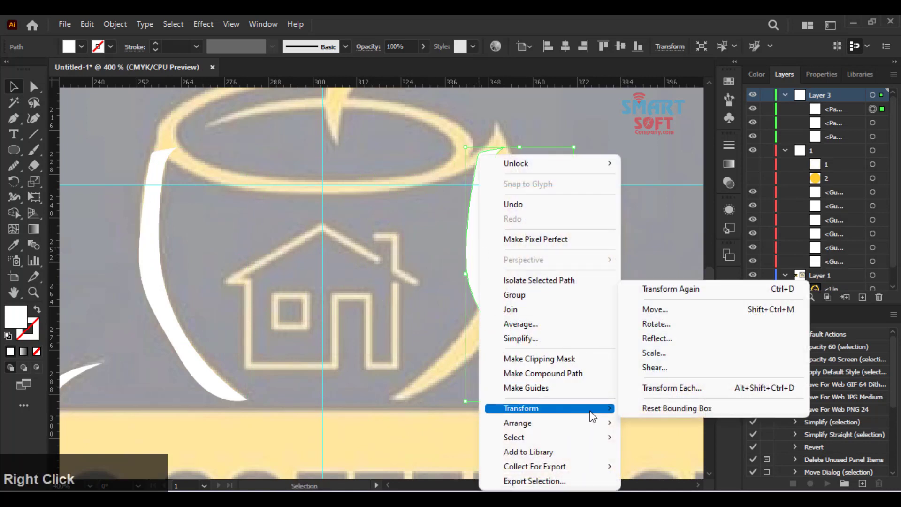
left_click(680, 342)
left_click(610, 337)
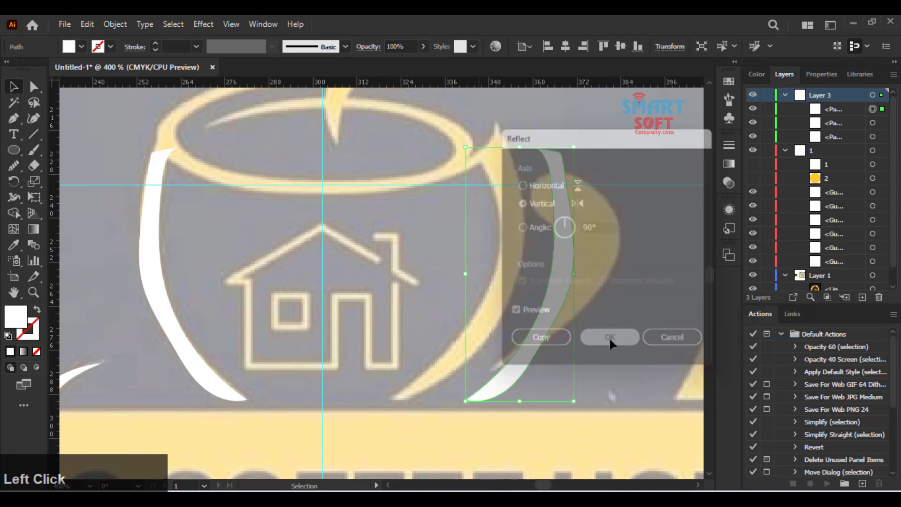
- Try to fit the reflected outline over the cup's right side by moving it and nudging it horizontally
left_click_drag(539, 325, 477, 314)
key("shift")
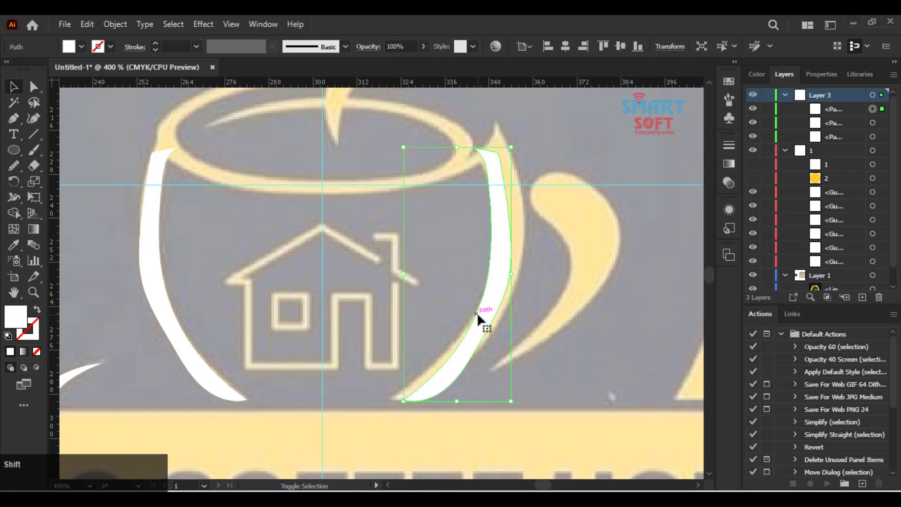
key("shift+Right")
key("shift+Right")
key("shift+Left")
key("shift+Left")
key("shift+Left")
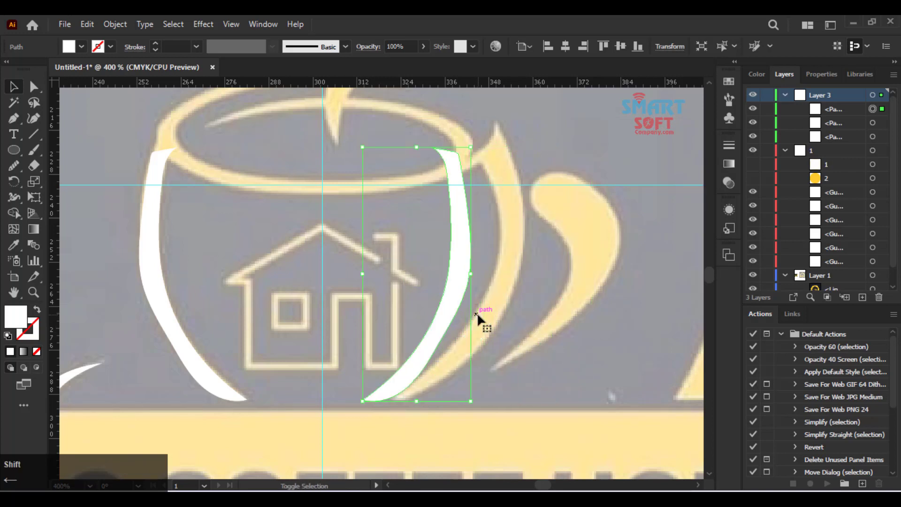
key("Right")
key("Right")
key("Right")
key("Right")
key("Right")
key("Right")
key("Right")
key("Right")
key("Right")
key("Right")
key("Right")
key("Right")
key("Right")
key("Right")
key("Right")
key("Right")
key("Right")
key("Right")
key("Right")
key("Right")
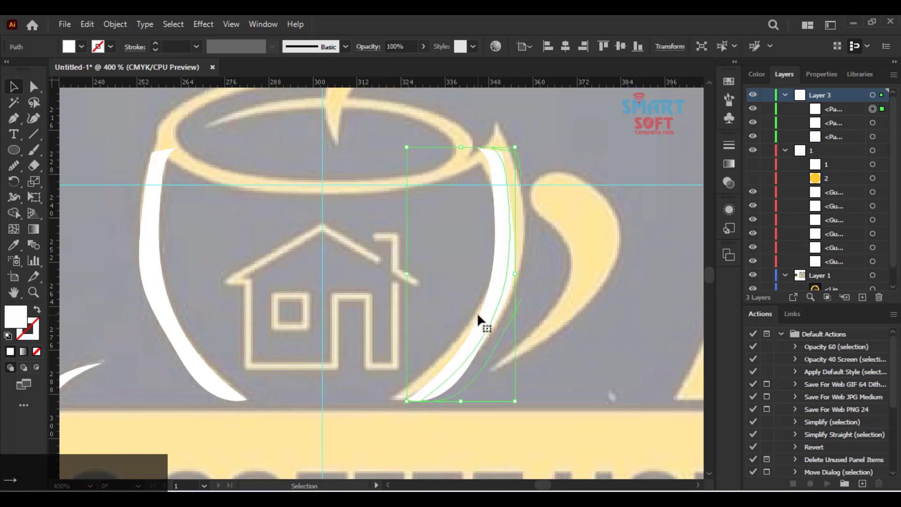
key("Left")
key("Left")
key("Left")
key("Left")
key("Left")
key("Left")
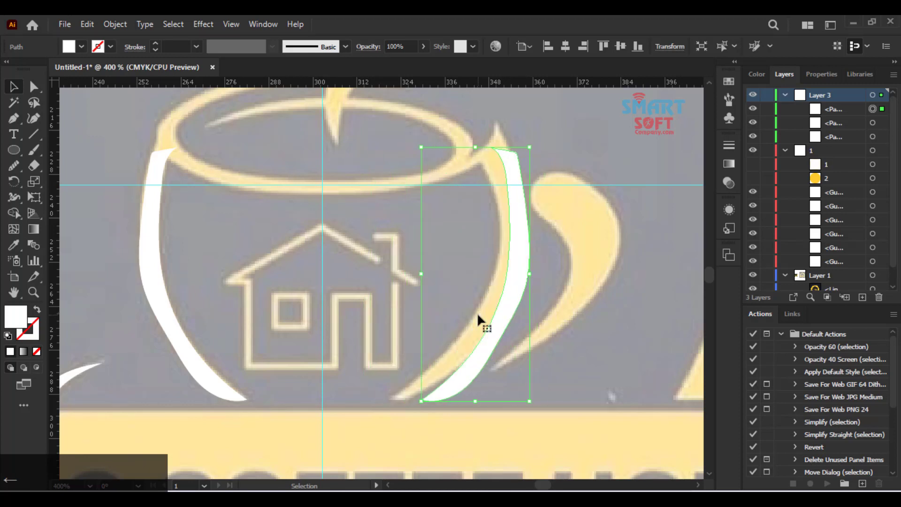
key("Left")
key("Left")
key("Left")
key("Left")
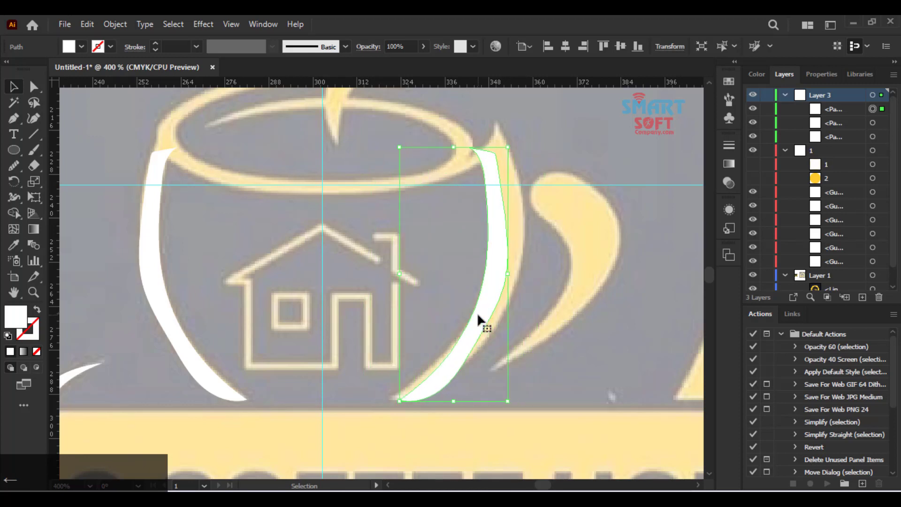
- Try to shift the reflected outline's points closer to the cup's right edge with the Direct Selection tool
key("ctrl+equal")
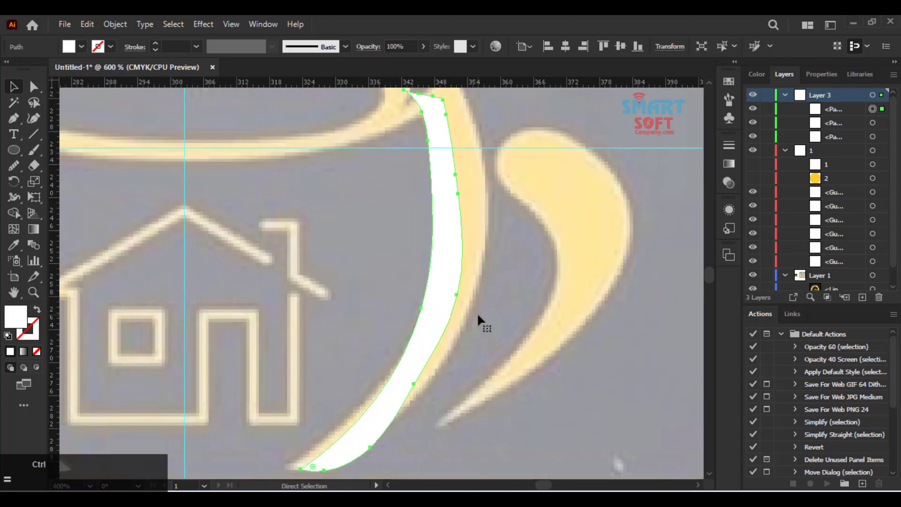
scroll(264, 296, "up", 2)
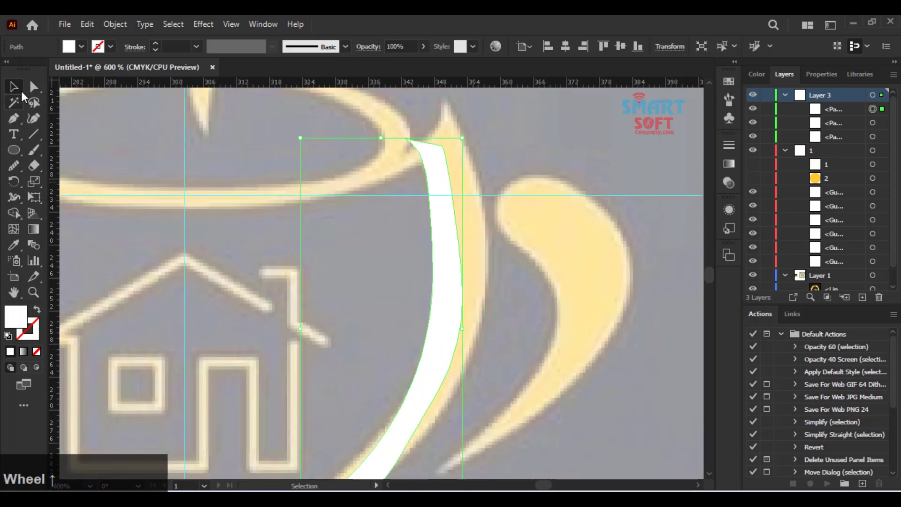
left_click(33, 87)
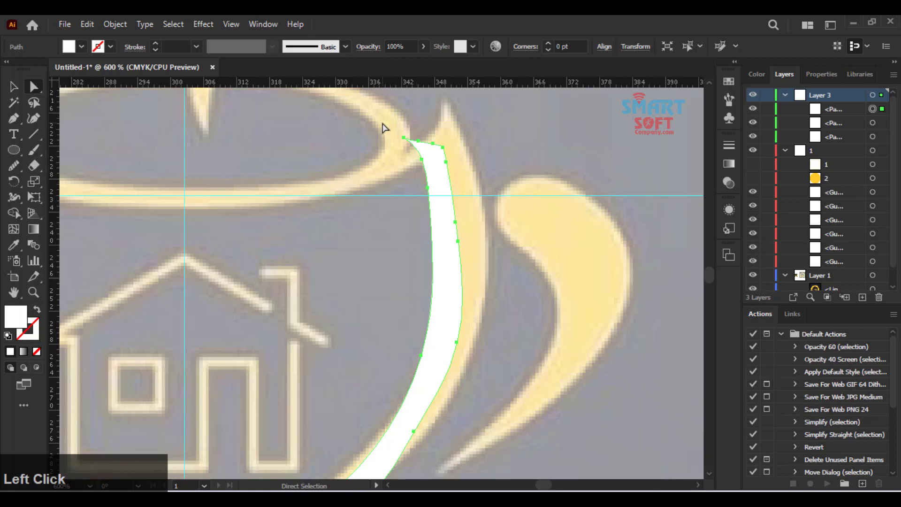
left_click_drag(382, 127, 444, 159)
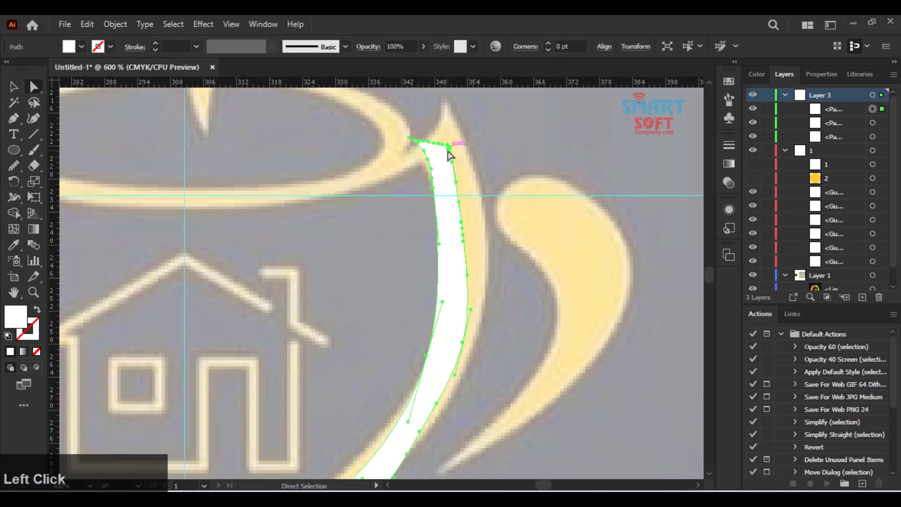
- Delete the reflected outline copy from the cup's right side
scroll(449, 153, "down", 1)
key("F9")
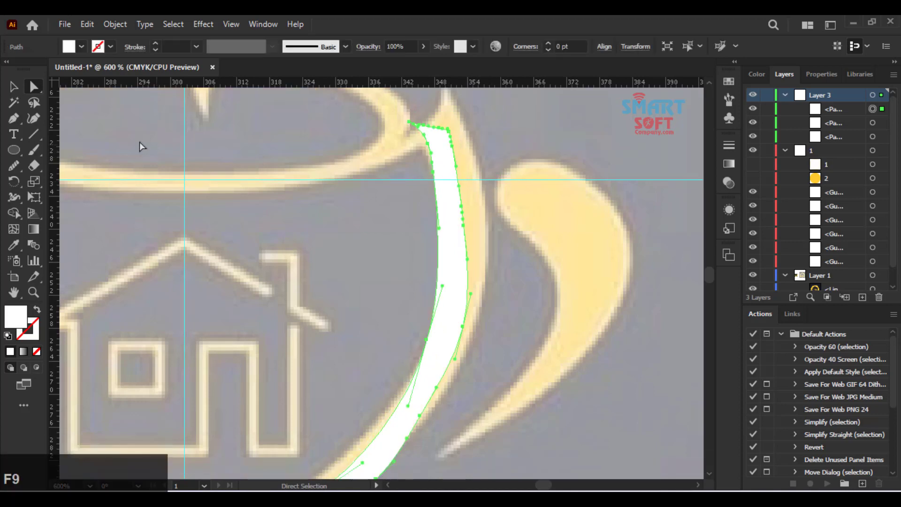
left_click(14, 88)
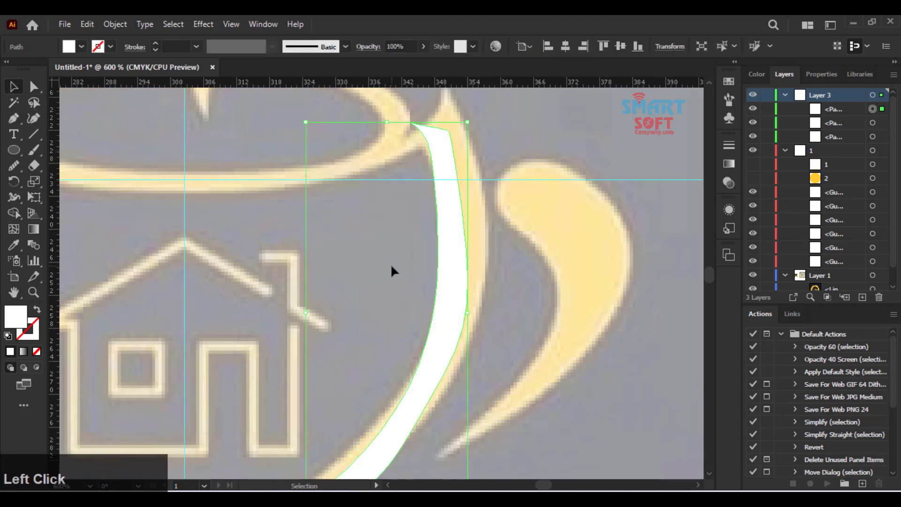
key("Delete")
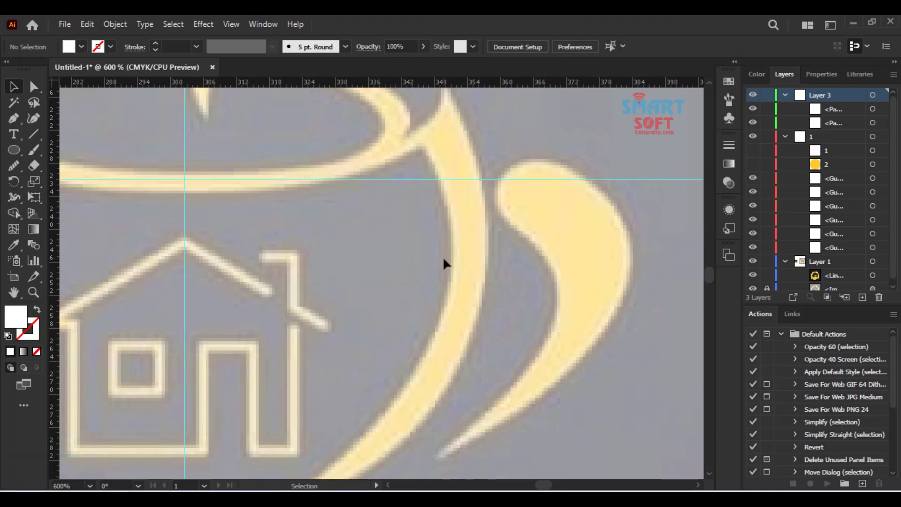
- Trace the outer edge of the cup's right side with the Pen tool, from its bottom tip up to mid-height, ending in a corner anchor
scroll(443, 272, "down", 4)
scroll(441, 266, "down", 3)
key("p")
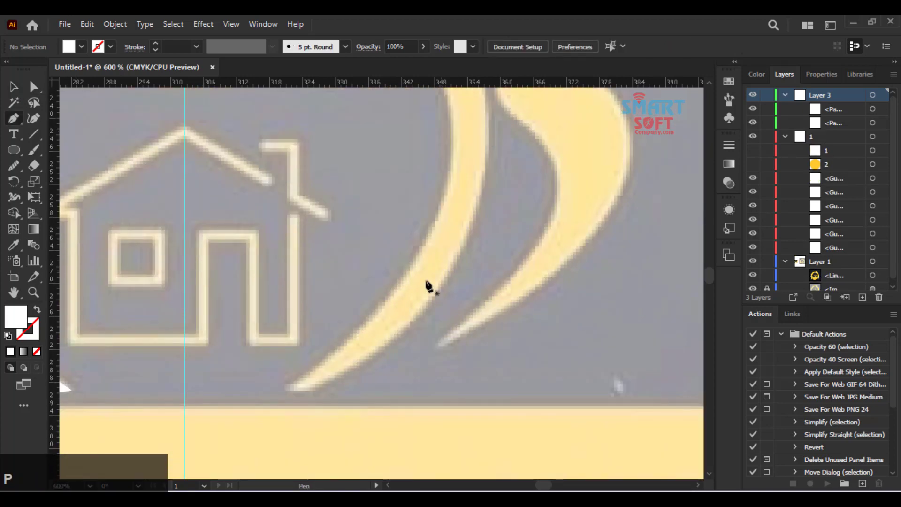
left_click(287, 391)
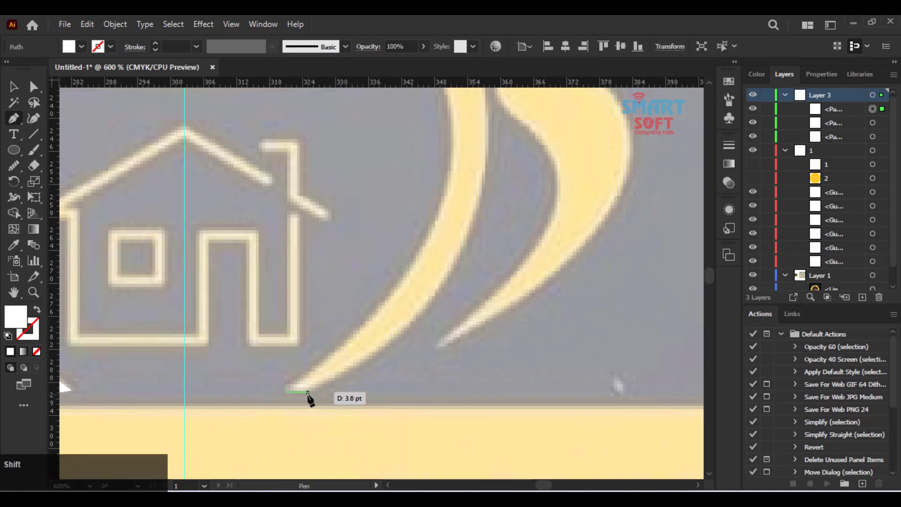
left_click(307, 391)
left_click_drag(482, 225, 478, 322)
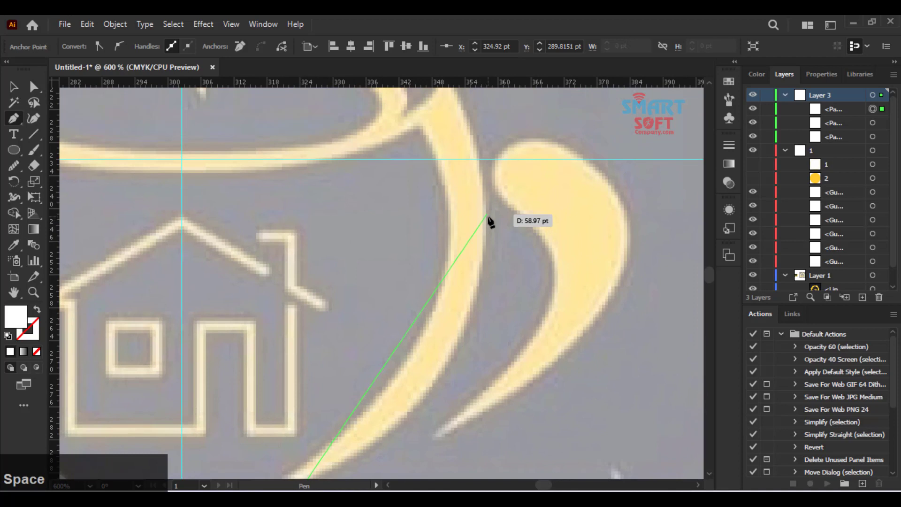
left_click_drag(482, 215, 481, 108)
scroll(508, 247, "down", 5)
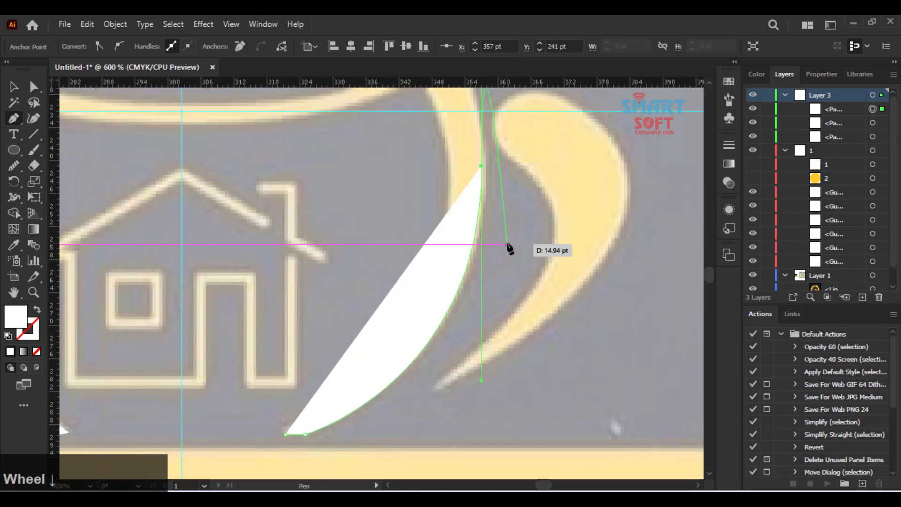
scroll(488, 249, "up", 3)
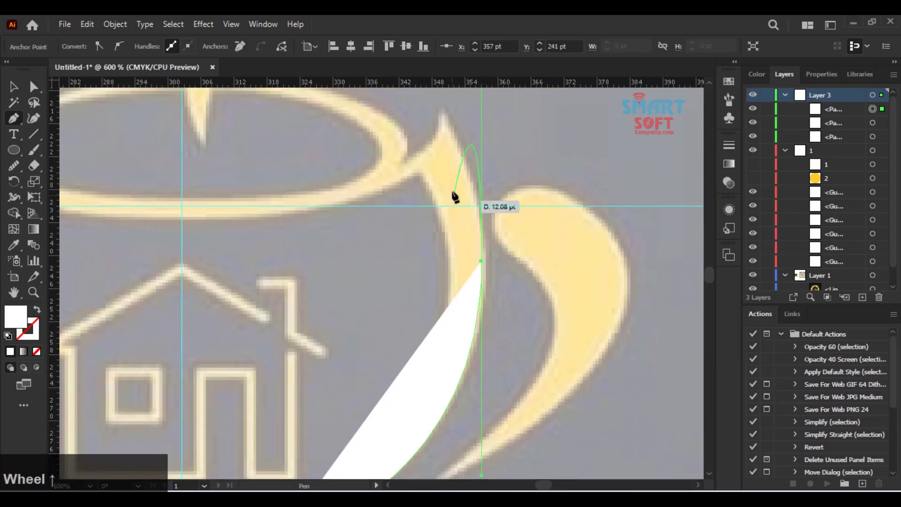
left_click(481, 261)
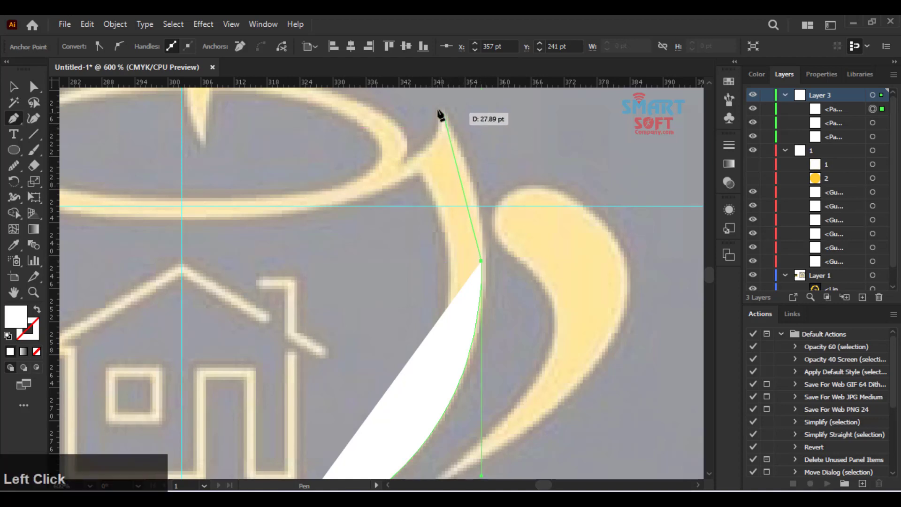
- Extend the path along the upper outer curve to the pointed tip and down to where the rim meets the inner edge
left_click_drag(443, 113, 398, 162)
scroll(474, 310, "down", 1)
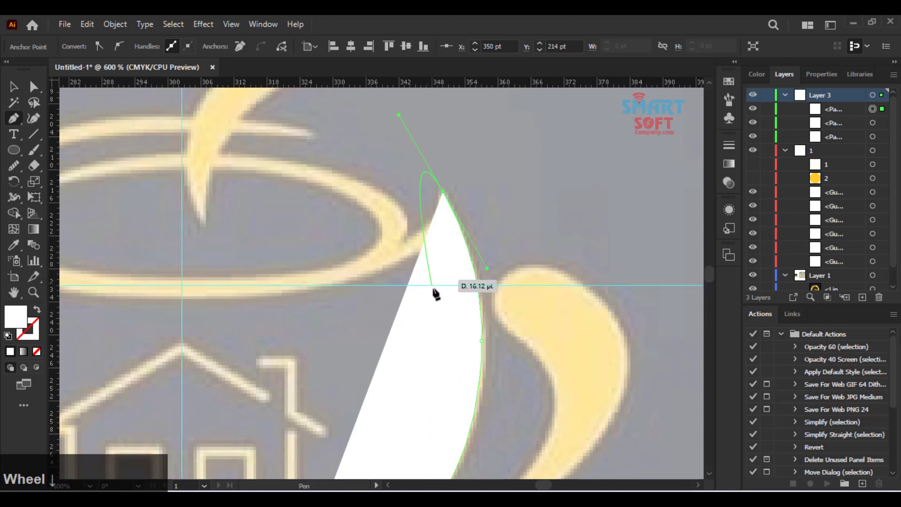
left_click(442, 193)
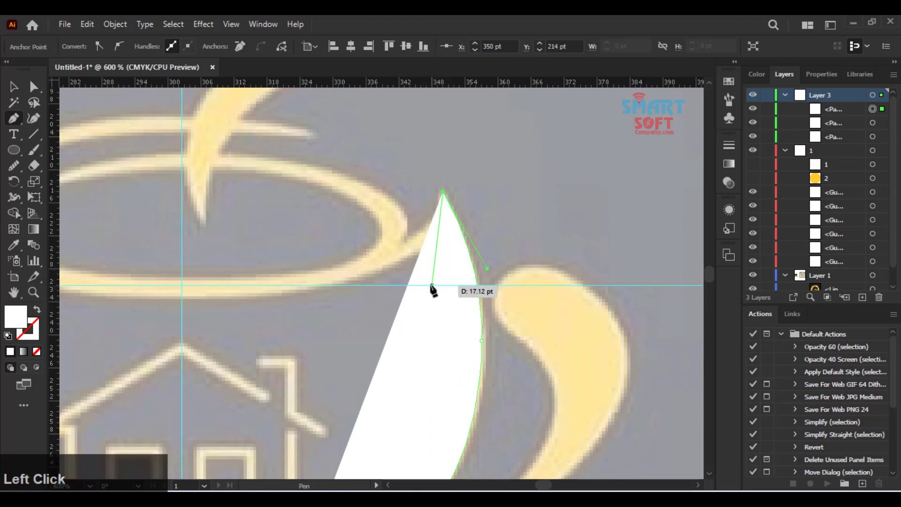
left_click_drag(432, 285, 415, 301)
key("space")
left_click_drag(430, 222, 449, 141)
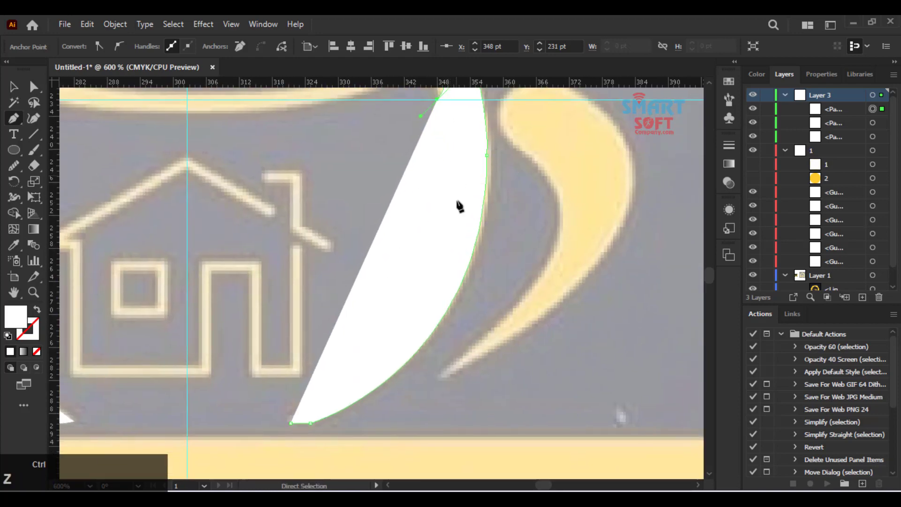
- Undo the last path change and curve the path down the inner edge of the cup's right side
key("ctrl+z")
left_click(442, 281)
scroll(442, 281, "up", 4)
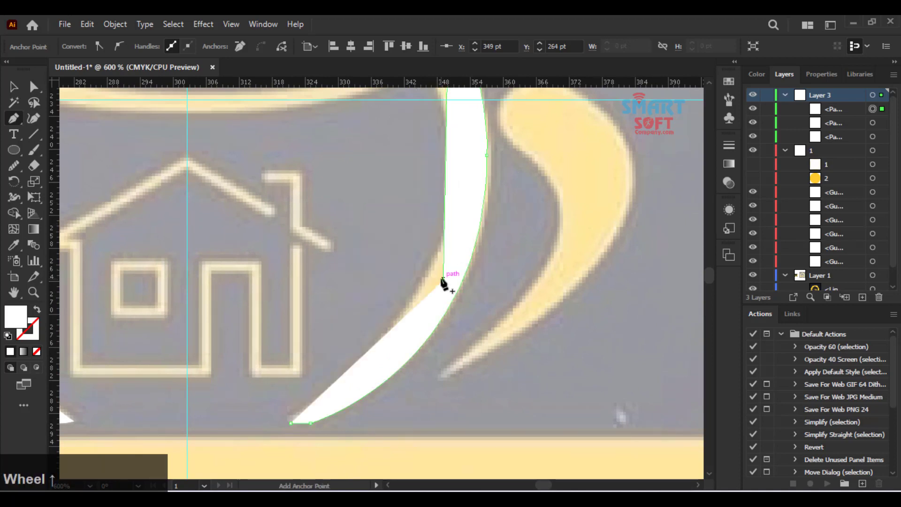
mouse_move(460, 267)
left_mouse_down()
mouse_move(468, 201)
mouse_move(431, 166)
mouse_move(456, 230)
mouse_move(464, 322)
mouse_move(469, 281)
left_mouse_up()
left_click(426, 162)
left_click(460, 315)
left_click_drag(460, 316, 450, 329)
left_click_drag(453, 271, 449, 273)
left_click(449, 272)
left_click_drag(397, 282, 381, 317)
key("space")
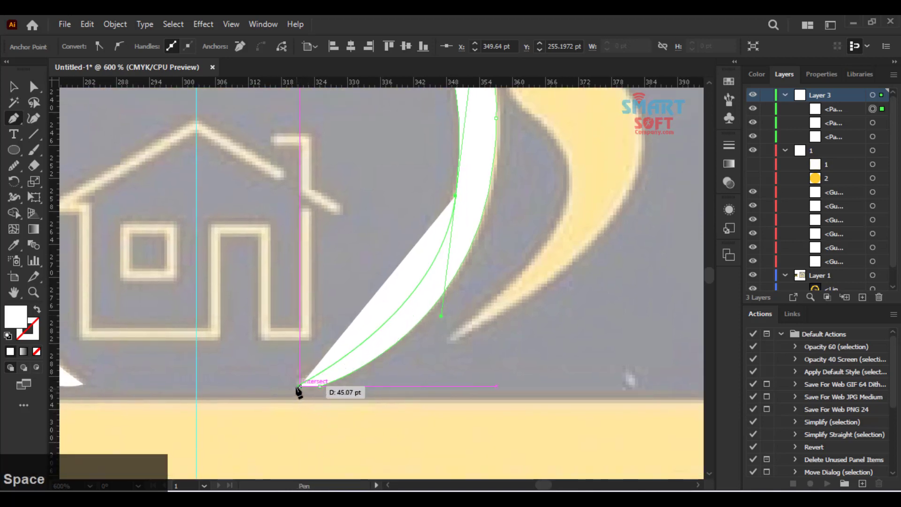
- Remove the outgoing handle of the inner anchor and close the path with a curve at the bottom tip
left_click(454, 195)
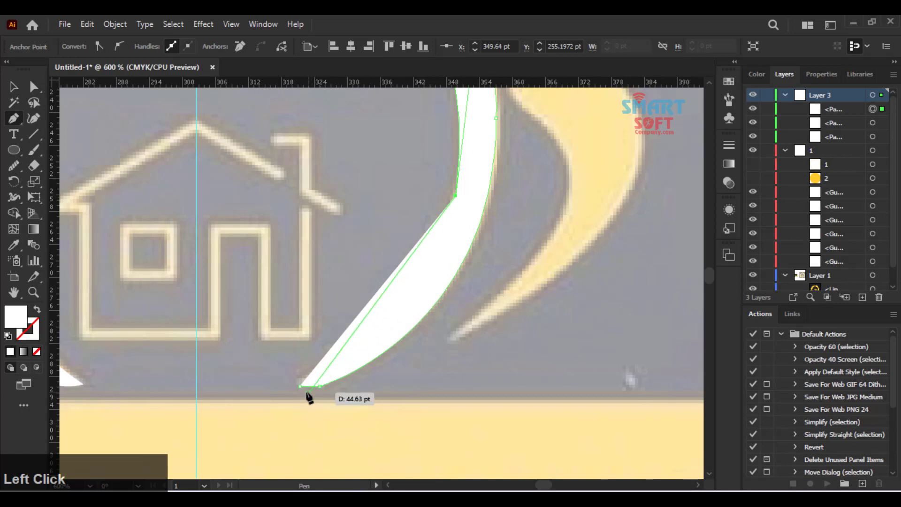
left_click_drag(300, 387, 256, 383)
scroll(434, 312, "up", 3)
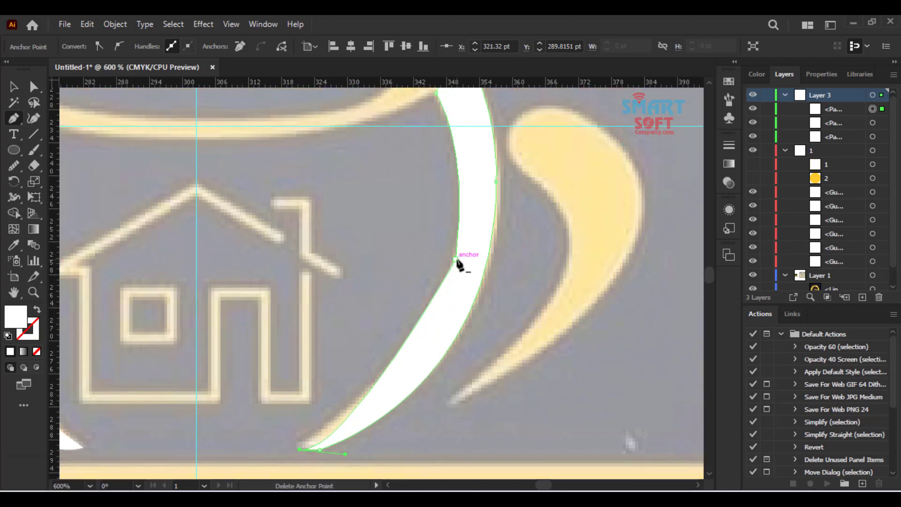
- Reposition the middle anchor on the right outline's inner edge slightly with the Direct Selection tool
left_click(33, 87)
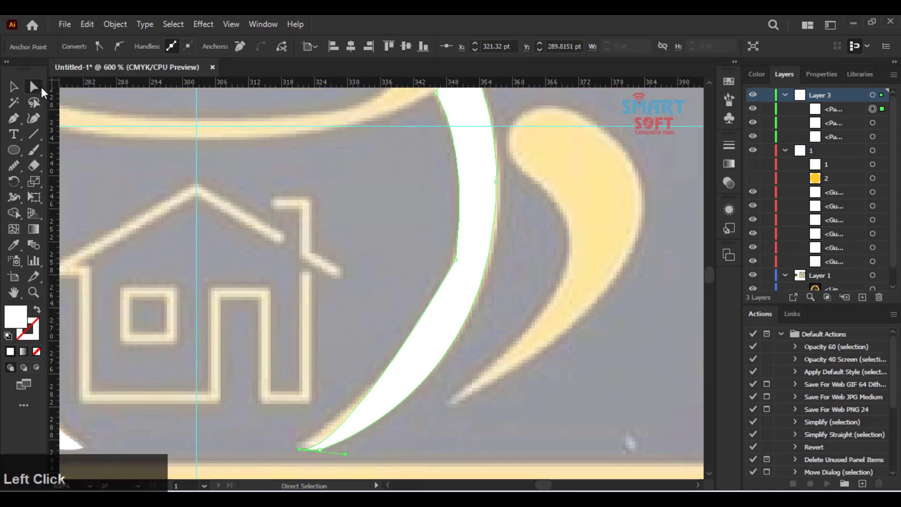
left_click(455, 260)
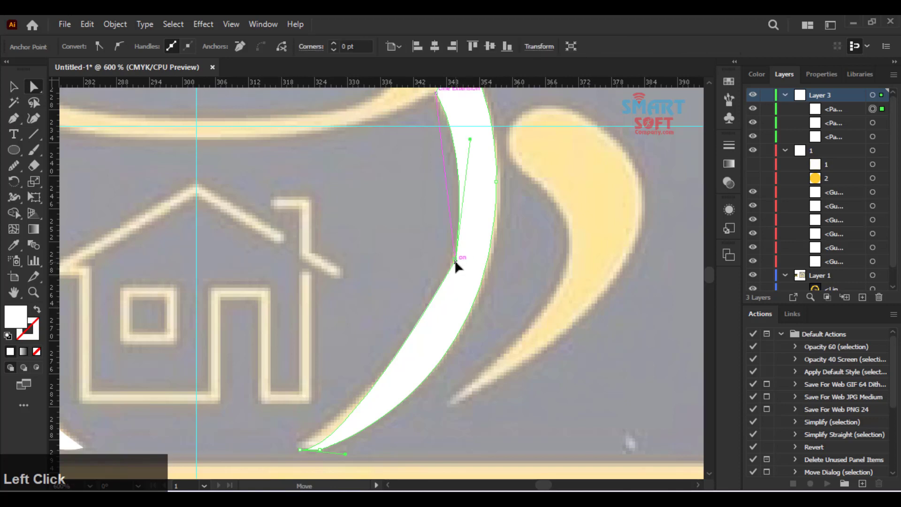
left_click_drag(456, 262, 474, 287)
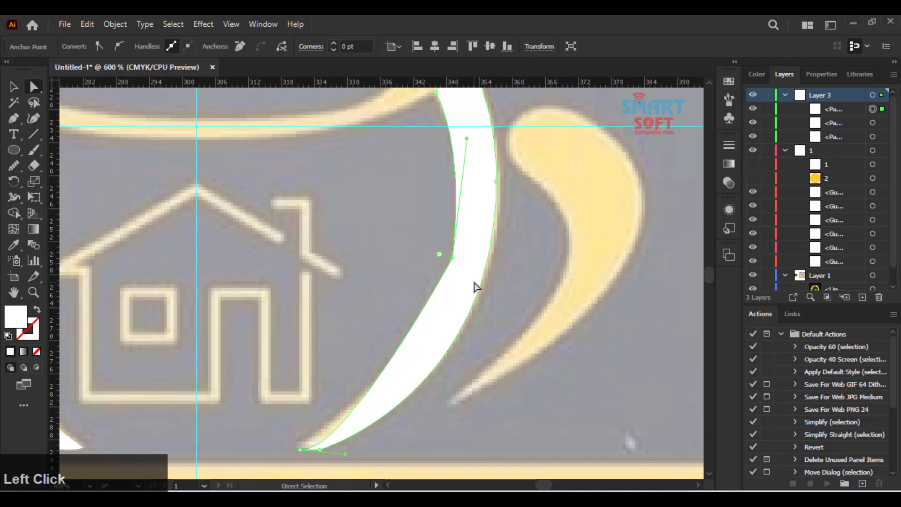
key("ctrl+z")
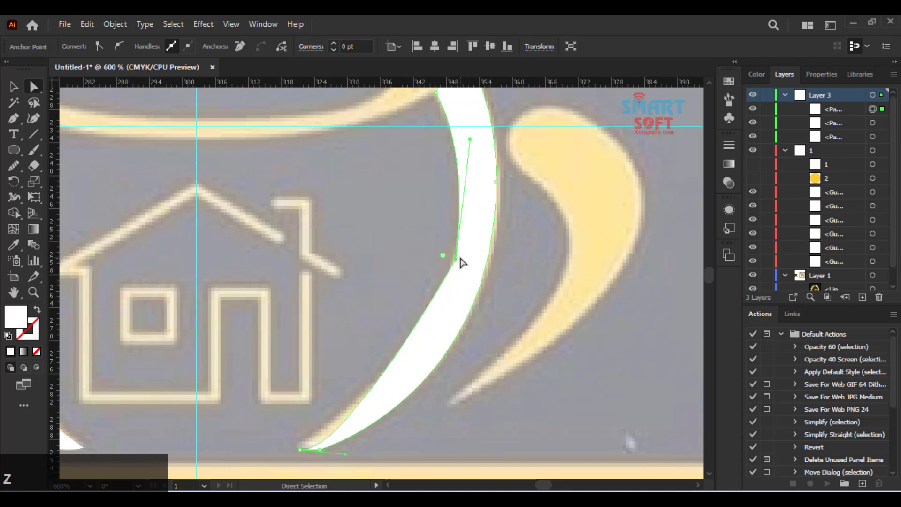
left_click(455, 260)
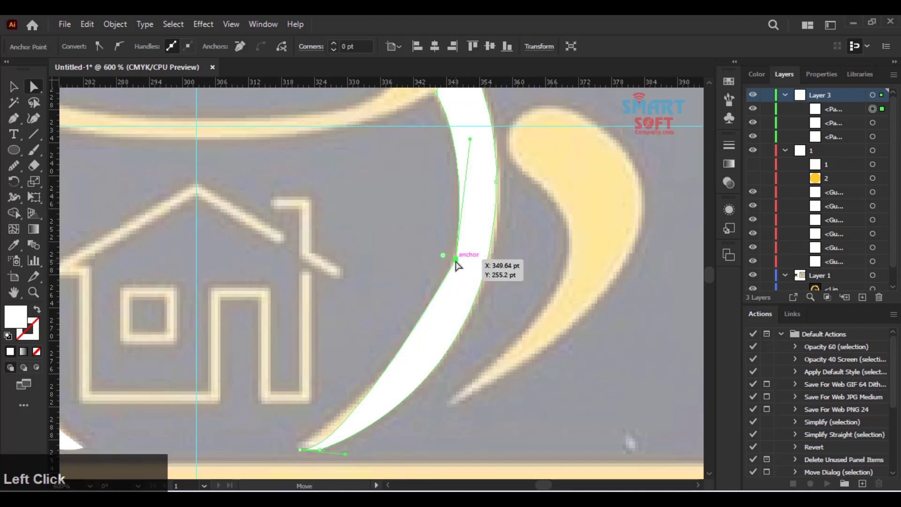
mouse_move(455, 261)
left_mouse_down()
mouse_move(448, 257)
mouse_move(453, 270)
left_mouse_up()
scroll(458, 276, "up", 5)
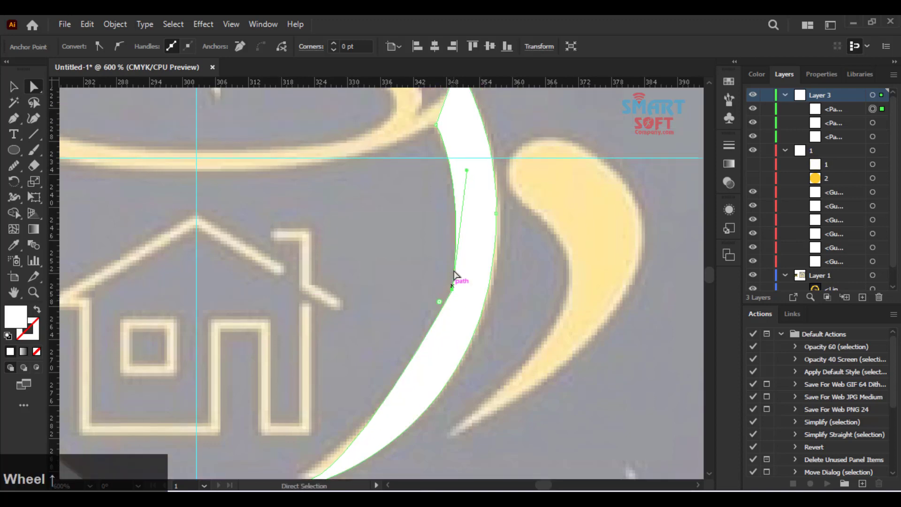
- Examine the traced left and right cup sides against the reference, along with the rim and steam above them
key("space")
left_click_drag(338, 268, 544, 223)
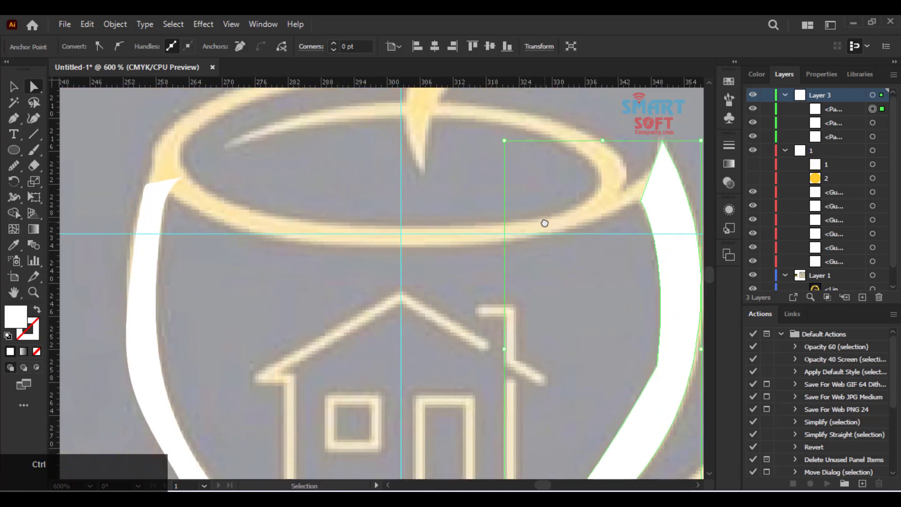
key("ctrl+minus")
key("ctrl+minus")
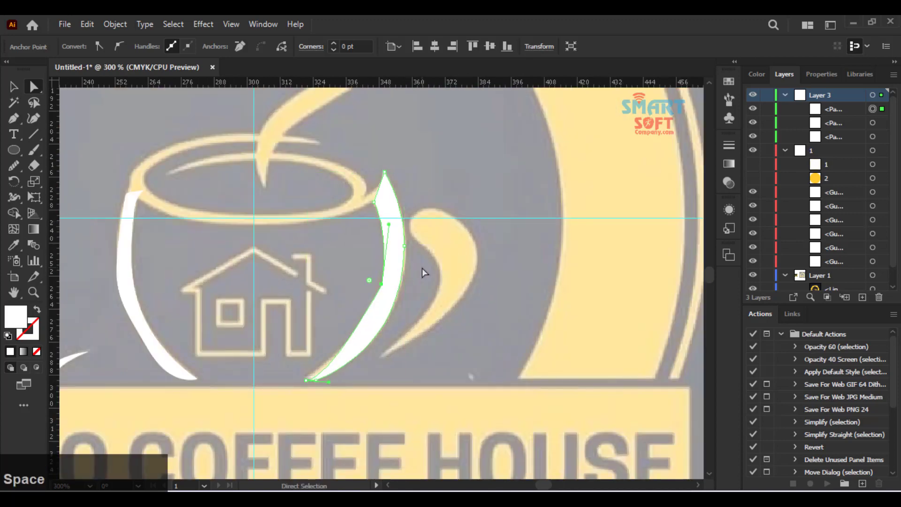
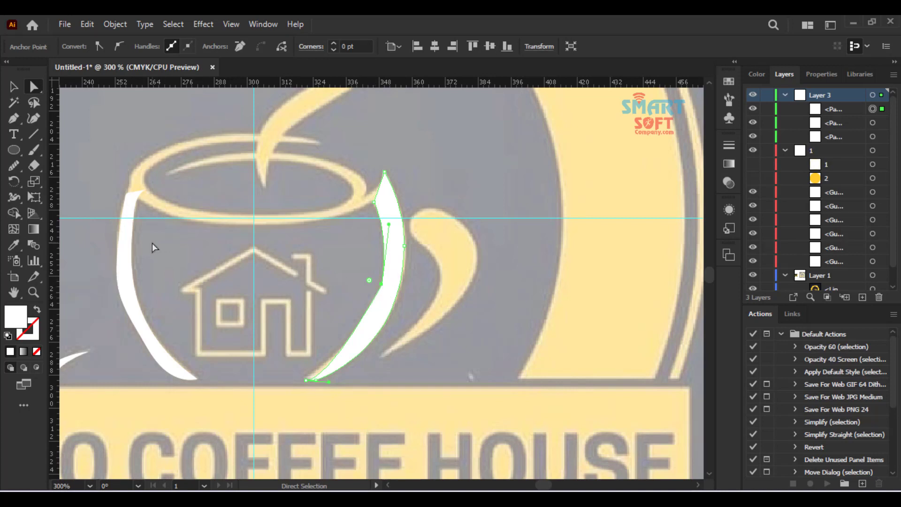
left_click(126, 237)
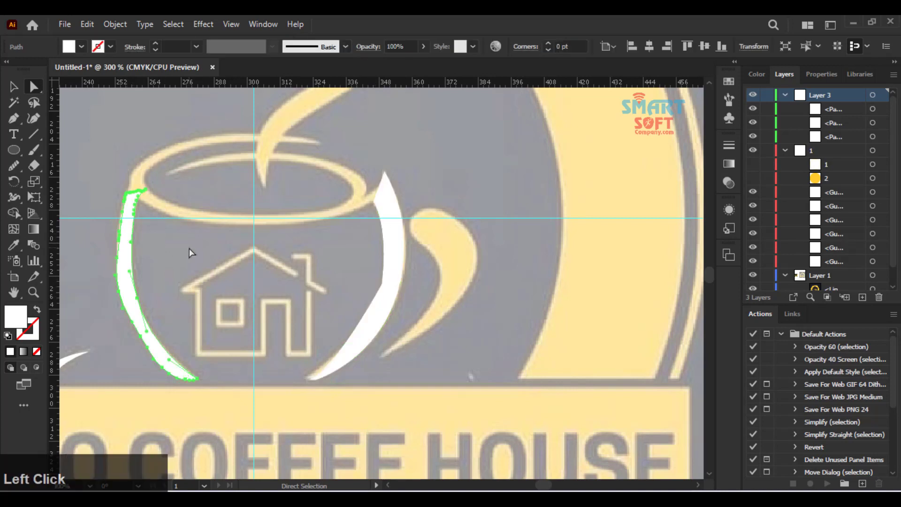
left_click(190, 252)
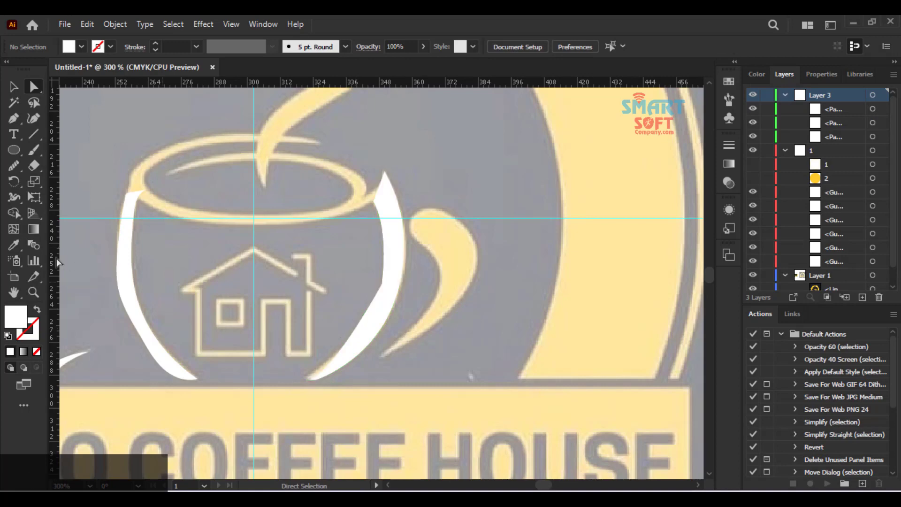
left_click_drag(315, 304, 537, 437)
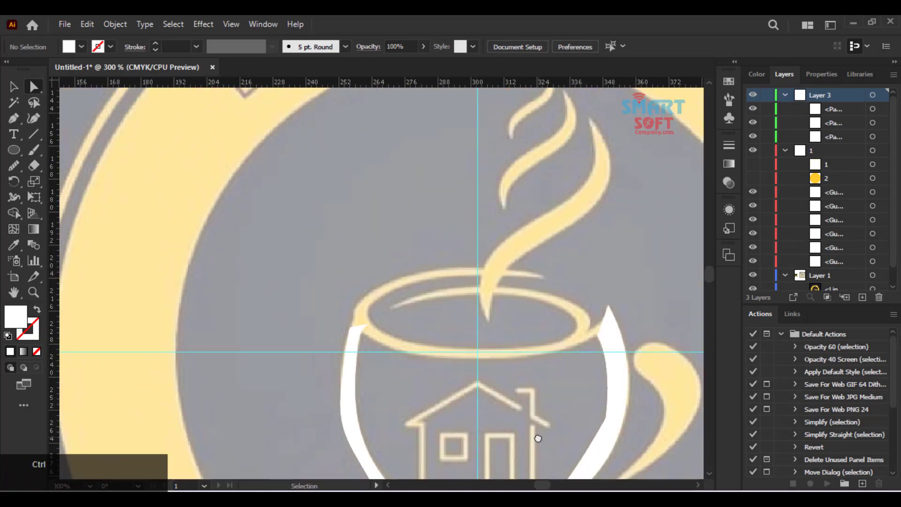
scroll(491, 416, "up", 3)
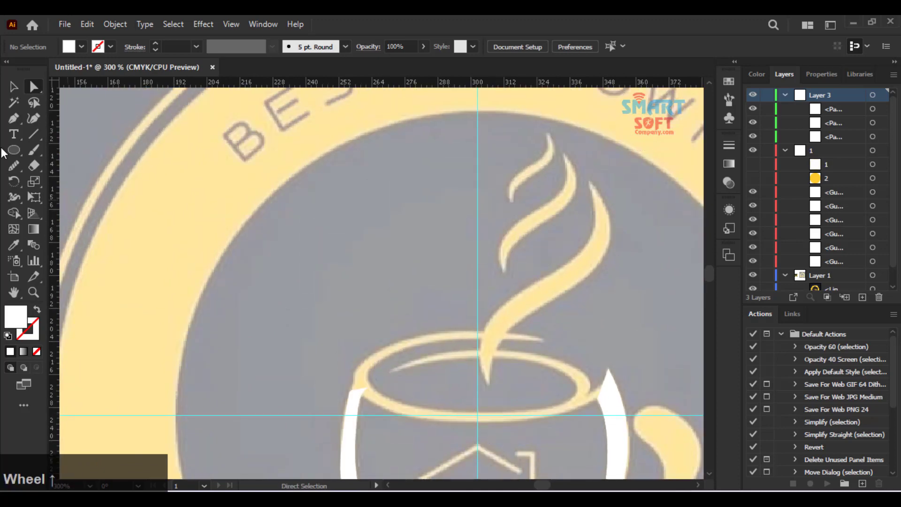
- Draw a CMYK Red ellipse about 54 pt wide, taller than it is wide, over the left half of the cup
left_click(13, 151)
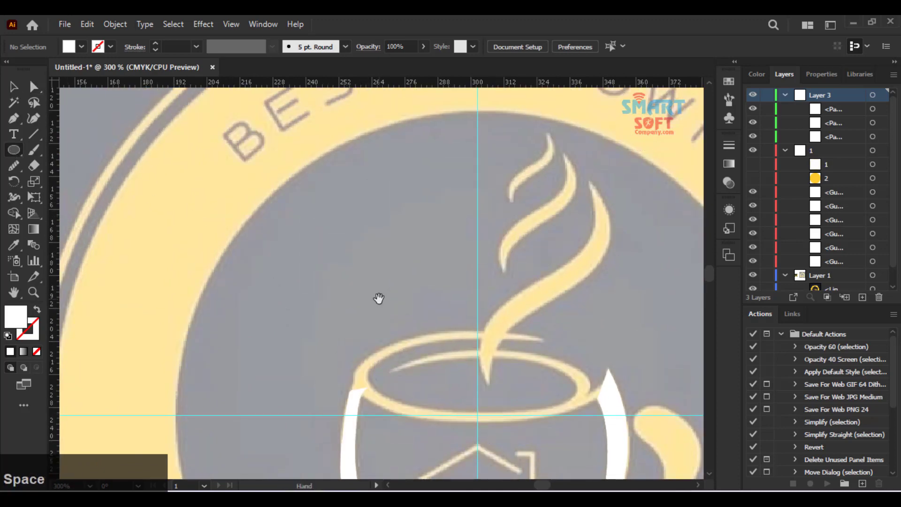
left_click_drag(378, 298, 342, 141)
left_click(82, 46)
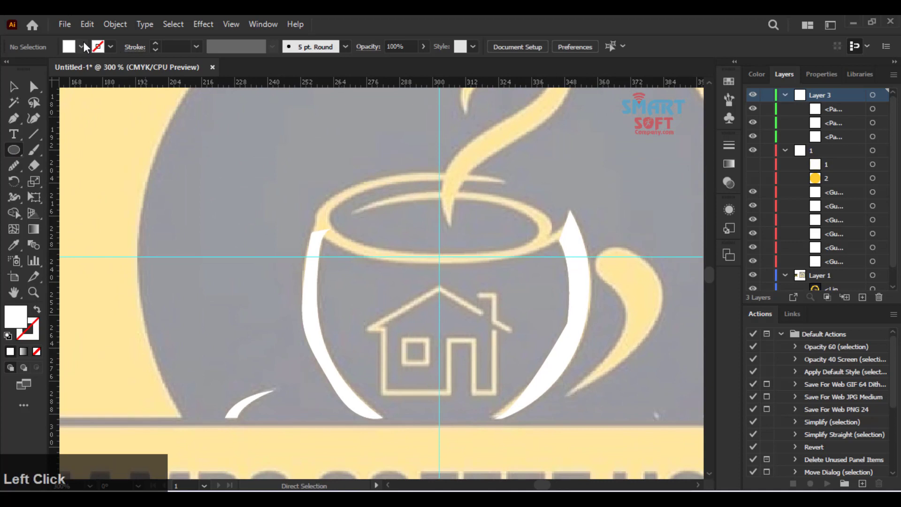
left_click(54, 69)
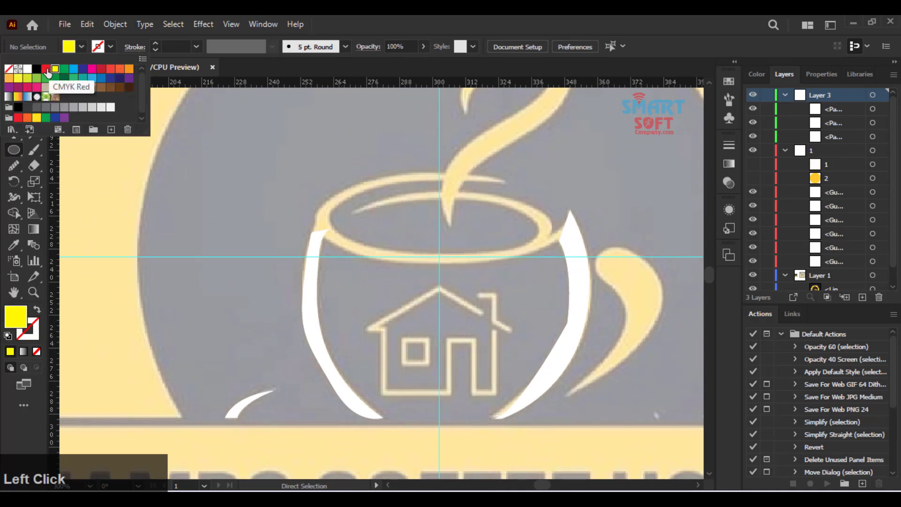
left_click(46, 69)
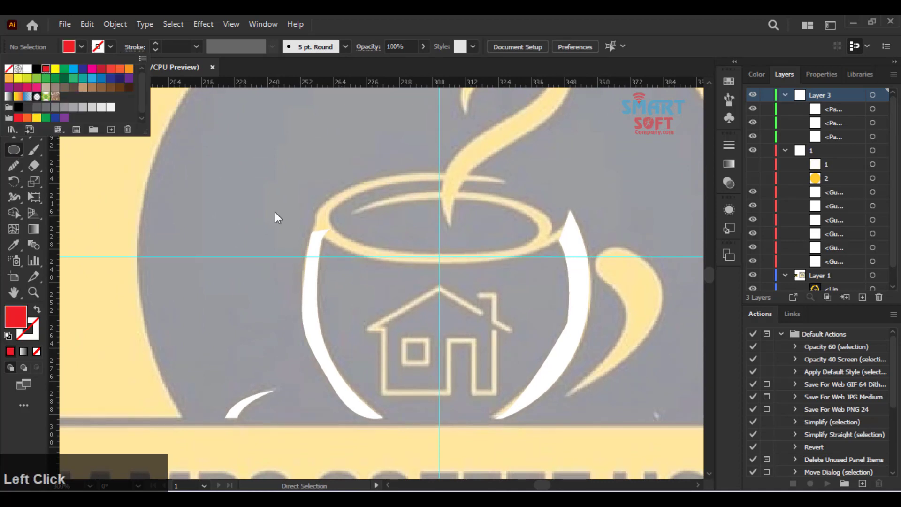
left_click(303, 230)
key("space")
left_click_drag(292, 211, 433, 401)
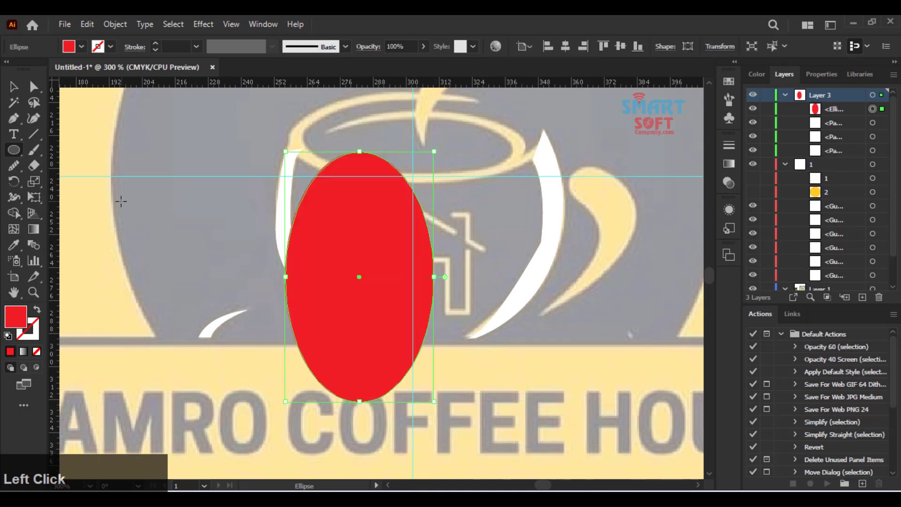
- Move the red ellipse up over the cup's left side and set its opacity to 47%
left_click(14, 86)
left_click_drag(319, 281, 401, 107)
left_click(423, 46)
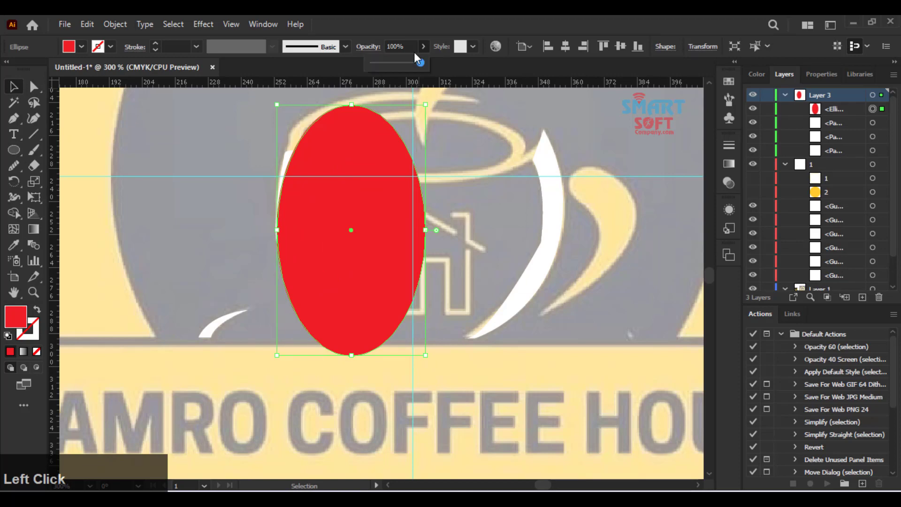
left_click(395, 61)
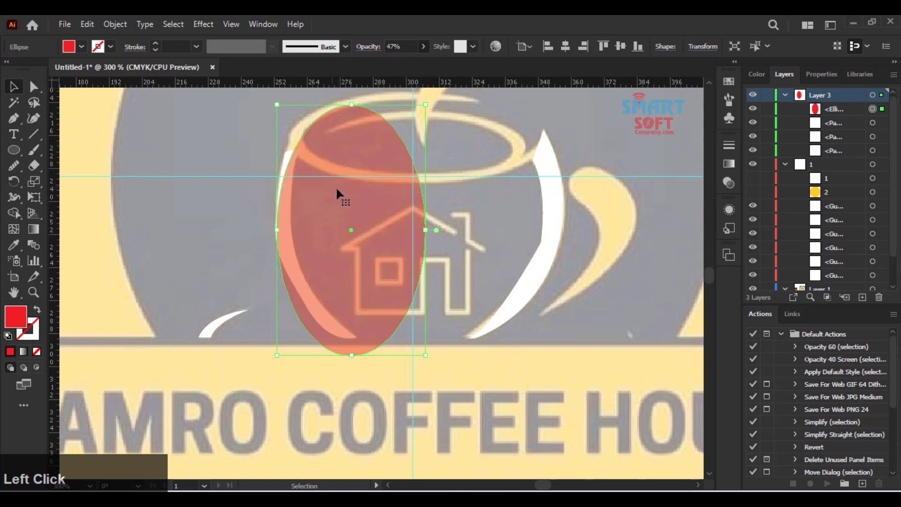
- Shift the ellipse slightly right and shorten it about its center to a height of about 79 pt
left_click_drag(336, 187, 344, 181)
scroll(325, 182, "down", 4)
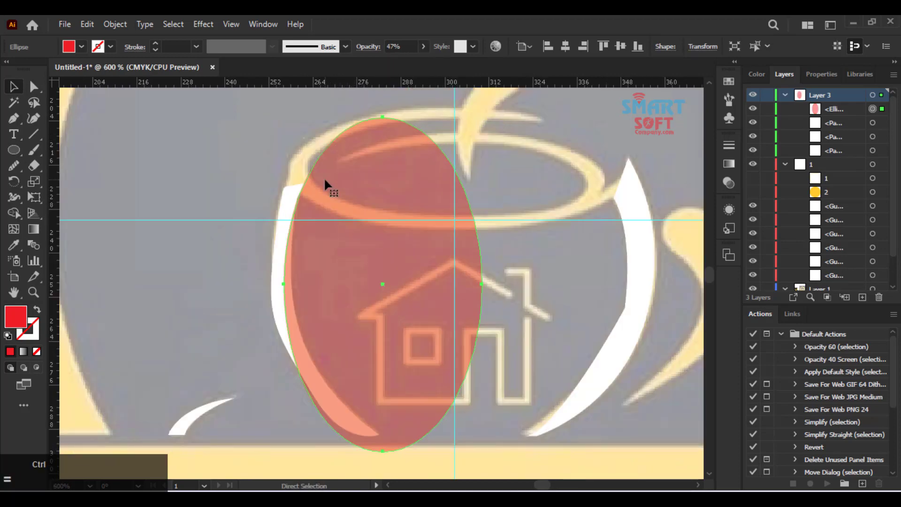
scroll(422, 421, "down", 3)
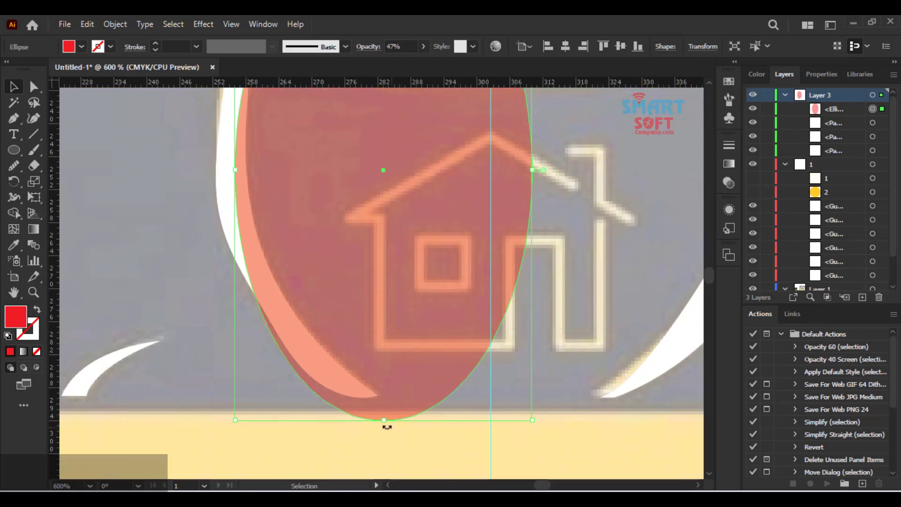
left_click_drag(386, 419, 386, 403)
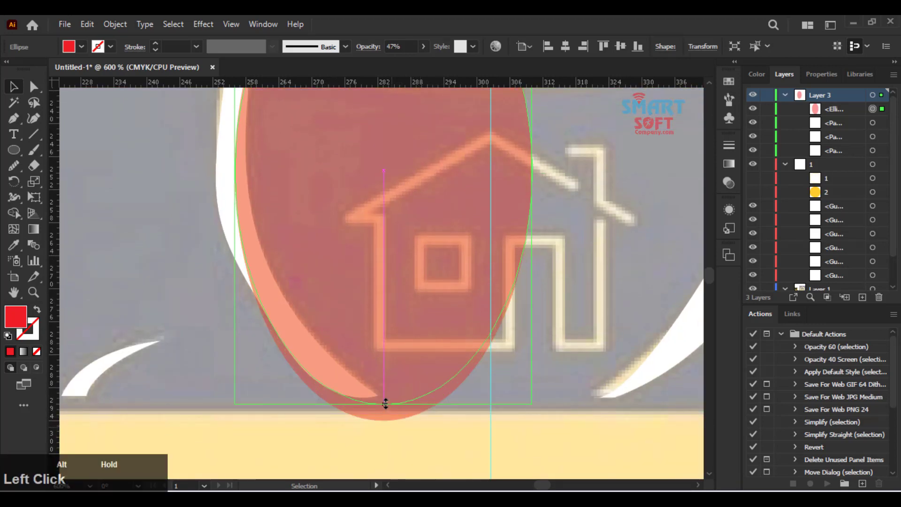
scroll(384, 402, "up", 5)
scroll(355, 334, "up", 2)
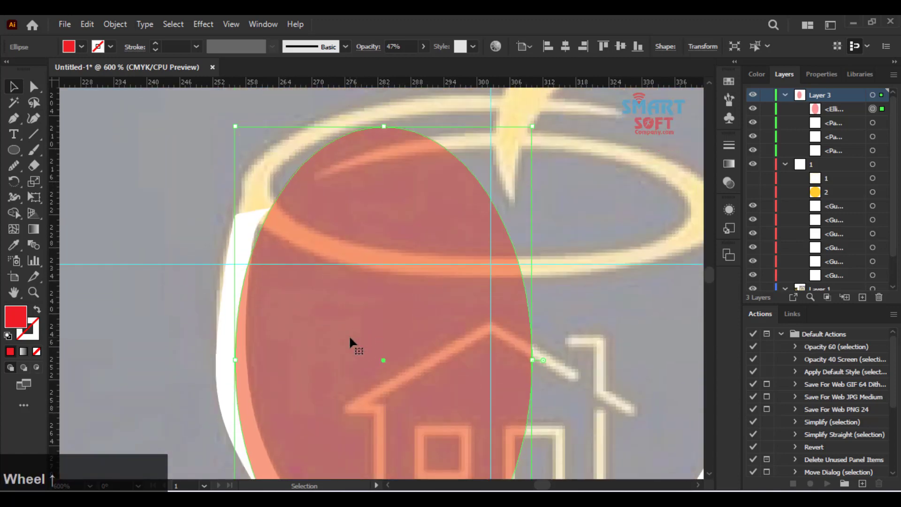
left_click_drag(384, 127, 350, 160)
scroll(378, 255, "down", 3)
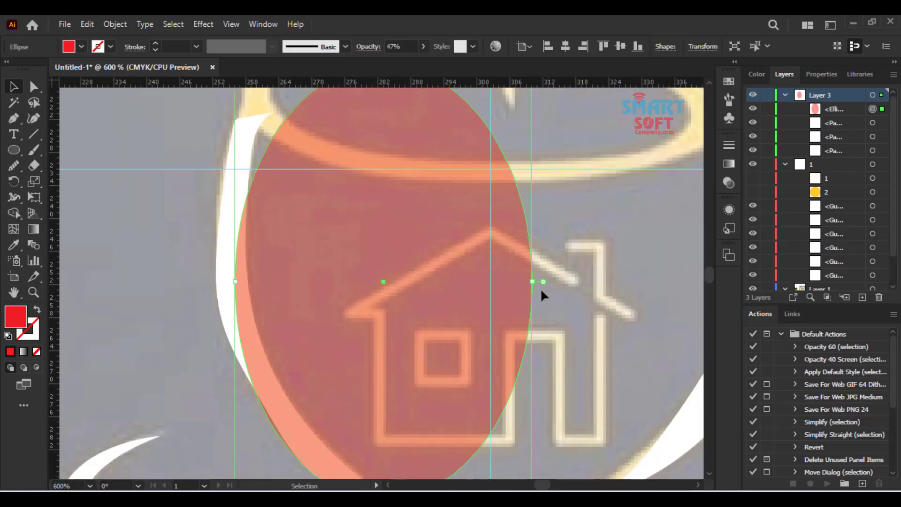
- Rotate the ellipse about 11° counterclockwise and move it left to follow the outer edge of the cup's left side
mouse_move(532, 279)
left_mouse_down()
mouse_move(553, 302)
mouse_move(529, 292)
mouse_move(565, 297)
mouse_move(535, 291)
left_mouse_up()
left_click_drag(535, 281, 550, 251)
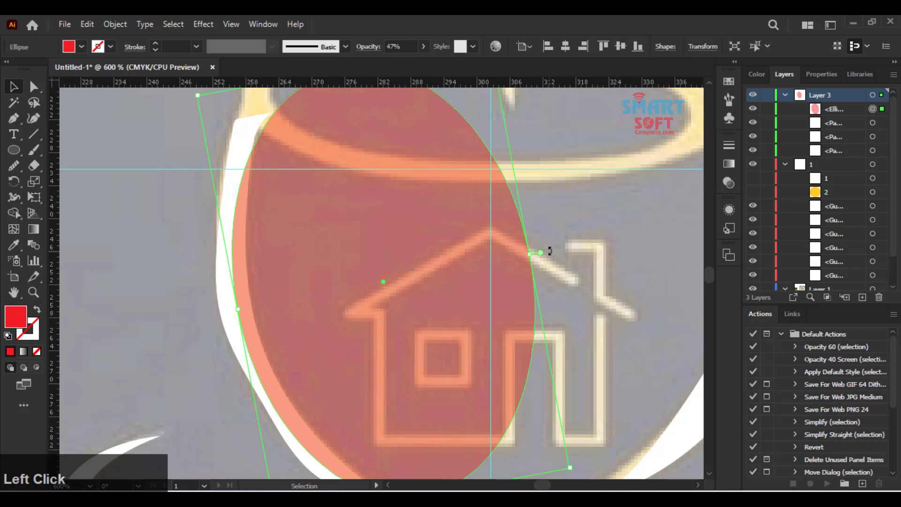
left_click(533, 251)
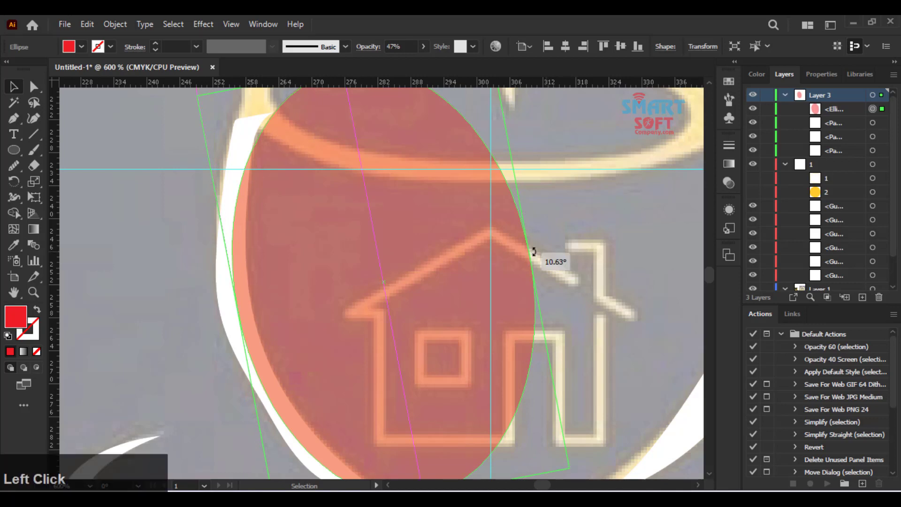
scroll(502, 271, "down", 3)
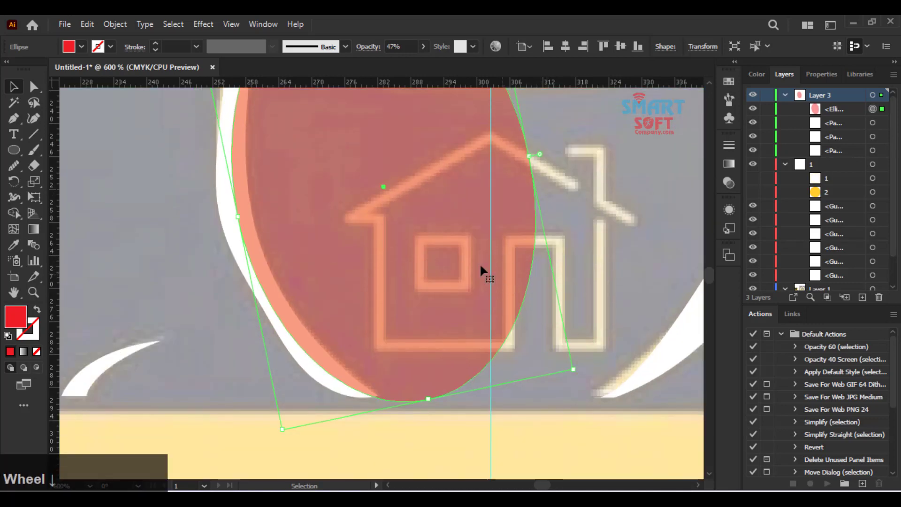
left_click_drag(419, 249, 448, 377)
key("space")
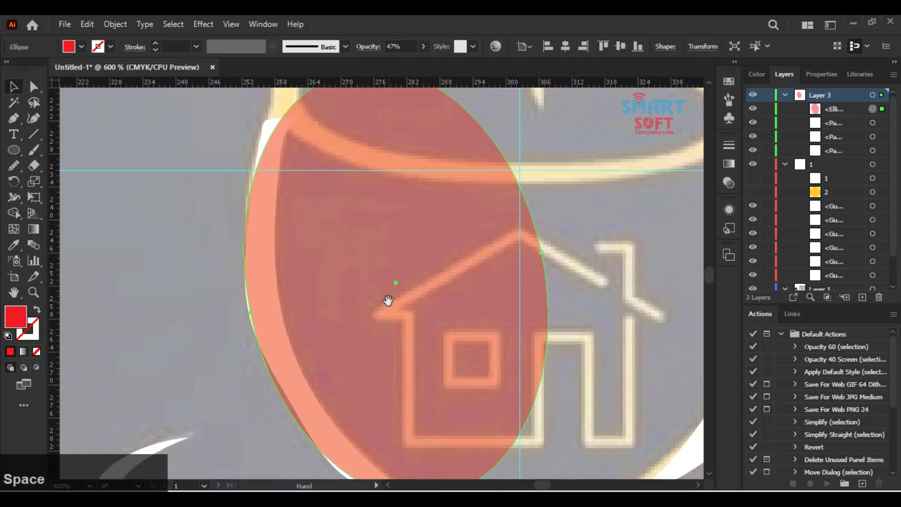
scroll(388, 301, "down", 4)
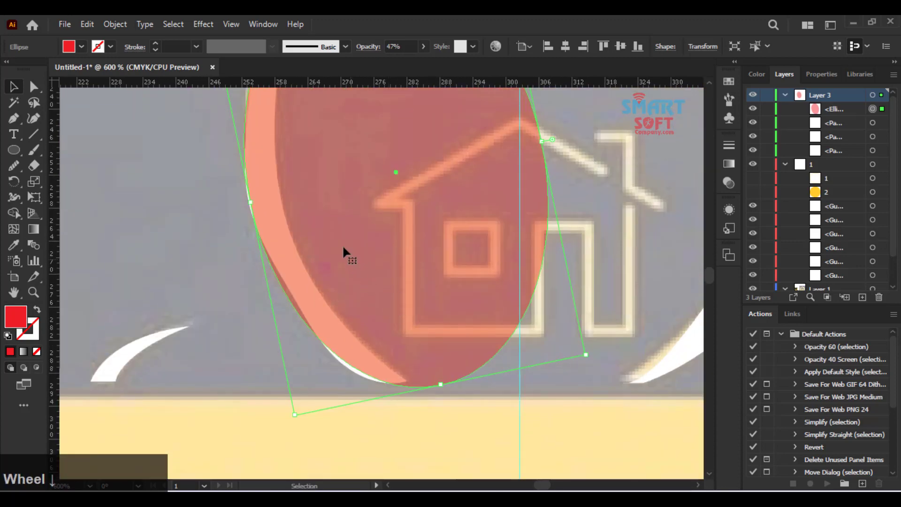
- Set the ellipse's opacity to 100% and duplicate it slightly to the right
left_click(422, 47)
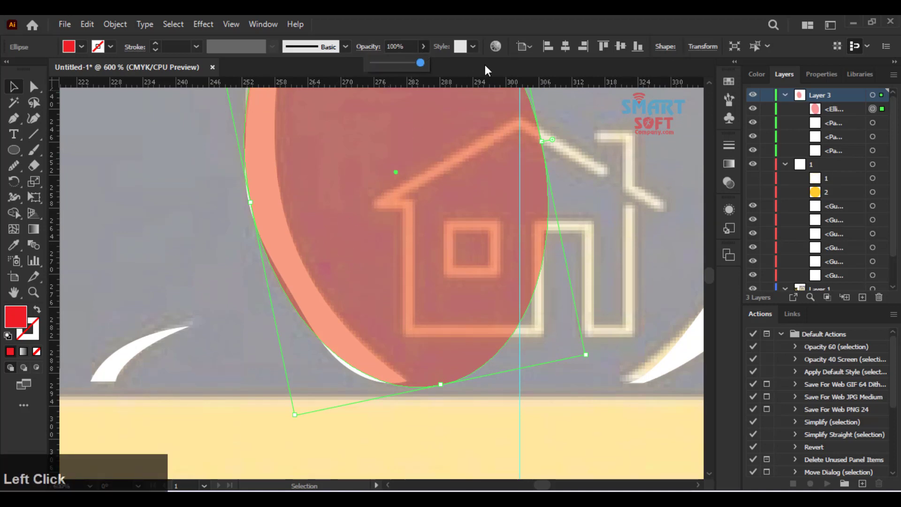
left_click(296, 192)
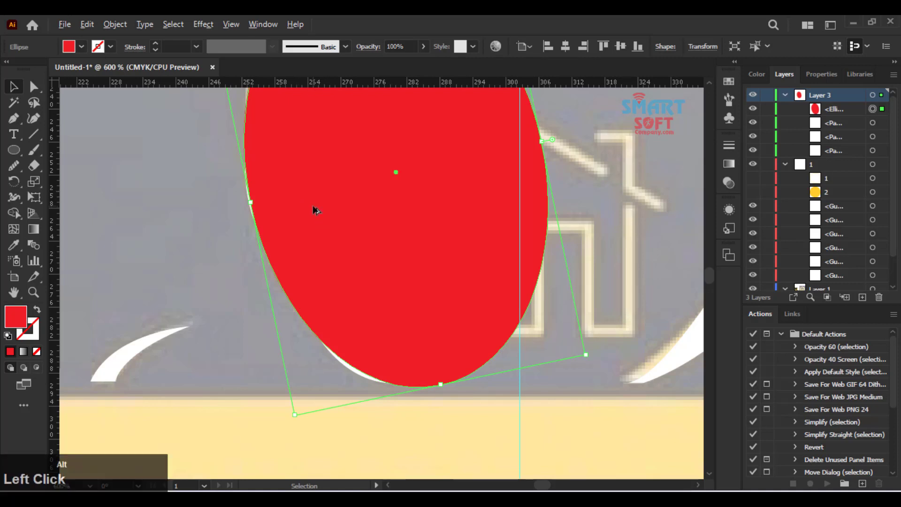
left_click_drag(314, 207, 343, 206)
scroll(395, 276, "up", 4)
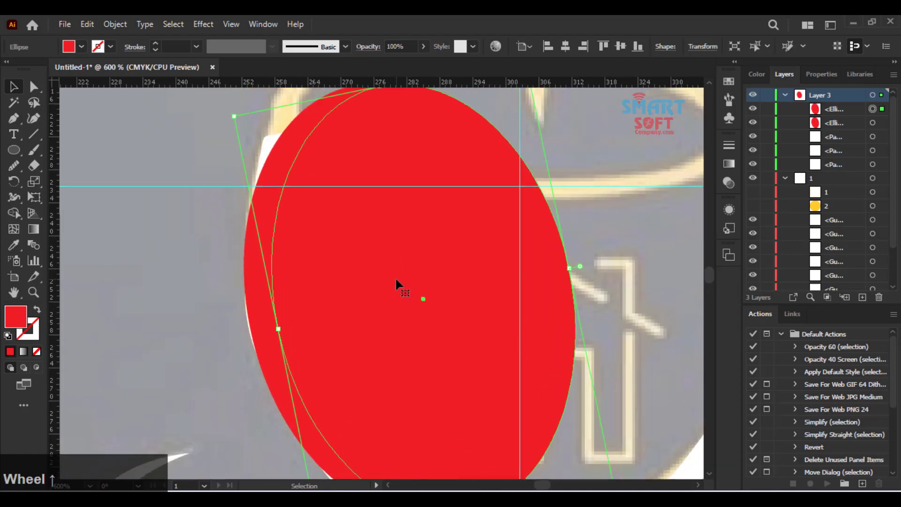
- Fill the duplicated ellipse with a darker red swatch to distinguish it from the original
left_click(82, 47)
left_click(101, 69)
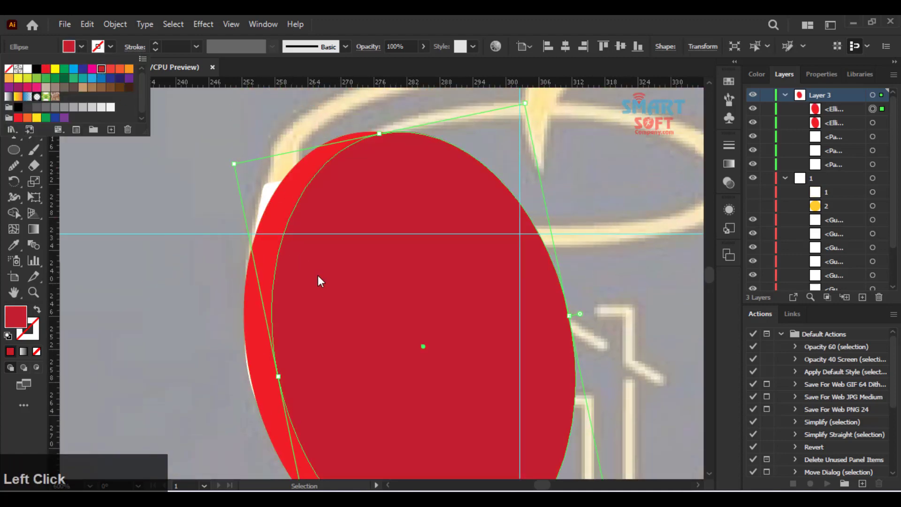
left_click(317, 276)
key("Left")
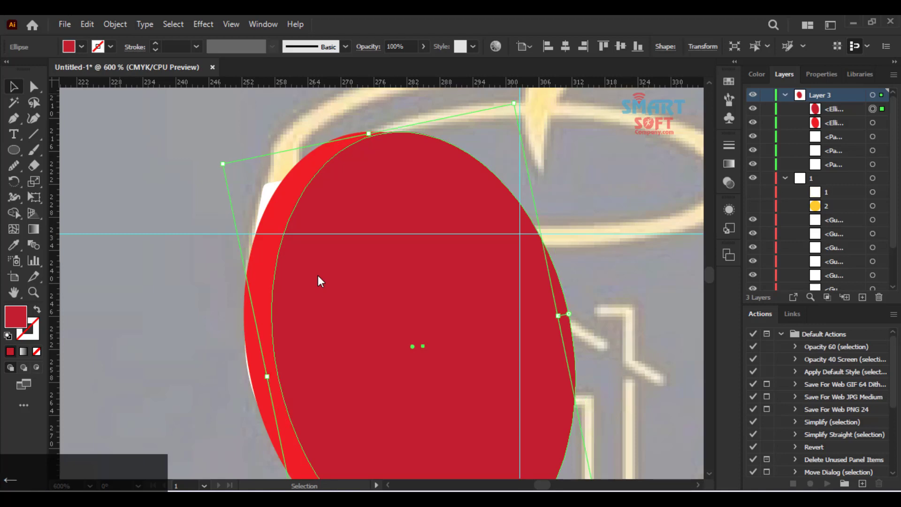
key("Left")
key("Right")
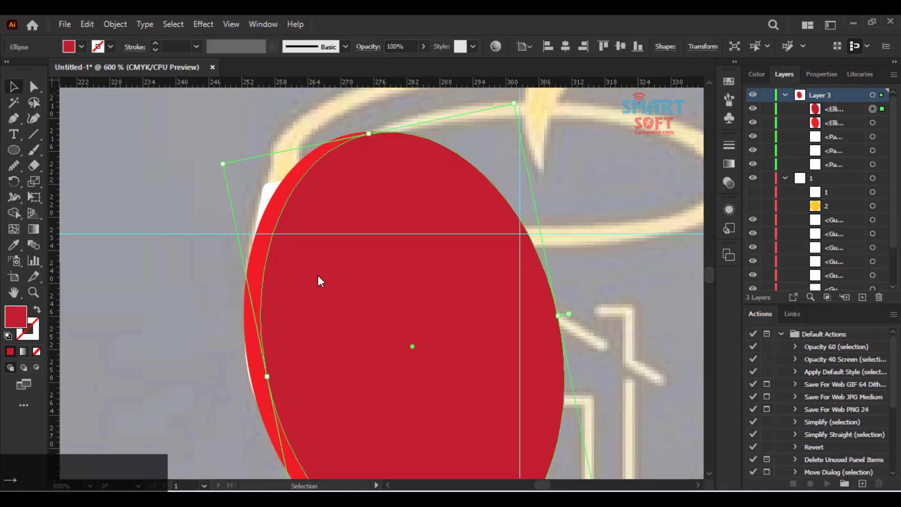
key("Right")
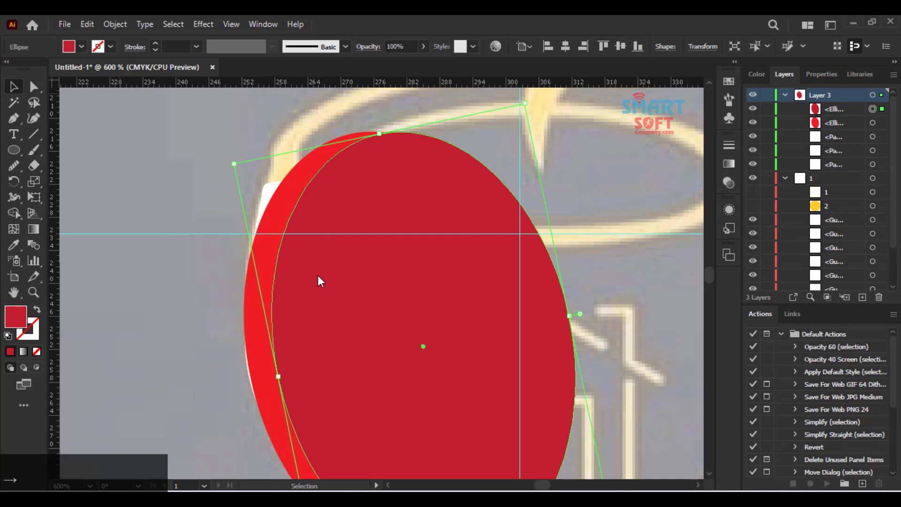
- Select both ellipses and cut away the whole darker ellipse area with the Shape Builder, keeping the left red crescent
scroll(319, 276, "down", 2)
left_click_drag(319, 276, 240, 242)
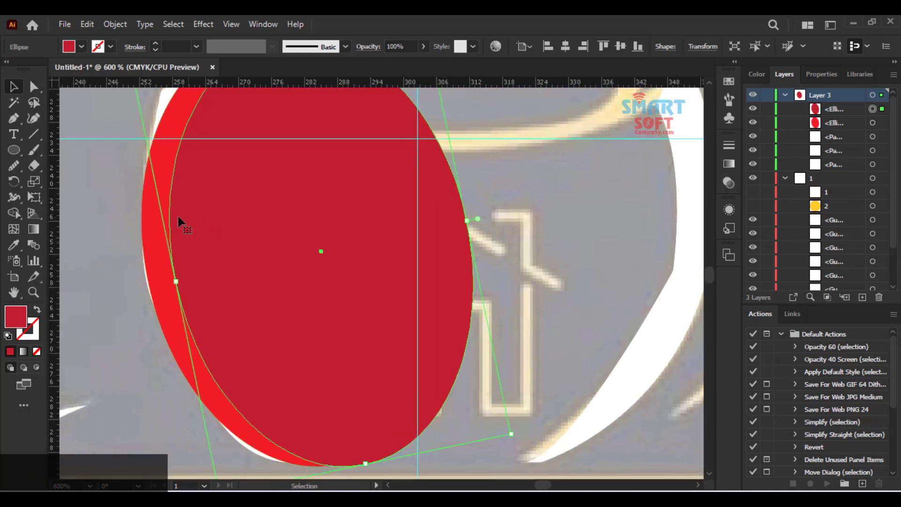
left_click(156, 207, "shift")
left_click(156, 207, "shift")
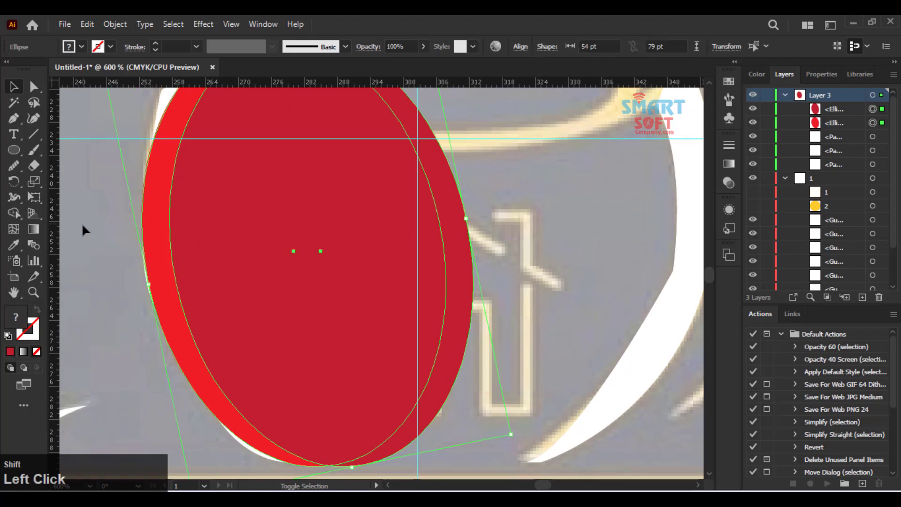
key("shift+m")
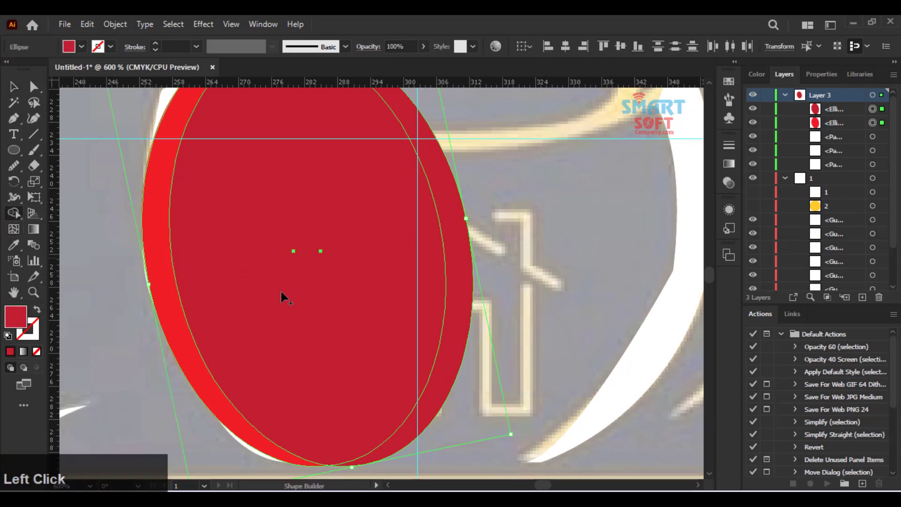
mouse_move(322, 284)
left_mouse_down()
mouse_move(423, 330)
mouse_move(520, 327)
left_mouse_up()
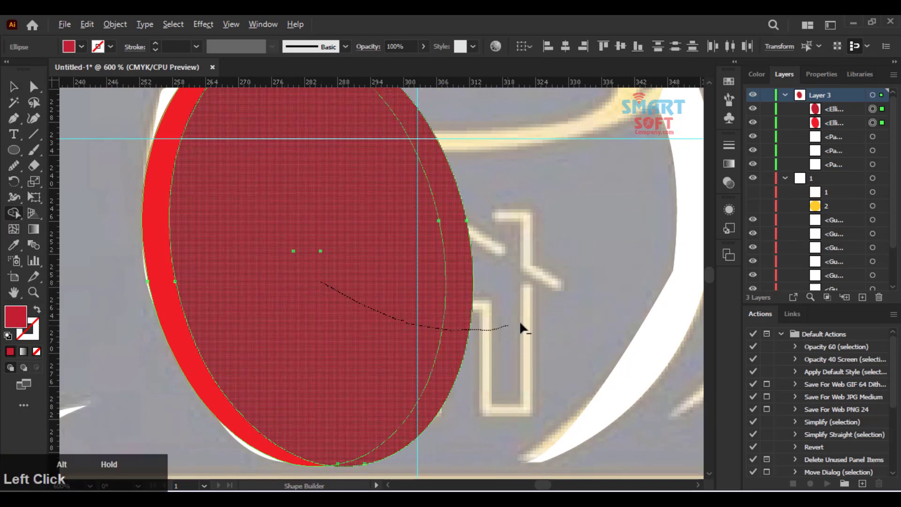
- Remove the remaining dark ellipse area with the Shape Builder so only the red crescent stays along the cup's left edge
mouse_move(455, 278)
left_mouse_down()
mouse_move(402, 267)
mouse_move(418, 265)
left_mouse_up()
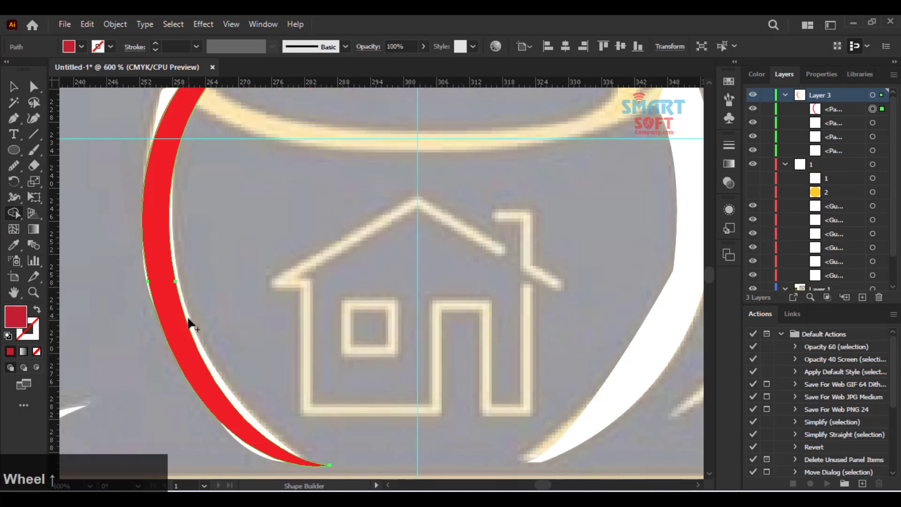
scroll(190, 324, "up", 3)
left_click(183, 171)
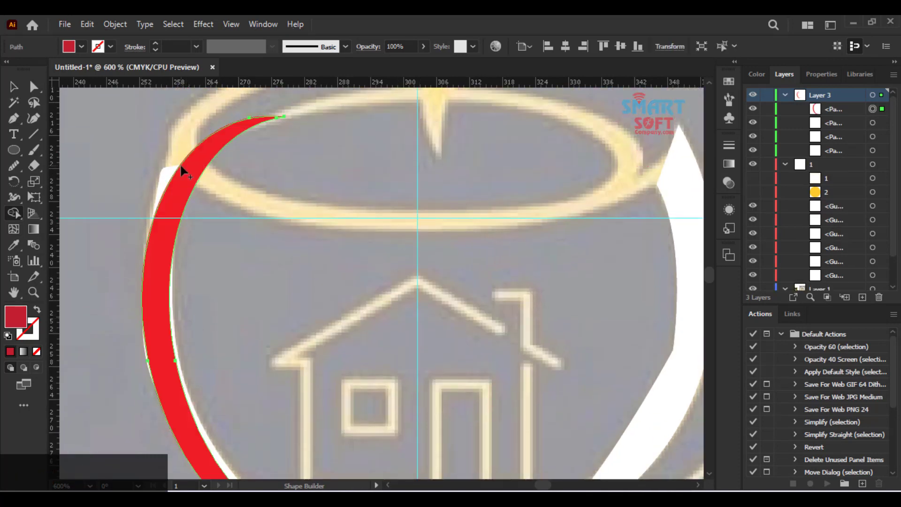
scroll(227, 249, "down", 1)
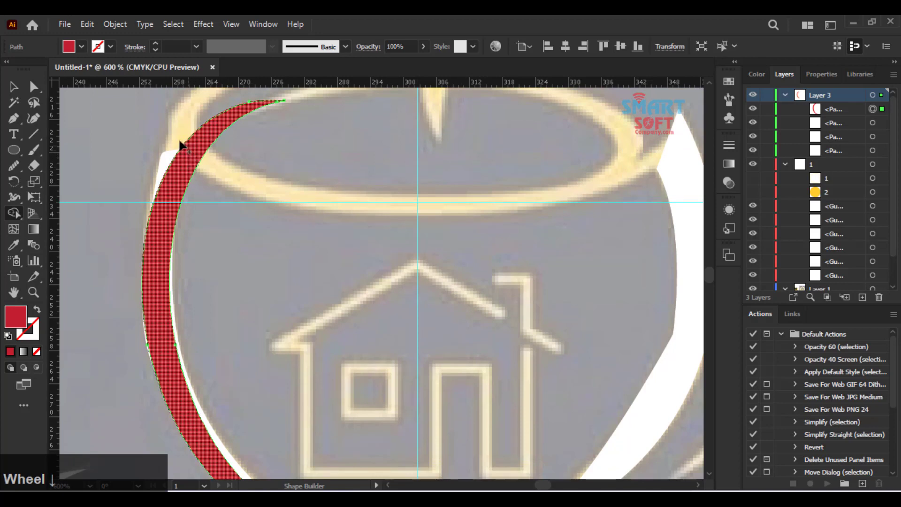
key("ctrl")
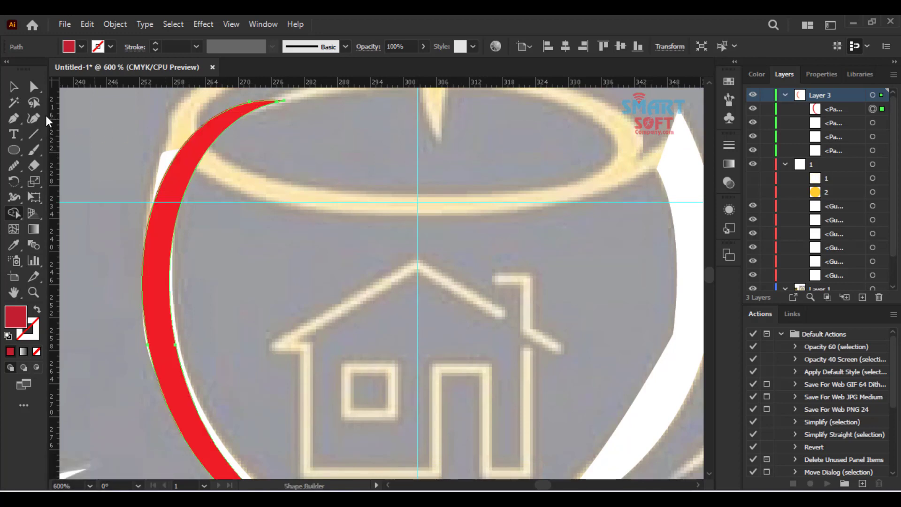
- Draw a short diagonal line across the crescent's upper part at the cup rim and set its stroke weight to 2 pt
left_click(38, 134)
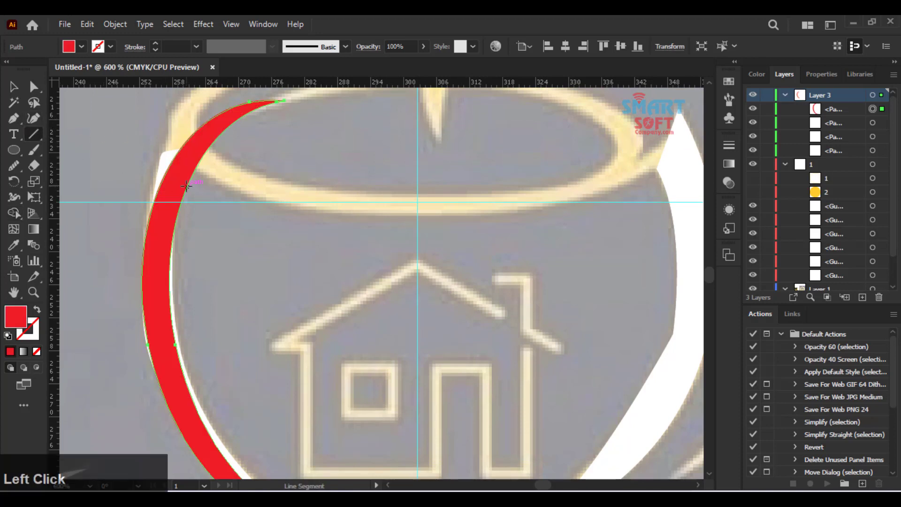
left_click_drag(173, 140, 212, 181)
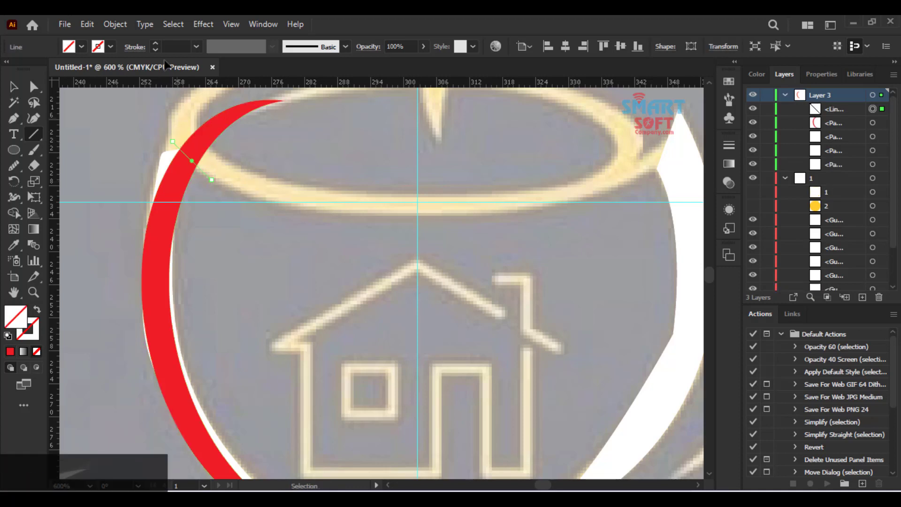
left_click(161, 47)
scroll(166, 46, "up", 7)
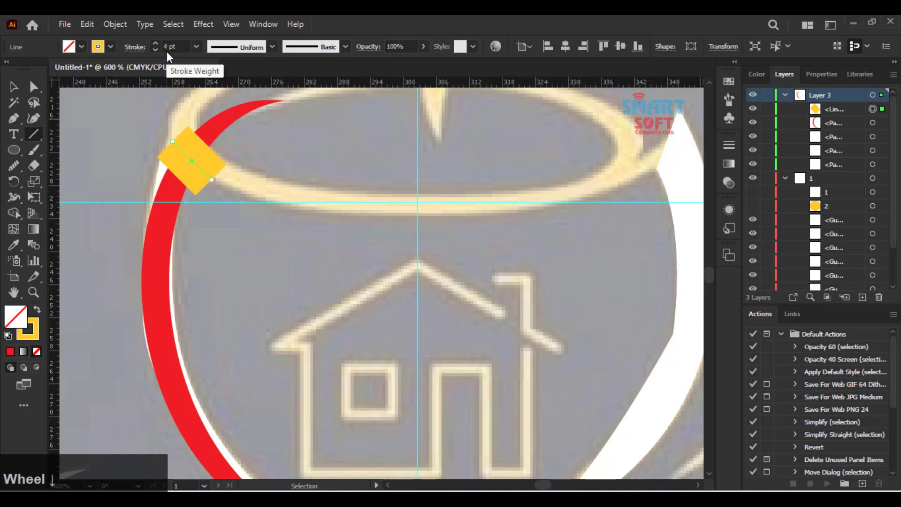
scroll(167, 52, "down", 2)
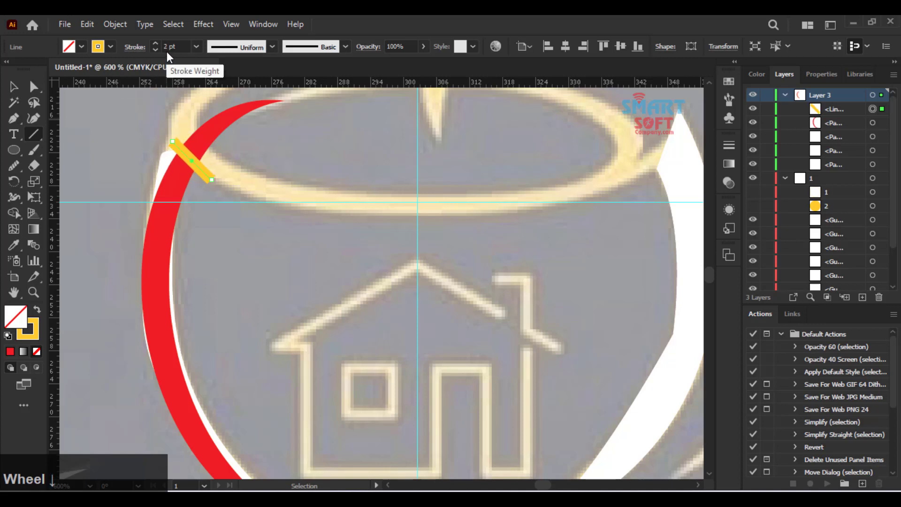
- Nudge the yellow line slightly upward so it crosses the red crescent where the cup's rim begins
left_click(22, 90)
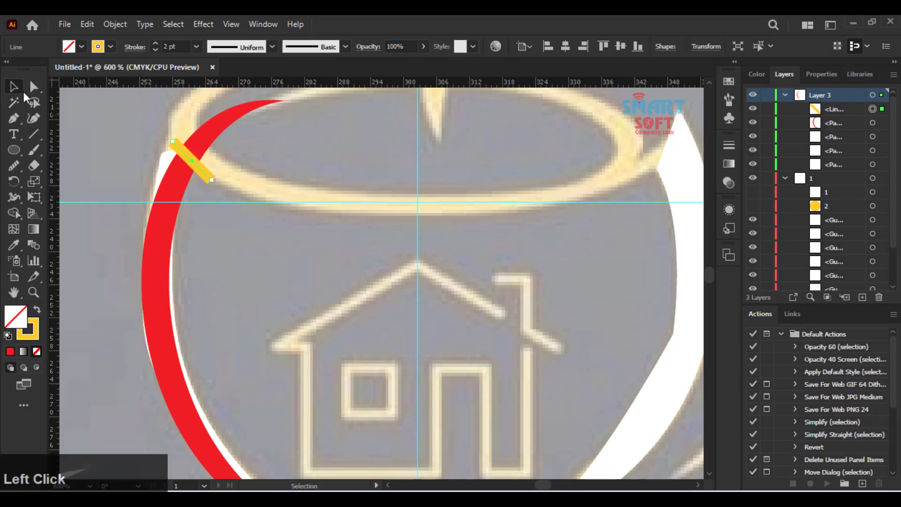
key("space")
left_click_drag(160, 249, 187, 286)
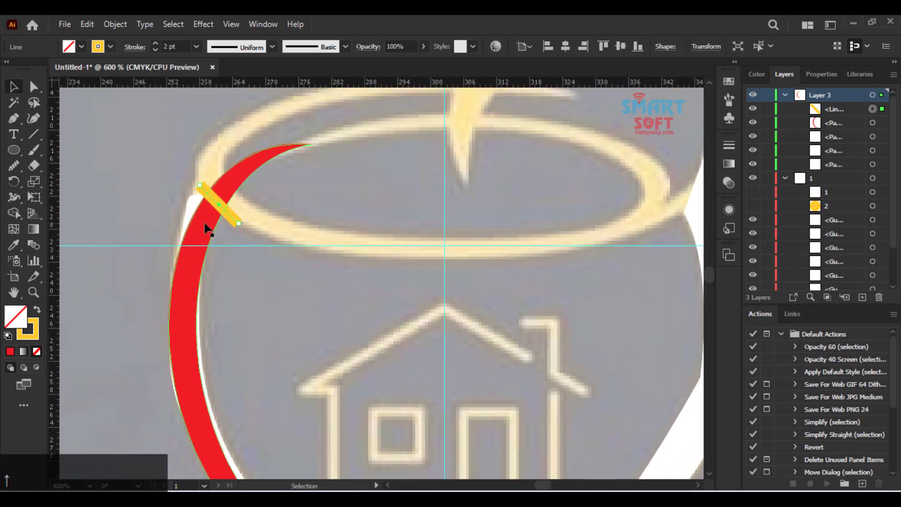
key("Up")
key("Up")
key("Right")
key("Right")
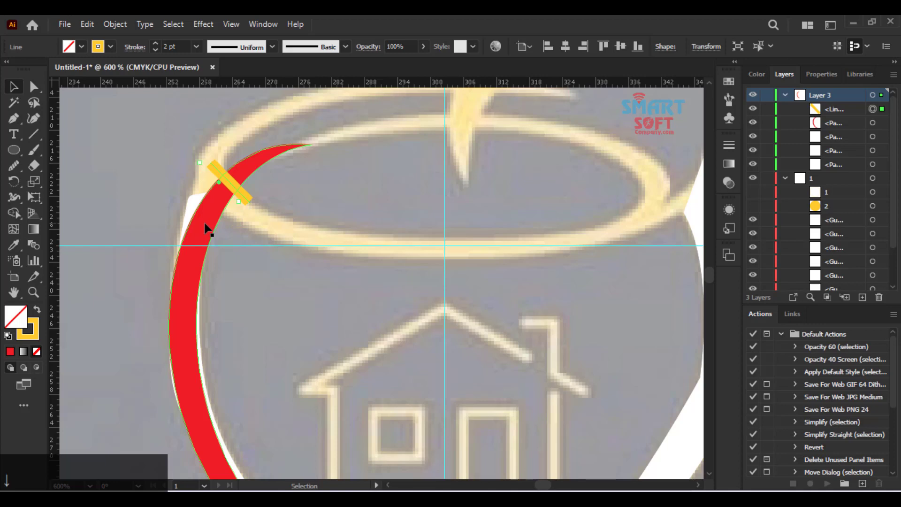
key("Down")
key("Down")
- Cut off the crescent's tip above the line and the line's overhanging ends with the Shape Builder, and delete the leftover line piece
left_click(214, 216, "shift")
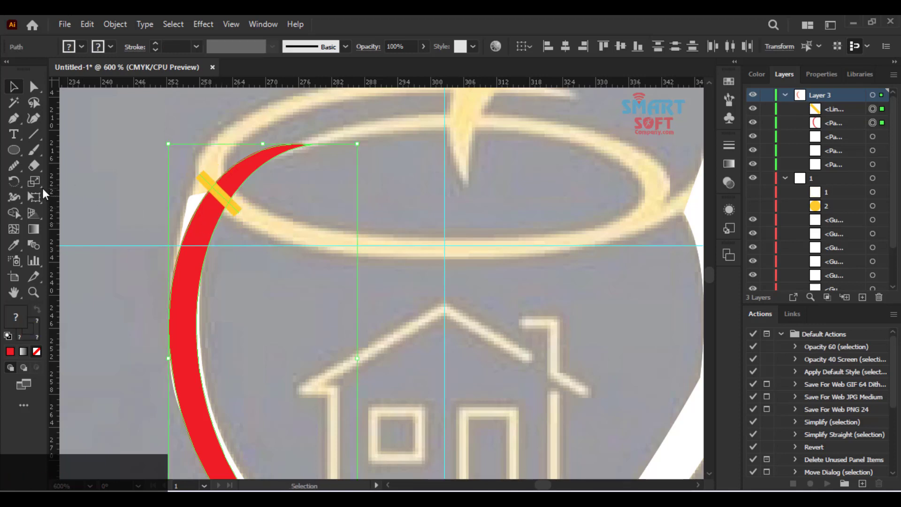
left_click(14, 212)
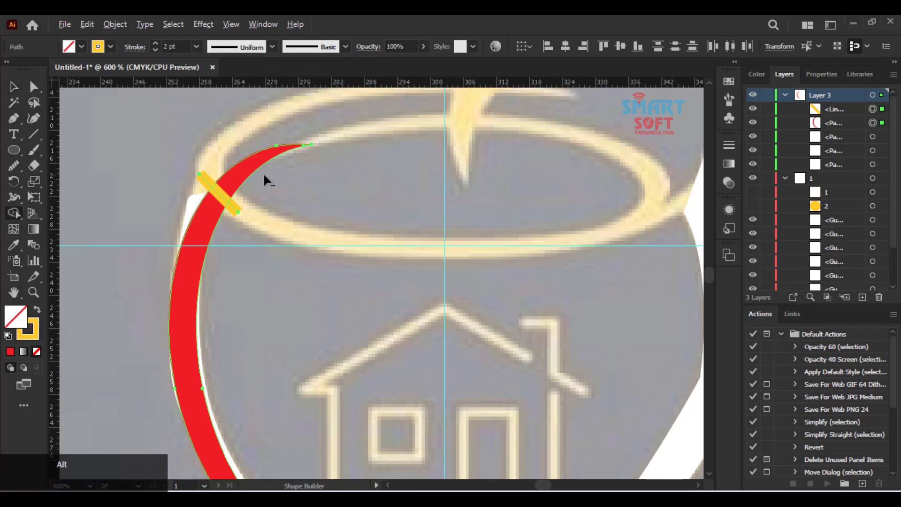
mouse_move(233, 189)
left_mouse_down()
mouse_move(233, 215)
mouse_move(235, 172)
mouse_move(209, 171)
mouse_move(202, 190)
left_mouse_up()
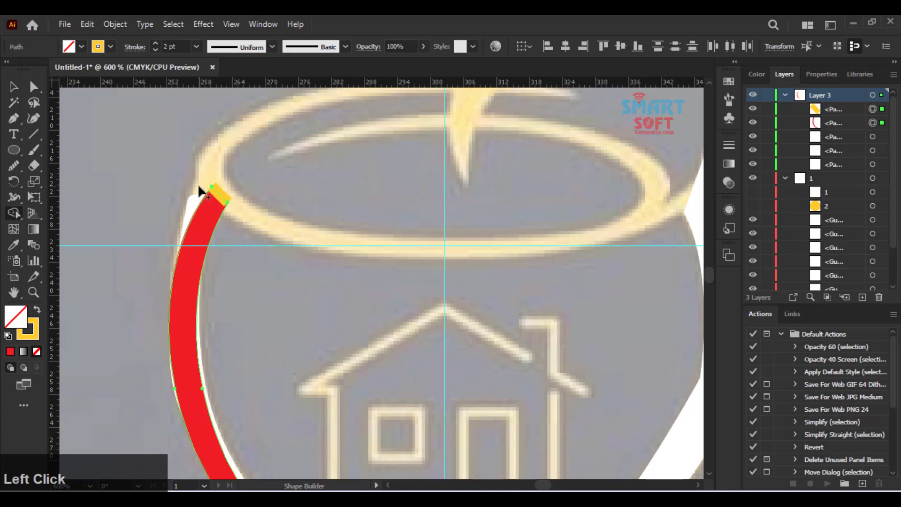
left_click(7, 90)
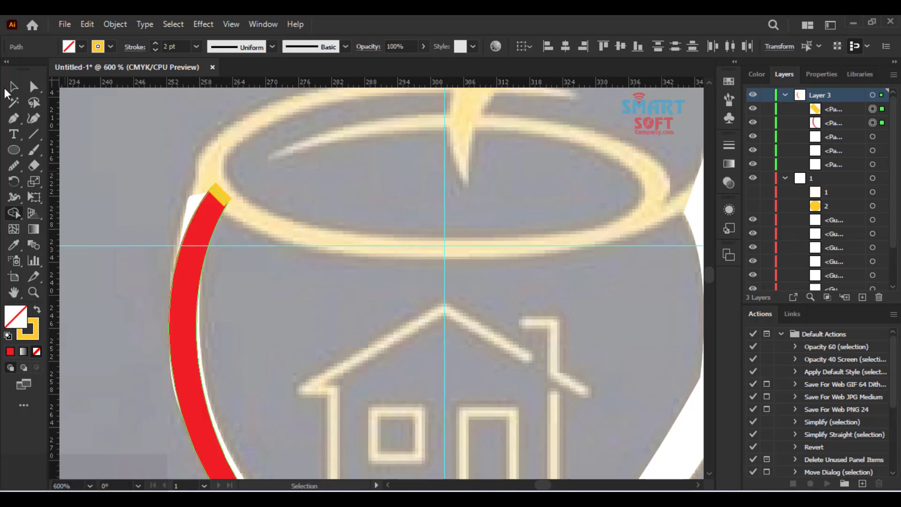
left_click(303, 275)
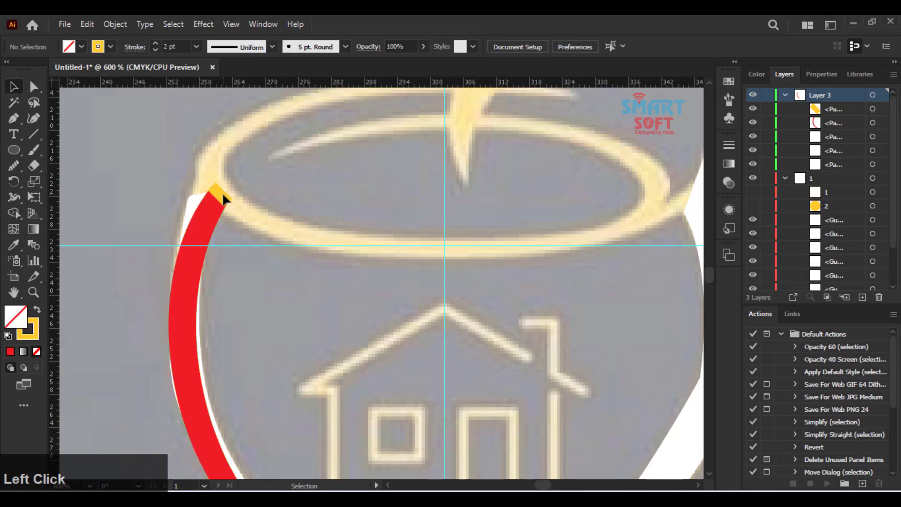
left_click(222, 198)
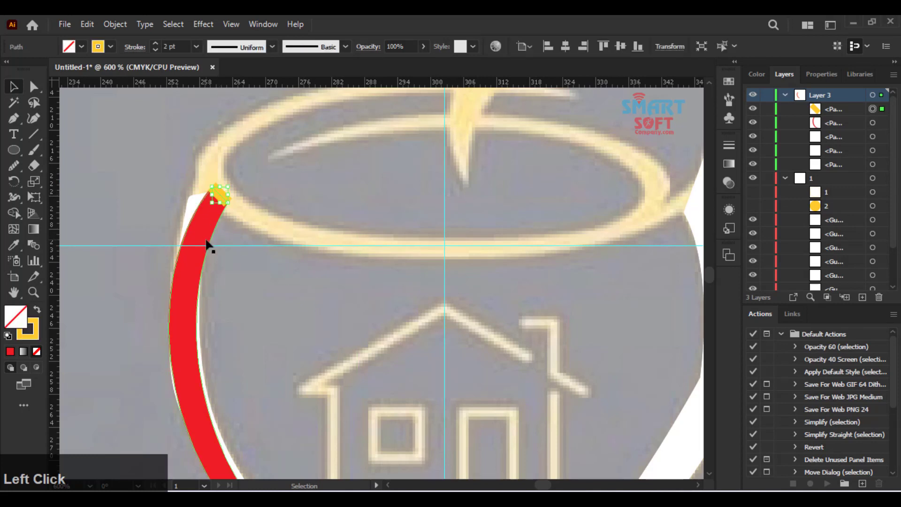
key("Delete")
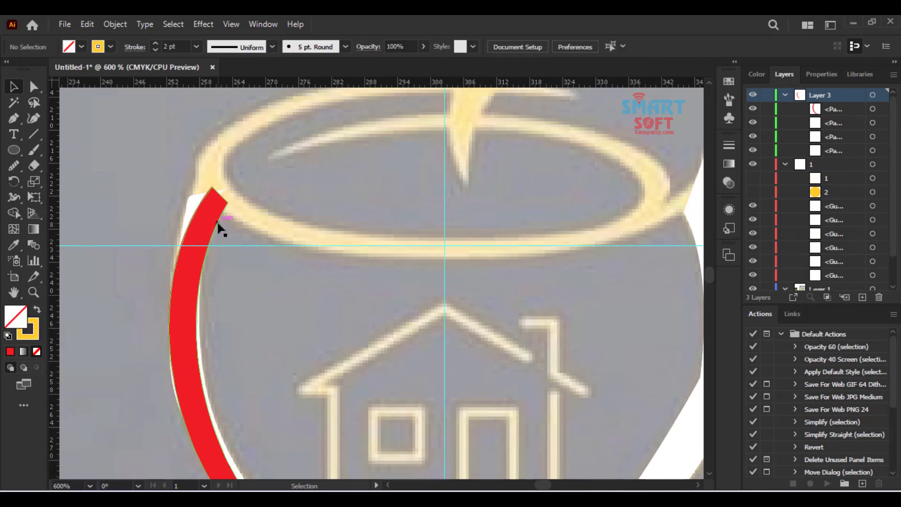
- Duplicate the trimmed red crescent toward the cup's right side and reflect the copy across the vertical axis
left_click_drag(228, 295, 202, 226)
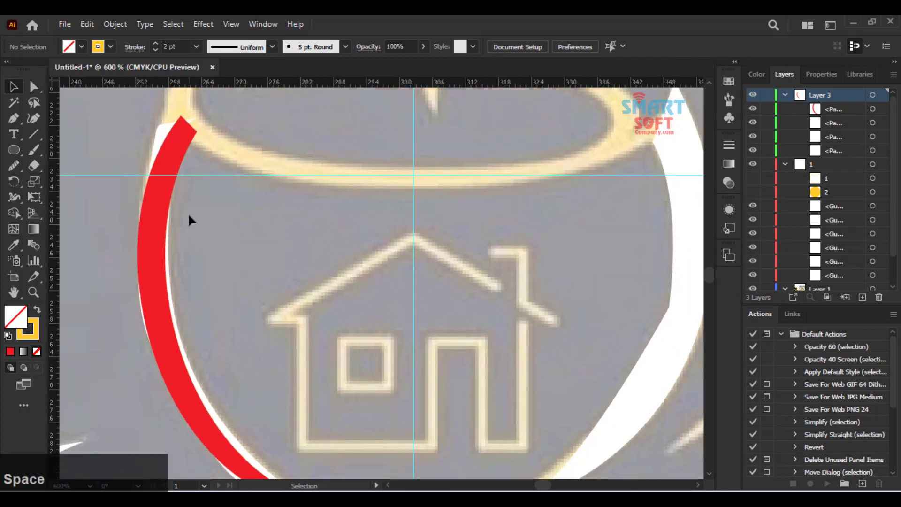
key("ctrl+minus")
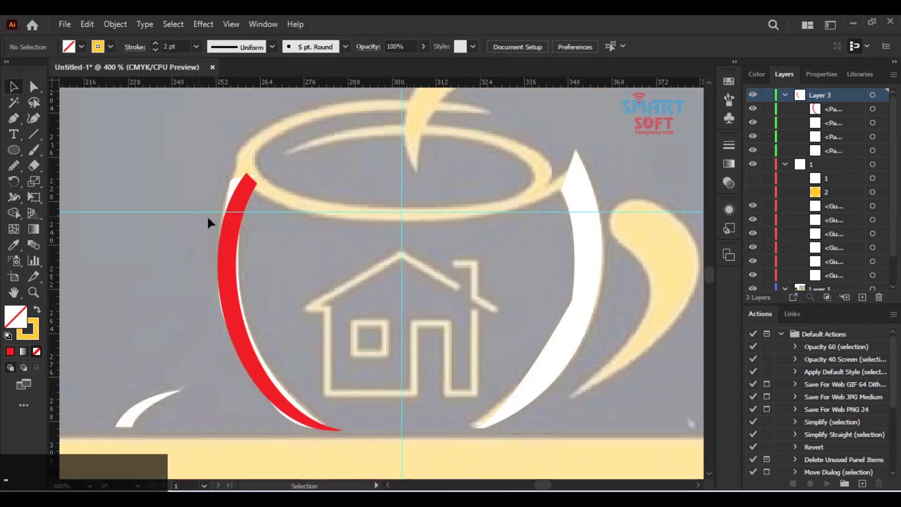
left_click(235, 237)
left_click_drag(233, 236, 454, 255)
right_click(454, 254)
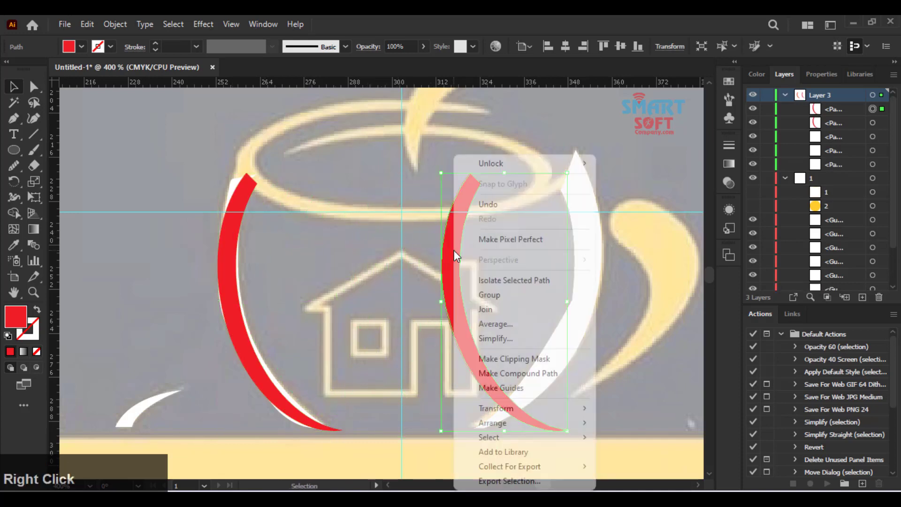
left_click(533, 408)
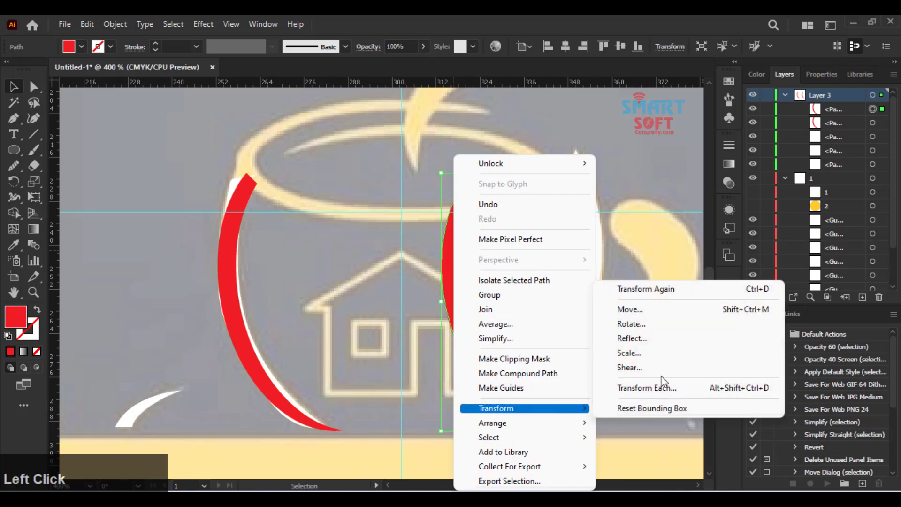
left_click(632, 339)
left_click(590, 341)
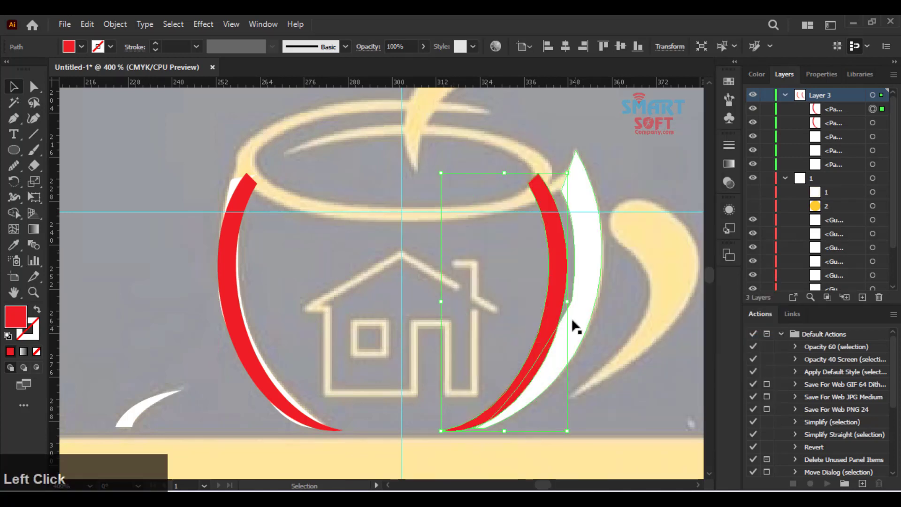
- Move the mirrored crescent right so it lies along the cup's right side with its lower tip at the cup's base
left_click_drag(553, 318, 584, 315)
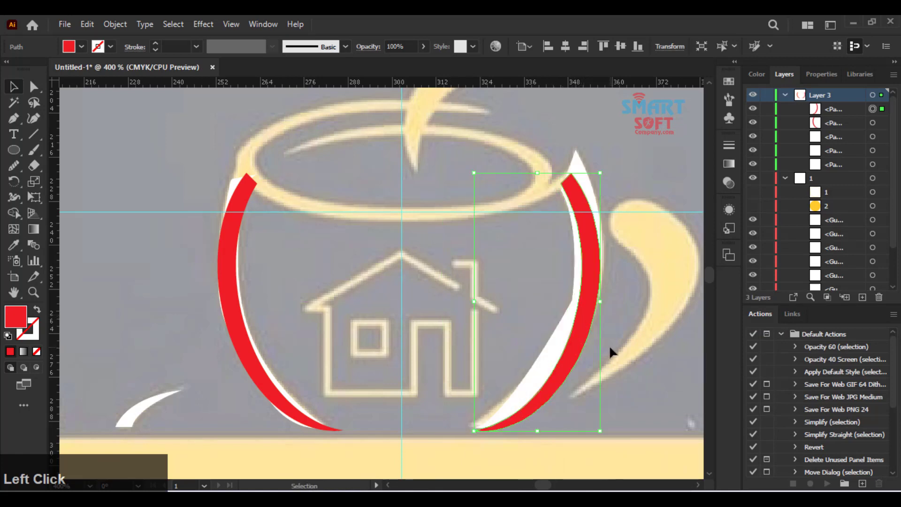
key("Left")
key("Left")
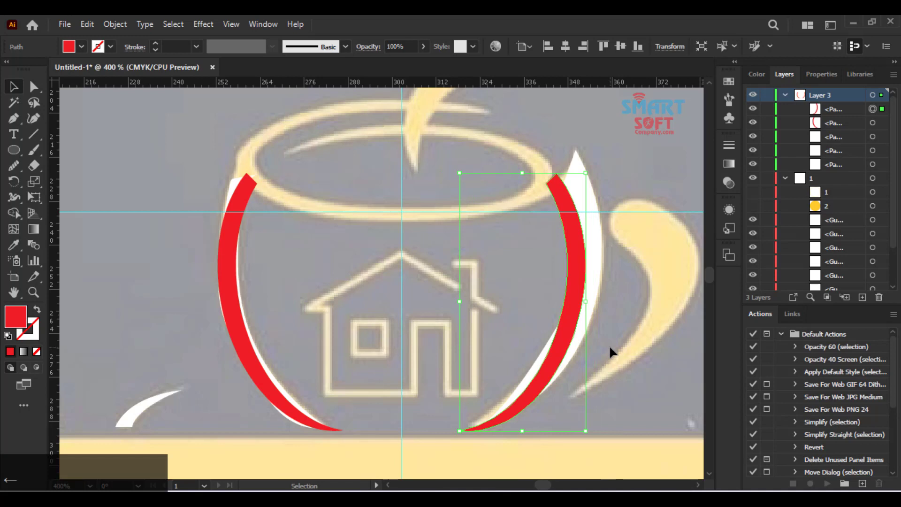
key("Right")
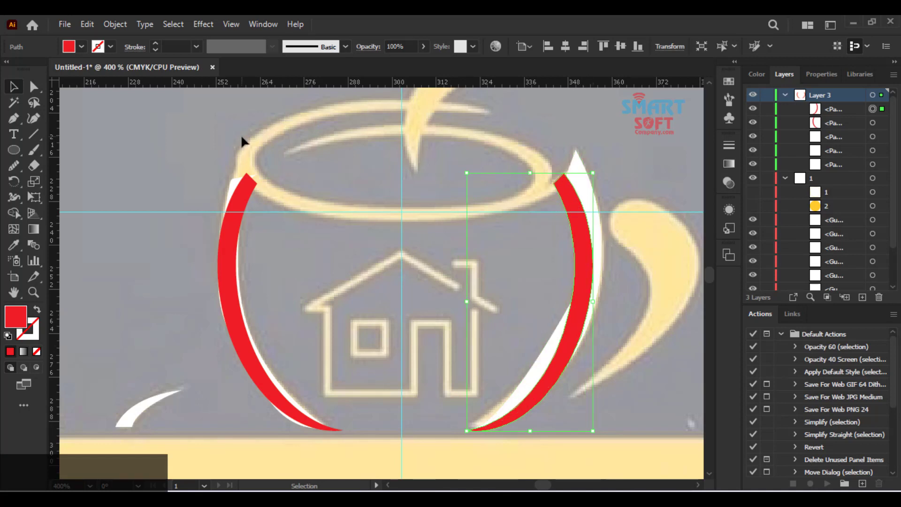
left_click(33, 87)
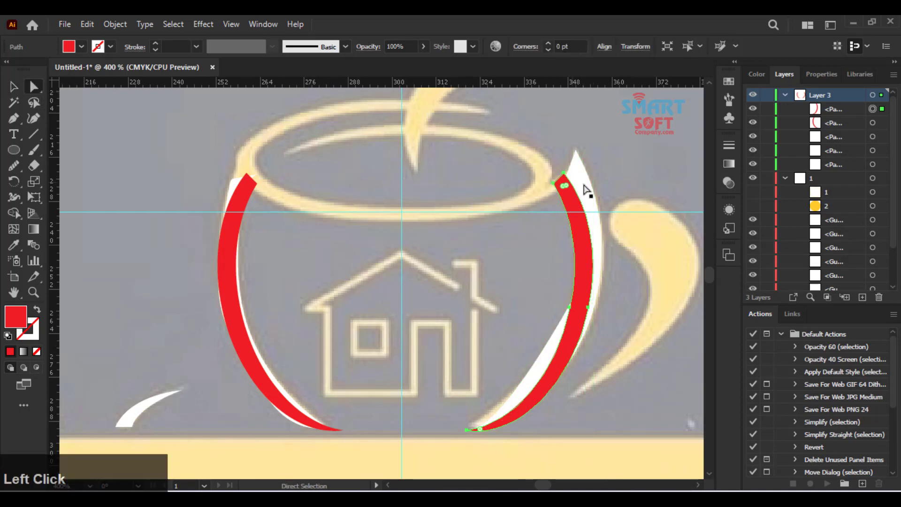
left_click_drag(544, 163, 572, 172)
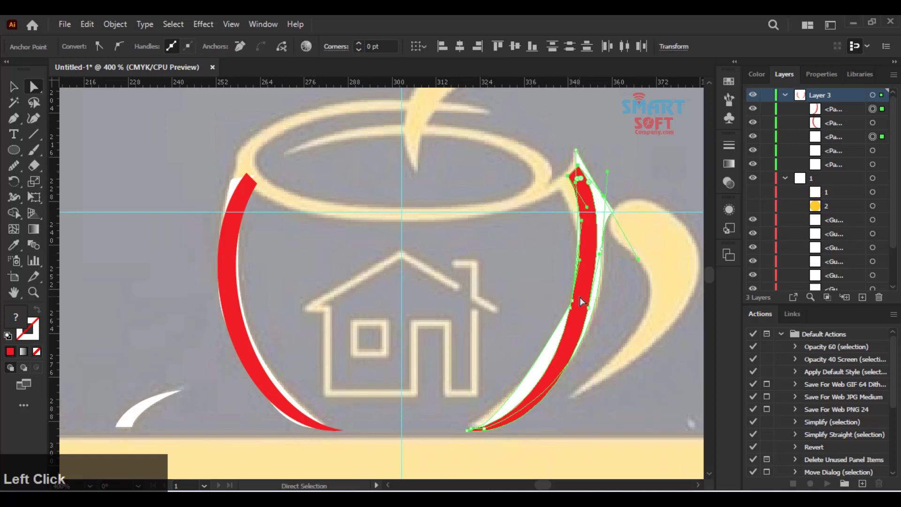
key("ctrl+z")
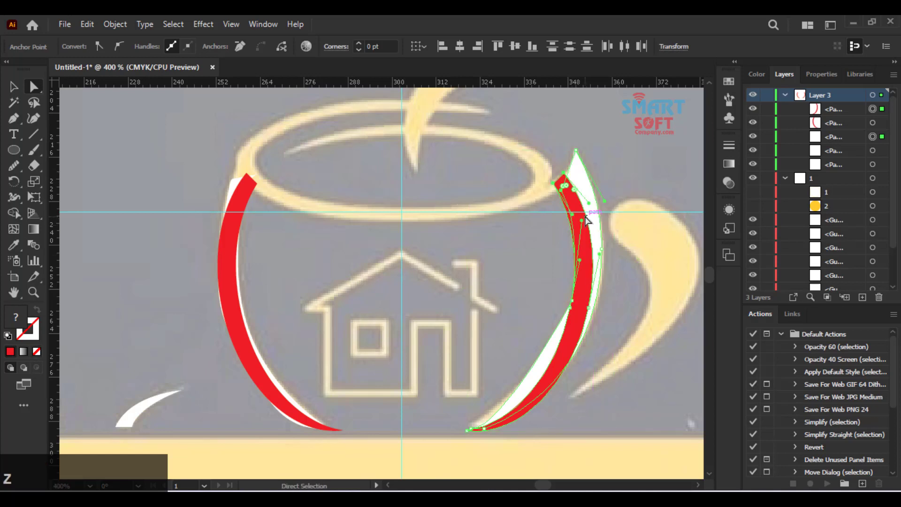
- Delete the white traced shape behind the red crescent on the cup's right side
left_click(544, 235)
left_click(587, 184)
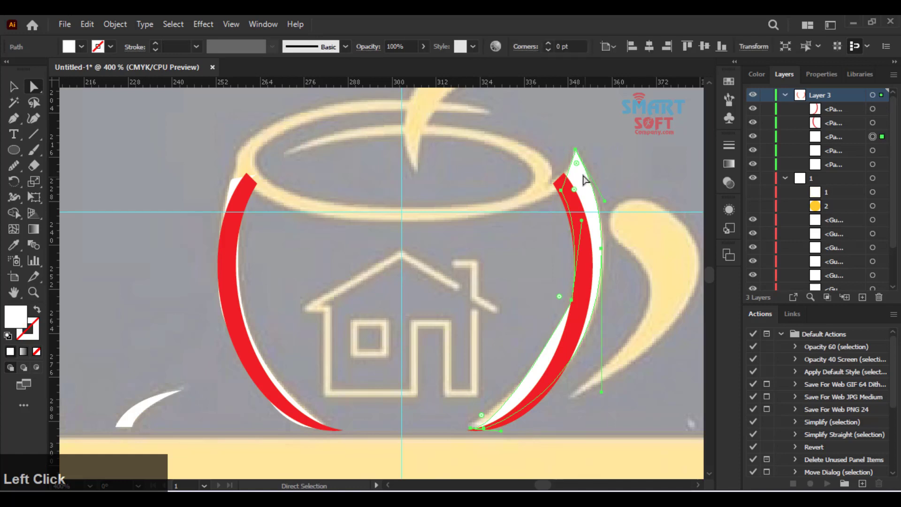
key("Delete")
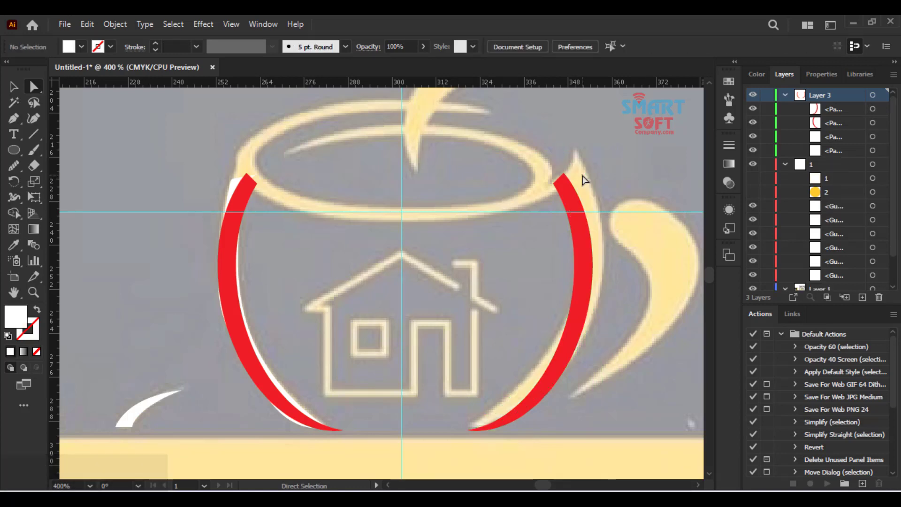
- Shift the two top anchor points of the right crescent slightly up and outward toward the cup's pointed upper corner
key("ctrl")
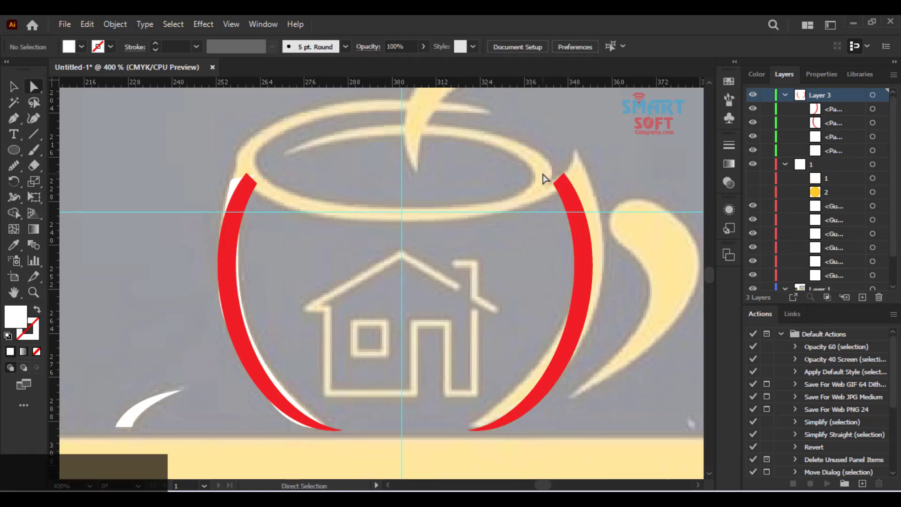
left_click(569, 201)
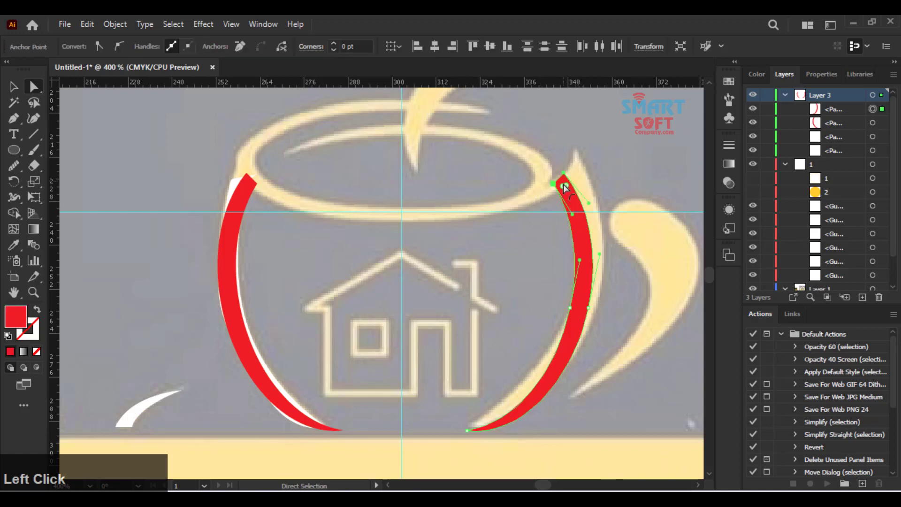
key("ctrl+equal")
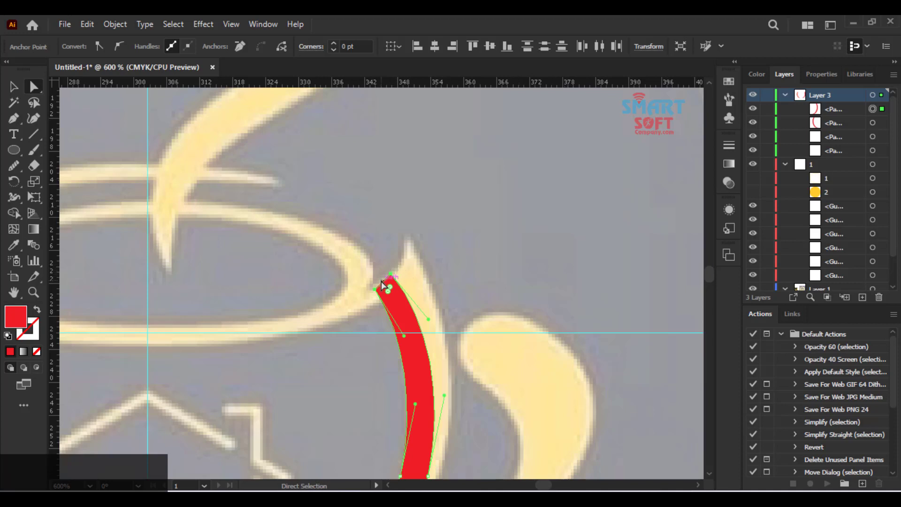
left_click_drag(382, 283, 397, 279)
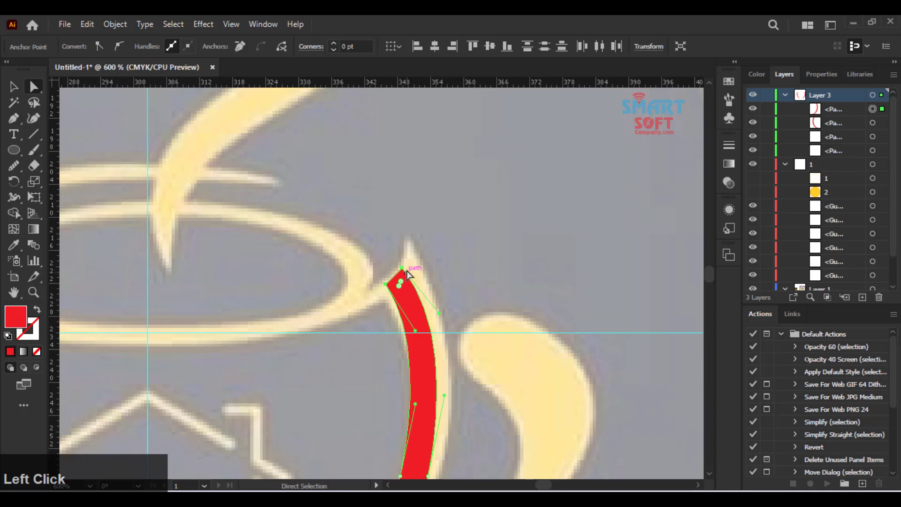
- Move only the right crescent's outer top anchor up to the tip of the cup's pointed upper corner
left_click_drag(402, 266, 410, 242)
key("ctrl+z")
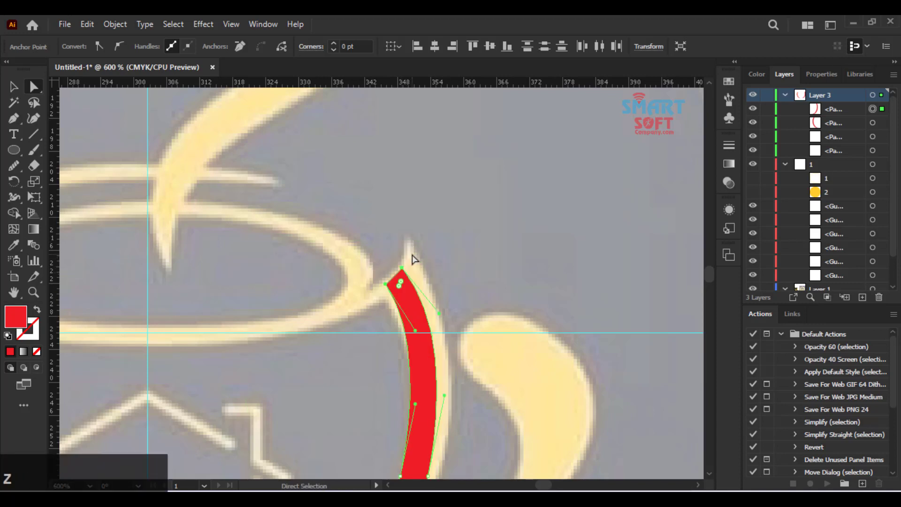
left_click(401, 269)
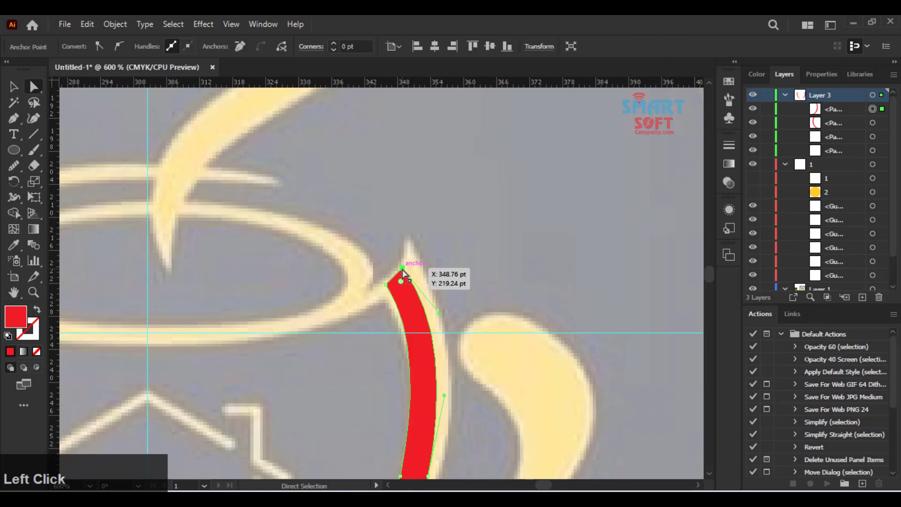
left_click_drag(402, 269, 409, 244)
- Move the right crescent's lower tip anchor slightly up and inward to align with the end of the reference cup's side
key("space")
left_click_drag(445, 324, 398, 182)
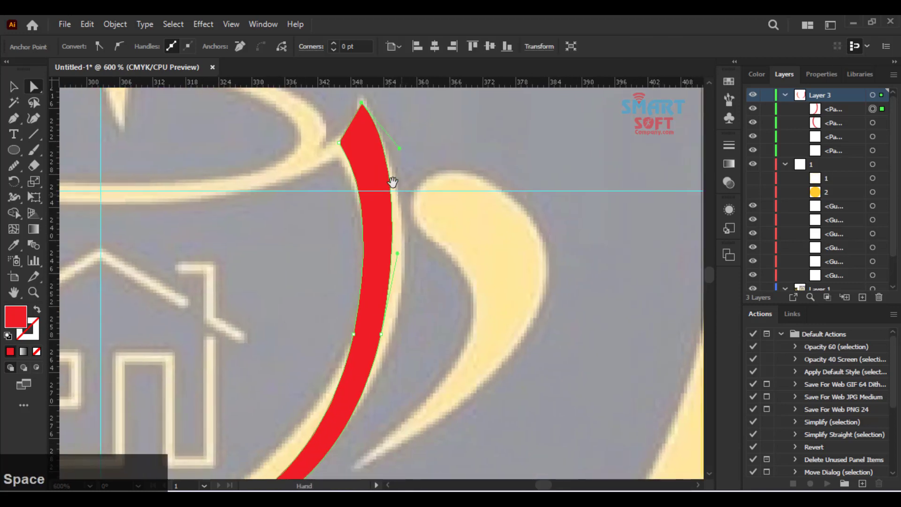
scroll(402, 328, "down", 4)
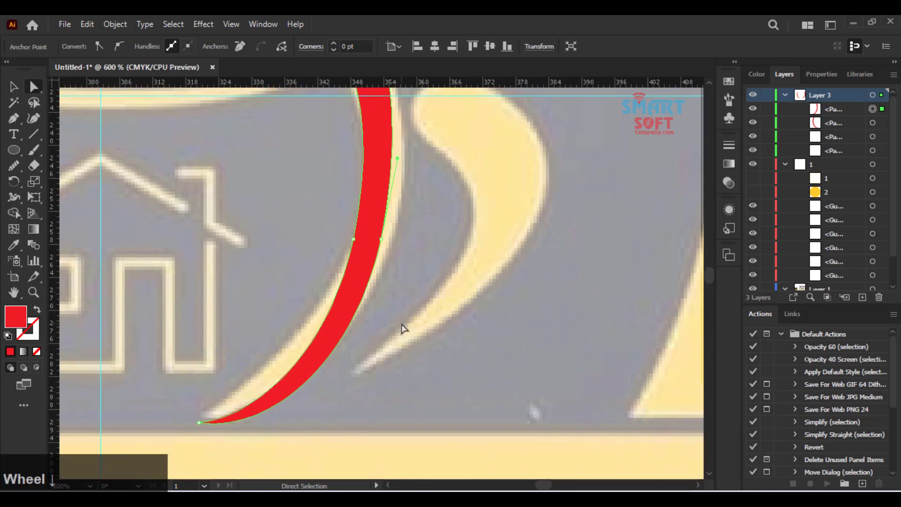
key("space")
left_click_drag(402, 328, 548, 292)
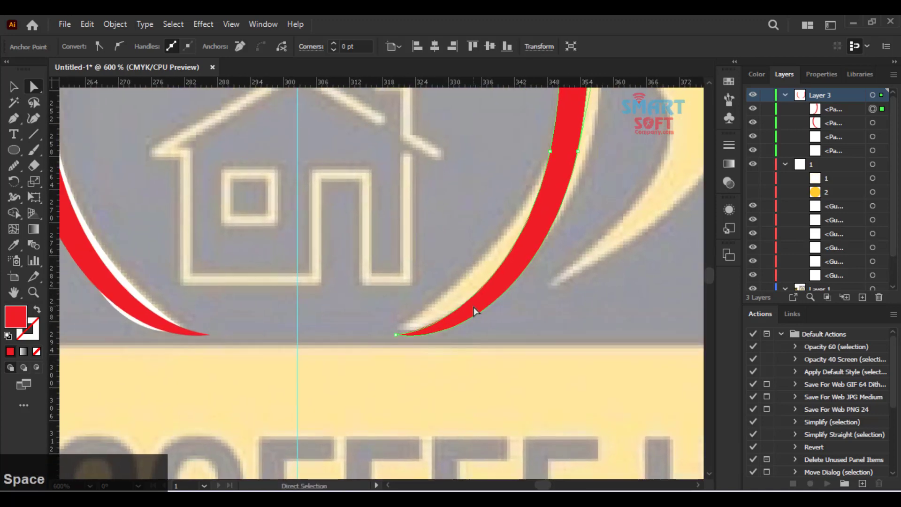
left_click(397, 336)
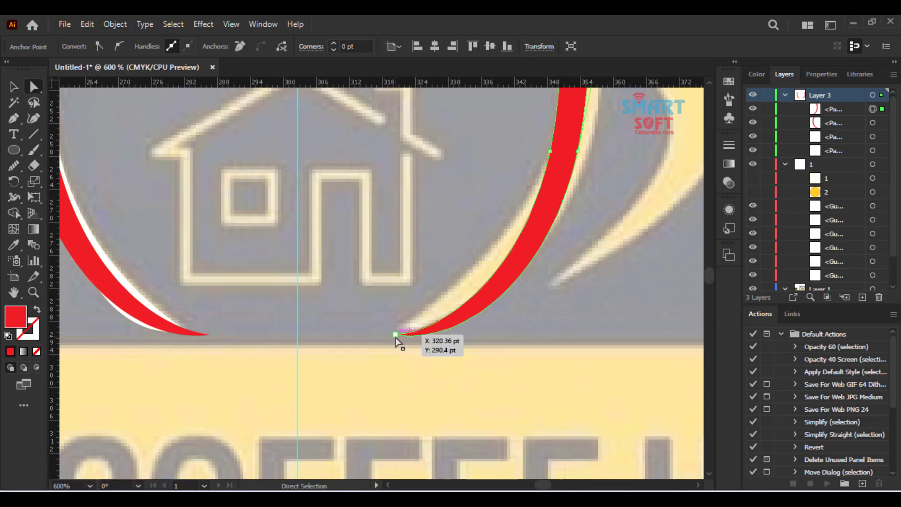
left_click_drag(395, 336, 386, 330)
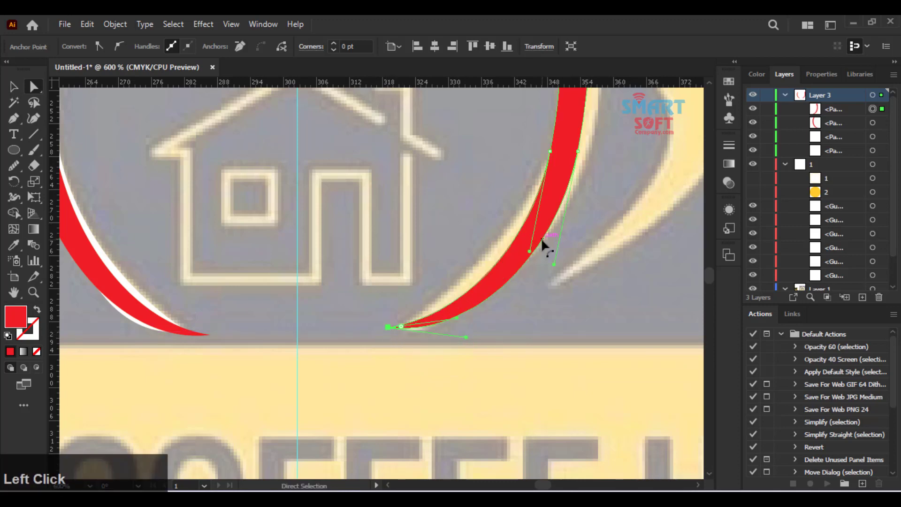
- Delete the white traced shape behind the red crescent on the cup's left side
scroll(541, 237, "up", 5)
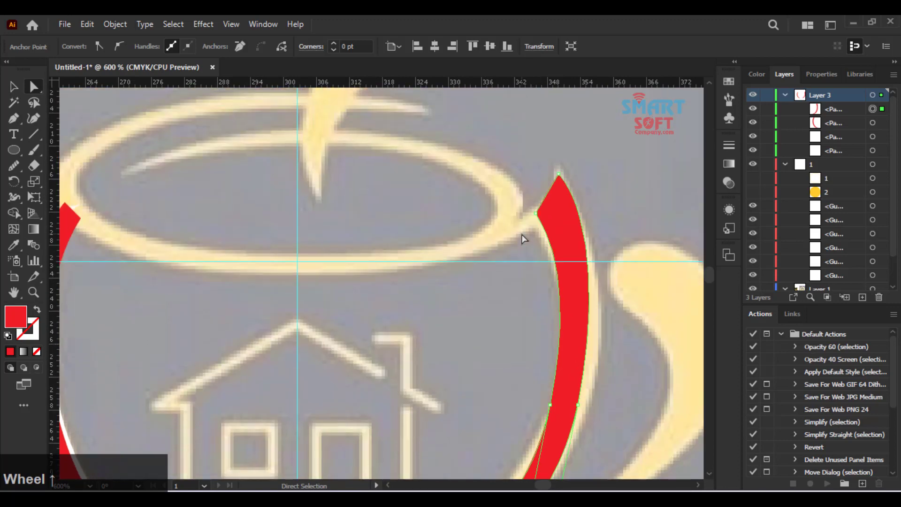
scroll(524, 239, "down", 4)
scroll(524, 239, "down", 2)
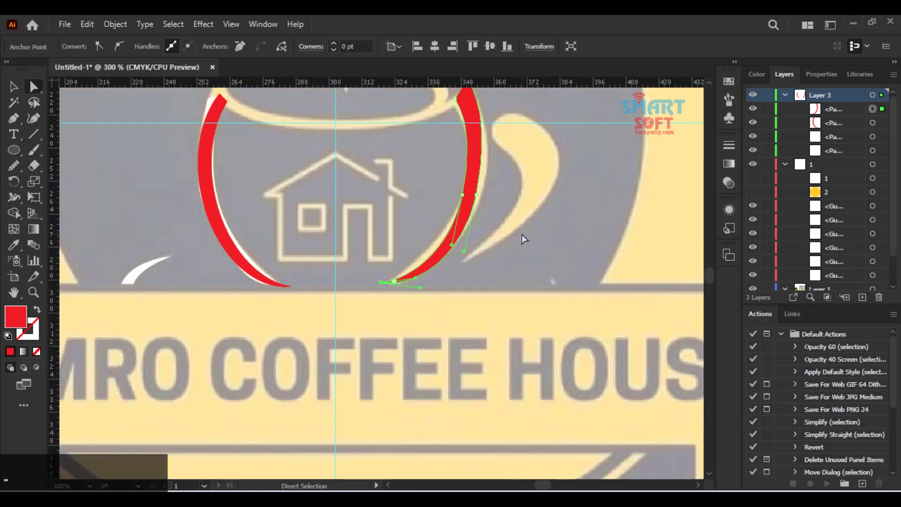
left_click(16, 86)
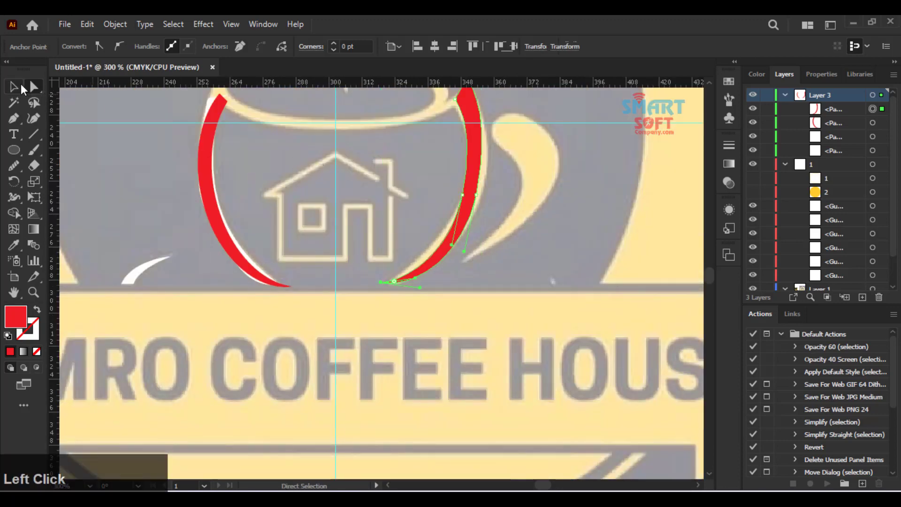
scroll(194, 170, "up", 2)
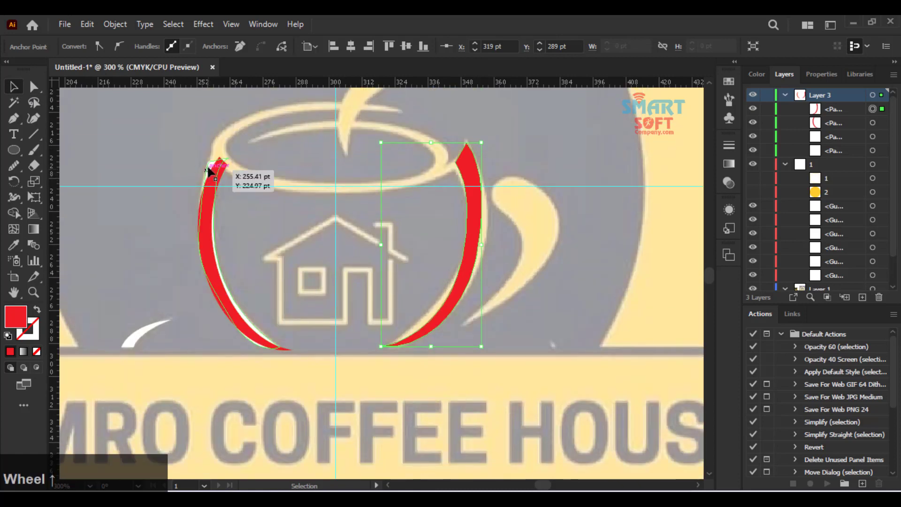
left_click(208, 168)
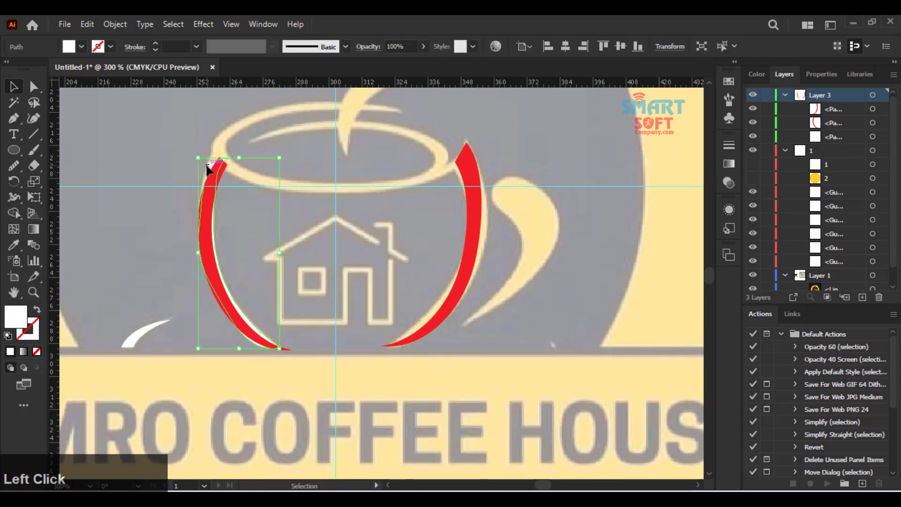
key("Delete")
scroll(297, 230, "up", 1)
scroll(298, 233, "up", 1)
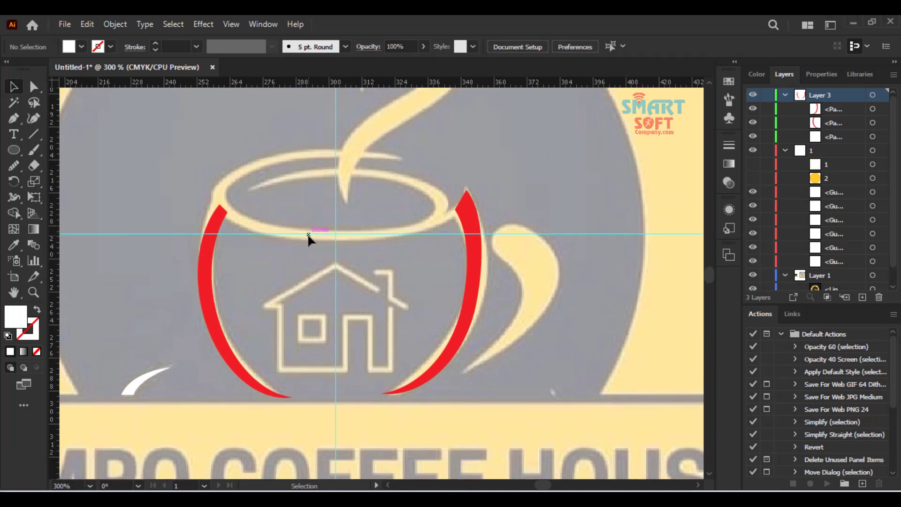
- Activate the Pen tool near the cup's handle and set a 1 pt black stroke for new paths
key("ctrl+plus")
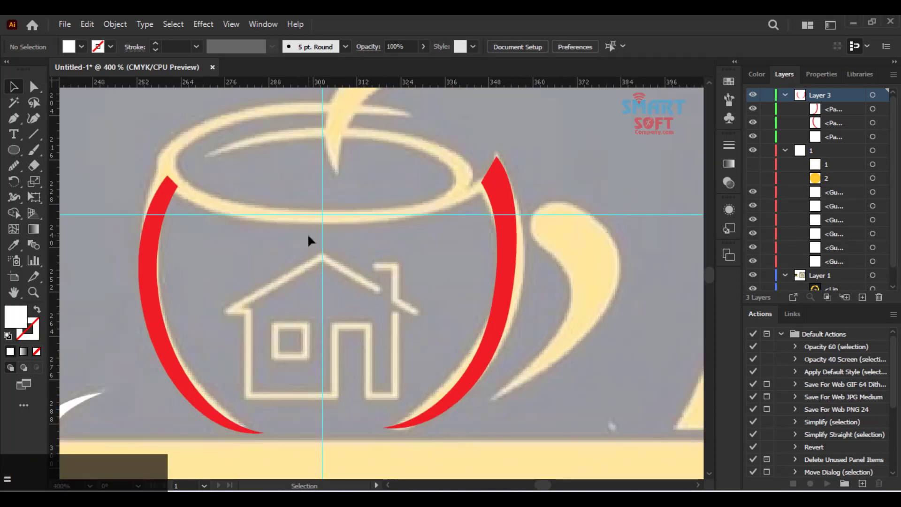
key("space")
left_click_drag(407, 246, 302, 233)
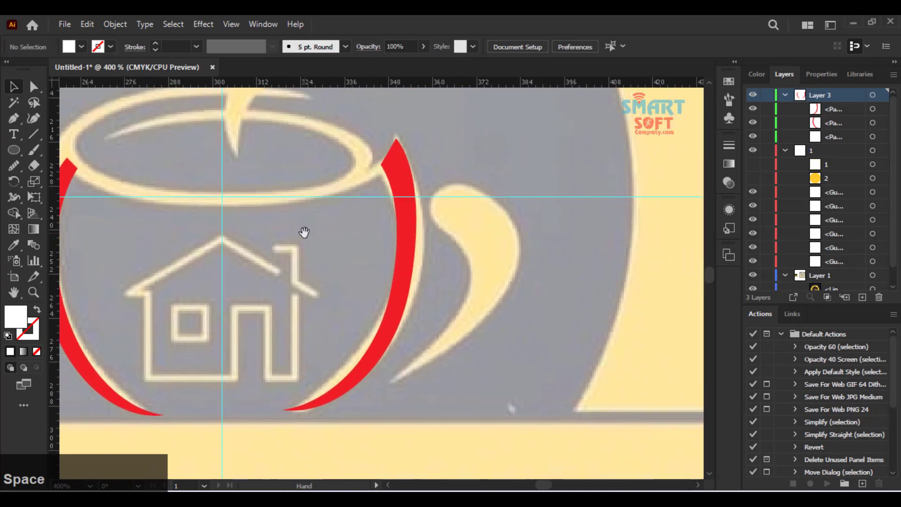
key("p")
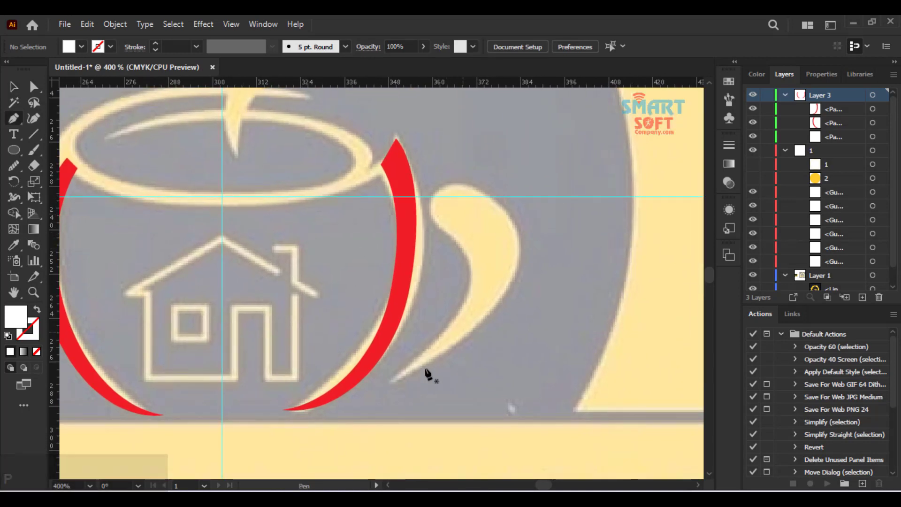
left_click(389, 383)
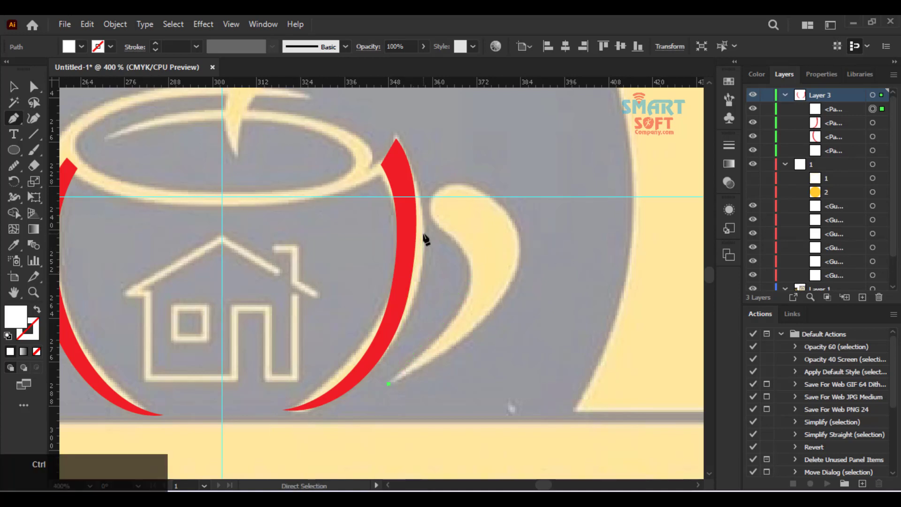
key("ctrl+z")
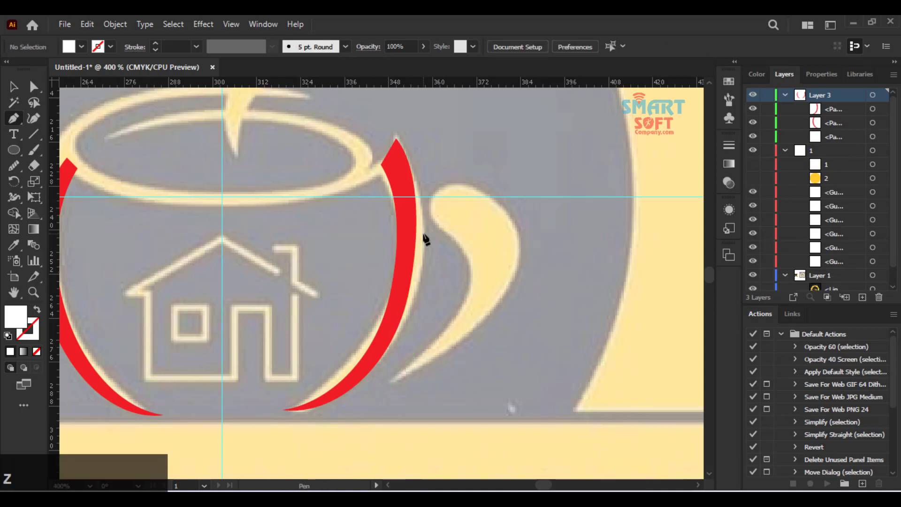
left_click(35, 351)
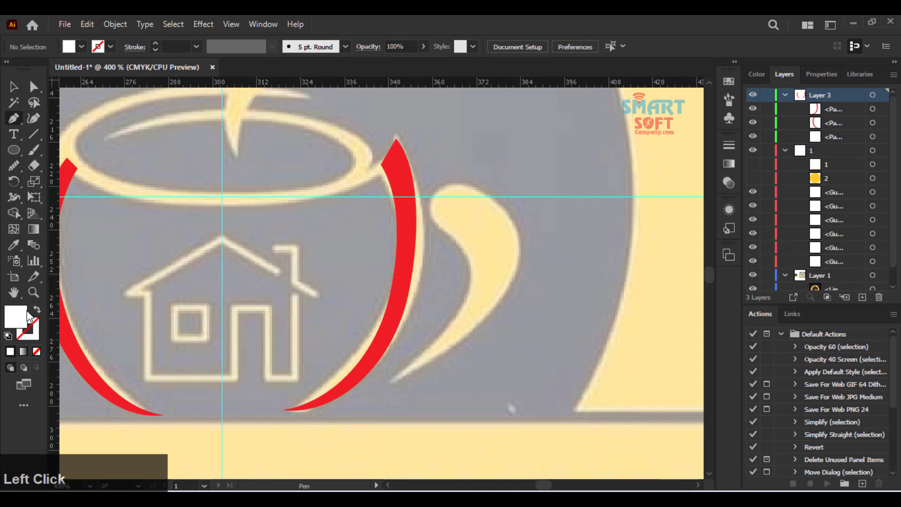
double_click(41, 333)
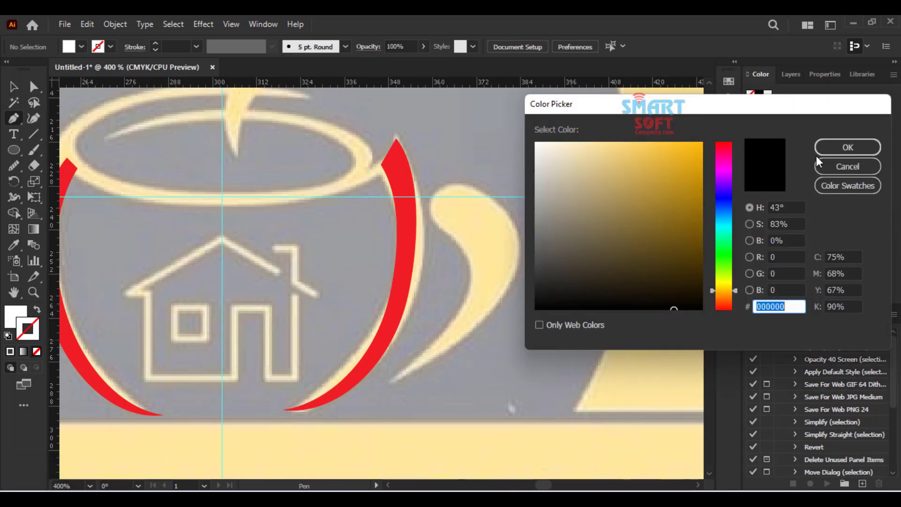
left_click(827, 147)
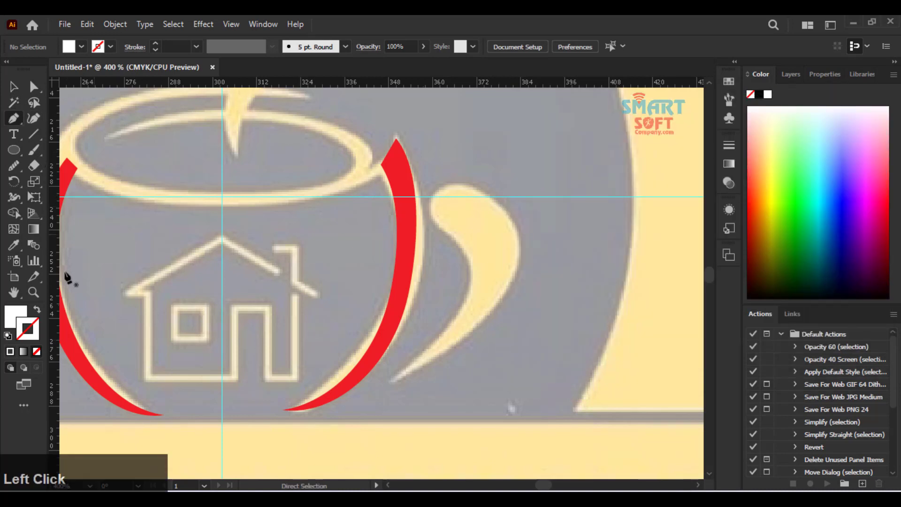
left_click(112, 47)
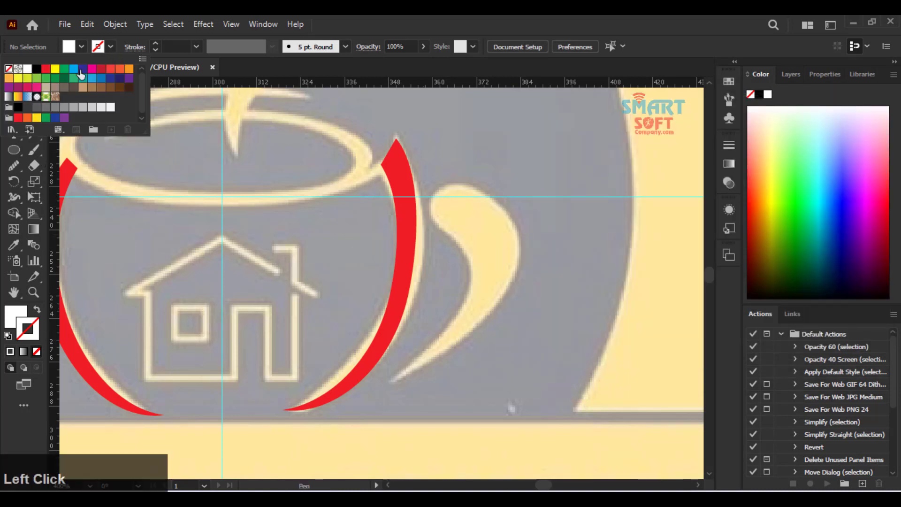
left_click(37, 78)
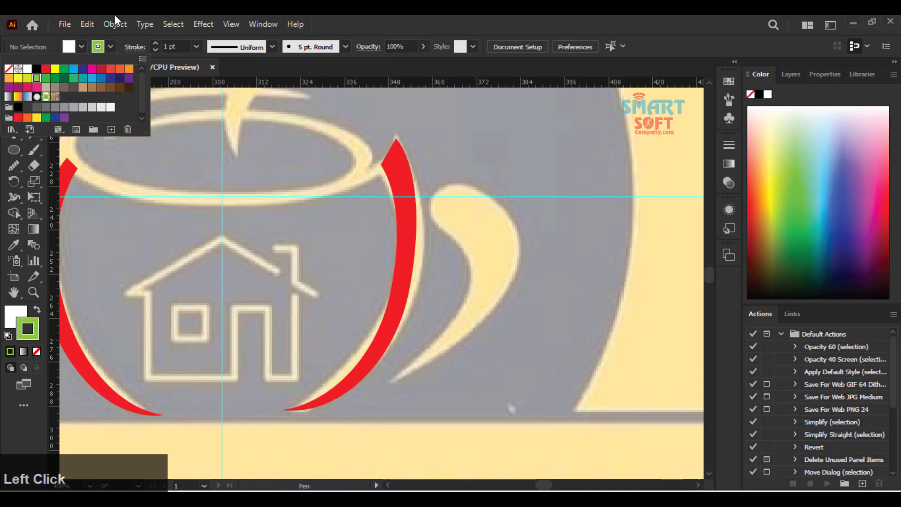
left_click(37, 69)
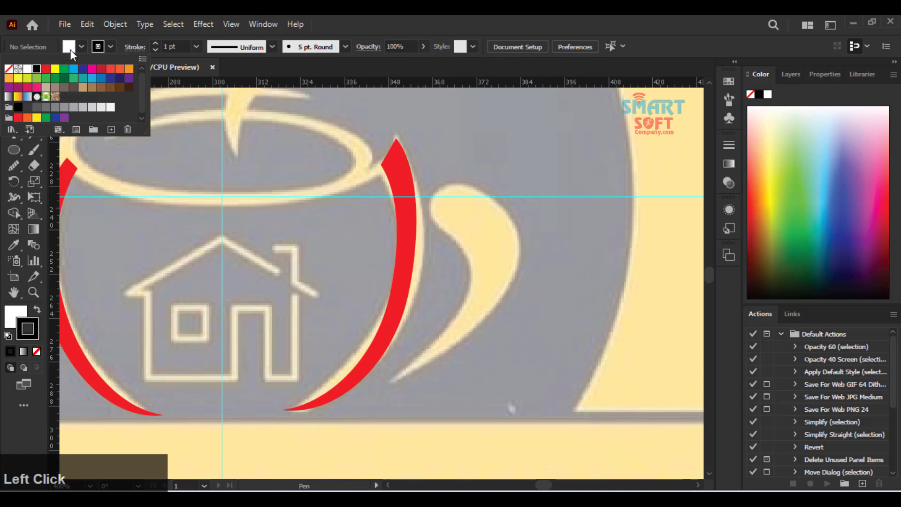
- Set the fill for new paths to none
left_click(70, 49)
left_click(79, 46)
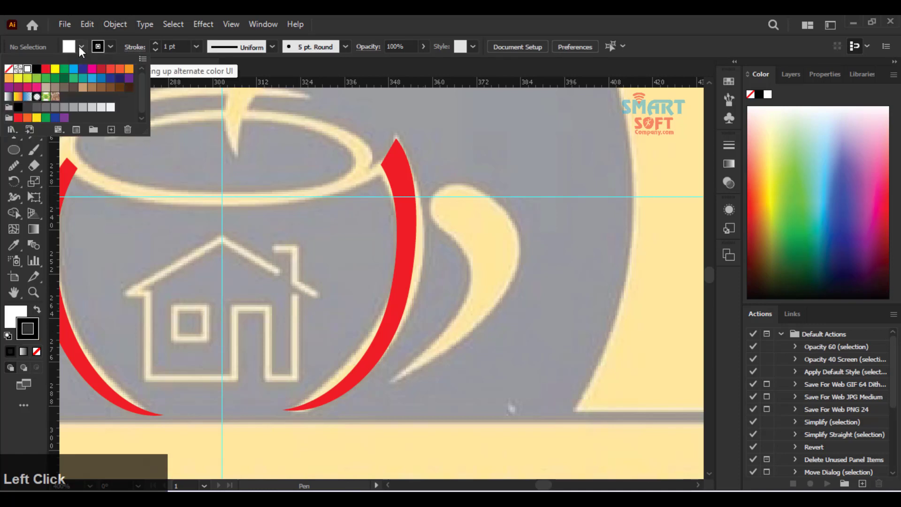
left_click(9, 69)
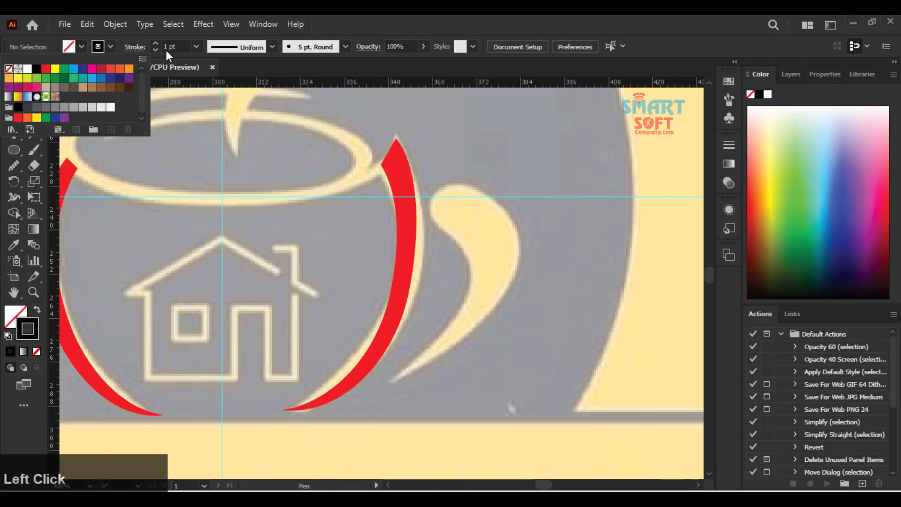
left_click(642, 25)
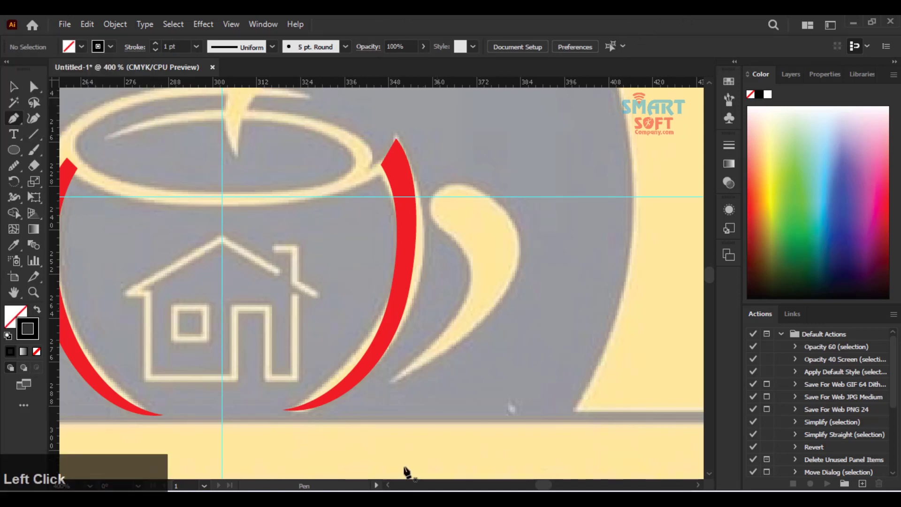
- Trace the cup's comma-shaped handle with the Pen tool as a closed curved outline, starting and ending at its lower pointed tip
left_click(394, 382)
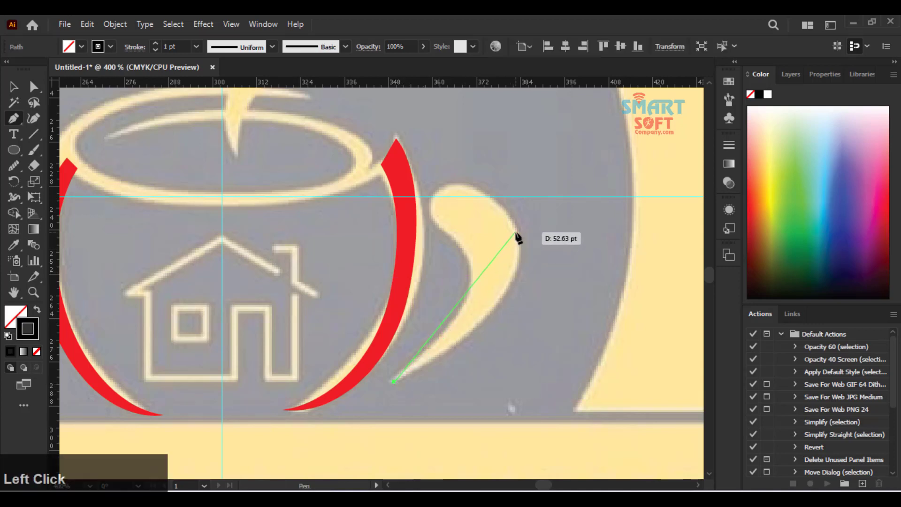
left_click_drag(516, 233, 498, 144)
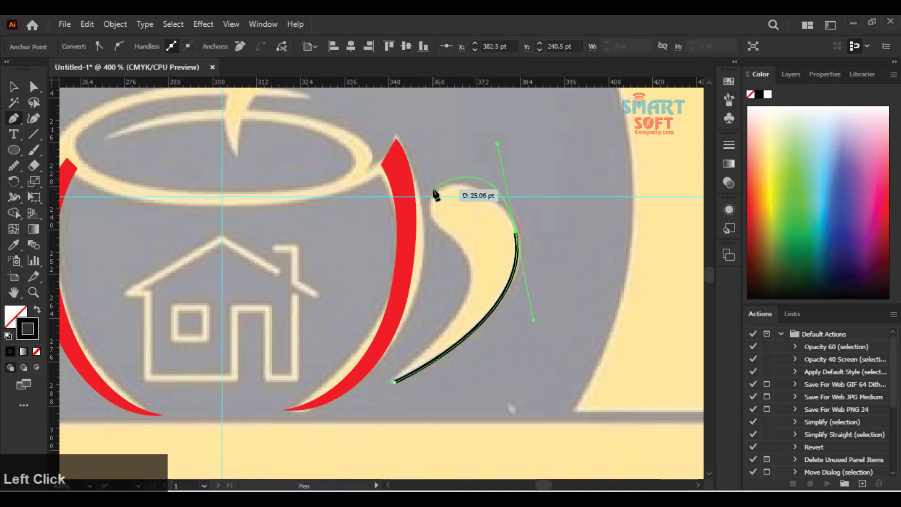
left_click(516, 233)
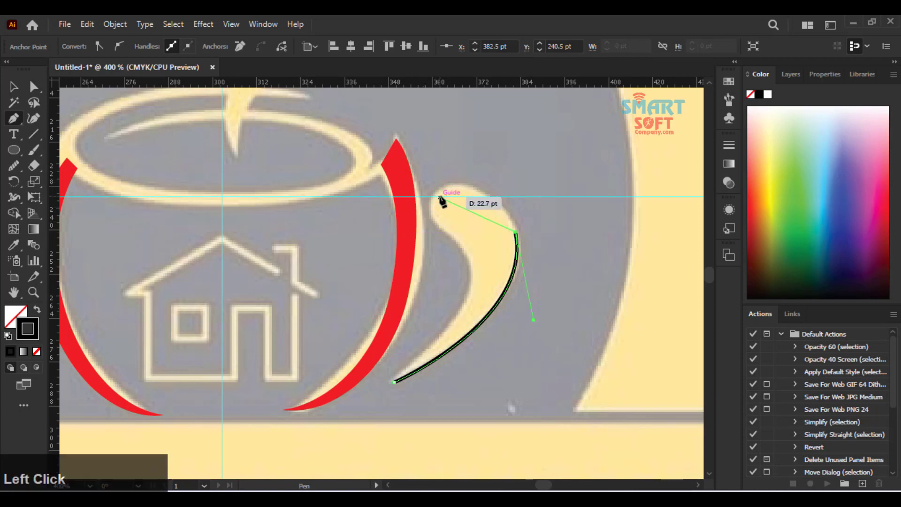
left_click_drag(441, 189, 393, 201)
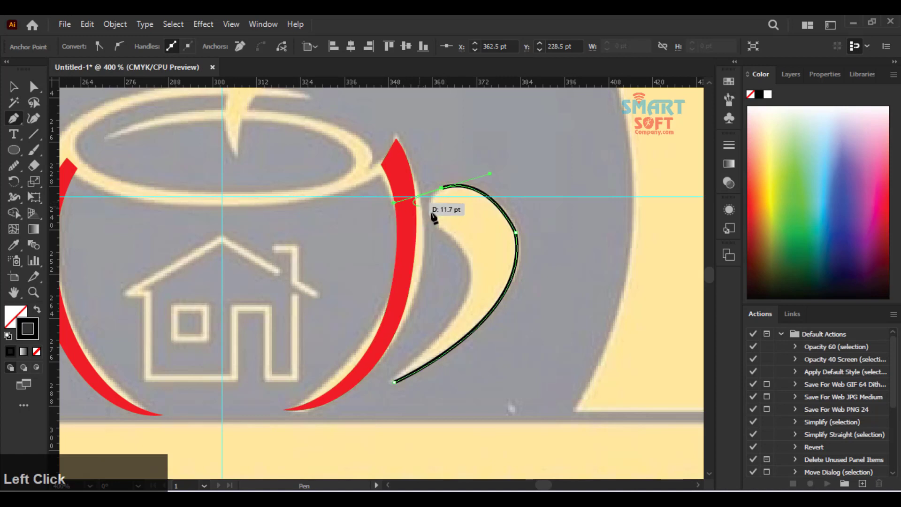
left_click(441, 189)
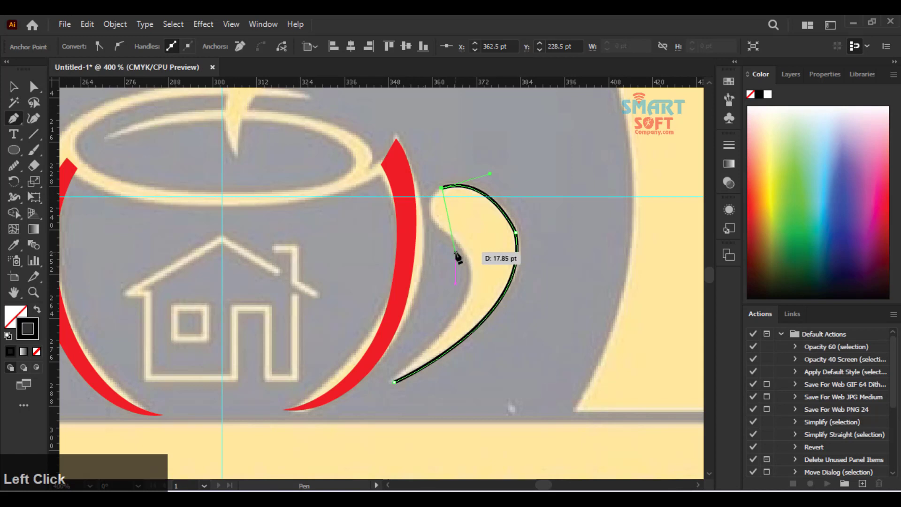
left_click_drag(461, 247, 516, 284)
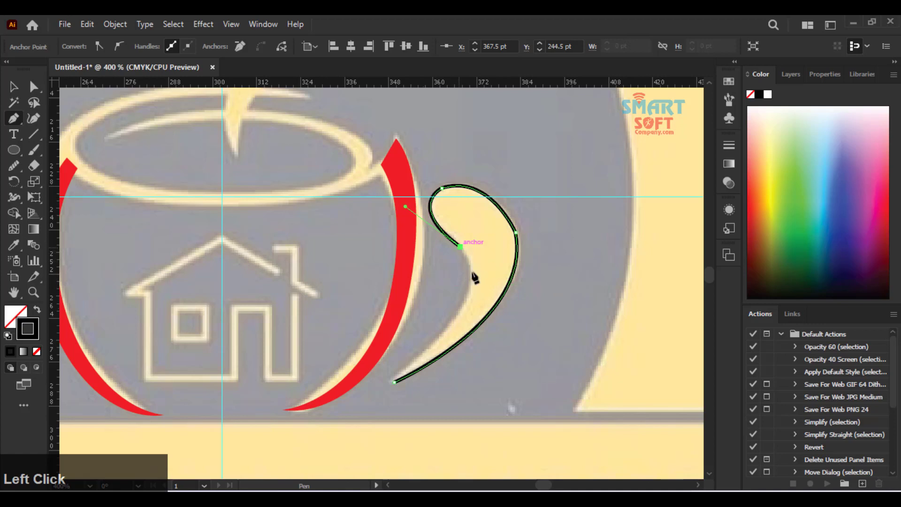
left_click_drag(461, 247, 458, 368)
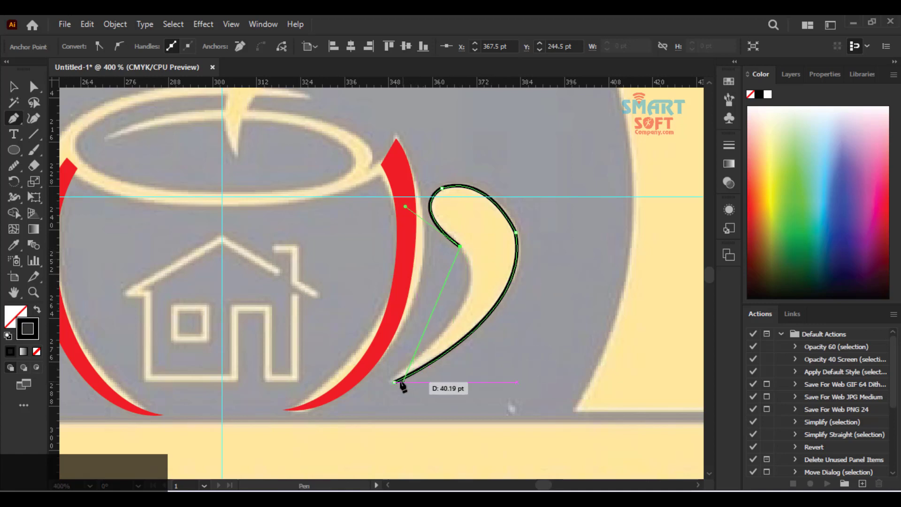
left_click_drag(395, 383, 364, 381)
left_click_drag(334, 423, 277, 405)
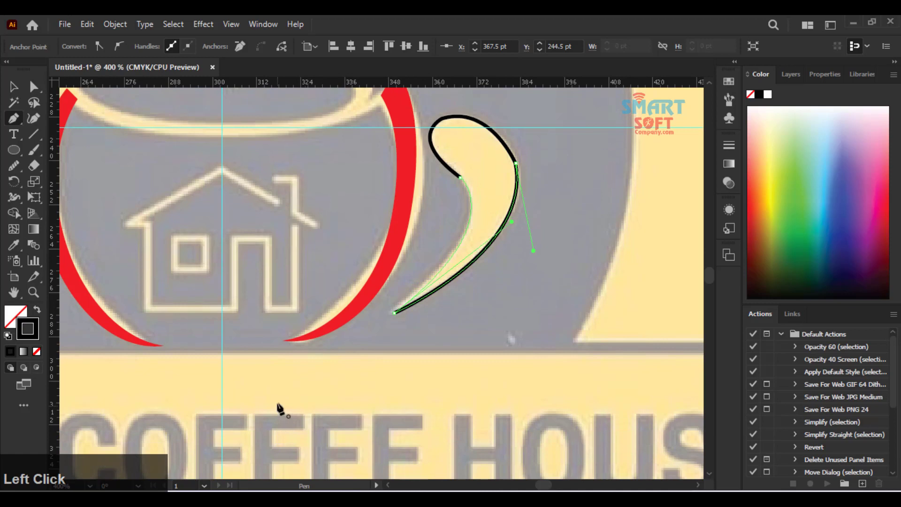
- Give the traced handle outline no stroke and a solid white fill (#ffffff)
left_click(39, 308)
double_click(14, 317)
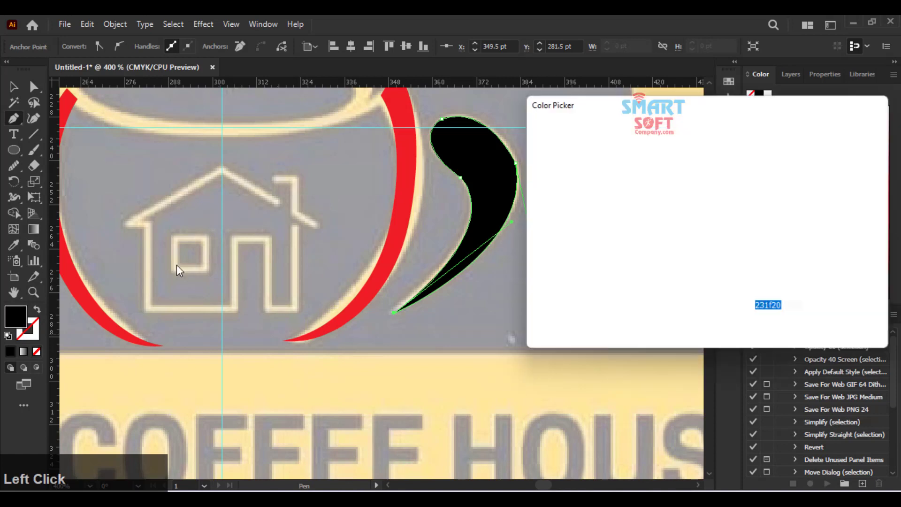
left_click_drag(557, 170, 551, 290)
left_click_drag(494, 121, 524, 139)
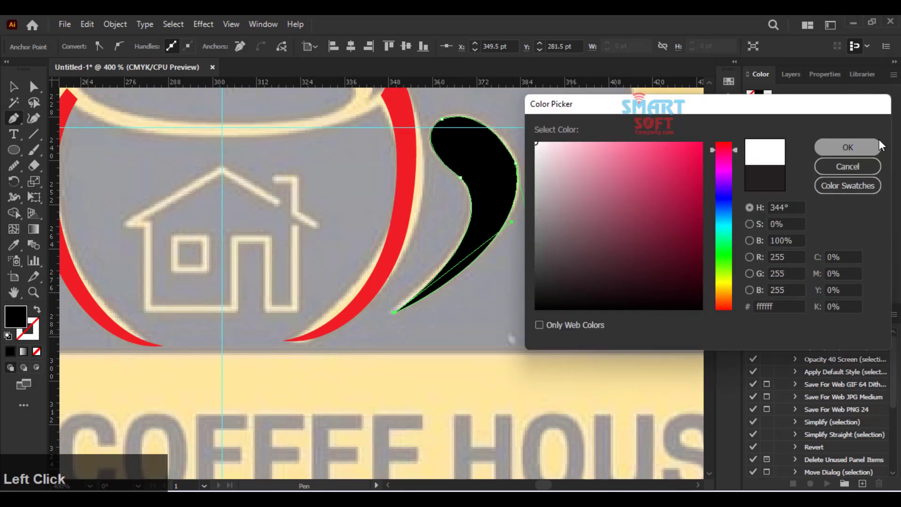
left_click(847, 147)
left_click(14, 86)
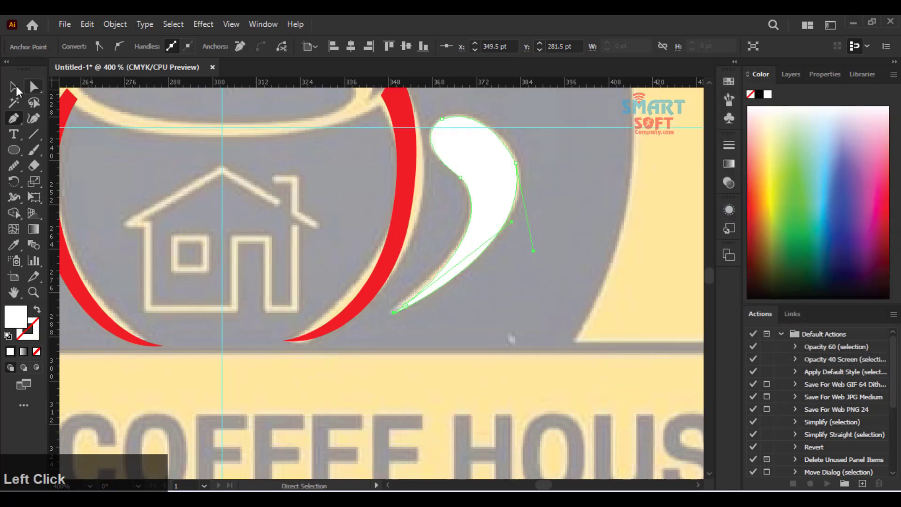
- Change the fill of both red crescents on the cup's sides to white
left_click(796, 70)
key("space")
left_click_drag(483, 122, 601, 278)
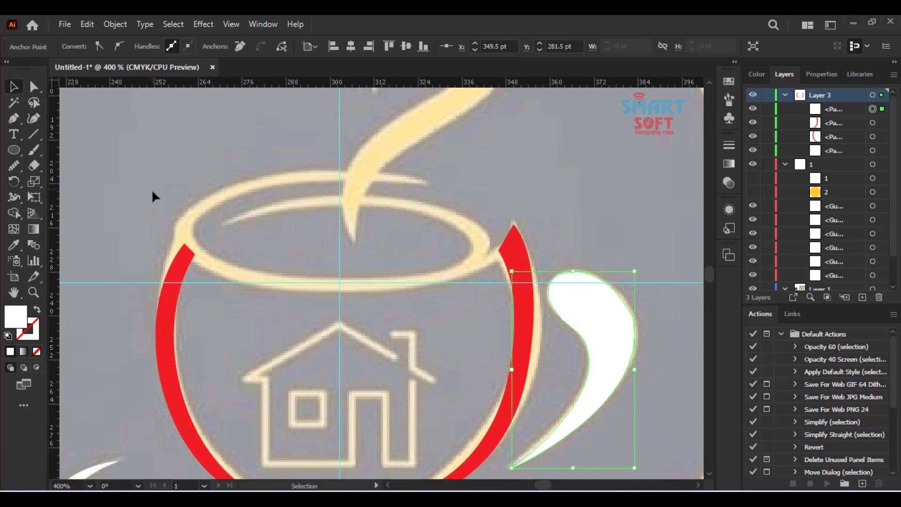
left_click(318, 312)
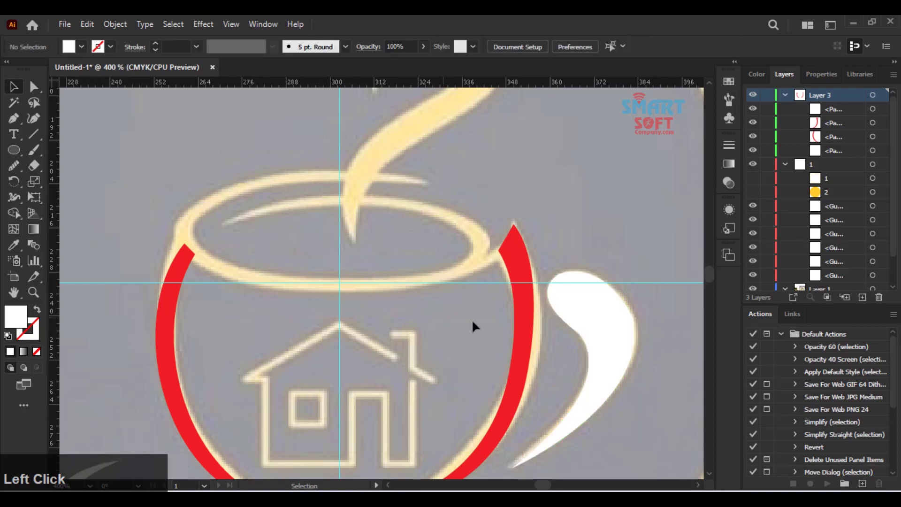
left_click(516, 339)
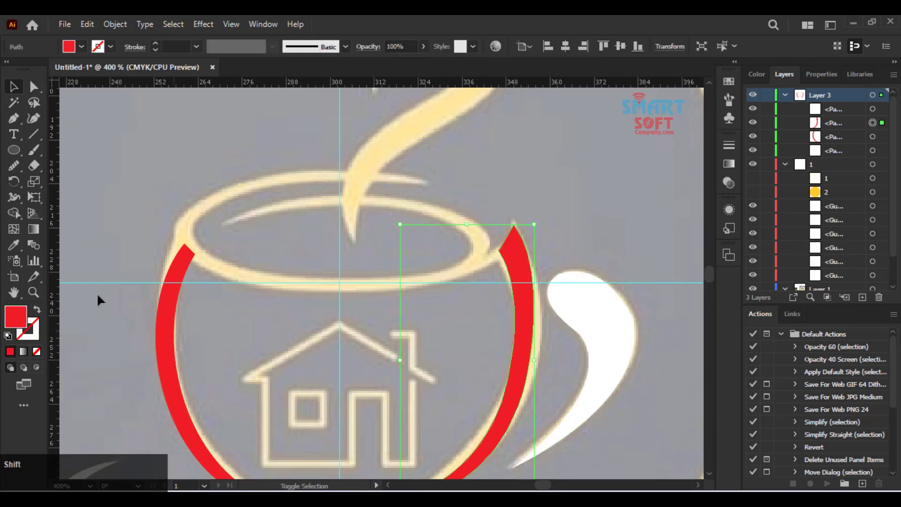
left_click(181, 291, "shift")
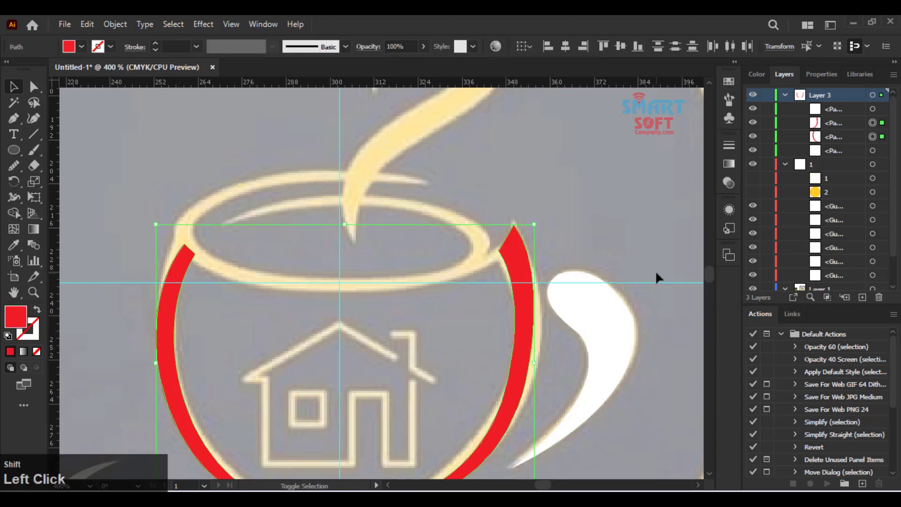
left_click(81, 47)
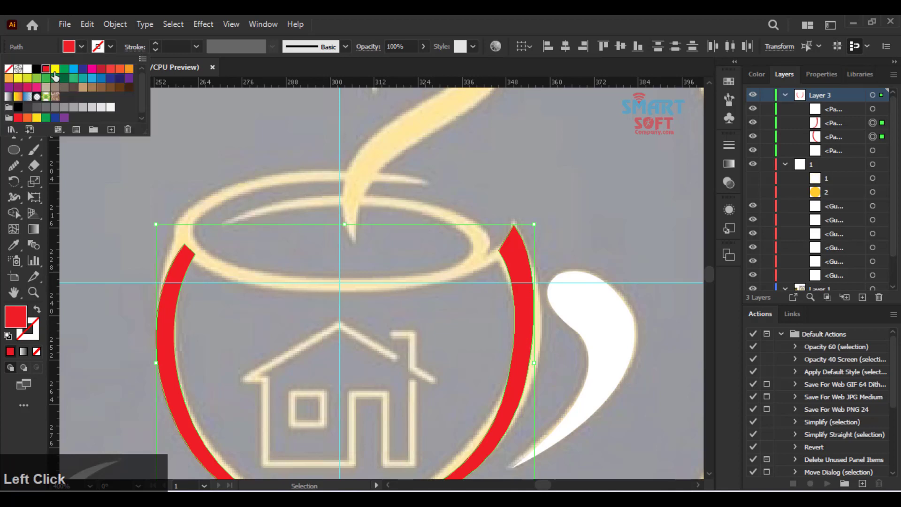
left_click(27, 69)
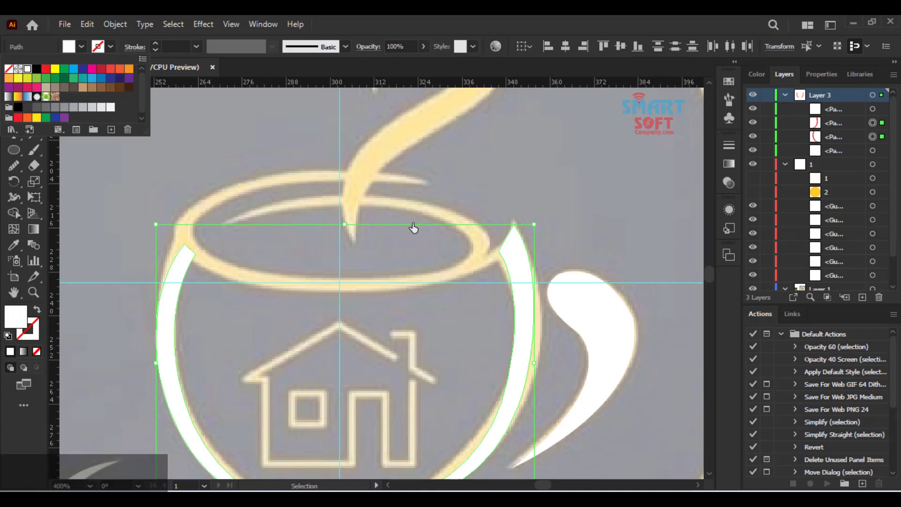
left_click(412, 193)
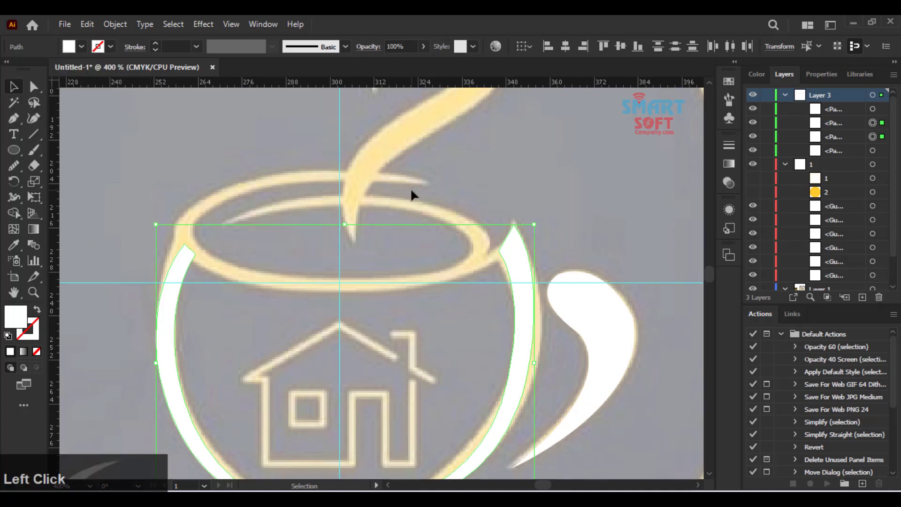
left_click(434, 182)
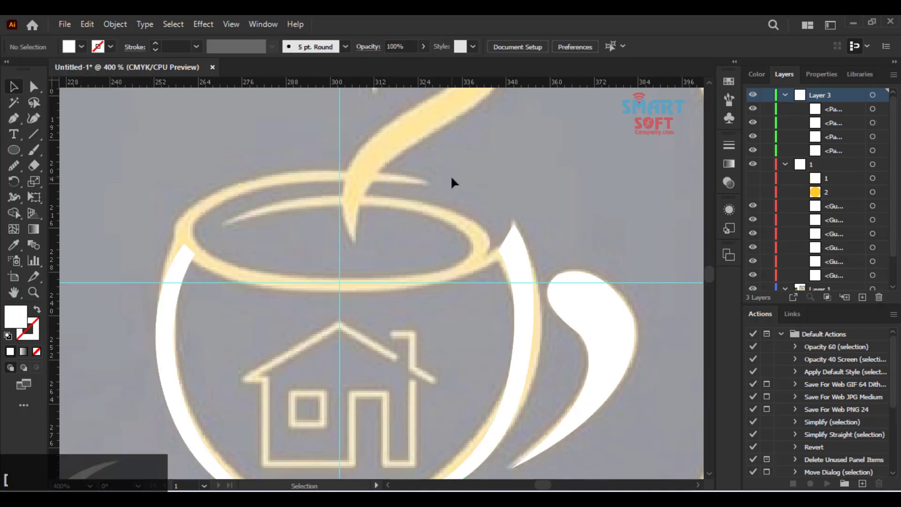
key("p")
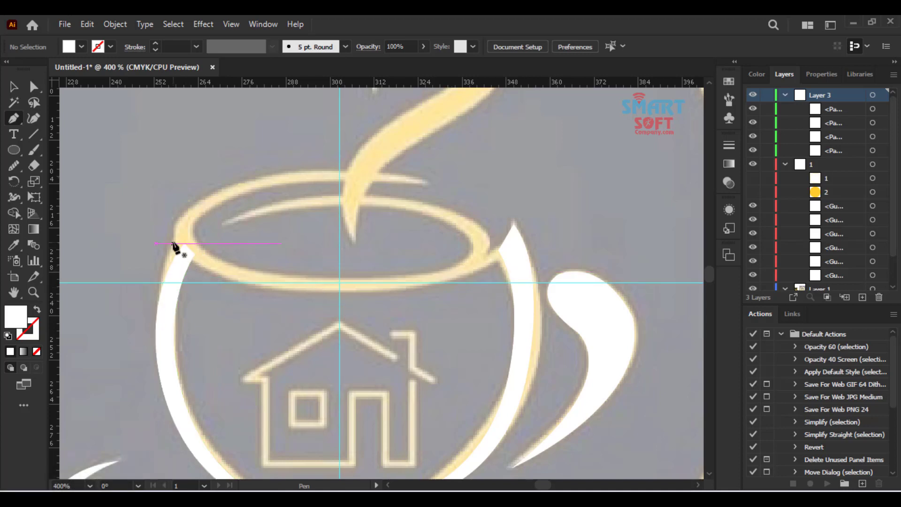
left_click(423, 181)
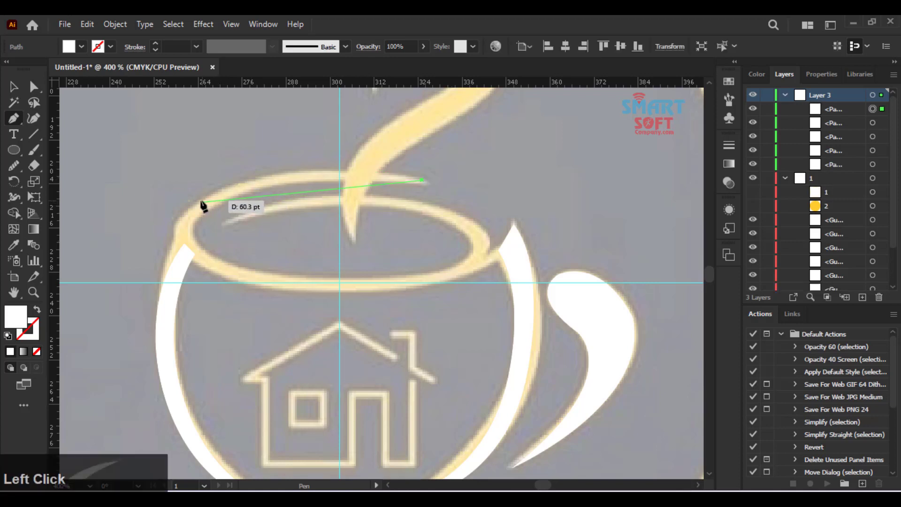
left_click_drag(176, 221, 205, 293)
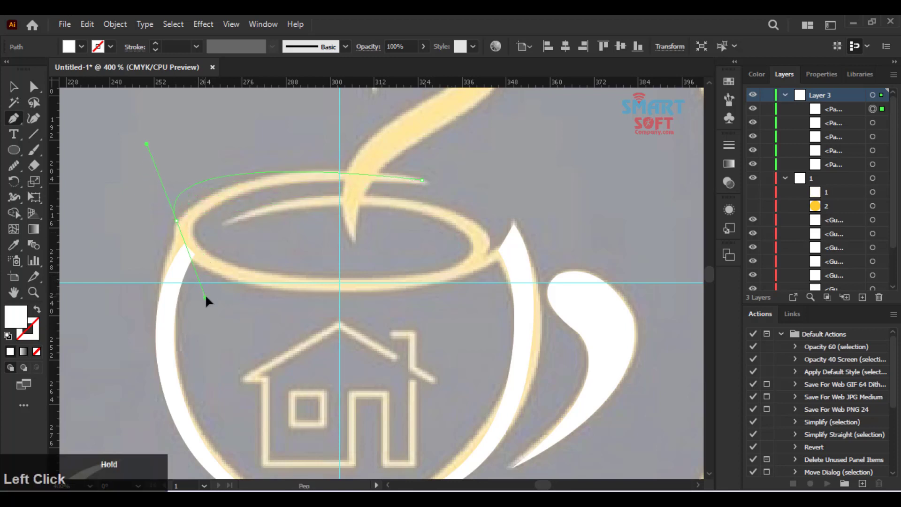
key("ctrl+z")
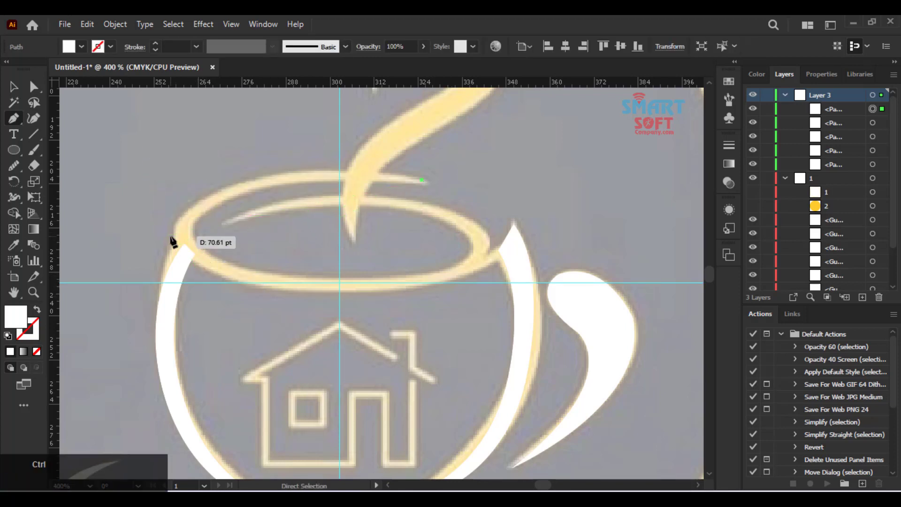
key("ctrl+z")
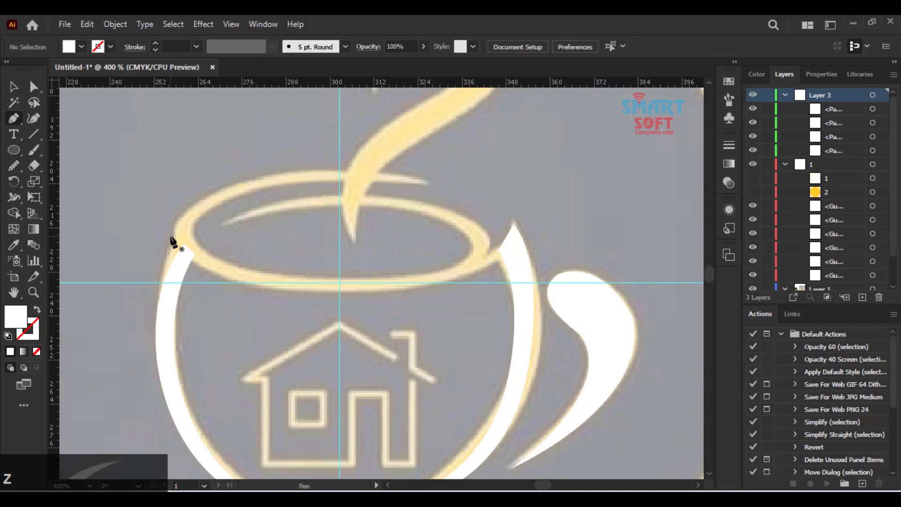
- Set new Pen tool paths to have no fill and a 1 pt black stroke
double_click(29, 331)
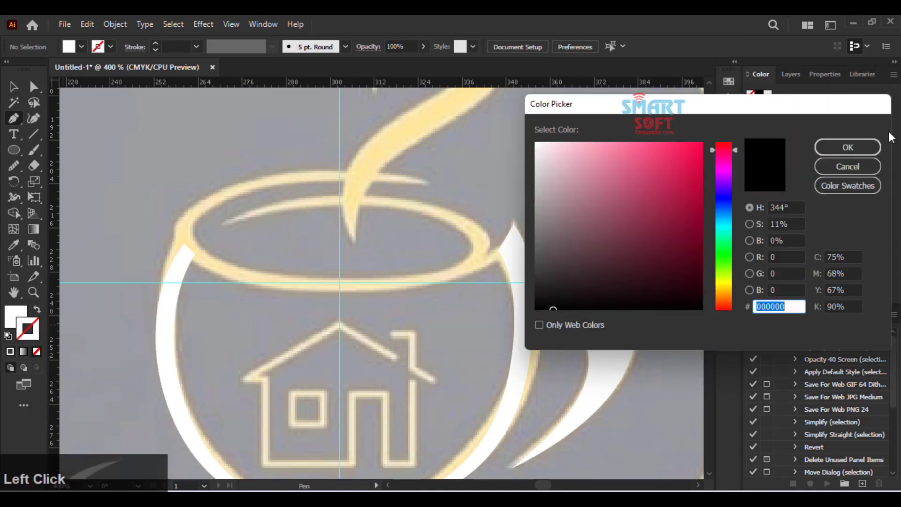
mouse_move(677, 193)
left_mouse_down()
mouse_move(652, 238)
mouse_move(678, 325)
left_mouse_up()
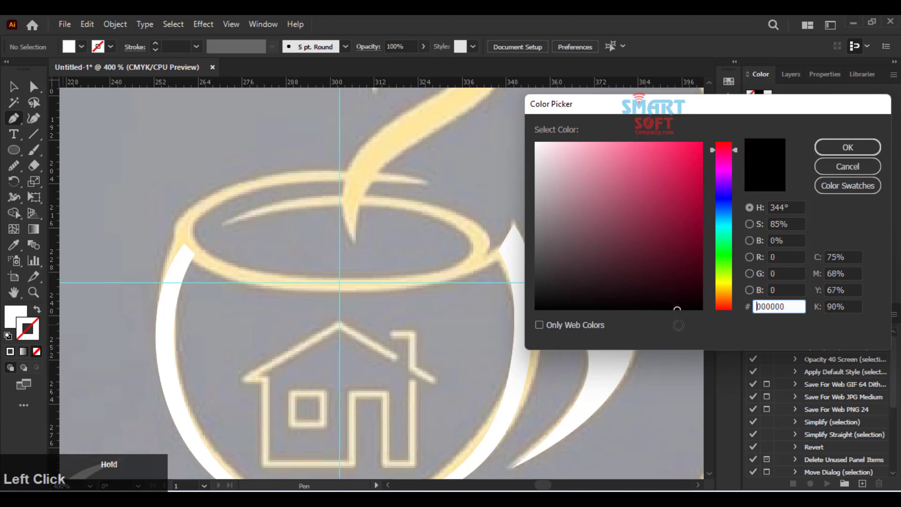
left_click(849, 147)
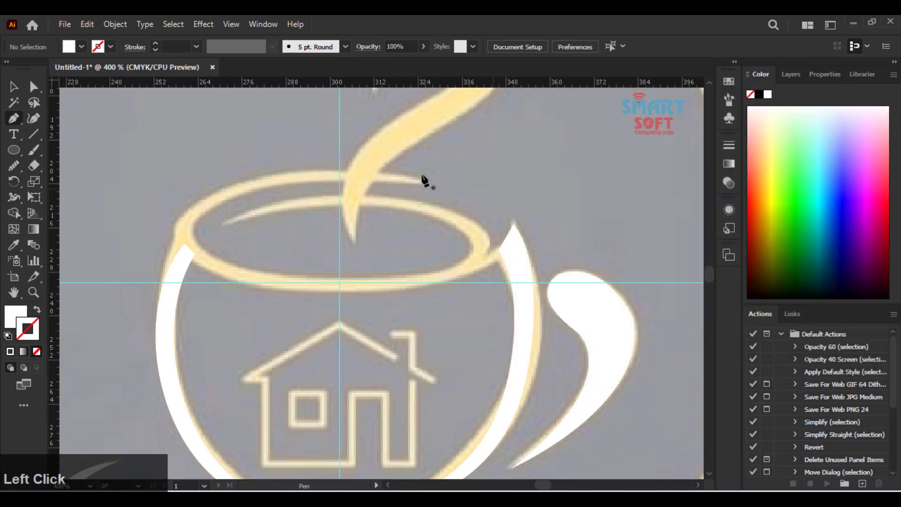
key("ctrl")
left_click(81, 46)
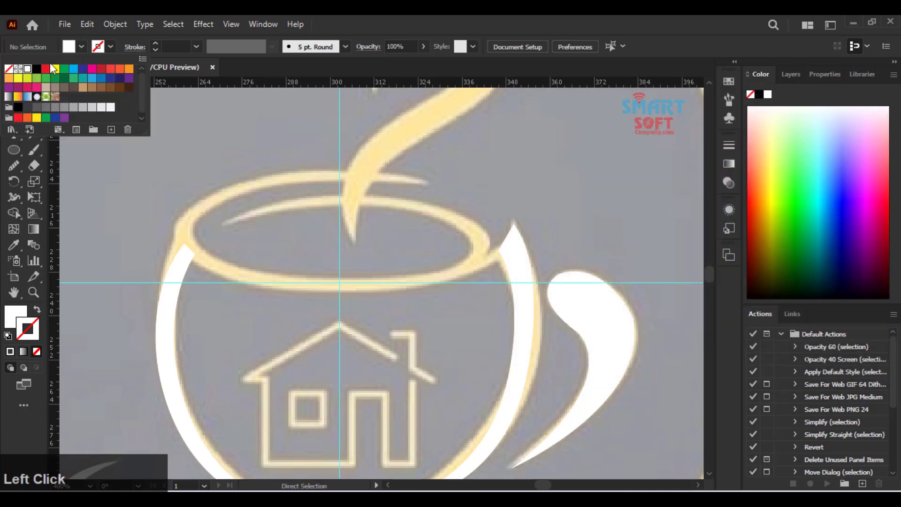
left_click(8, 68)
left_click(111, 47)
left_click(36, 69)
key("p")
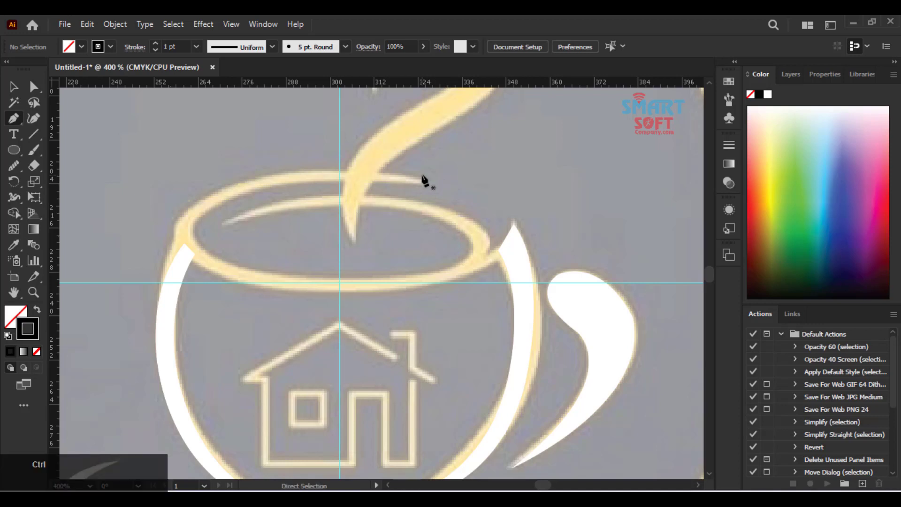
- Trace the cup rim's outer edge with the Pen tool from its back tip around the left side to the right crescent, adding a short end edge
key("ctrl+plus")
left_click_drag(425, 181, 477, 195)
left_click(485, 168)
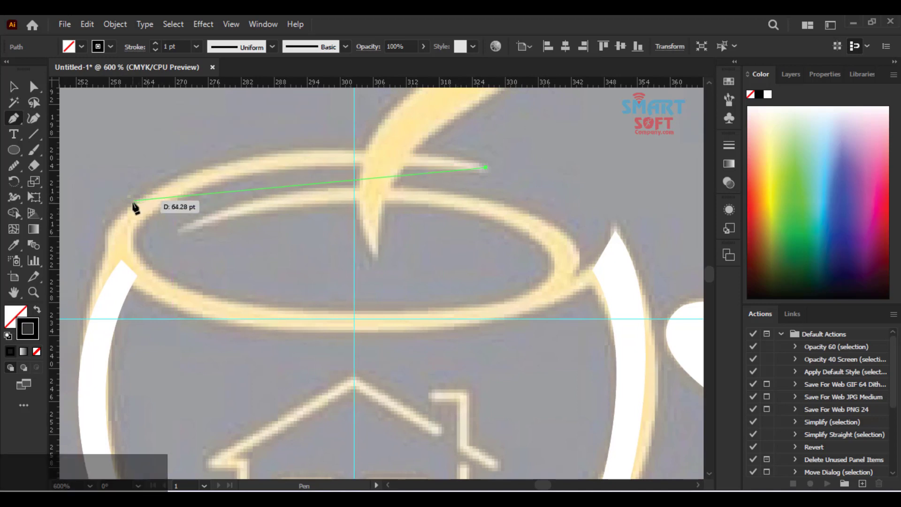
left_click_drag(134, 200, 108, 290)
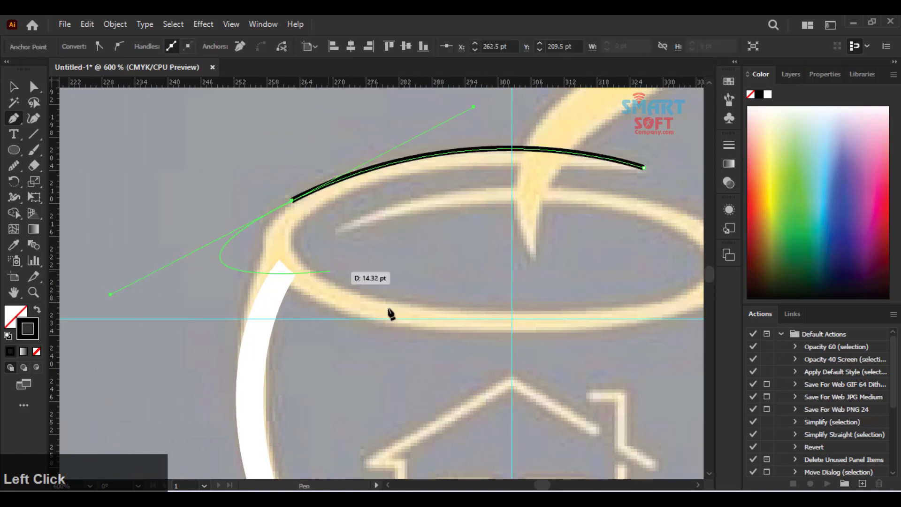
left_click(291, 201)
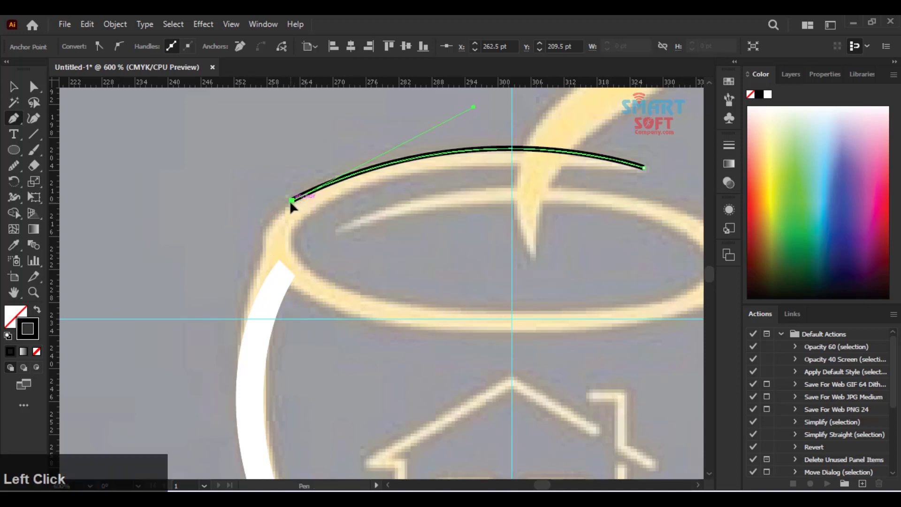
mouse_move(435, 332)
left_mouse_down()
mouse_move(527, 283)
mouse_move(581, 373)
mouse_move(617, 404)
mouse_move(590, 336)
mouse_move(644, 349)
mouse_move(666, 384)
mouse_move(727, 373)
mouse_move(575, 362)
mouse_move(591, 379)
left_mouse_up()
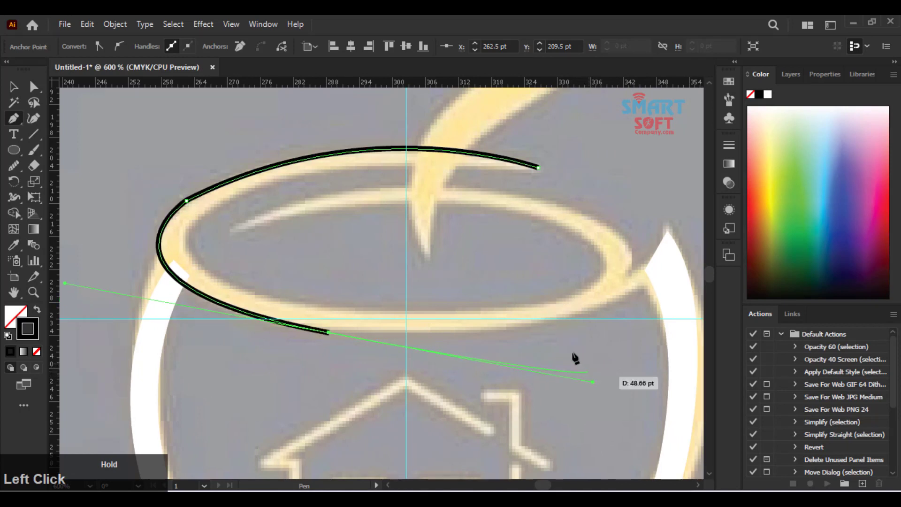
left_click(327, 332)
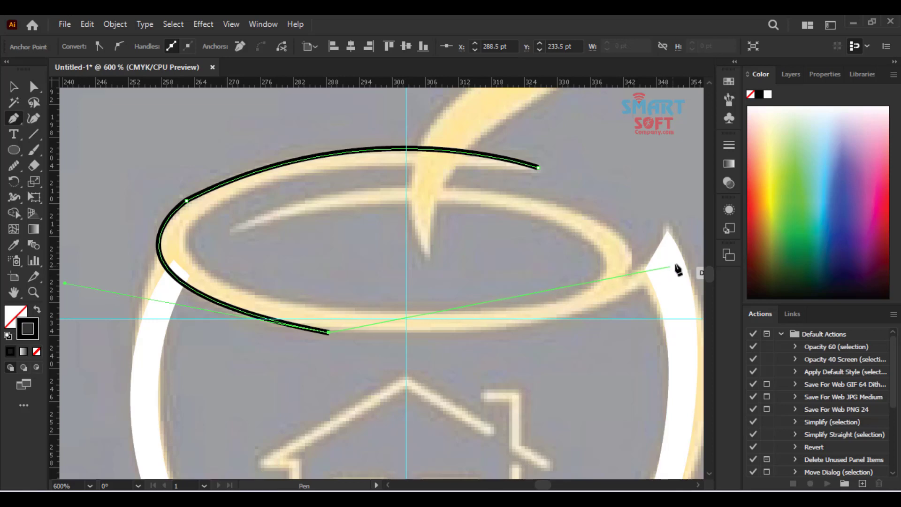
mouse_move(684, 260)
left_mouse_down()
mouse_move(640, 182)
mouse_move(686, 143)
mouse_move(705, 152)
mouse_move(663, 136)
mouse_move(590, 141)
mouse_move(604, 160)
left_mouse_up()
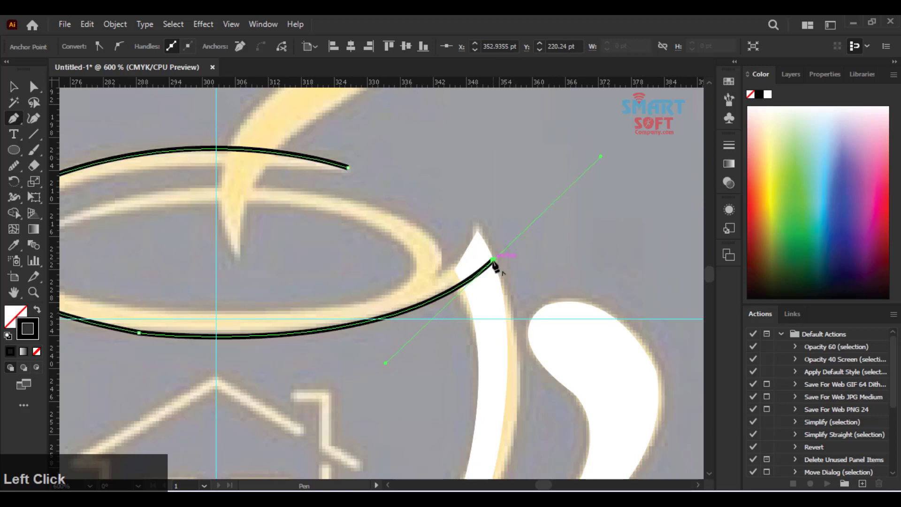
left_click_drag(493, 261, 488, 248)
left_click_drag(486, 241, 410, 283)
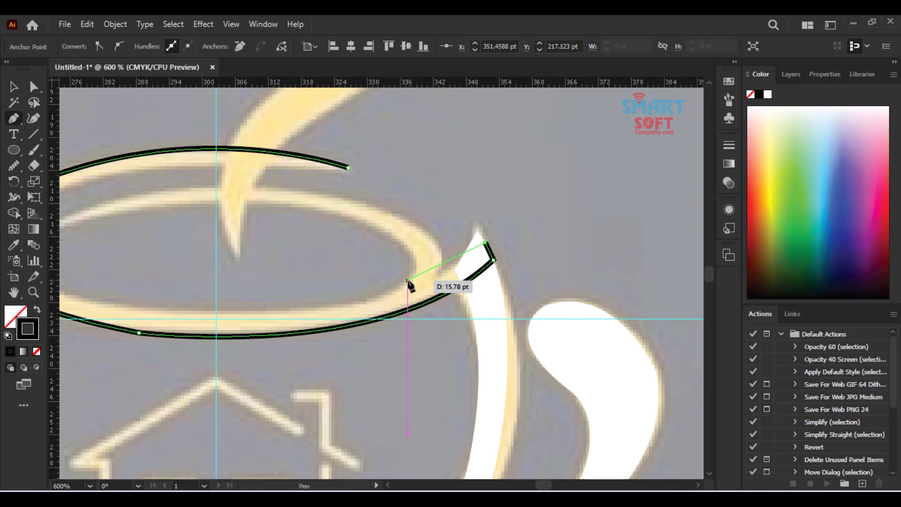
- Add a curved segment from the rim's short right end down to its inner front edge, at about X 335.5 pt, Y 225.5 pt
left_click(407, 280)
key("space")
left_click_drag(367, 307, 457, 257)
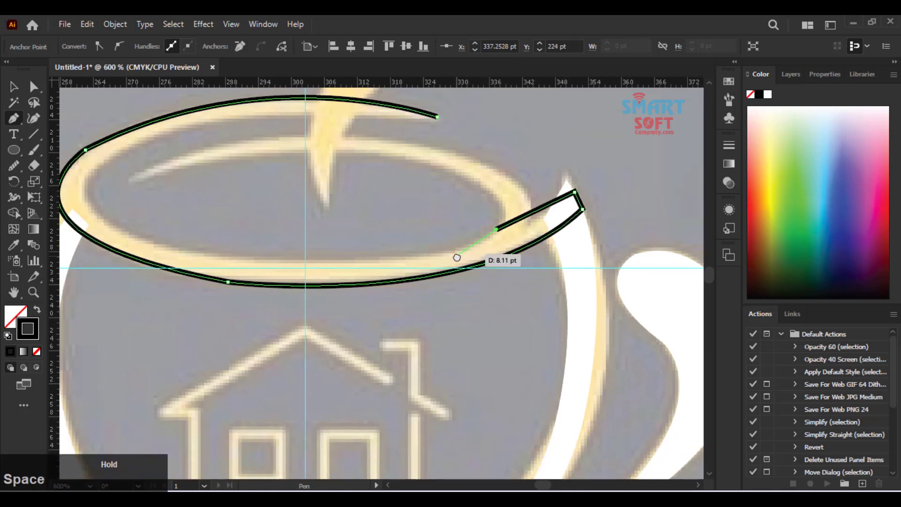
key("ctrl+z")
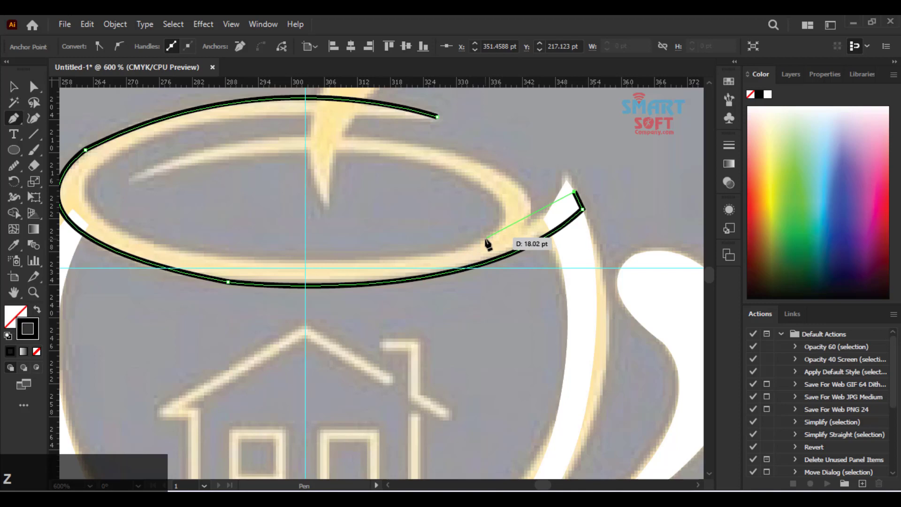
left_click_drag(487, 238, 470, 232)
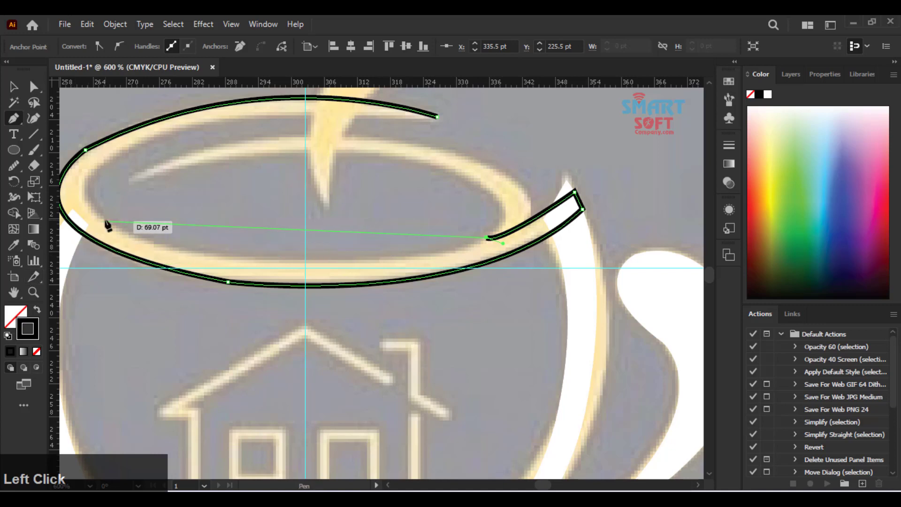
left_click_drag(107, 243, 80, 154)
left_click_drag(392, 274, 171, 283)
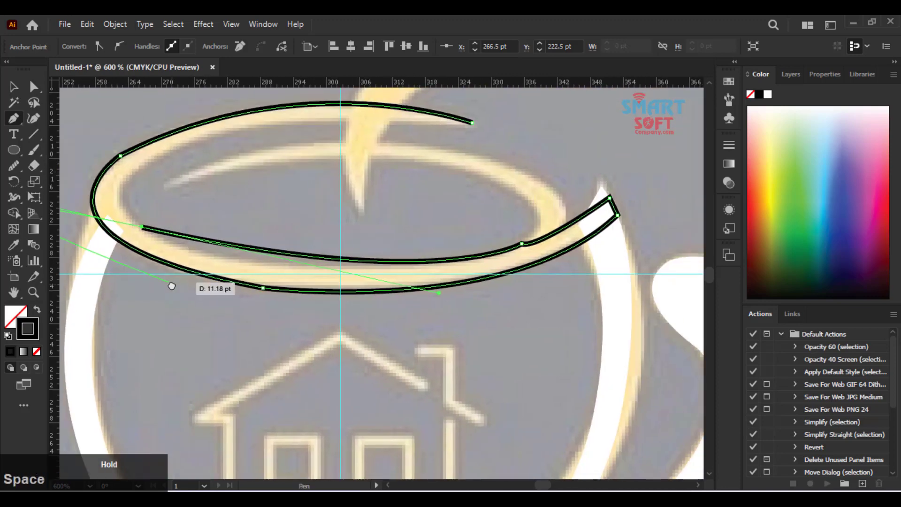
left_click_drag(527, 255, 191, 220)
key("ctrl+minus")
key("ctrl+z")
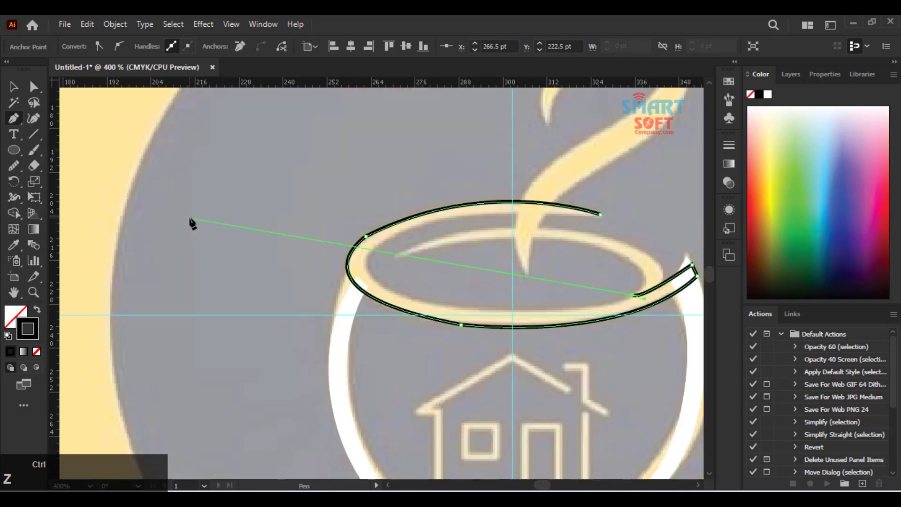
- Continue the cup rim's inner front edge with a curved segment running left to about X 275.5 pt, Y 226.5 pt
left_click_drag(612, 298, 412, 302)
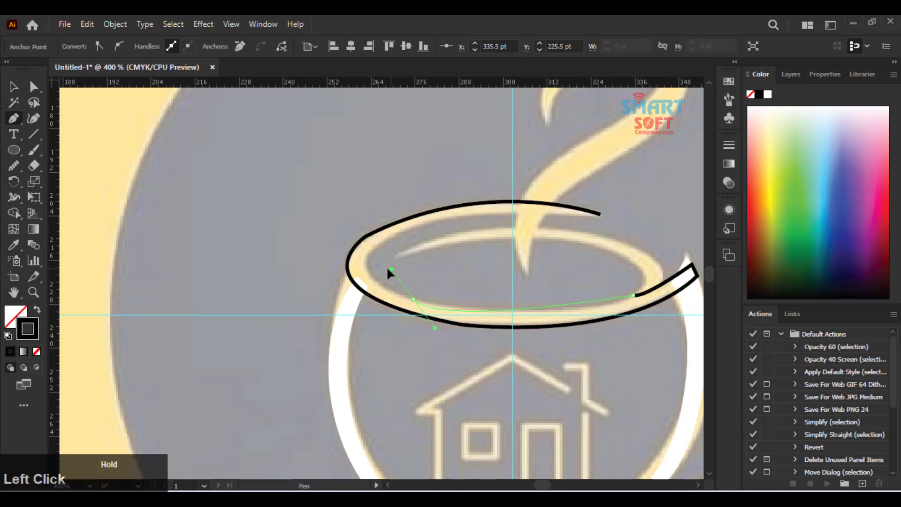
left_click(364, 273)
left_click_drag(359, 278, 303, 271)
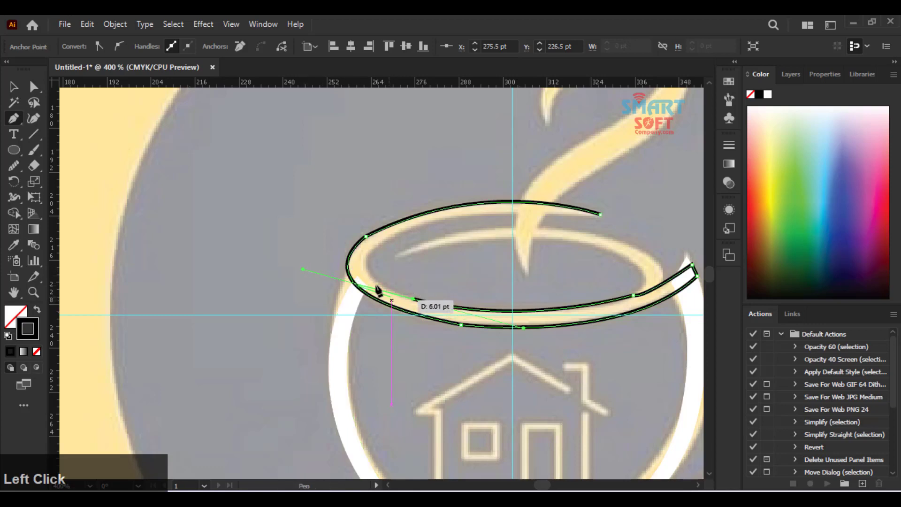
left_click(413, 298)
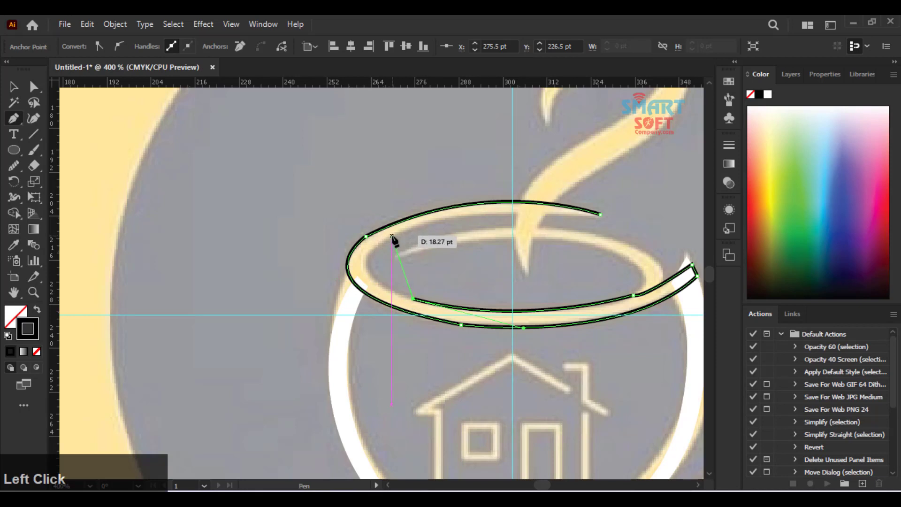
- Trace the rim's inner edge around its left end and along the back, closing the path at the back tip
left_click_drag(391, 235, 426, 238)
left_click_drag(452, 199, 458, 206)
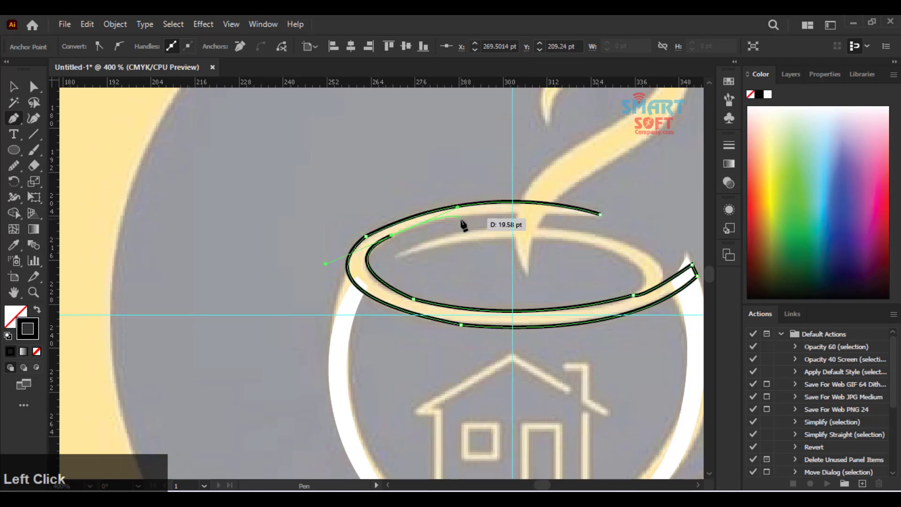
left_click(391, 237)
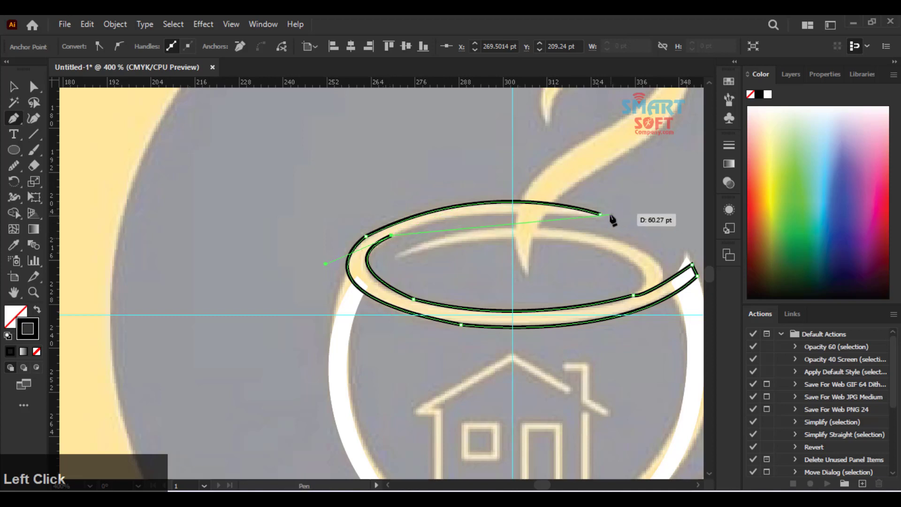
left_click_drag(599, 216, 672, 238)
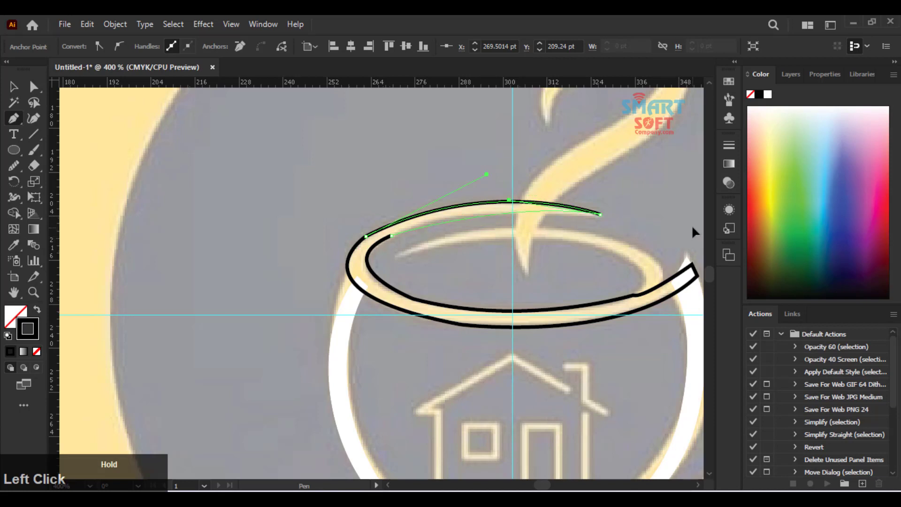
scroll(698, 234, "right", 3)
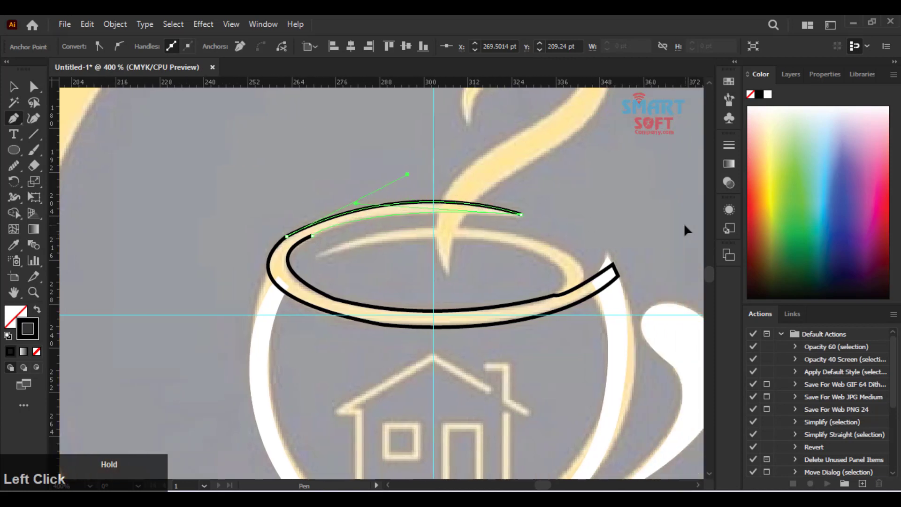
left_click(521, 214)
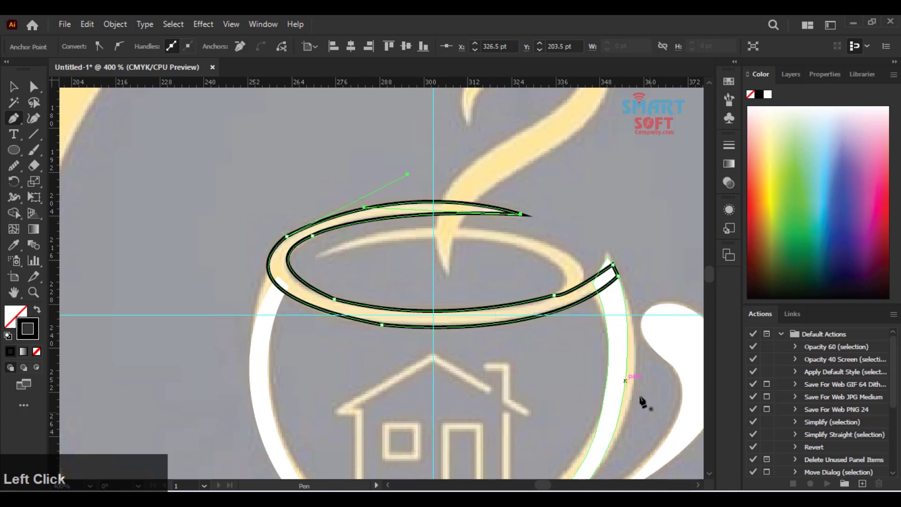
- Give the closed cup rim shape a white fill and no stroke
left_click(49, 313)
double_click(28, 328)
mouse_move(547, 202)
left_mouse_down()
mouse_move(535, 143)
mouse_move(512, 139)
left_mouse_up()
left_click(828, 149)
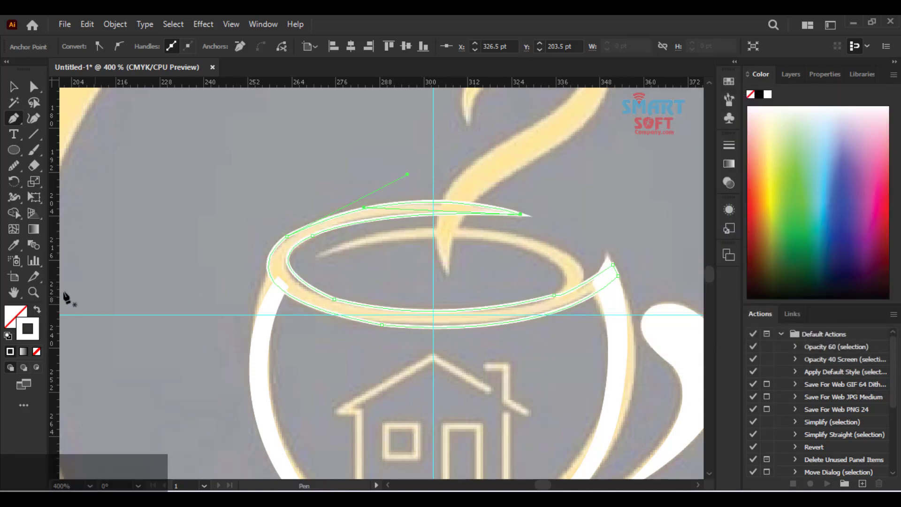
left_click(37, 309)
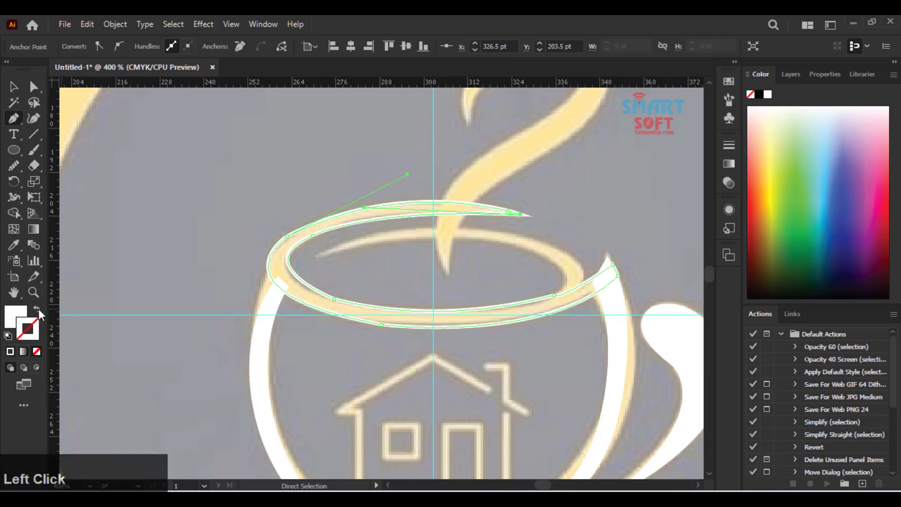
left_click(13, 91)
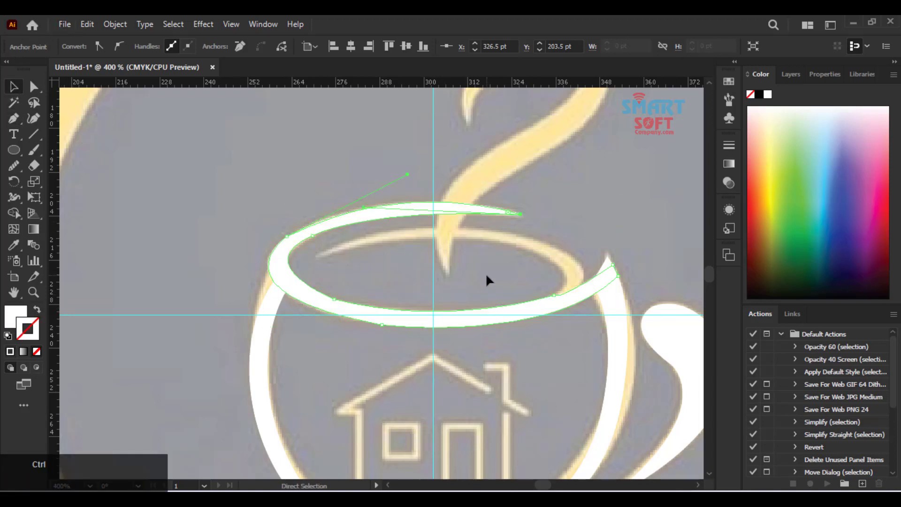
- Deselect the rim and start a Pen tool path for the inner rim crescent at the anchor on the rim's inner front edge
key("ctrl+equal")
key("space")
left_click_drag(515, 272, 524, 266)
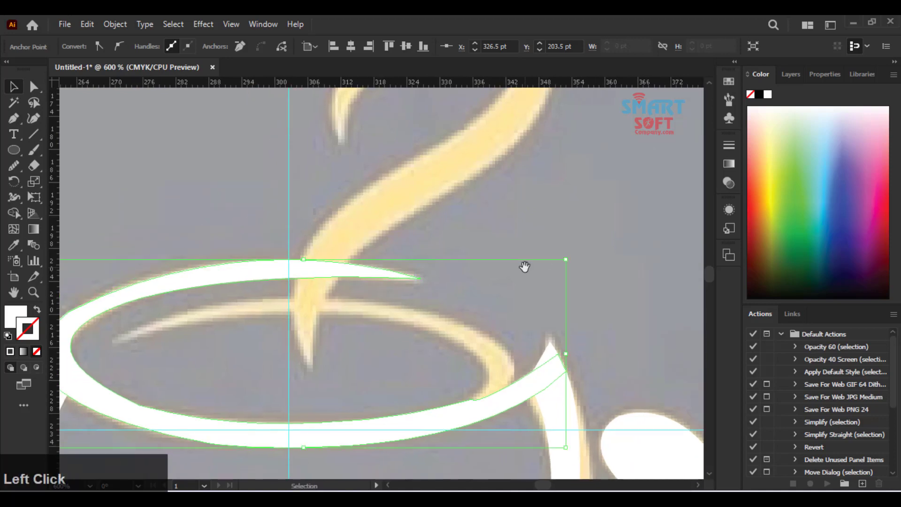
key("F7")
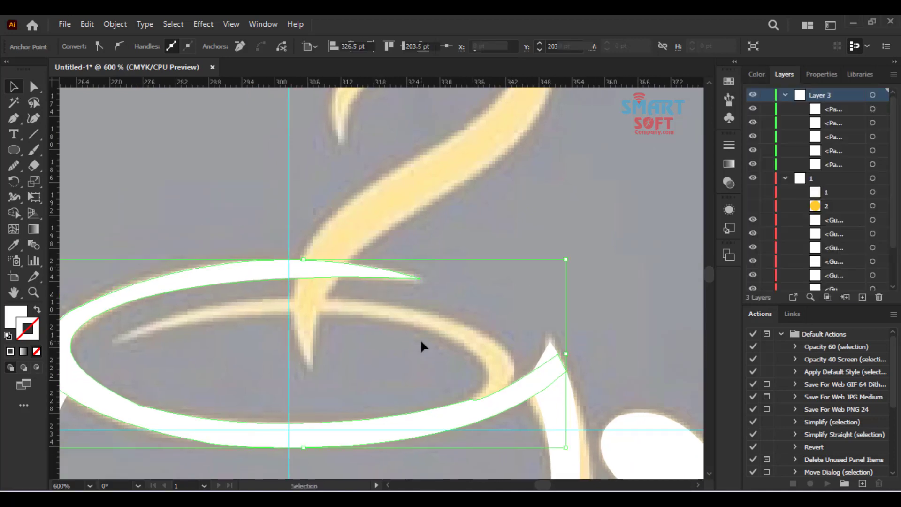
left_click(392, 317)
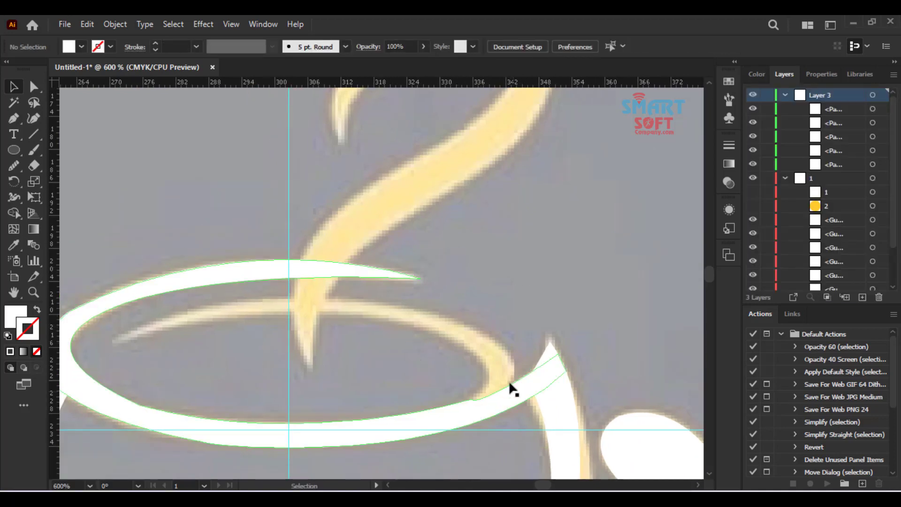
key("p")
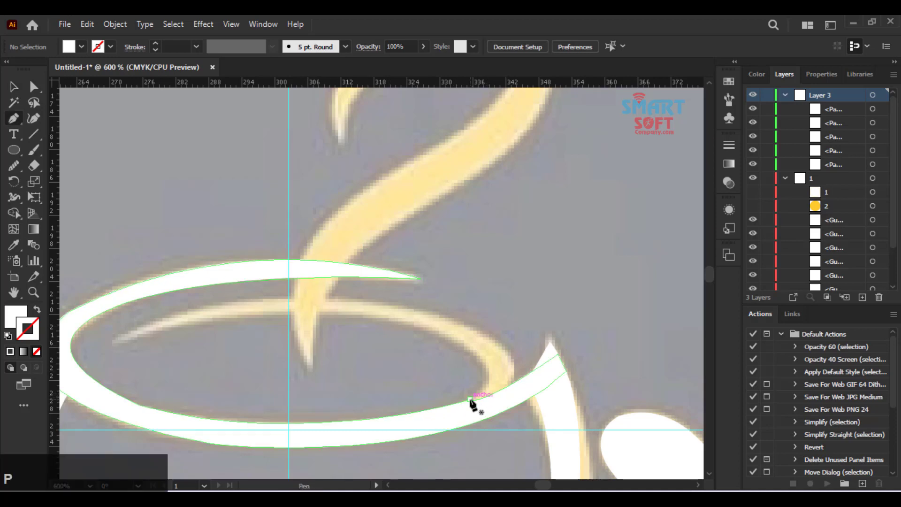
left_click(469, 398)
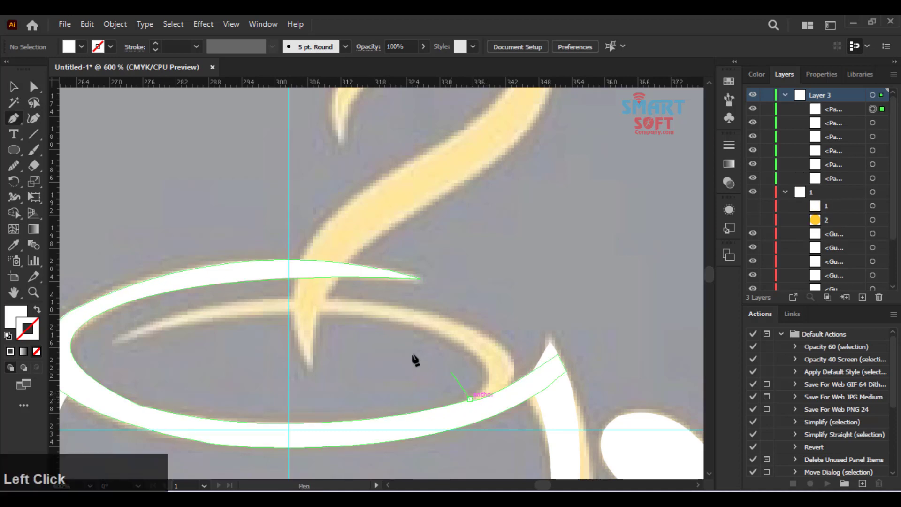
- Trace the inner edge of the cup's inner rim swirl with the Pen tool, ending in a sharp point at its tip
left_click(320, 313)
left_click_drag(296, 325, 104, 294)
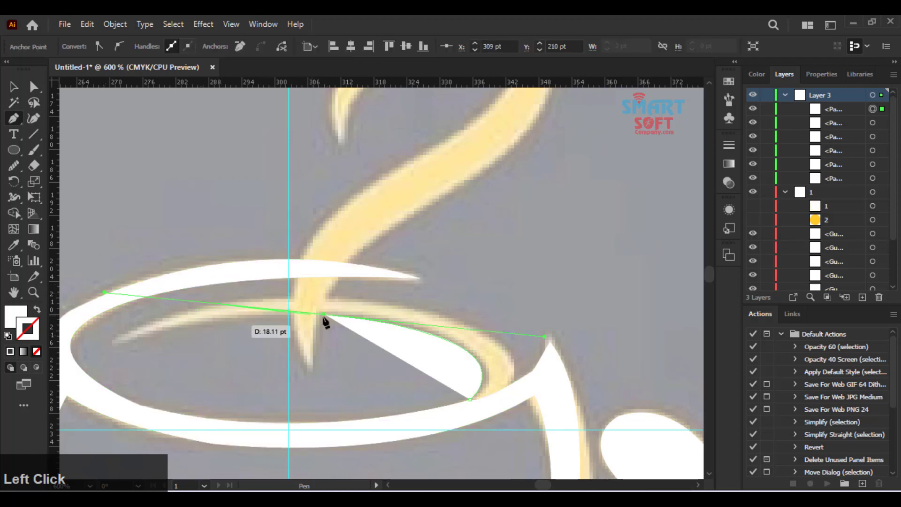
left_click_drag(324, 317, 115, 346)
left_click_drag(106, 355, 142, 381)
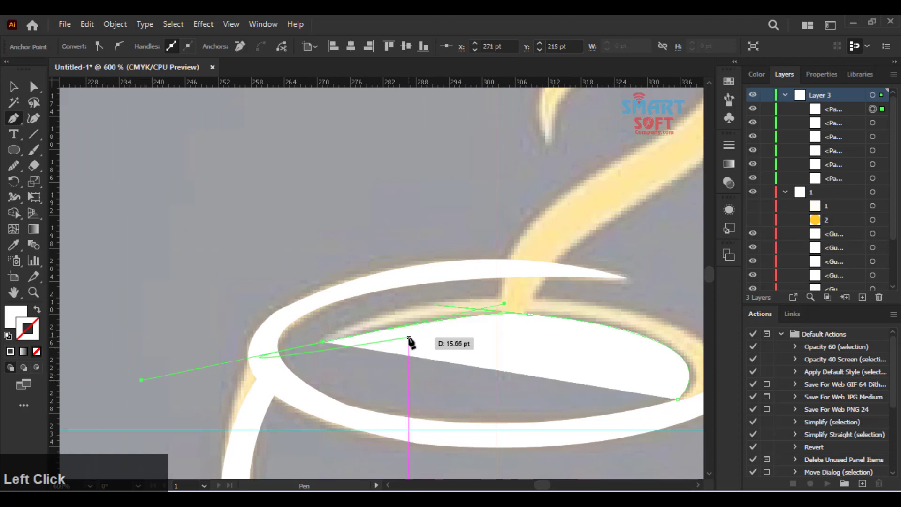
left_click(322, 342)
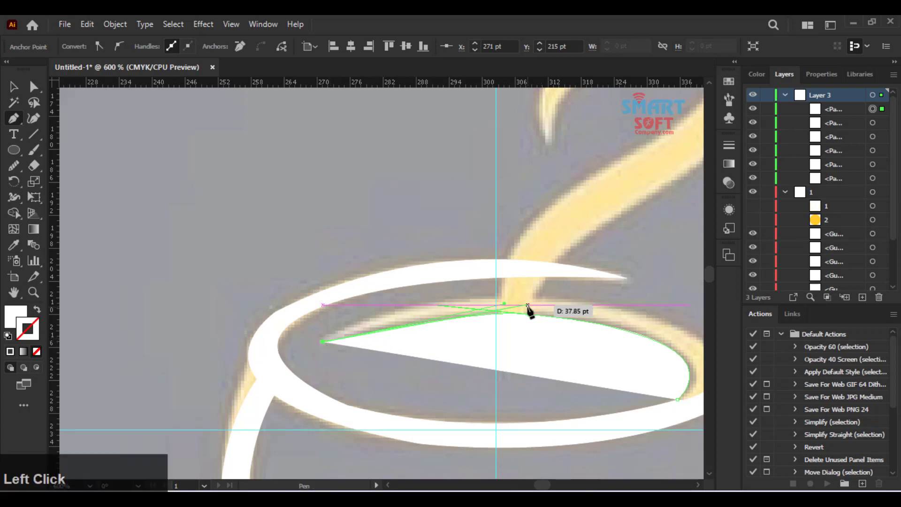
- Trace the swirl's outer edge back from its tip, curving it down onto the front of the rim
left_click_drag(643, 314, 689, 358)
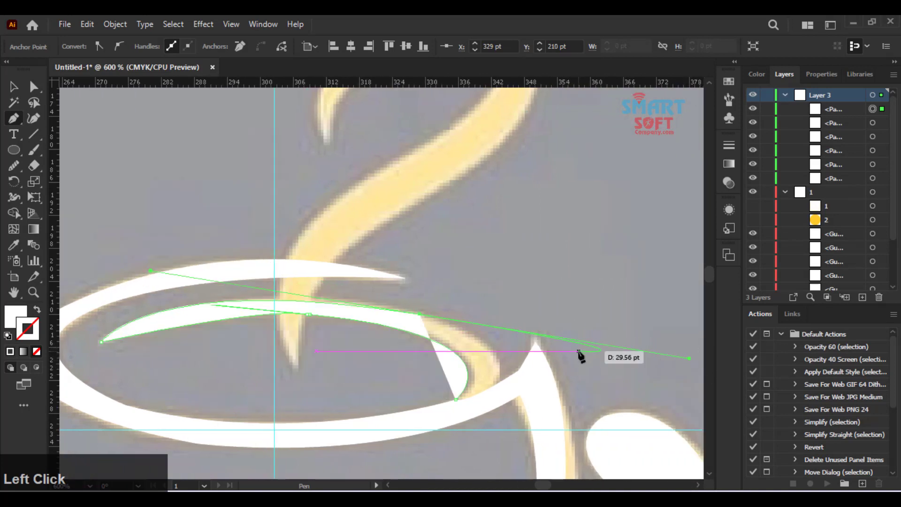
left_click(419, 313)
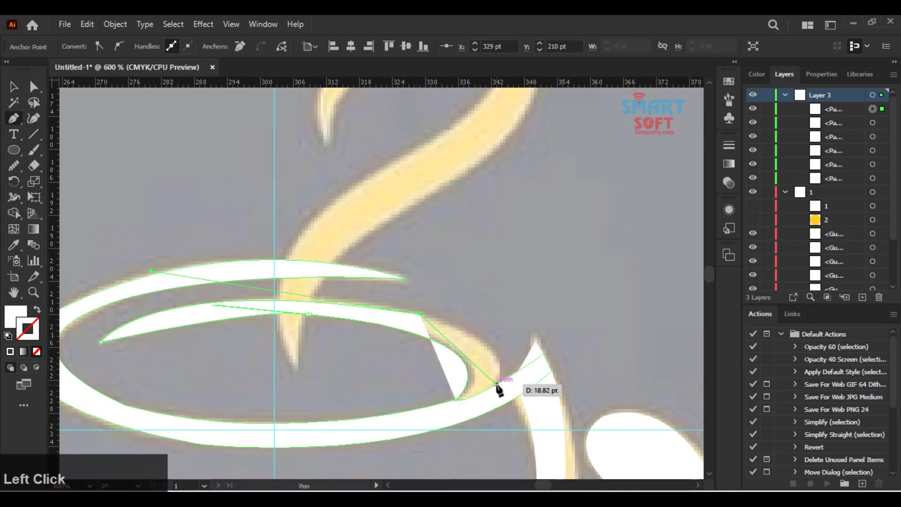
left_click_drag(496, 384, 469, 425)
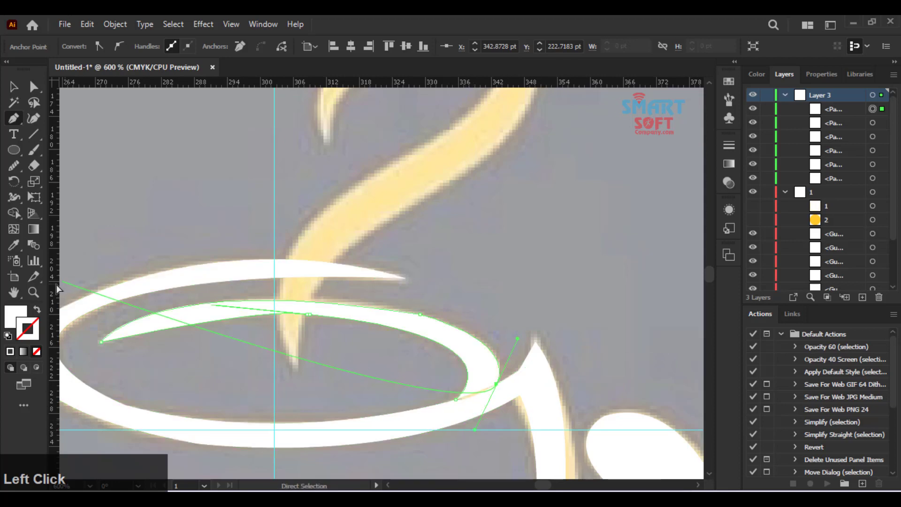
- Select the swirl, the rim and both cup walls, and merge the left wall into the rim with Shape Builder
left_click(13, 87)
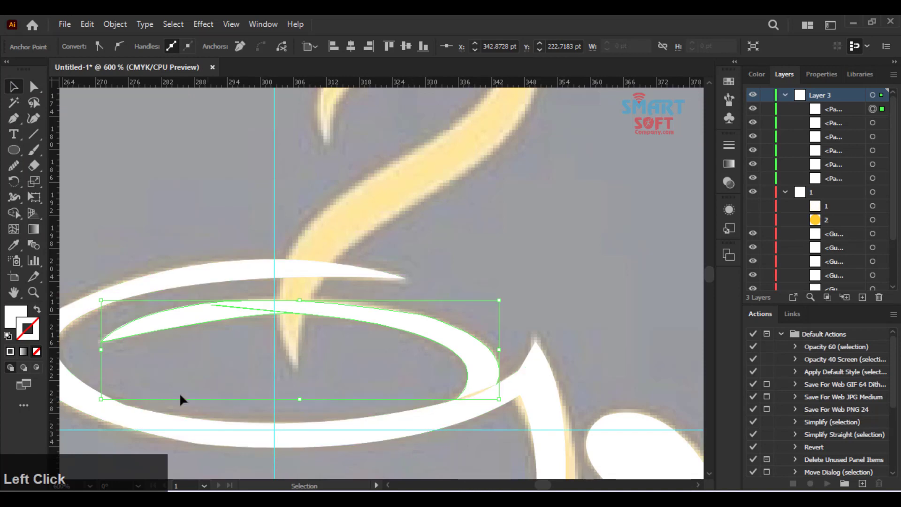
left_click(204, 438, "shift")
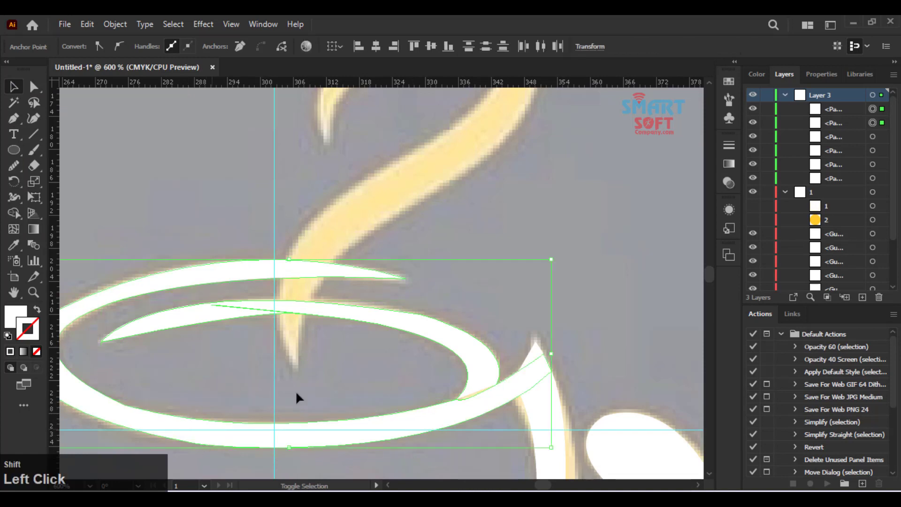
scroll(375, 429, "down", 3)
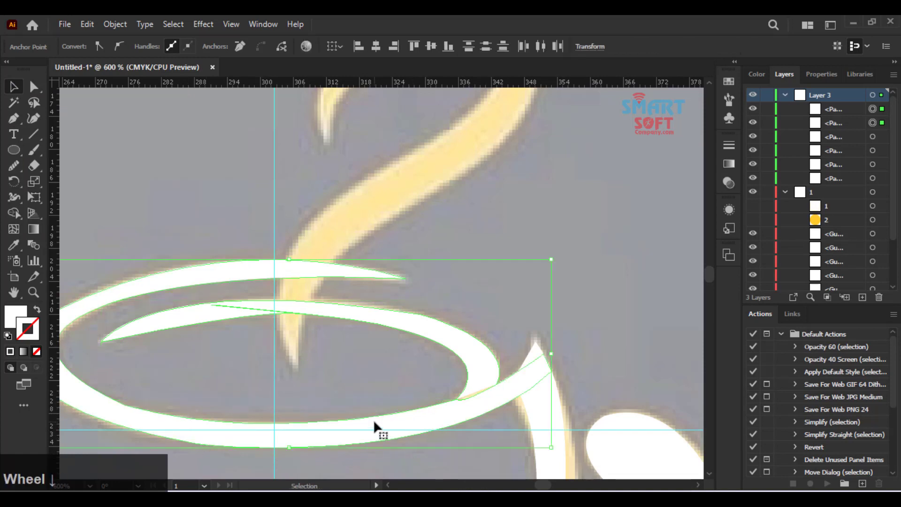
scroll(521, 396, "up", 1)
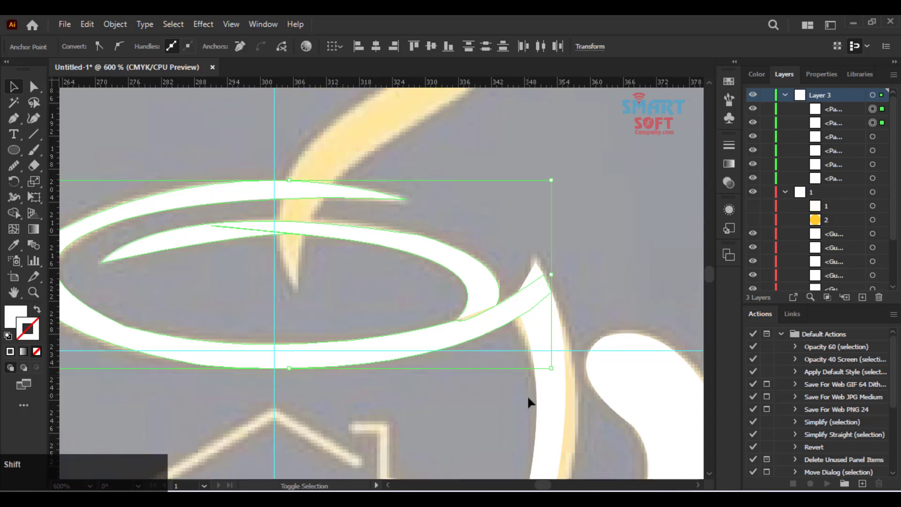
left_click(543, 398, "shift")
key("space")
left_click_drag(397, 377, 471, 324)
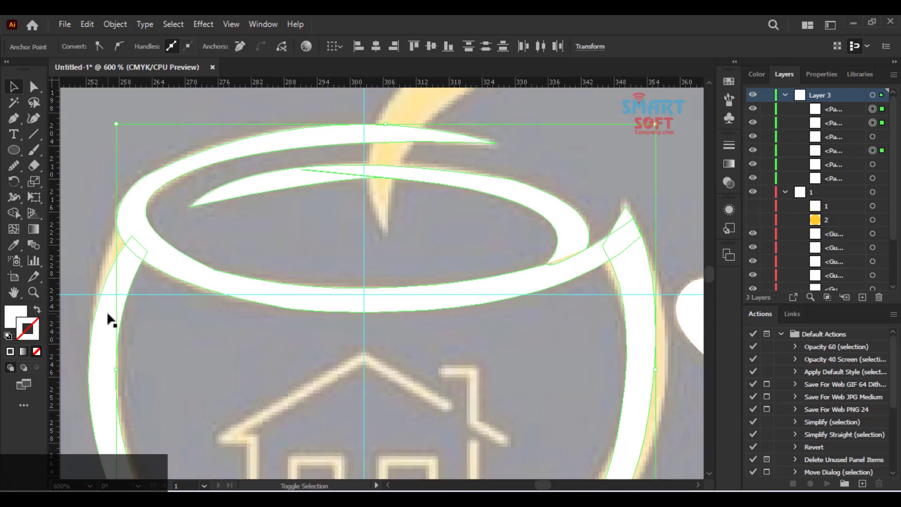
left_click(106, 311, "shift")
left_click(13, 213)
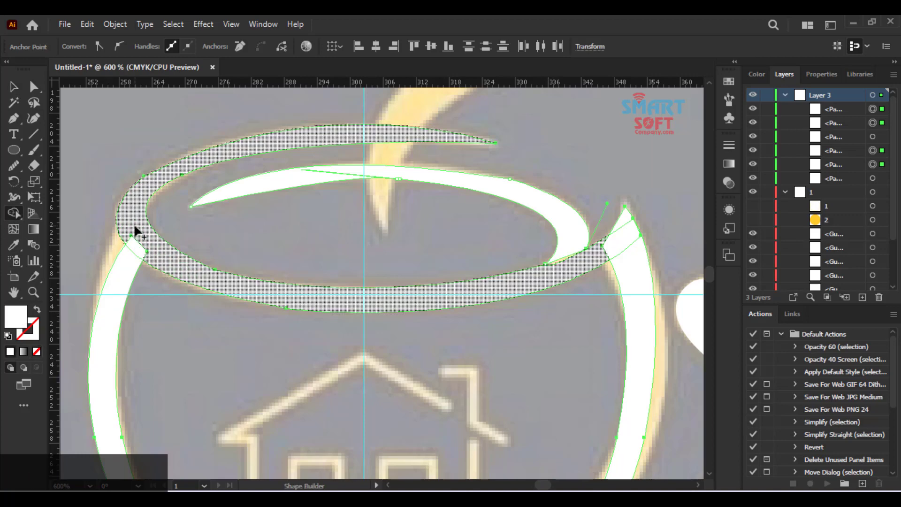
left_click(131, 243)
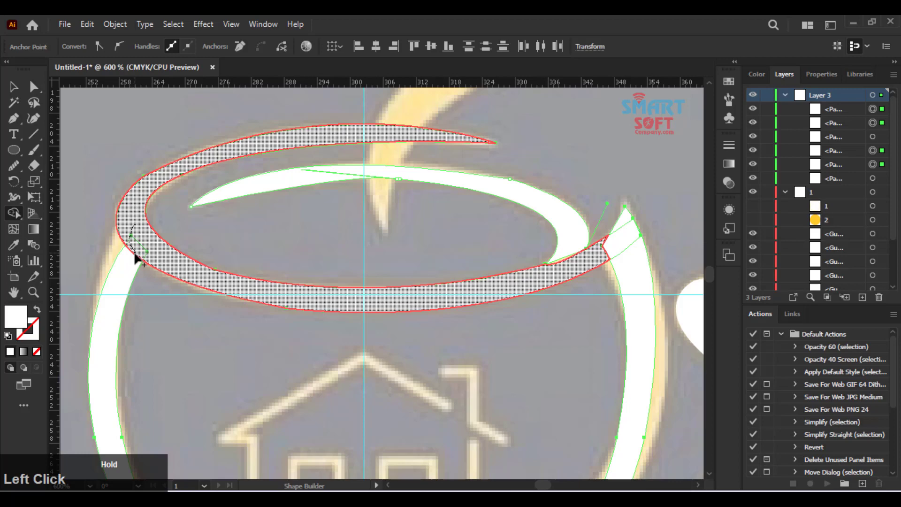
left_click_drag(135, 254, 128, 266)
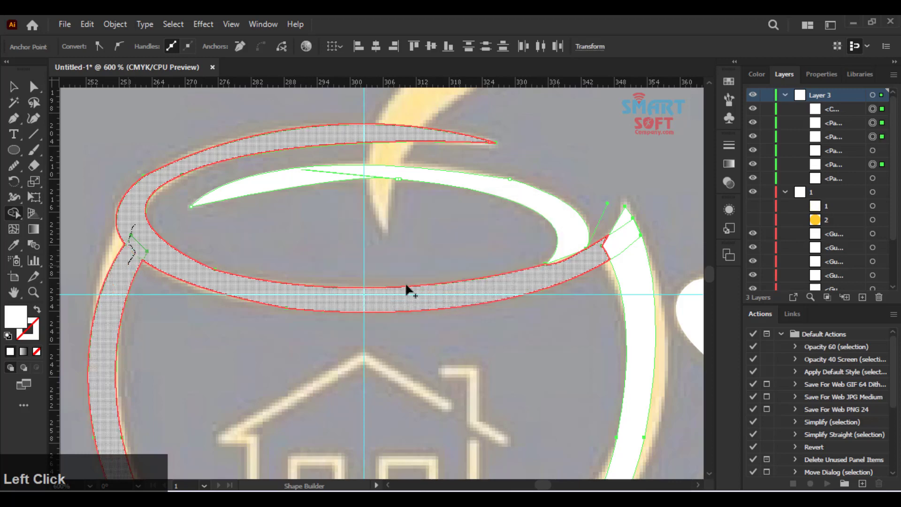
- Merge the cup's right wall and the inner swirl into the rim shape with Shape Builder
mouse_move(588, 258)
left_mouse_down()
mouse_move(623, 254)
mouse_move(624, 225)
left_mouse_up()
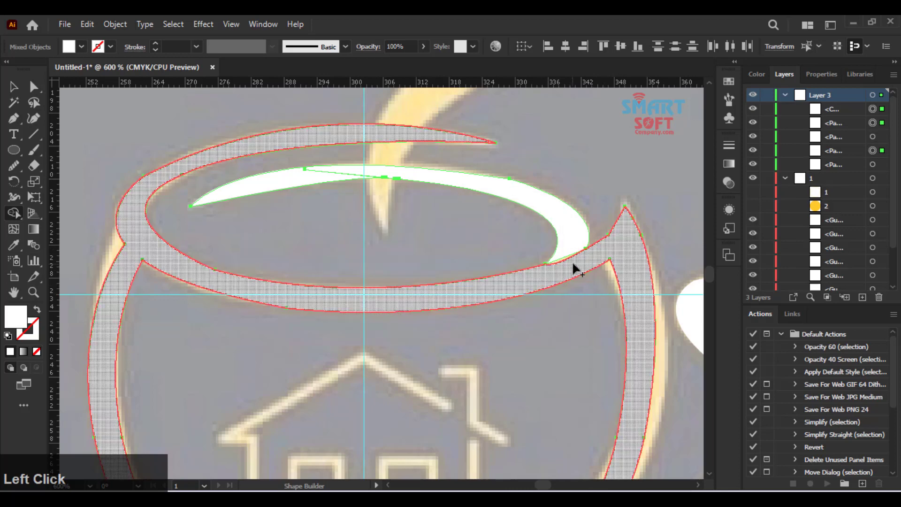
left_click_drag(577, 263, 580, 253)
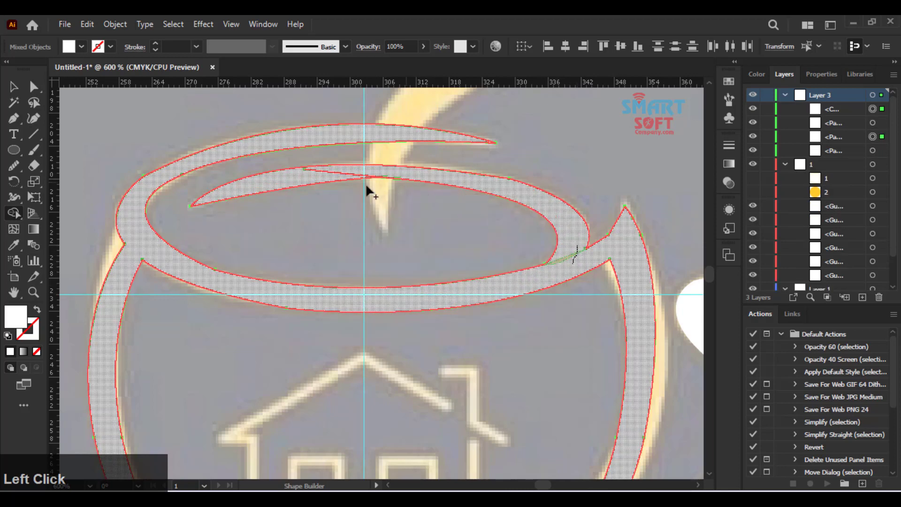
left_click(295, 181)
- Examine the merged cup outline from the rim down to the base of both walls
scroll(239, 237, "down", 3)
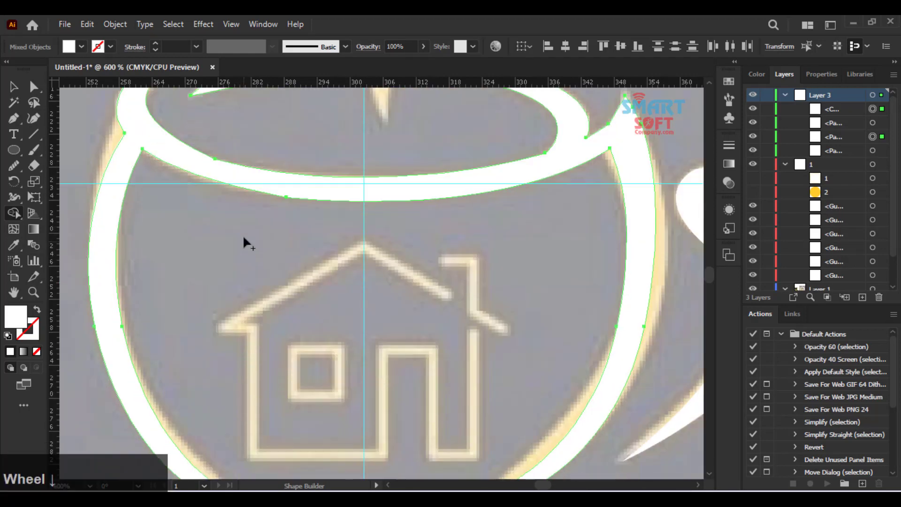
scroll(243, 235, "down", 2)
left_click_drag(423, 266, 328, 290)
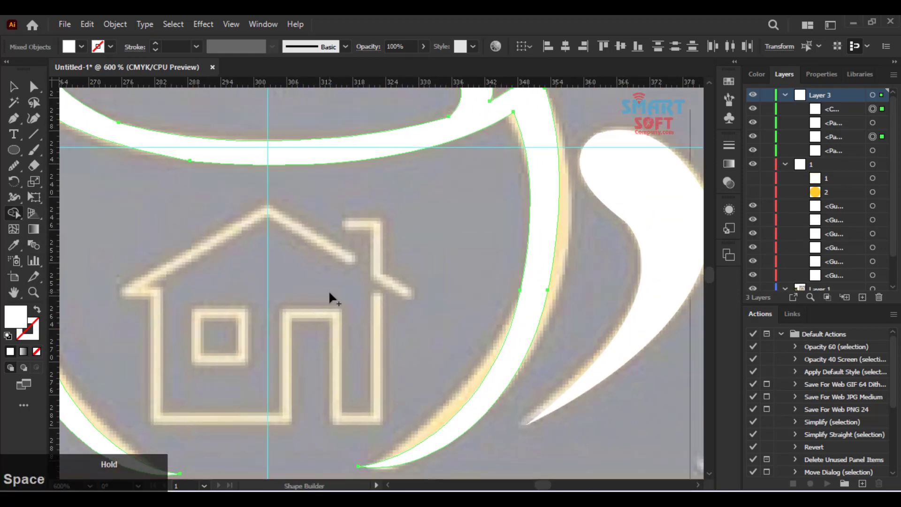
scroll(358, 226, "up", 4)
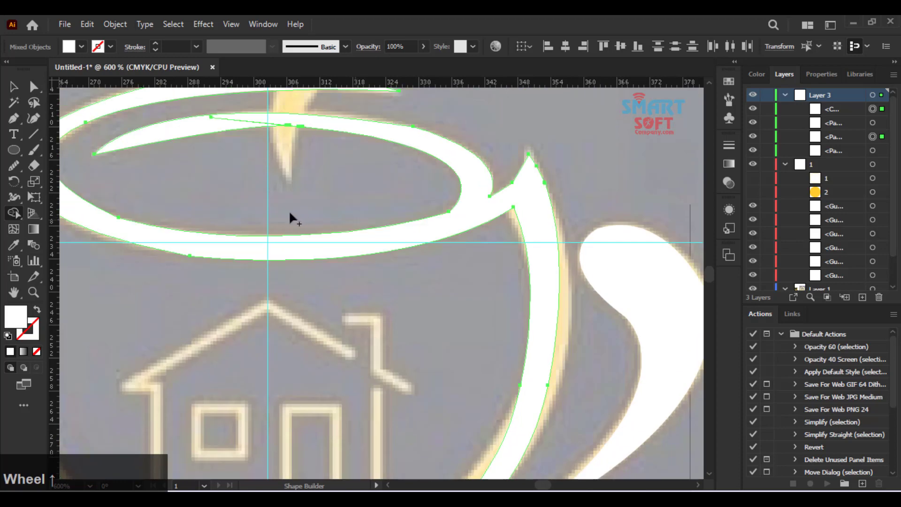
left_click_drag(227, 185, 255, 402)
key("ctrl")
key("ctrl+minus")
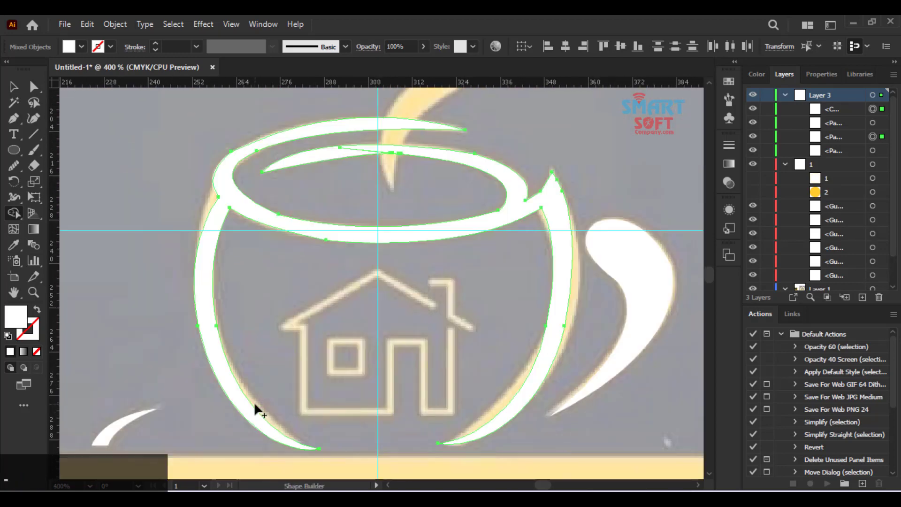
- Clear the cup outline's selection and switch to the Pen tool at the large steam wisp
left_click_drag(390, 141, 386, 329)
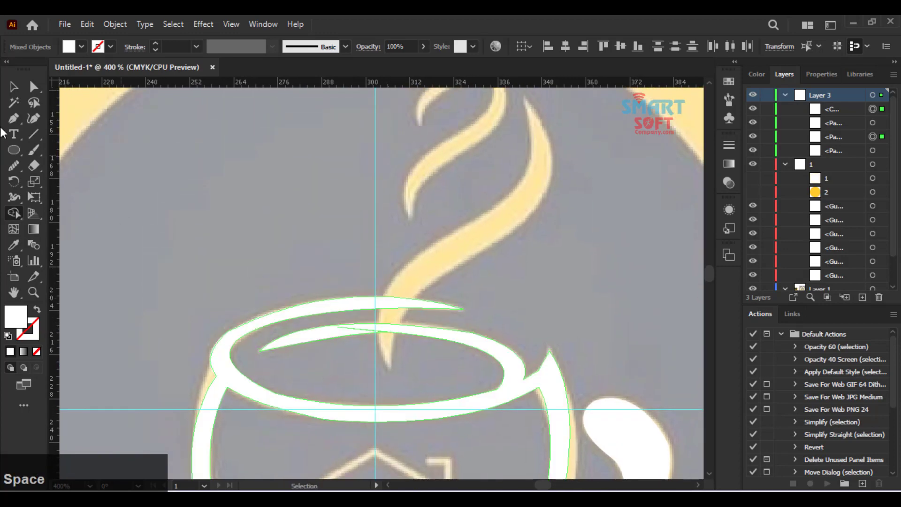
left_click(14, 86)
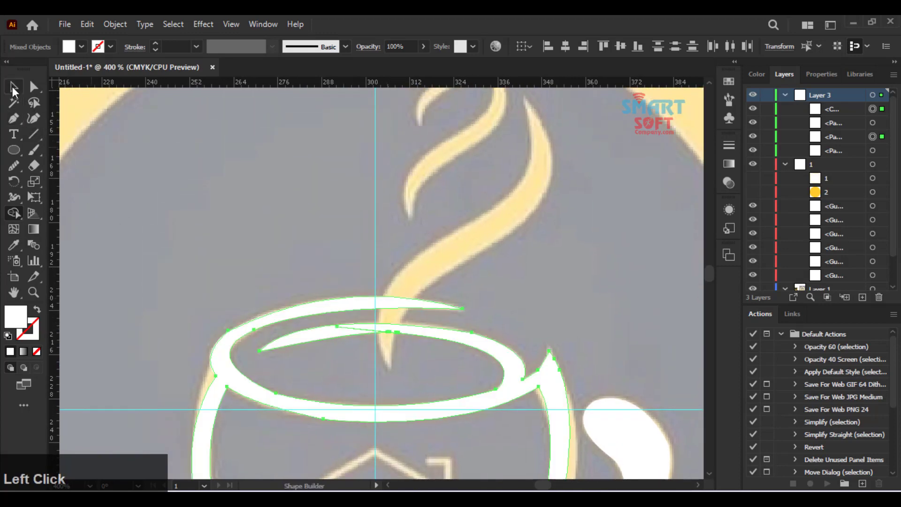
left_click(412, 257)
key("p")
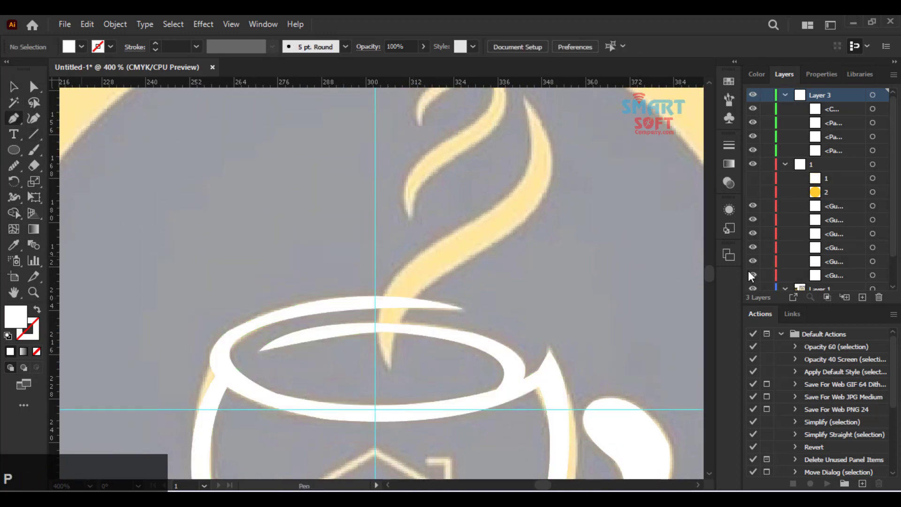
key("ctrl+equal")
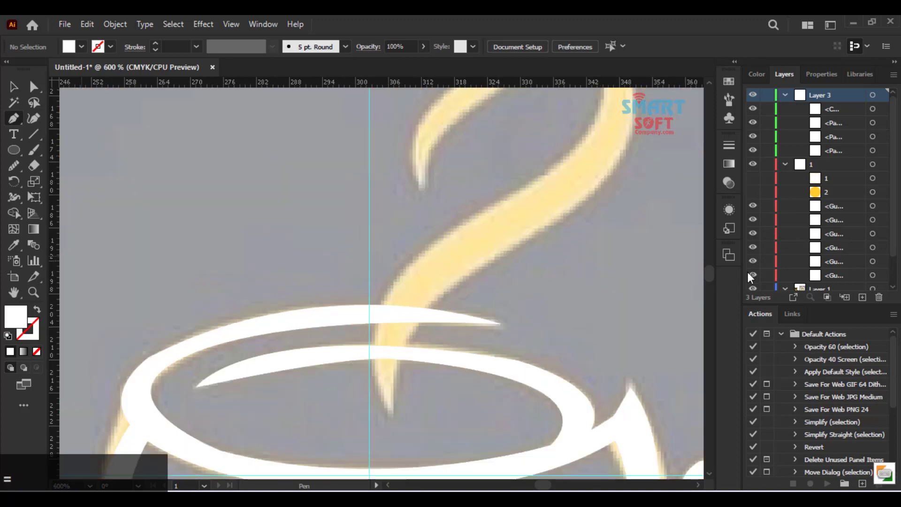
left_click_drag(553, 187, 452, 169)
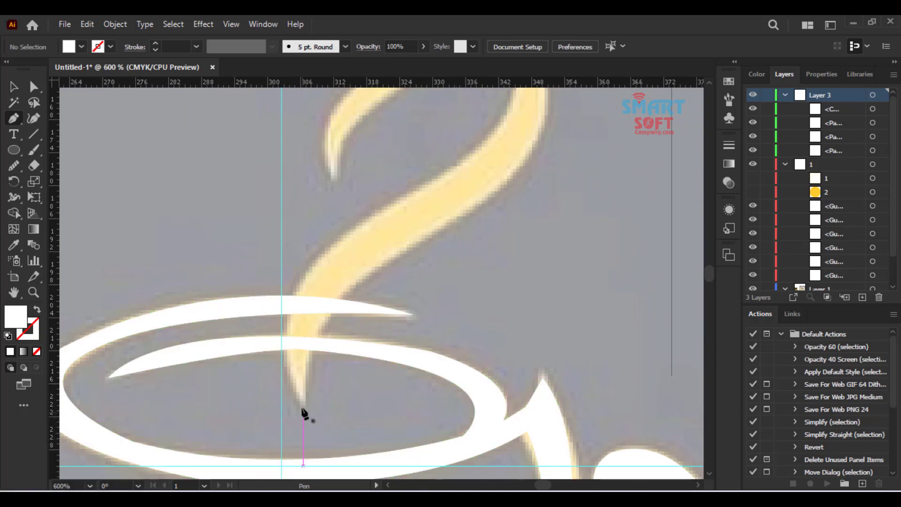
left_click(301, 407)
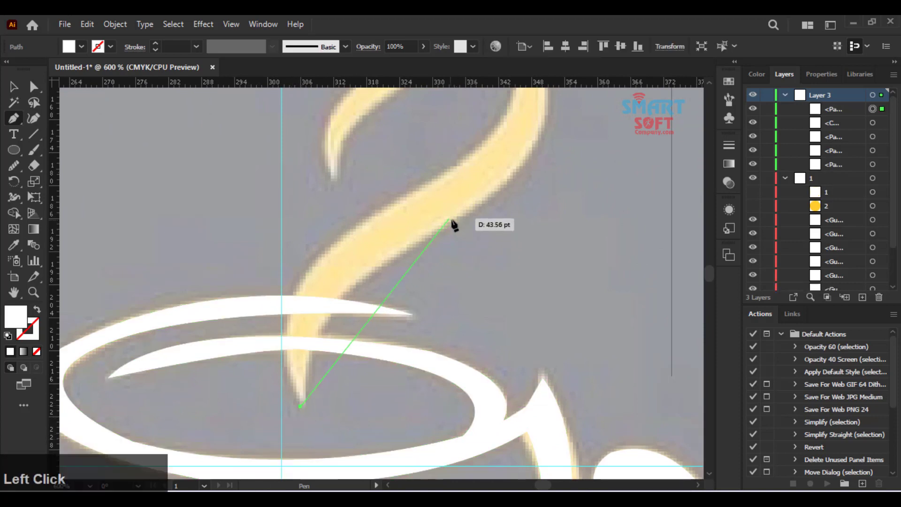
left_click_drag(449, 219, 534, 167)
key("ctrl+z")
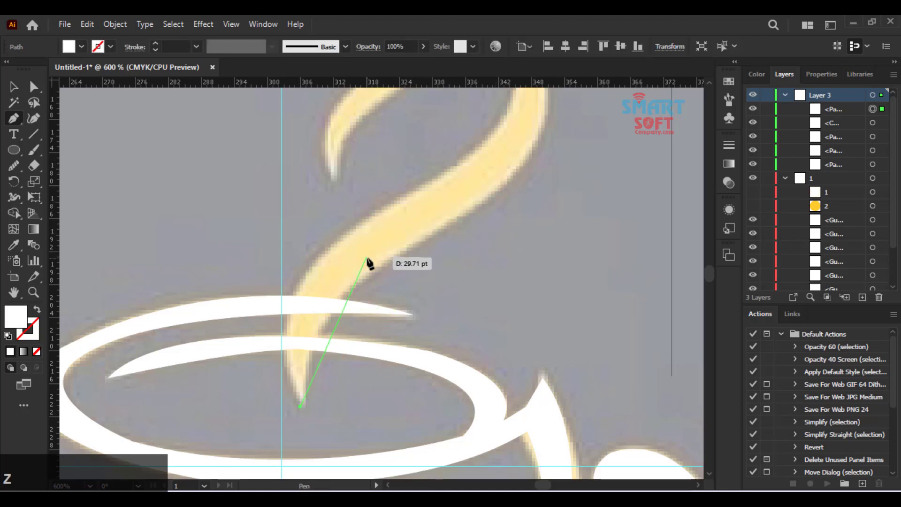
key("ctrl+z")
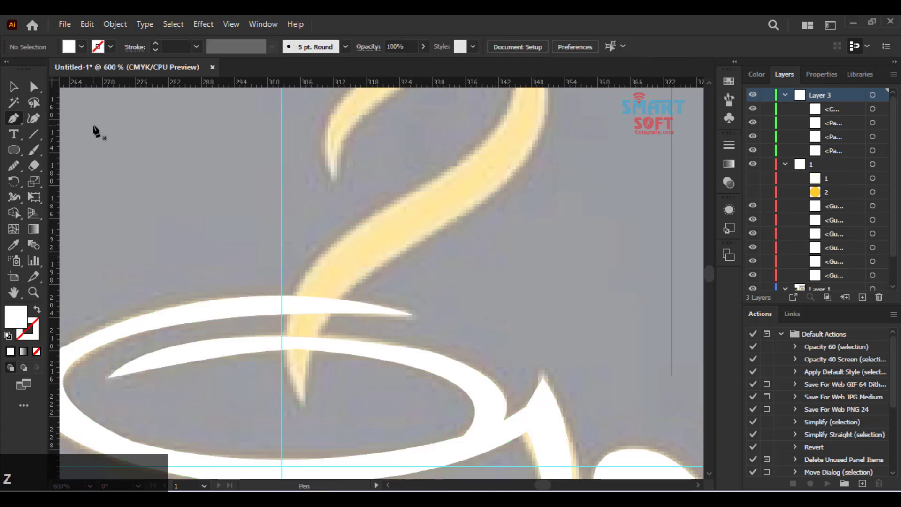
- Set the fill to None and the stroke to black for tracing the steam with the Pen tool
left_click(82, 47)
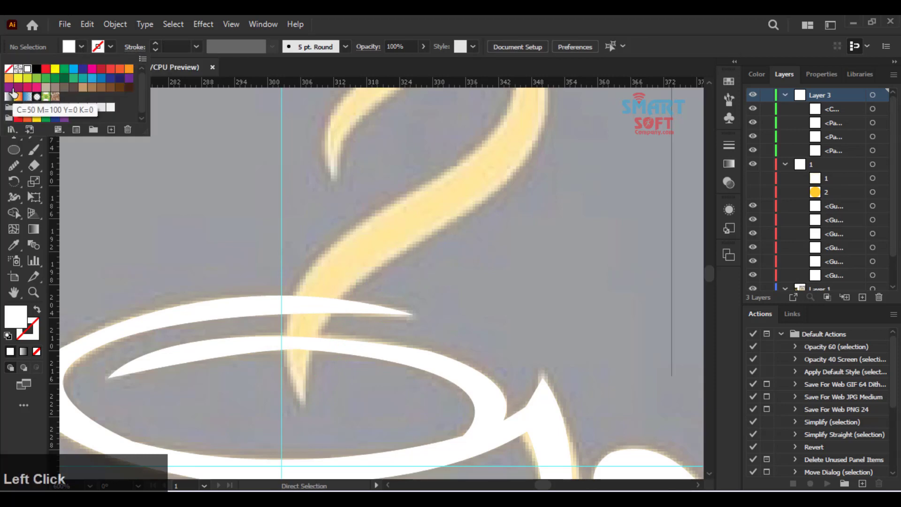
left_click(9, 69)
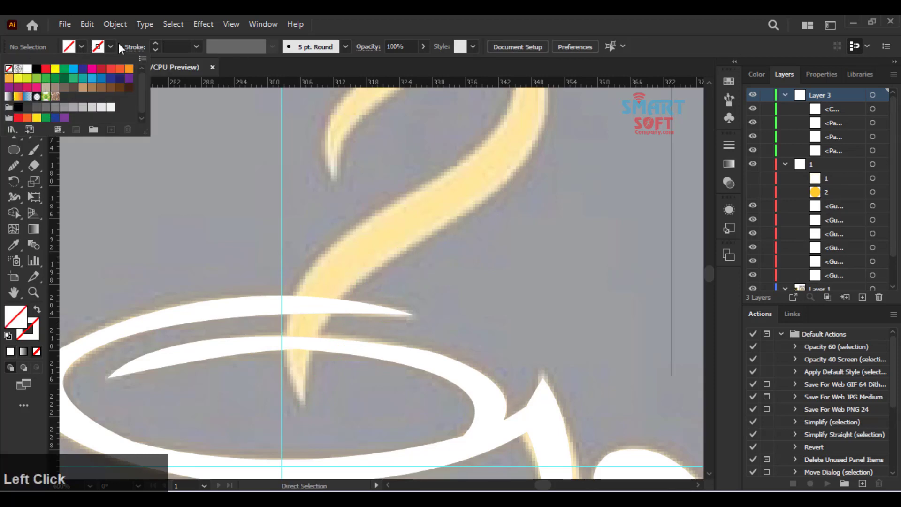
left_click(111, 47)
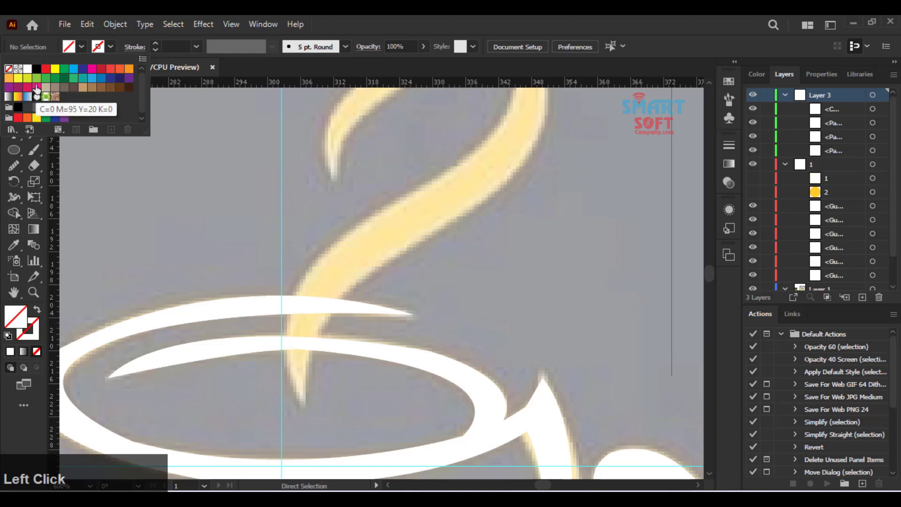
left_click(38, 69)
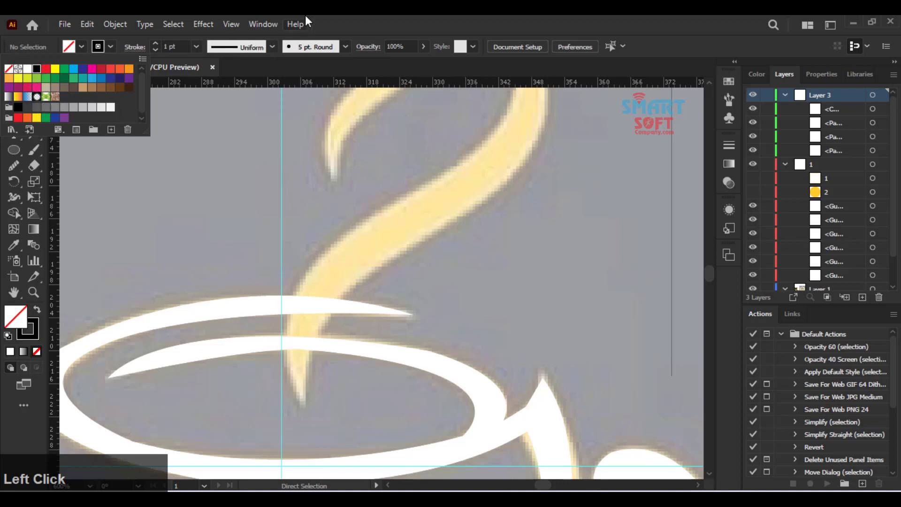
key("Escape")
key("p")
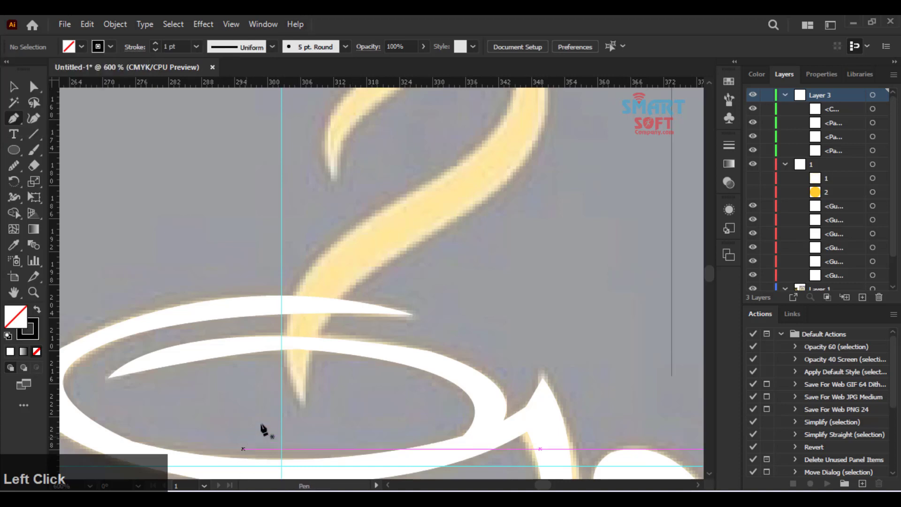
- Trace the right edge of the large steam wisp from its lower tip inside the cup to its upper tip
left_click(302, 408)
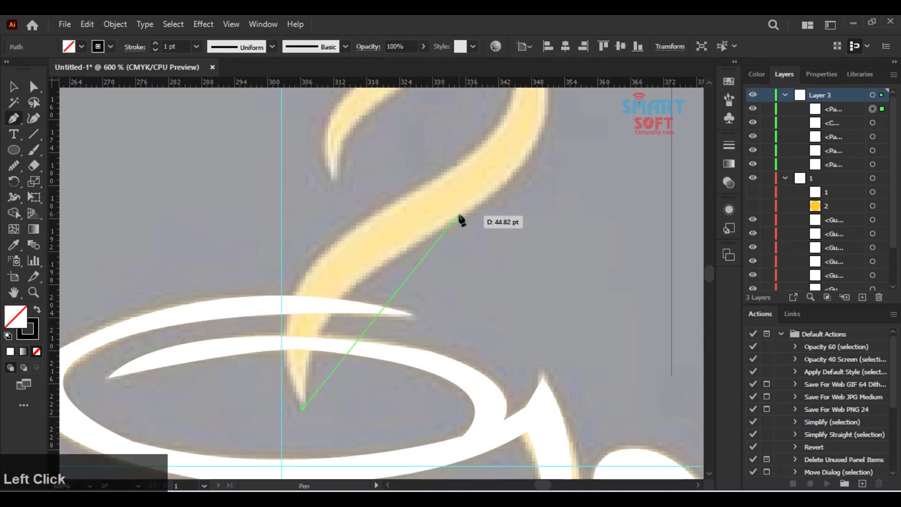
left_click_drag(458, 216, 627, 129)
key("space")
left_click_drag(510, 166, 439, 286)
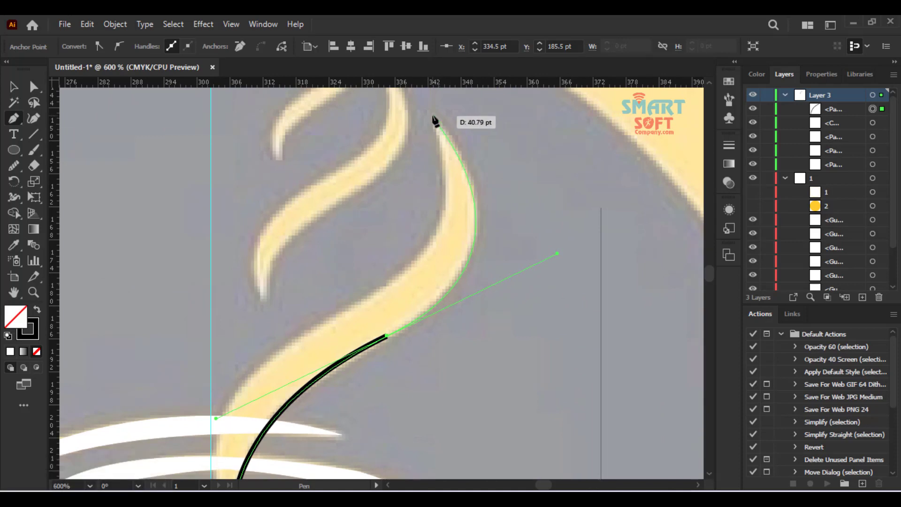
left_click_drag(433, 117, 289, 353)
left_click_drag(309, 313, 101, 476)
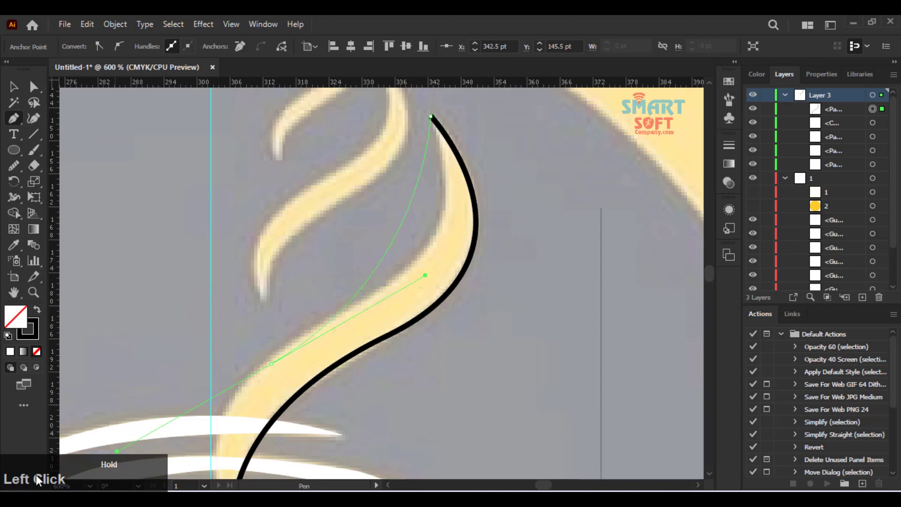
left_click_drag(35, 475, 261, 372)
scroll(334, 407, "up", 3)
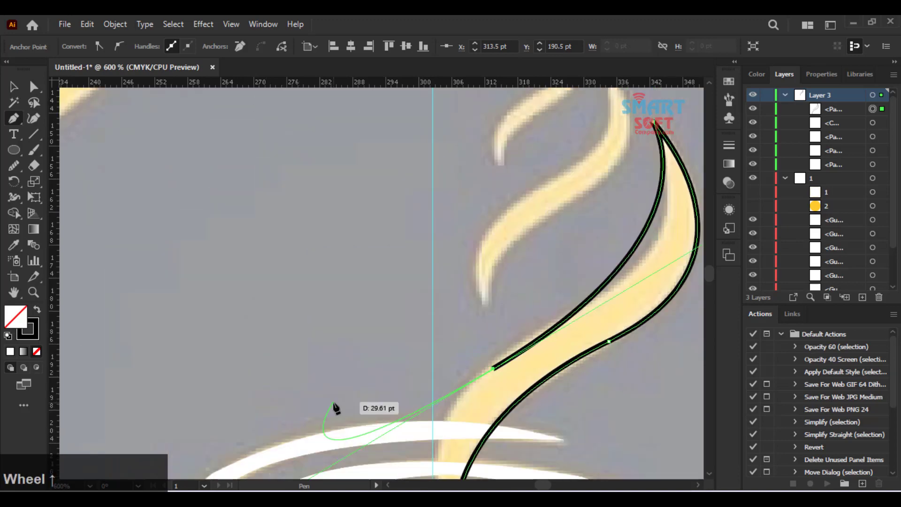
left_click_drag(334, 406, 174, 435)
key("ctrl+z")
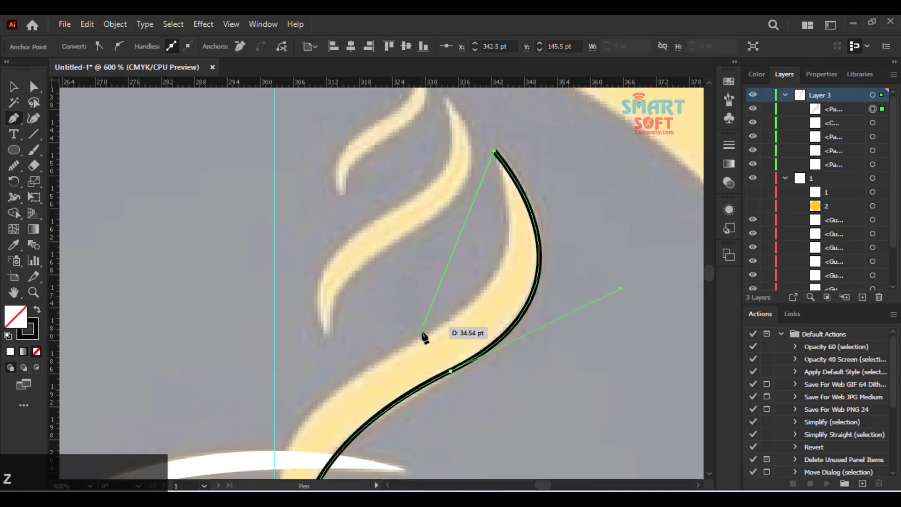
- Trace the large wisp's left edge down from the upper tip and close the path at the lower tip
left_click_drag(419, 338, 354, 331)
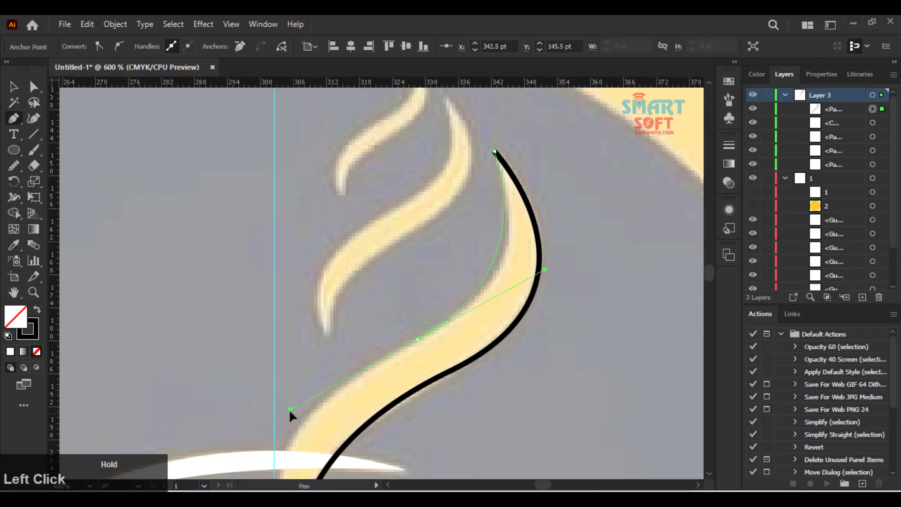
left_click_drag(279, 396, 279, 396)
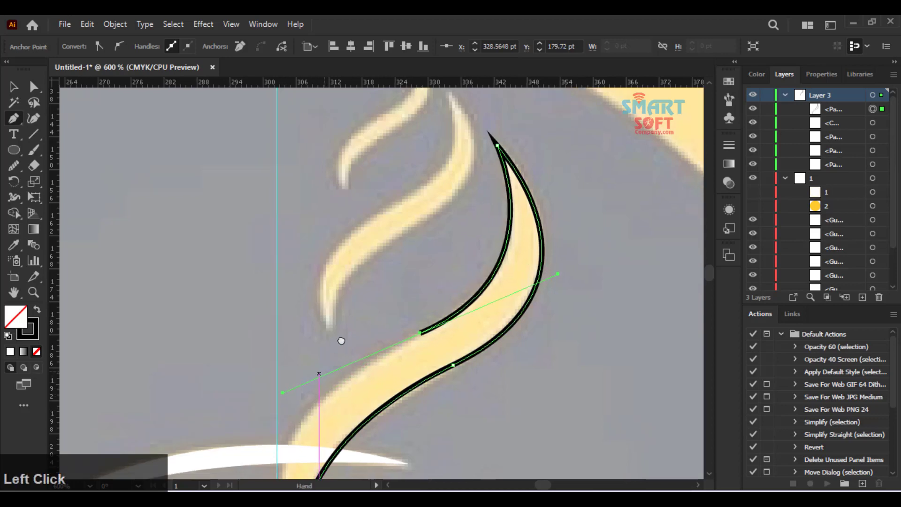
left_click_drag(341, 350, 408, 197)
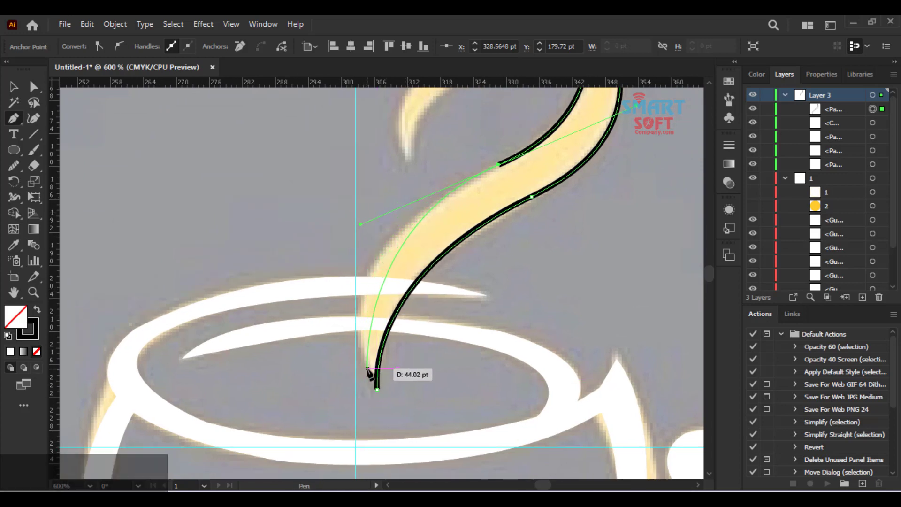
left_click(362, 295)
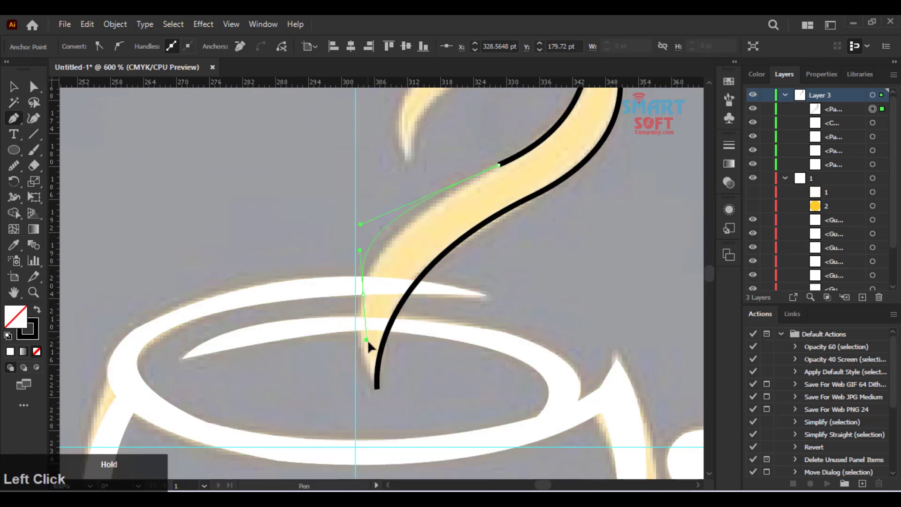
left_click_drag(368, 343, 354, 307)
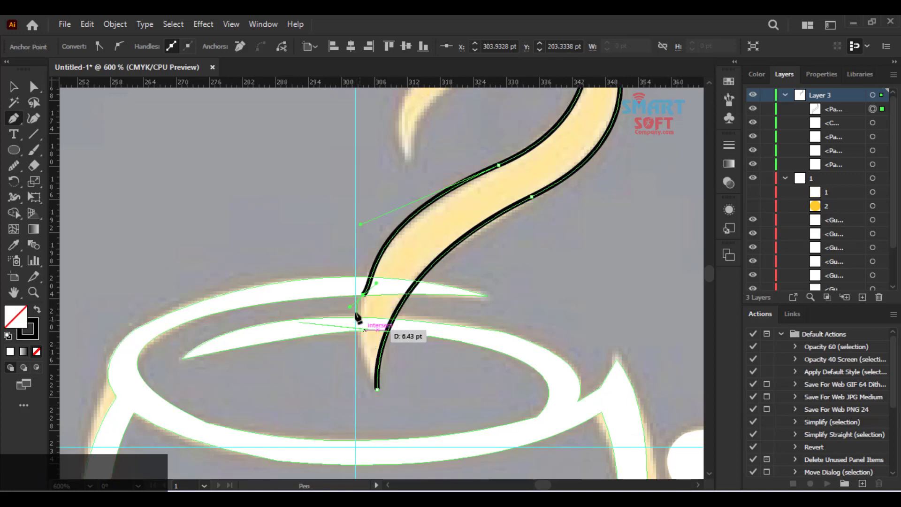
left_click(377, 389)
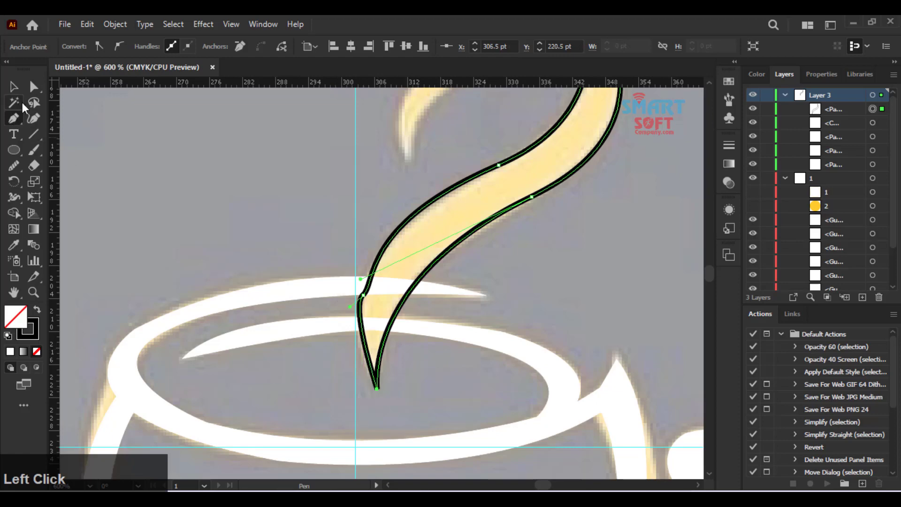
- Select the kinked anchor on the large wisp's left edge, where it crosses the cup rim, with Direct Selection
left_click(33, 87)
key("ctrl+equal")
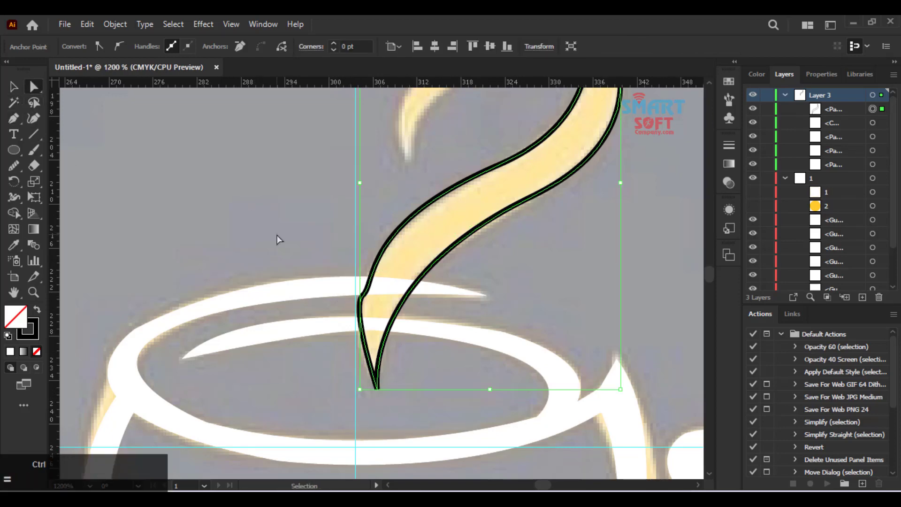
scroll(336, 294, "up", 3)
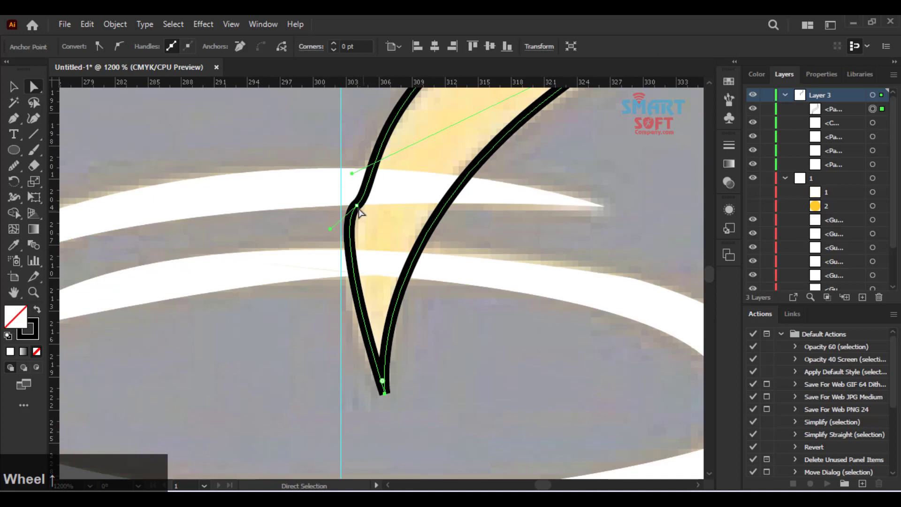
left_click(357, 205)
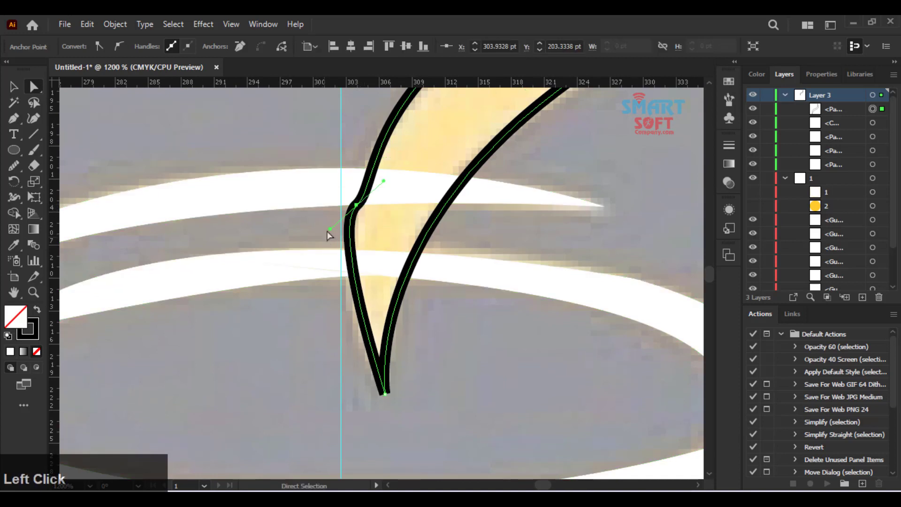
left_click(348, 224)
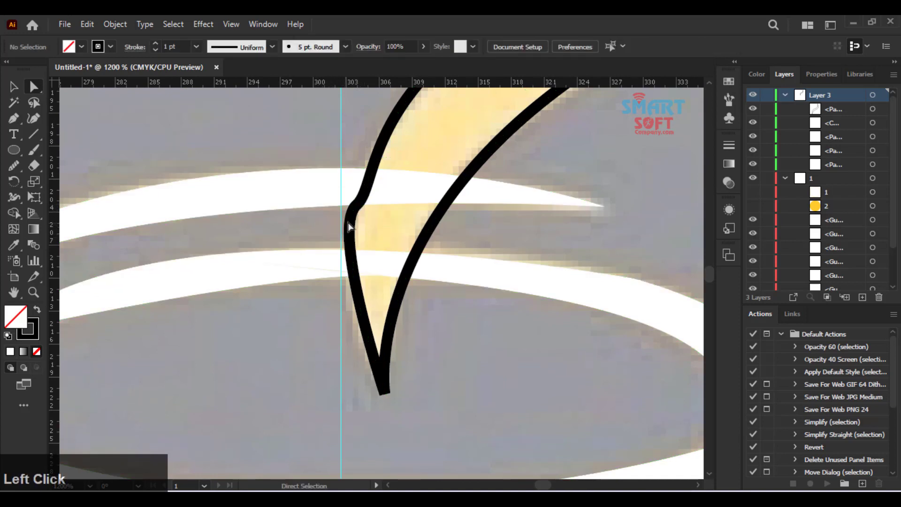
left_click(354, 222)
left_click(358, 207)
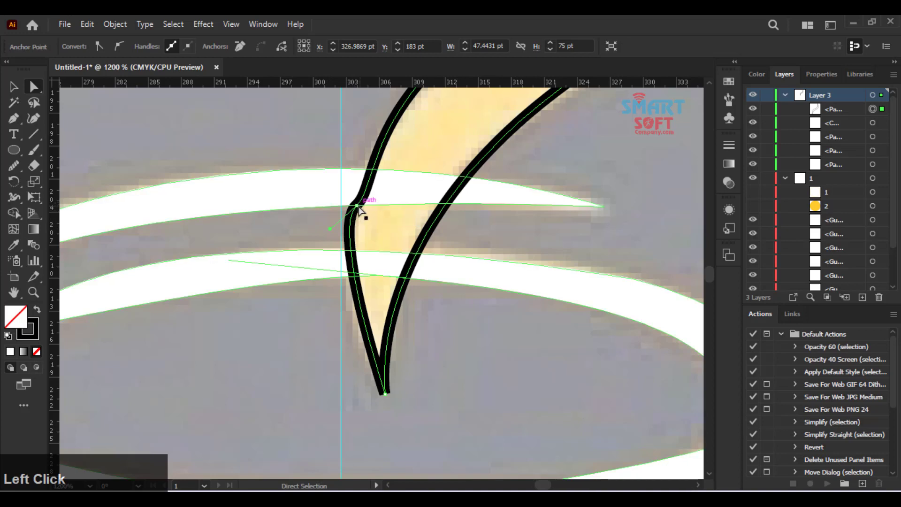
left_click(358, 206)
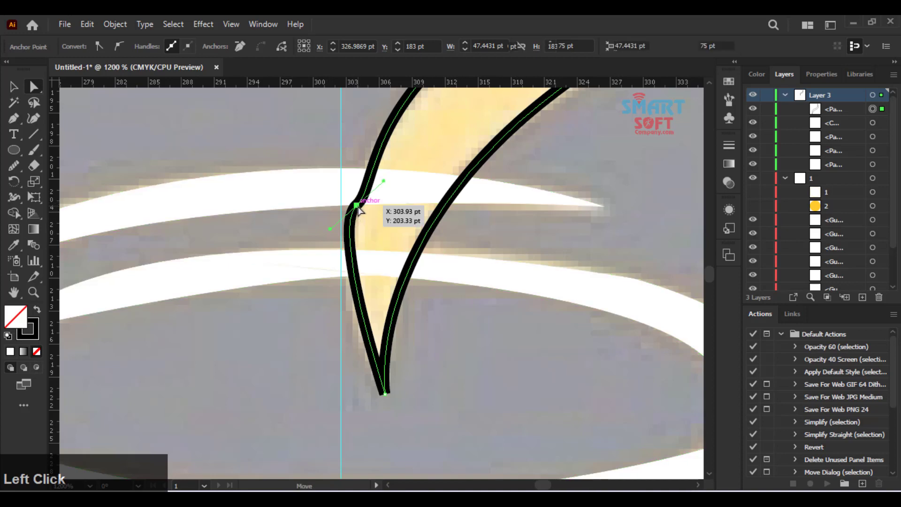
- Smooth the large wisp's outline with the Smooth tool, from the kink at the rim along its edges
left_click(14, 165)
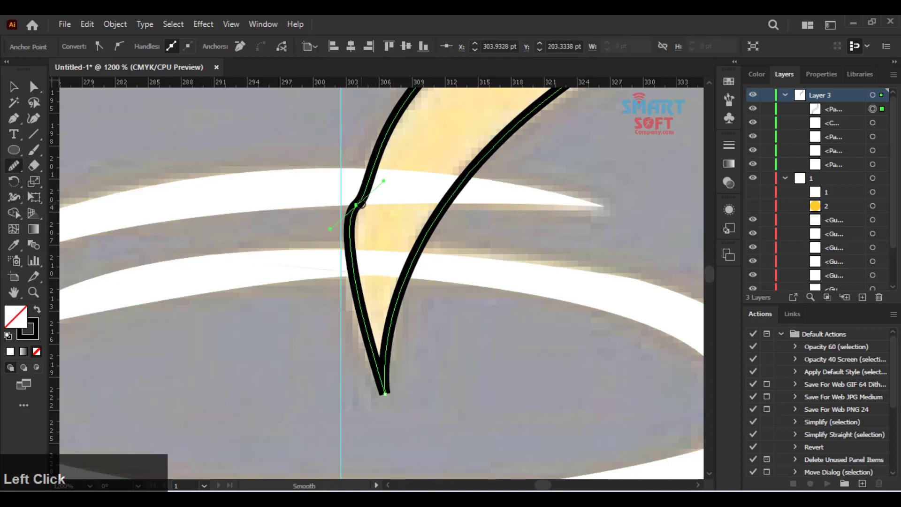
mouse_move(361, 204)
left_mouse_down()
mouse_move(350, 206)
mouse_move(350, 225)
mouse_move(191, 344)
left_mouse_up()
scroll(367, 251, "up", 5)
mouse_move(454, 225)
left_mouse_down()
mouse_move(415, 309)
mouse_move(413, 441)
left_mouse_up()
left_click_drag(356, 149, 339, 237)
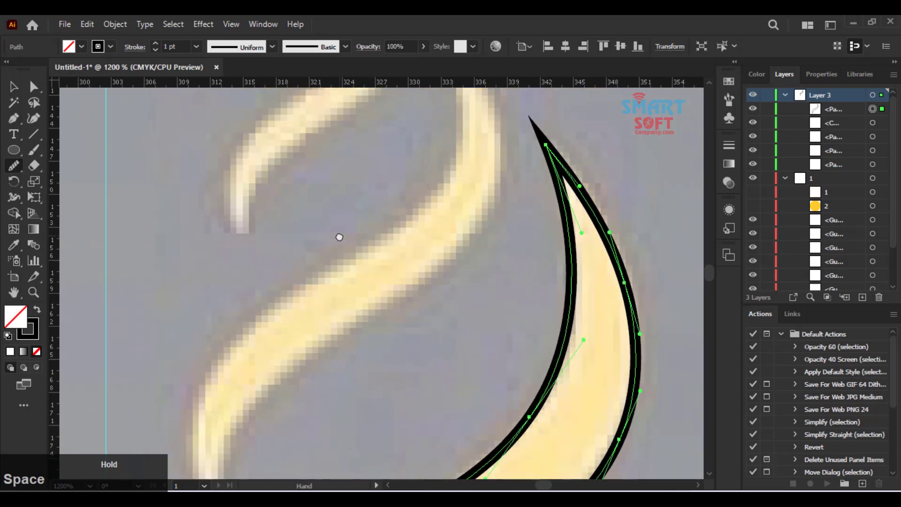
- Give the large wisp a white fill and no stroke
key("ctrl+0")
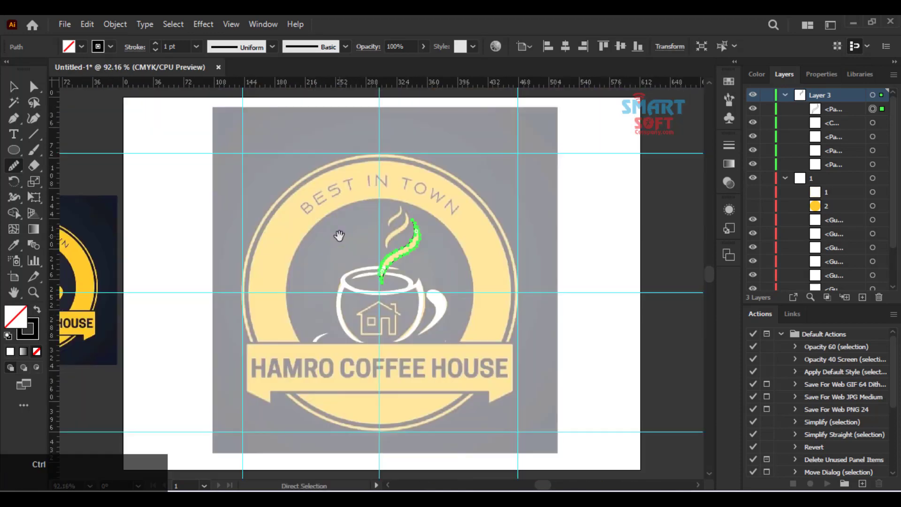
key("ctrl+equal")
key("ctrl+equal")
key("ctrl+equal")
key("ctrl+equal")
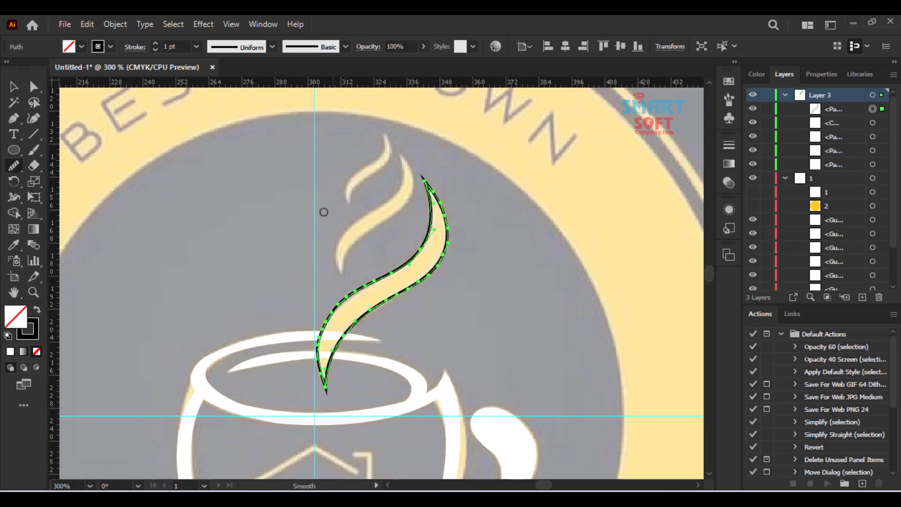
left_click(35, 309)
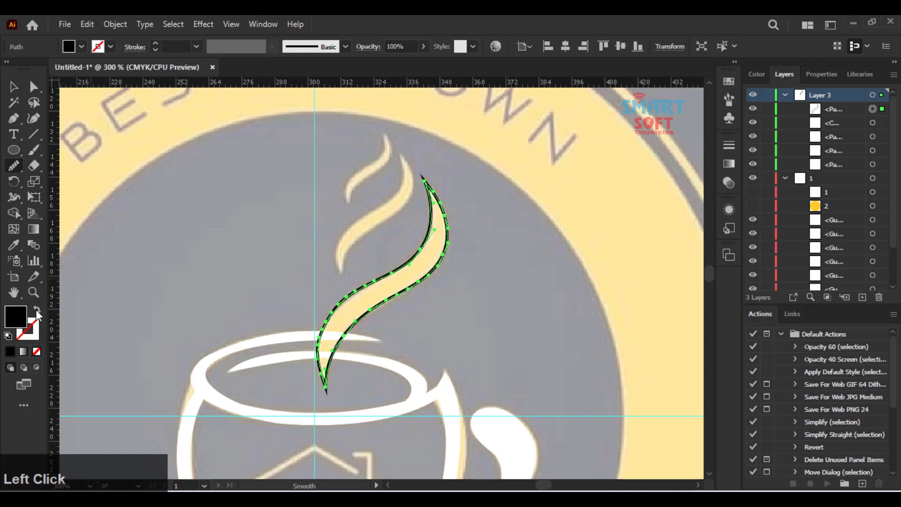
left_click(69, 47)
left_click(29, 70)
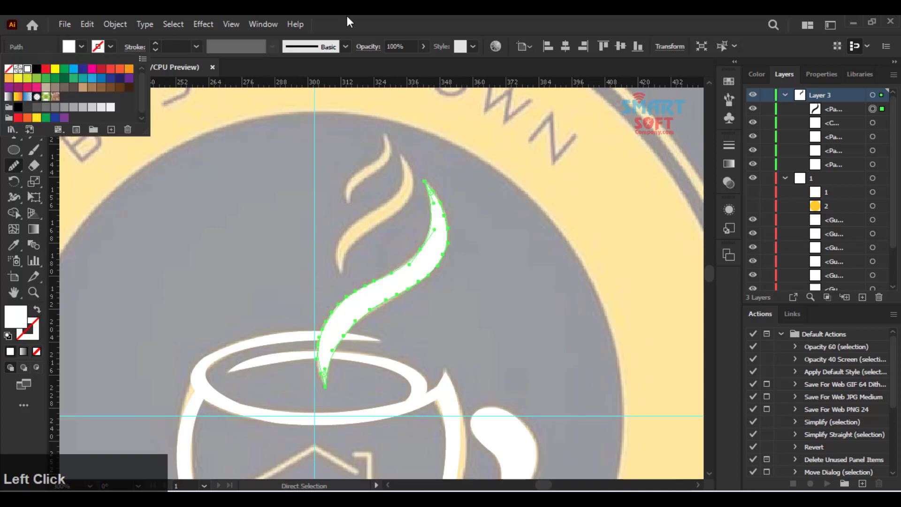
- Duplicate the large wisp, scale the copy down and fit it over the middle steam wisp
left_click(14, 88)
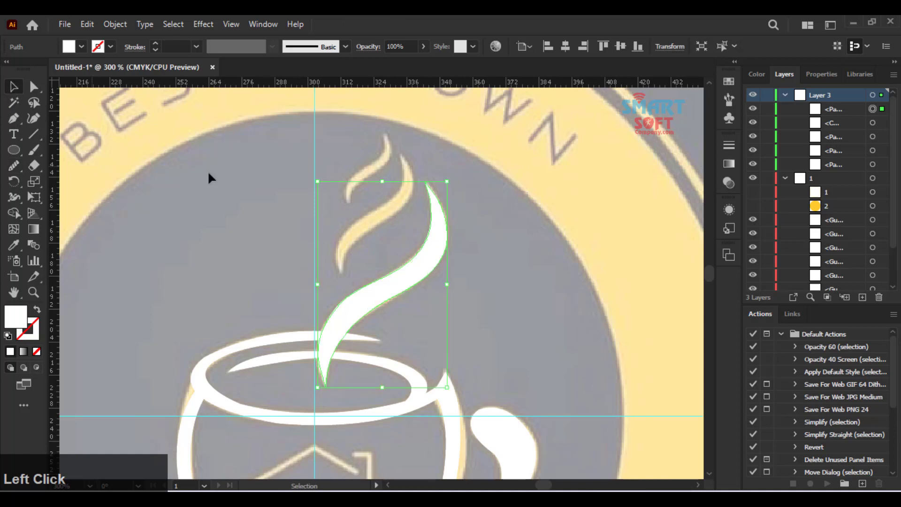
left_click_drag(385, 304, 377, 230)
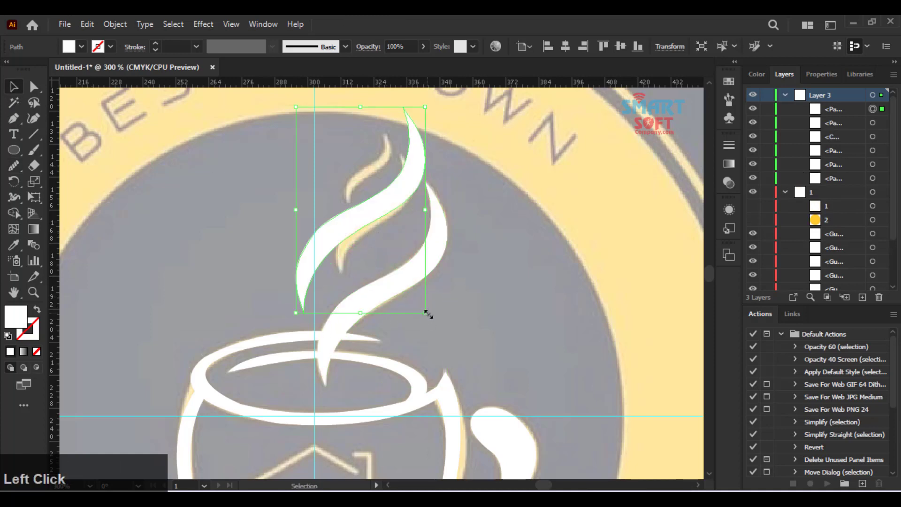
left_click_drag(424, 315, 393, 244)
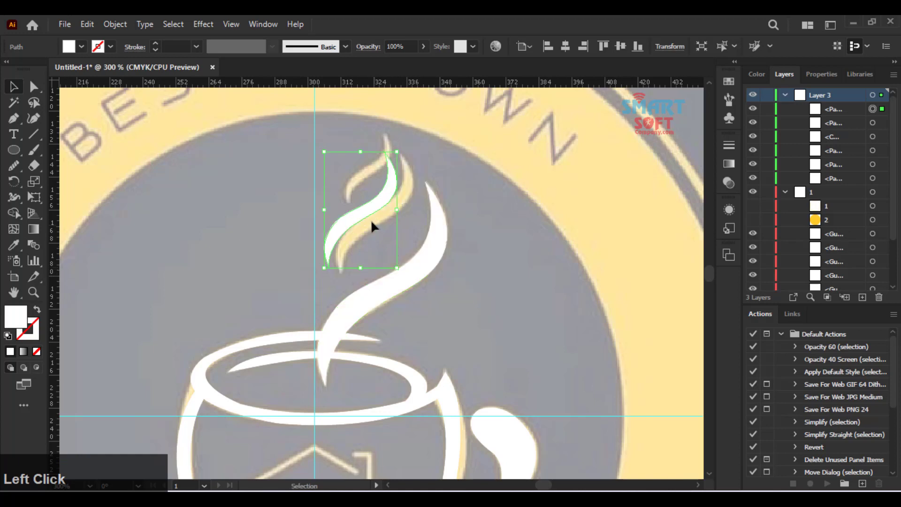
left_click_drag(361, 206, 376, 210)
left_click_drag(377, 213, 400, 208)
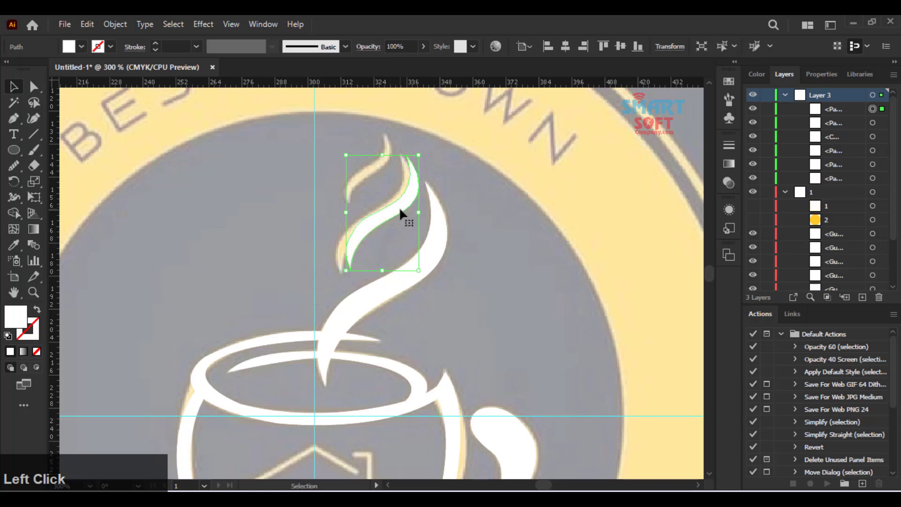
key("ctrl+z")
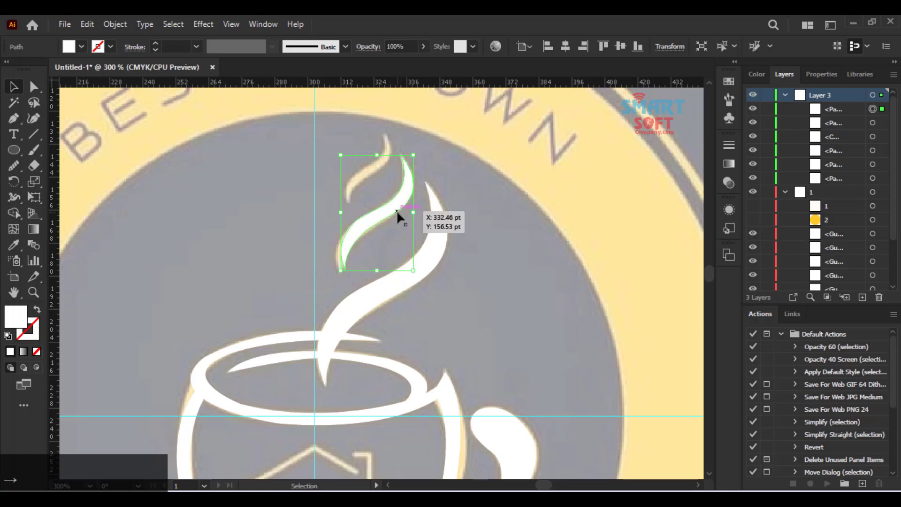
- Duplicate the middle wisp, scale the copy down to fit the smallest steam wisp, and clear the selection
left_click_drag(393, 206, 379, 158)
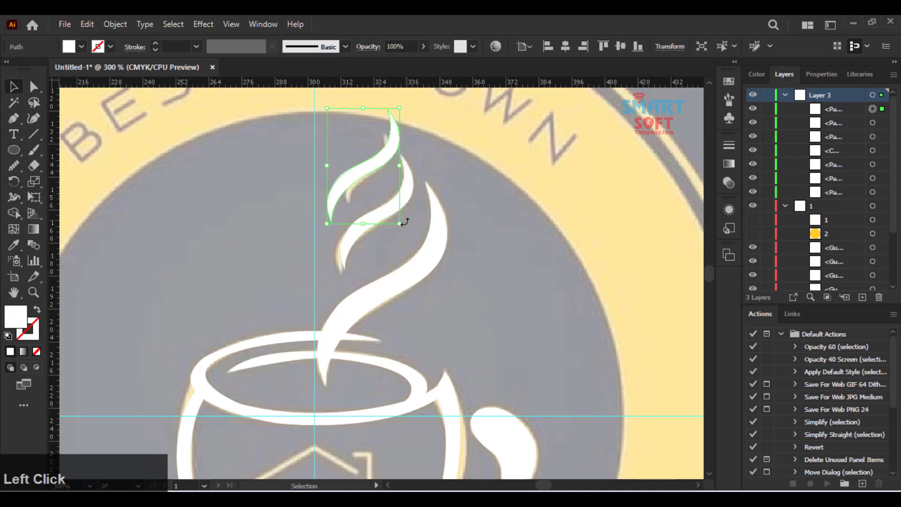
left_click_drag(400, 223, 386, 207)
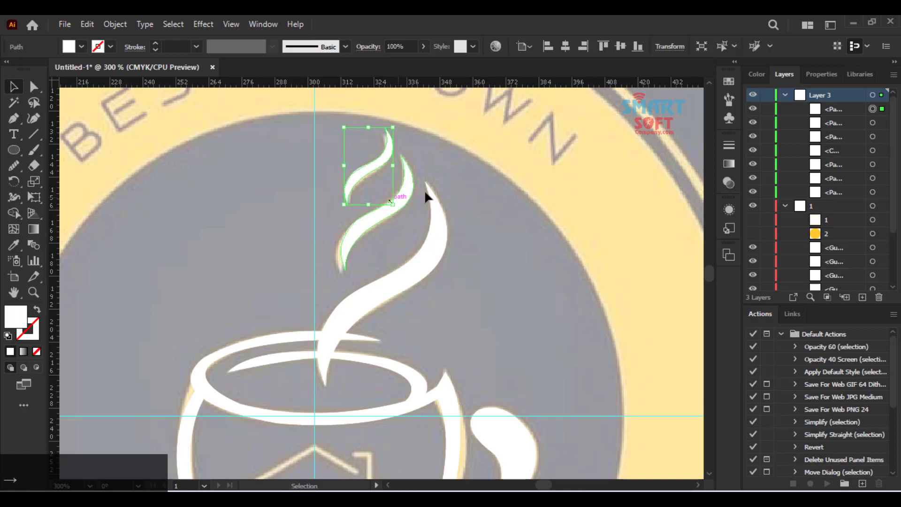
left_click(466, 210)
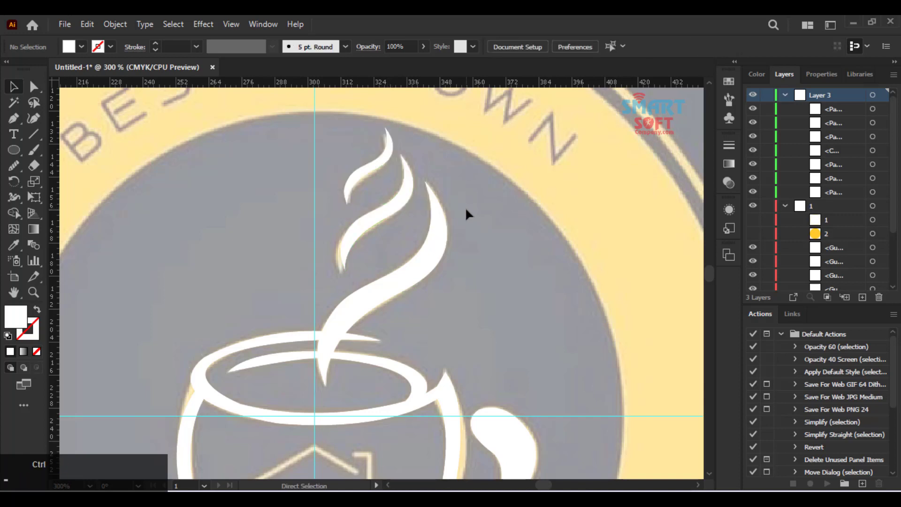
- Check the traced steam, cup and handle shapes against the logo by selecting them together, and clear the selection
key("ctrl+minus")
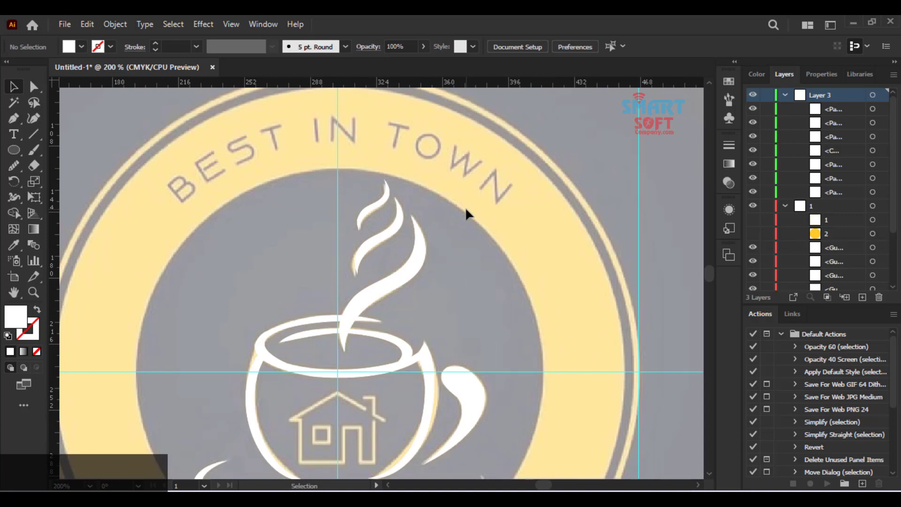
scroll(466, 211, "down", 2)
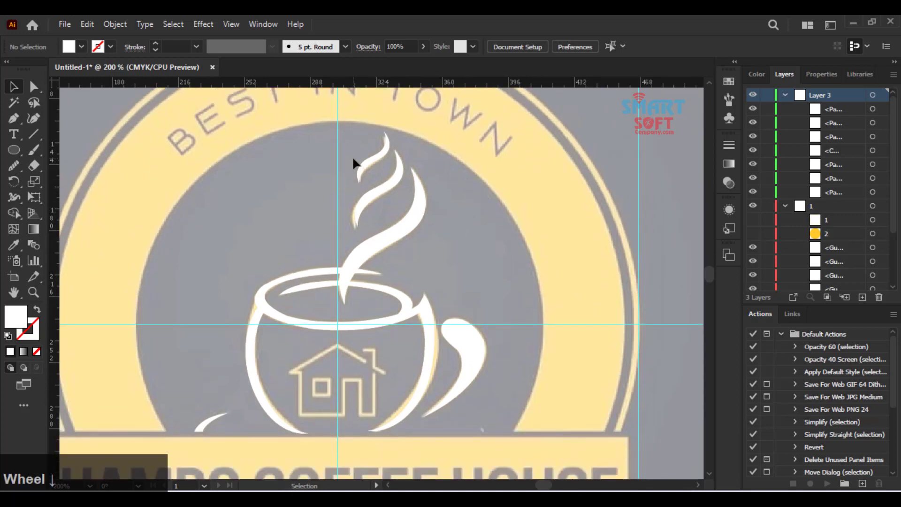
left_click_drag(345, 146, 478, 373)
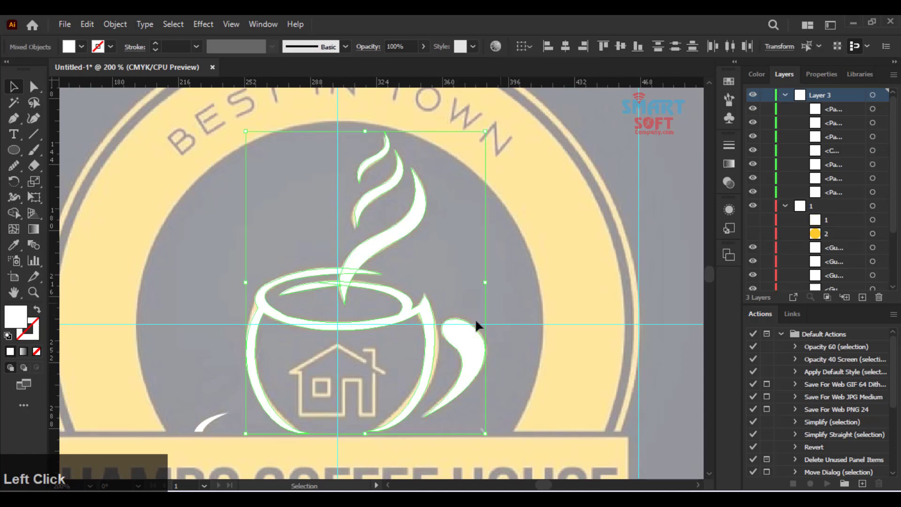
left_click(475, 319)
scroll(446, 332, "down", 4)
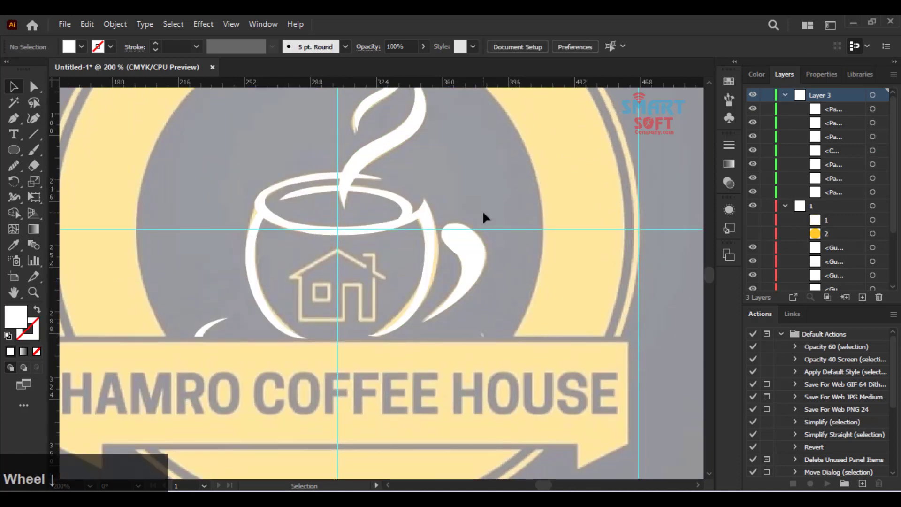
- Inspect the traced cup and the house icon inside it up close against the logo, ending with the whole logo in view
left_click(370, 280)
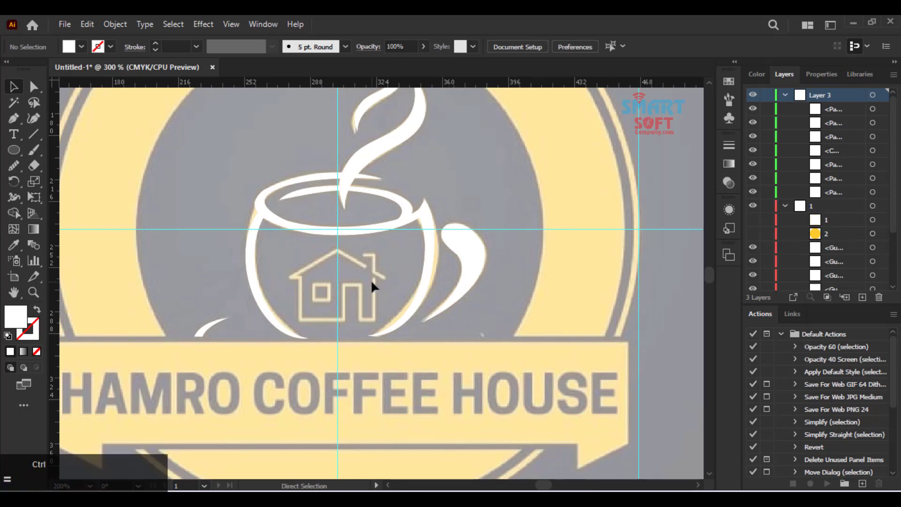
scroll(370, 279, "up", 1)
scroll(356, 277, "up", 1)
left_click_drag(351, 280, 398, 292)
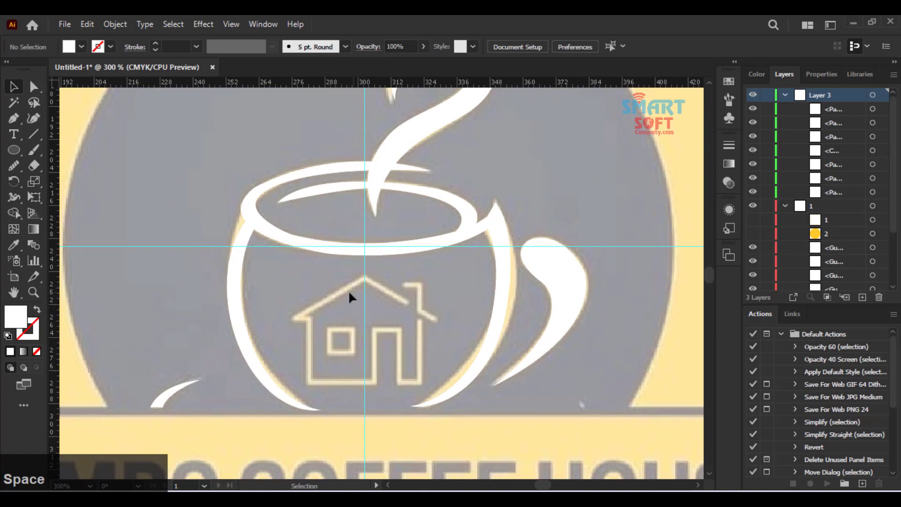
left_click_drag(347, 323, 338, 294)
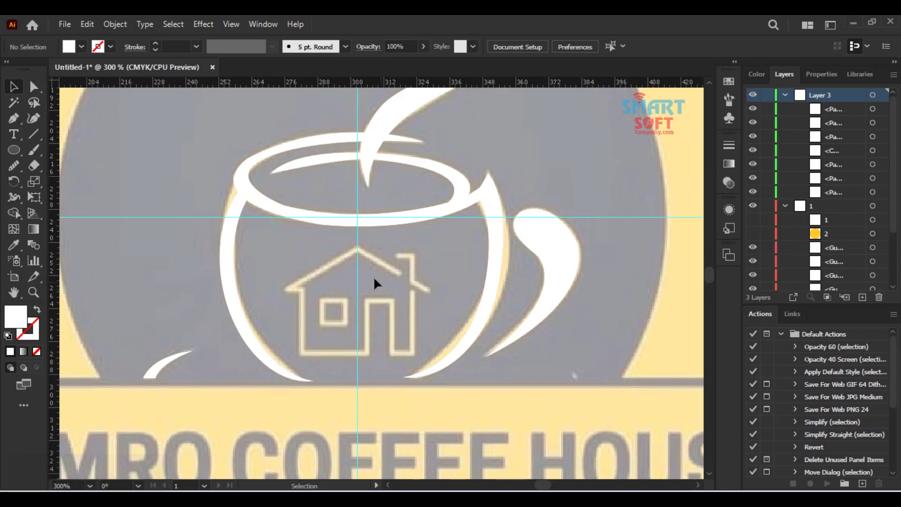
scroll(327, 320, "up", 3)
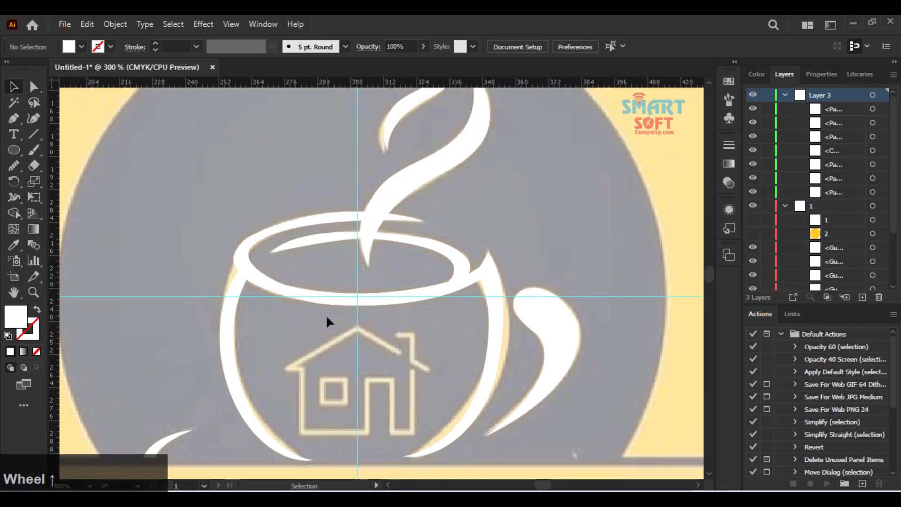
scroll(327, 322, "down", 2)
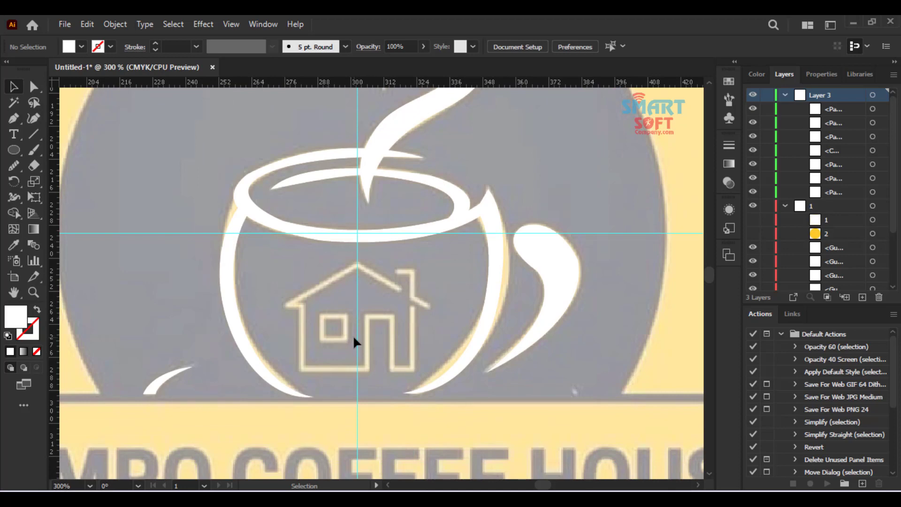
key("ctrl")
key("ctrl+1")
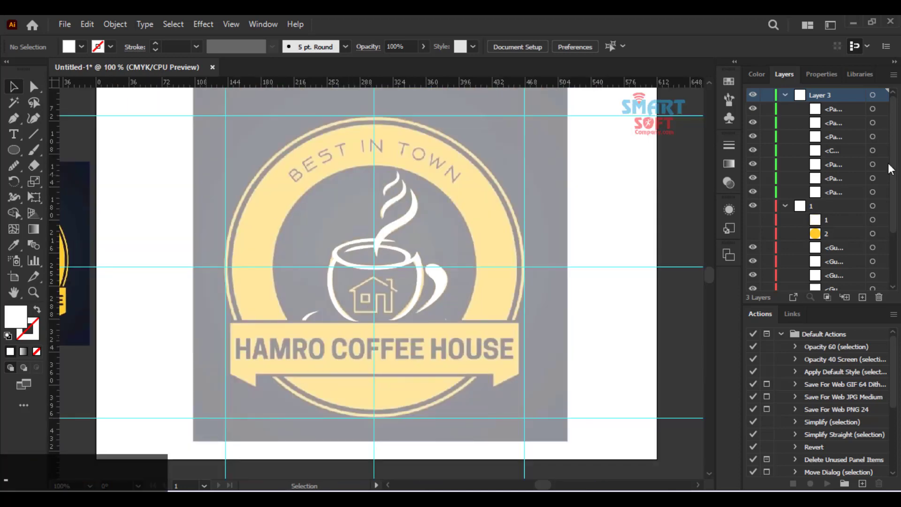
- Compare the traced steam, cup and handle with the reference logo by toggling the visibility of Layer 3
left_click(751, 96)
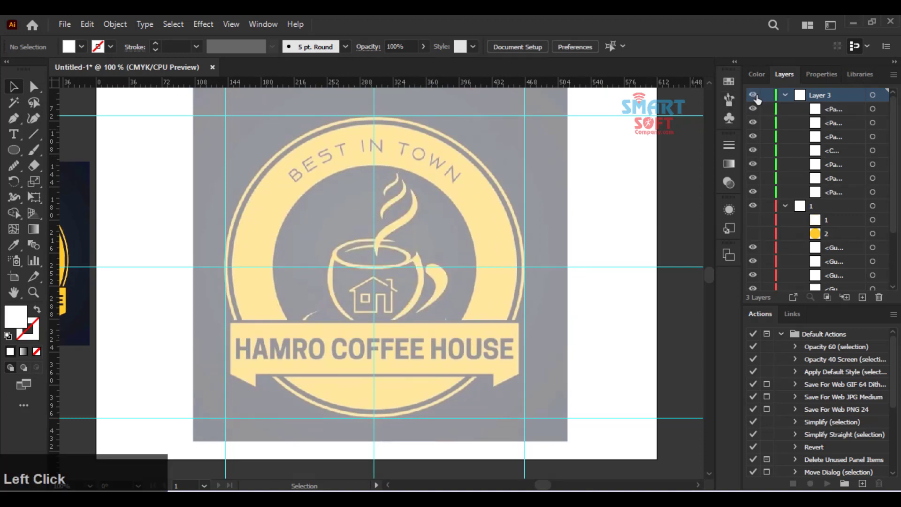
left_click(754, 96)
left_click(754, 96)
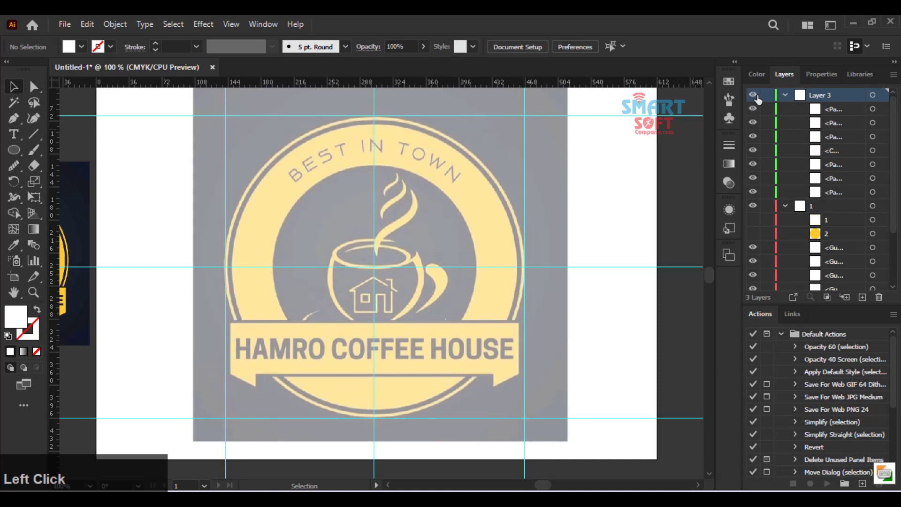
left_click(754, 96)
left_click(755, 96)
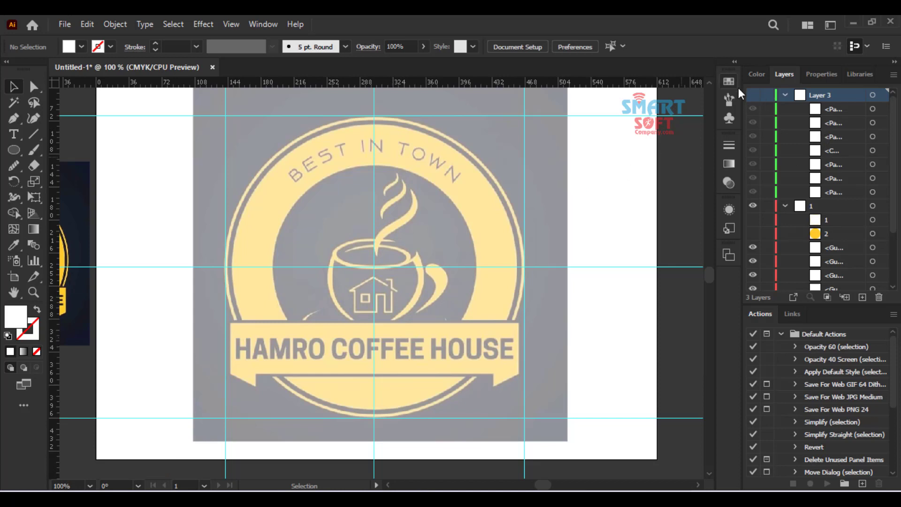
left_click(753, 97)
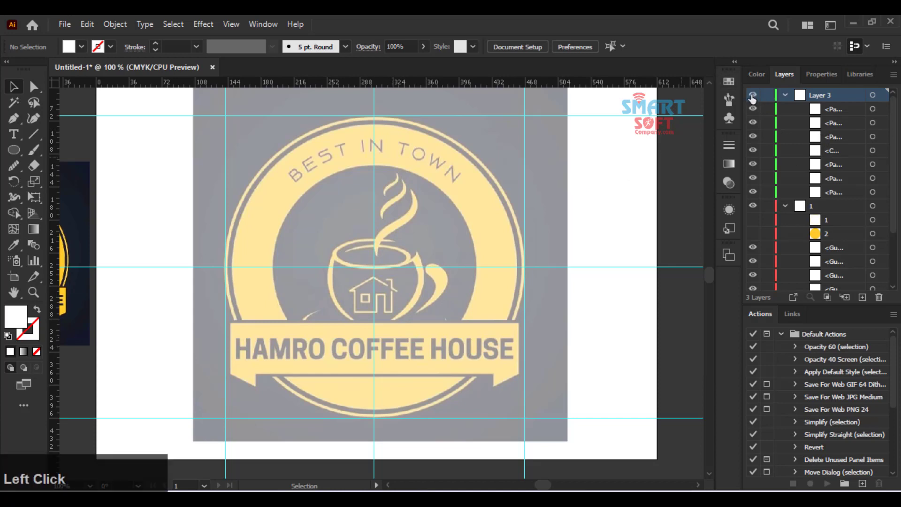
- Collapse and hide Layer 3, and add a new layer directly above layer 1
left_click(787, 96)
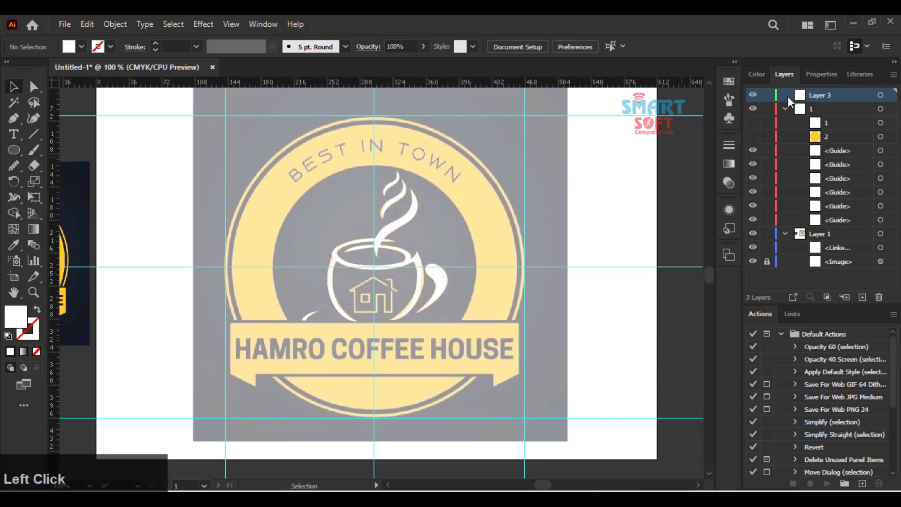
left_click(754, 95)
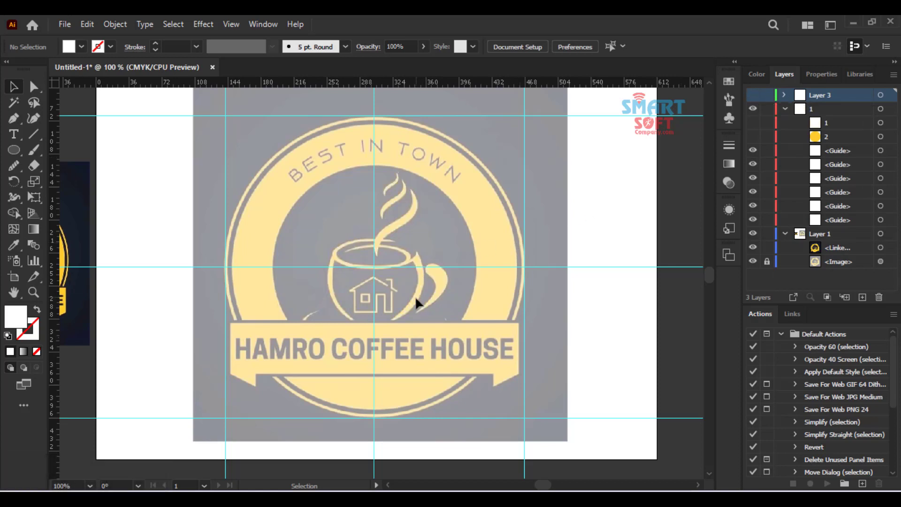
scroll(415, 296, "down", 3)
left_click(795, 138)
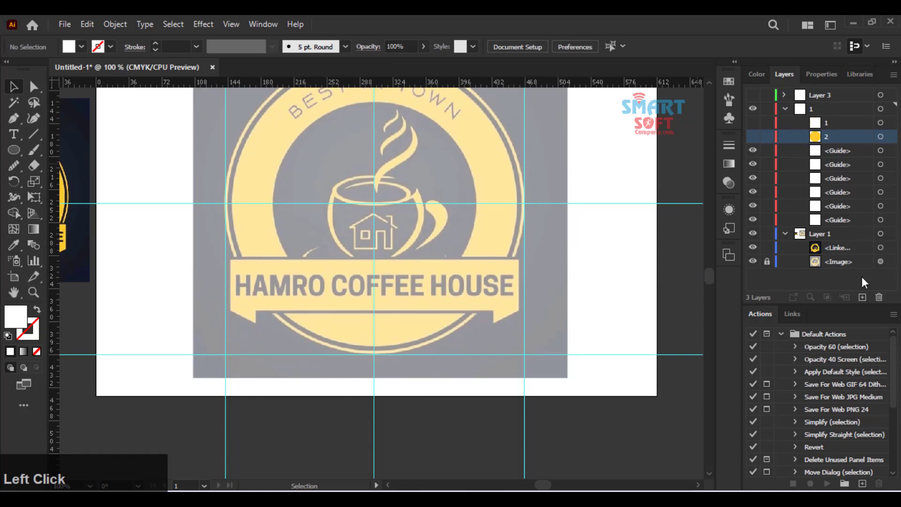
left_click(863, 297)
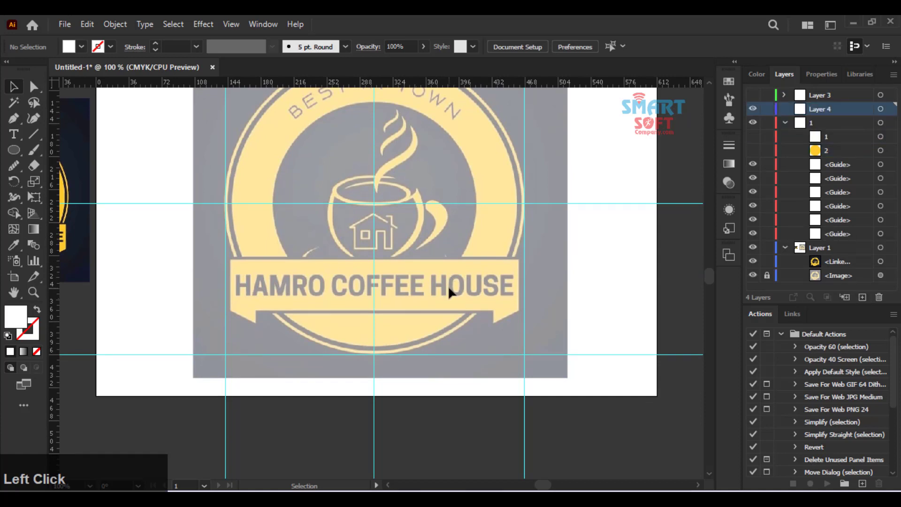
- Start tracing the name banner with the Pen tool along its straight top edge, right side and slanted right tail tip
key("ctrl+plus")
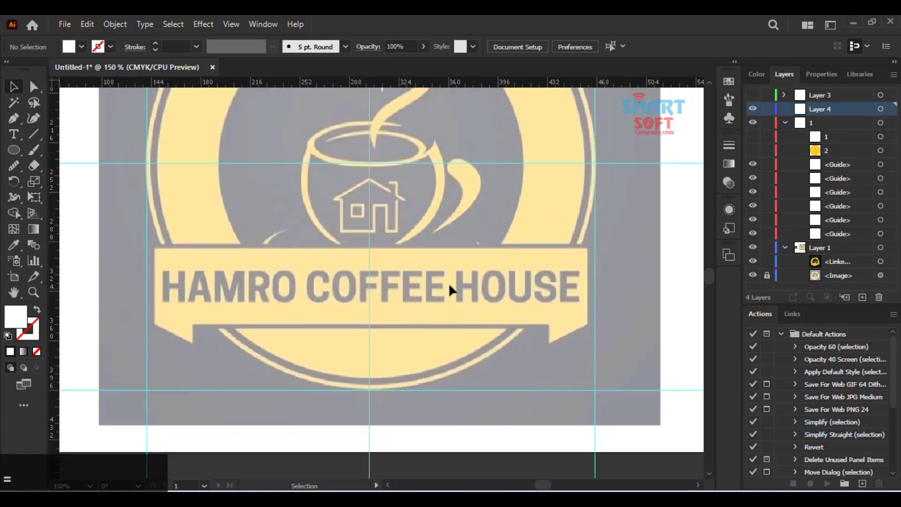
scroll(449, 283, "up", 3)
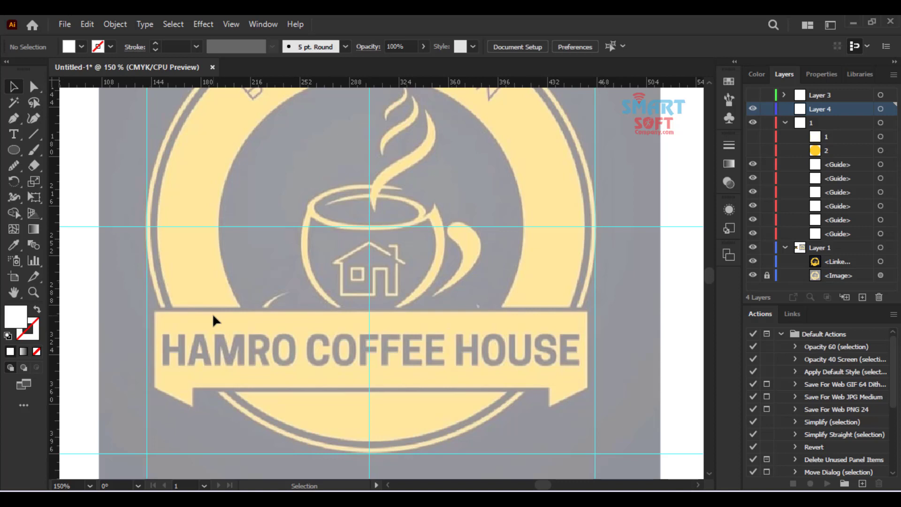
key("p")
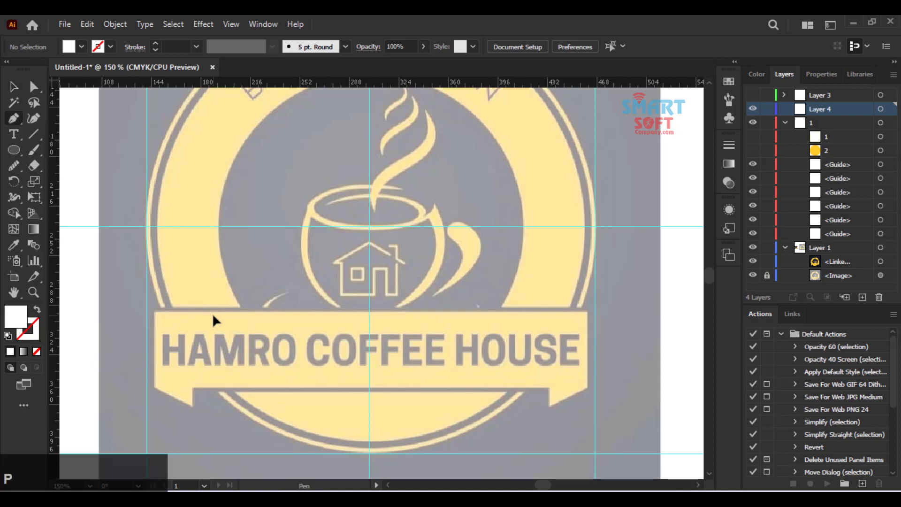
left_click(152, 311)
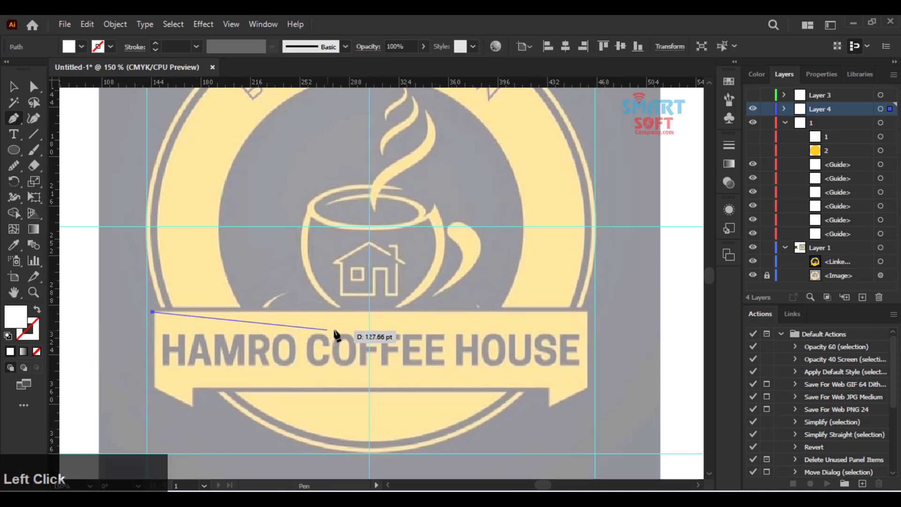
key("shift")
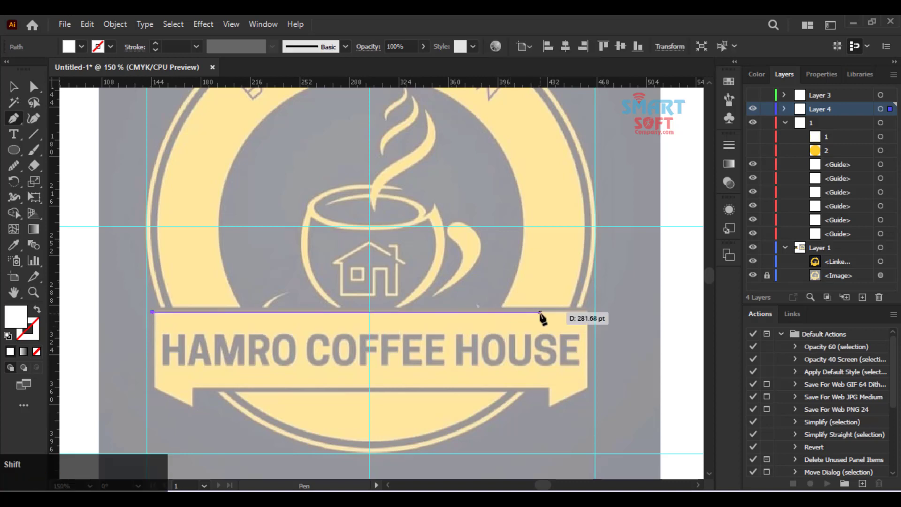
left_click(587, 320)
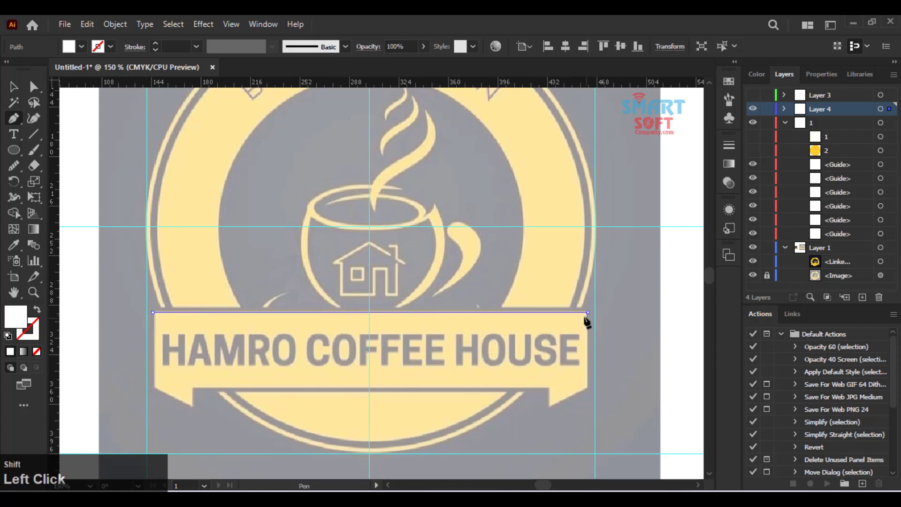
left_click(587, 388)
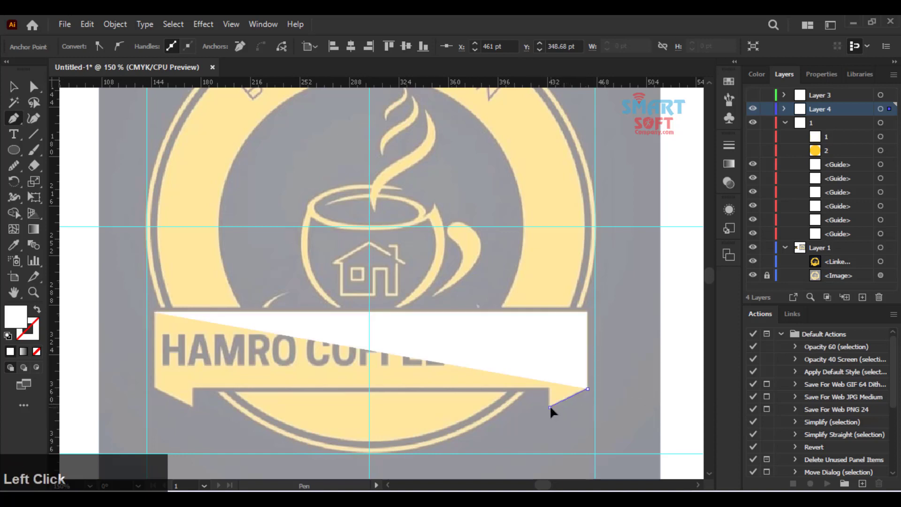
left_click(550, 406)
left_click_drag(549, 407, 546, 364)
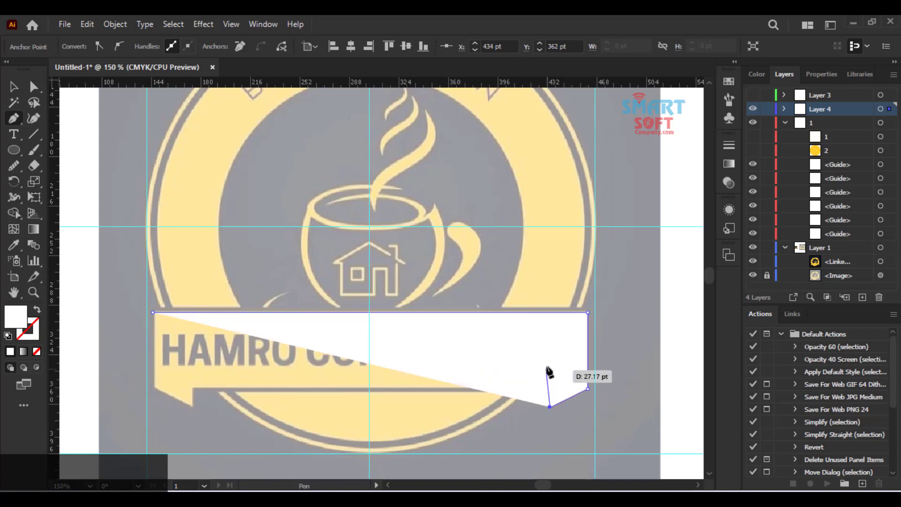
key("ctrl+z")
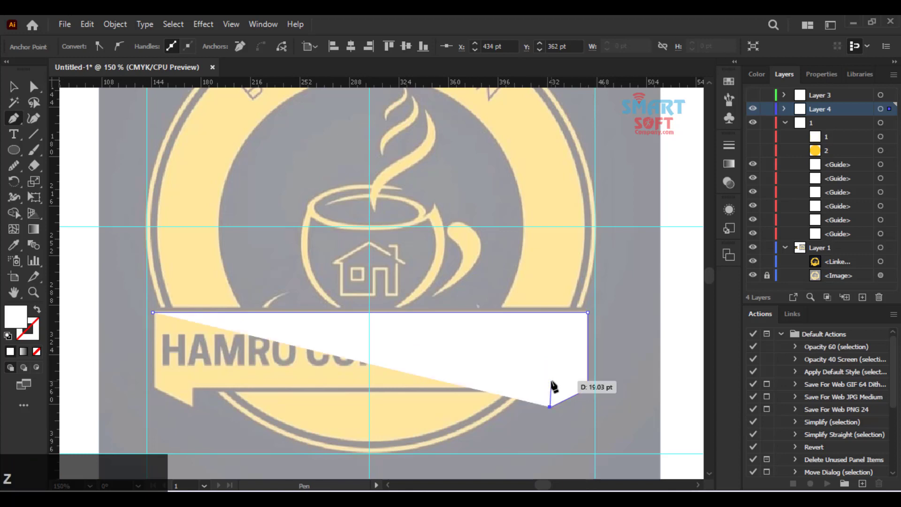
left_click(561, 377)
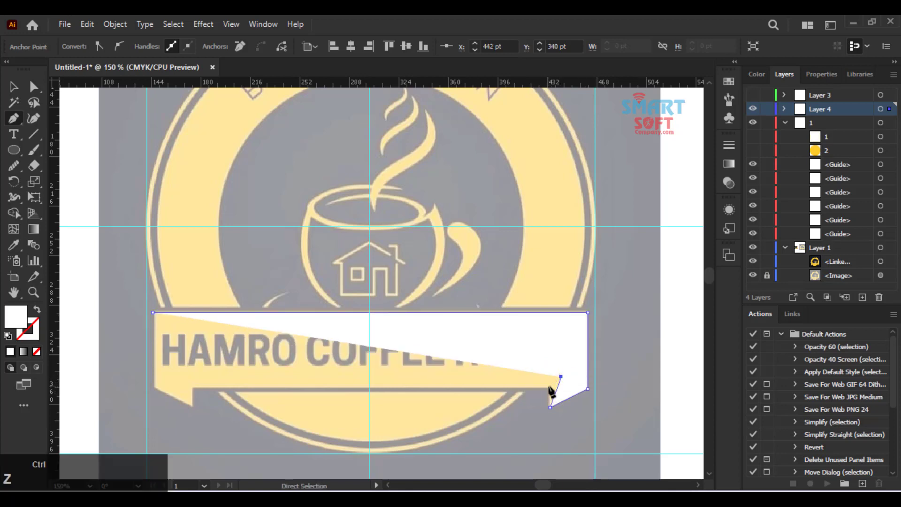
key("ctrl+z")
left_click(549, 386)
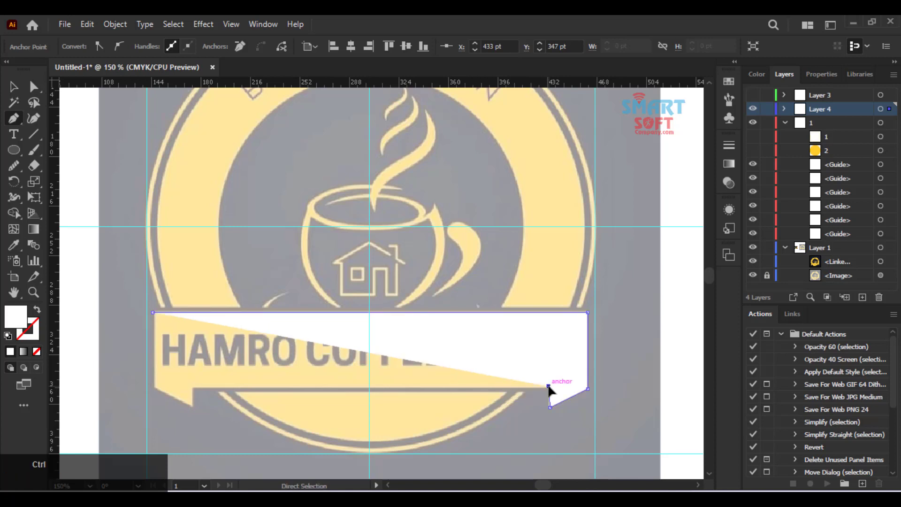
key("ctrl+z")
- Continue the banner path up the right tail's vertical inner edge, along the straight lower edge and around the left tail, closing it at the start point
left_click(549, 387, "shift")
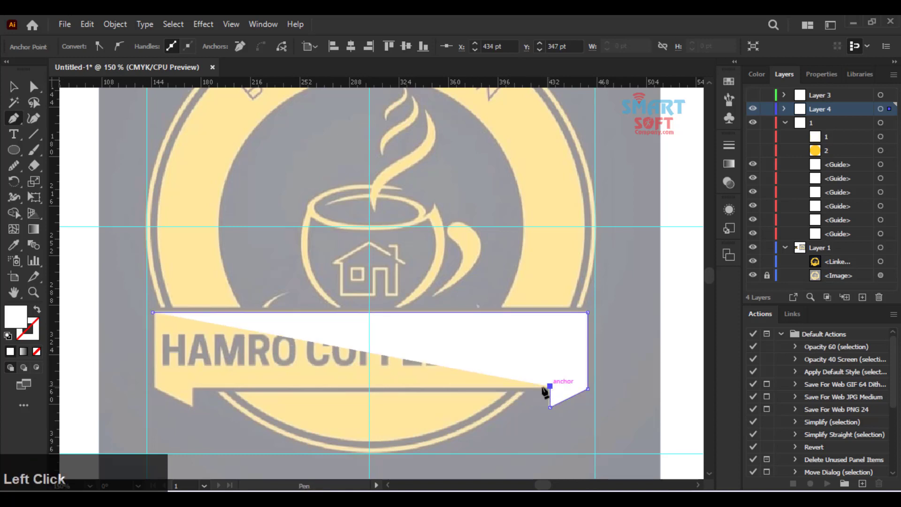
left_click(190, 398, "shift")
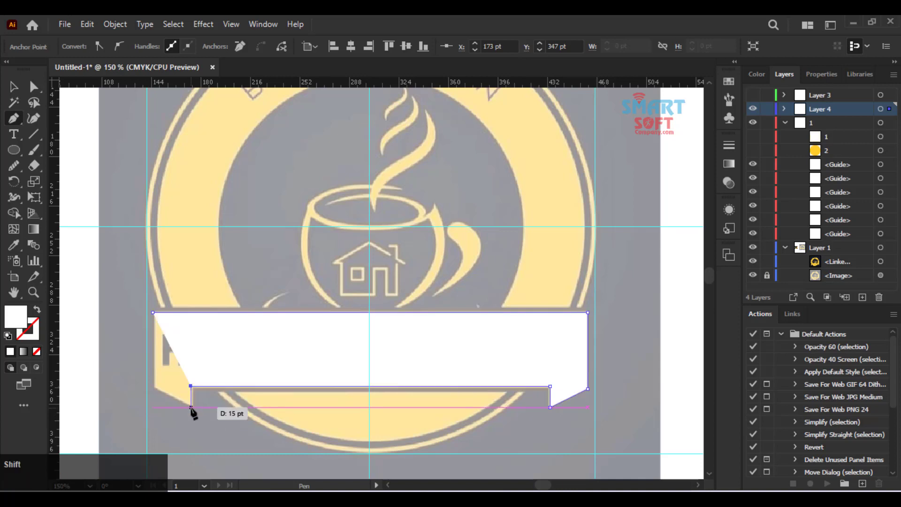
left_click(191, 408)
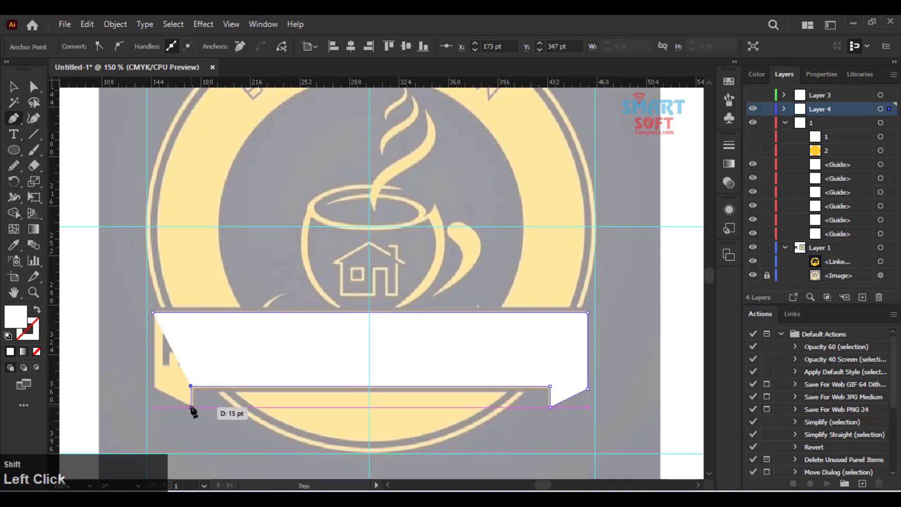
left_click(152, 385)
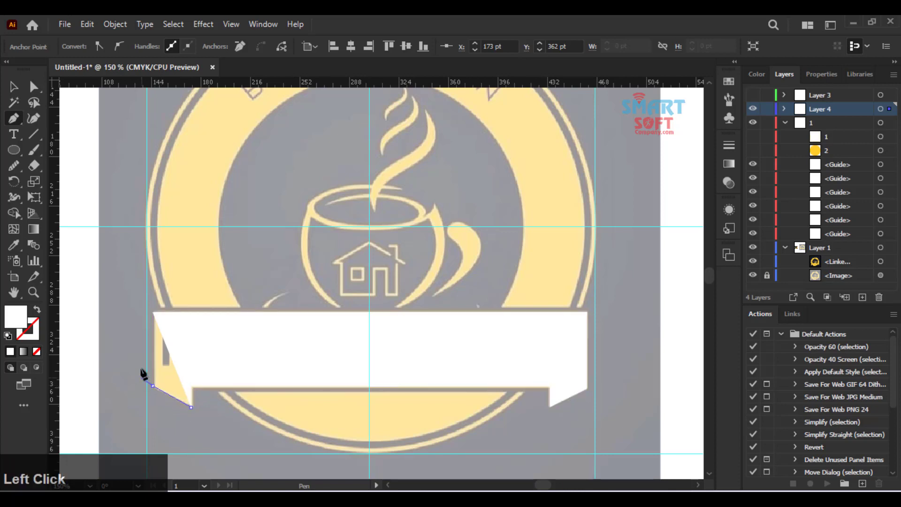
left_click(153, 312)
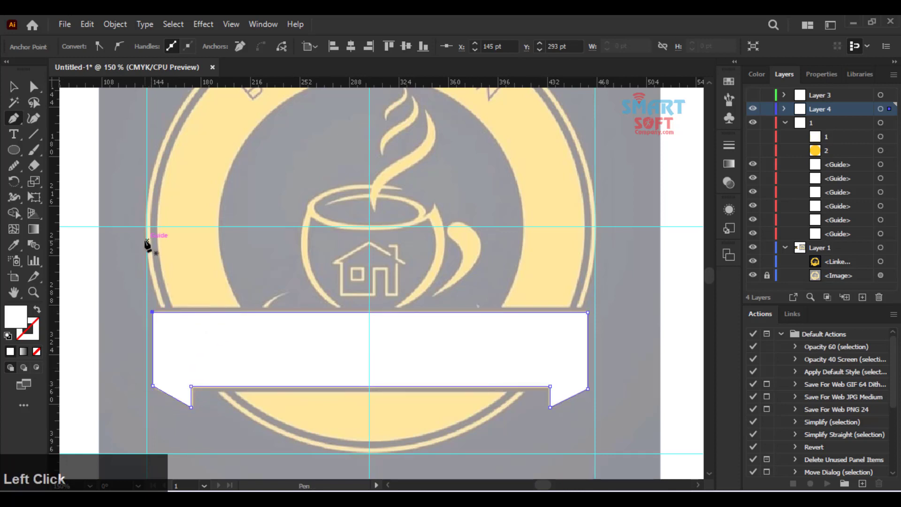
left_click(14, 88)
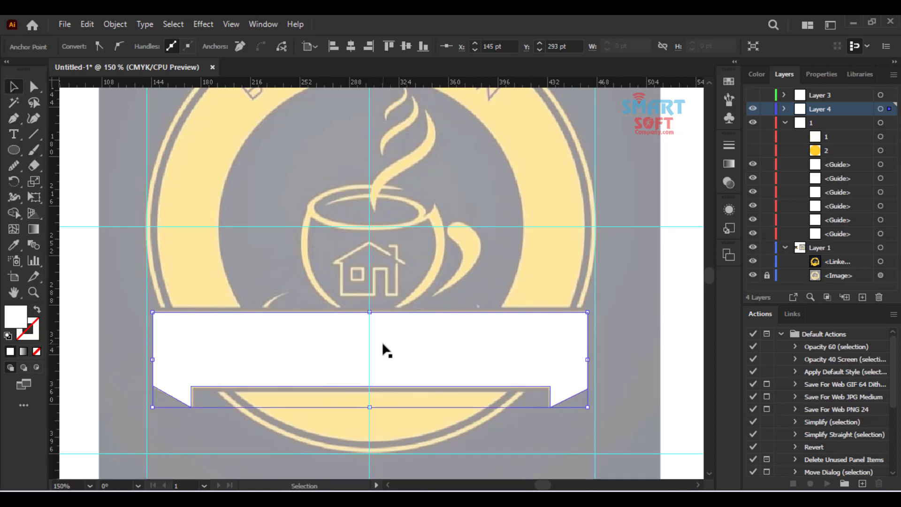
- Sample the dark navy background of the original logo image as the fill colour for the banner shape
key("space")
left_click_drag(230, 317, 485, 374)
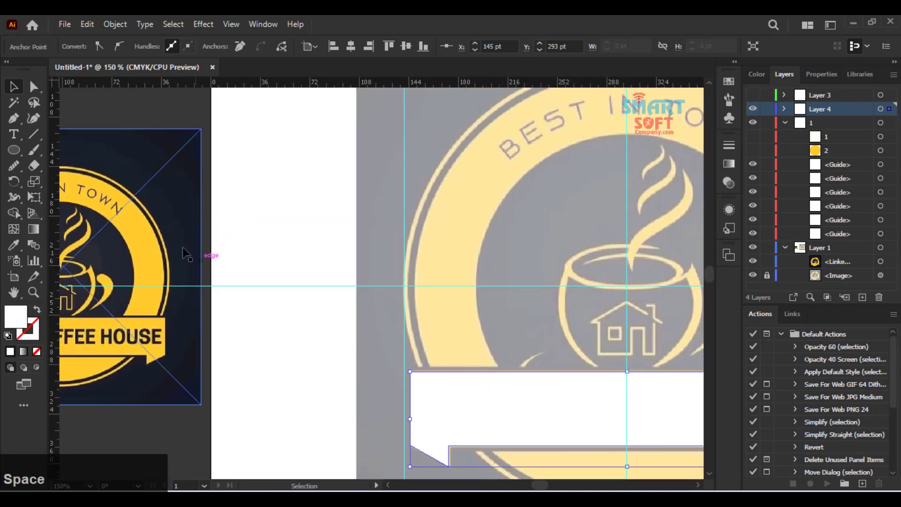
left_click(16, 319)
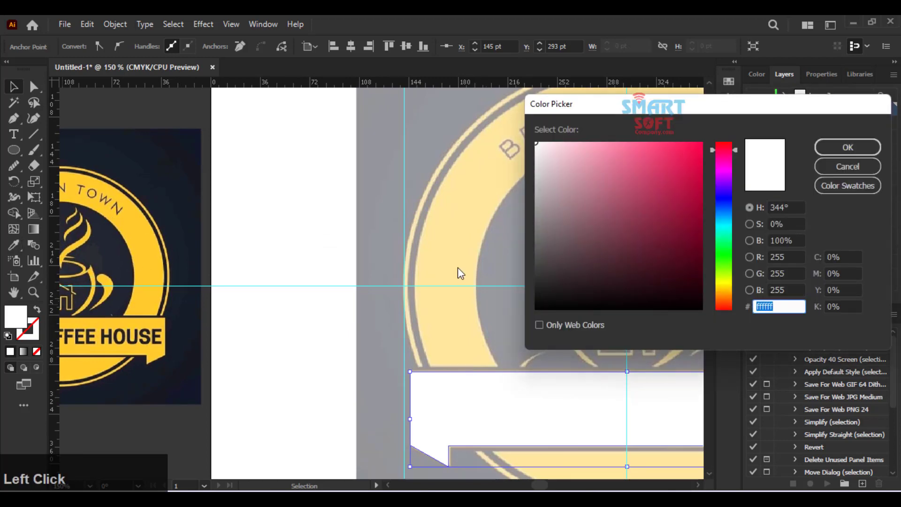
left_click(819, 171)
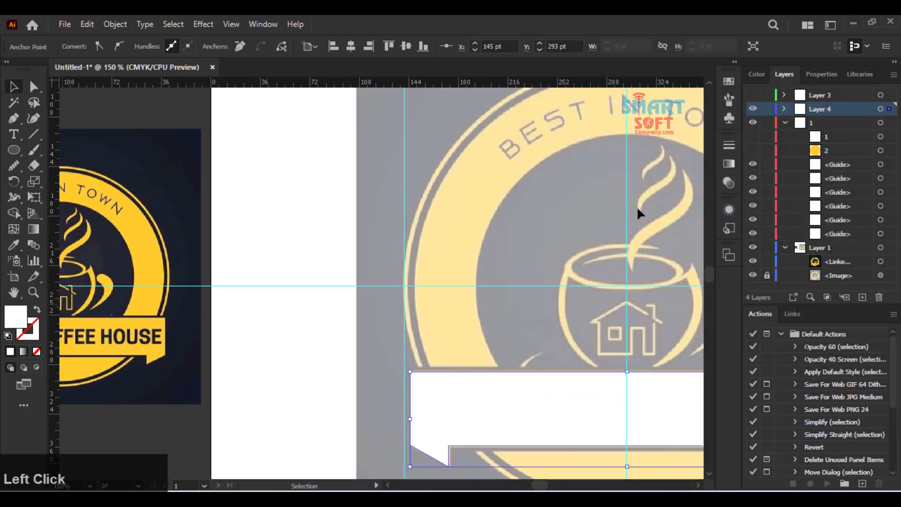
left_click(14, 245)
left_click(142, 171)
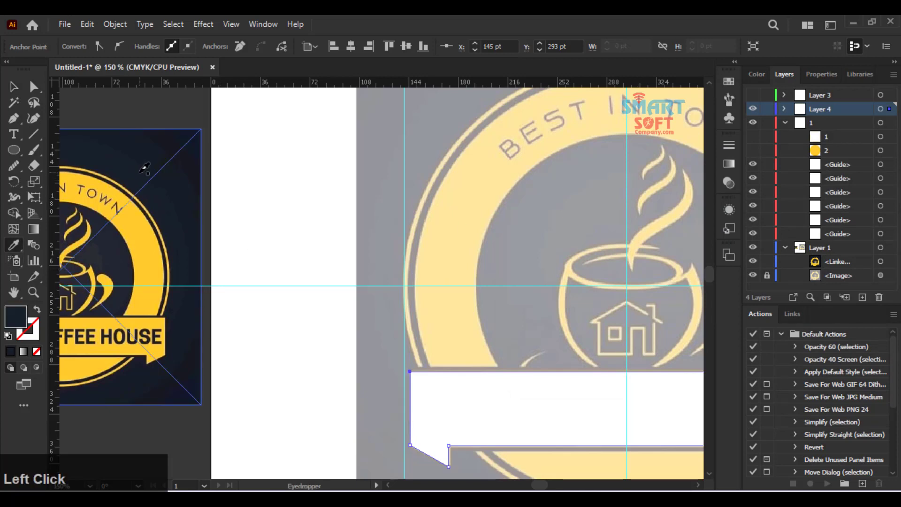
- Sample the original logo's dark navy for the banner, and swap fill and stroke so that only a navy outline remains
left_click(146, 155)
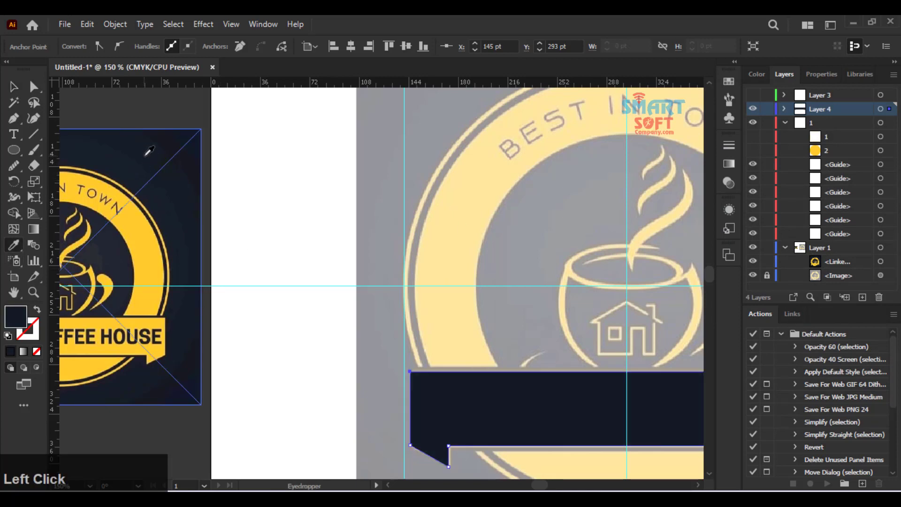
left_click(14, 86)
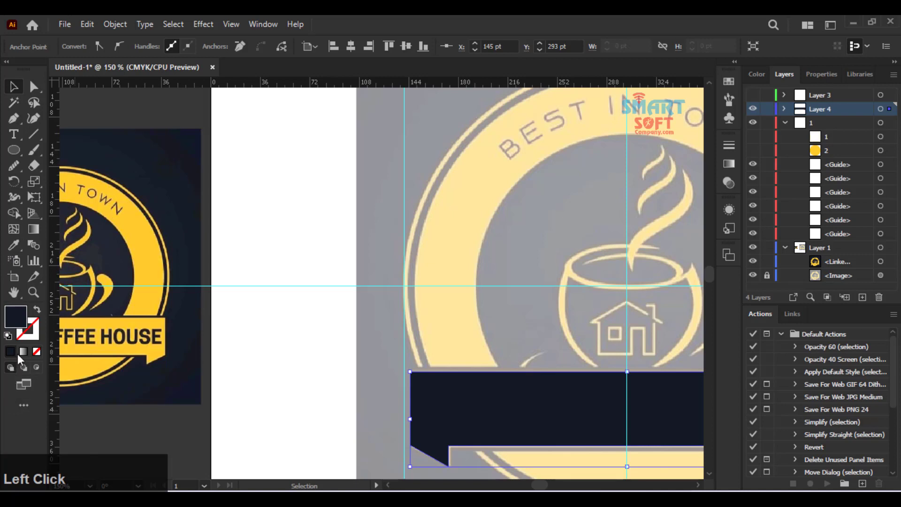
left_click(36, 310)
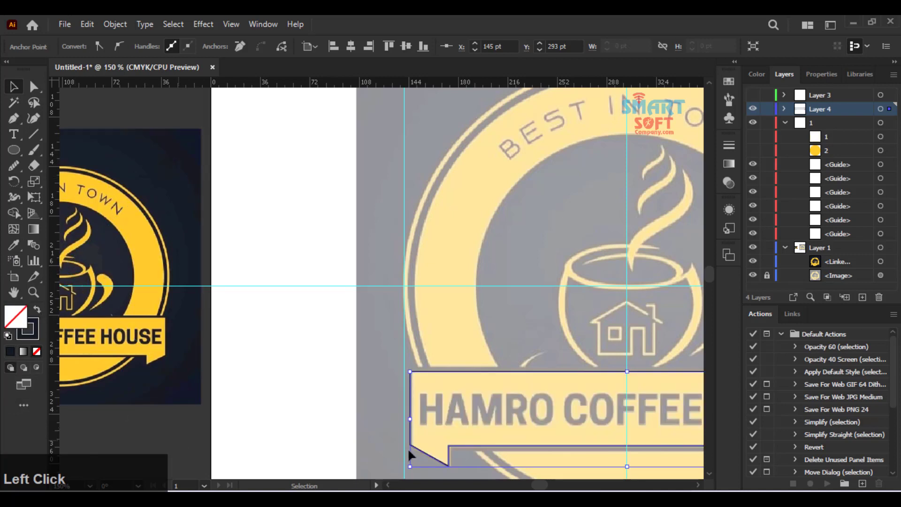
left_click_drag(557, 385, 426, 363)
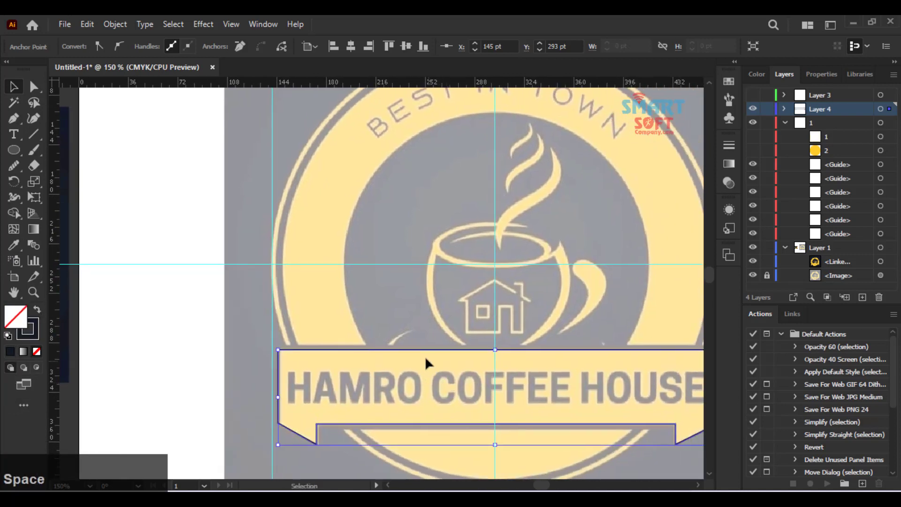
left_click(13, 89)
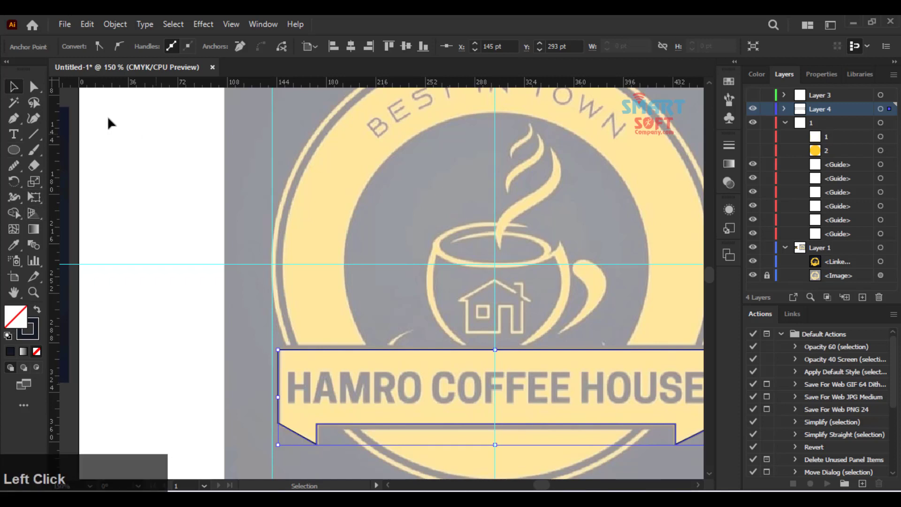
left_click(109, 119)
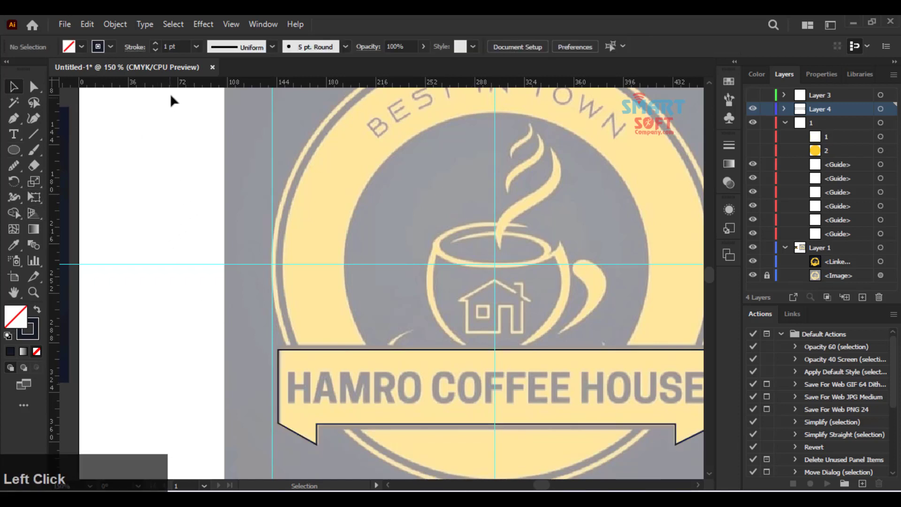
left_click(179, 47)
scroll(182, 49, "up", 3)
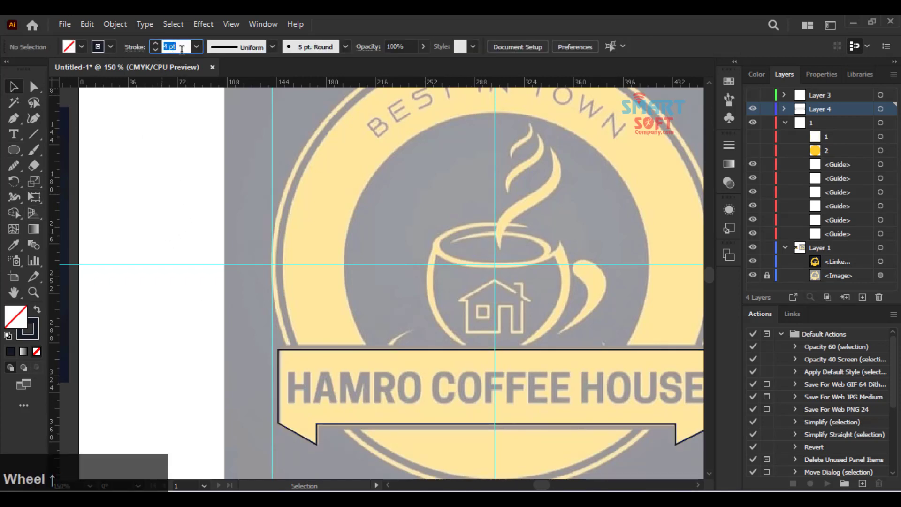
left_click(392, 353)
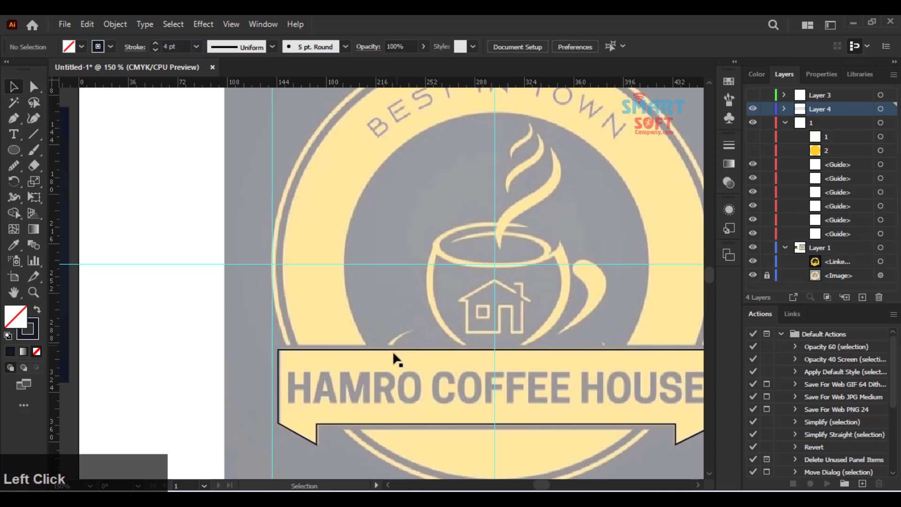
- Set the stroke weight of the banner outline to 5 pt
left_click(309, 348)
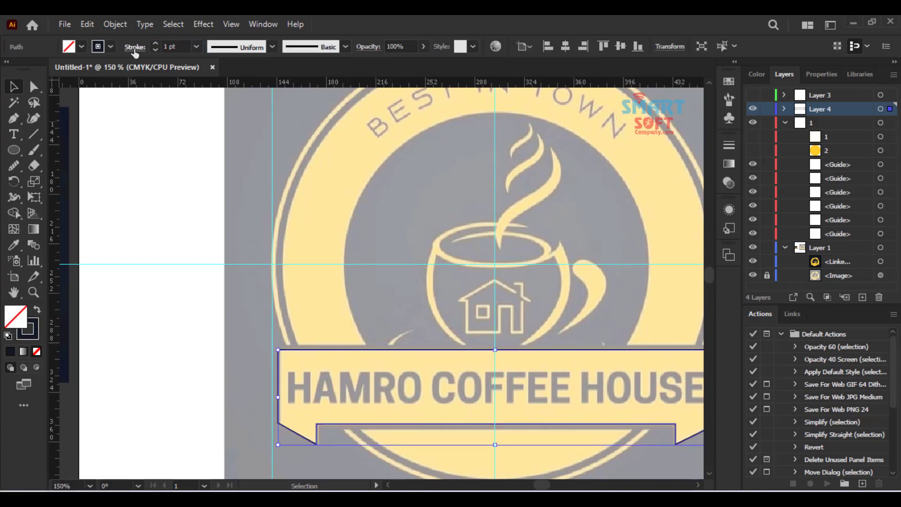
scroll(186, 44, "up", 3)
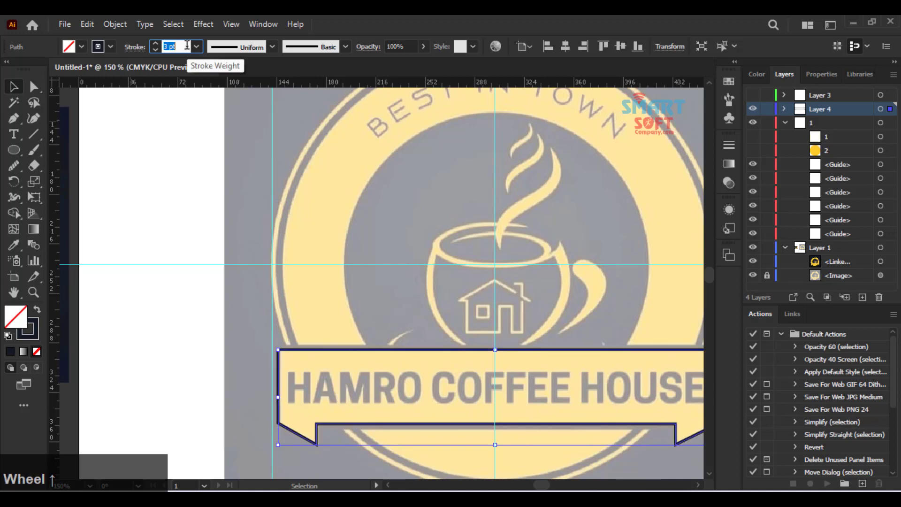
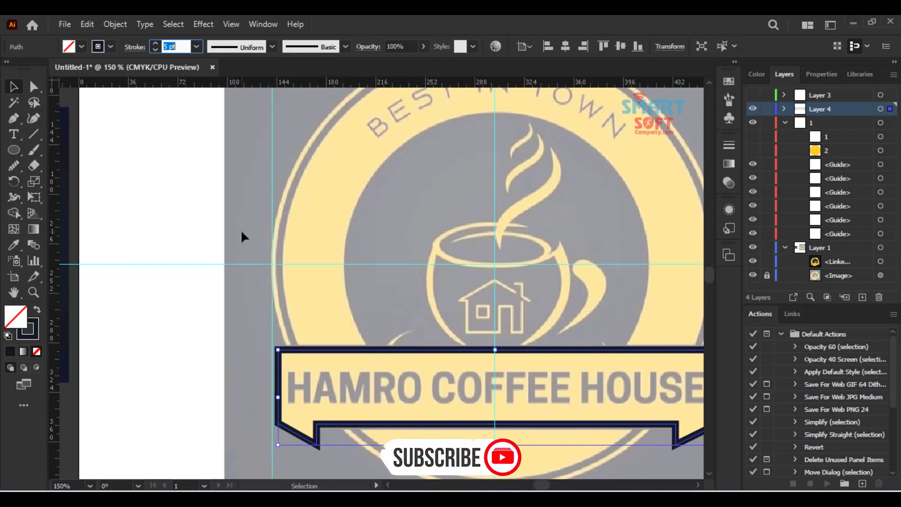
left_click(384, 380)
key("space")
left_click_drag(364, 336, 247, 273)
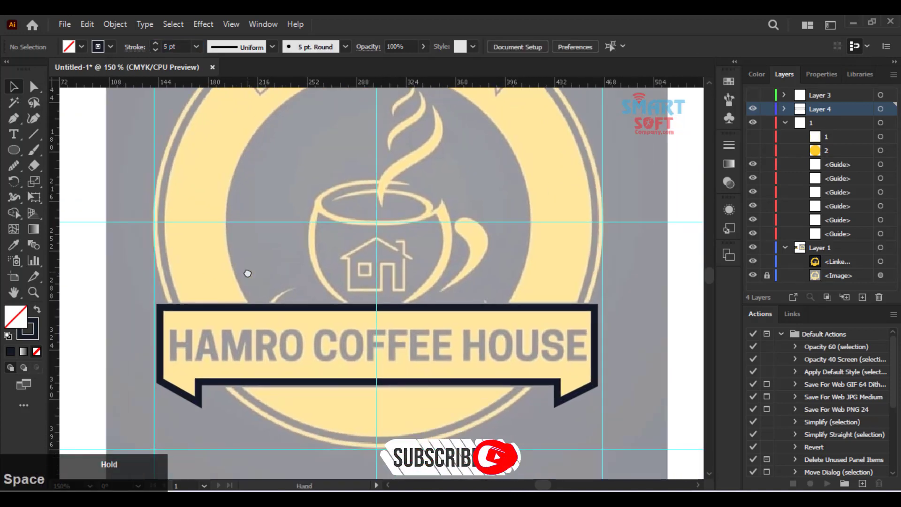
left_click(267, 306)
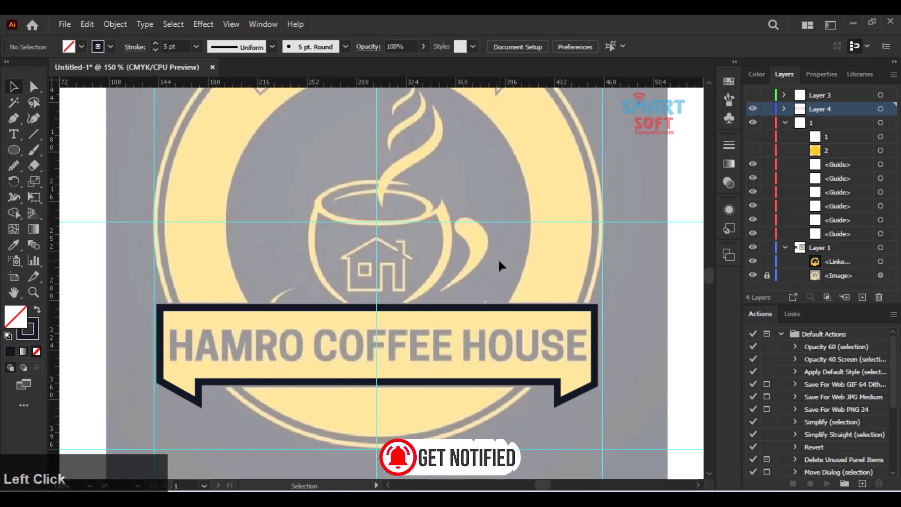
double_click(838, 109)
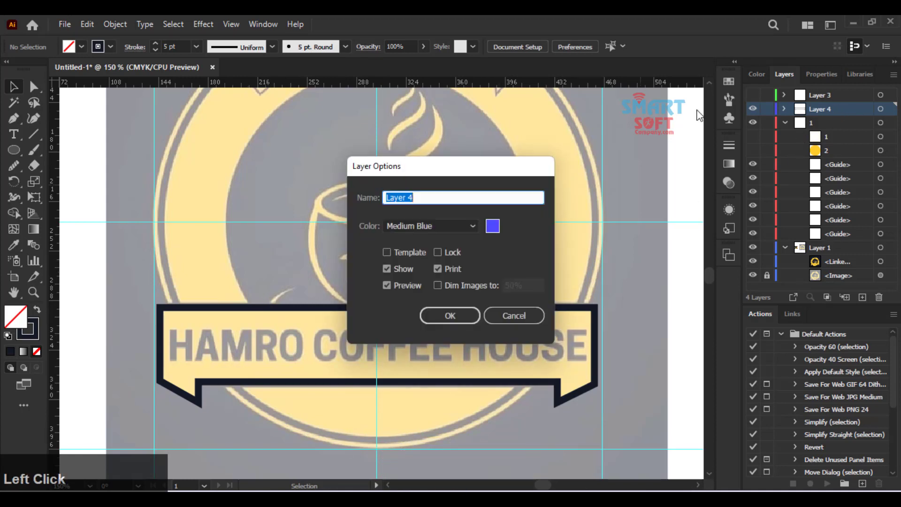
left_click(522, 314)
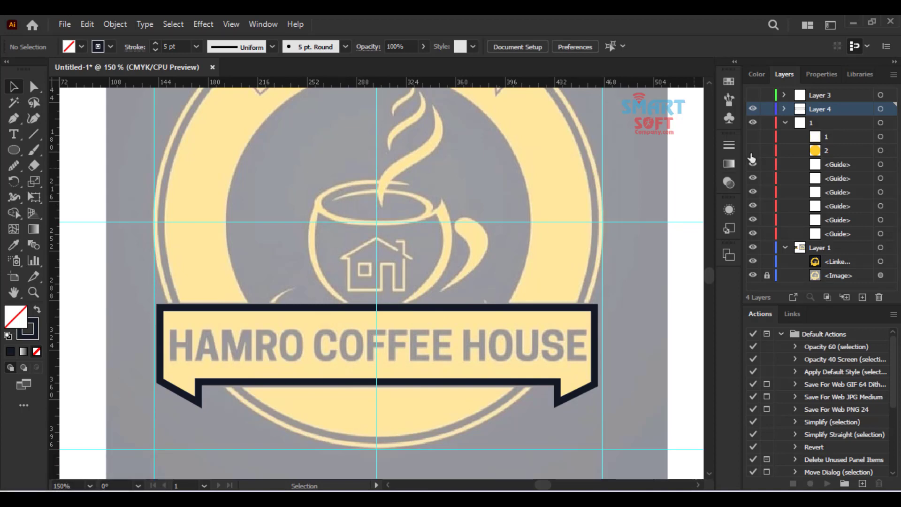
left_click(766, 277)
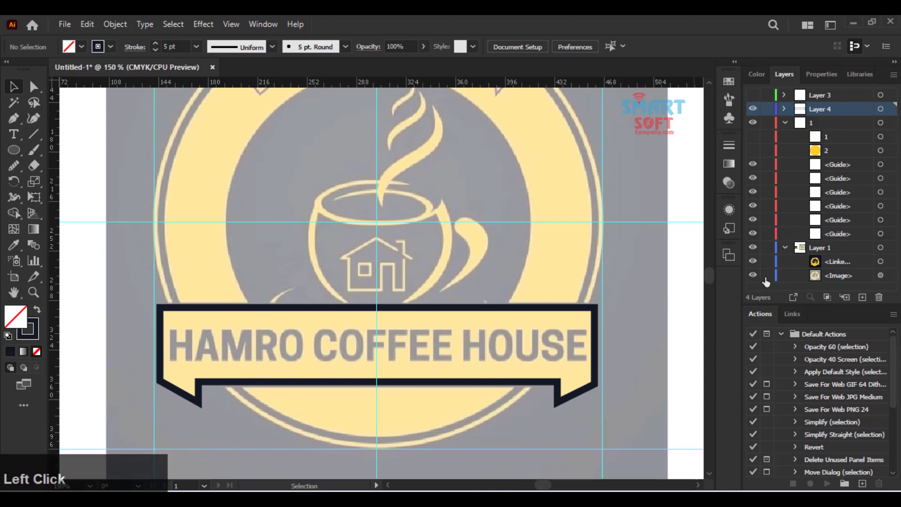
left_click(766, 277)
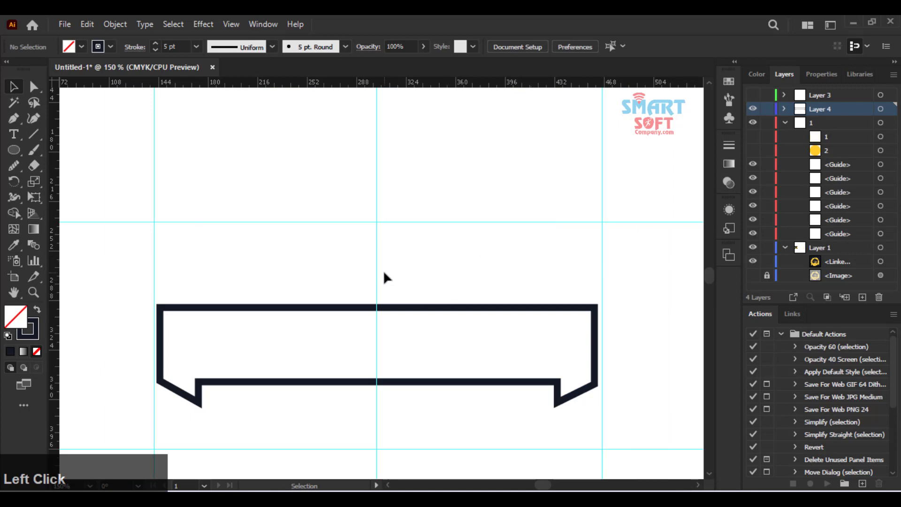
key("ctrl+z")
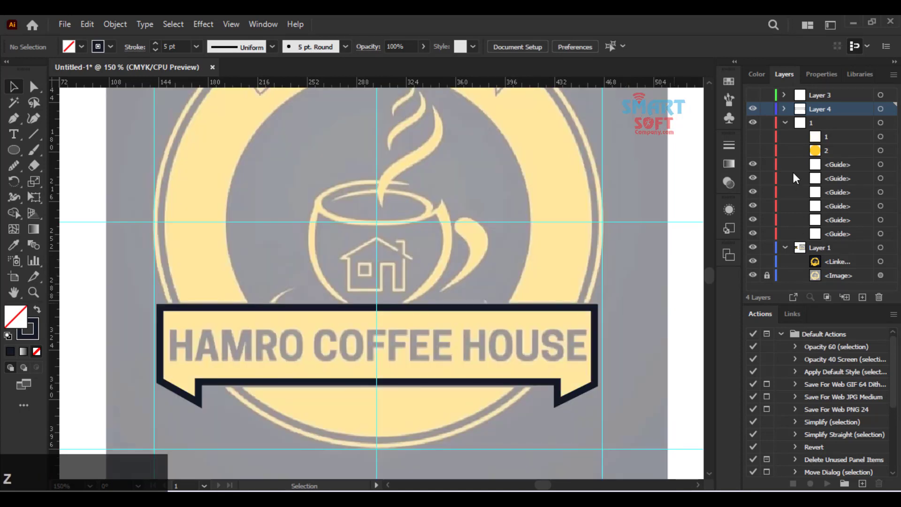
- Show circle 2, outer ring 1 and Layer 3 with the cup, and view the whole artwork beside the original logo
left_click_drag(755, 156, 757, 140)
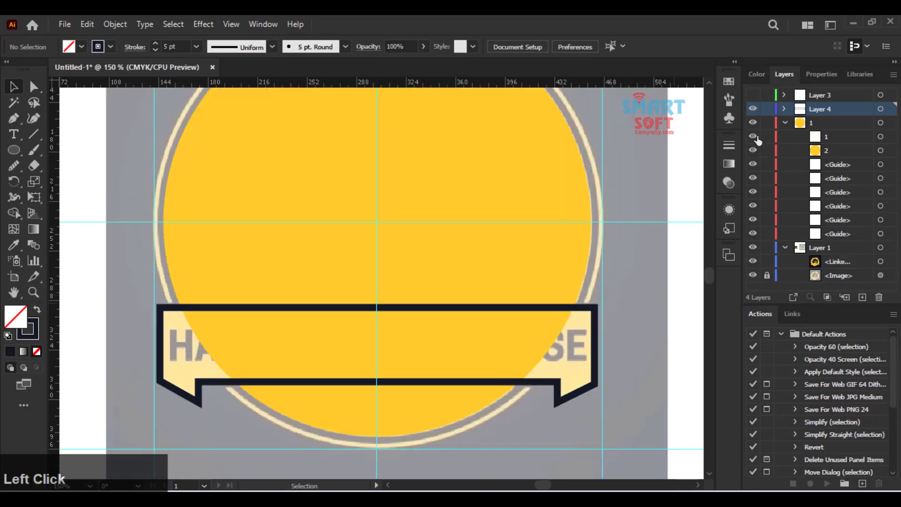
scroll(758, 140, "up", 1)
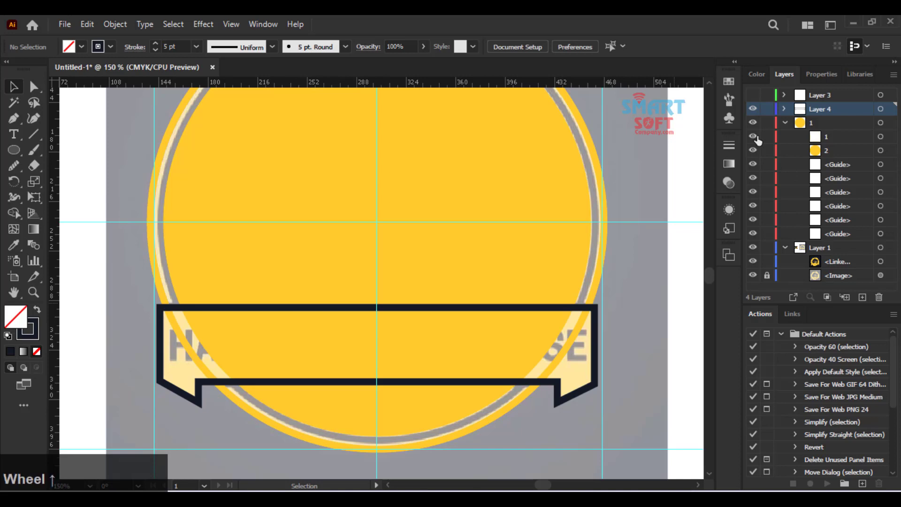
left_click(752, 95)
scroll(672, 270, "up", 2)
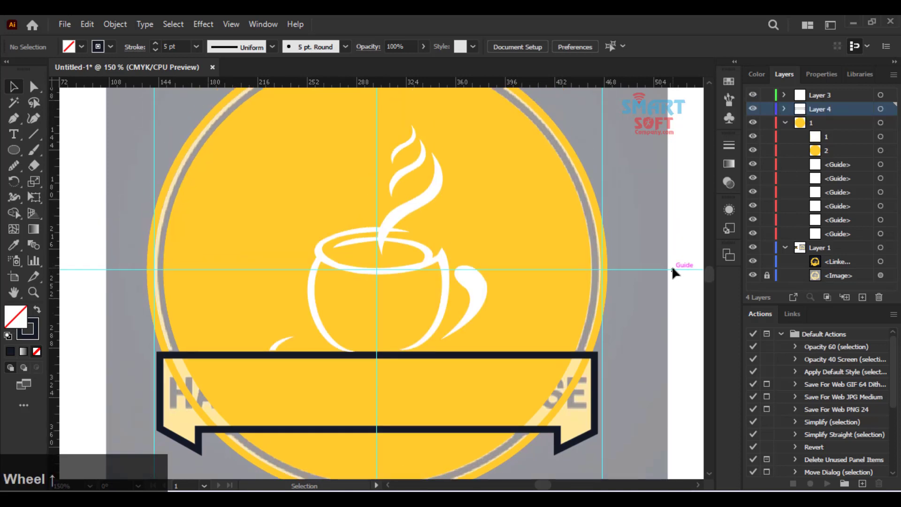
scroll(672, 266, "up", 1)
key("ctrl+minus")
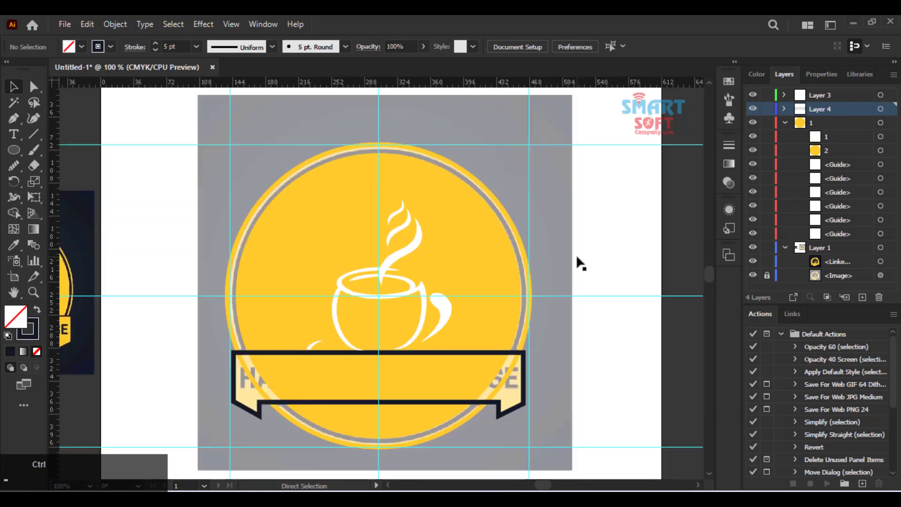
key("ctrl+minus")
key("space")
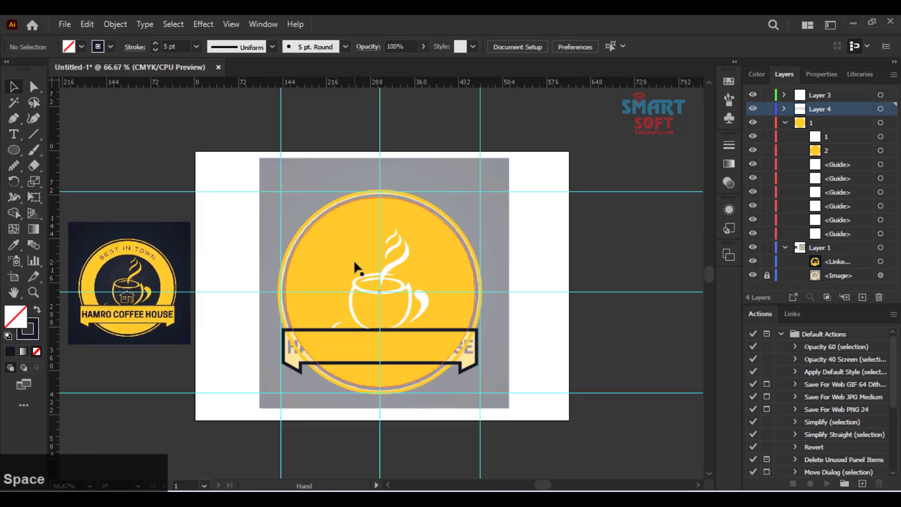
left_click_drag(354, 255, 389, 241)
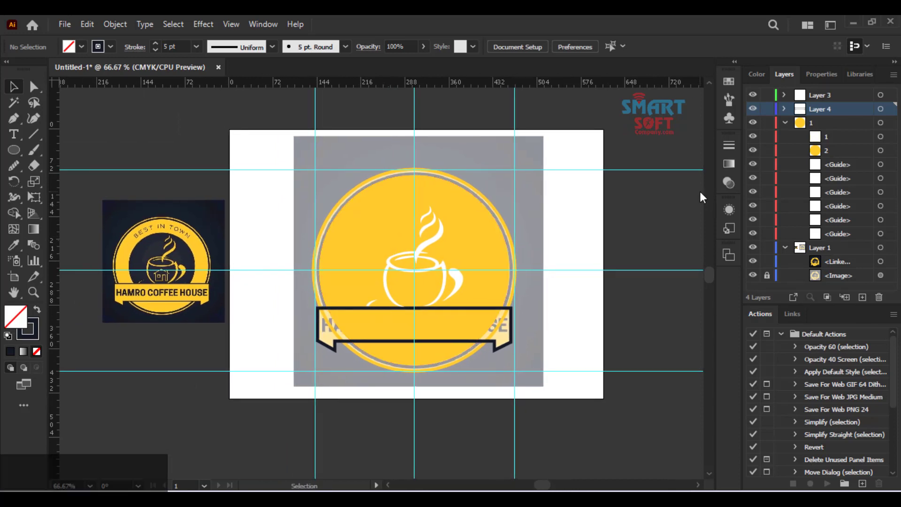
- Hide Layer 3 and outer ring 1, and paste a copy of yellow circle 2 in place directly behind it
left_click(750, 96)
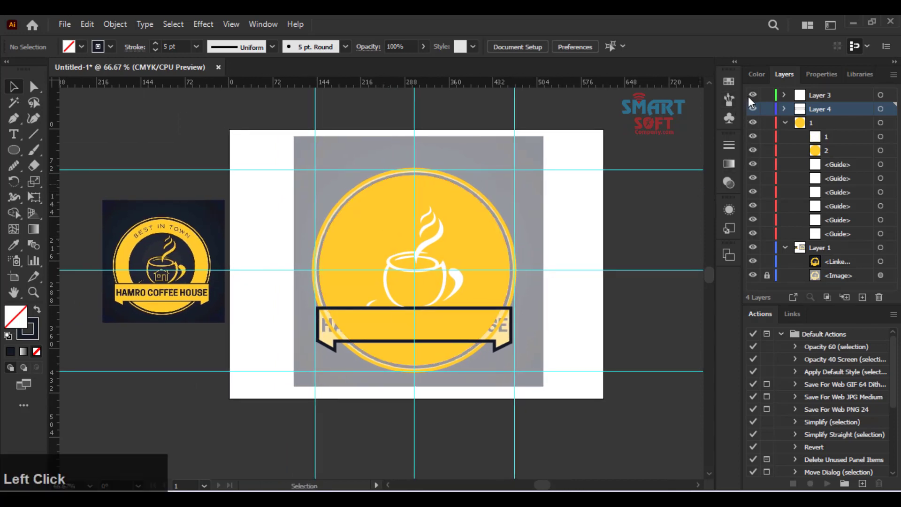
left_click(752, 138)
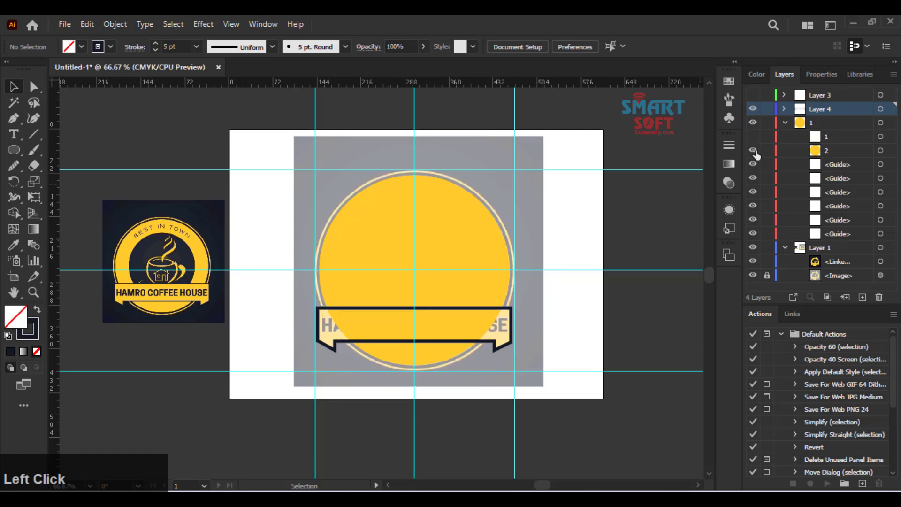
left_click(880, 151)
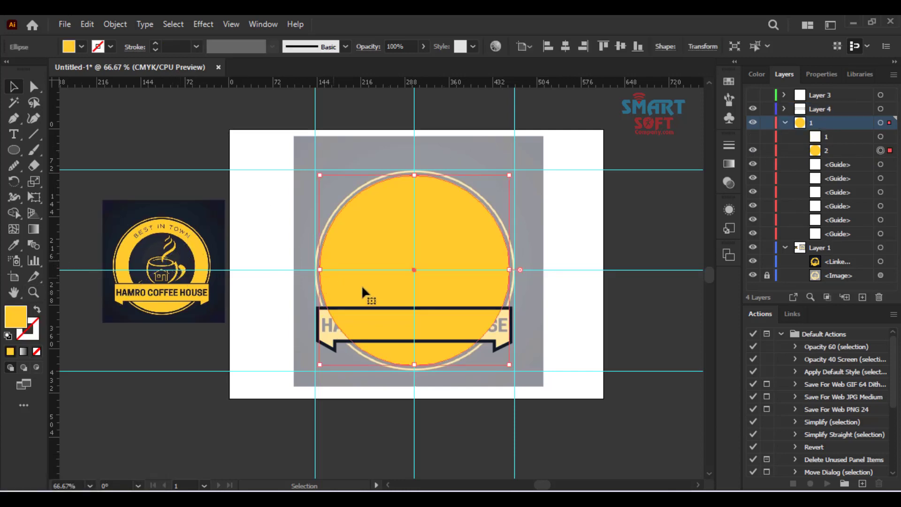
key("ctrl+plus")
key("ctrl+plus")
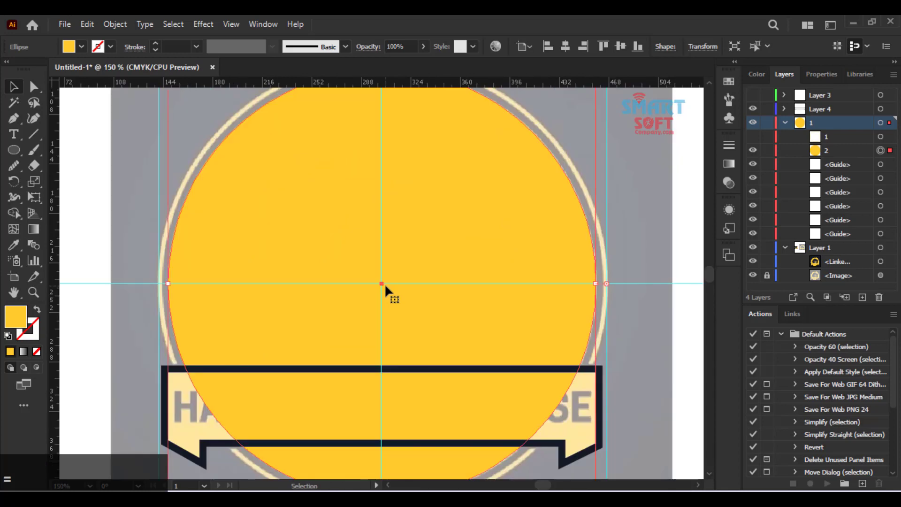
scroll(376, 282, "up", 3)
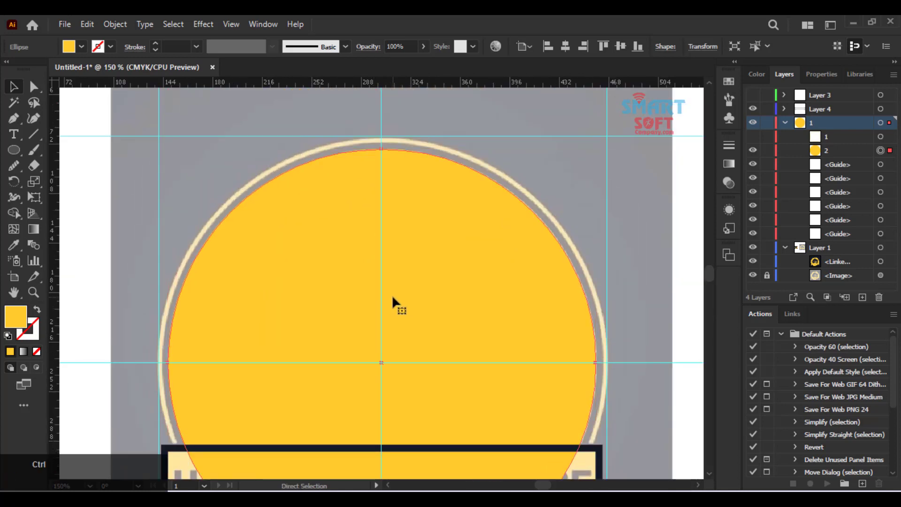
key("ctrl+b")
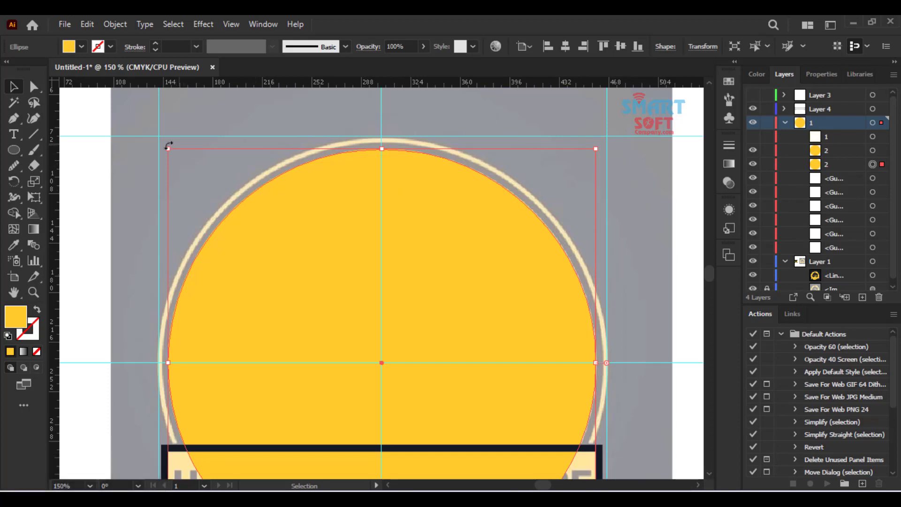
- Scale the front yellow circle down around its centre to just inside the template's inner dark circle, and hide the larger circle
left_click(662, 189)
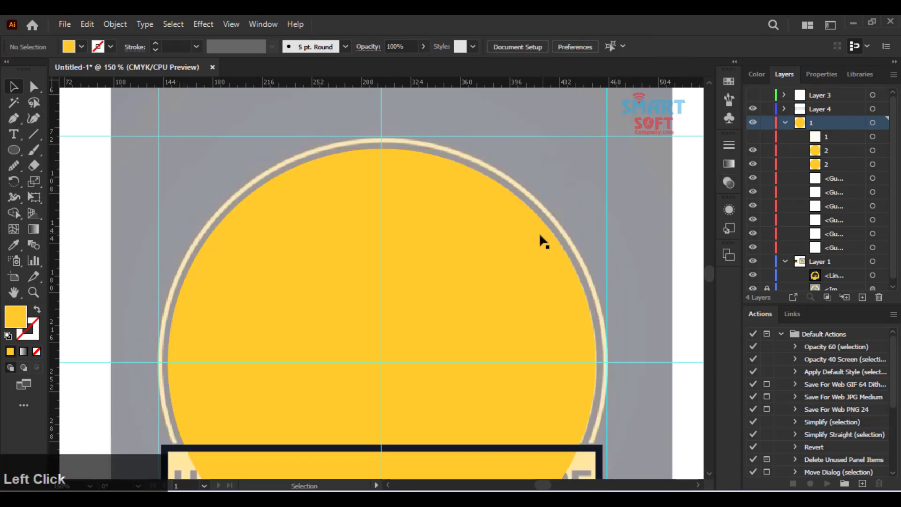
left_click(528, 221)
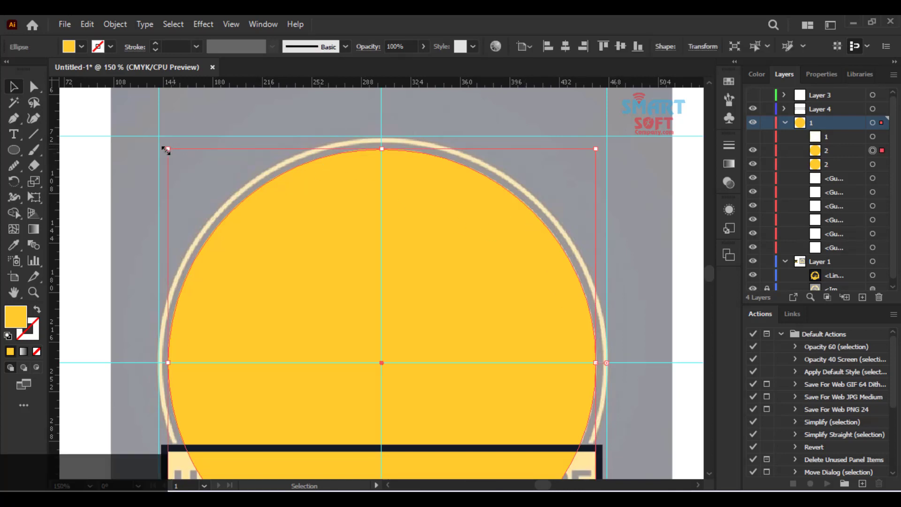
left_click_drag(166, 149, 238, 203)
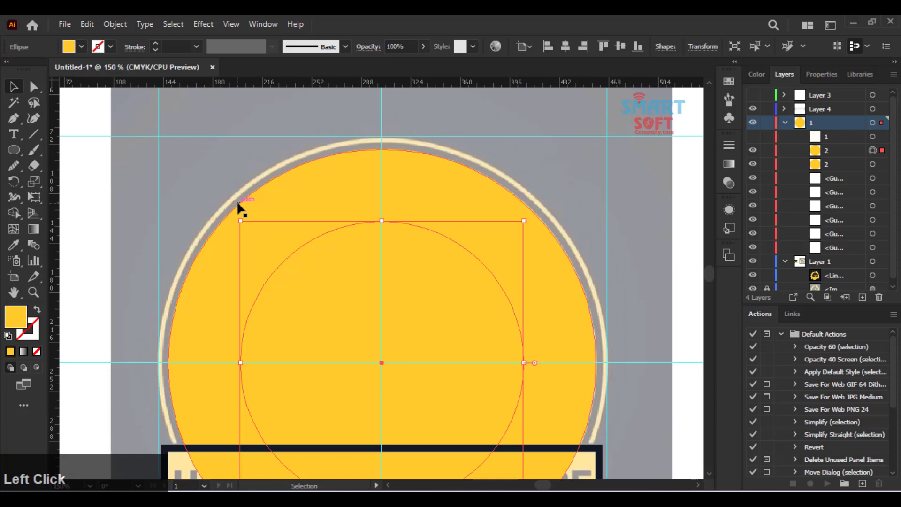
left_click(344, 182)
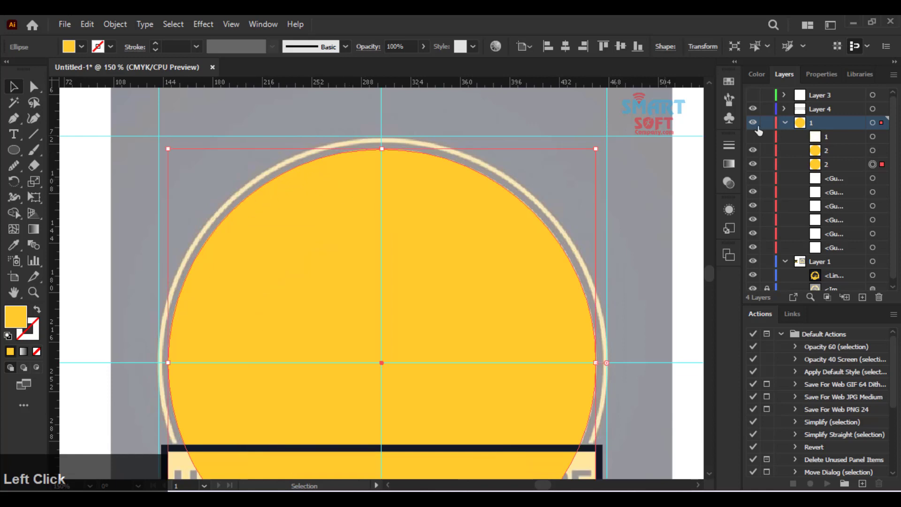
left_click(754, 164)
left_click(686, 195)
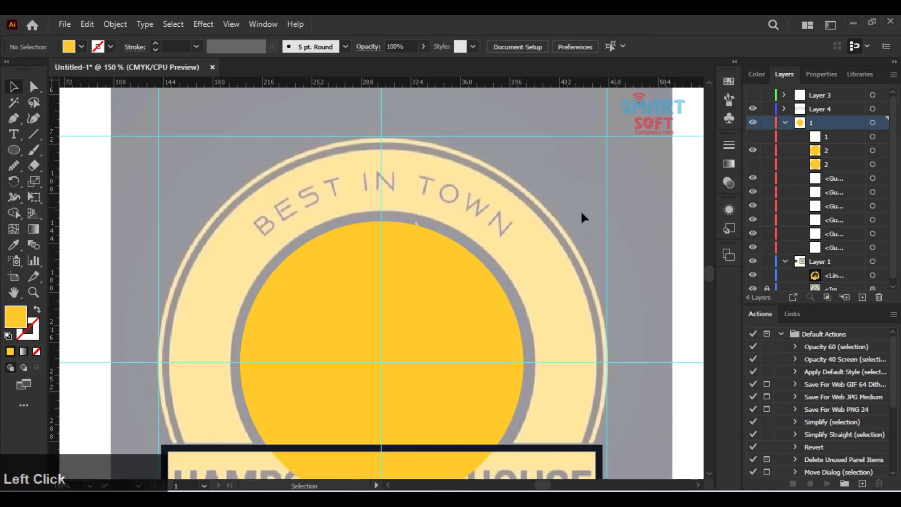
- Scale the yellow inner circle around its centre to the outer edge of the template's inner dark circle, and rename it 3
left_click(477, 276)
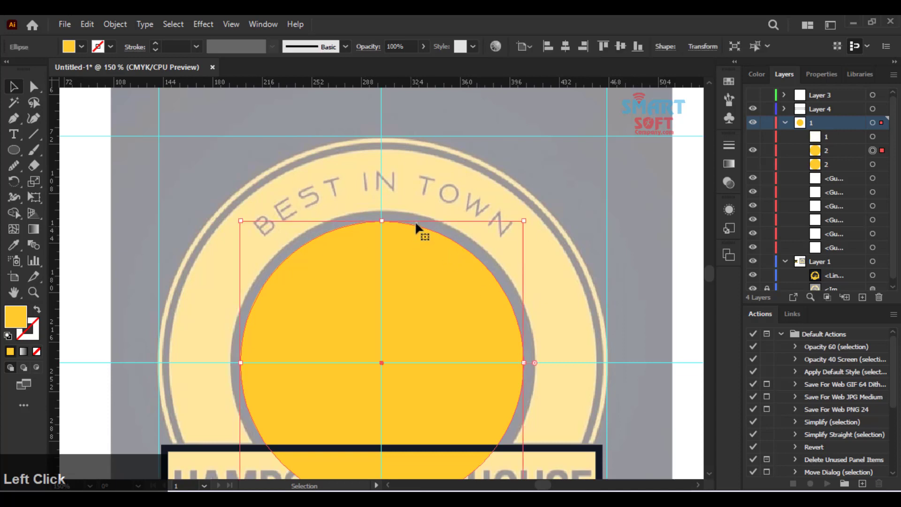
left_click_drag(381, 222, 382, 299)
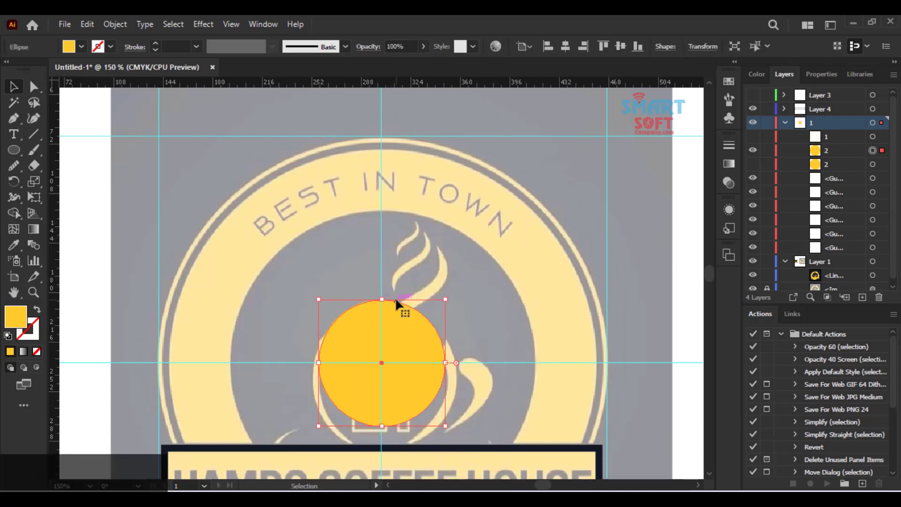
left_click_drag(382, 299, 406, 210)
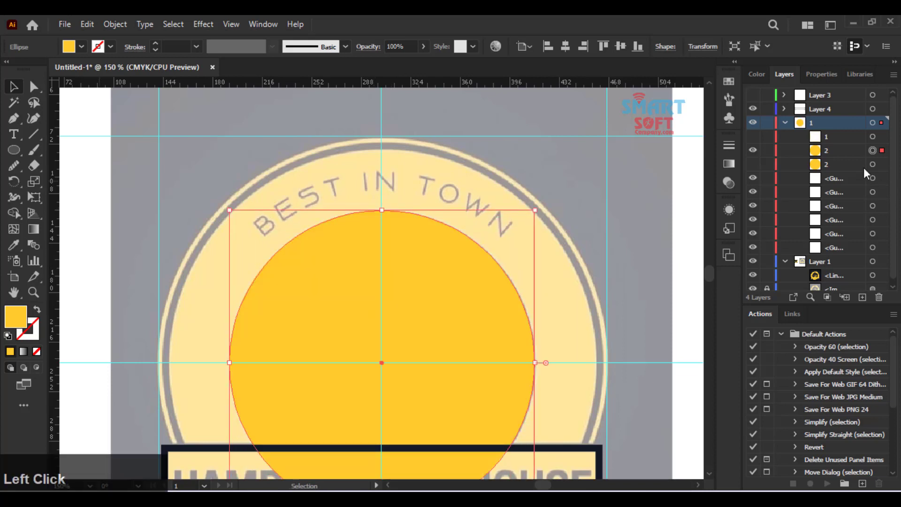
double_click(835, 149)
type("3")
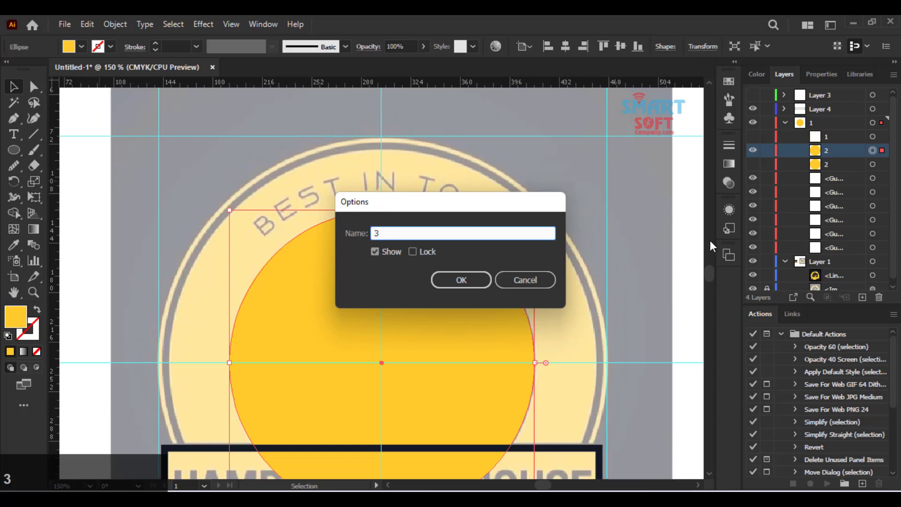
key("Return")
left_click(178, 120)
- Fill circle 3 with the dark navy sampled from the background of the original logo
left_click_drag(353, 285, 535, 203)
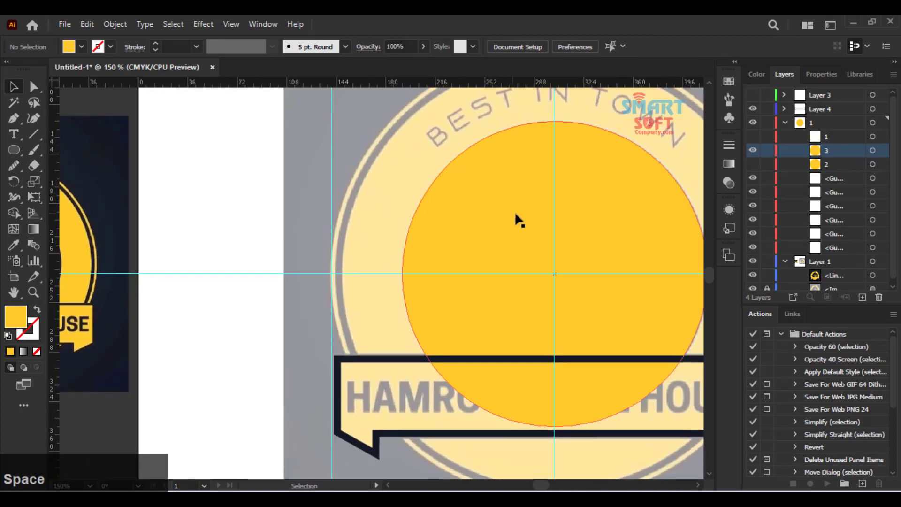
left_click(515, 215)
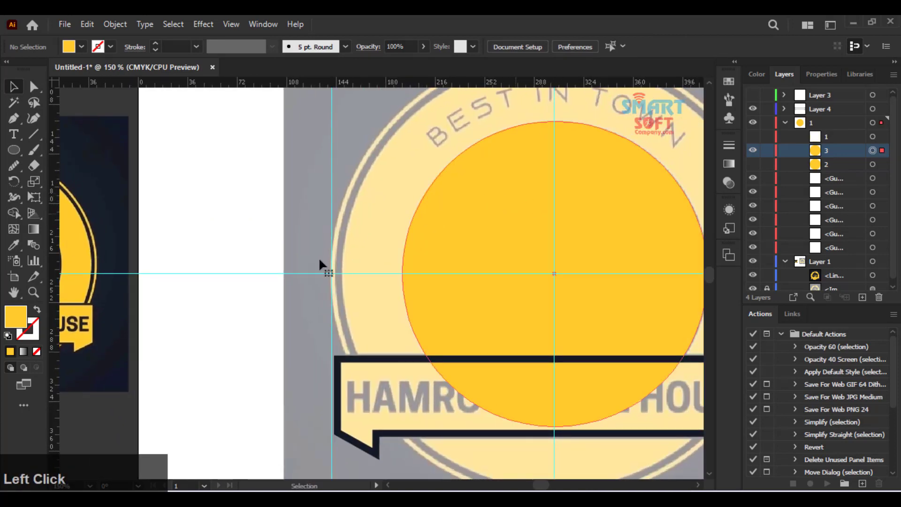
left_click(20, 245)
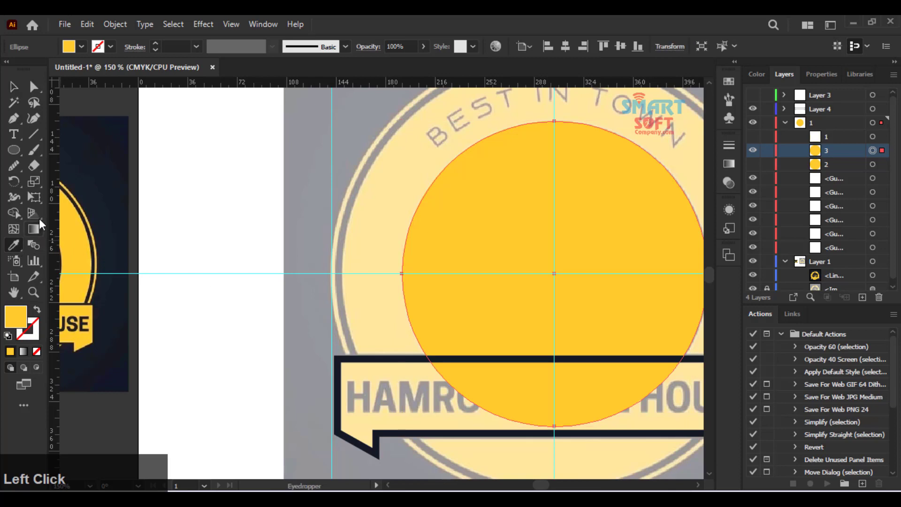
left_click(110, 178)
key("v")
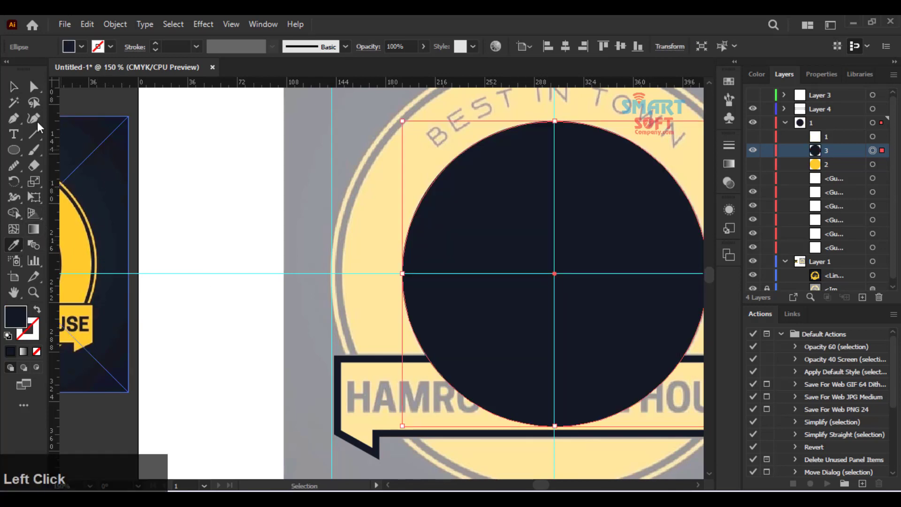
- Show yellow circle 2, outer ring 1 and Layer 3 with the cup, and deselect circle 3
key("space")
left_click_drag(539, 257, 463, 271)
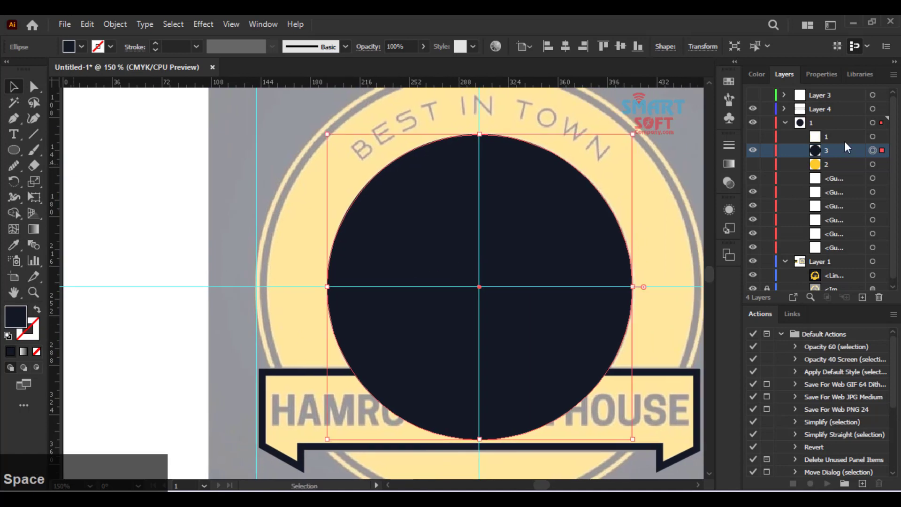
left_click(752, 164)
scroll(751, 167, "up", 1)
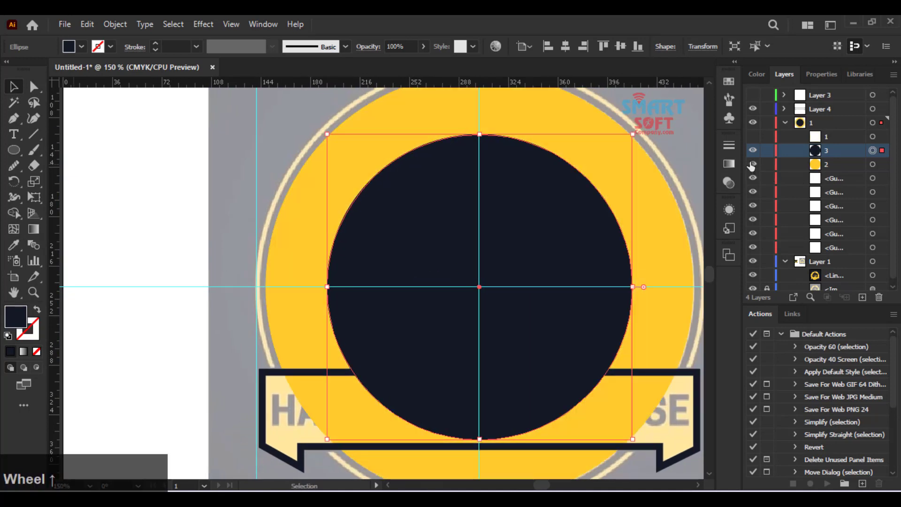
left_click(753, 136)
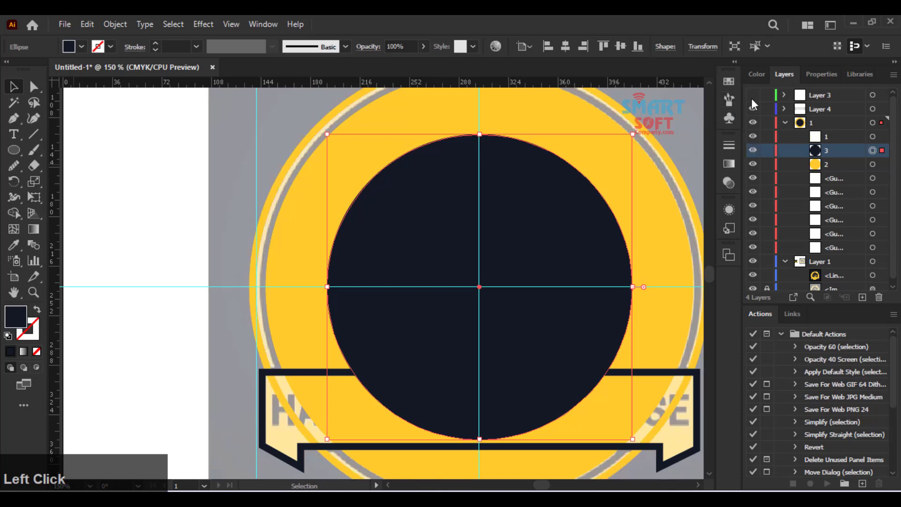
key("F9")
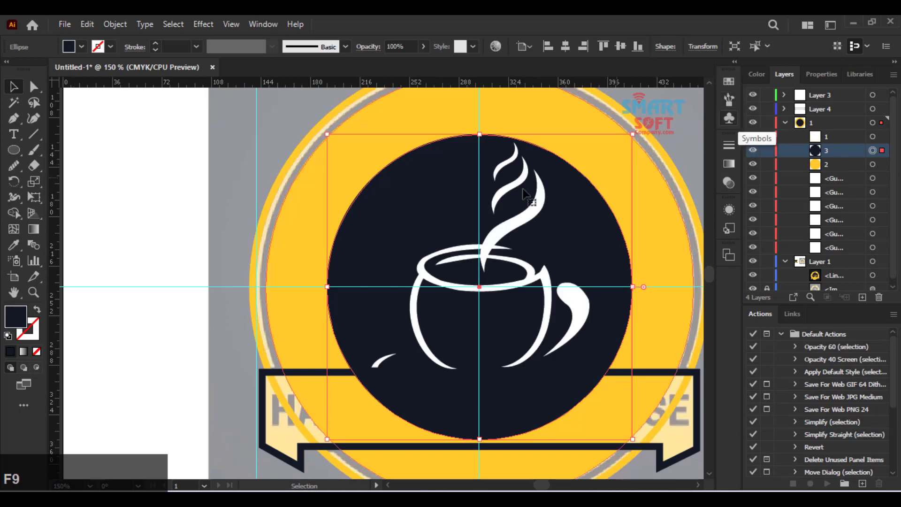
left_click(226, 197)
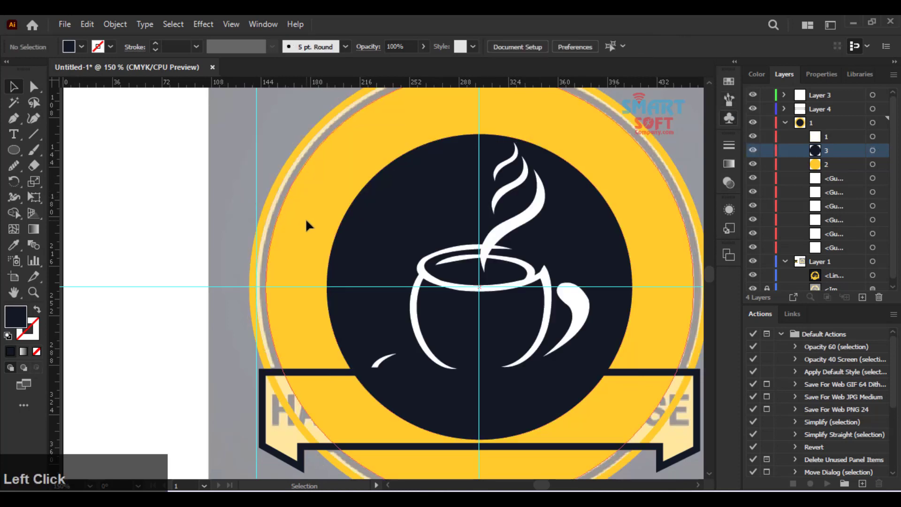
- Fill the banner shape with white, keeping its dark 5 pt stroke
scroll(306, 221, "down", 2)
left_click_drag(306, 221, 297, 184)
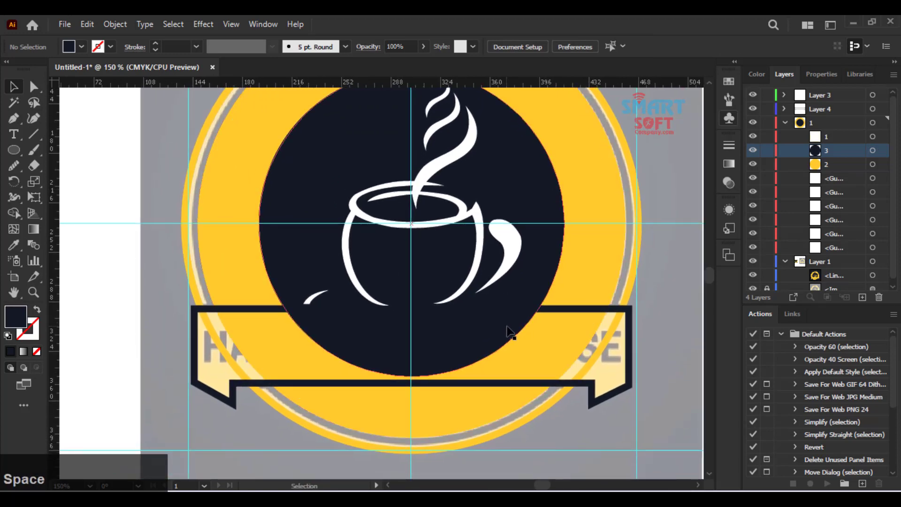
left_click(562, 309)
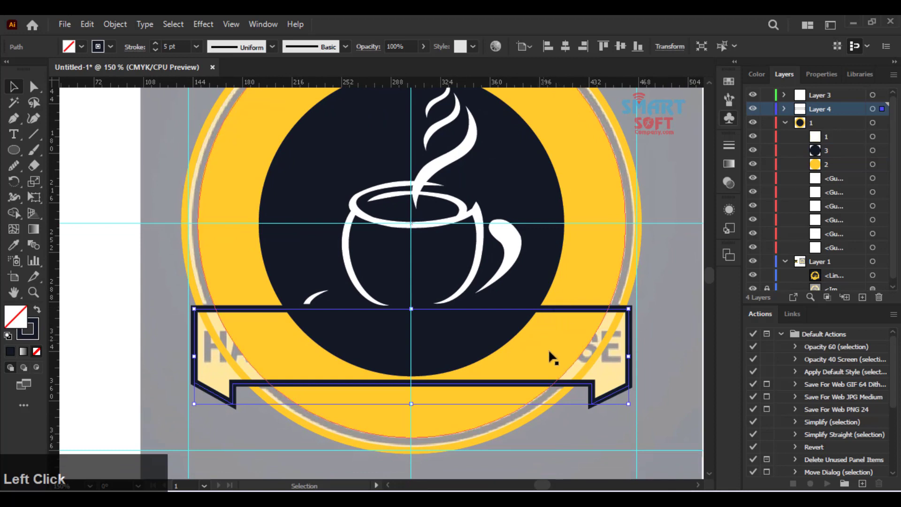
left_click(81, 47)
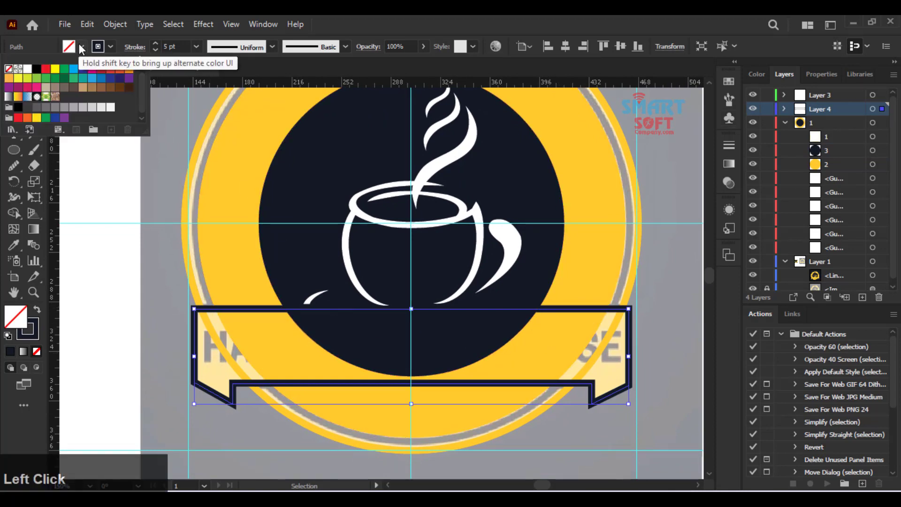
left_click(19, 68)
left_click(27, 69)
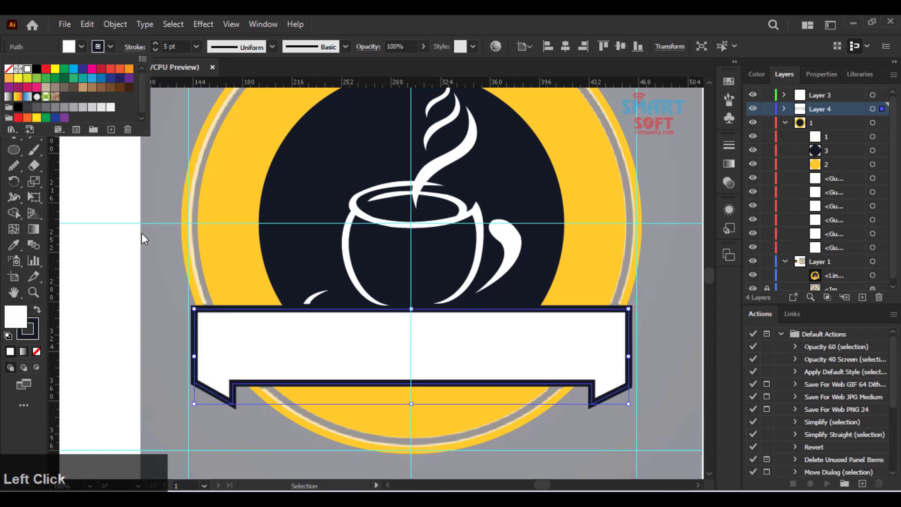
left_click(173, 54)
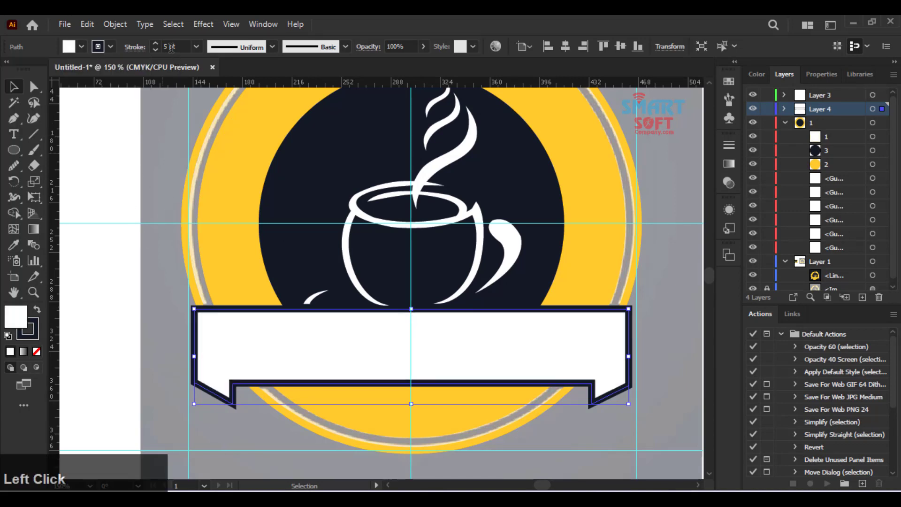
- Try to copy the yellow of circle 2 onto the banner with the Eyedropper, and undo it
left_click(200, 138)
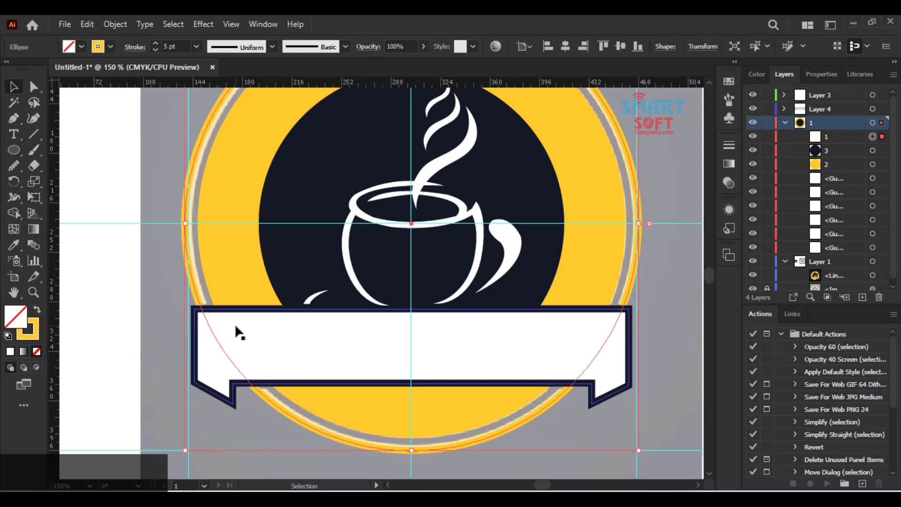
left_click_drag(196, 294, 343, 294)
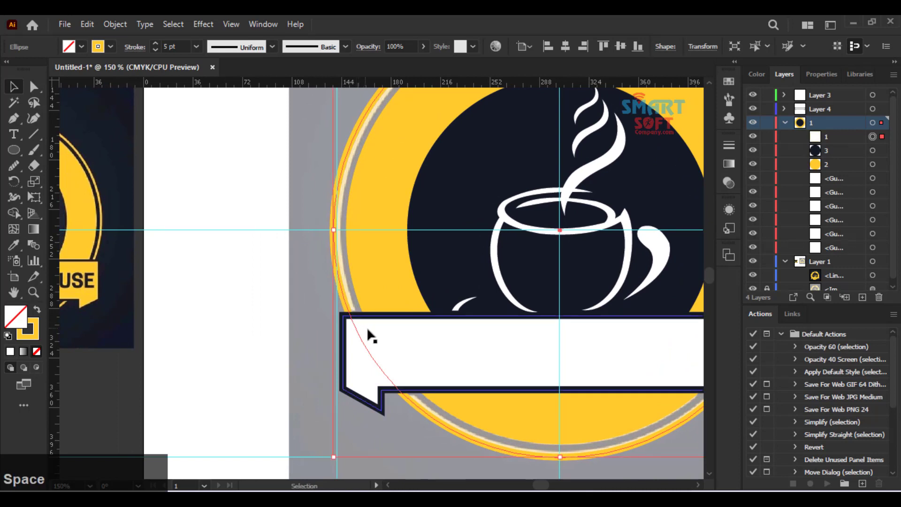
left_click(403, 334)
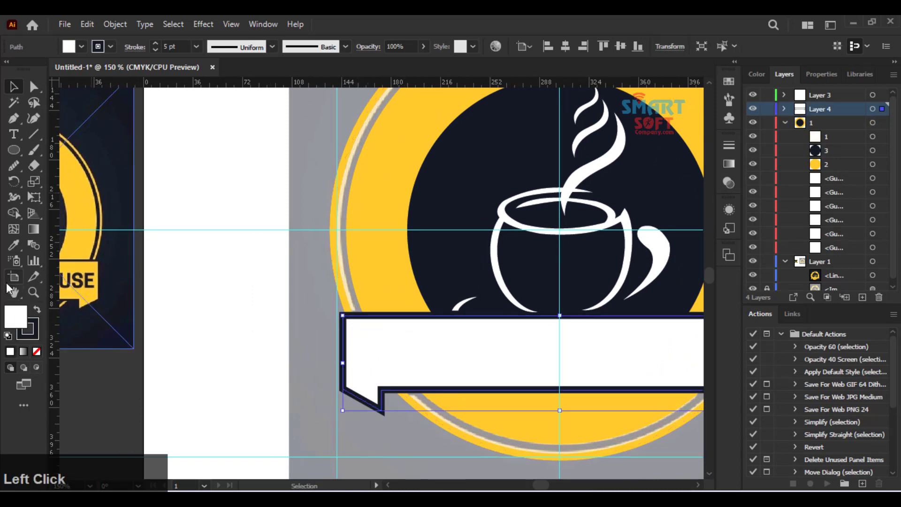
left_click(14, 245)
left_click(366, 179)
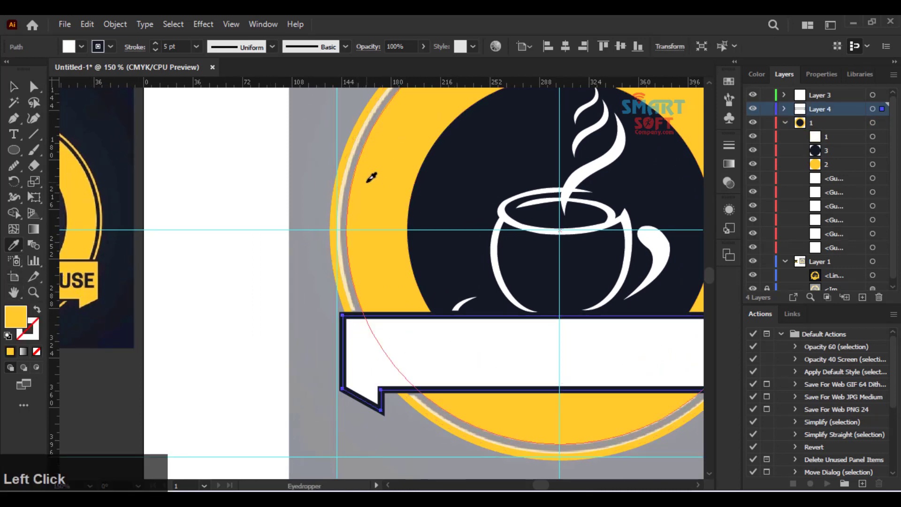
key("v")
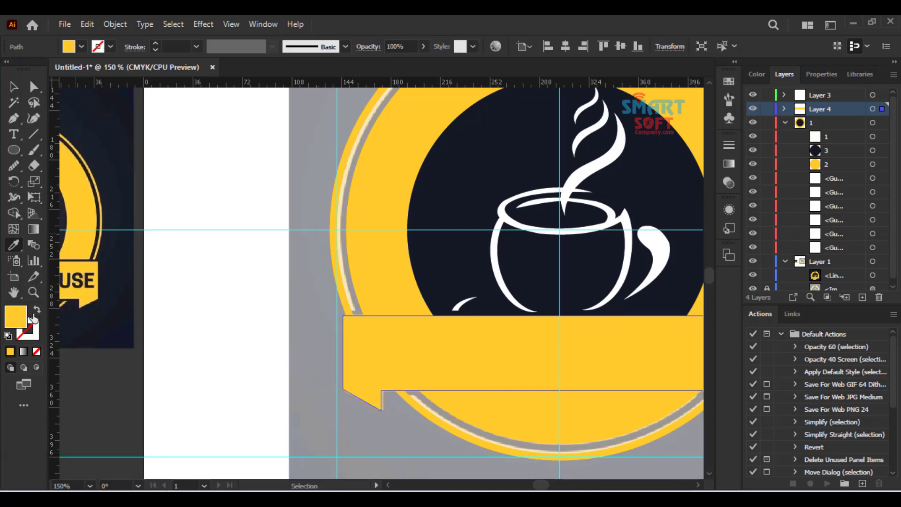
key("ctrl+z")
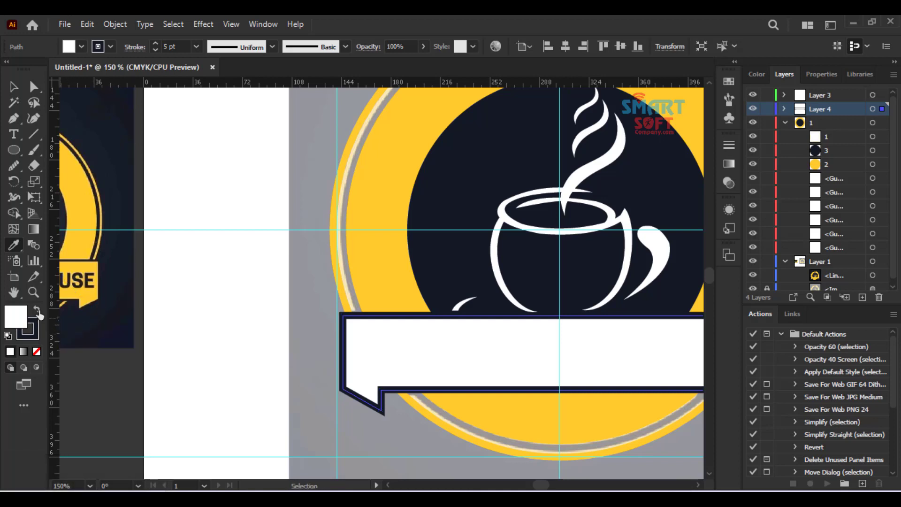
- Set the banner's fill to the golden yellow ffbc00
left_click(17, 315)
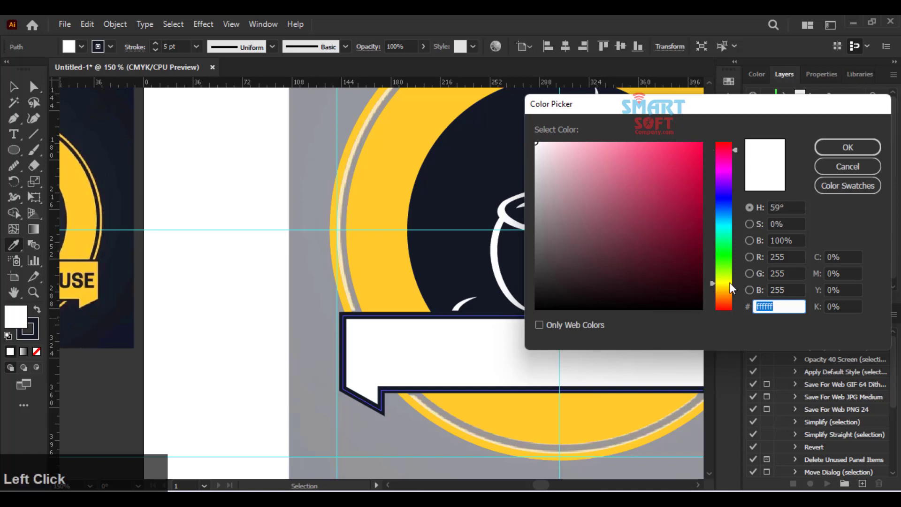
left_click_drag(728, 280, 730, 290)
mouse_move(694, 224)
left_mouse_down()
mouse_move(691, 201)
mouse_move(727, 119)
left_mouse_up()
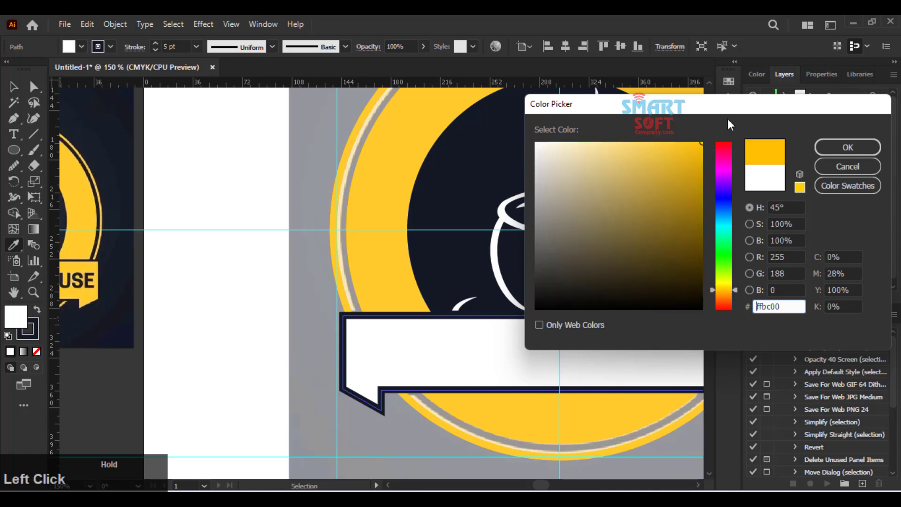
left_click(837, 148)
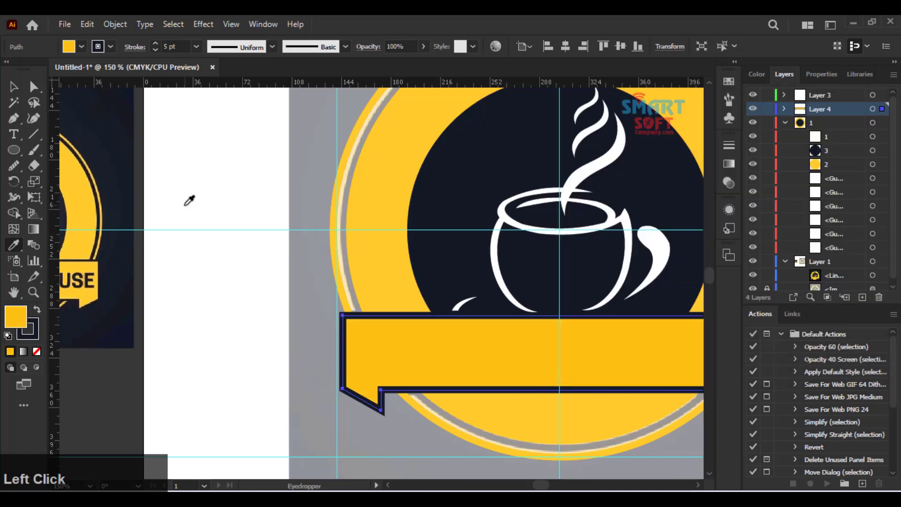
left_click(12, 87)
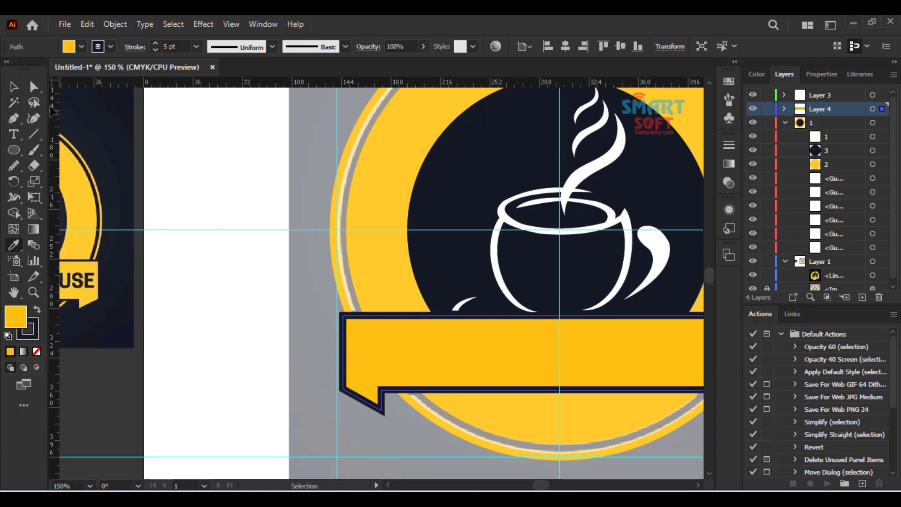
left_click(14, 87)
- Try a bright yellow swatch as the fill of outer ring 1 and circle 2 together, undo it, and deselect both
left_click(340, 259)
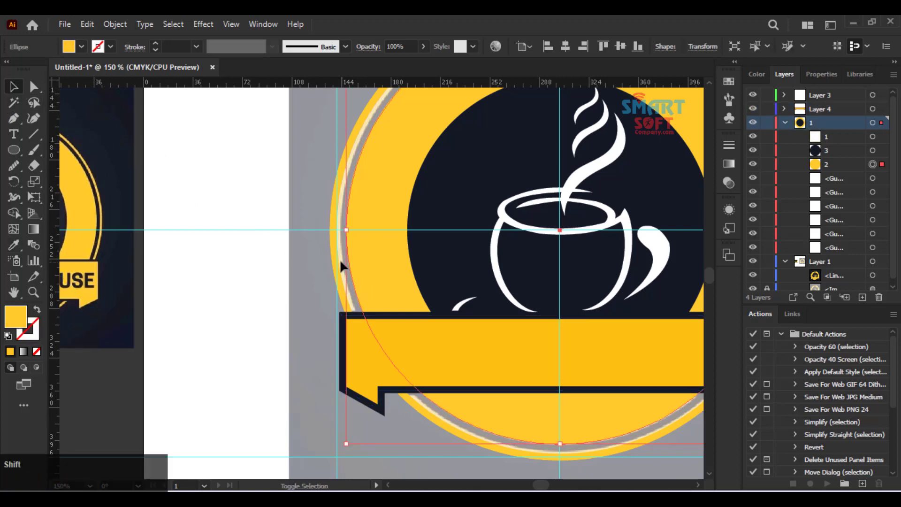
left_click(336, 257, "shift")
left_click(120, 261, "shift")
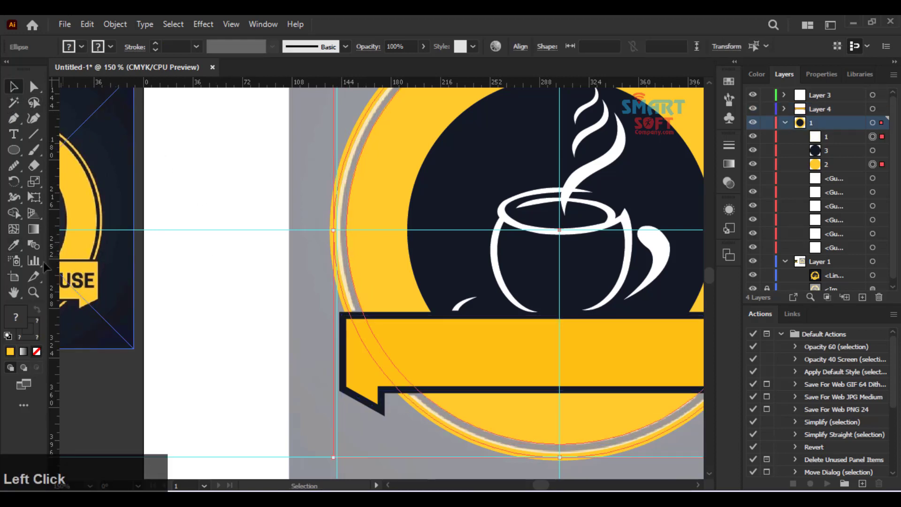
left_click(82, 47)
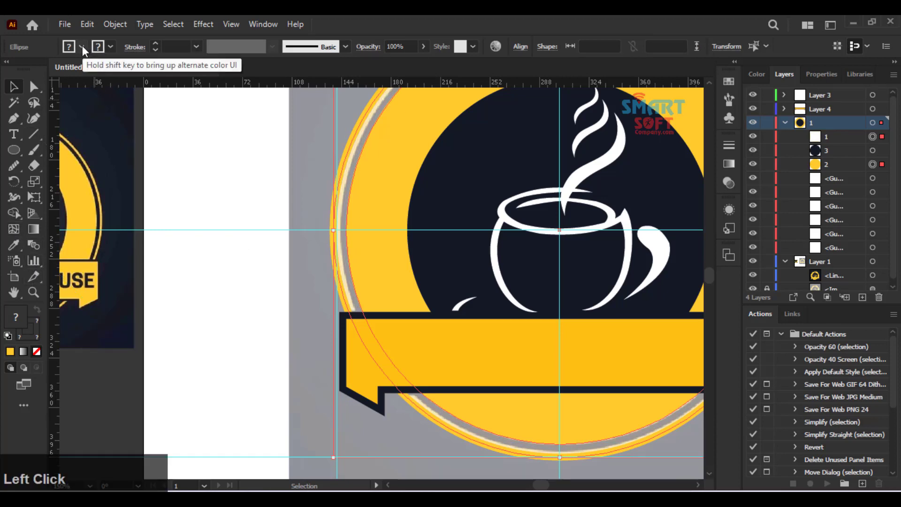
left_click(55, 69)
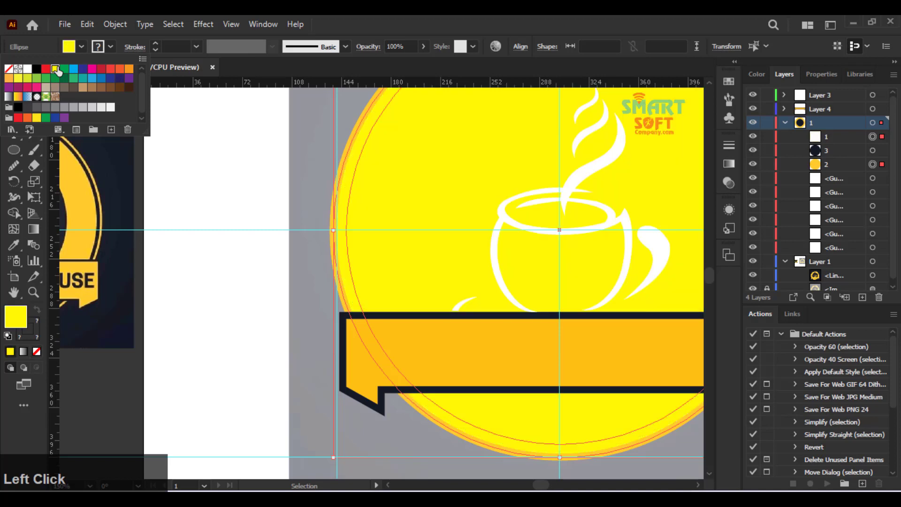
key("z")
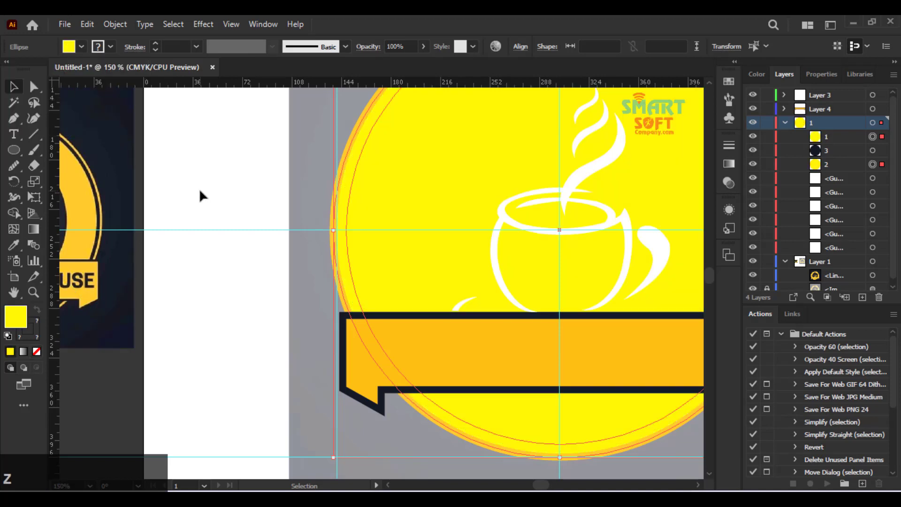
key("ctrl+z")
left_click(260, 199)
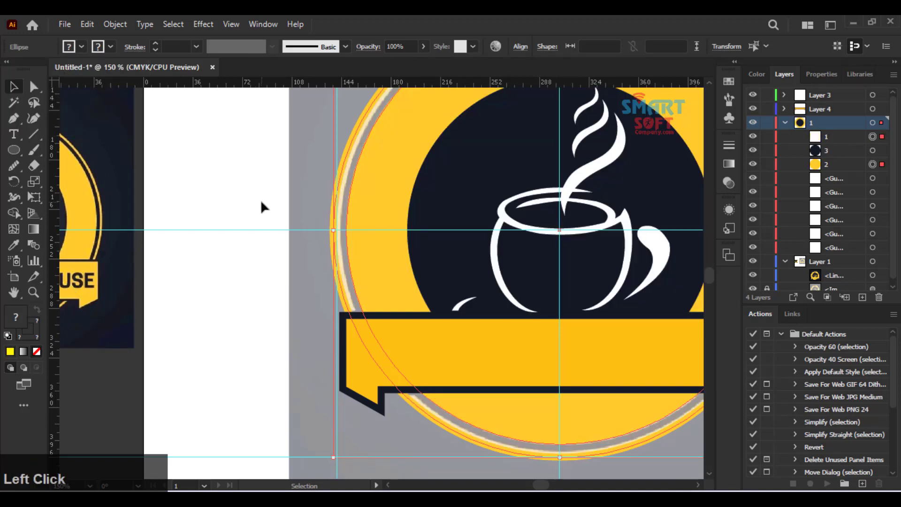
left_click_drag(372, 318, 226, 306)
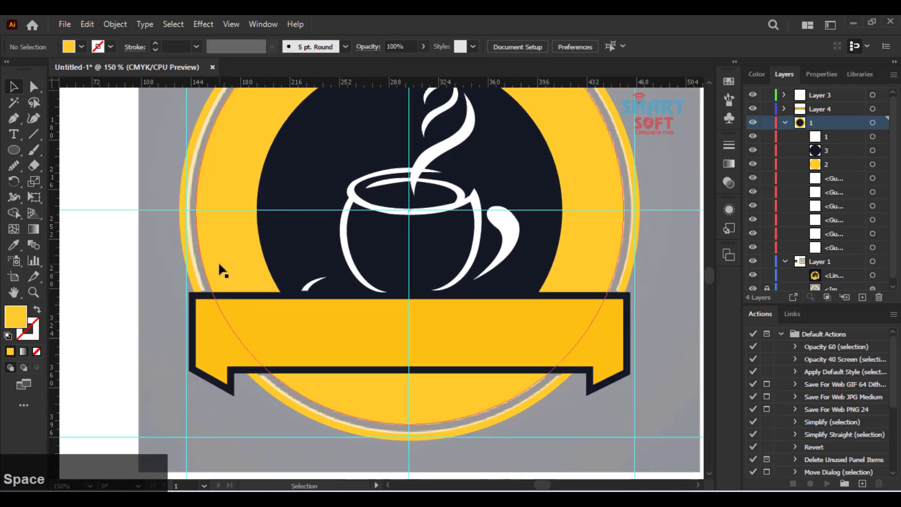
- Fill circle 2 with the bright yellow swatch and apply the same swatch to the stroke of outer ring 1
left_click(219, 264)
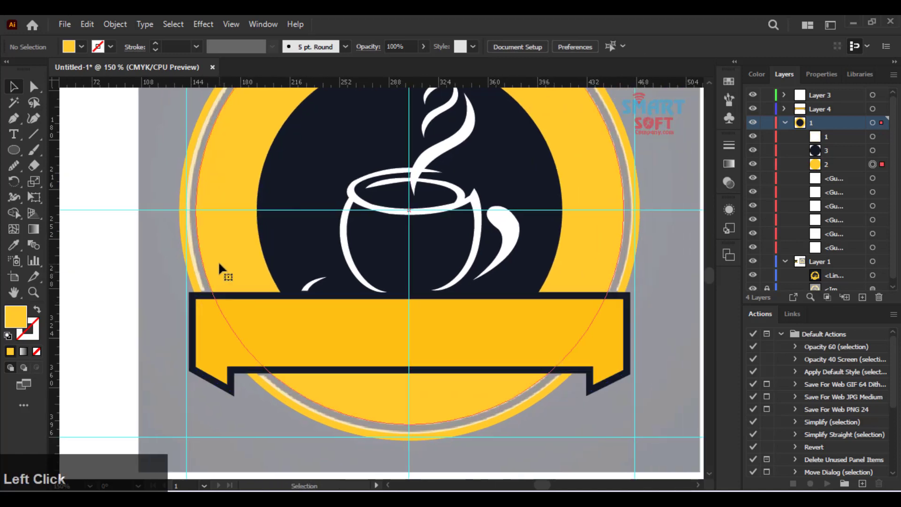
left_click(81, 46)
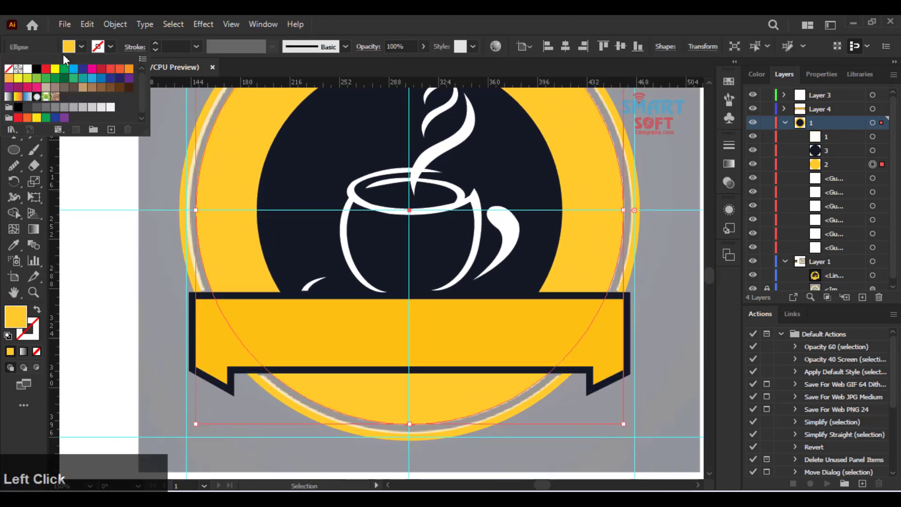
left_click(55, 68)
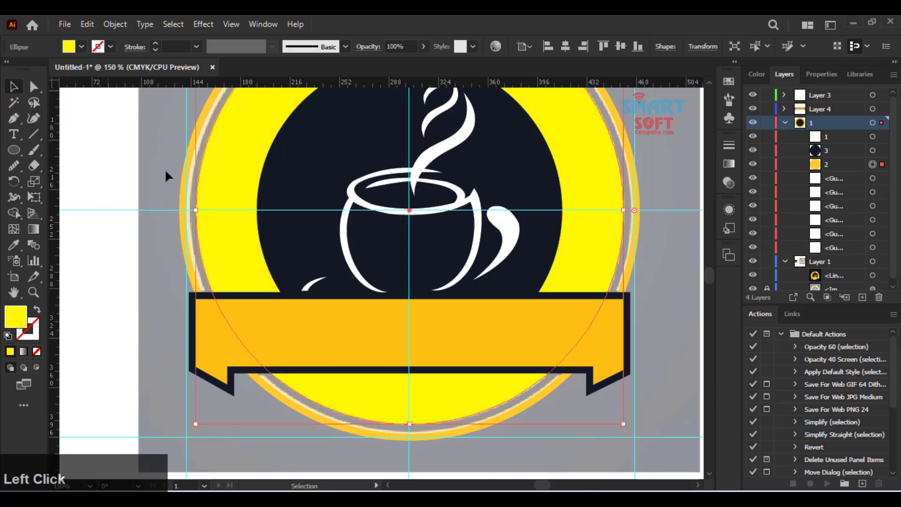
left_click(186, 180)
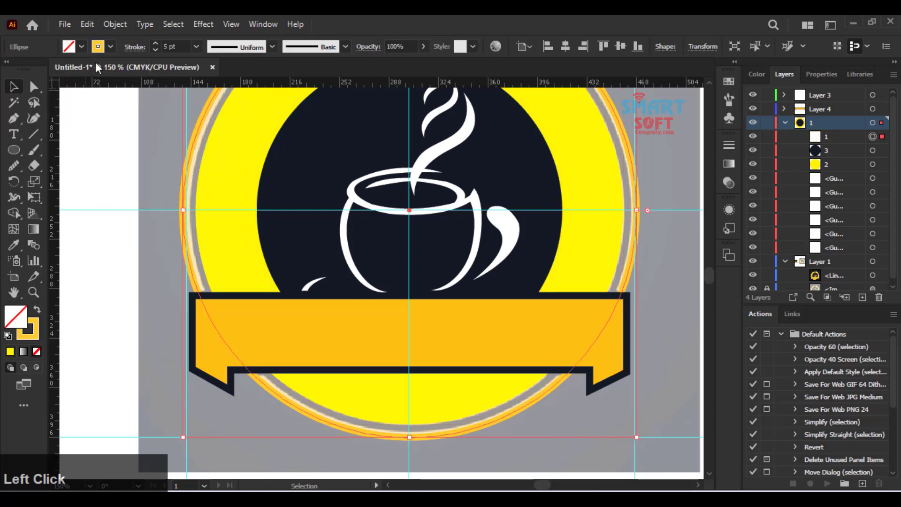
left_click(112, 44)
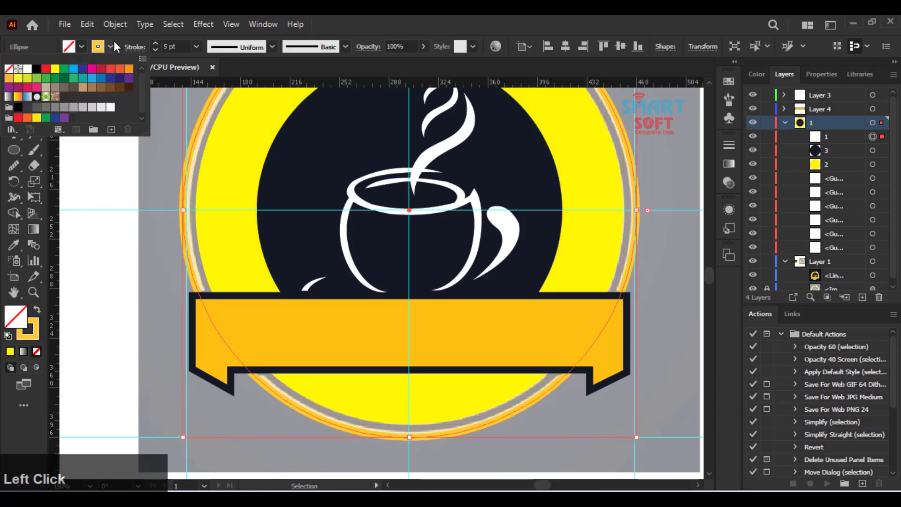
left_click(55, 69)
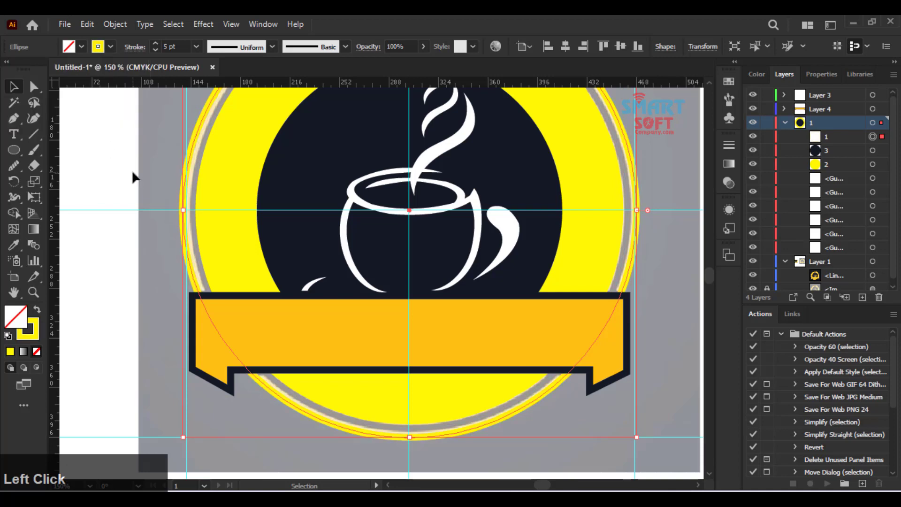
scroll(300, 243, "up", 3)
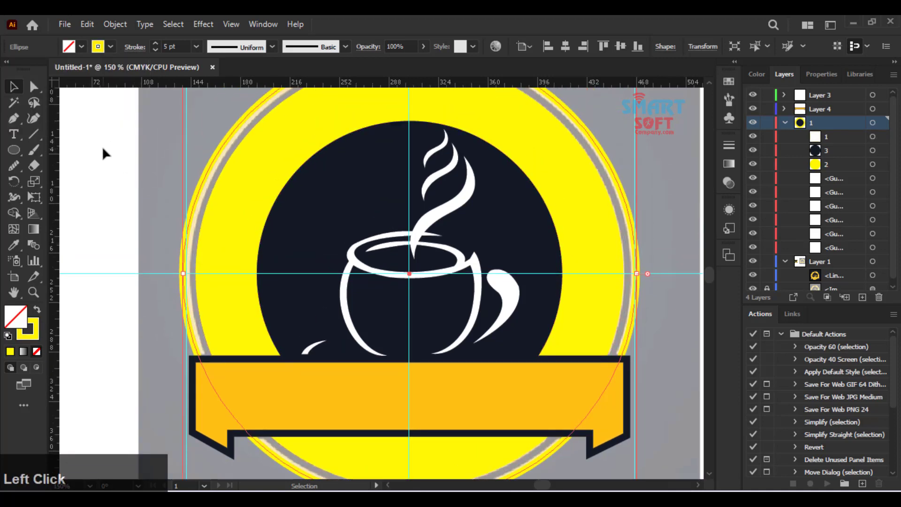
left_click(102, 145)
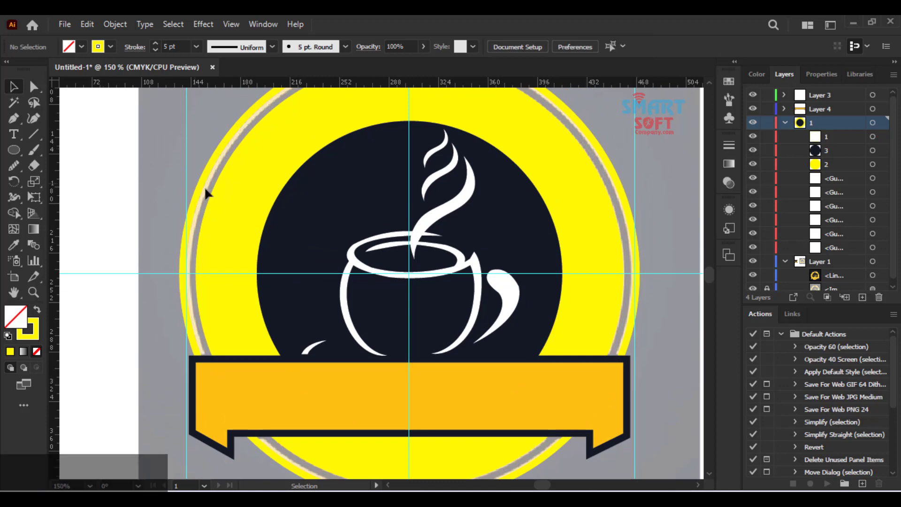
- Hide the guides across the artboard
key("ctrl+minus")
key("ctrl+minus")
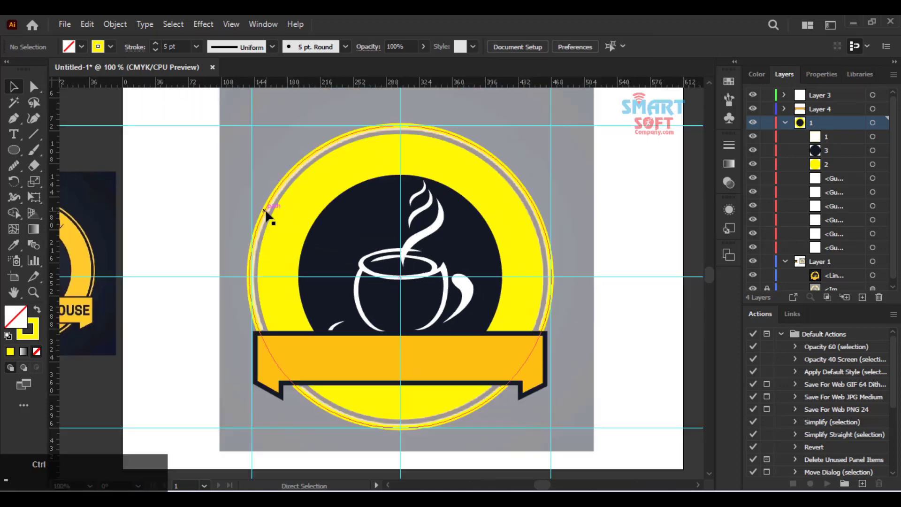
left_click_drag(264, 210, 296, 176)
left_click_drag(328, 207, 464, 311)
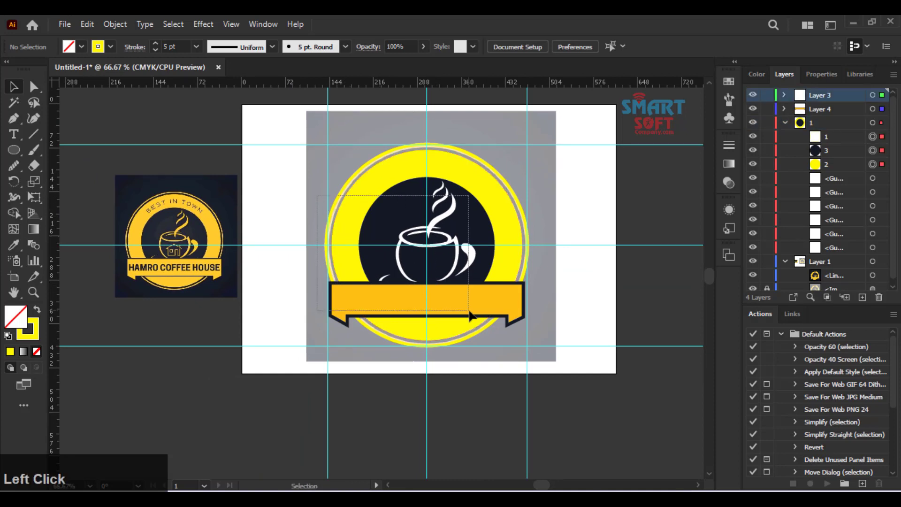
right_click(277, 173)
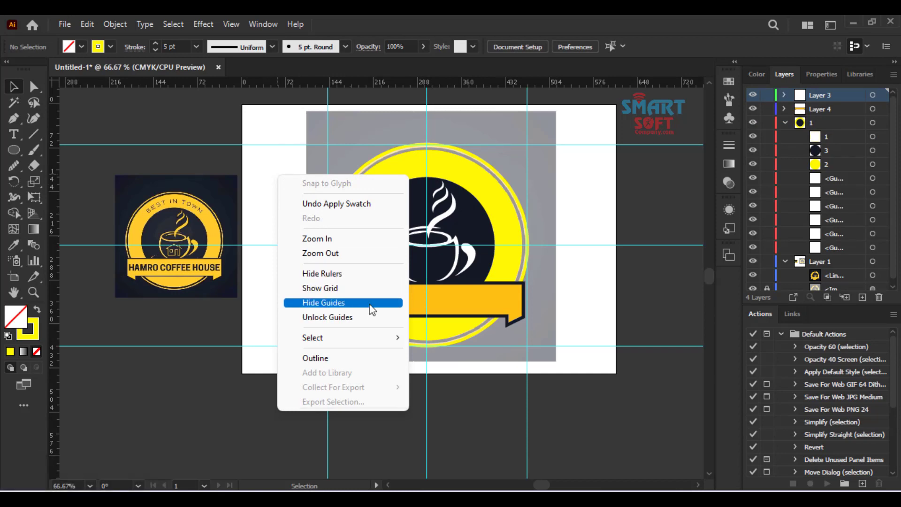
left_click(372, 304)
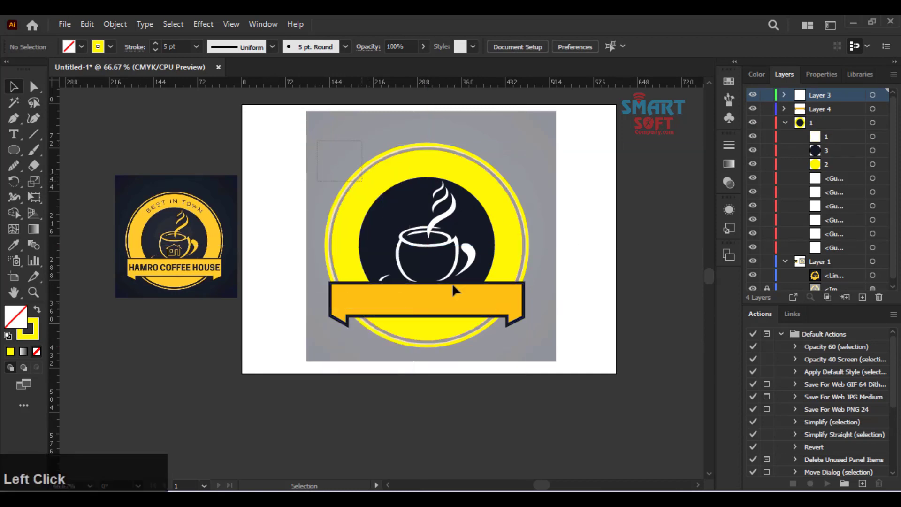
- Move the whole badge artwork off the artboard to the empty area below the dark reference logo, and deselect it
left_click_drag(455, 291, 502, 347)
left_click_drag(413, 261, 232, 385)
key("space")
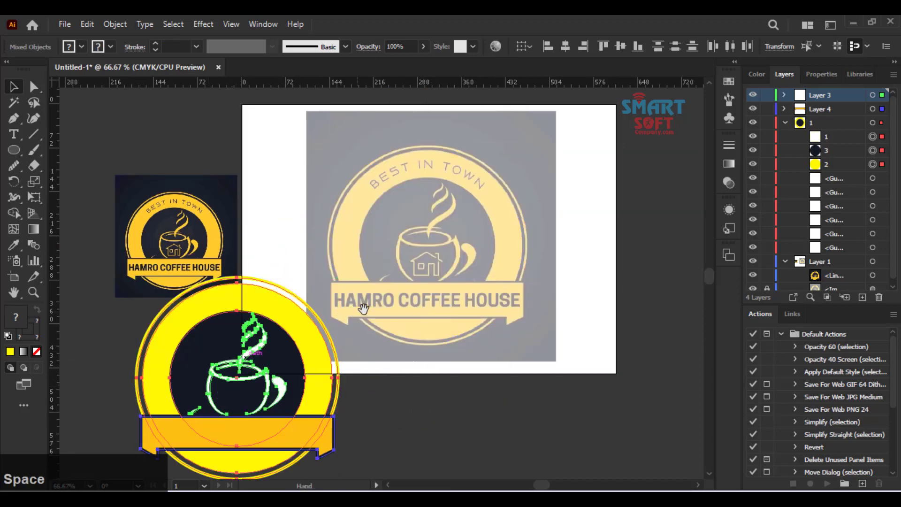
left_click_drag(363, 307, 467, 224)
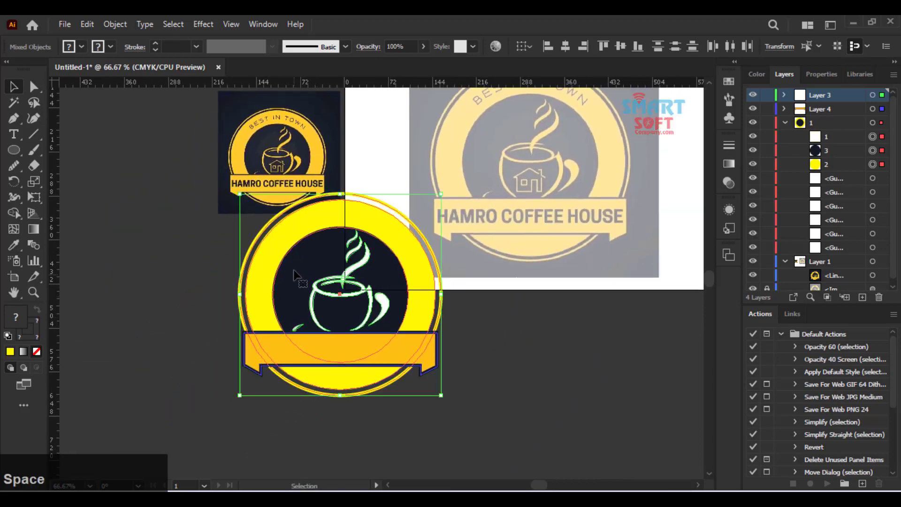
left_click_drag(293, 274, 363, 331)
left_click_drag(275, 300, 254, 308)
left_click(178, 162)
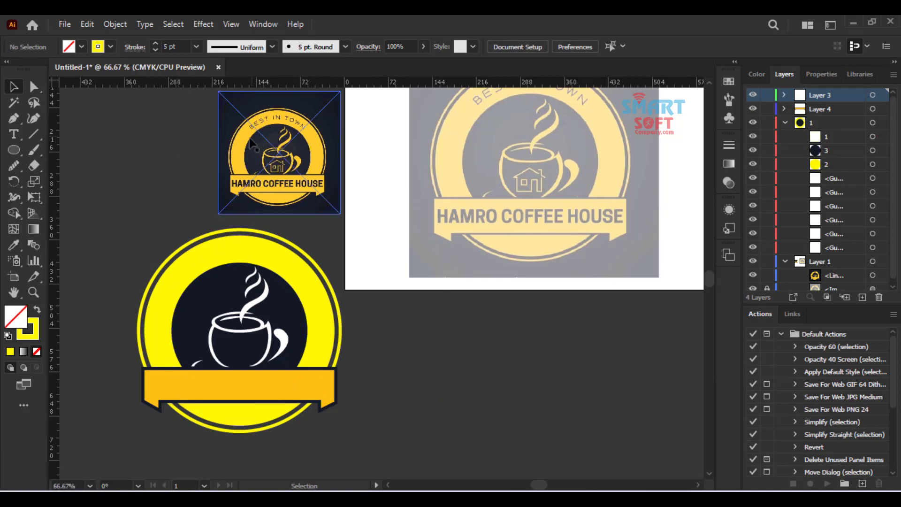
- Cut dark inner circle 3 out of yellow circle 2 with the Shape Builder tool, leaving an open yellow ring
left_click(207, 281)
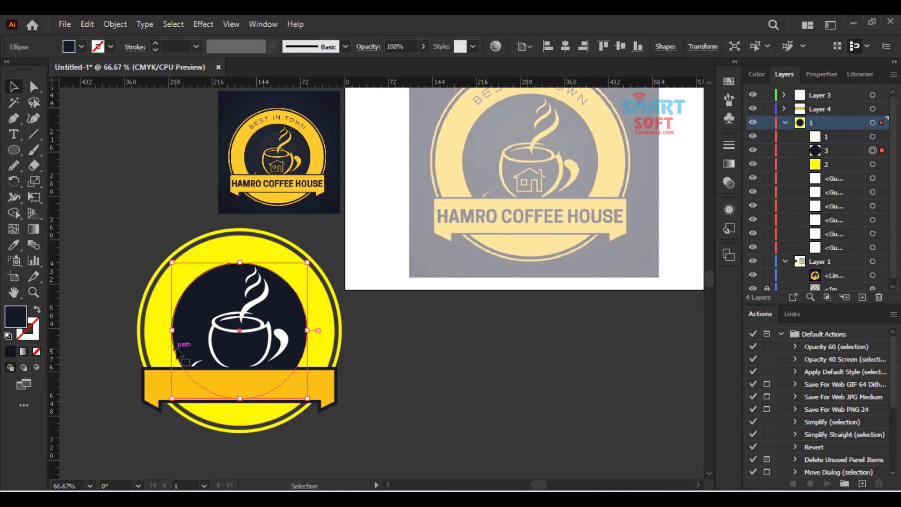
left_click(157, 312, "shift")
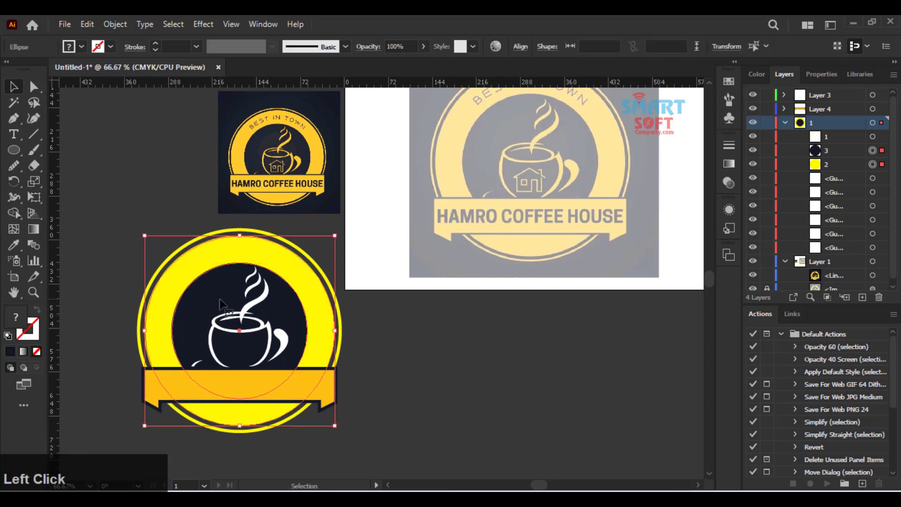
left_click(20, 216)
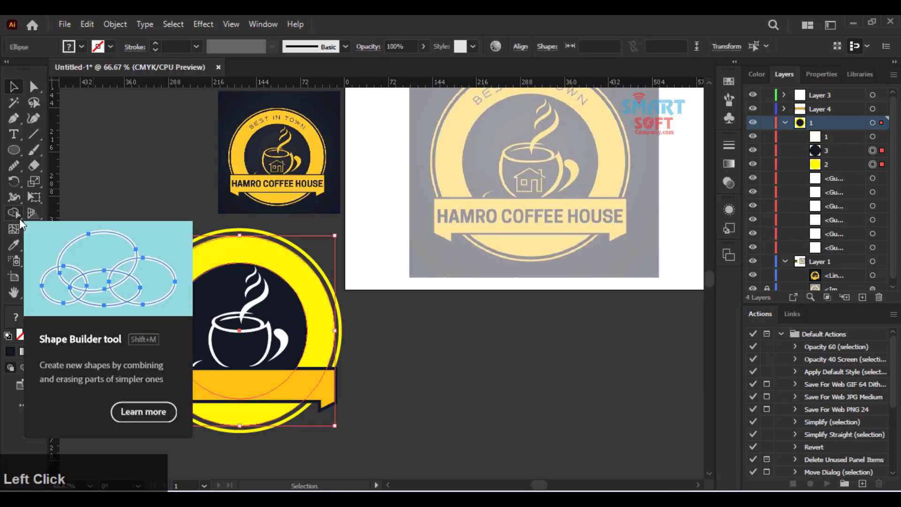
left_click(207, 293, "alt")
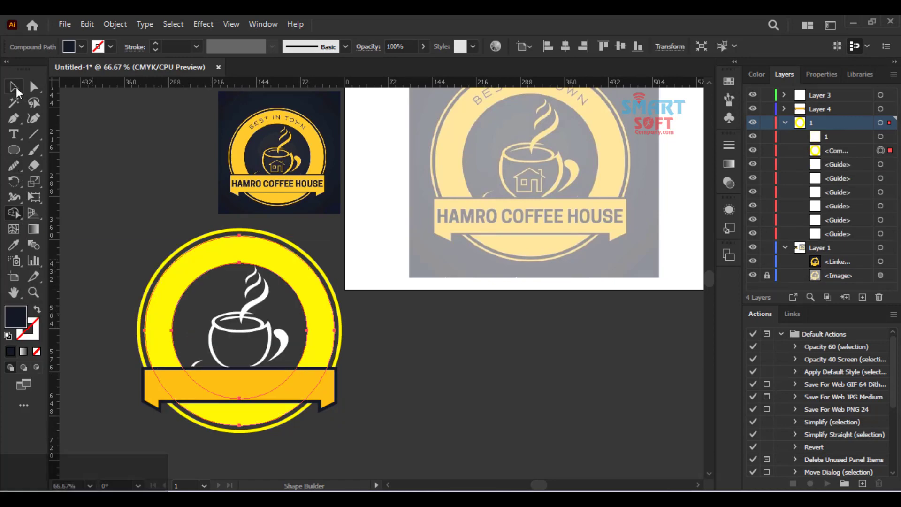
left_click(13, 86)
left_click(111, 171)
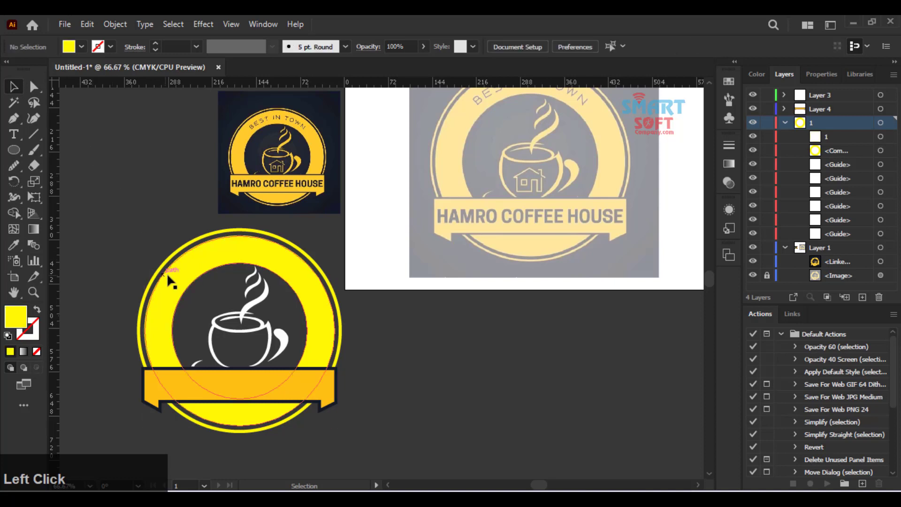
- Move the whole badge artwork back onto the artboard, over the faded reference image
left_click_drag(90, 225, 336, 413)
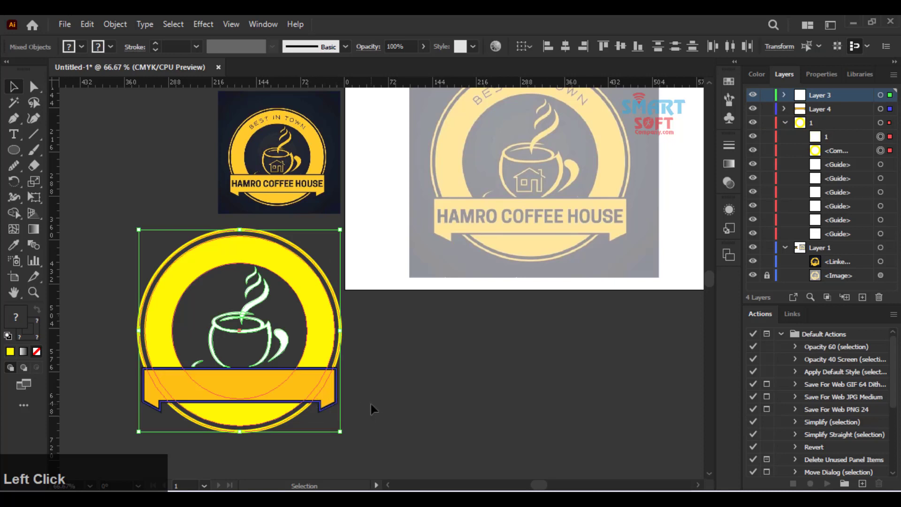
left_click(106, 229)
left_click_drag(108, 229, 332, 410)
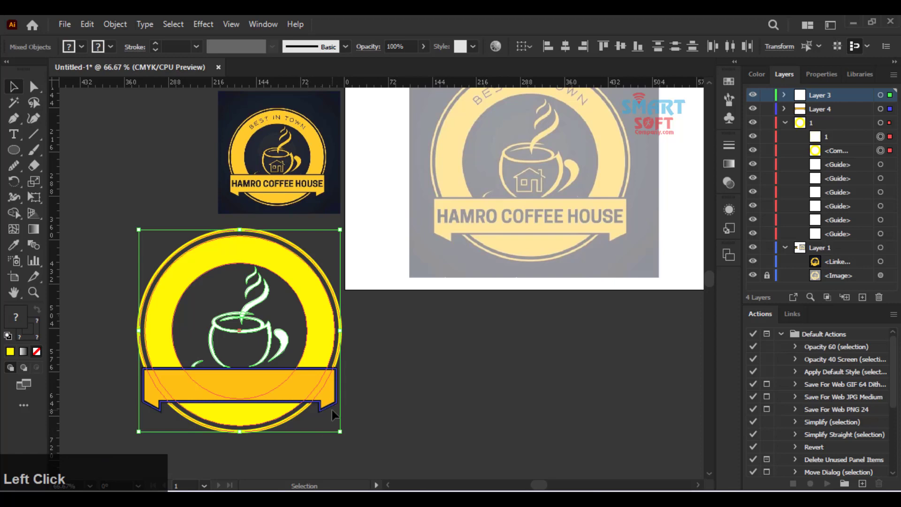
left_click(402, 384)
key("ctrl+plus")
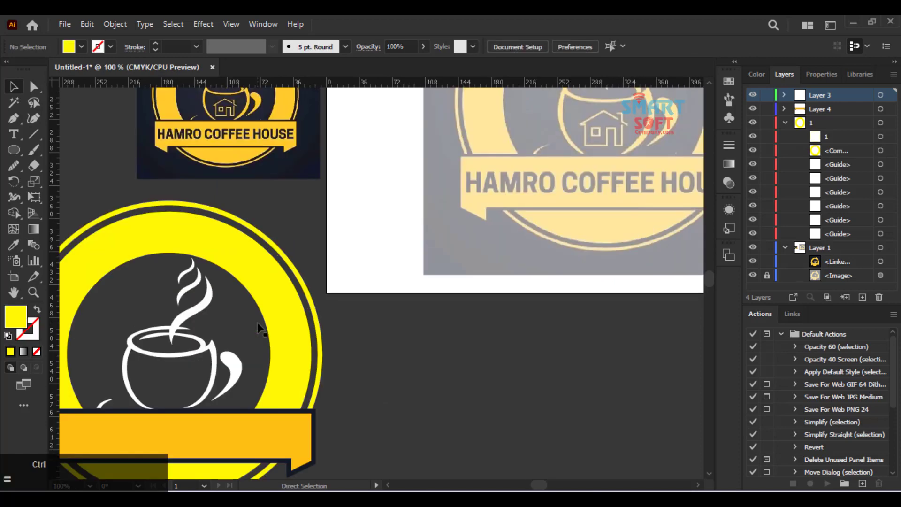
left_click_drag(250, 317, 329, 288)
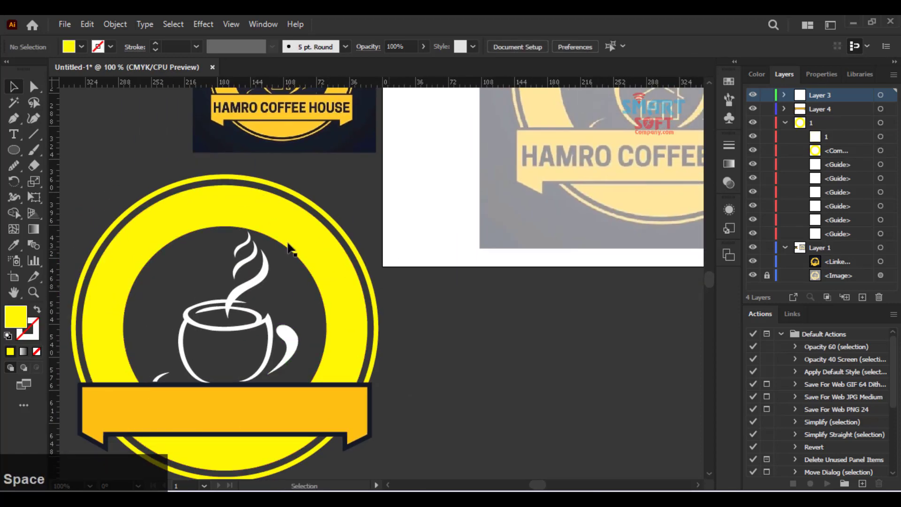
left_click(227, 252)
left_click_drag(228, 253, 324, 392)
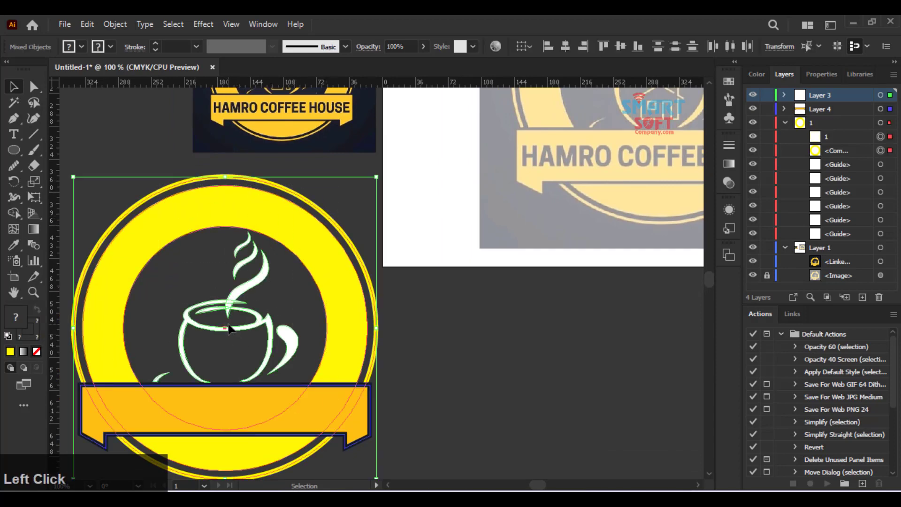
left_click_drag(228, 328, 320, 311)
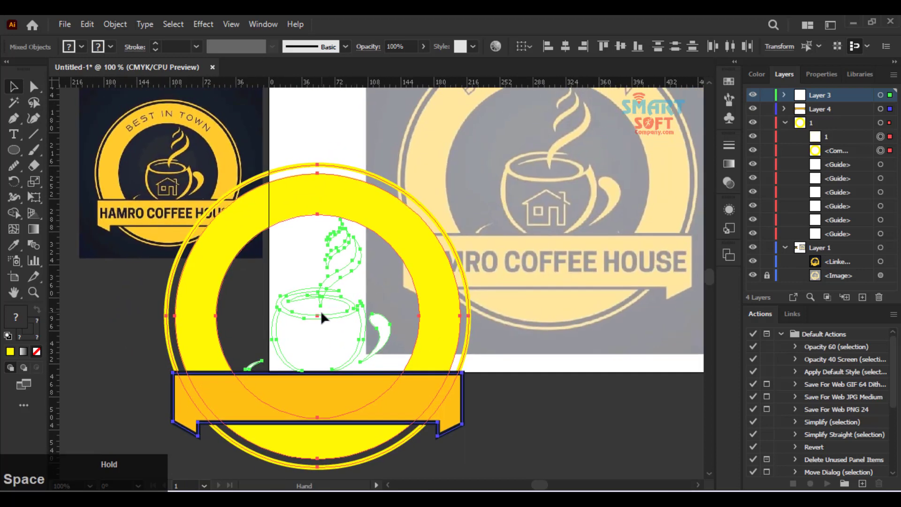
left_click_drag(344, 404, 402, 332)
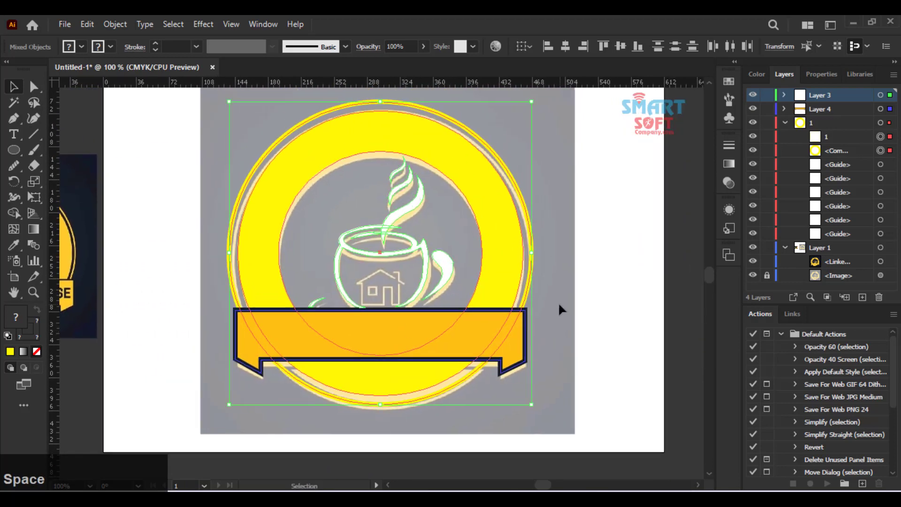
- Hide the faded reference image and add a new layer, nested inside Layer 1 above the linked image
left_click(756, 274)
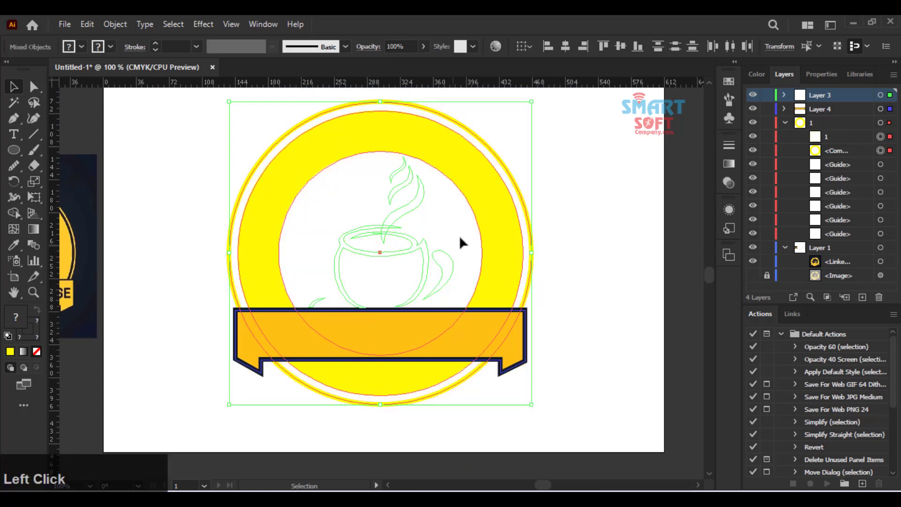
scroll(892, 287, "down", 1)
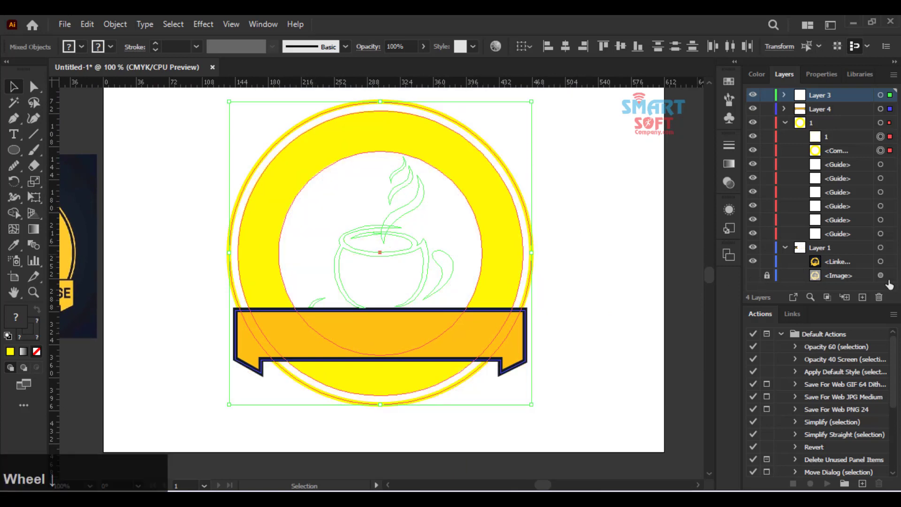
left_click(848, 259)
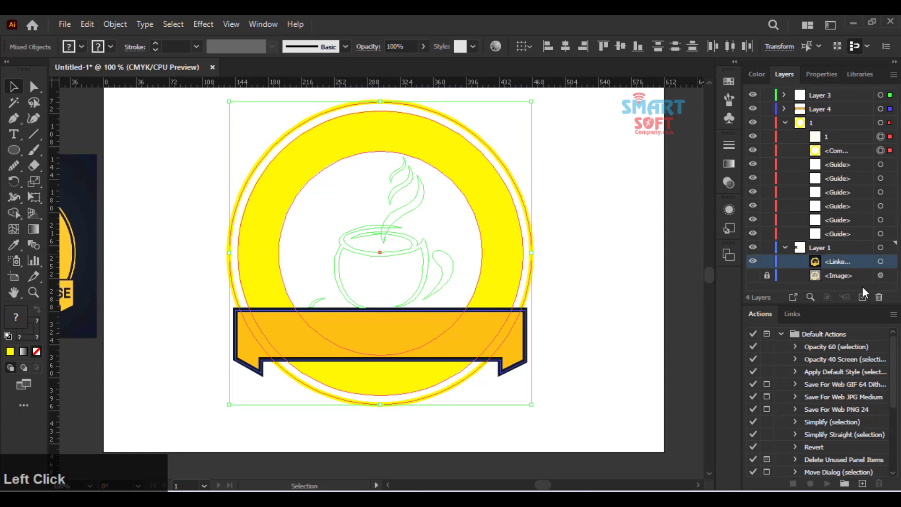
left_click(862, 296)
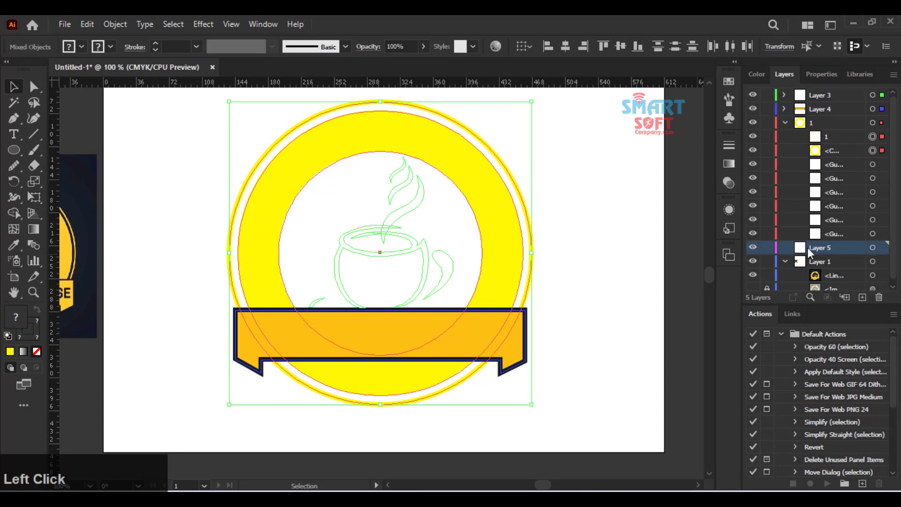
left_click_drag(808, 252, 819, 270)
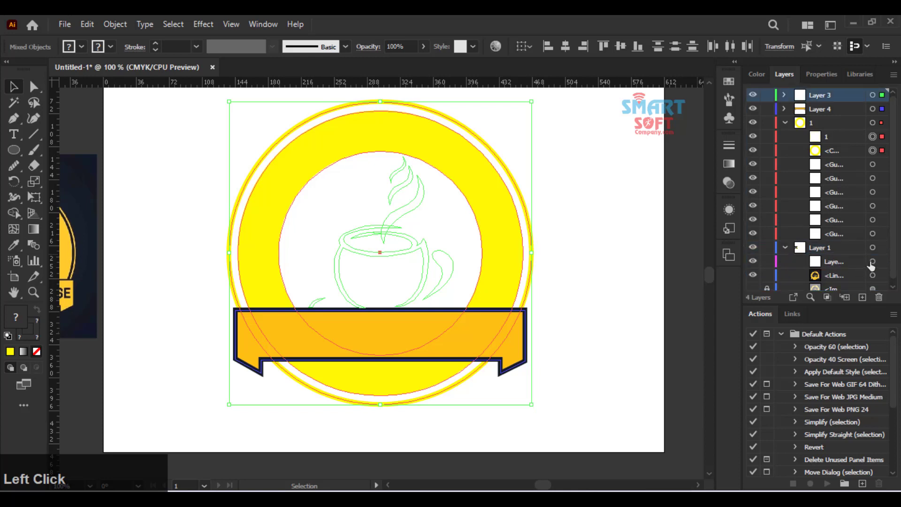
- Draw a yellow rectangle without a stroke from the artboard's upper-left corner, overlapping the upper-left part of the badge
left_click(871, 264)
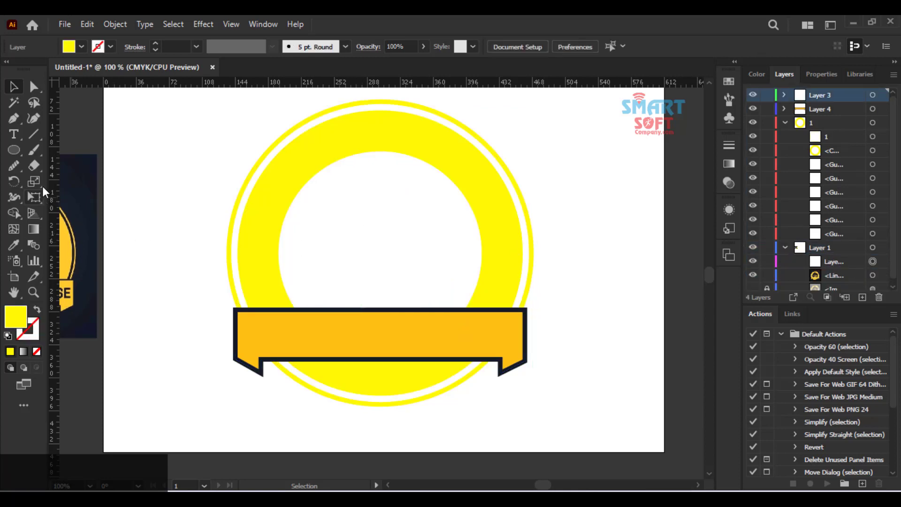
right_click(15, 151)
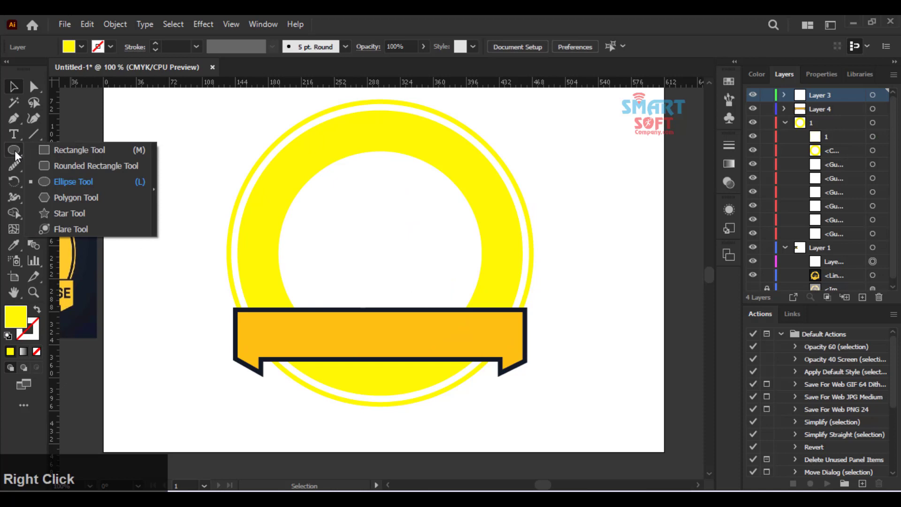
left_click(53, 151)
left_click_drag(245, 228, 230, 193)
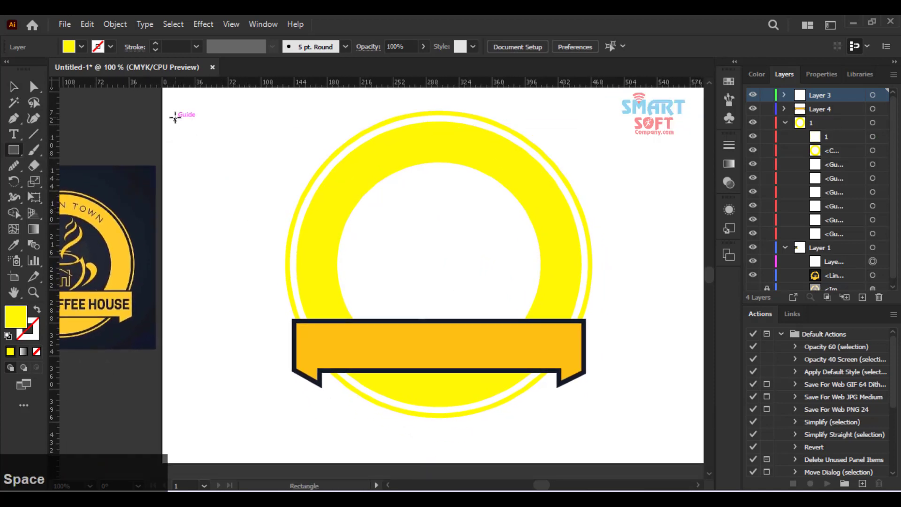
scroll(184, 139, "up", 2)
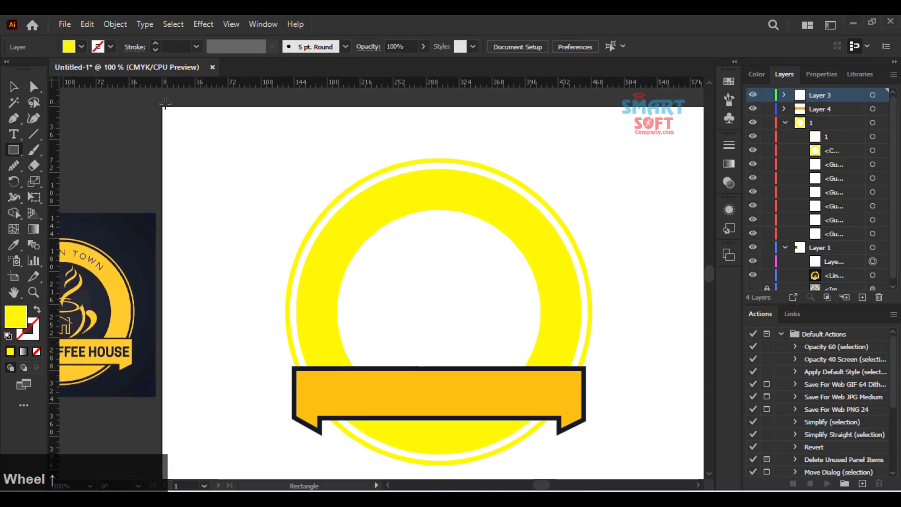
left_click_drag(162, 107, 456, 343)
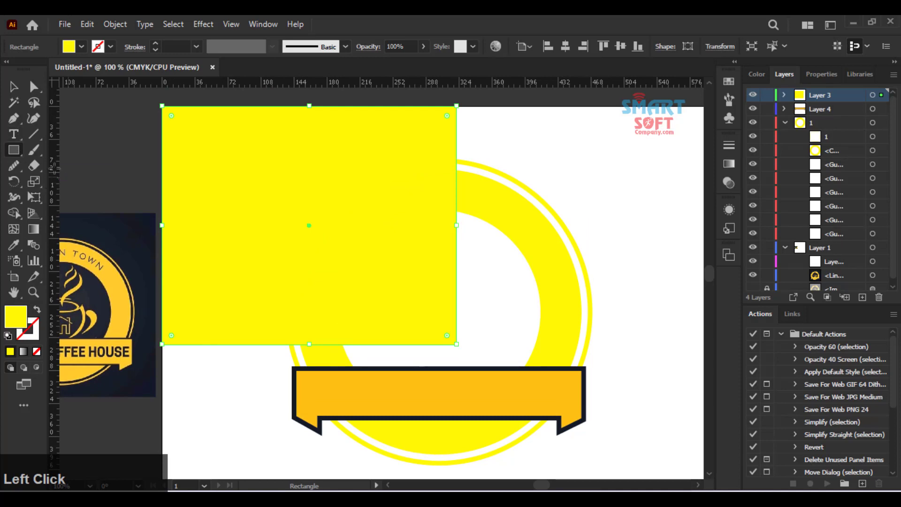
- Fill the new rectangle with the dark navy sampled from the background of the reference logo
left_click(14, 245)
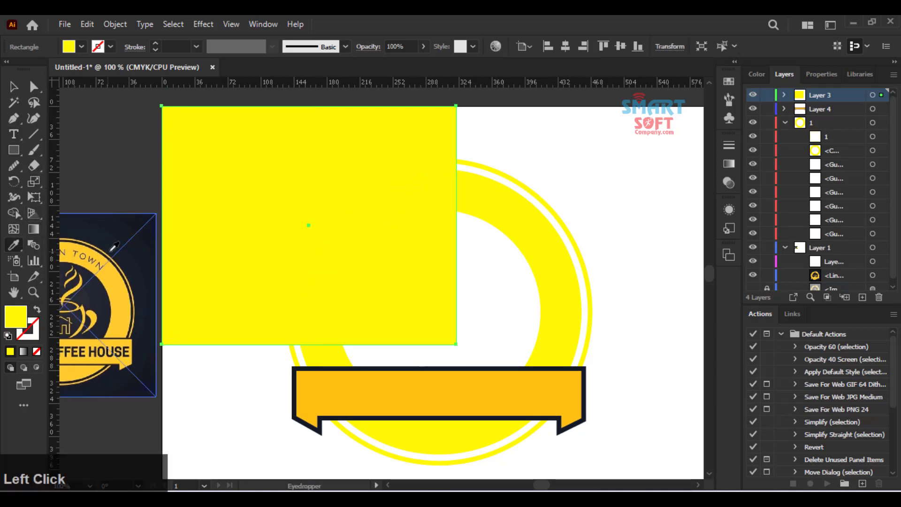
left_click(123, 230)
key("v")
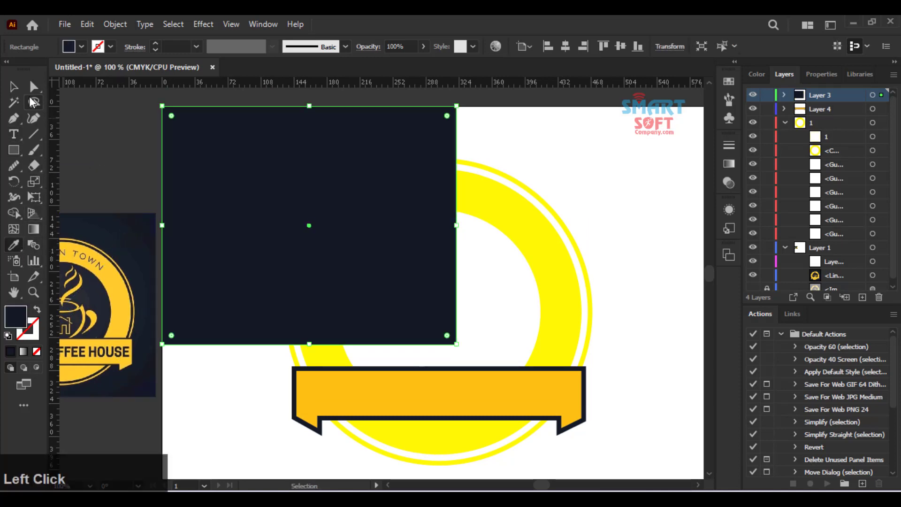
left_click(14, 87)
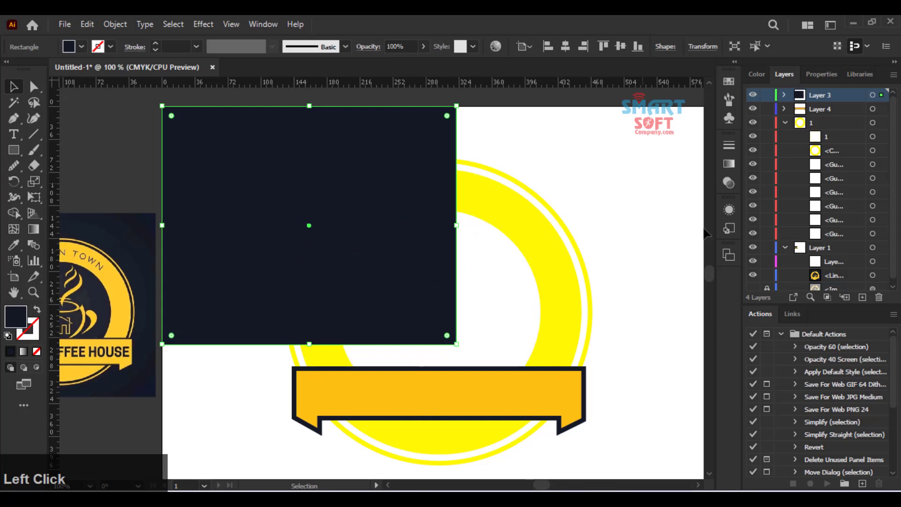
- Lock the dark navy rectangle so that only the badge artwork can be selected
scroll(816, 260, "down", 1)
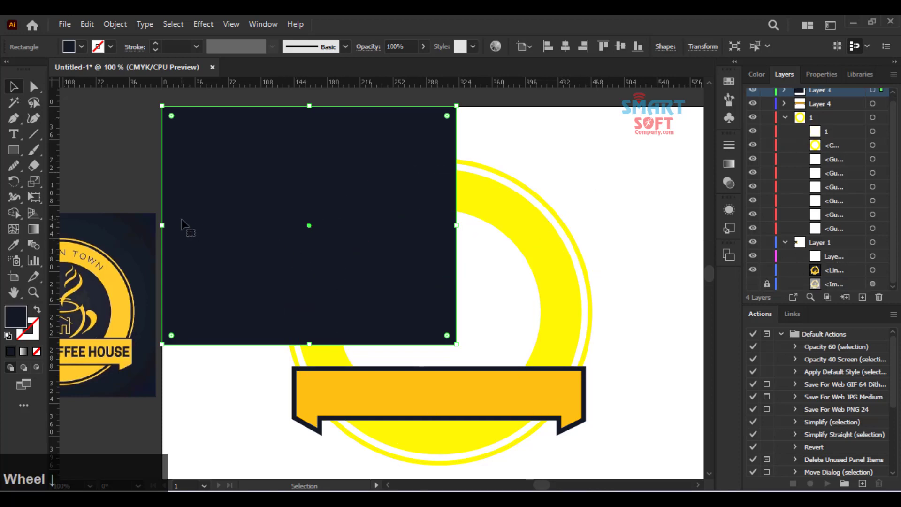
left_click_drag(645, 237, 453, 424)
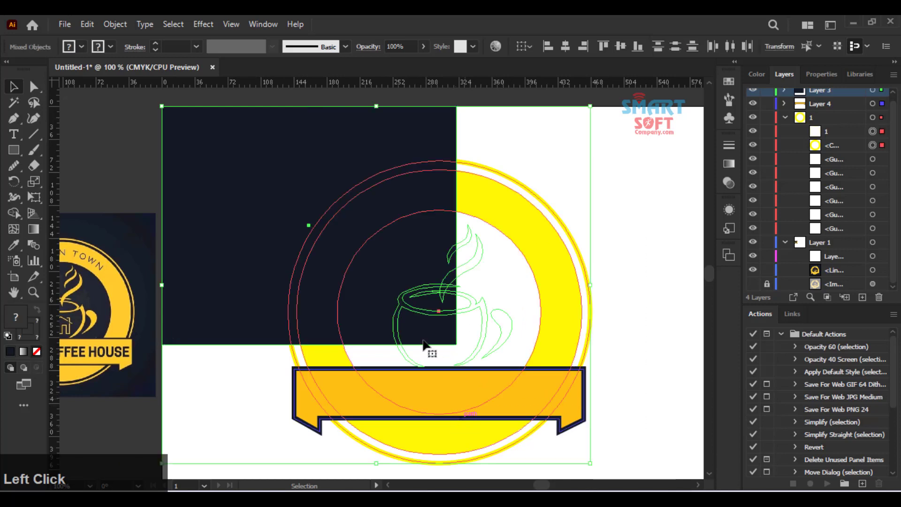
left_click(145, 165)
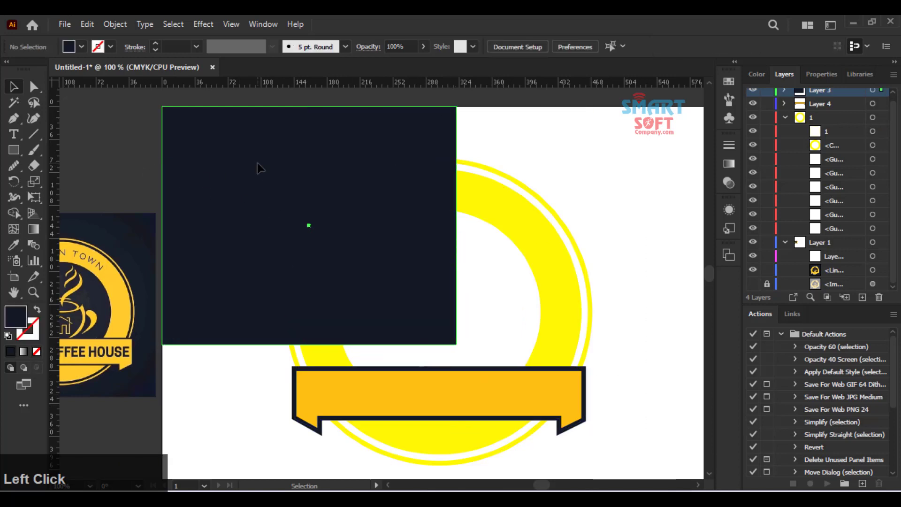
left_click(258, 163, "ctrl")
left_click(472, 289)
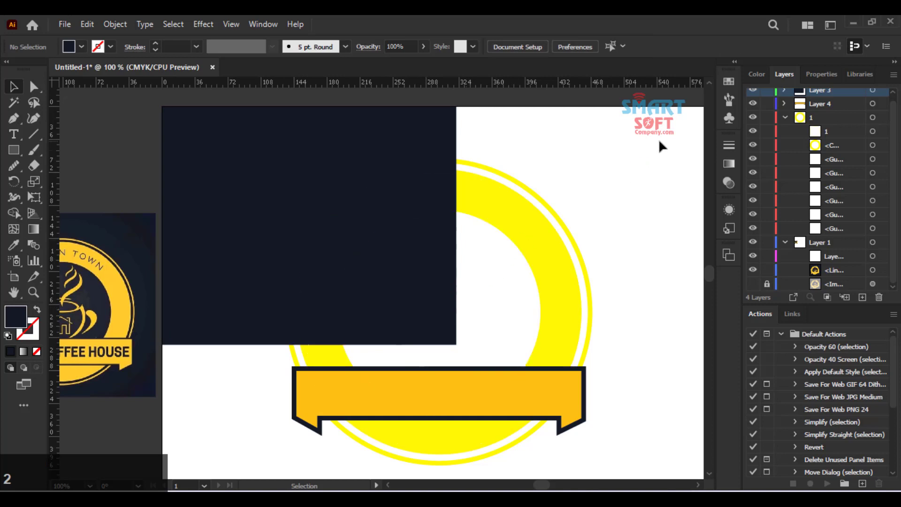
- Select the whole badge artwork, including rings, cup and banner, and bring it to the front
left_click_drag(658, 140, 307, 458)
left_click_drag(310, 459, 272, 468)
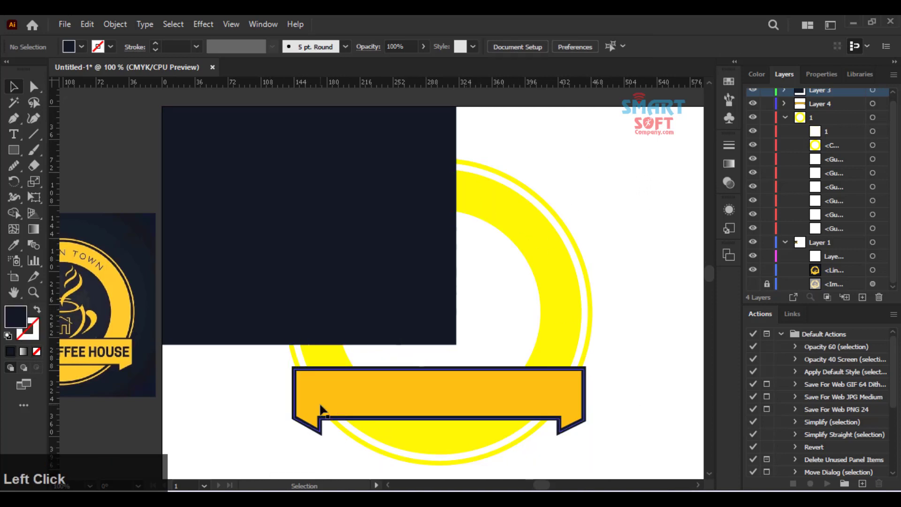
scroll(412, 398, "down", 2)
left_click_drag(614, 381, 232, 192)
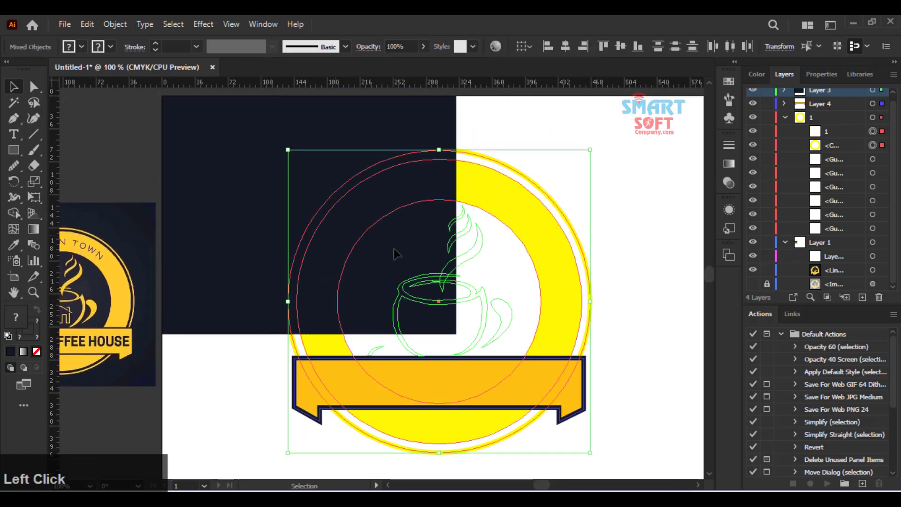
right_click(435, 271)
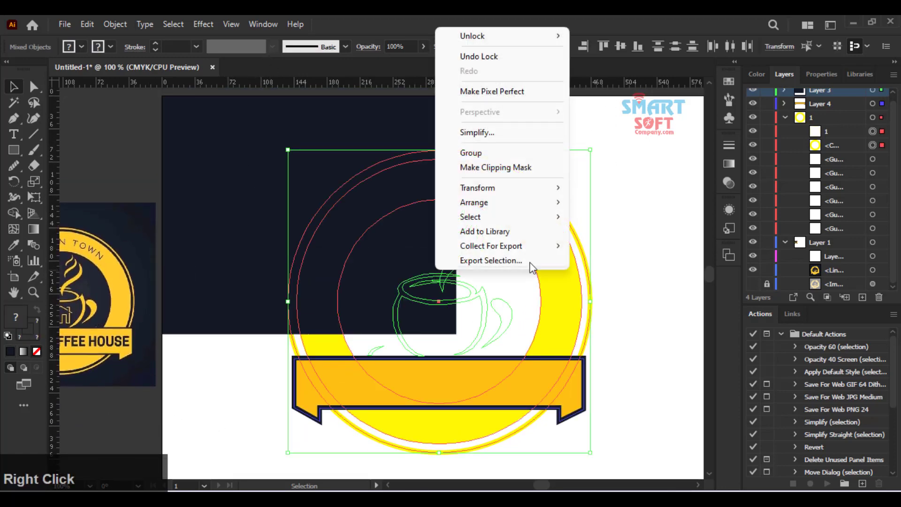
mouse_move(512, 203)
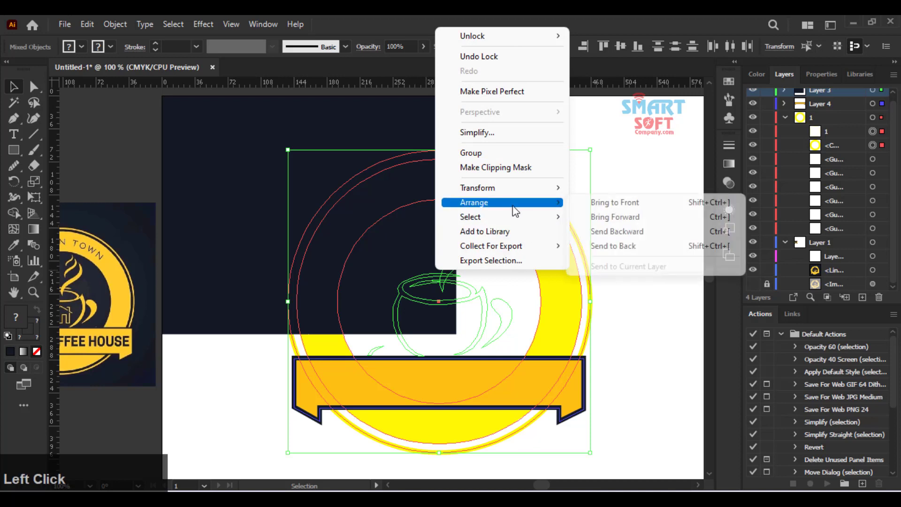
left_click(596, 198)
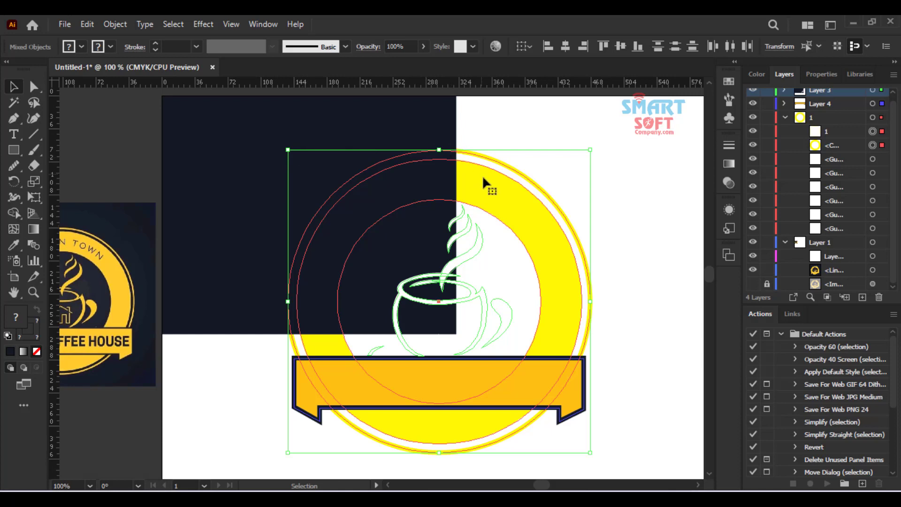
- Group the badge artwork and scale it down proportionally, centred inside the dark navy rectangle
right_click(505, 224)
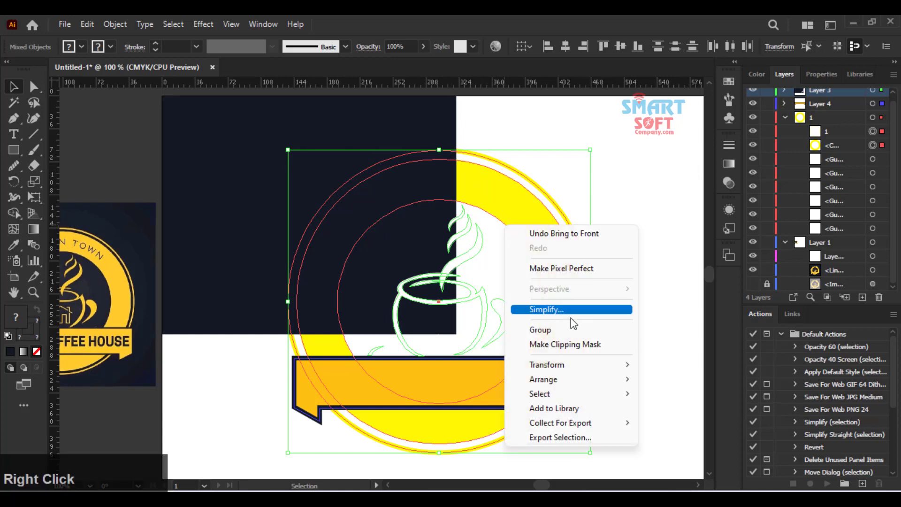
left_click(489, 23)
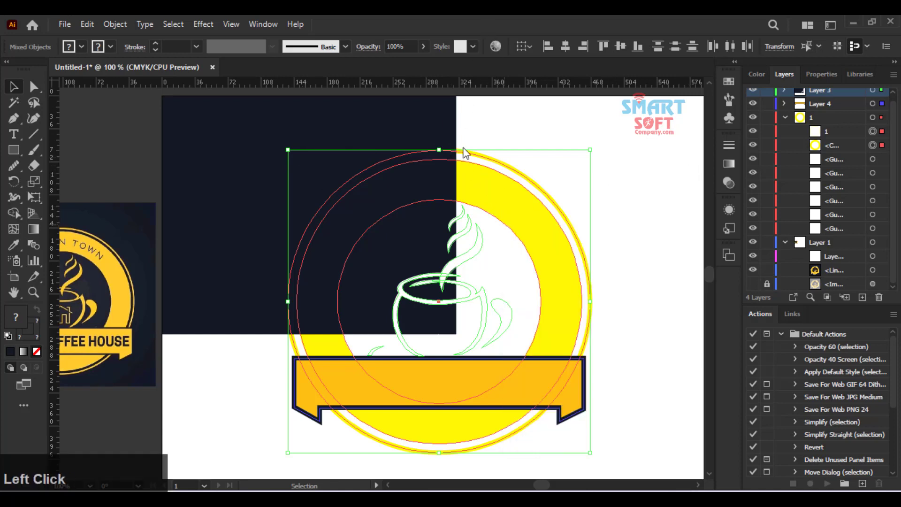
key("ctrl+g")
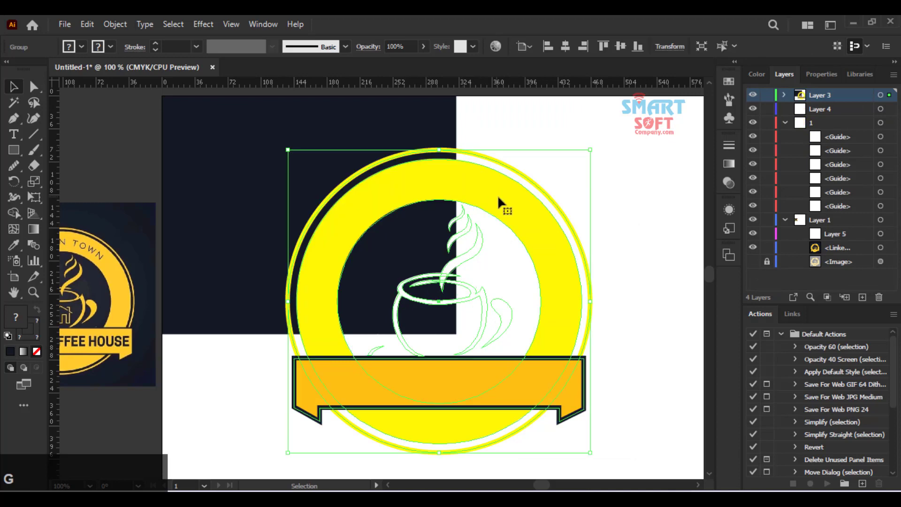
left_click_drag(498, 198, 384, 144)
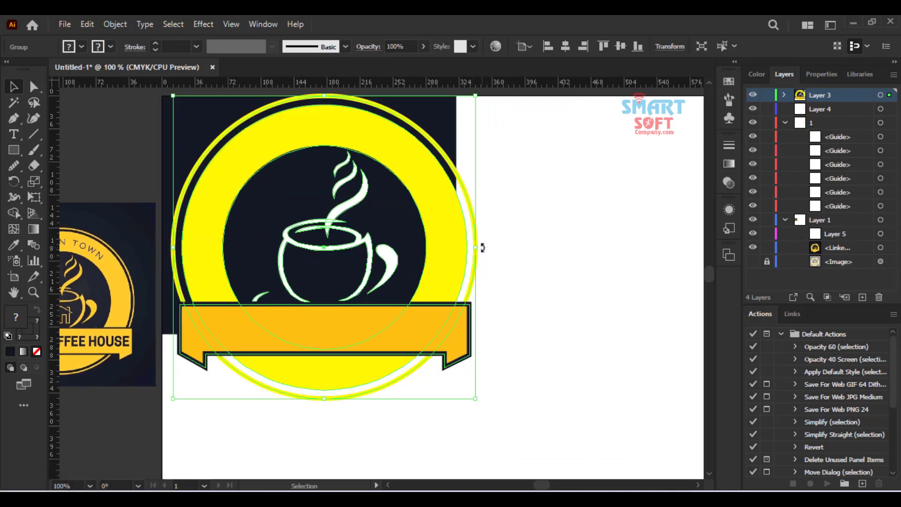
left_click_drag(475, 247, 393, 199)
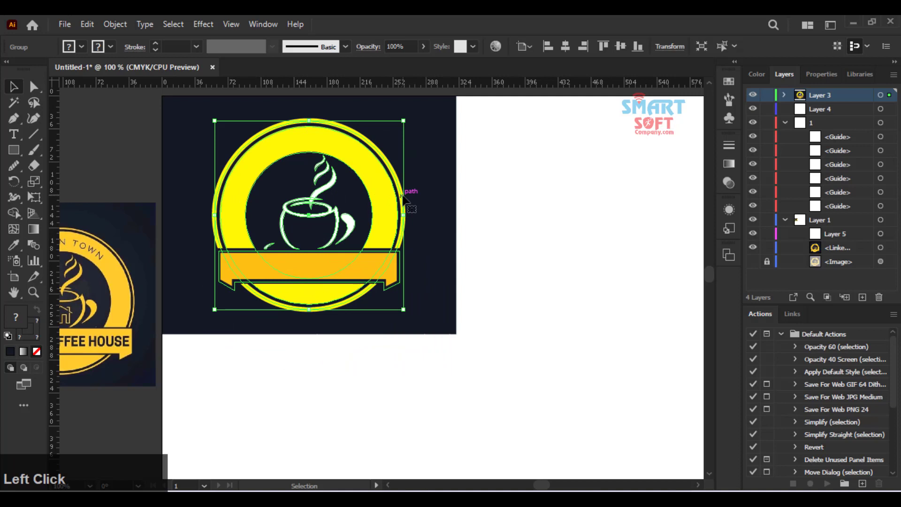
- Unlock the dark navy rectangle behind the badge and clear the selection
right_click(435, 169)
left_click(506, 184)
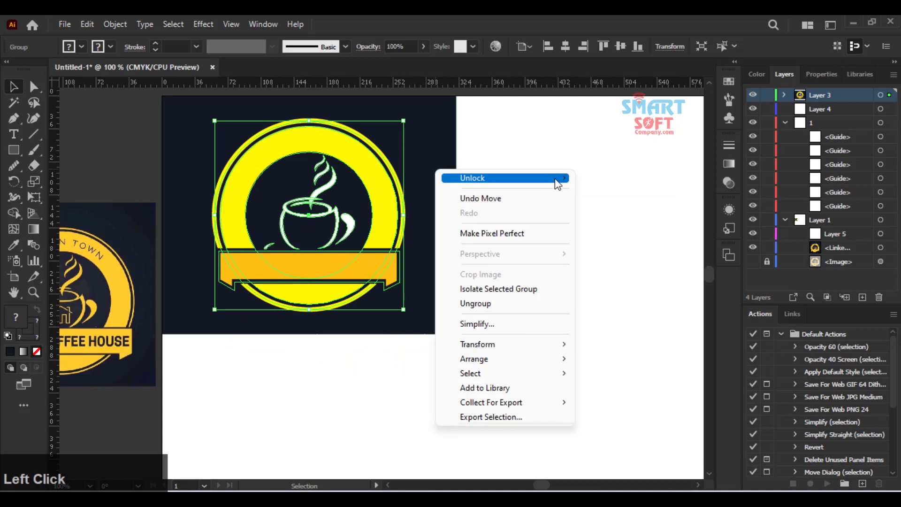
left_click(582, 179)
left_click(497, 224)
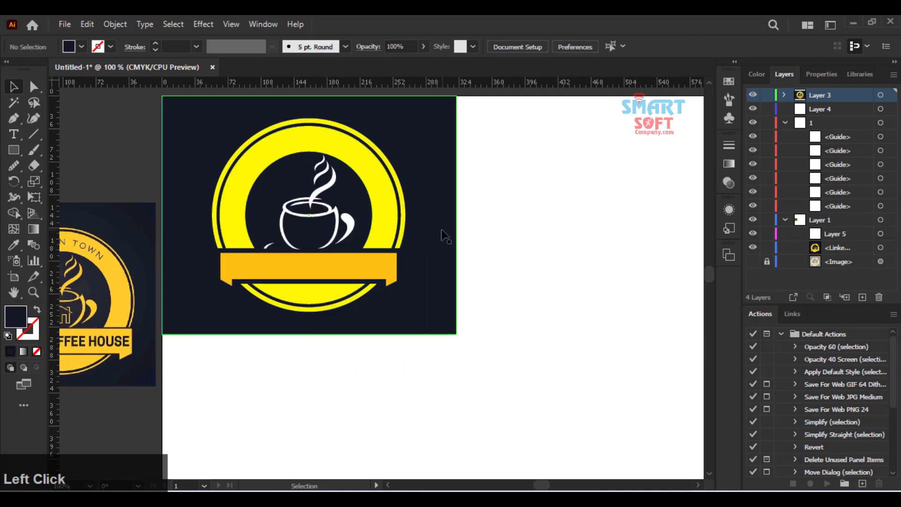
- Apply a linear white-to-black gradient fill to the background rectangle behind the badge
key("space")
left_click_drag(396, 209, 497, 190)
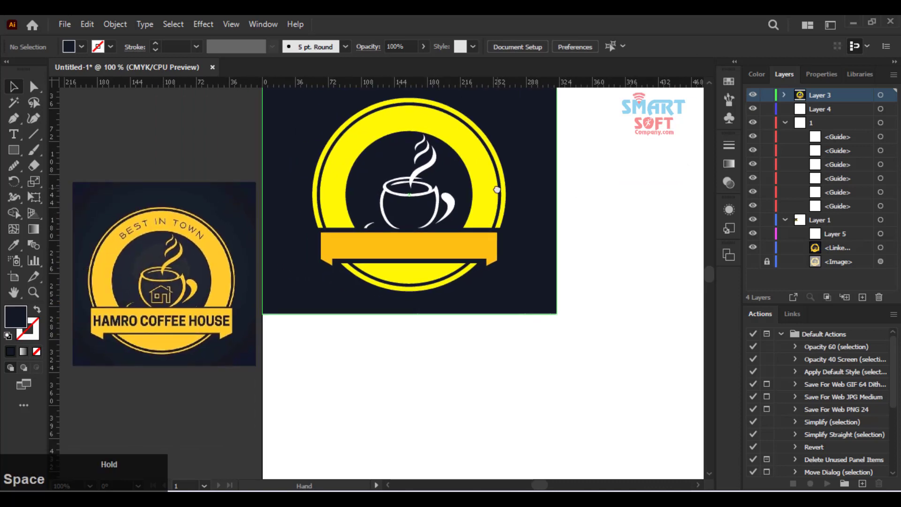
left_click(297, 173)
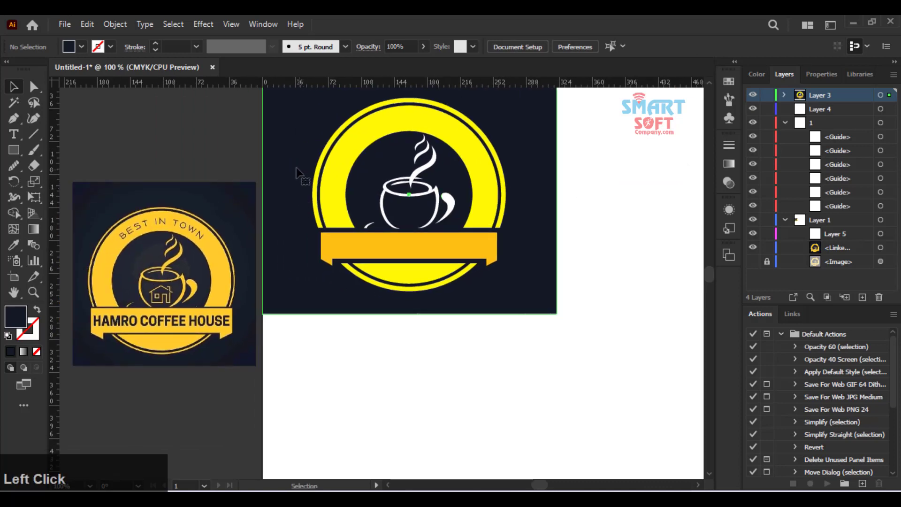
left_click(34, 229)
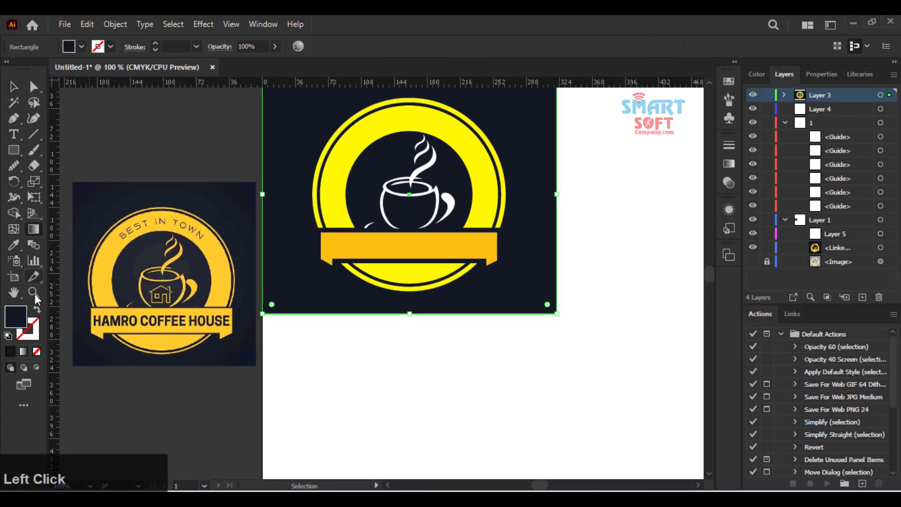
left_click(24, 352)
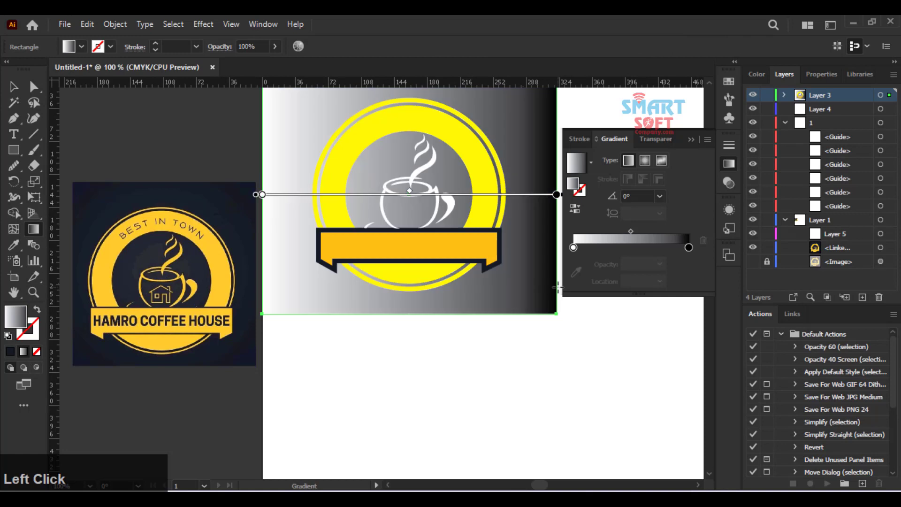
- Recolour the gradient's black end stop with the dark blue sampled above the ring in the reference logo's background
left_click(688, 248)
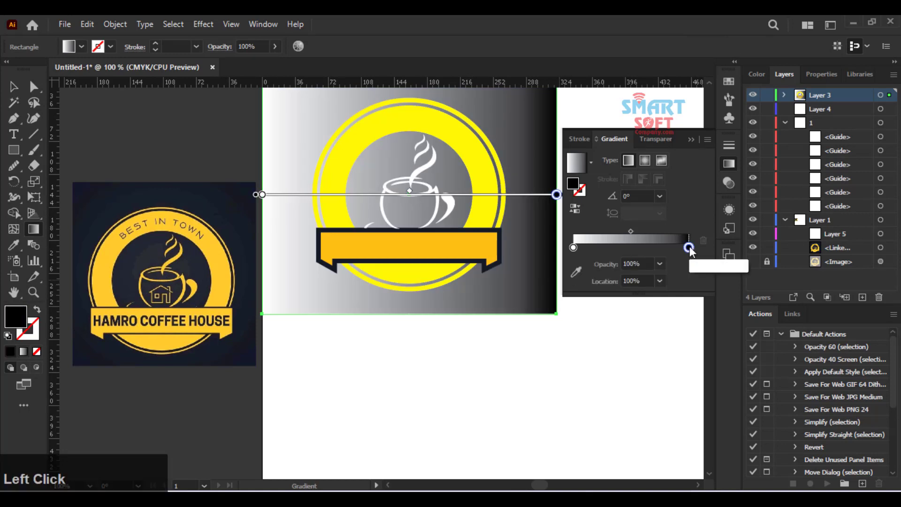
double_click(688, 246)
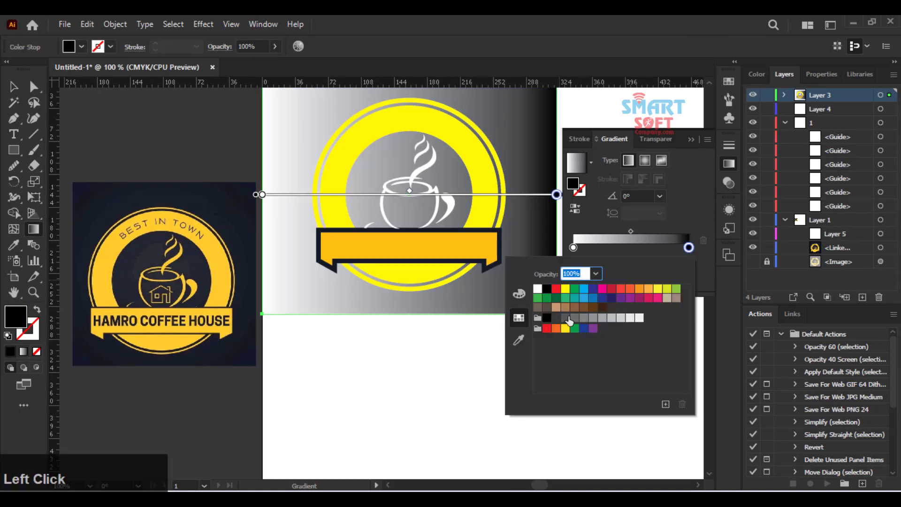
left_click(517, 347)
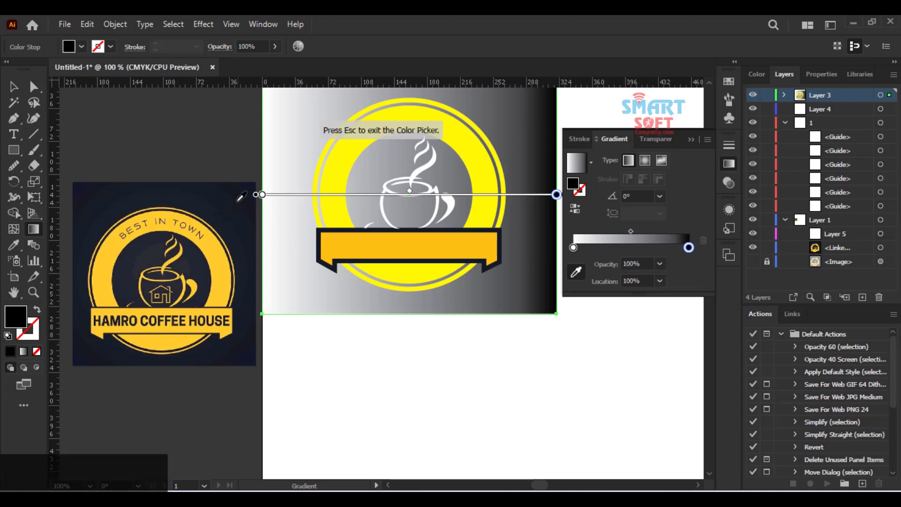
left_click(211, 203)
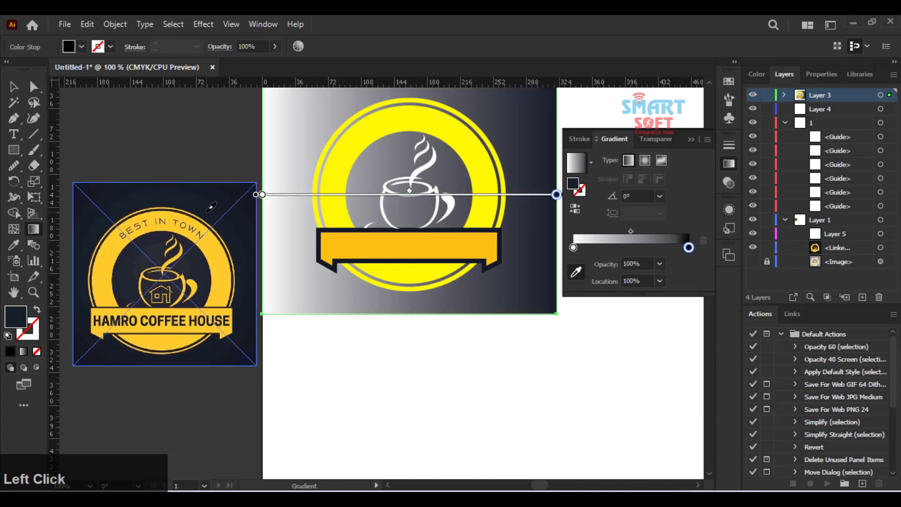
- Recolour the gradient's white start stop with the navy sampled from the upper-right corner of the reference logo
double_click(573, 247)
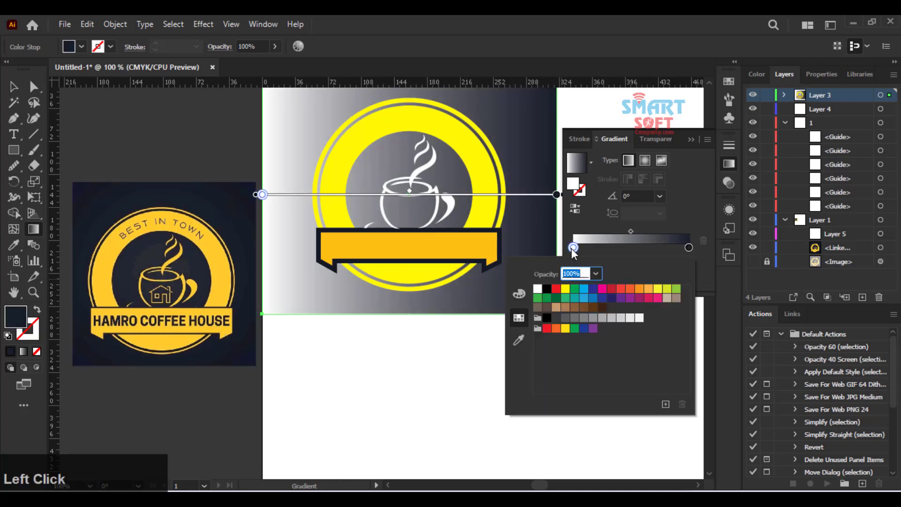
left_click(519, 340)
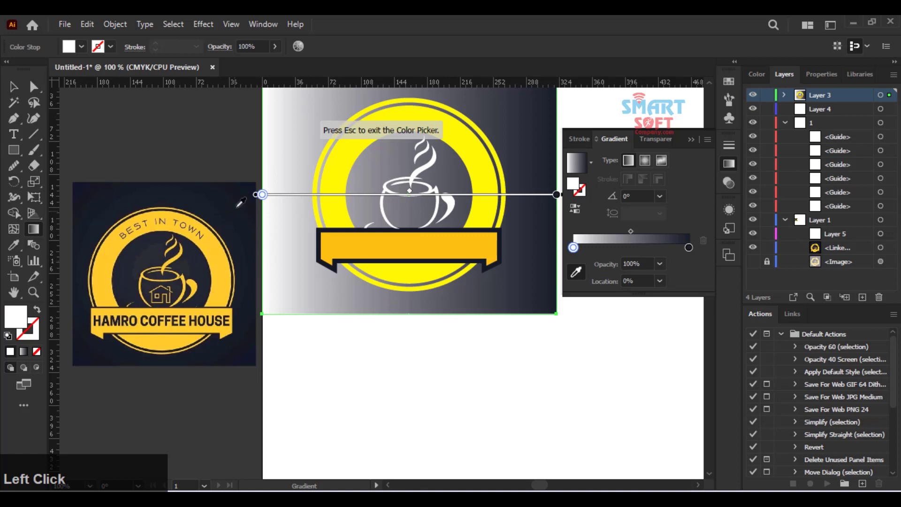
left_click(251, 182)
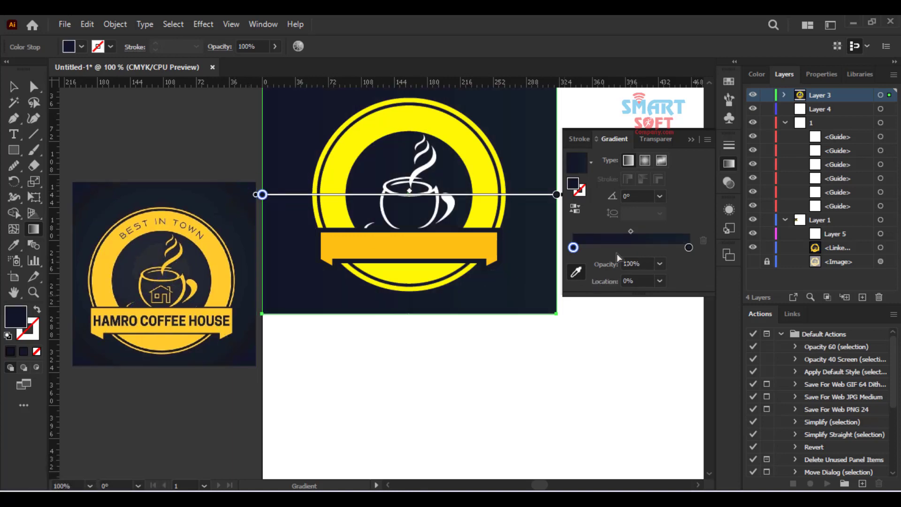
- Set the background gradient's start stop to 69% magenta, 73% yellow and 72% black
double_click(574, 248)
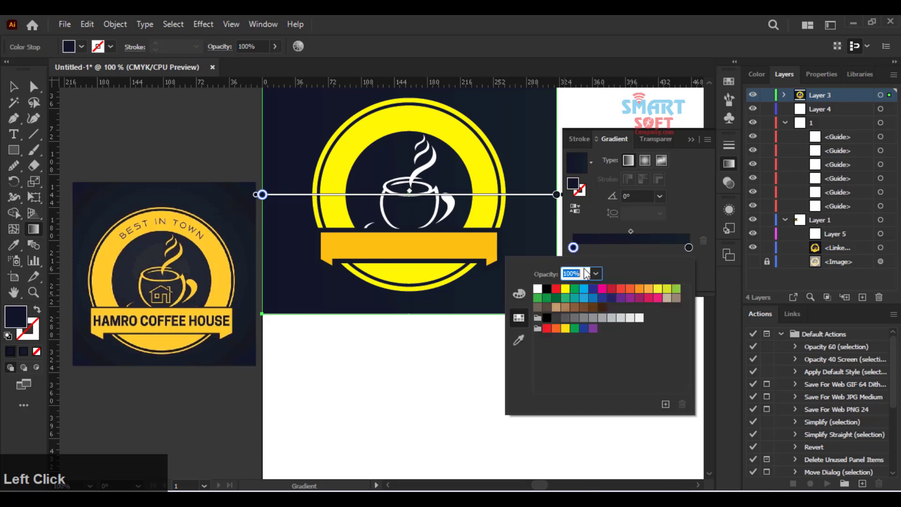
left_click(518, 295)
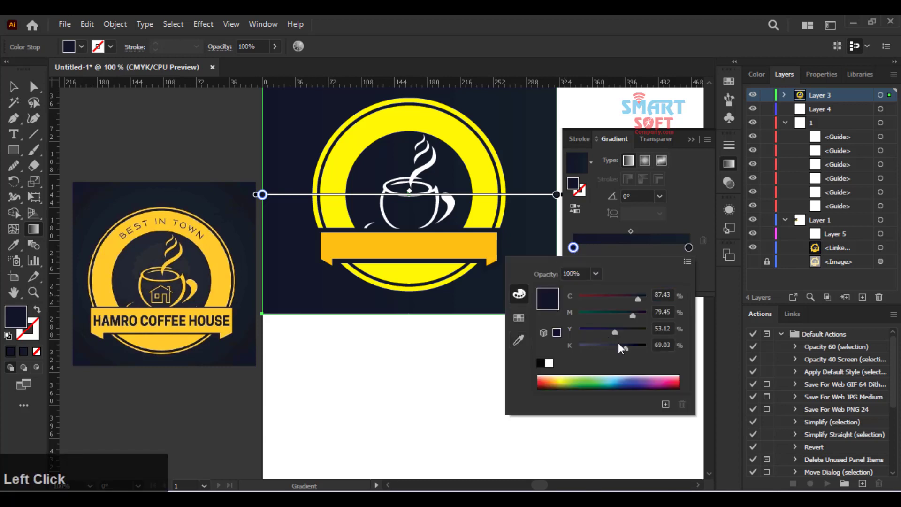
left_click(662, 344)
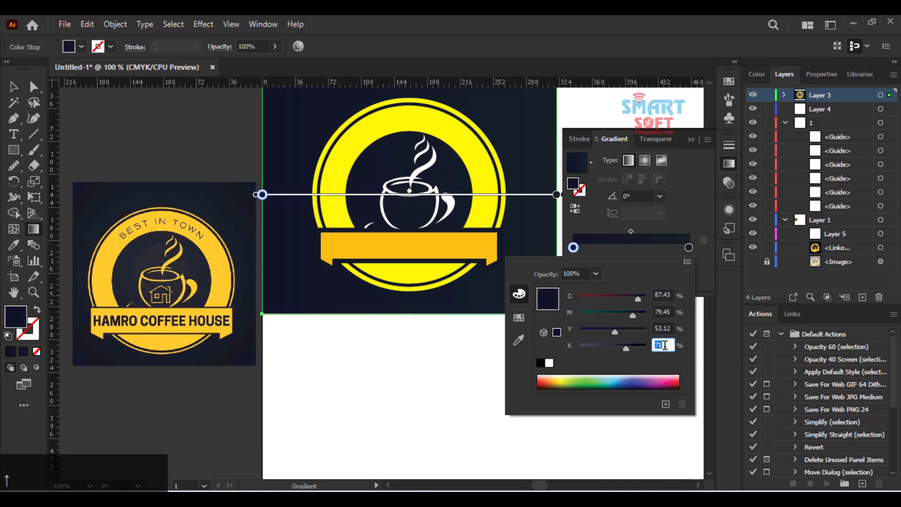
left_click(660, 343)
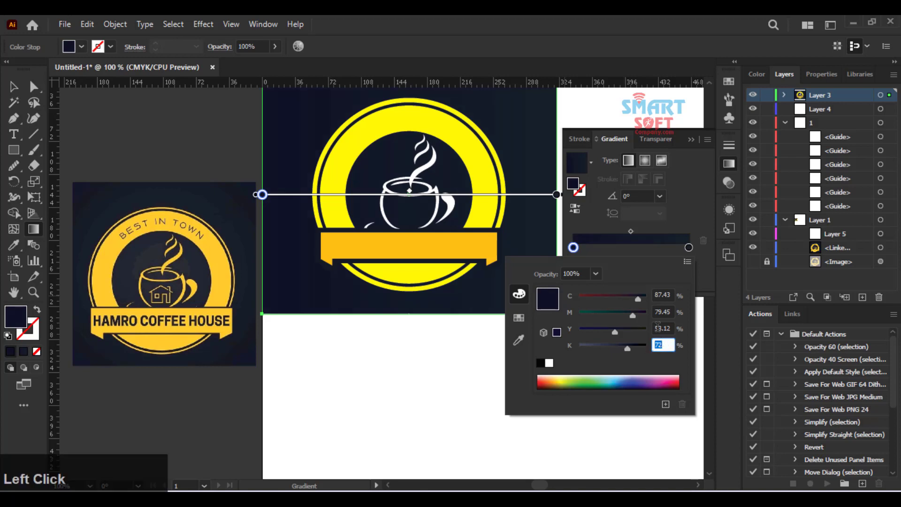
left_click(657, 327)
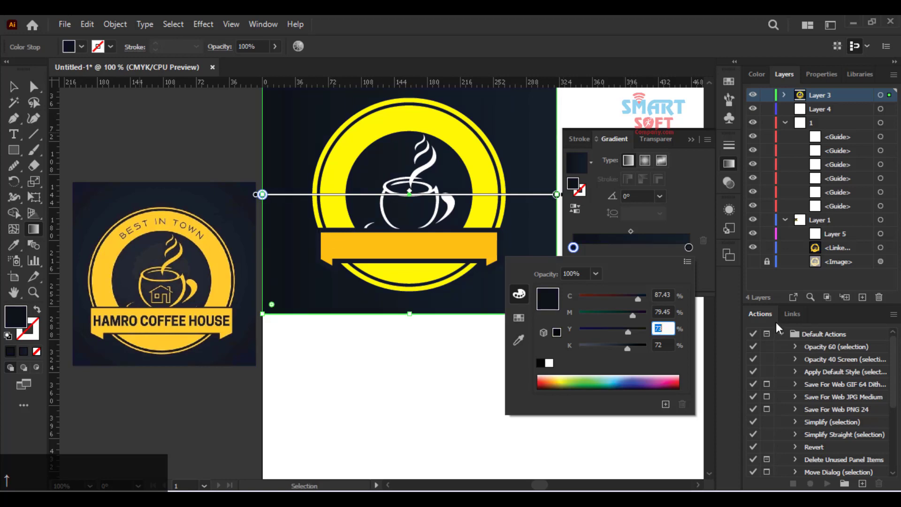
left_click_drag(631, 311, 626, 311)
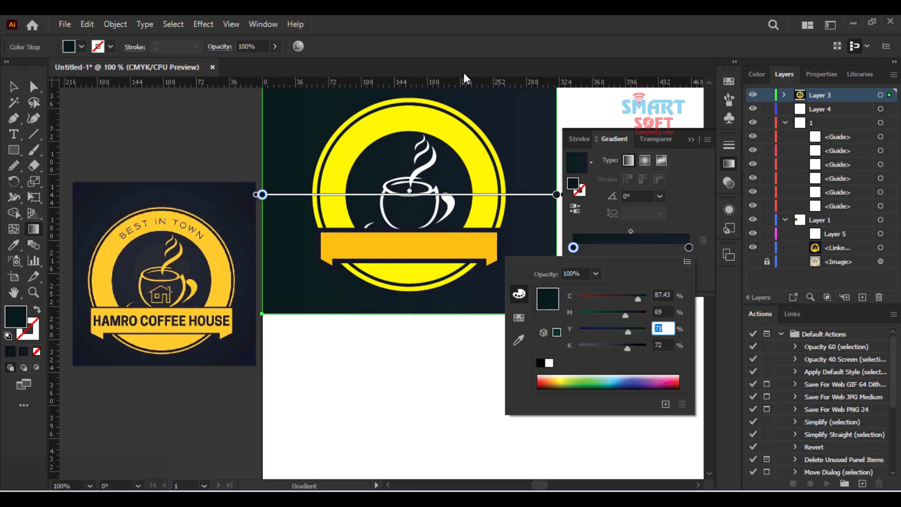
left_click(463, 40)
- Switch the background gradient to radial and enlarge its circle past the rectangle's left edge
left_click(646, 161)
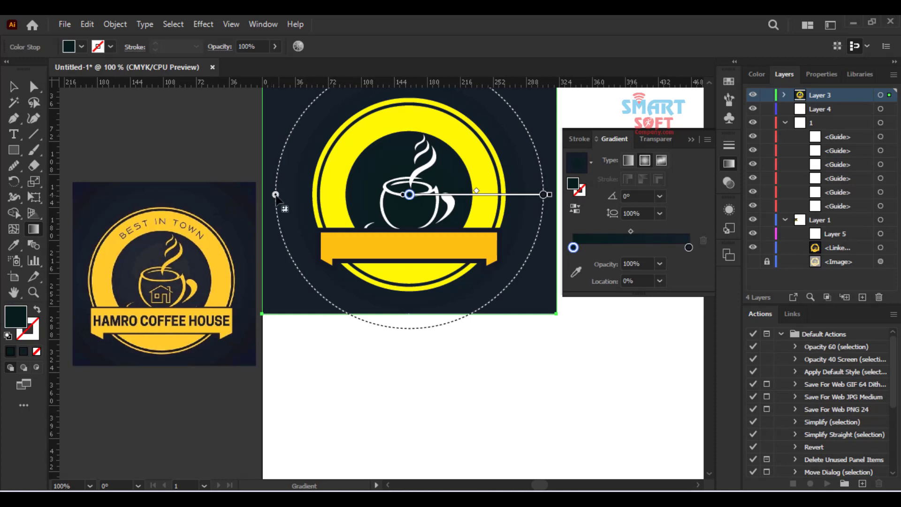
left_click_drag(276, 195, 237, 184)
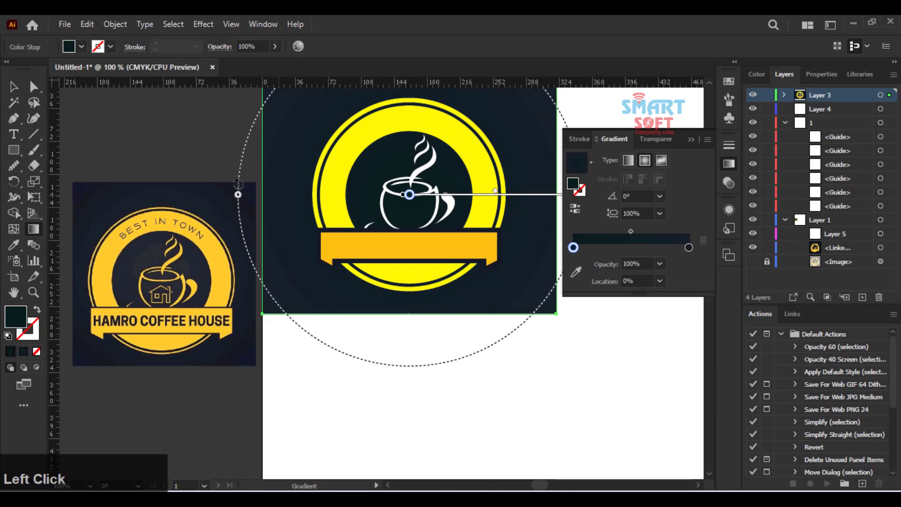
- Recolour the radial gradient's centre stop teal (C 87.84, M 37.65, Y 45.1, K 10.59) from the CMYK spectrum and deselect the rectangle
left_click(572, 252)
left_click(573, 249)
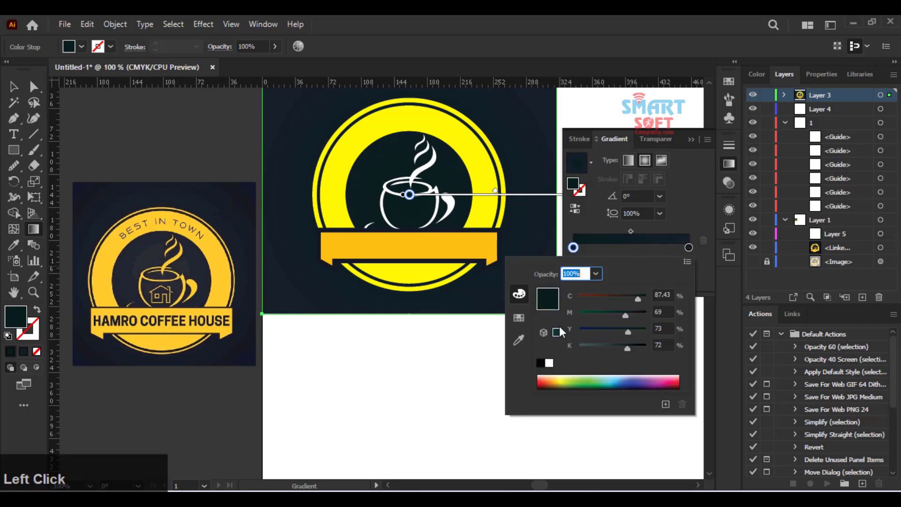
left_click(608, 380)
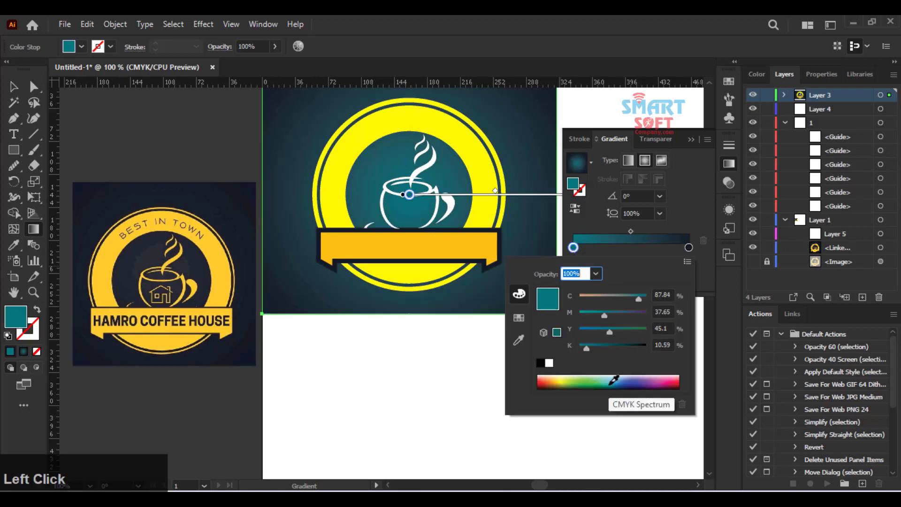
left_click(438, 105)
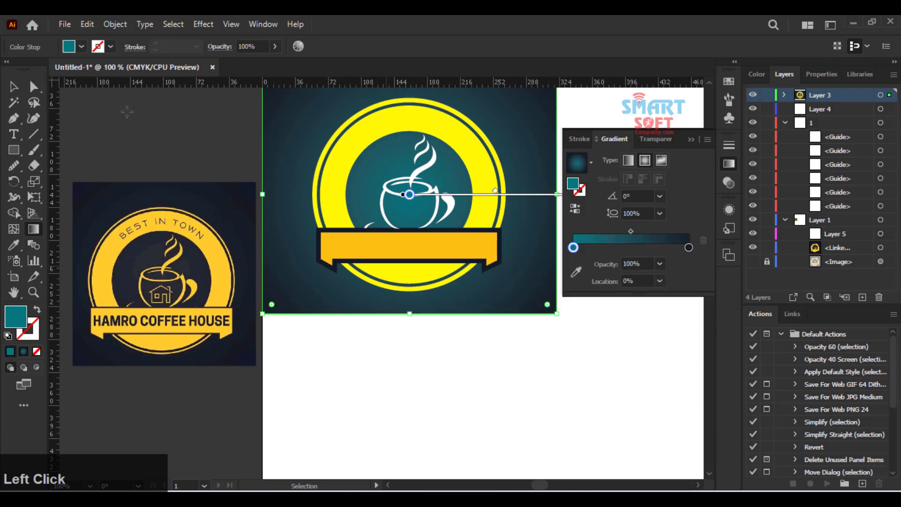
left_click(13, 87)
left_click(332, 364)
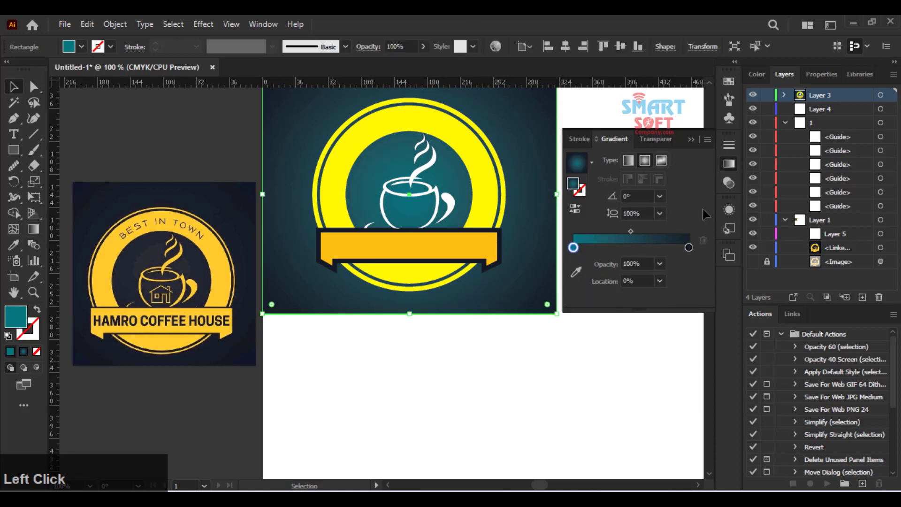
- Isolate the badge group and set the orange ribbon banner's stroke weight to 3 pt
left_click_drag(616, 161, 619, 209)
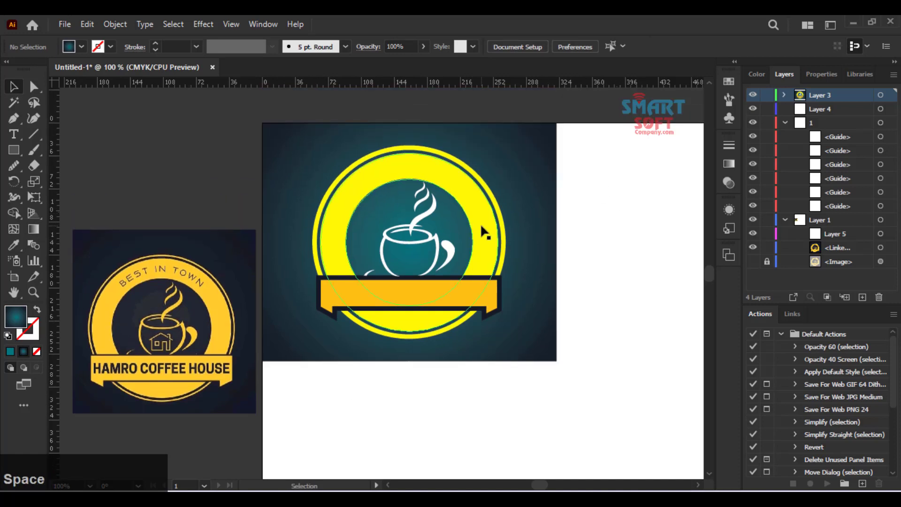
key("ctrl")
key("ctrl+equal")
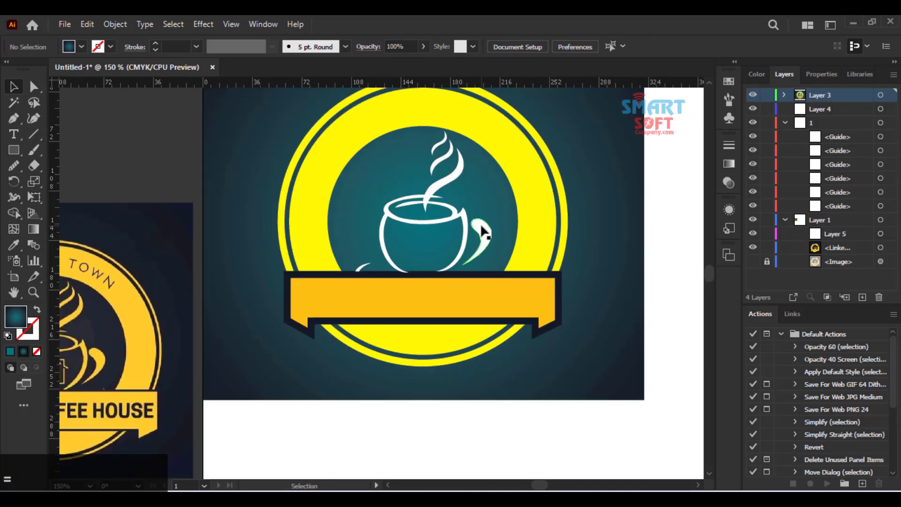
left_click_drag(484, 232, 510, 253)
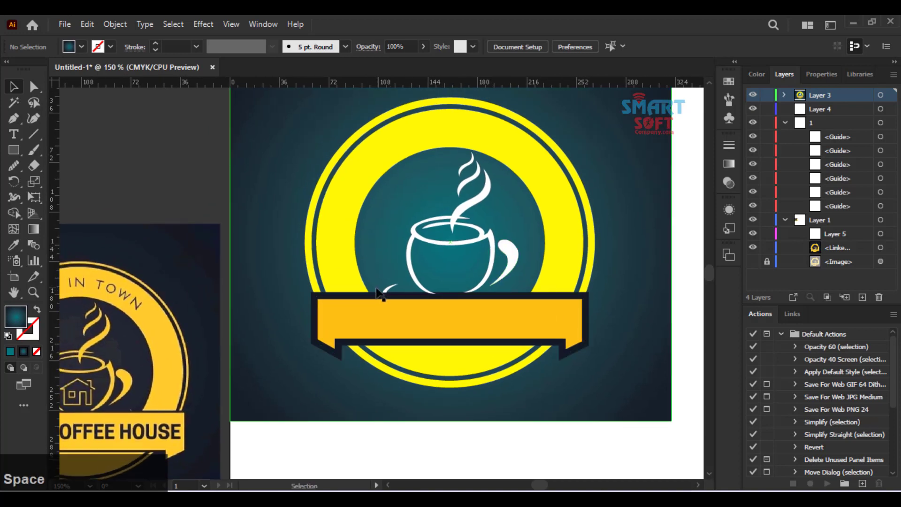
left_click(346, 262)
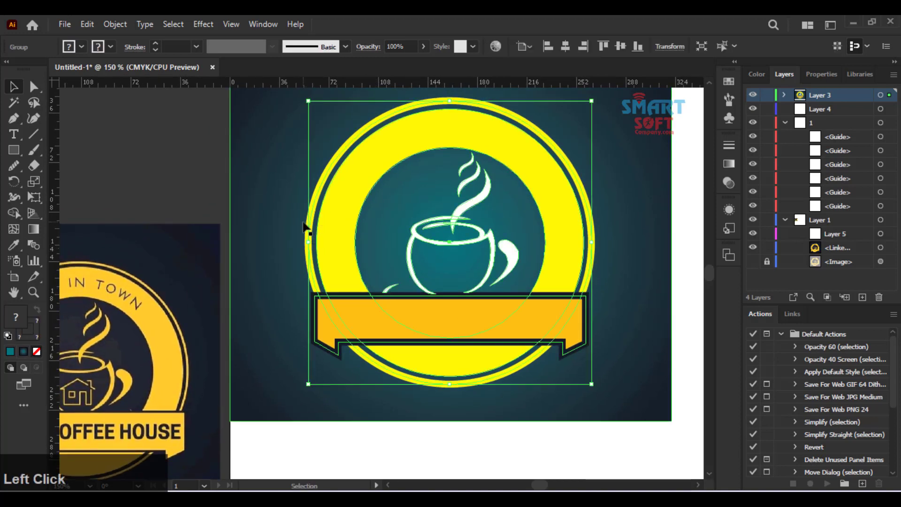
double_click(359, 313)
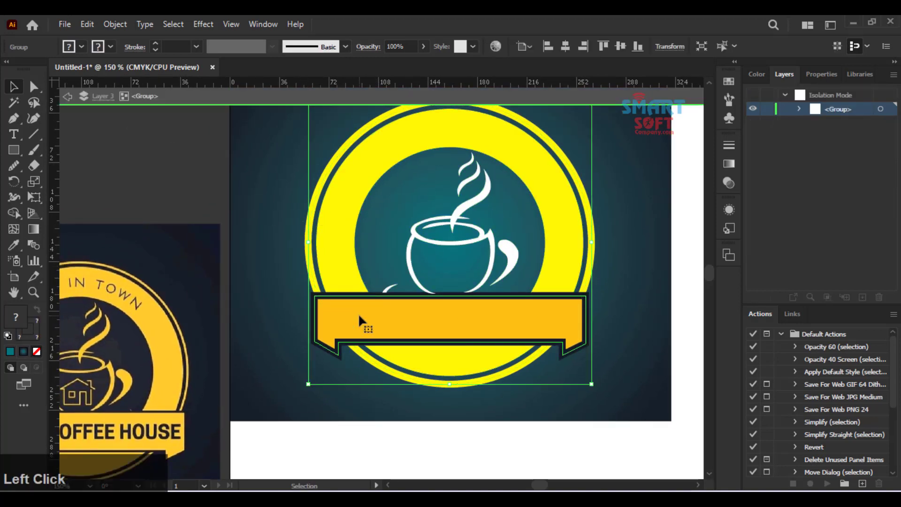
left_click(178, 47)
type("4")
key("Return")
type("3")
key("Return")
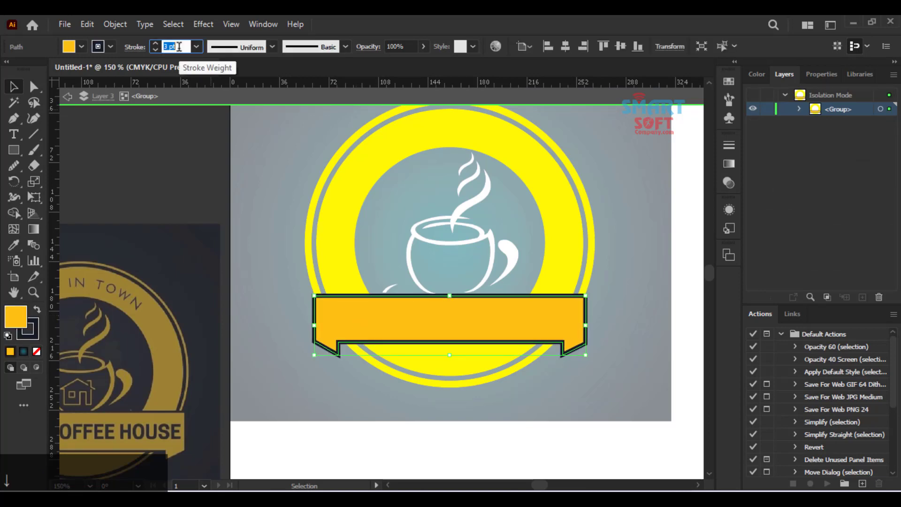
- Set the thin outer yellow ring's stroke weight to 3 pt and exit the group's isolation
left_click(324, 186)
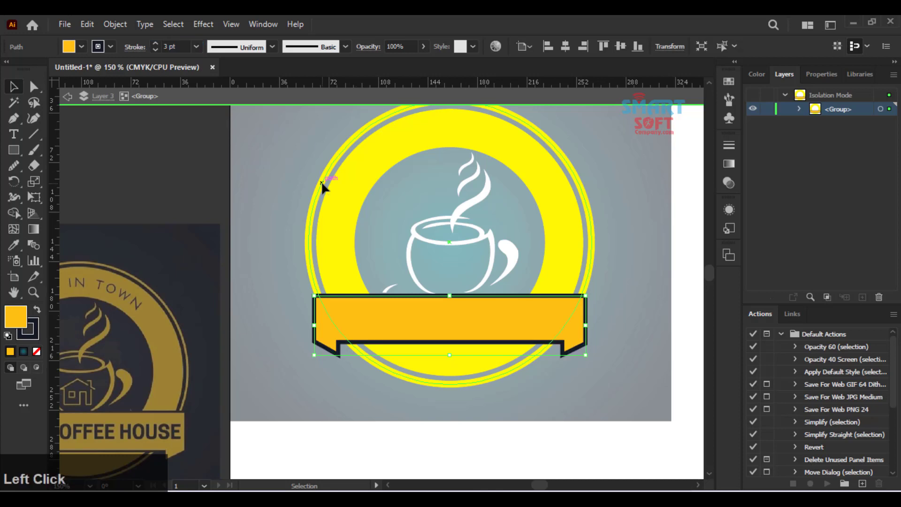
left_click(177, 46)
type("3")
key("Return")
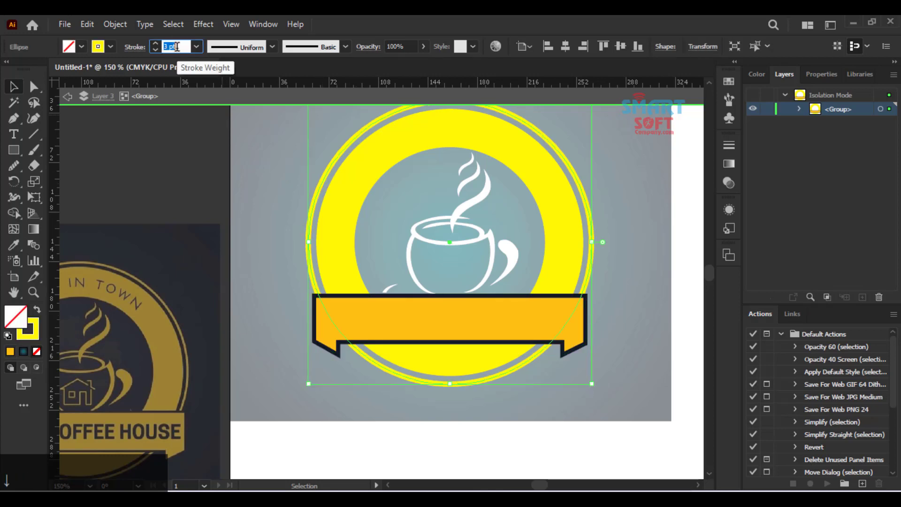
key("Return")
double_click(278, 202)
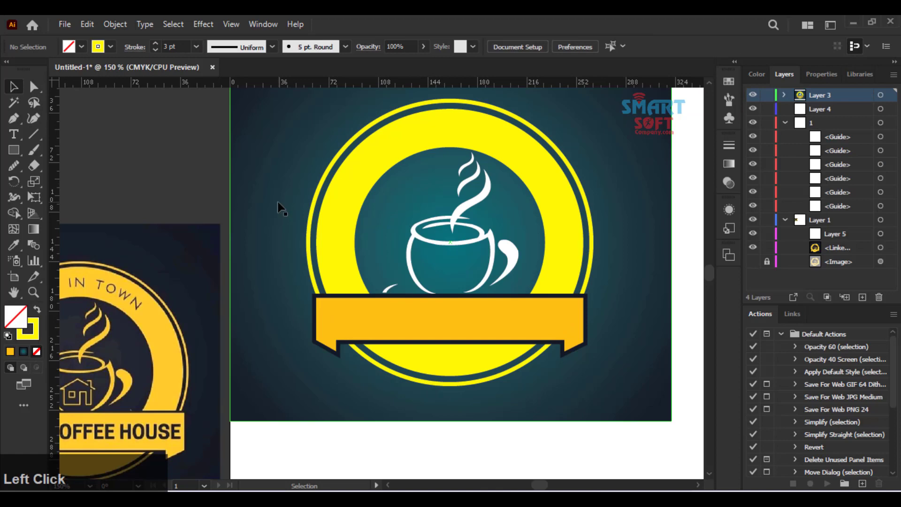
- Isolate the badge group again and select the large steam swirl above the cup
key("space")
left_click_drag(261, 181, 332, 207)
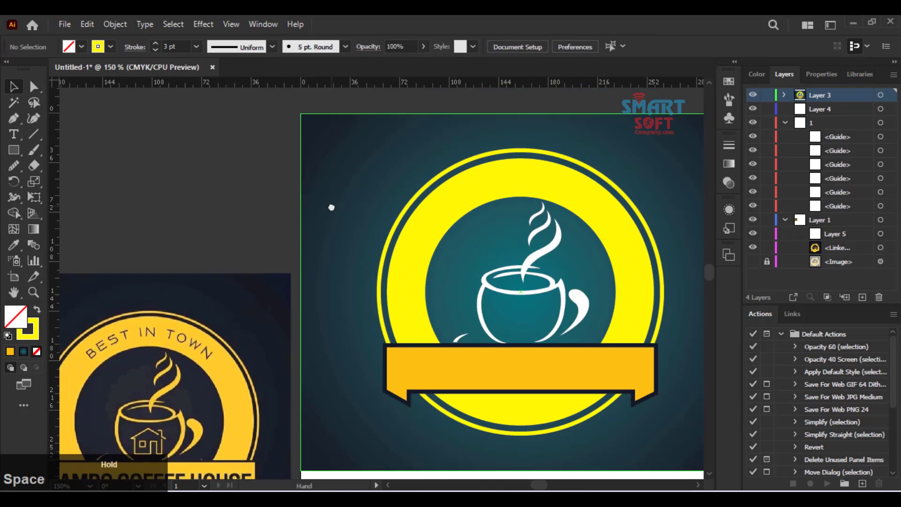
left_click_drag(371, 243, 358, 195)
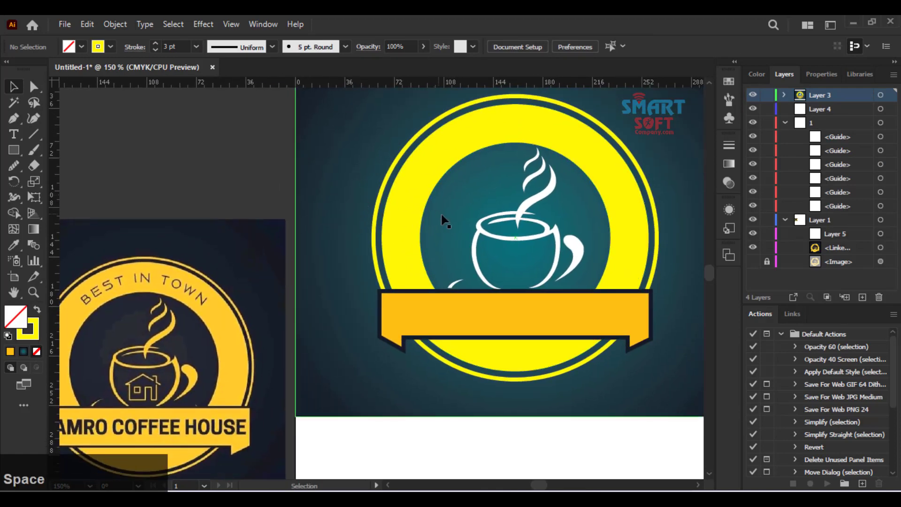
left_click(533, 210)
double_click(532, 205)
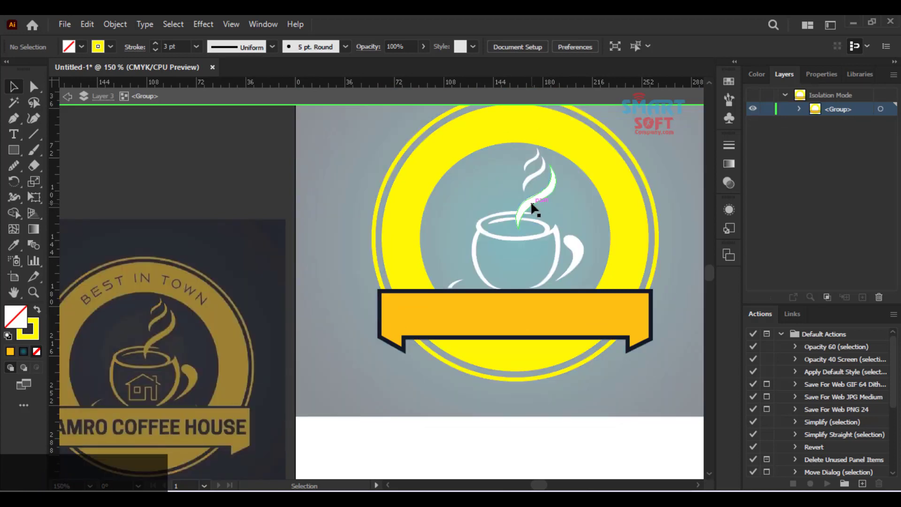
left_click(527, 206)
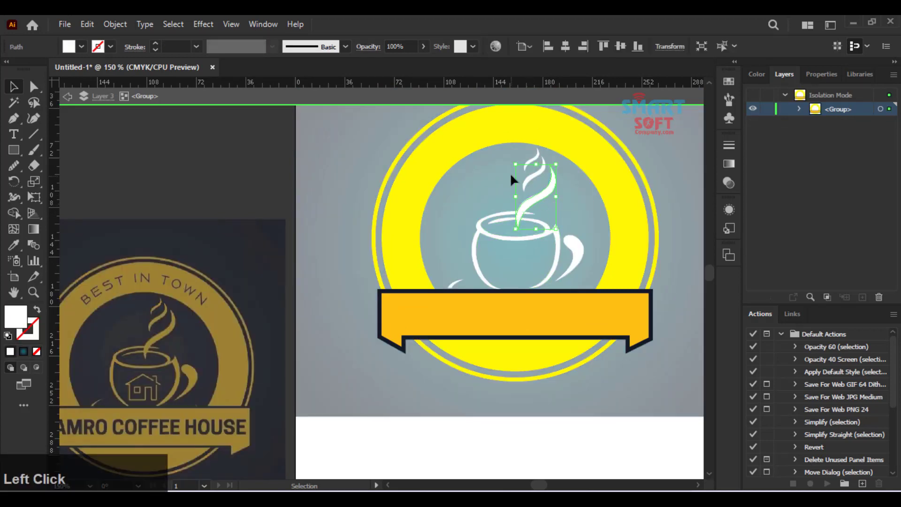
left_click_drag(458, 155, 557, 262)
key("z")
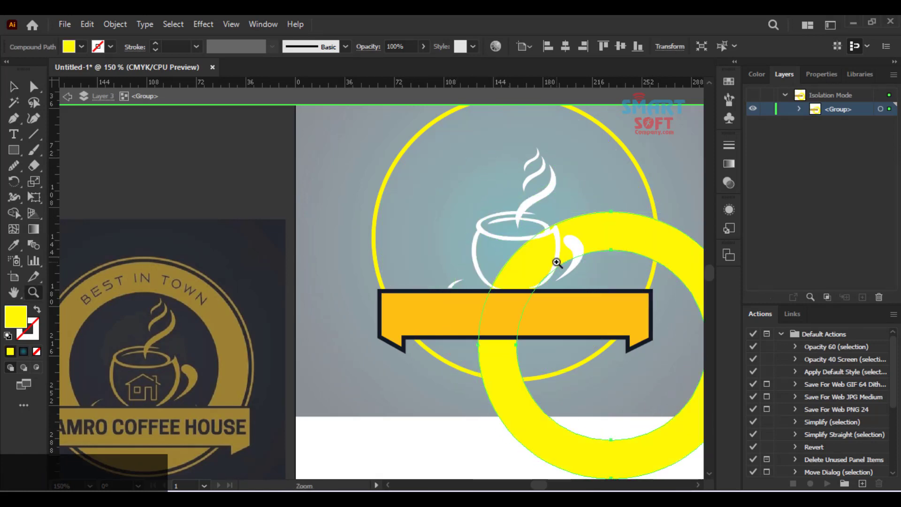
key("ctrl+z")
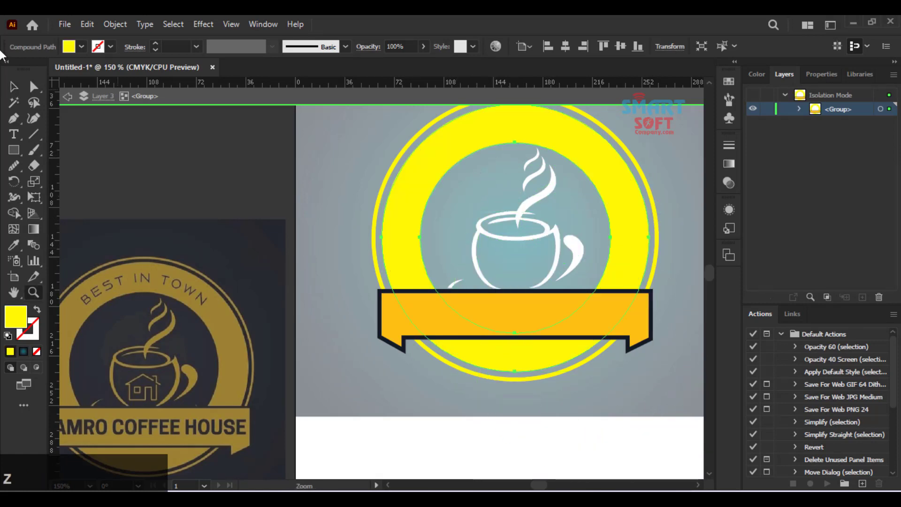
- Select the white steam swirls, cup, handle and saucer shapes together and group them
left_click(14, 87)
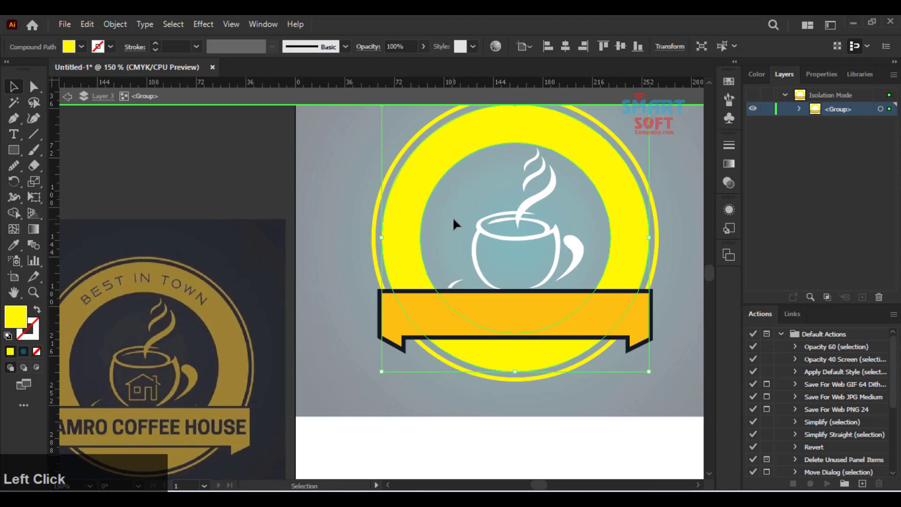
left_click(517, 209)
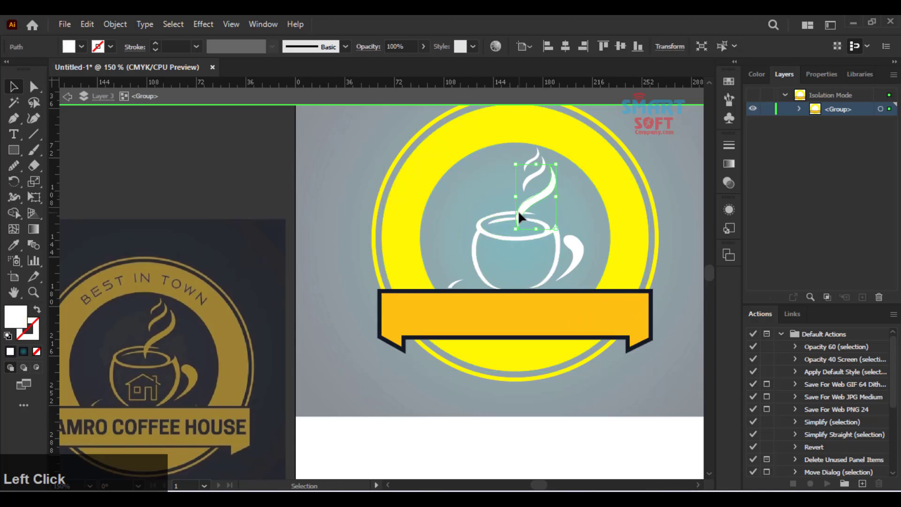
left_click(531, 162, "shift")
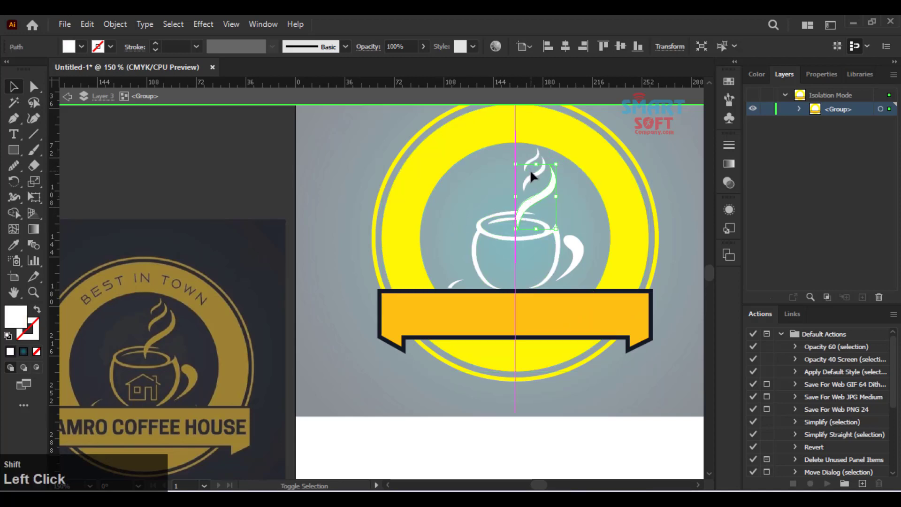
left_click(524, 238, "shift")
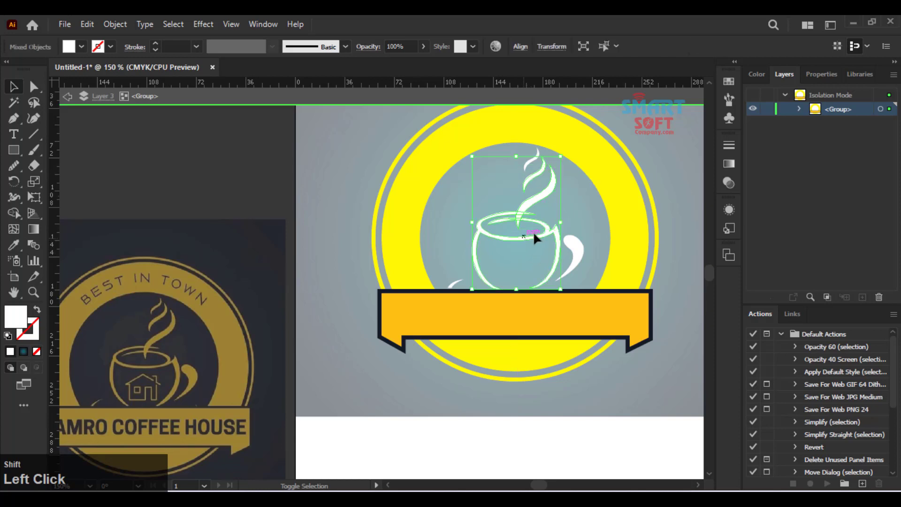
left_click(570, 249, "shift")
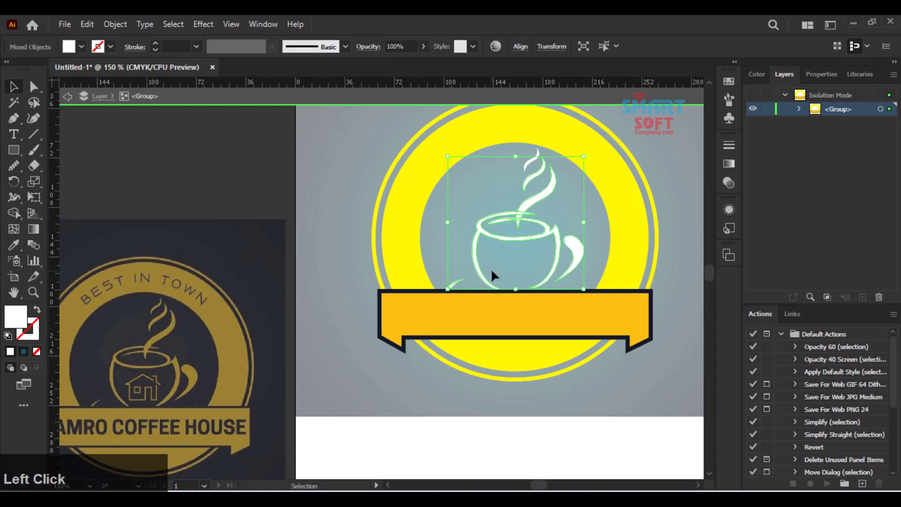
key("ctrl+g")
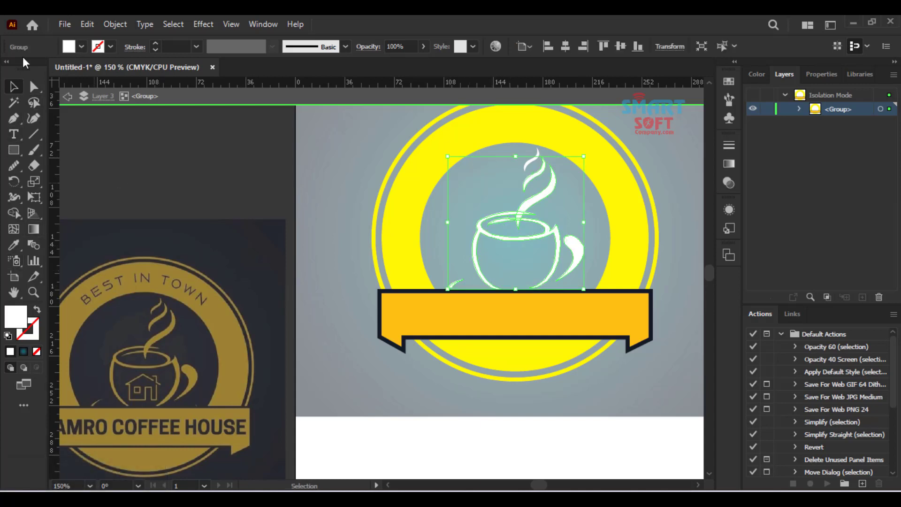
- Try filling the grouped cup and steam artwork with yellow, then undo the fill and the grouping
left_click(90, 45)
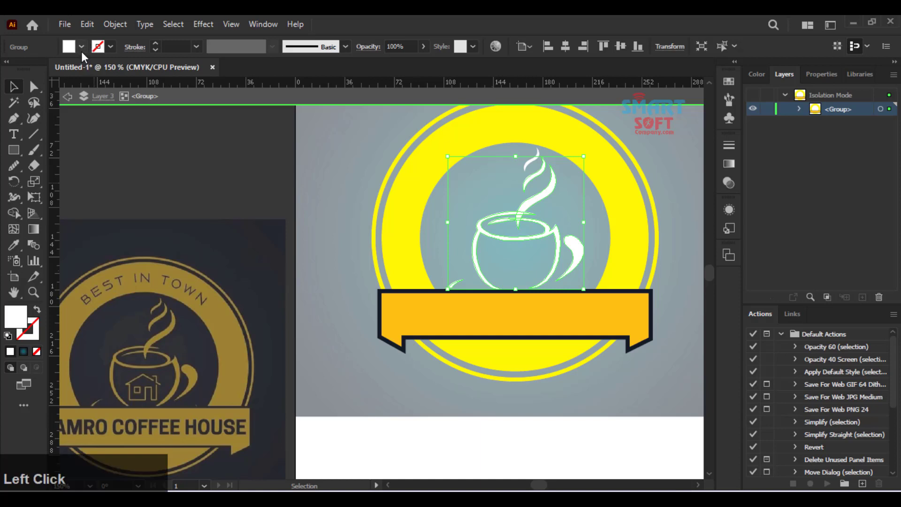
left_click(81, 46)
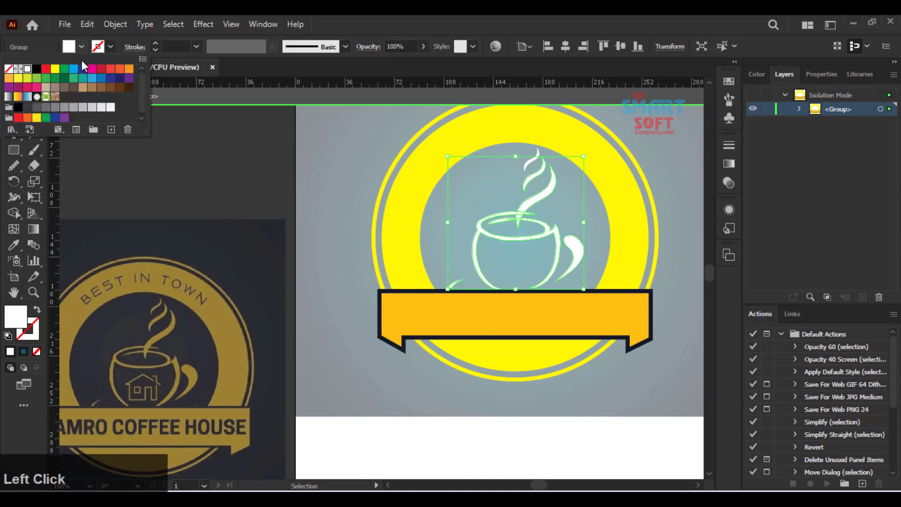
left_click(54, 69)
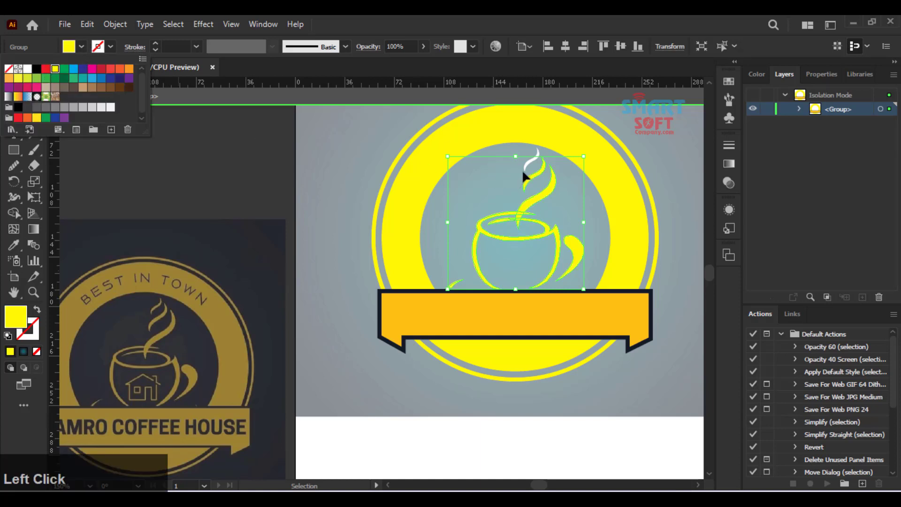
left_click(561, 93)
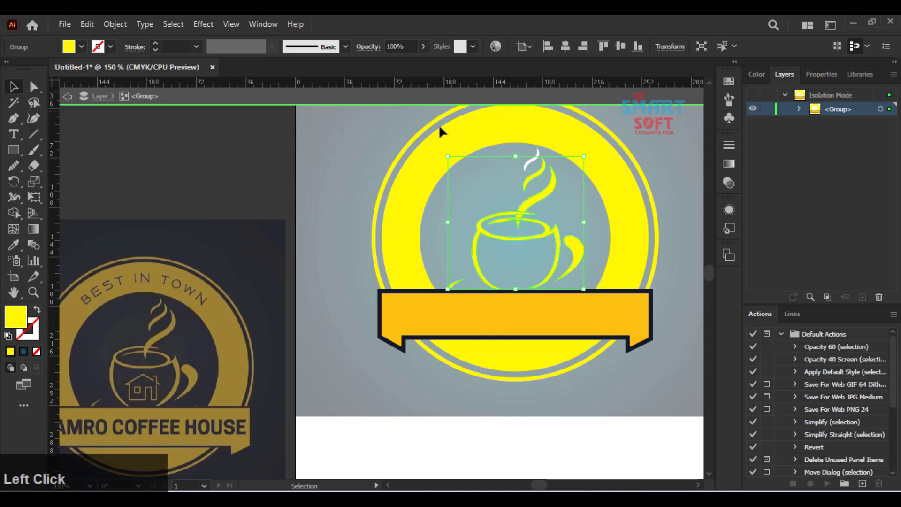
key("ctrl+z")
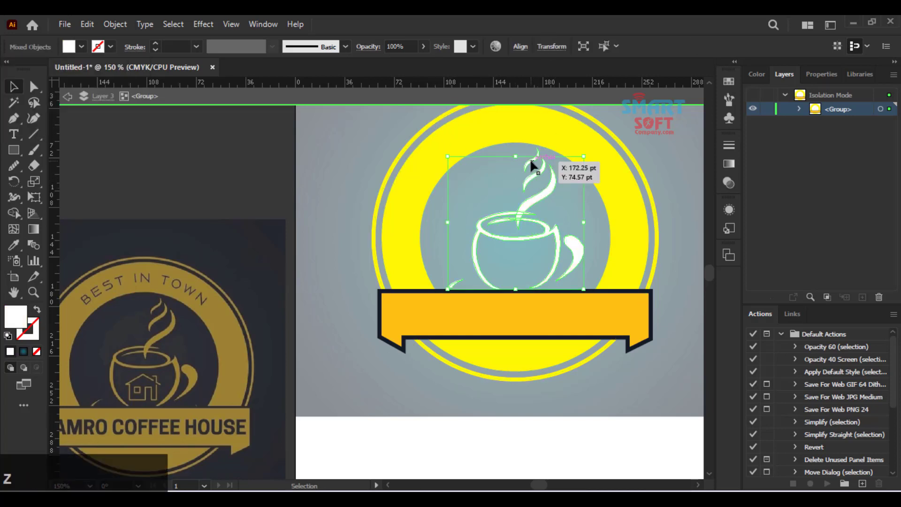
- Add the small upper steam swirl to the selected cup artwork, group everything and fill the group with yellow
left_click(530, 158)
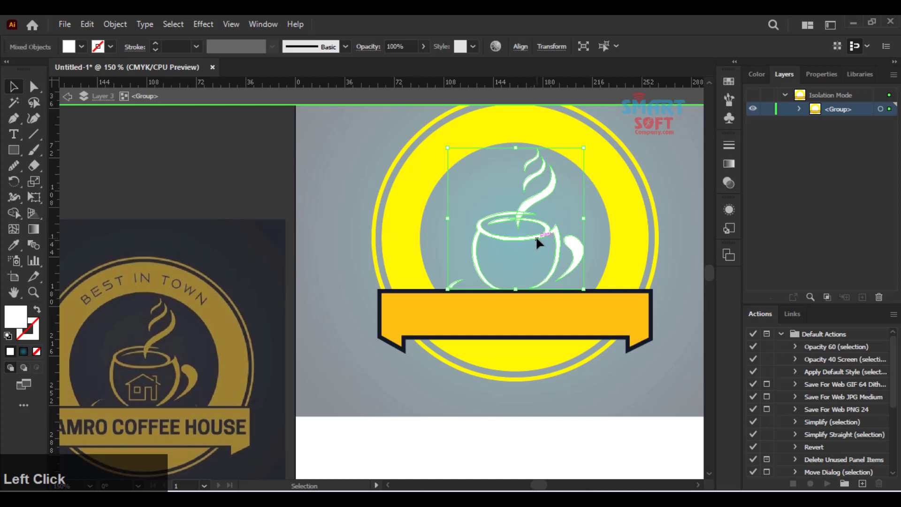
key("ctrl+g")
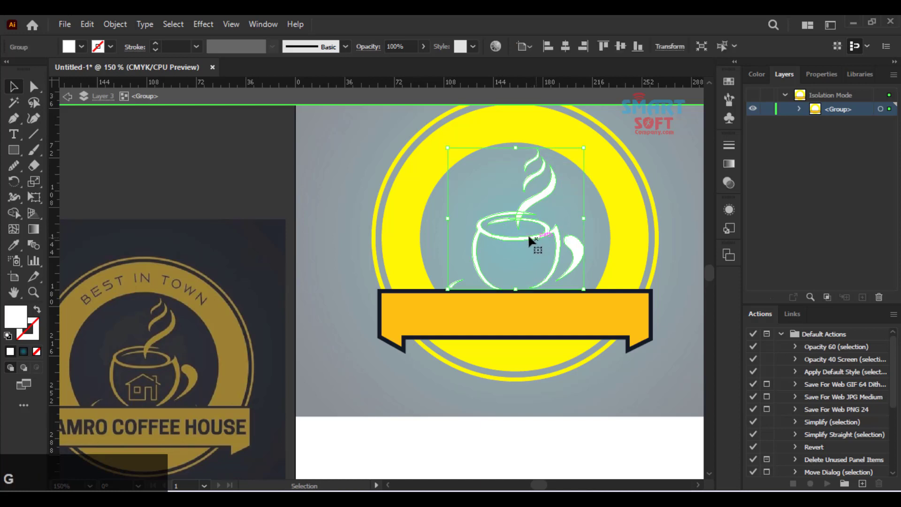
left_click(82, 46)
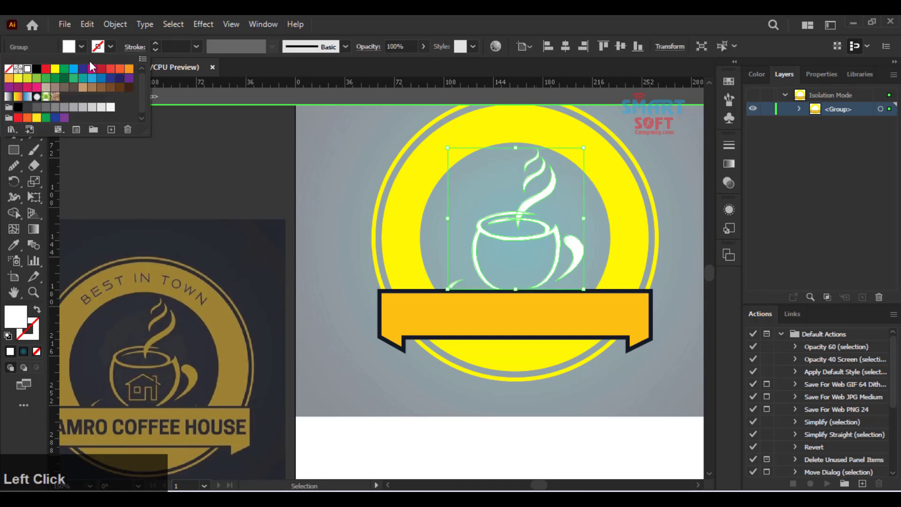
left_click(54, 70)
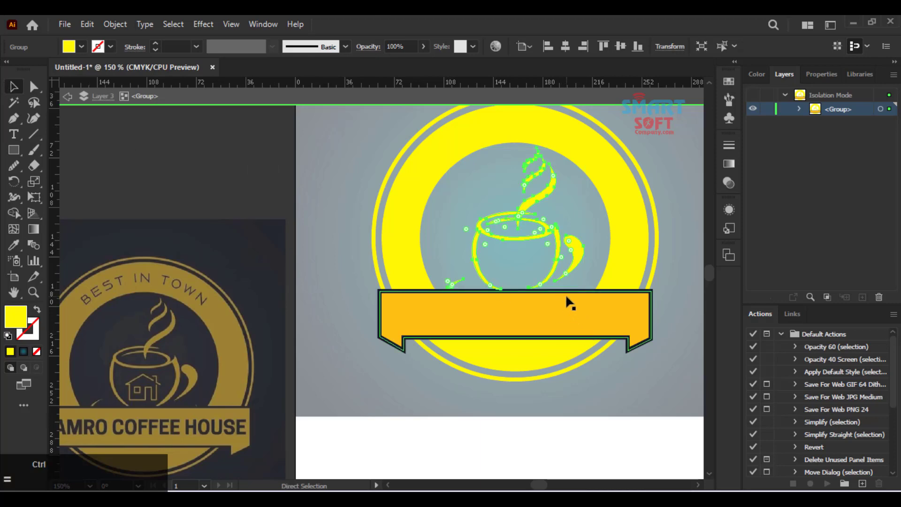
- Open the document's symbols and the Artistic Textures symbol library, keeping the library clear of the cup
key("ctrl+equal")
key("ctrl+equal")
key("ctrl+equal")
left_click_drag(561, 259, 564, 241)
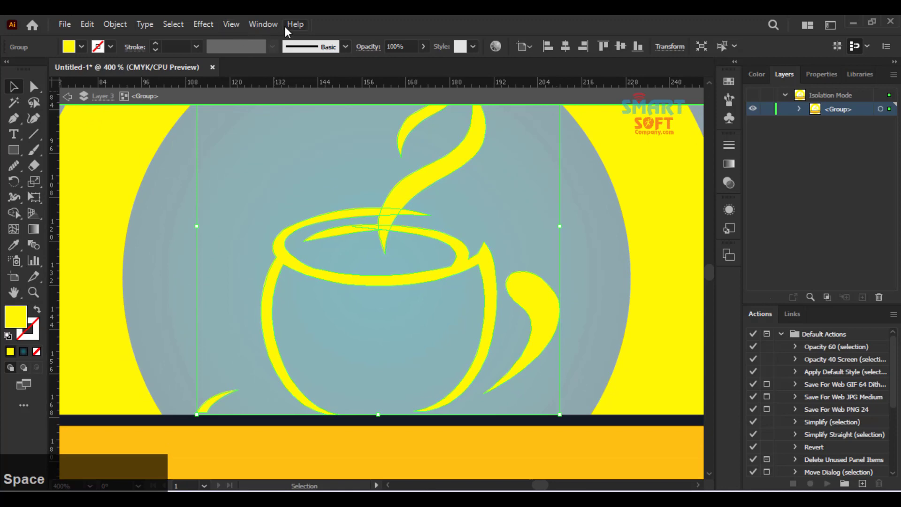
left_click(263, 24)
scroll(465, 458, "down", 1)
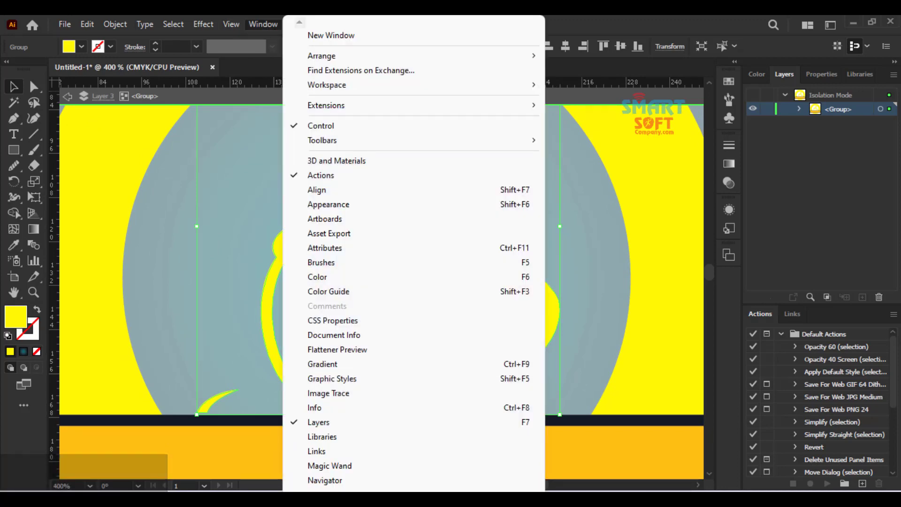
left_click(299, 489)
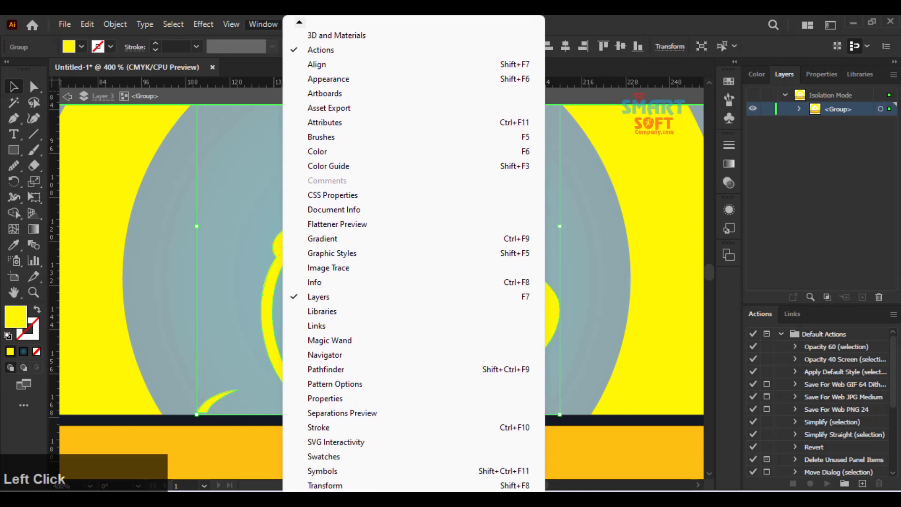
left_click(379, 456)
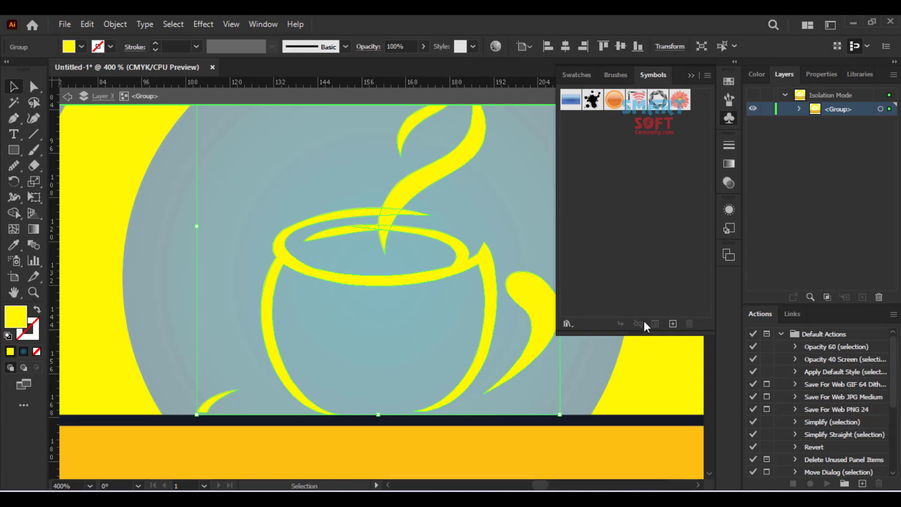
left_click(568, 322)
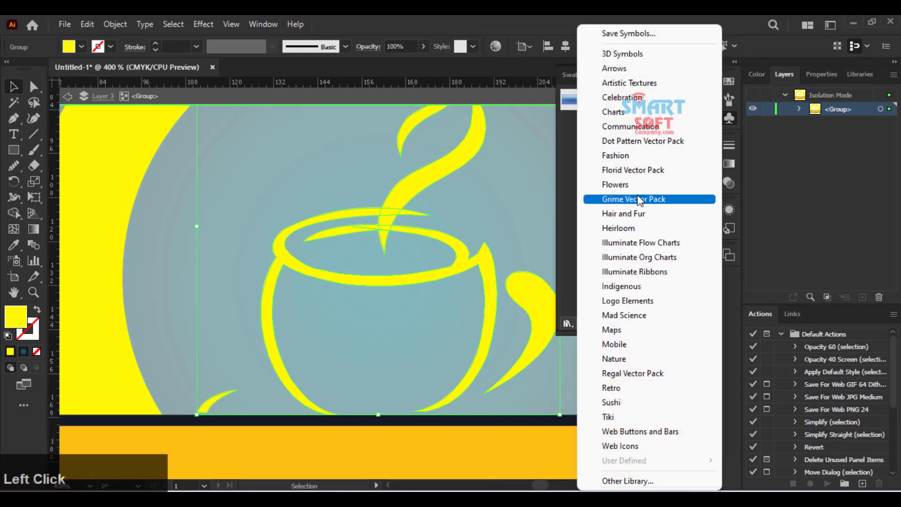
left_click(632, 84)
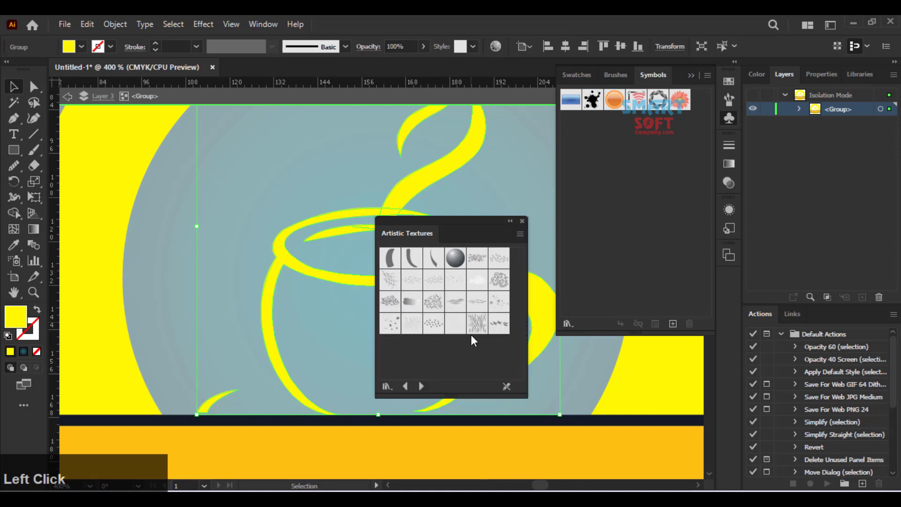
left_click_drag(453, 224, 659, 134)
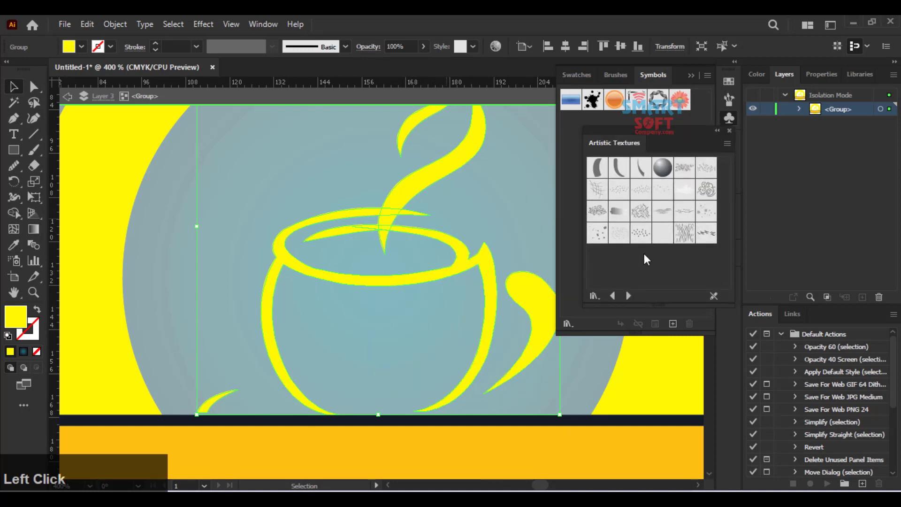
- Browse forward through the symbol libraries to the Flowers library
left_click(627, 292)
left_click(627, 292)
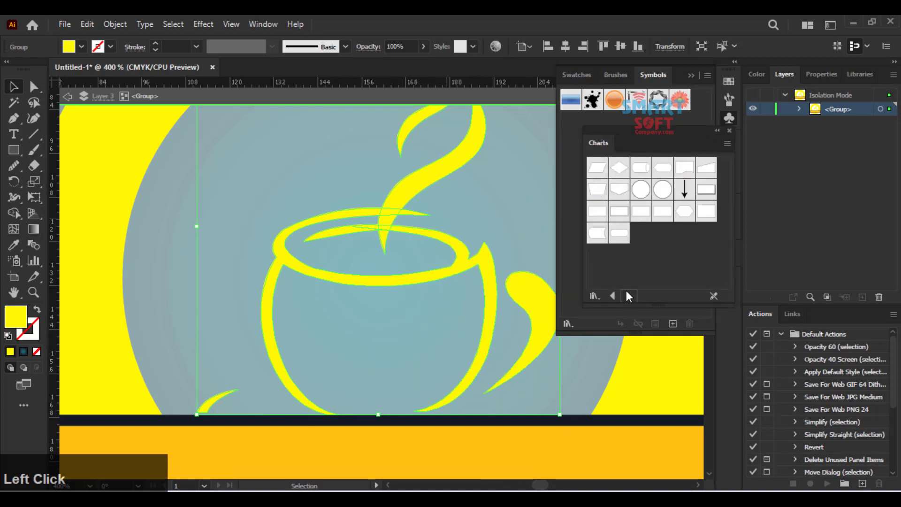
left_click(628, 294)
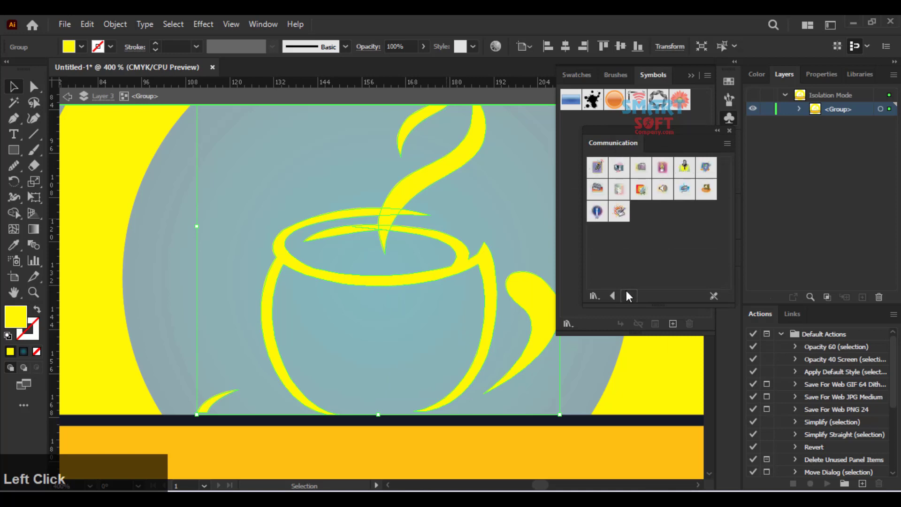
left_click(627, 294)
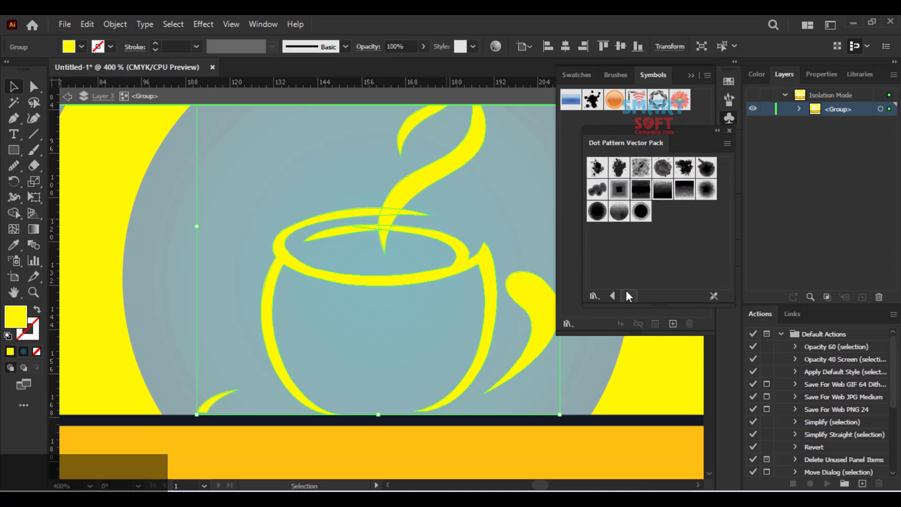
left_click(629, 294)
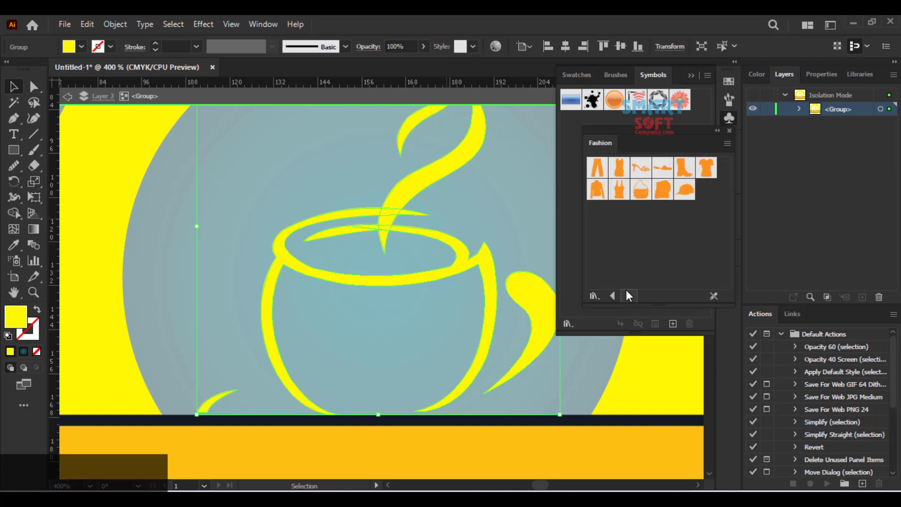
left_click(628, 295)
left_click(628, 295)
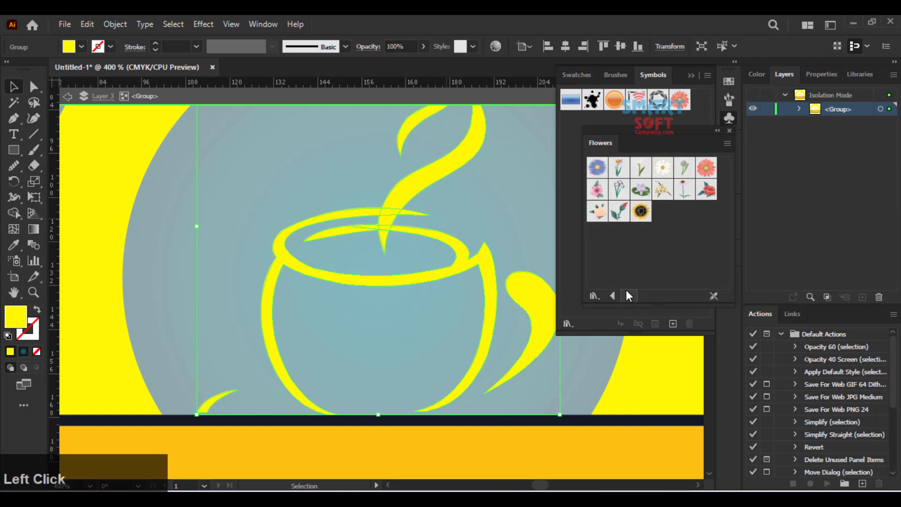
- Try a scaled-down Sunflower symbol on the cup's body, then delete it
left_click(640, 213)
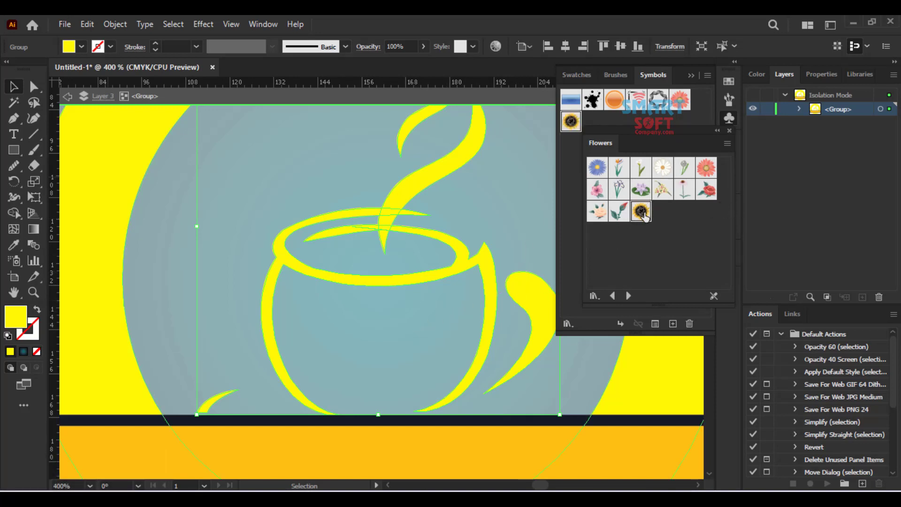
left_click_drag(635, 217, 386, 338)
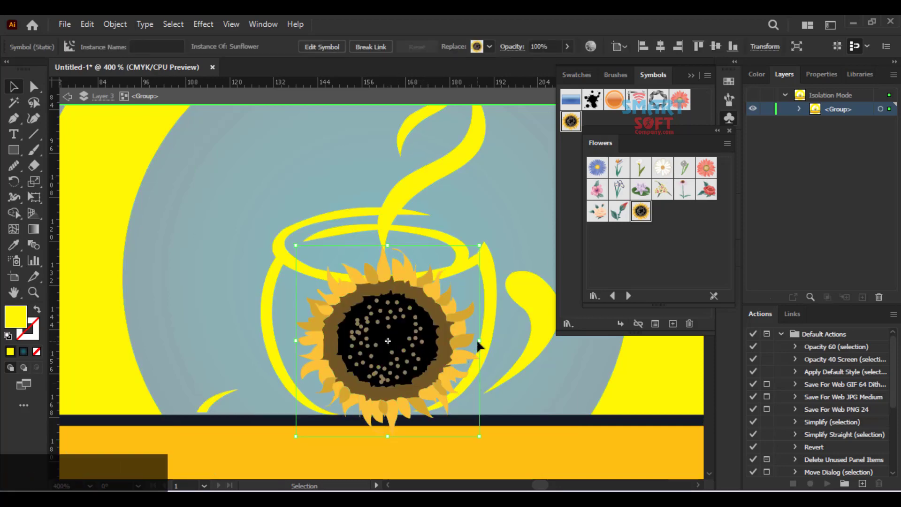
left_click_drag(478, 342, 404, 349)
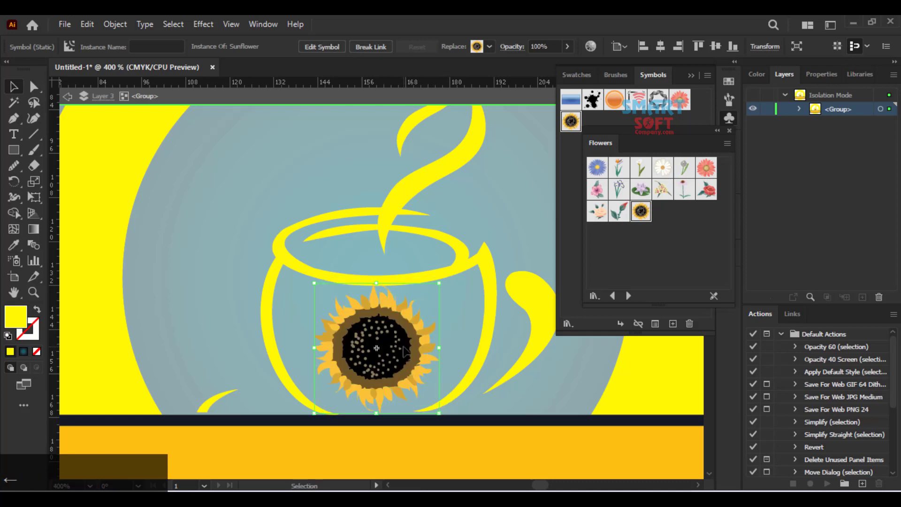
key("Delete")
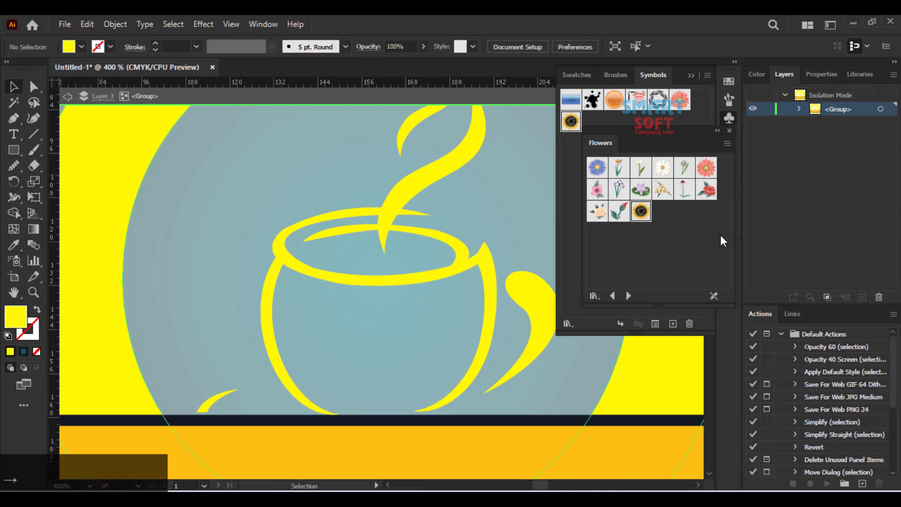
- Browse forward through the symbol libraries from Flowers to the Indigenous library
left_click(629, 295)
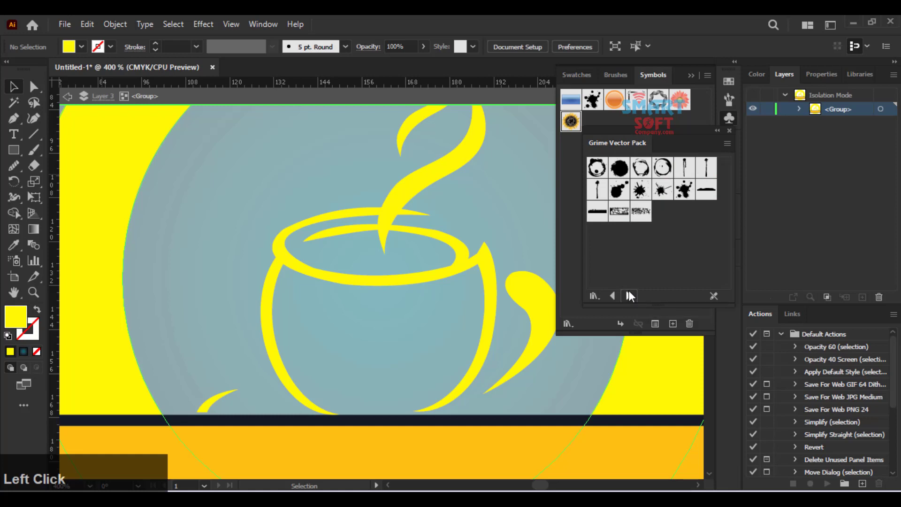
left_click(628, 295)
left_click(629, 295)
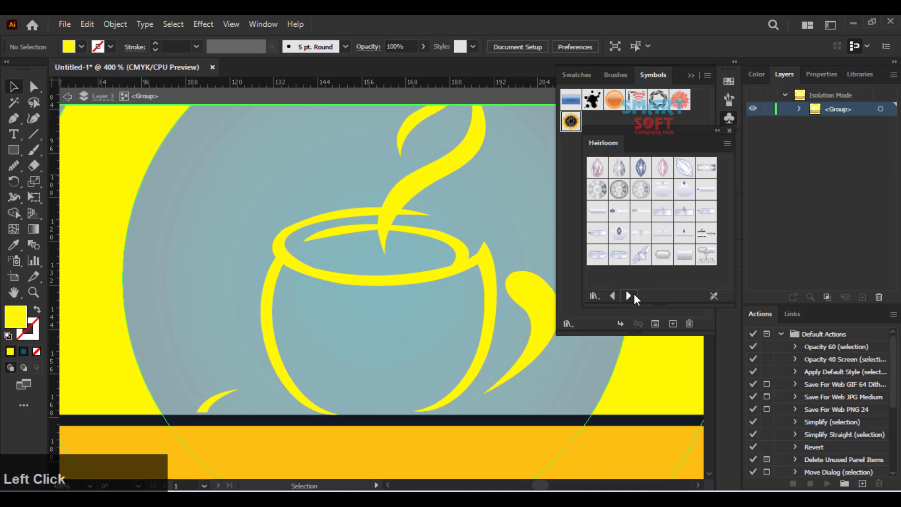
left_click(629, 295)
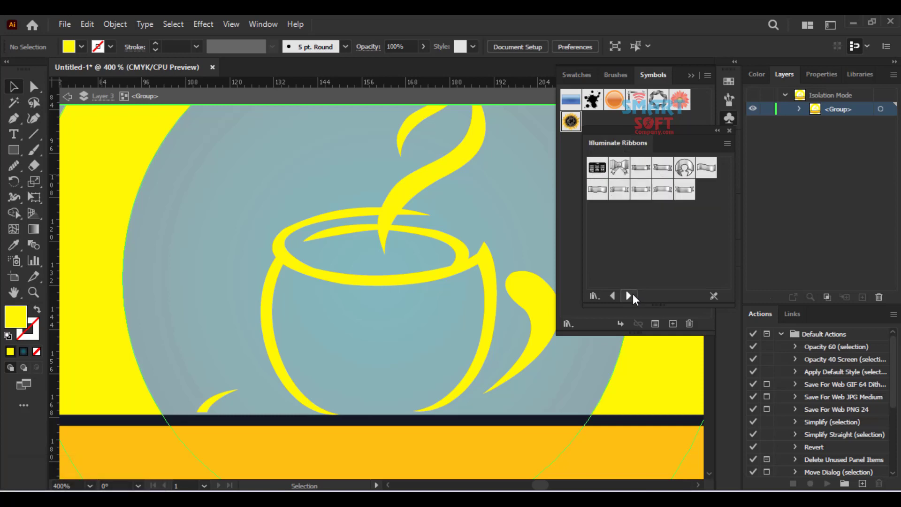
left_click(629, 295)
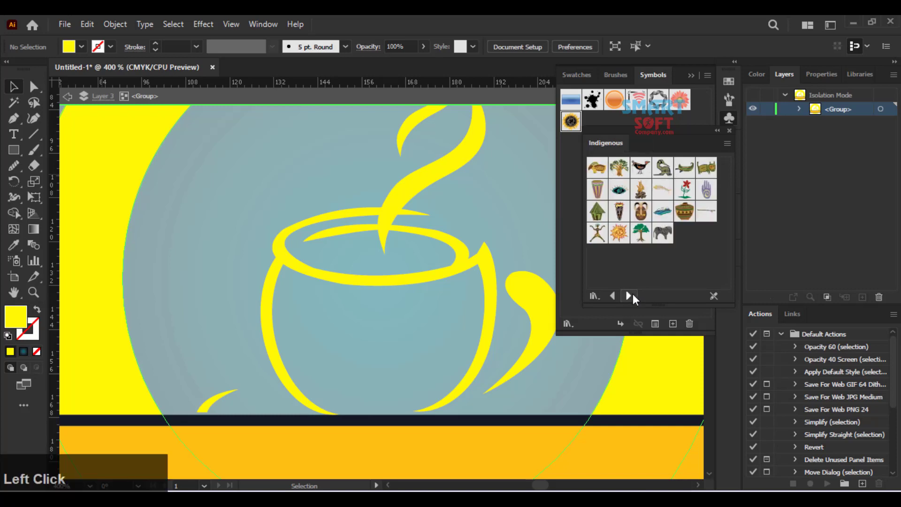
- Place the Eye symbol from the Indigenous library on the cup's body, scale it down and nudge it to fit inside the outline
left_click(620, 190)
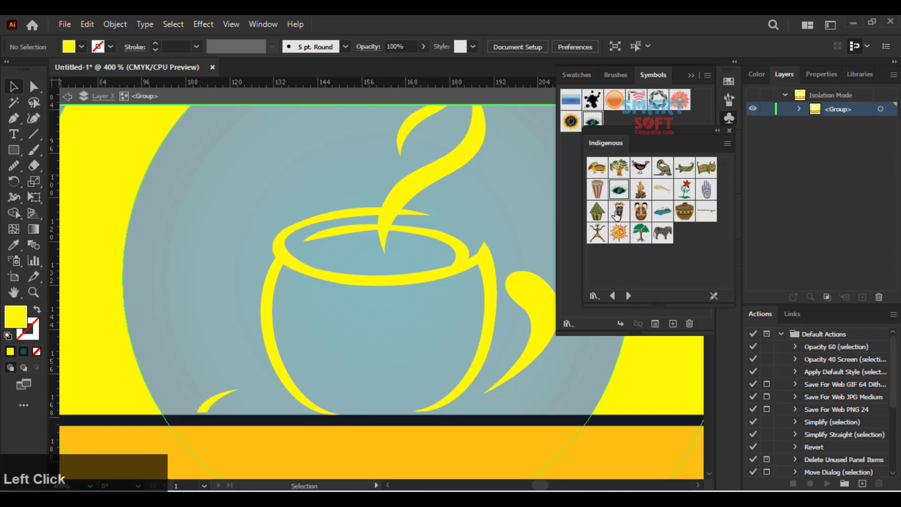
left_click_drag(613, 200, 425, 356)
left_click_drag(471, 338, 462, 338)
left_click_drag(388, 349, 418, 348)
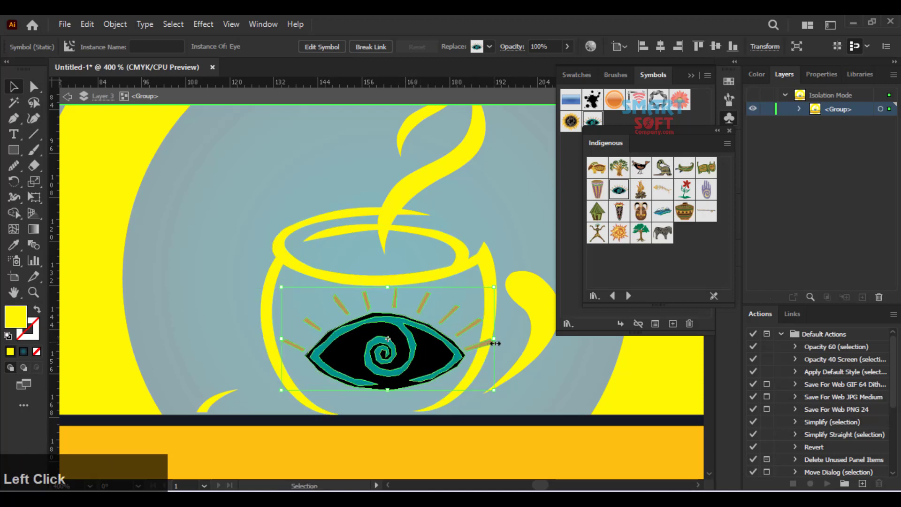
left_click_drag(494, 343, 446, 339)
key("Left")
key("Left")
key("Left")
key("Left")
key("Left")
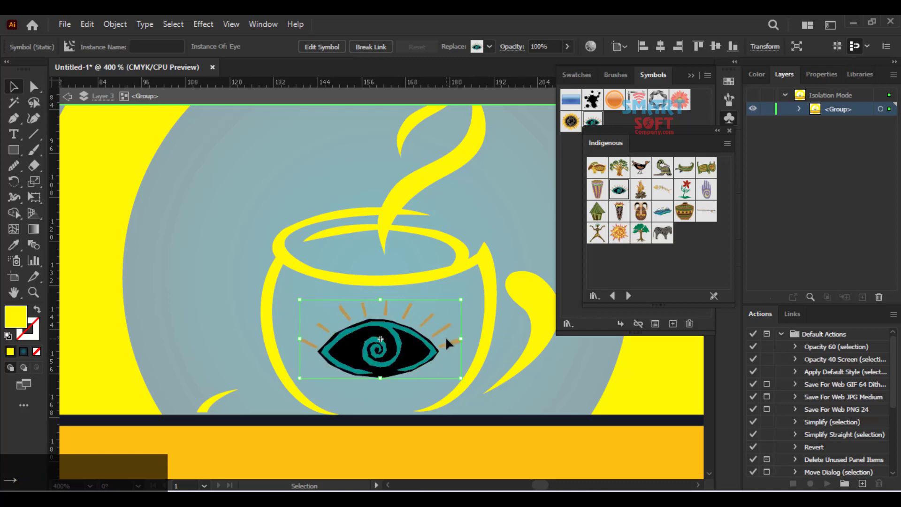
- Open the Eye symbol on the cup for editing and fill its black eye shape with white
double_click(393, 339)
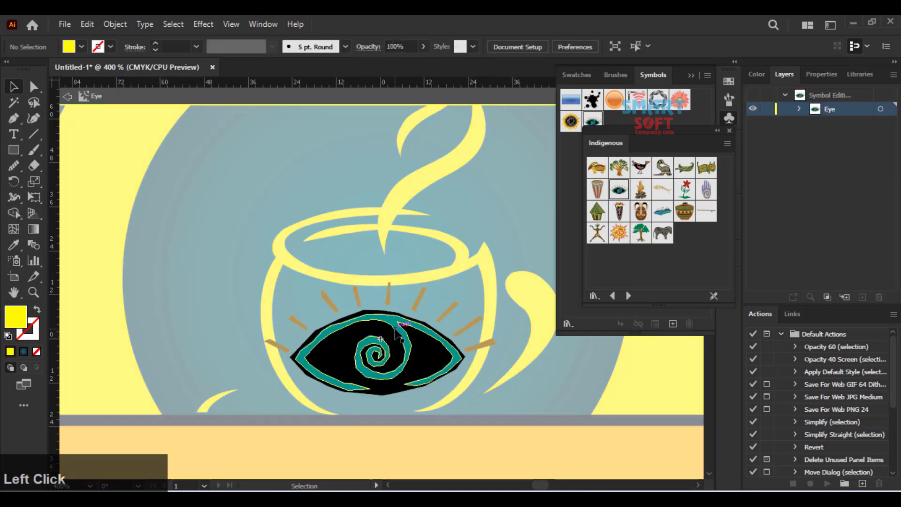
left_click(412, 328)
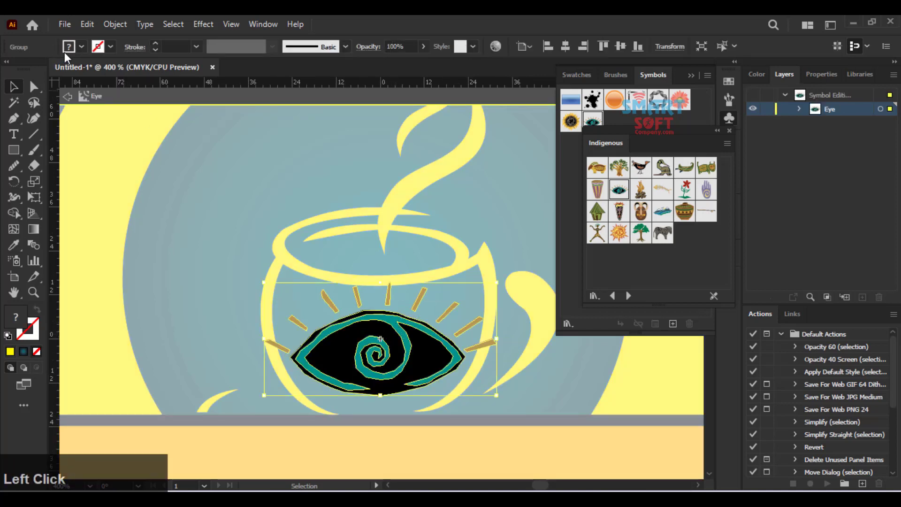
double_click(388, 320)
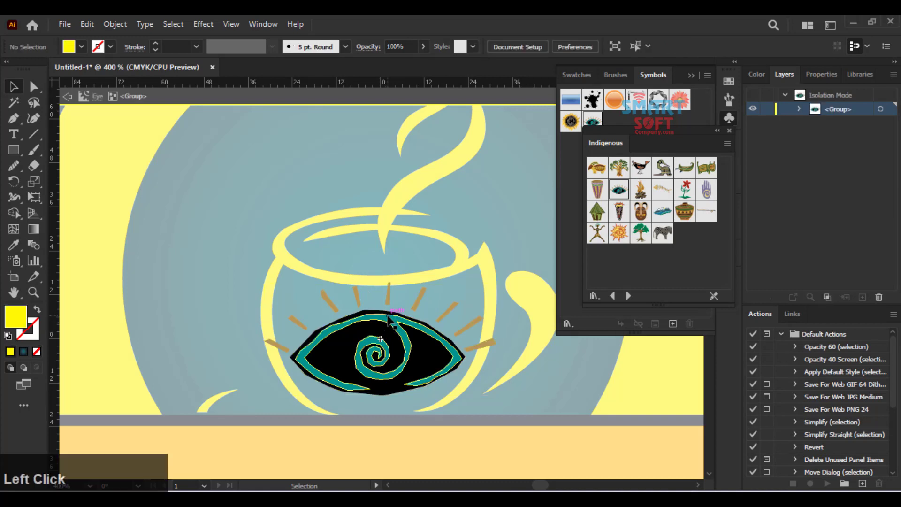
left_click(392, 320)
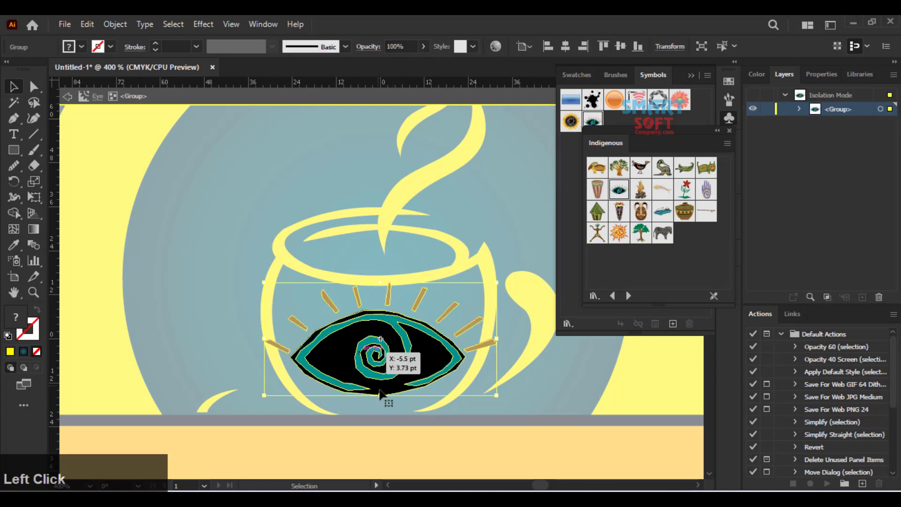
double_click(346, 355)
left_click(345, 352)
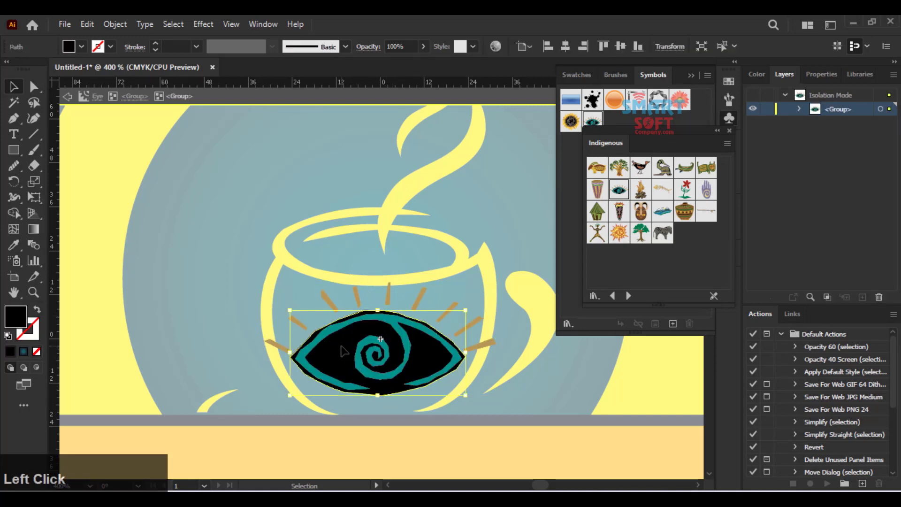
left_click(81, 46)
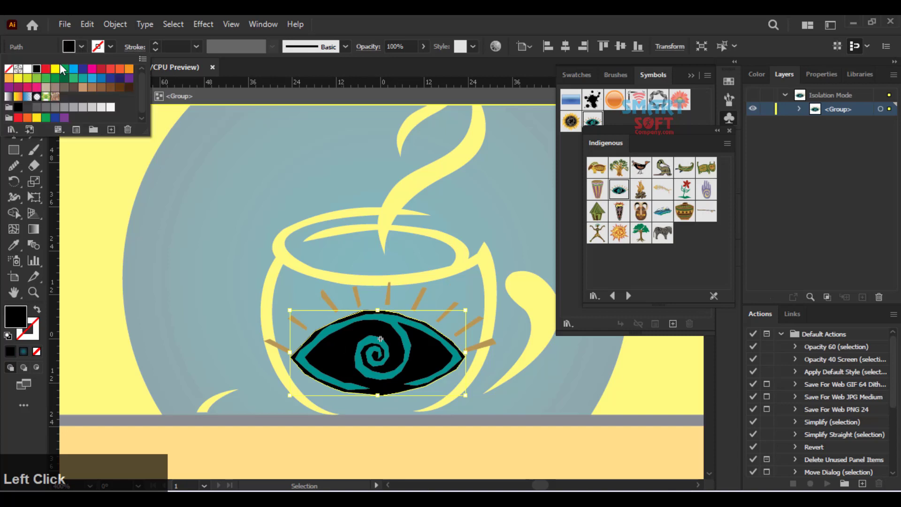
left_click(28, 69)
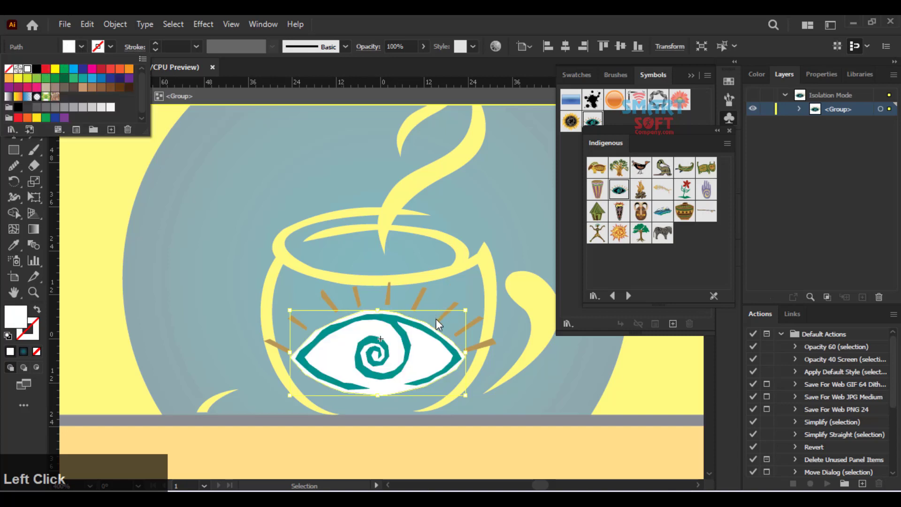
- Fill the eye's teal outline and spiral with yellow, and leave the symbol's editing mode
left_click(422, 321)
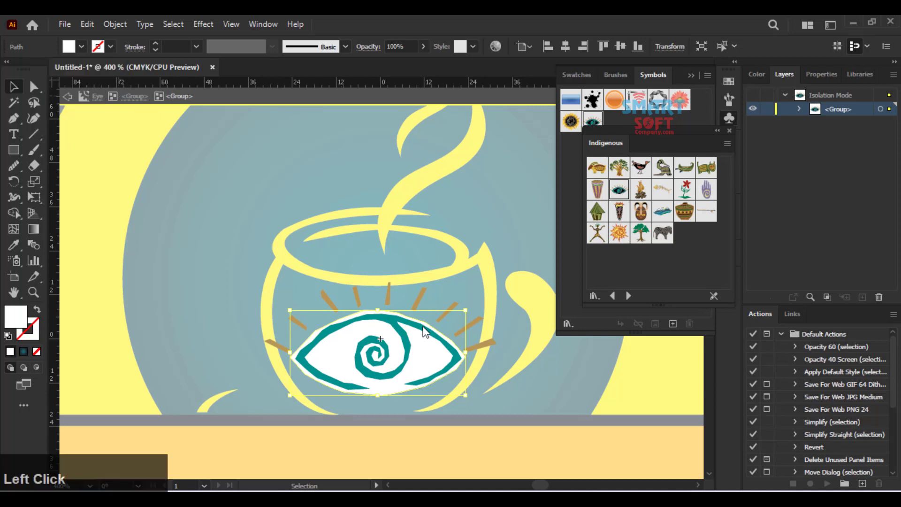
left_click(421, 324)
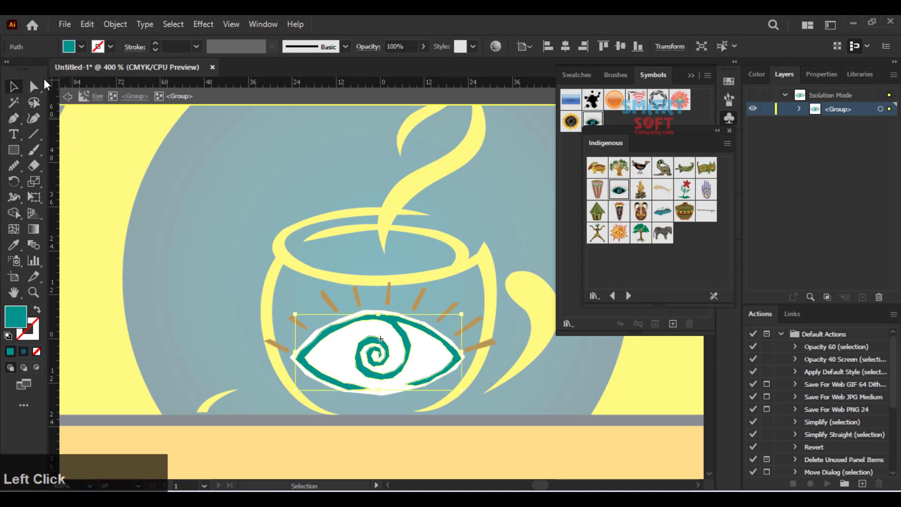
left_click(80, 46)
left_click(55, 69)
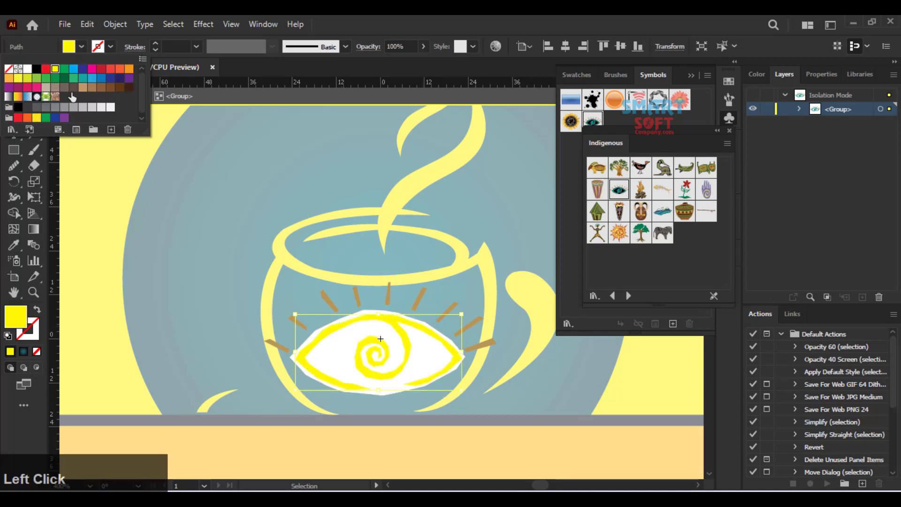
left_click(204, 218)
double_click(204, 216)
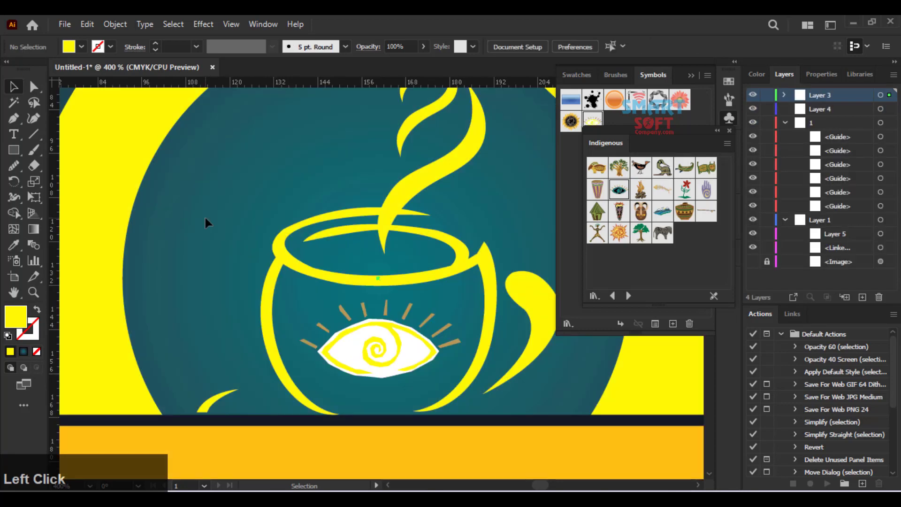
left_click(204, 215)
key("ctrl+0")
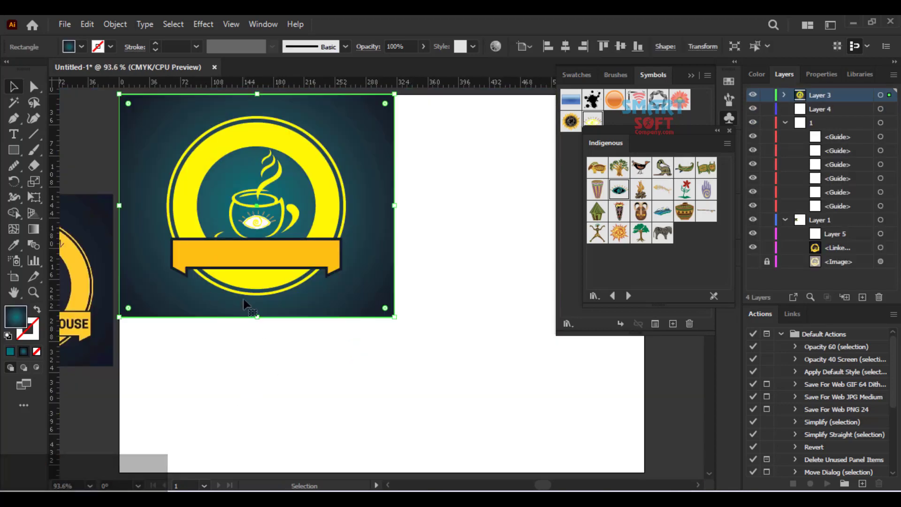
key("space")
left_click_drag(249, 302, 346, 337)
left_click(311, 176)
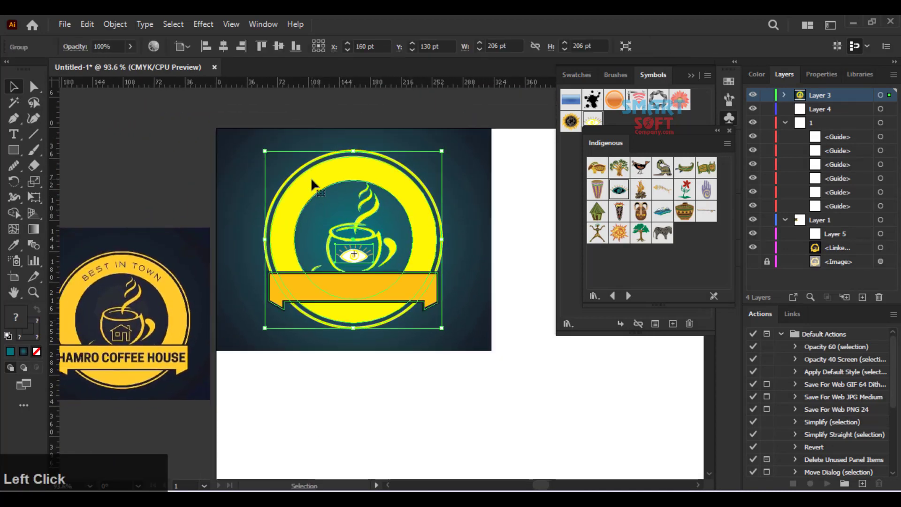
key("ctrl+1")
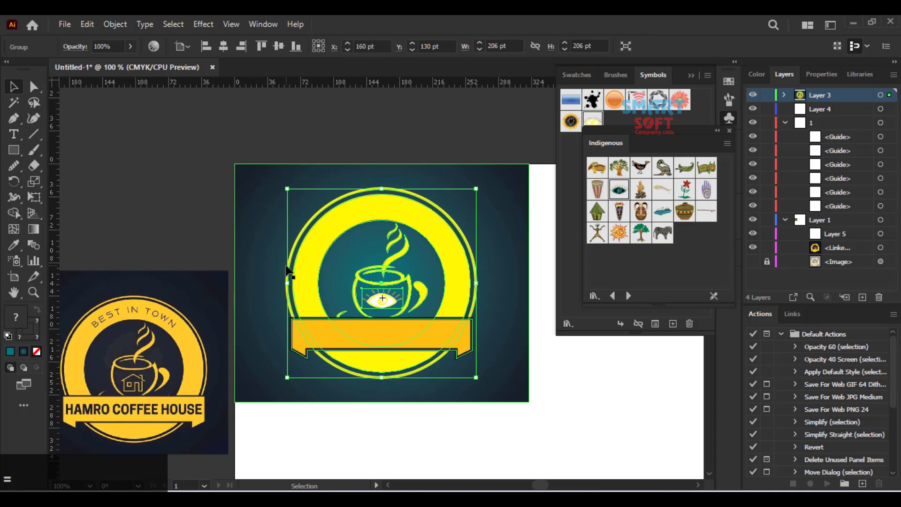
key("t")
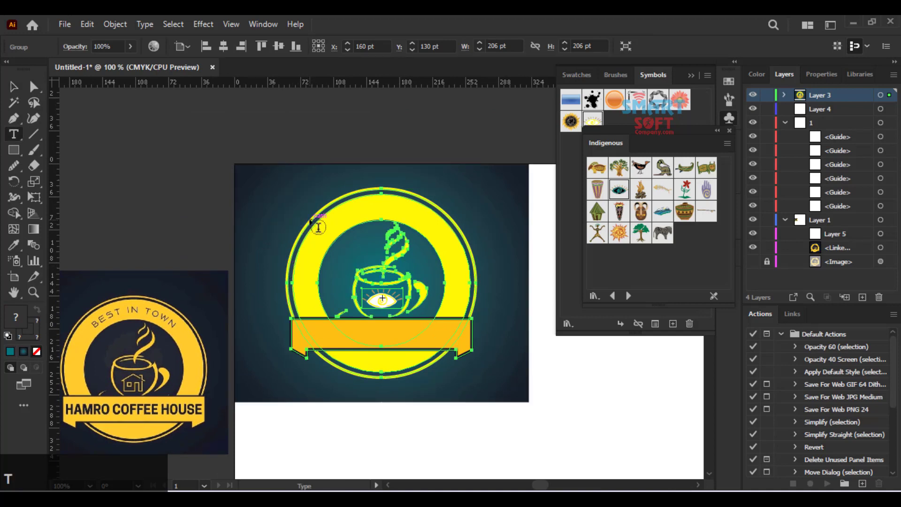
left_click(18, 89)
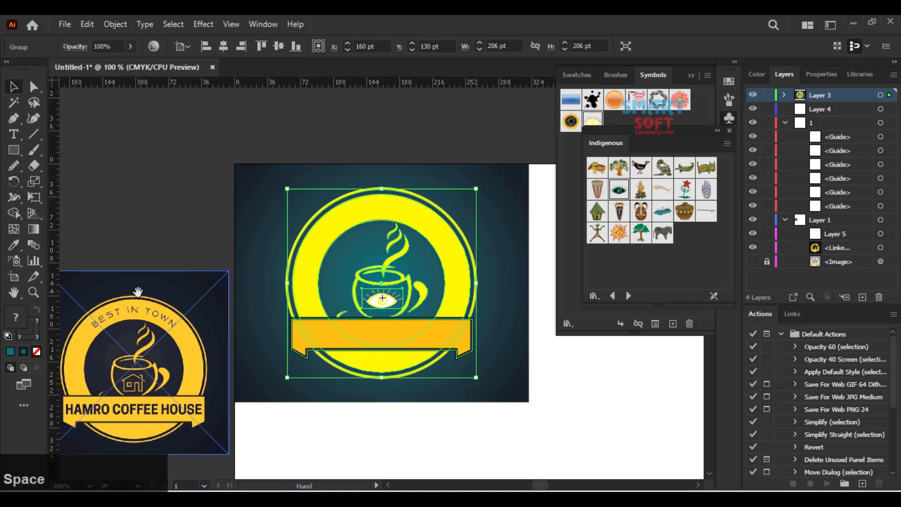
left_click_drag(139, 287, 220, 220)
right_click(14, 150)
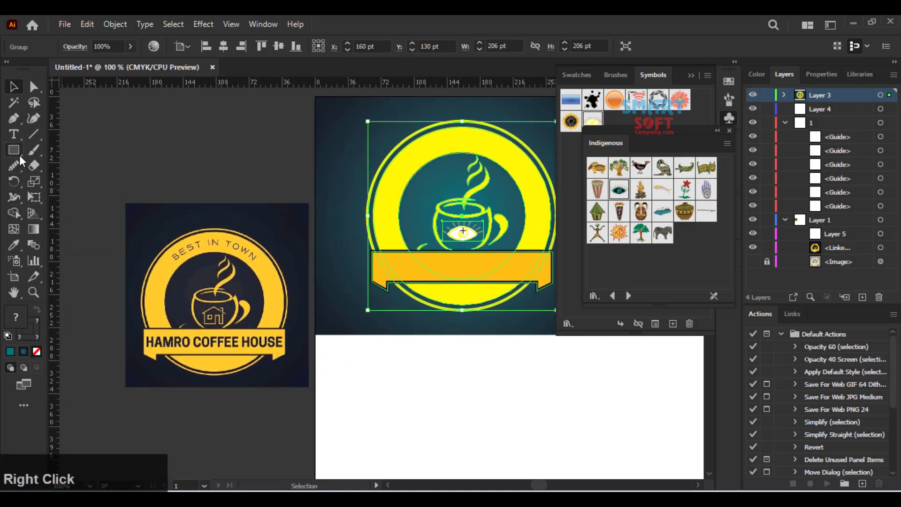
left_click(66, 181)
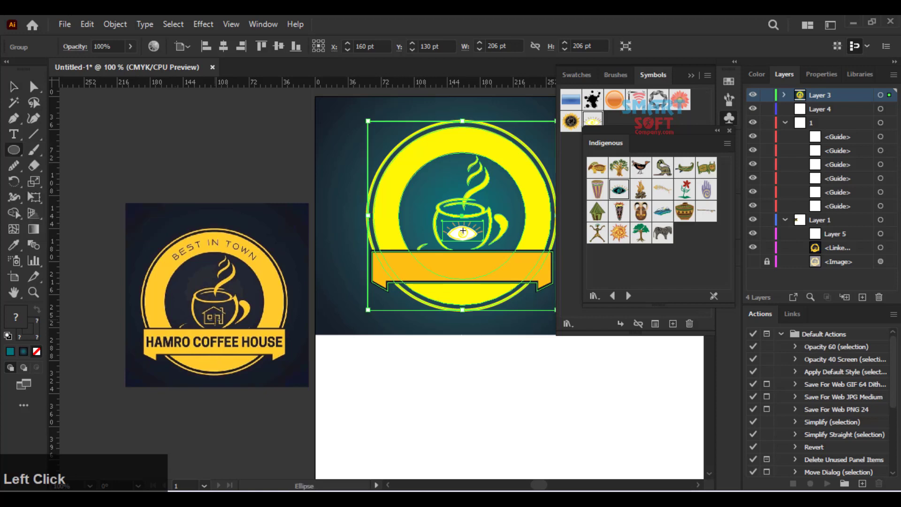
left_click_drag(211, 299, 371, 396)
left_click(13, 86)
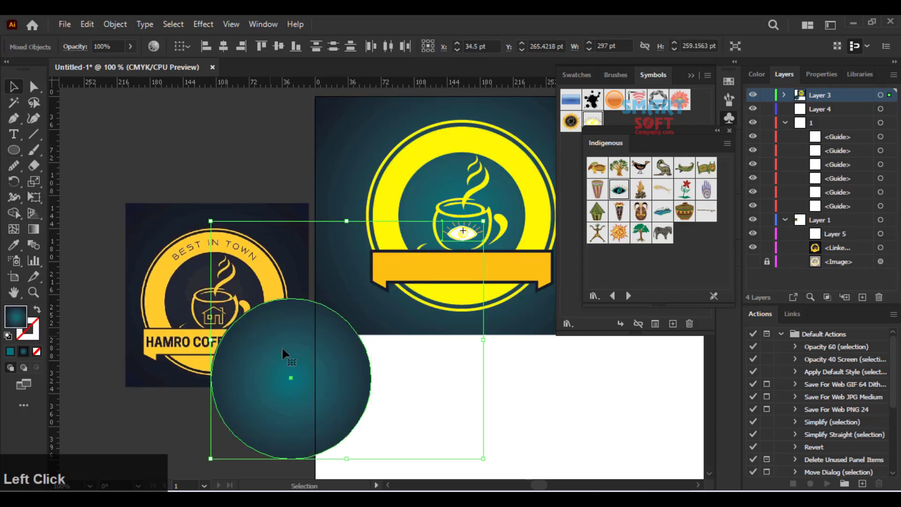
left_click_drag(282, 347, 229, 288)
key("ctrl+z")
key("ctrl+z")
key("ctrl+z")
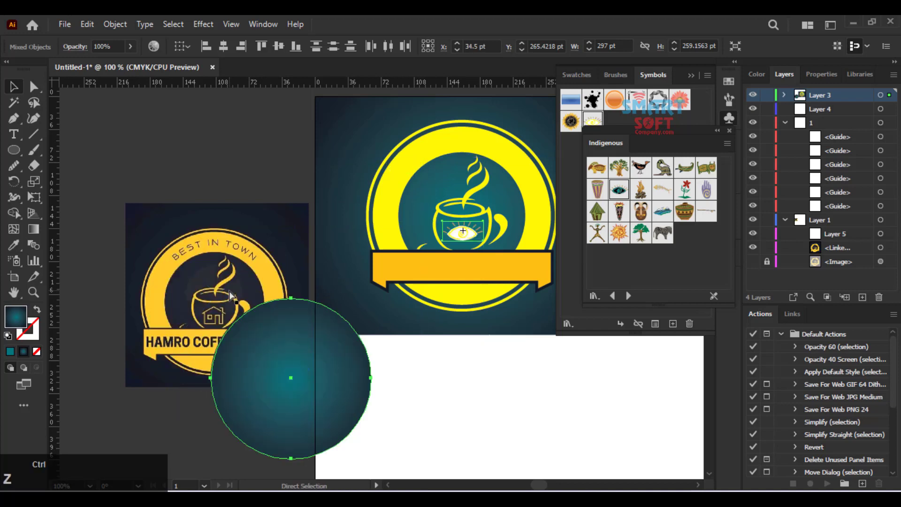
- Draw a circle with the Ellipse tool, scale it down slightly and place it beside the reference logo, on the side away from the artboard
left_click(229, 291)
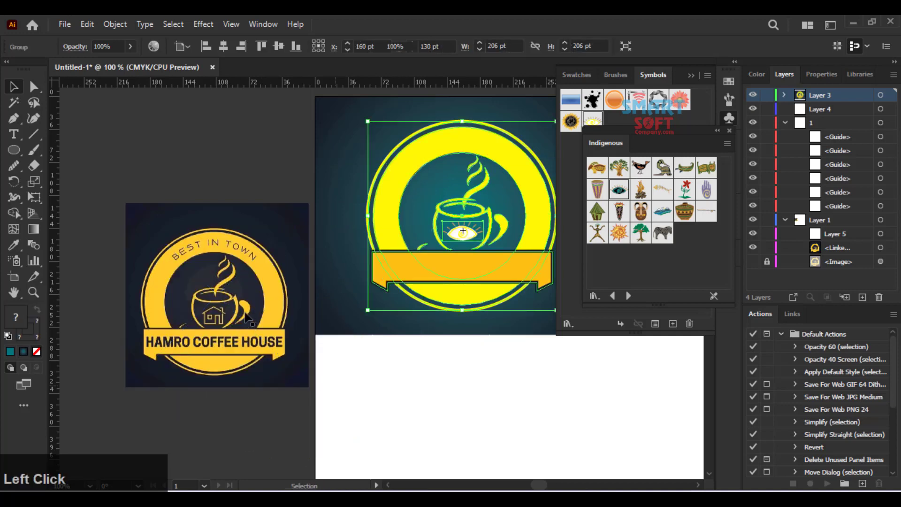
left_click(13, 150)
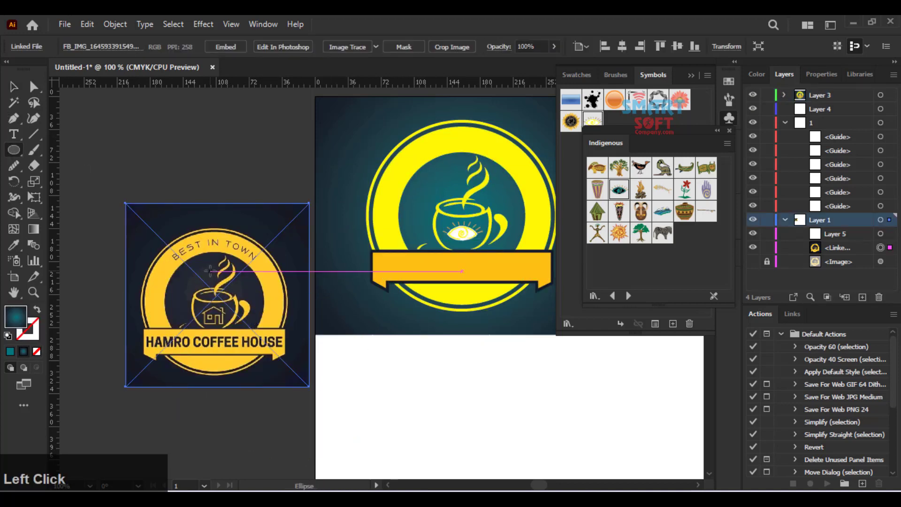
left_click_drag(206, 268, 363, 394)
left_click(14, 86)
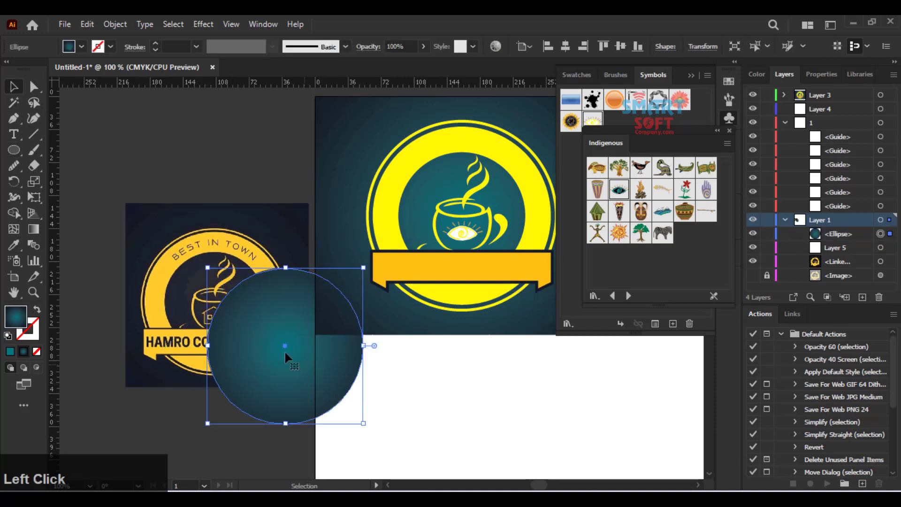
left_click_drag(288, 357, 179, 304)
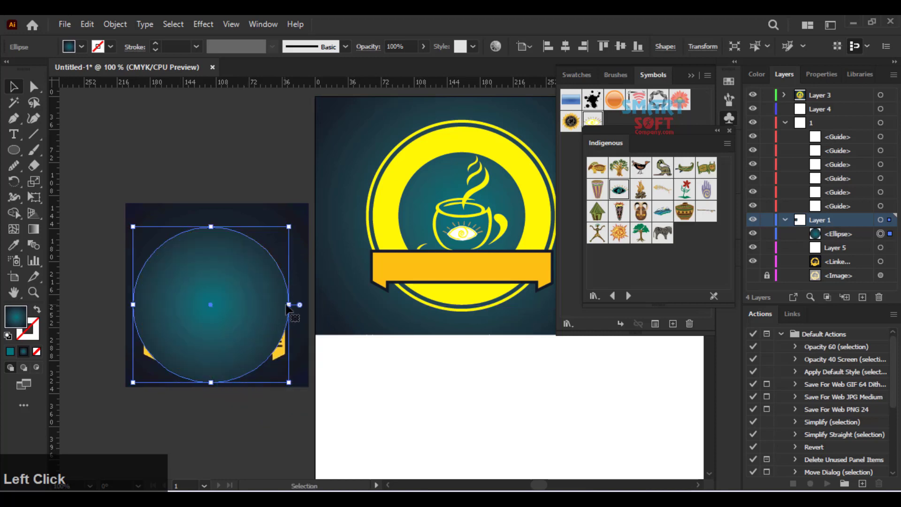
left_click_drag(286, 305, 278, 305)
left_click_drag(242, 302, 337, 282)
key("space")
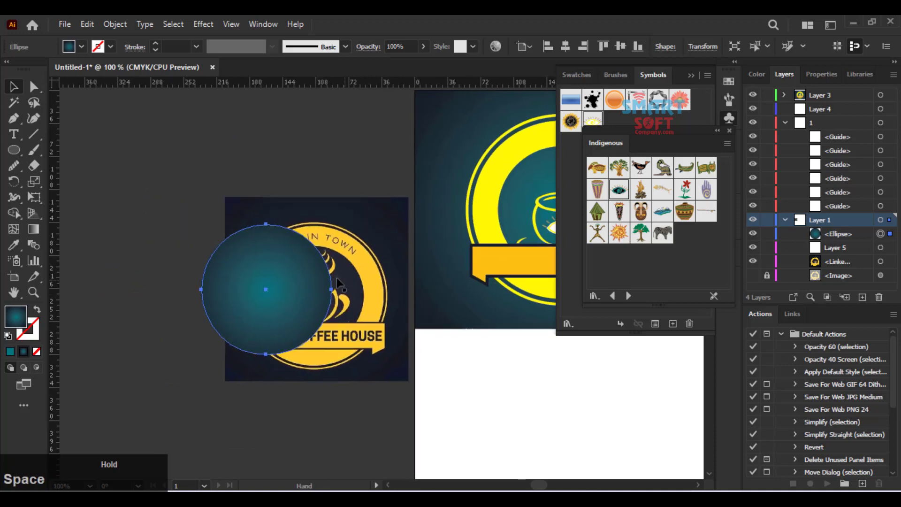
left_click_drag(291, 298, 166, 294)
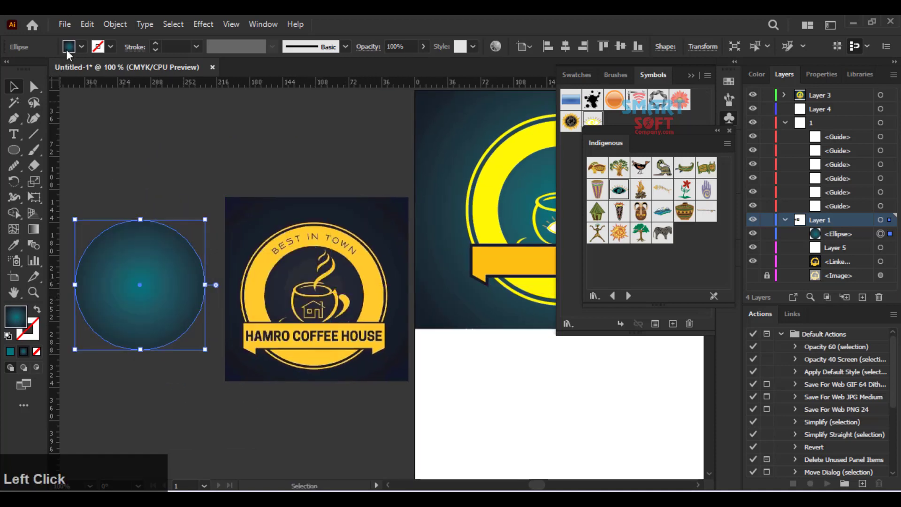
- Fill the new circle beside the reference logo with cyan blue
left_click(81, 49)
left_click(77, 68)
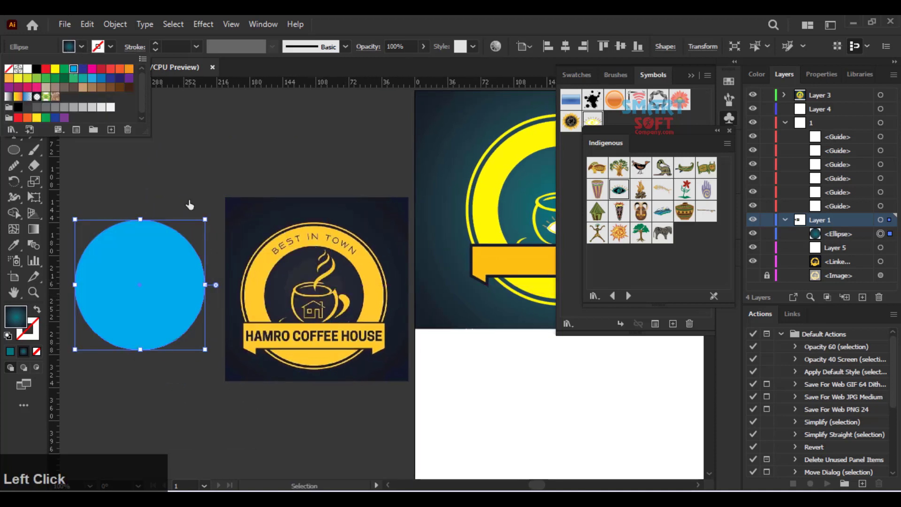
left_click(187, 201)
key("space")
left_click_drag(213, 257, 274, 204)
left_click(183, 217)
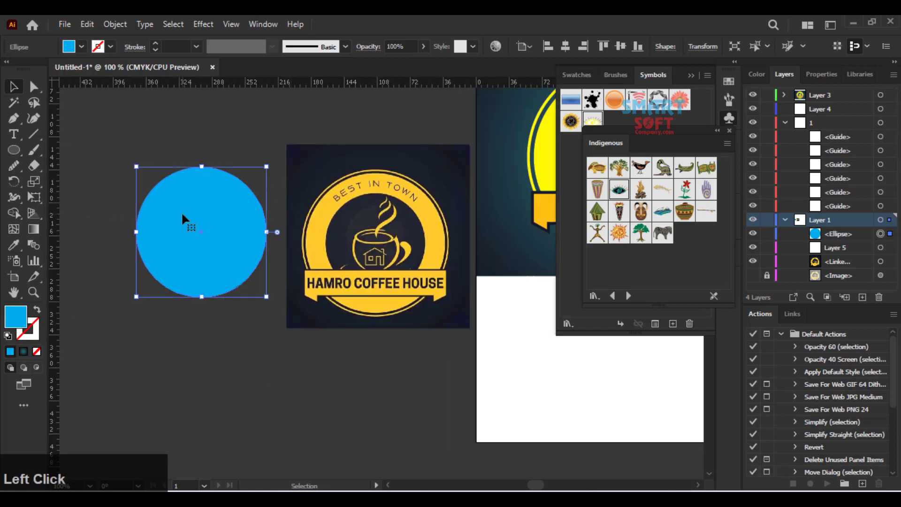
- Release the yellow ring's compound path inside the logo group and move its inner circle onto the blank artboard area below the logo
key("space")
left_click_drag(197, 227, 76, 274)
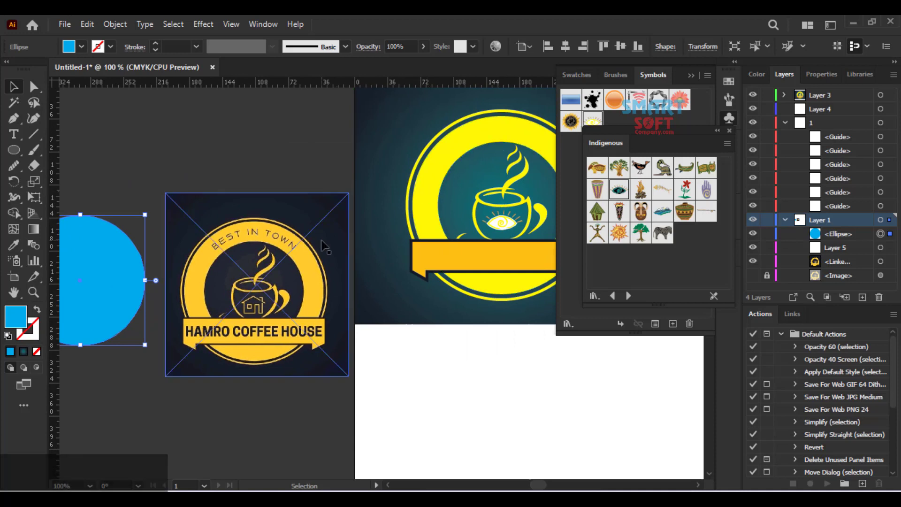
left_click(418, 186)
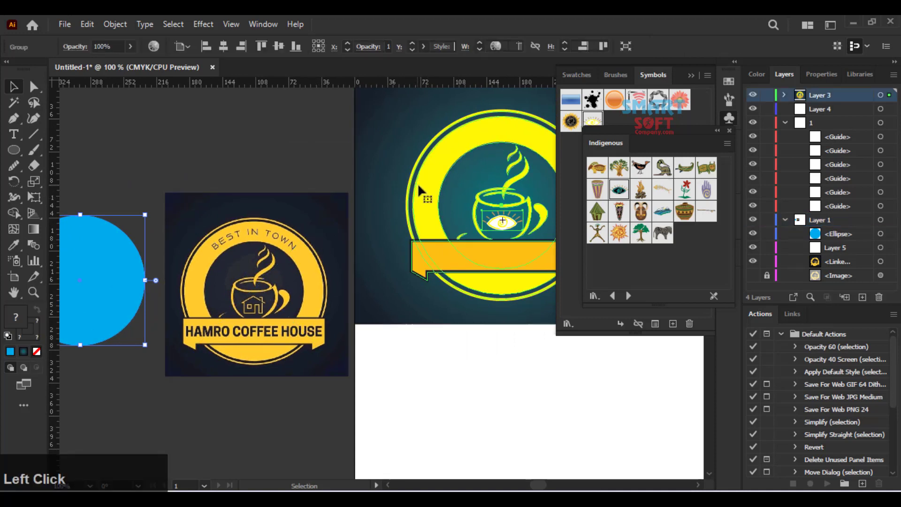
double_click(418, 184)
left_click(435, 173)
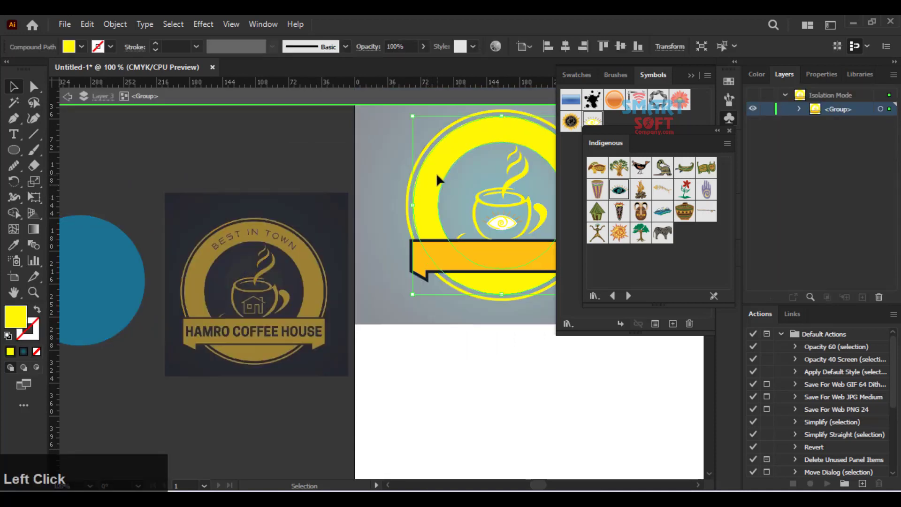
double_click(434, 179)
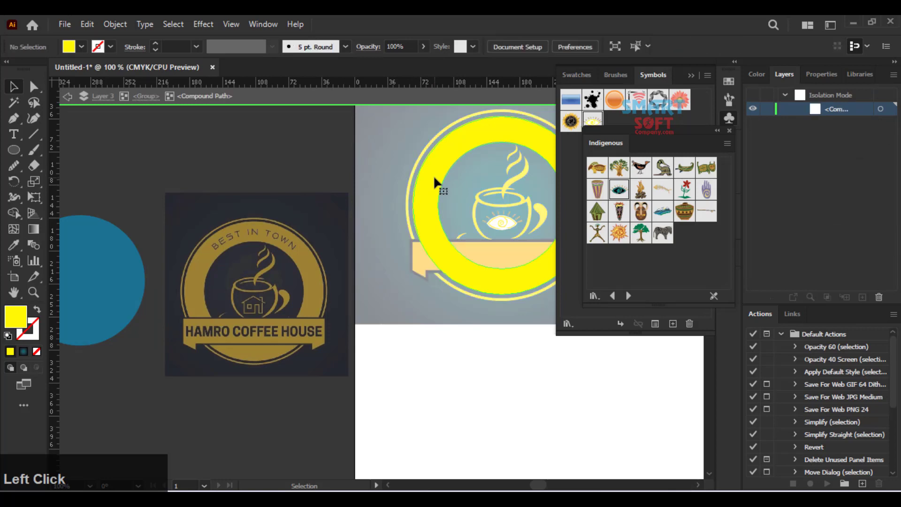
key("ctrl")
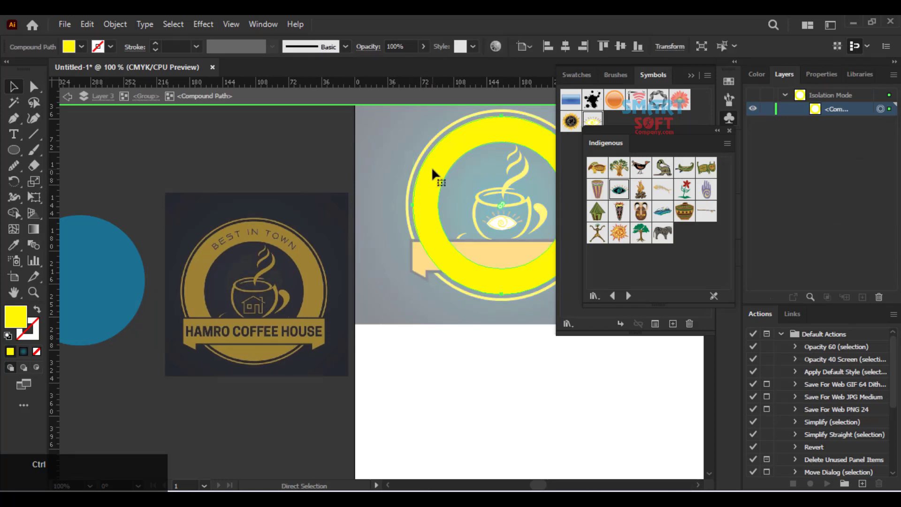
key("ctrl+b")
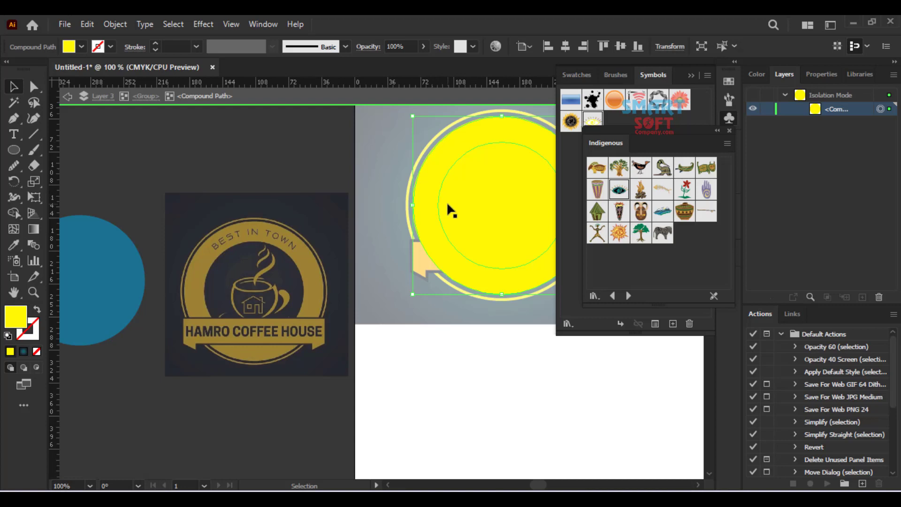
left_click_drag(469, 186, 429, 410)
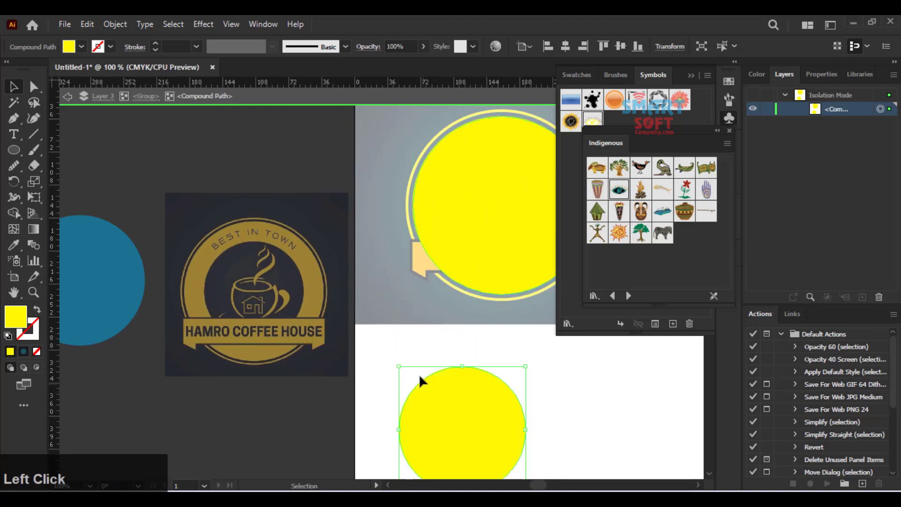
- Undo the recent moves of the yellow ring's circles
left_click_drag(420, 375, 396, 336)
left_click_drag(438, 221, 378, 264)
key("ctrl+z")
key("ctrl+z")
key("ctrl+z")
key("ctrl+z")
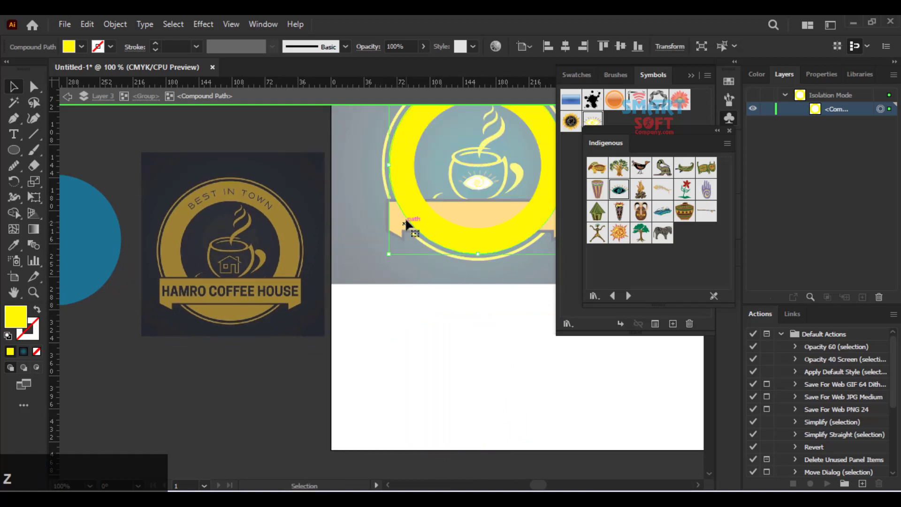
- Duplicate the yellow ring's outer circle onto the blank artboard area below the logo
left_click(413, 217)
left_click_drag(412, 211, 388, 417)
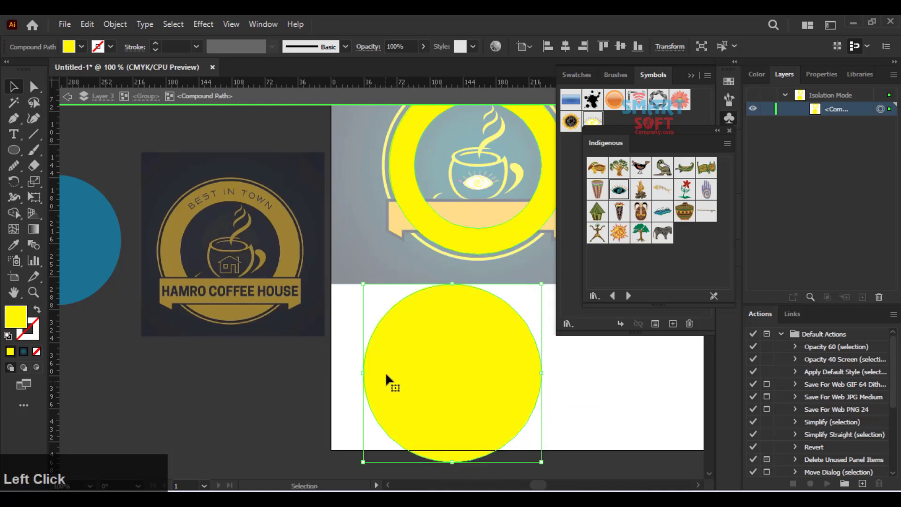
scroll(385, 371, "down", 2)
scroll(386, 368, "up", 3)
scroll(391, 363, "down", 4)
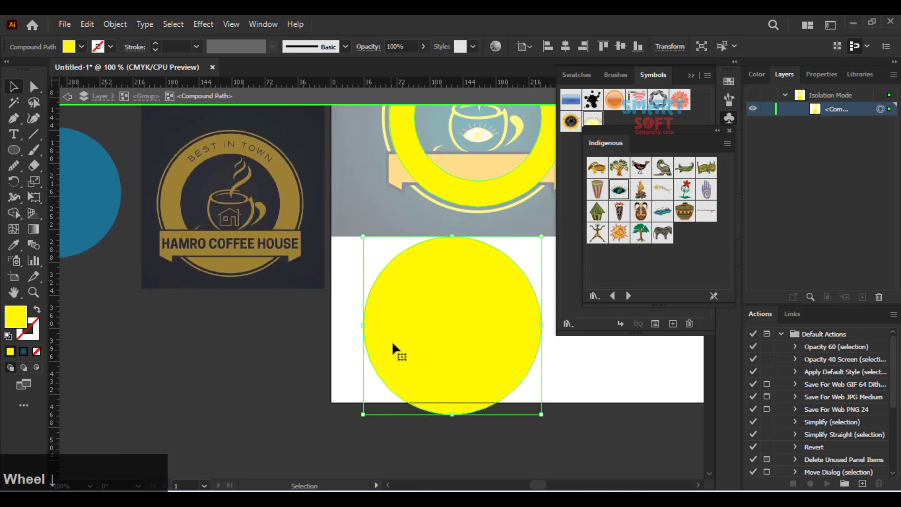
left_click_drag(395, 339, 401, 351)
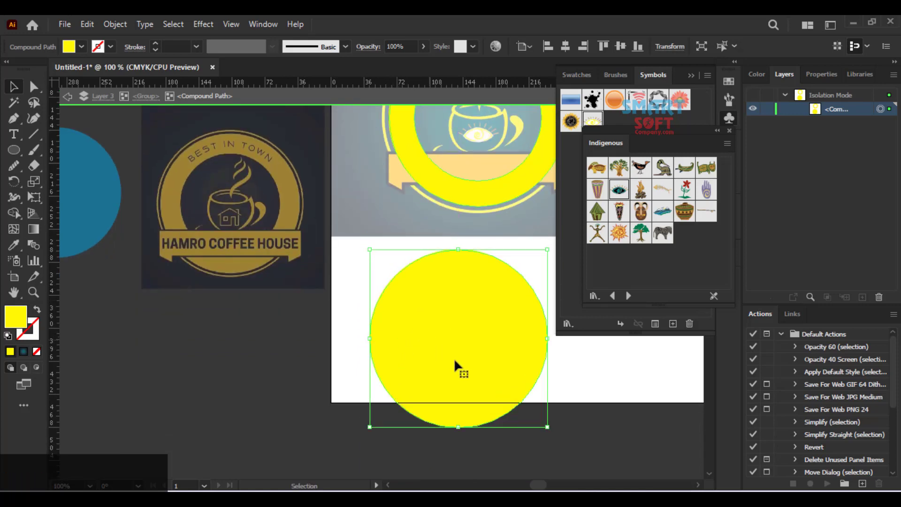
- Add a concentric circle of about 140 pt inside the duplicated yellow circle by scaling a copy from its centre
key("ctrl+shift+b")
key("ctrl+shift+b")
left_click_drag(549, 424, 538, 401)
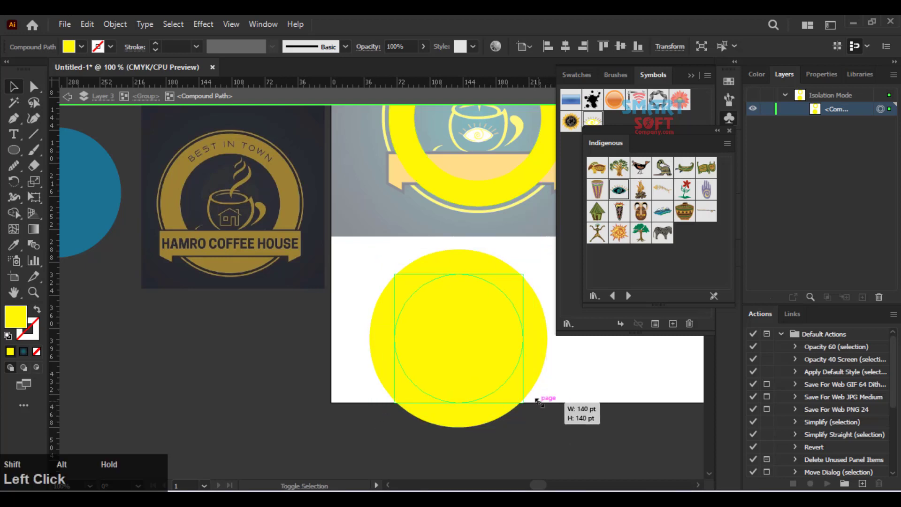
- Try filling the concentric circle with CMYK Blue and undo the fill
left_click(81, 47)
left_click(86, 69)
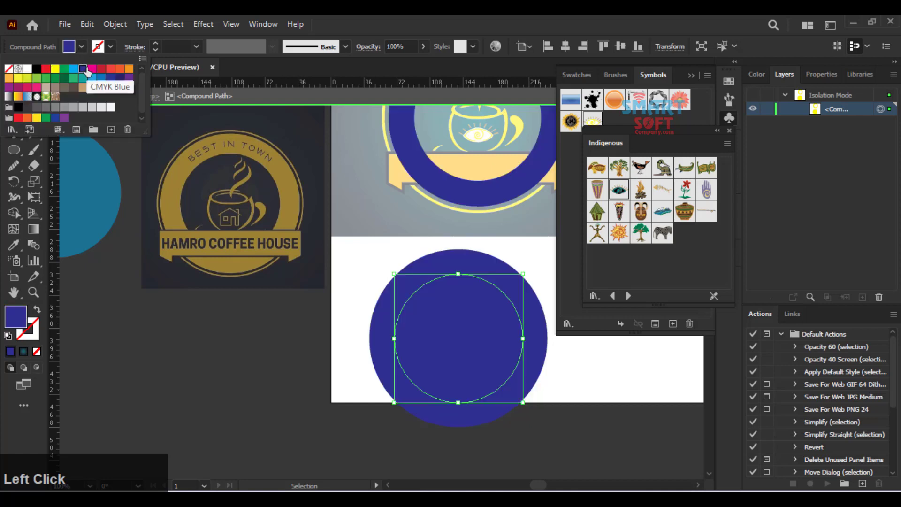
key("z")
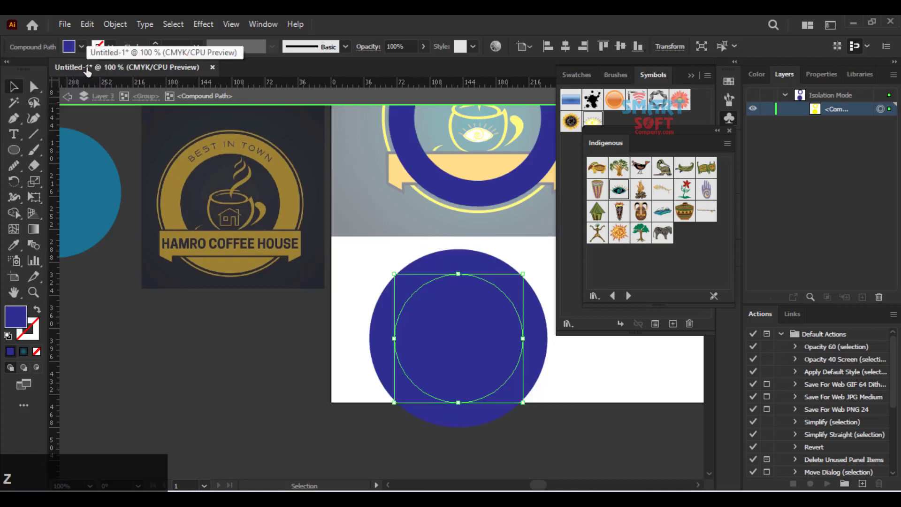
key("ctrl+z")
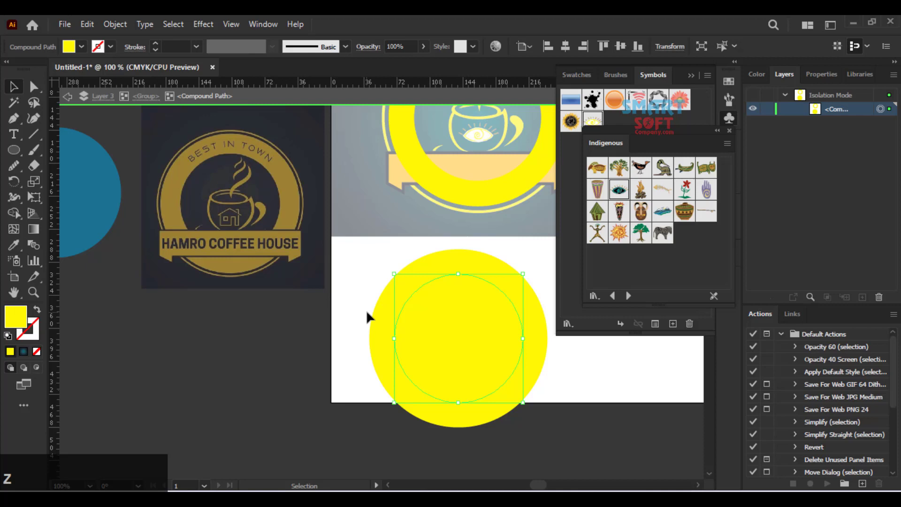
- Try to select the smaller concentric circle on its own by leaving and re-entering the compound path's isolation
left_click(412, 329)
right_click(412, 328)
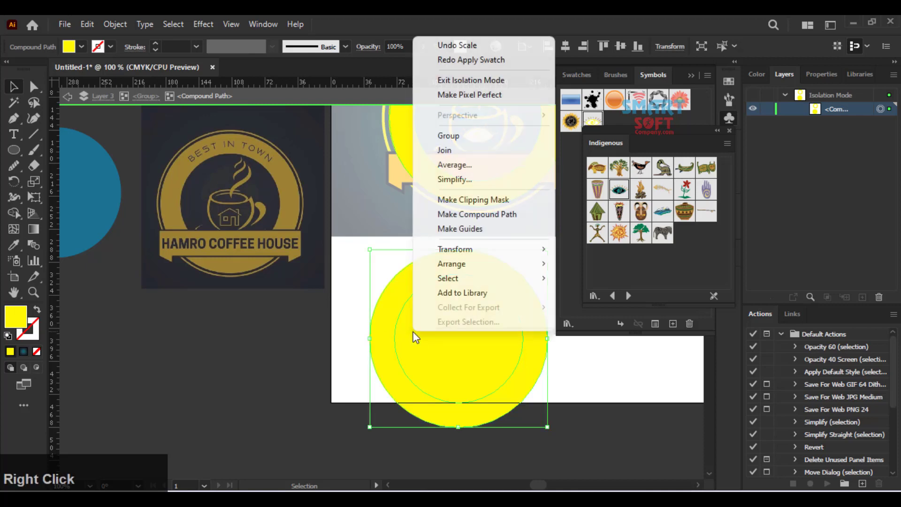
mouse_move(419, 278)
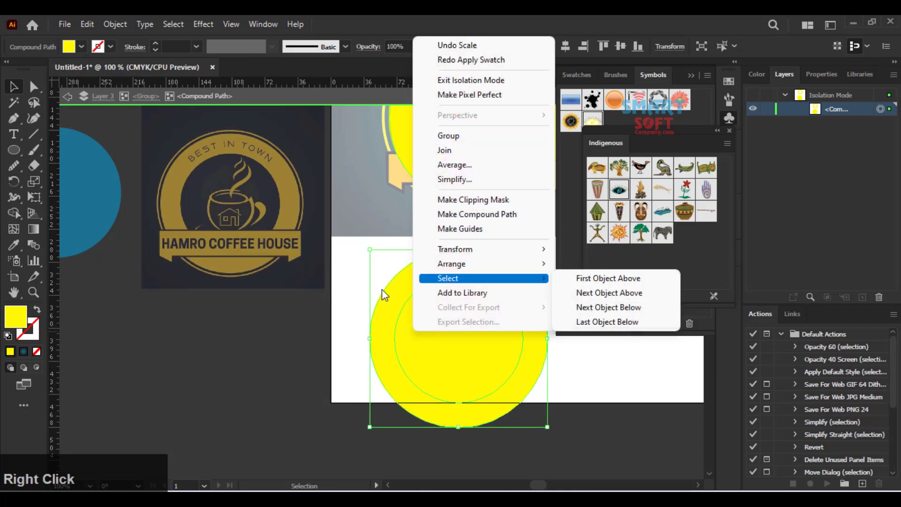
left_click(303, 350)
left_click(449, 344)
double_click(475, 344)
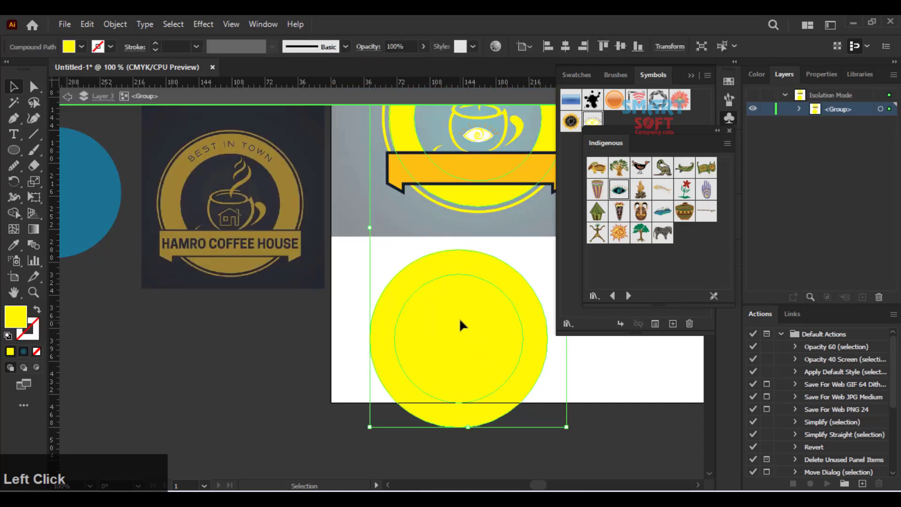
double_click(460, 320)
left_click(456, 309)
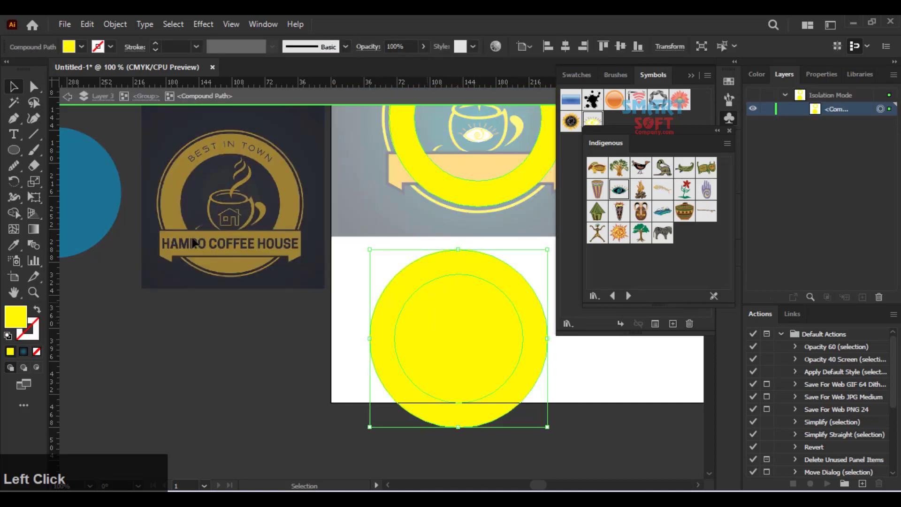
- Try the Type tool and the Area Type tool on the duplicated yellow circles
left_click(14, 134)
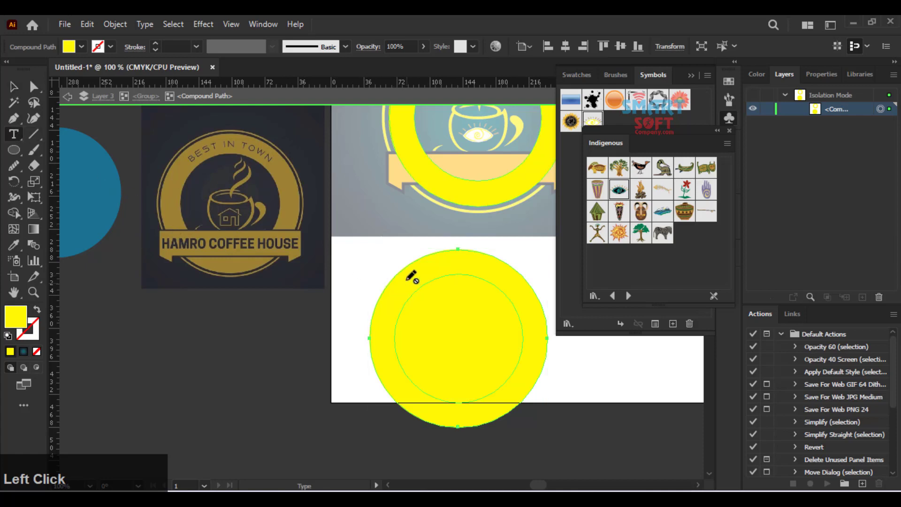
right_click(14, 136)
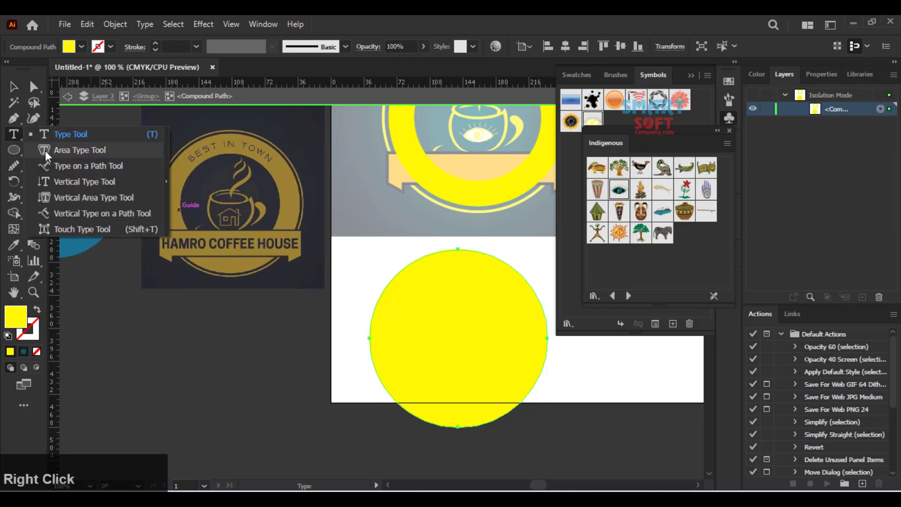
left_click(47, 152)
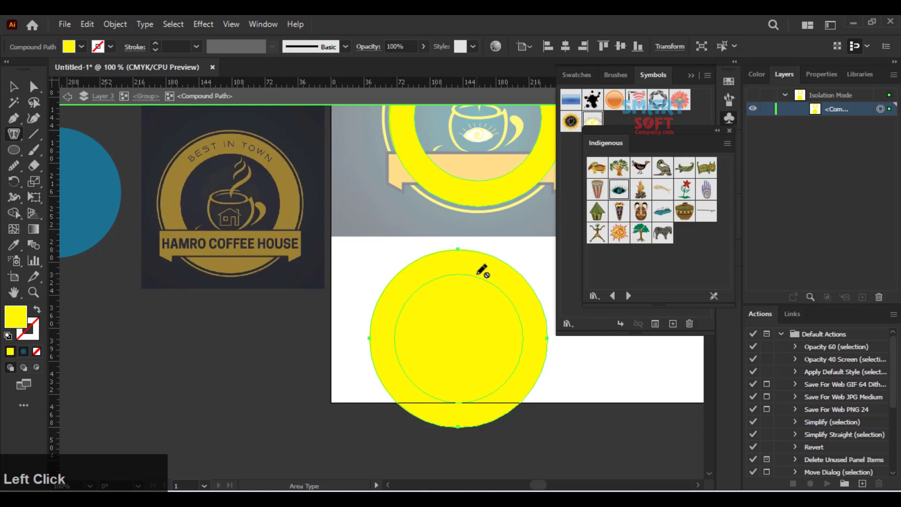
- Remove the yellow circles below the logo and leave the compound path's isolation mode
left_click(13, 85)
left_click(429, 311)
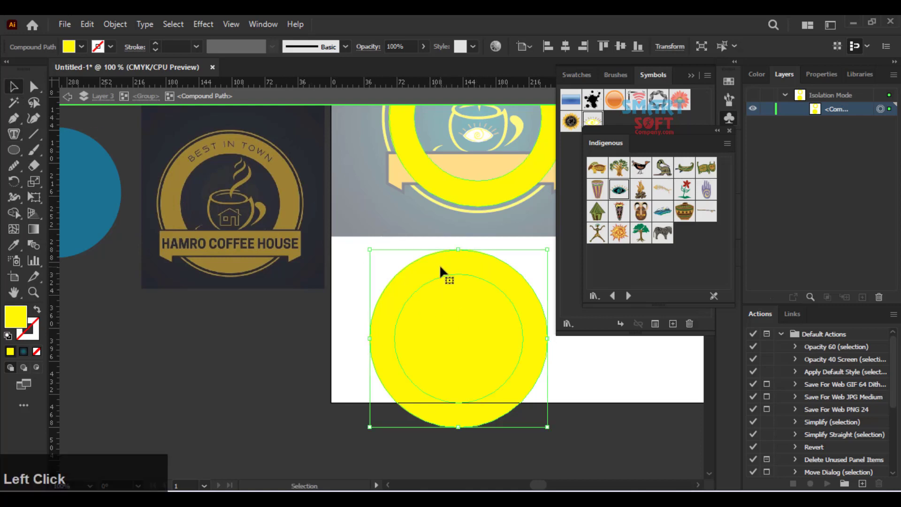
left_click(496, 359)
scroll(474, 354, "up", 3)
key("space")
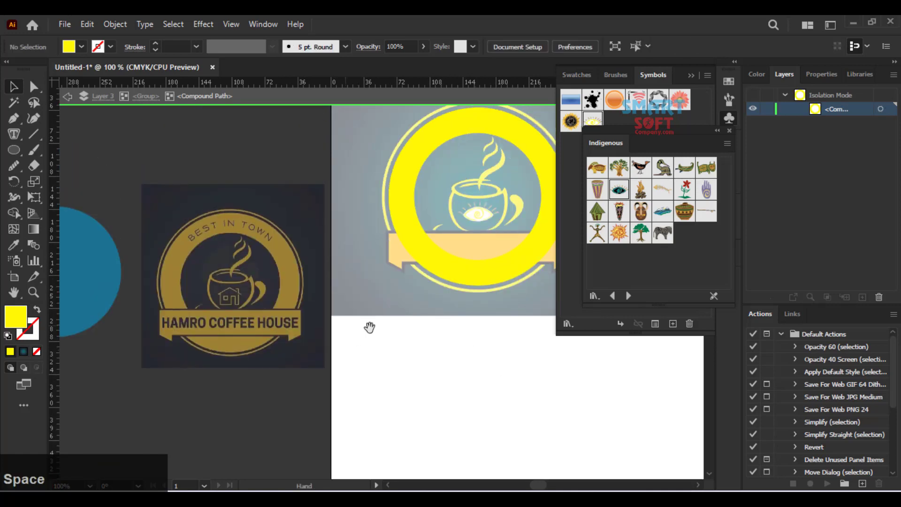
left_click_drag(367, 328, 445, 347)
double_click(196, 199)
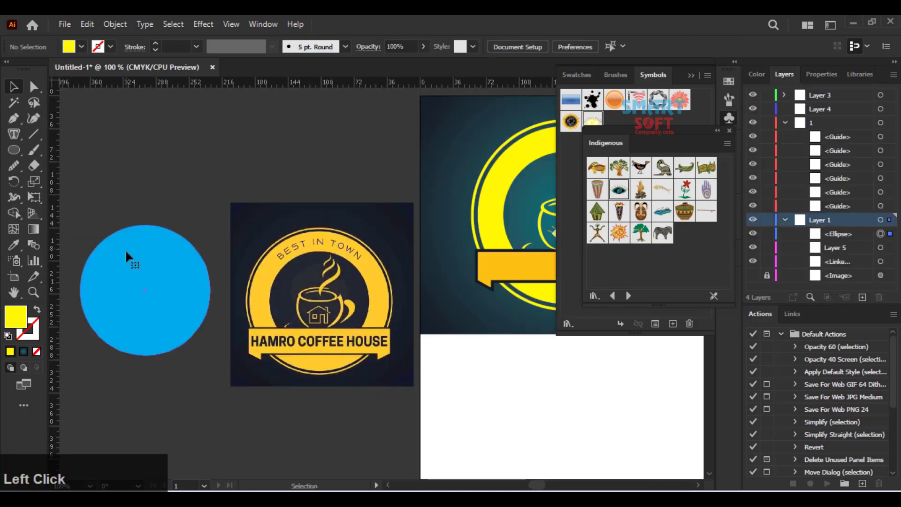
- Switch the active type tool to Type on a Path with the cyan circle selected
left_click(14, 135)
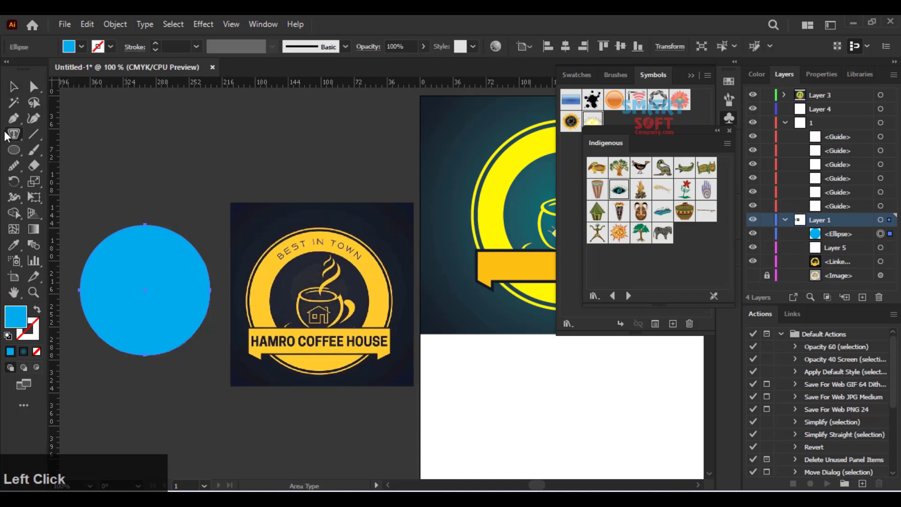
right_click(18, 140)
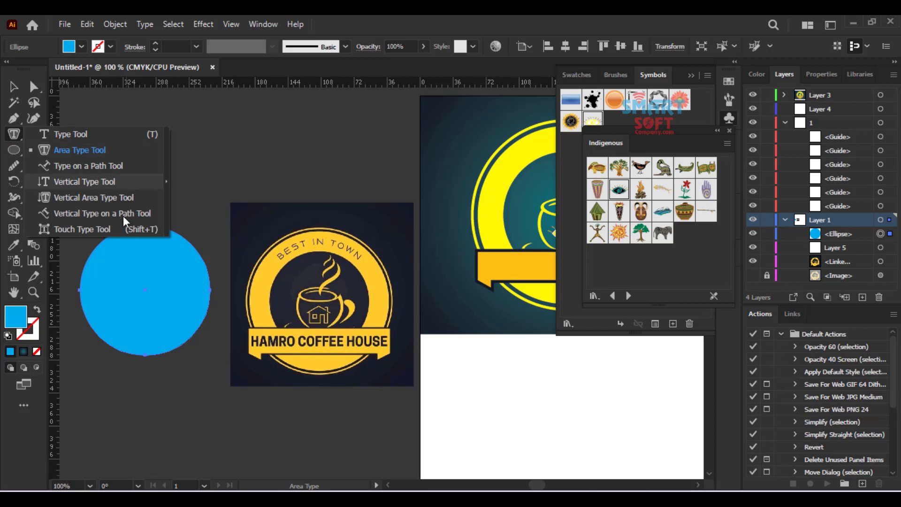
left_click(84, 167)
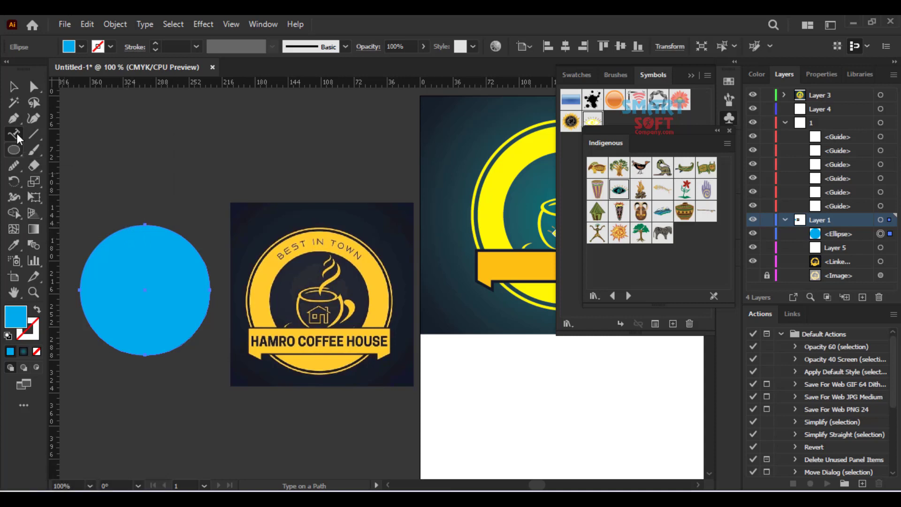
- Move the cyan circle from beside the reference logo onto the lower part of the artboard's logo
left_click(13, 86)
left_click_drag(141, 322, 244, 330)
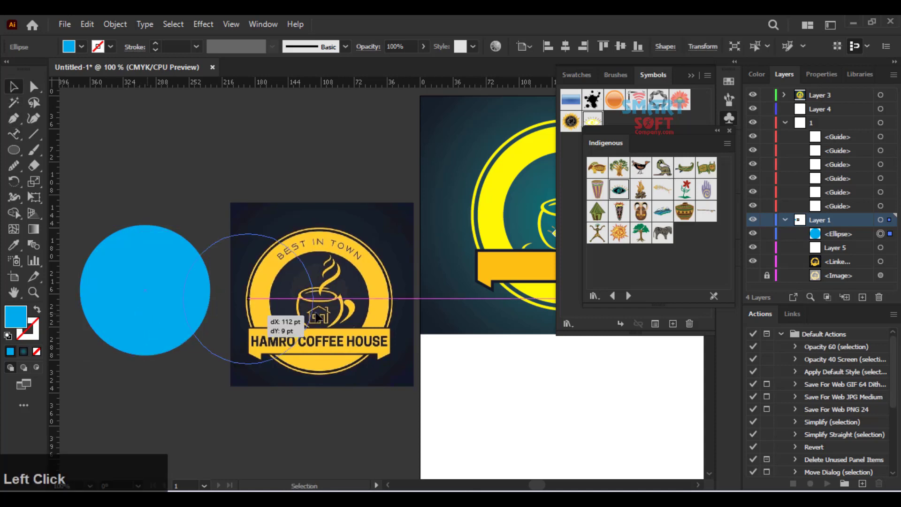
left_click_drag(318, 317, 386, 351)
key("space")
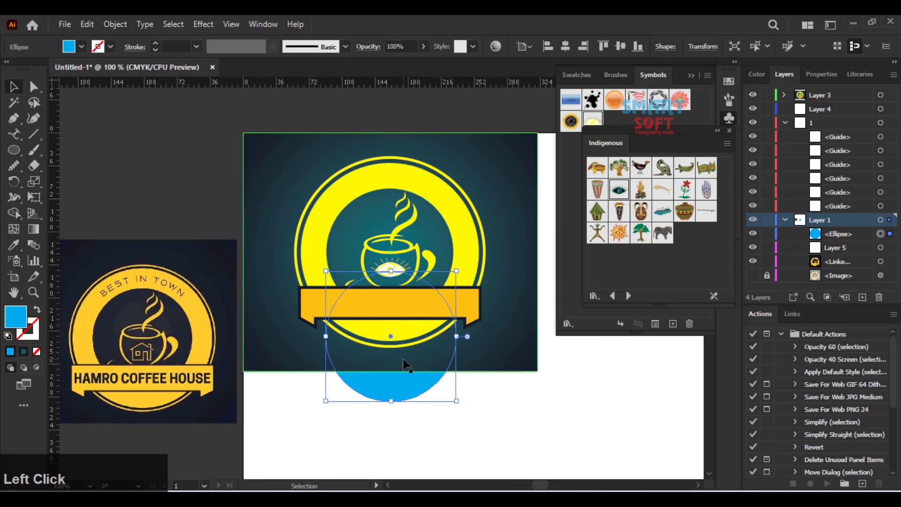
- Try to raise the cyan circle above the logo with the Bring to Front arrangement
right_click(404, 364)
left_click(450, 291)
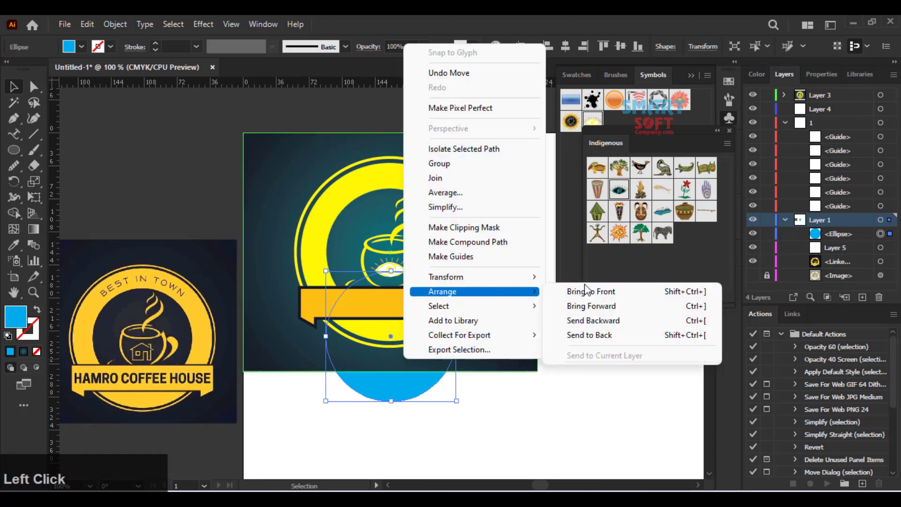
left_click(586, 292)
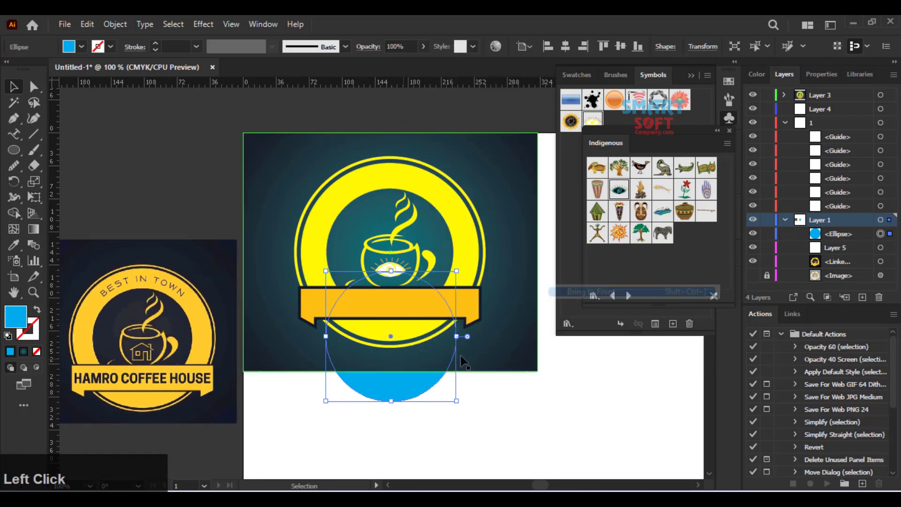
right_click(411, 392)
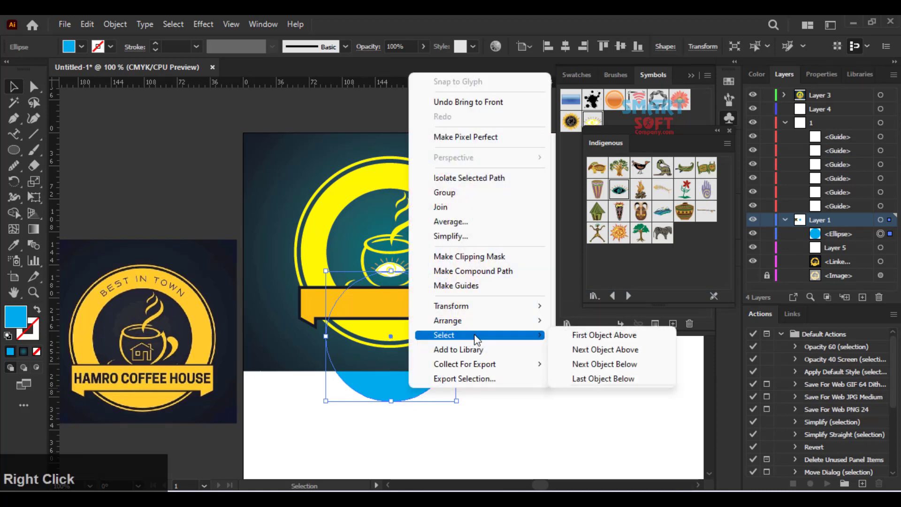
left_click(479, 324)
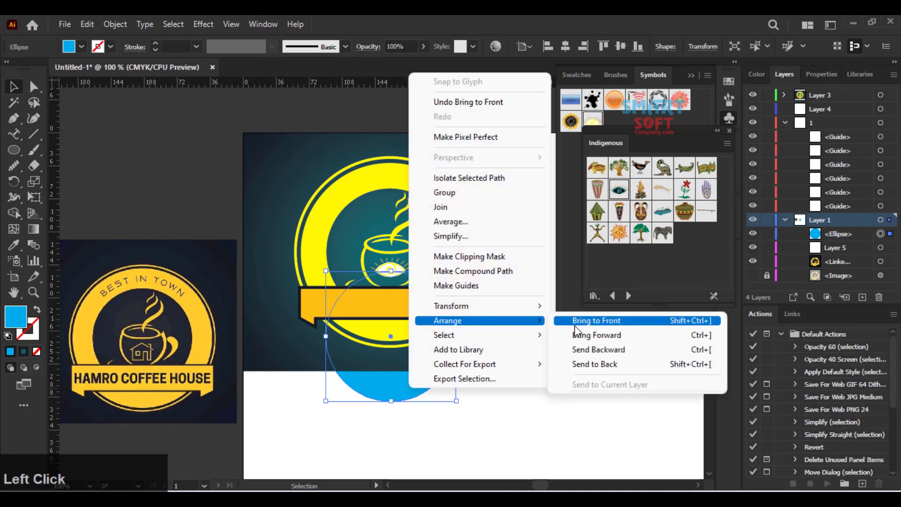
left_click(574, 325)
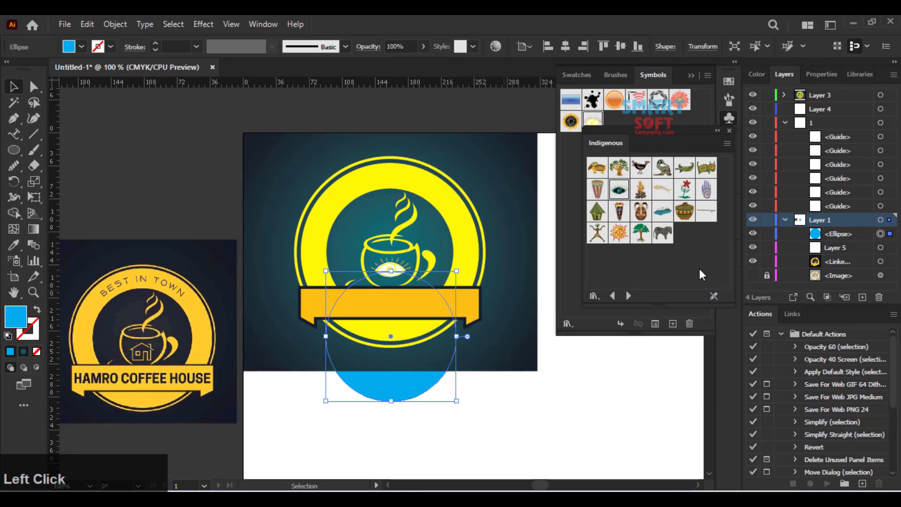
- Move the cyan circle into Layer 3 and fit it over the yellow ring's inner opening, scaling it down slightly
left_click_drag(819, 234, 820, 96)
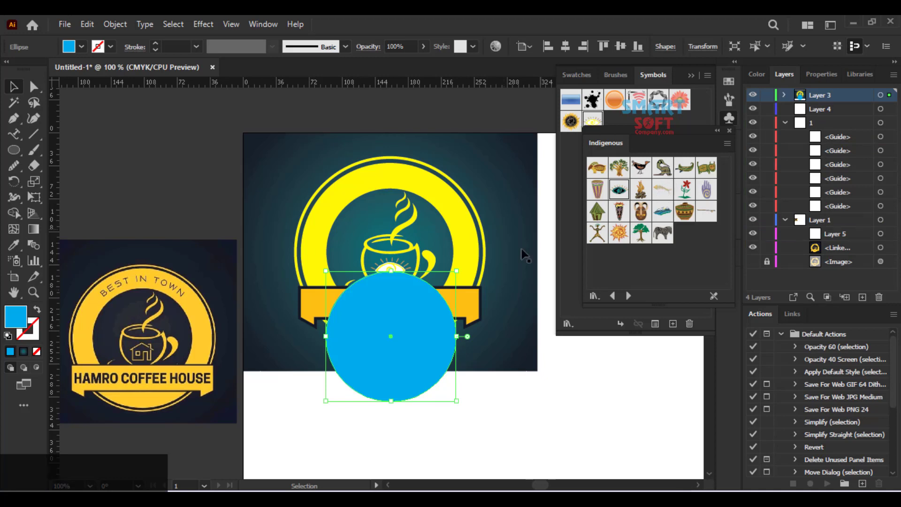
left_click_drag(422, 313, 422, 225)
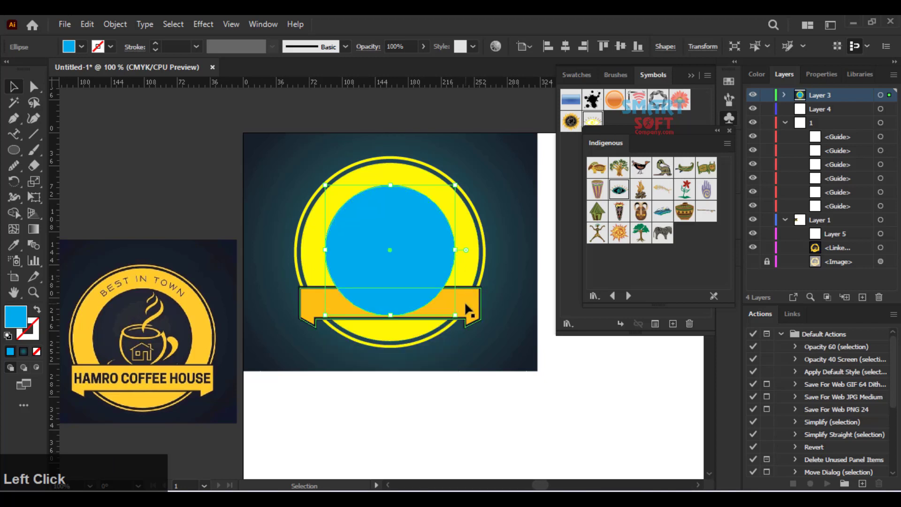
left_click_drag(455, 315, 451, 313)
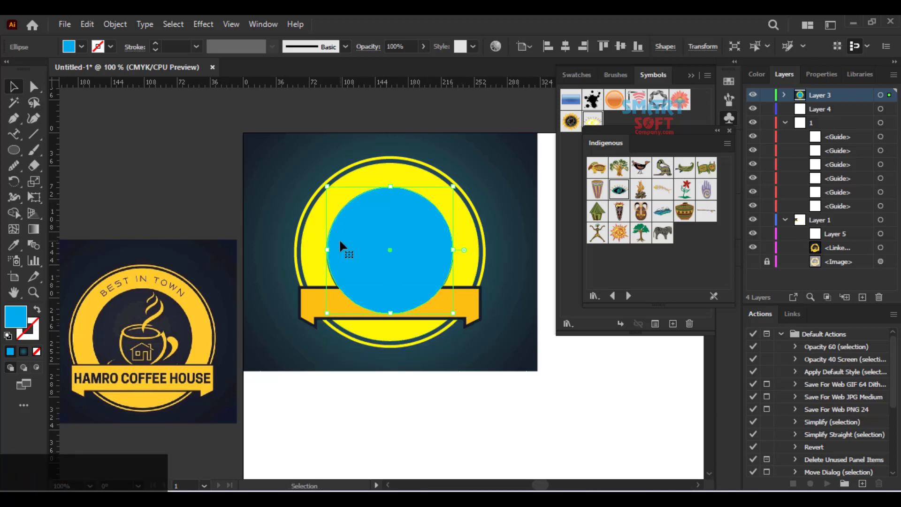
- Add the text "YOUR COMPANY NAME" along the cyan circle using Type on a Path, starting at the circle's upper edge
left_click(14, 134)
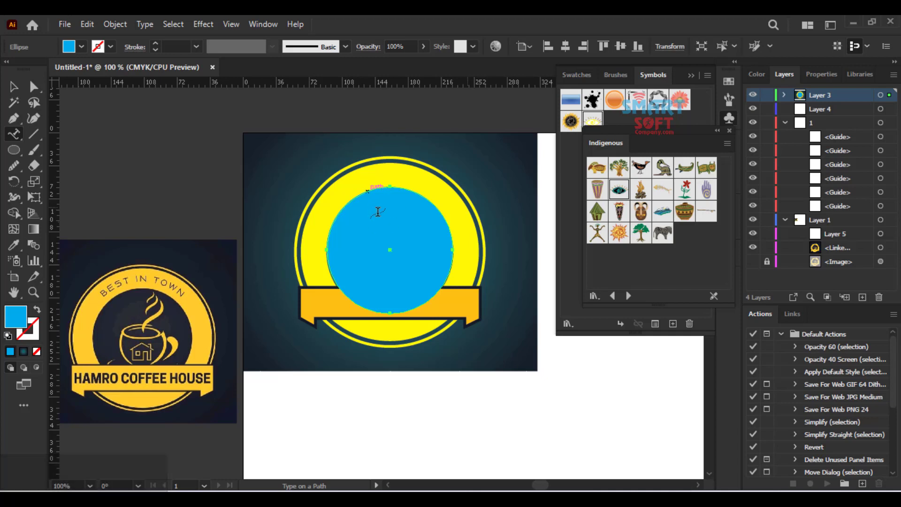
left_click(361, 185)
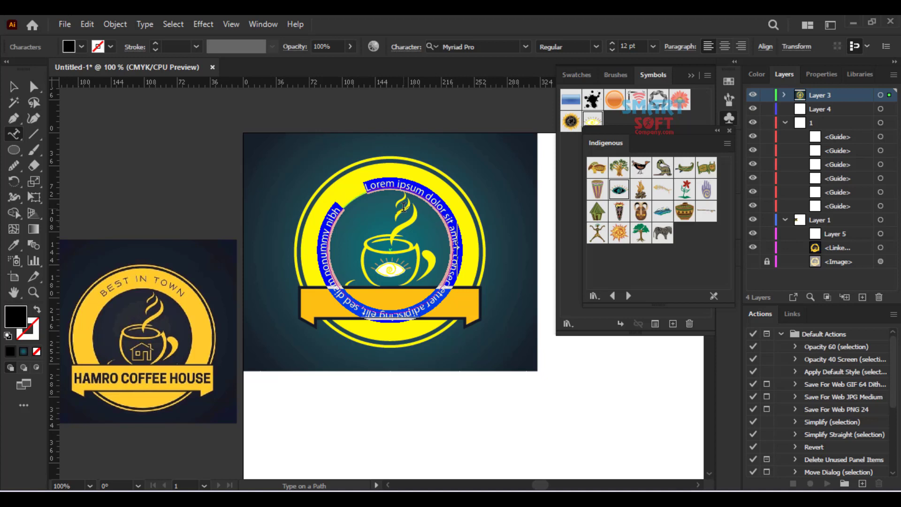
key("Caps_Lock")
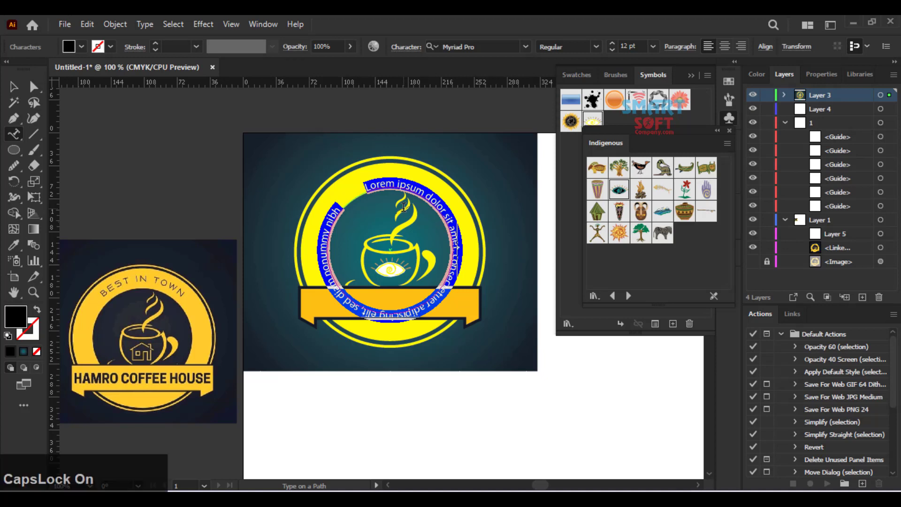
key("Caps_Lock")
type("yo")
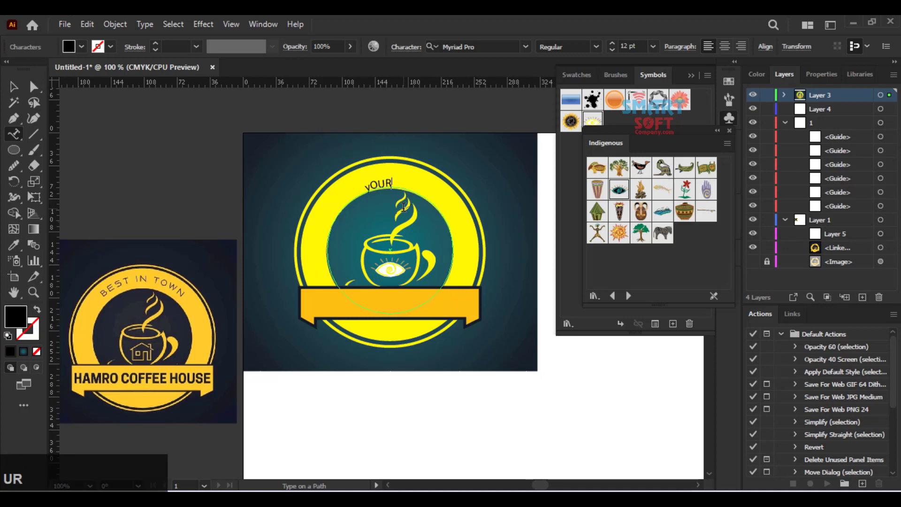
key("BackSpace")
key("BackSpace")
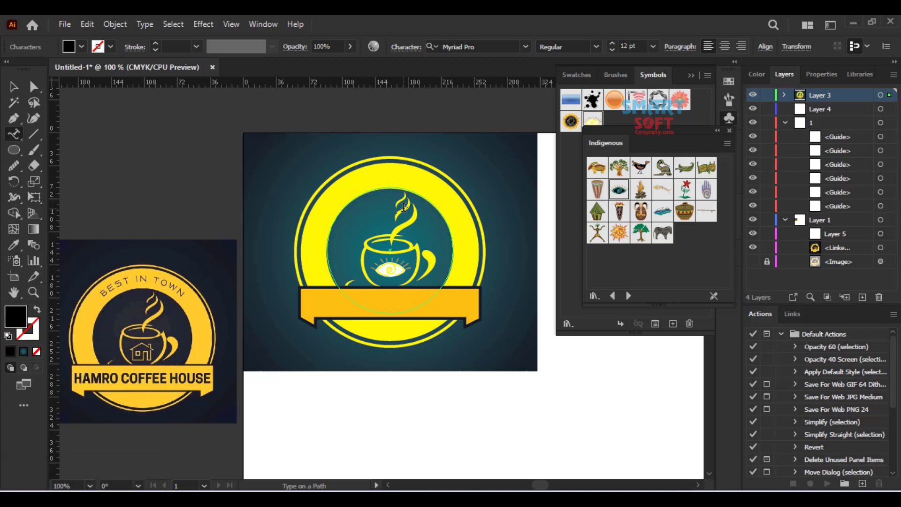
type("YOUR ")
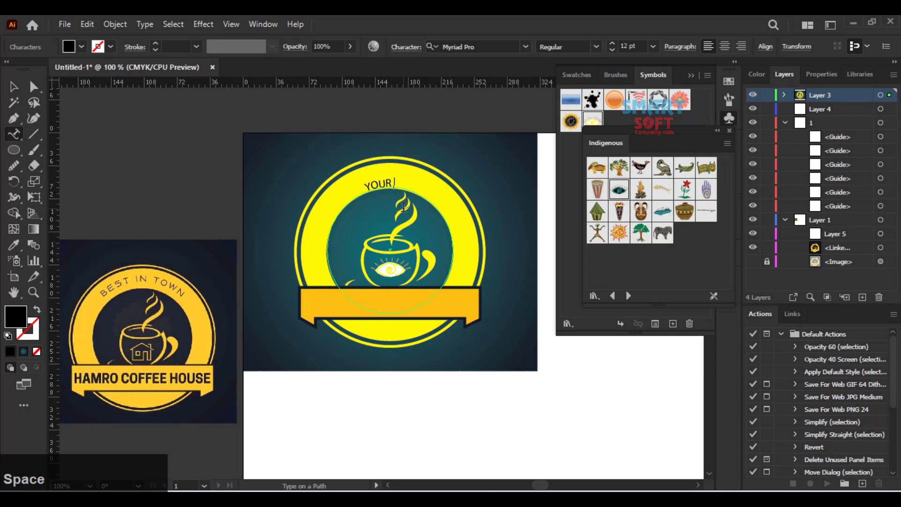
type("COMPANY NAM")
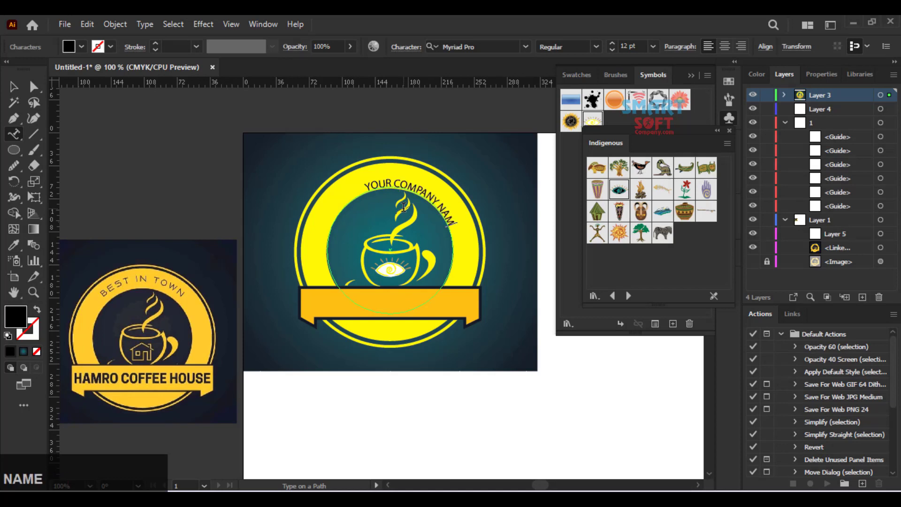
type("E")
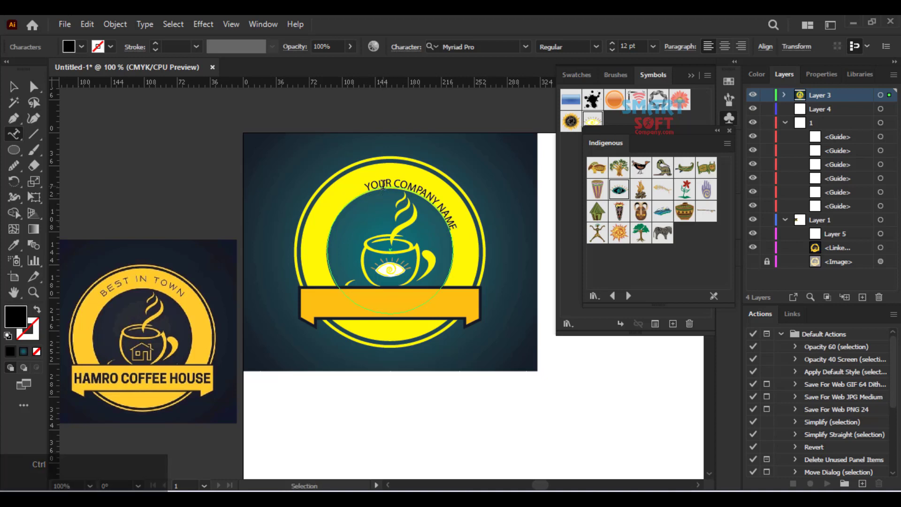
- Select all of the curved lettering and set its fill colour to white
key("ctrl+a")
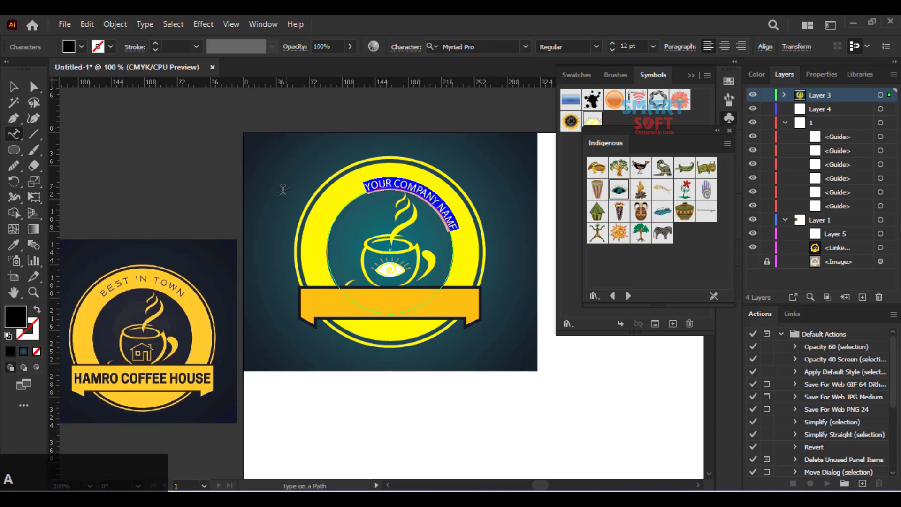
left_click(81, 46)
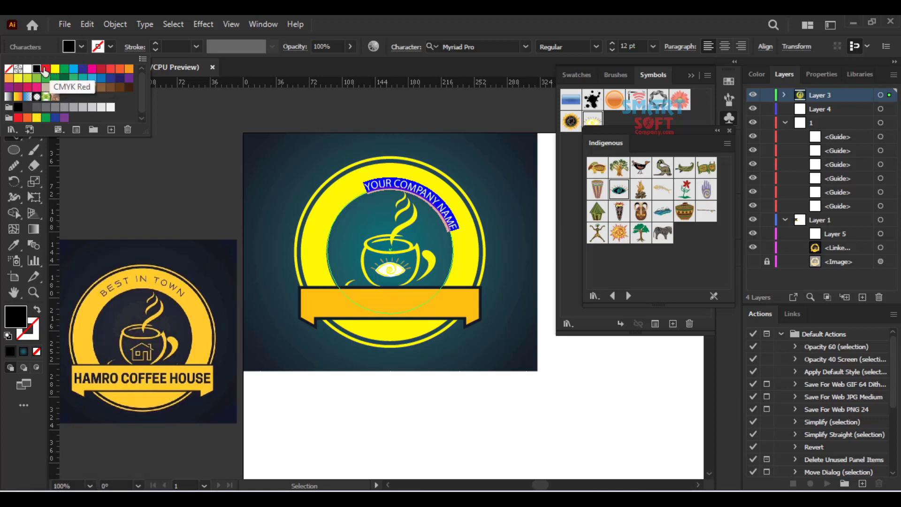
left_click(27, 69)
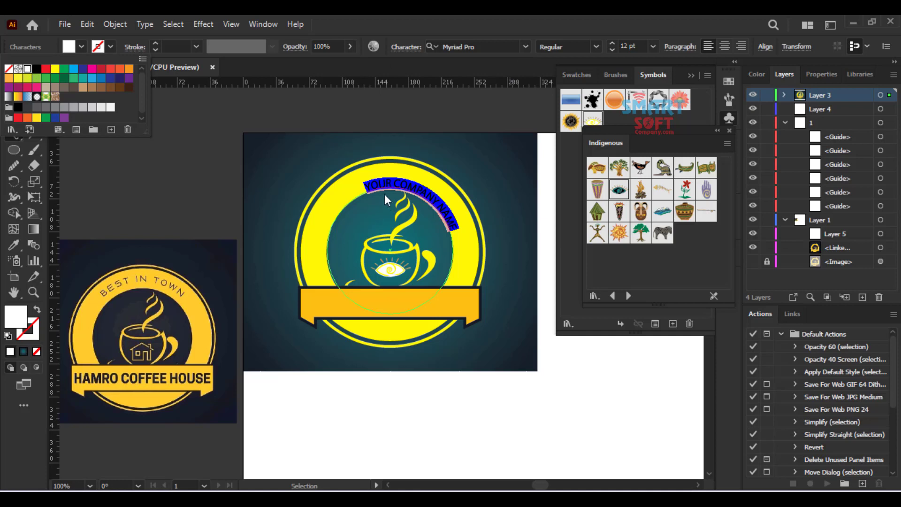
- Enlarge the curved YOUR COMPANY NAME text on the ring to 20 pt and return to the Selection tool
left_click(634, 47)
scroll(636, 47, "up", 4)
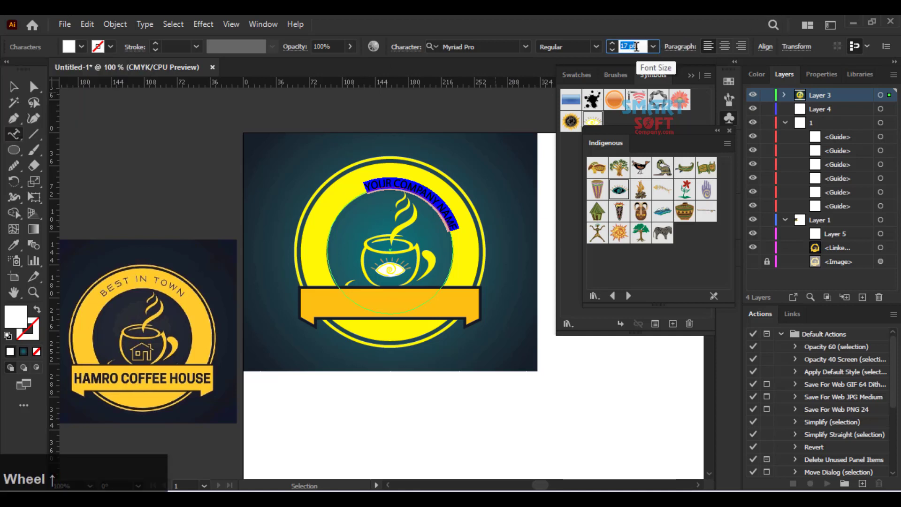
scroll(636, 47, "up", 4)
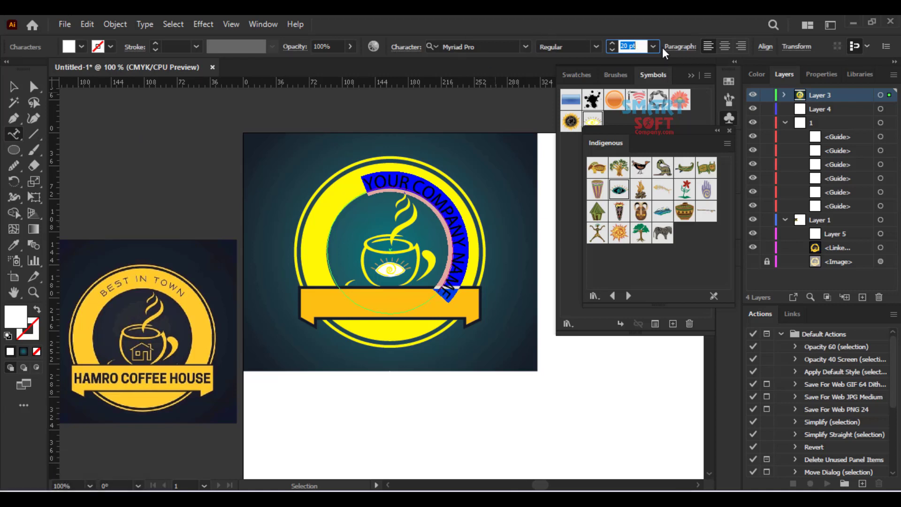
left_click(13, 86)
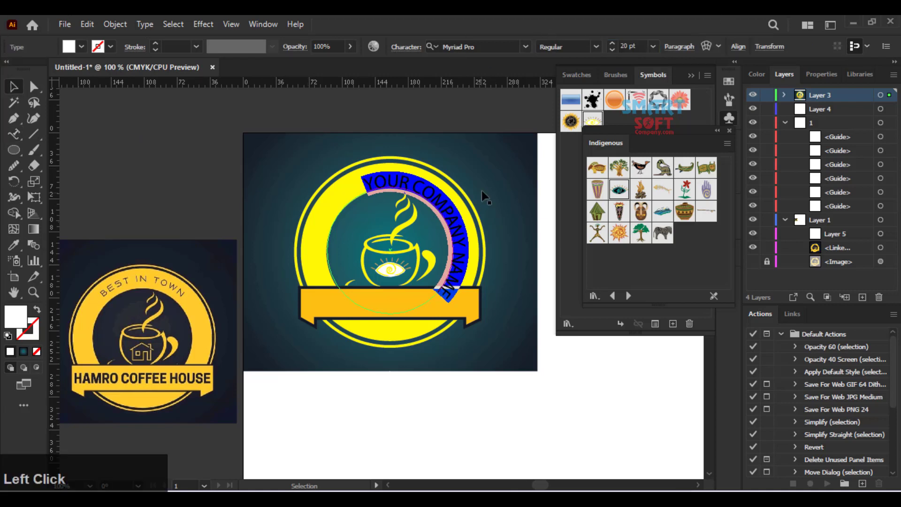
key("space")
left_click_drag(397, 168, 250, 176)
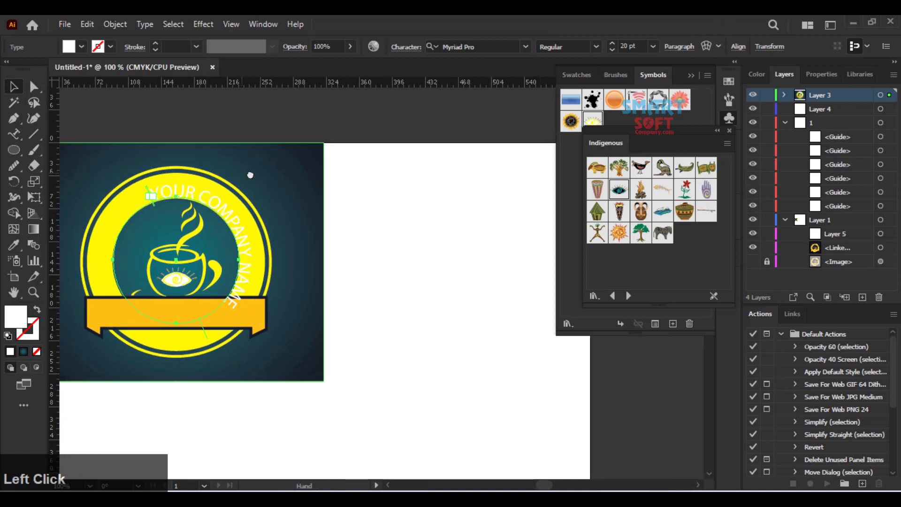
left_click_drag(249, 176, 411, 141)
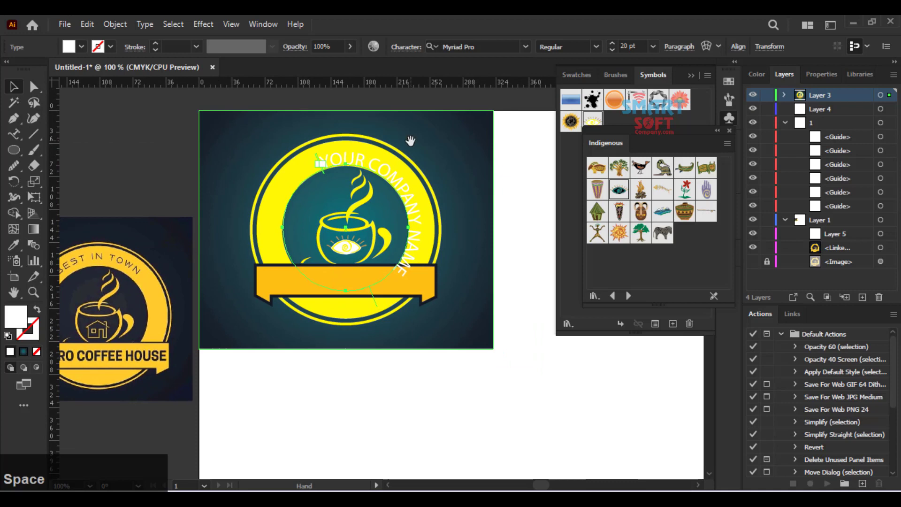
- Select all characters of the curved YOUR COMPANY NAME text and try to recolour them with the Eyedropper
double_click(394, 185)
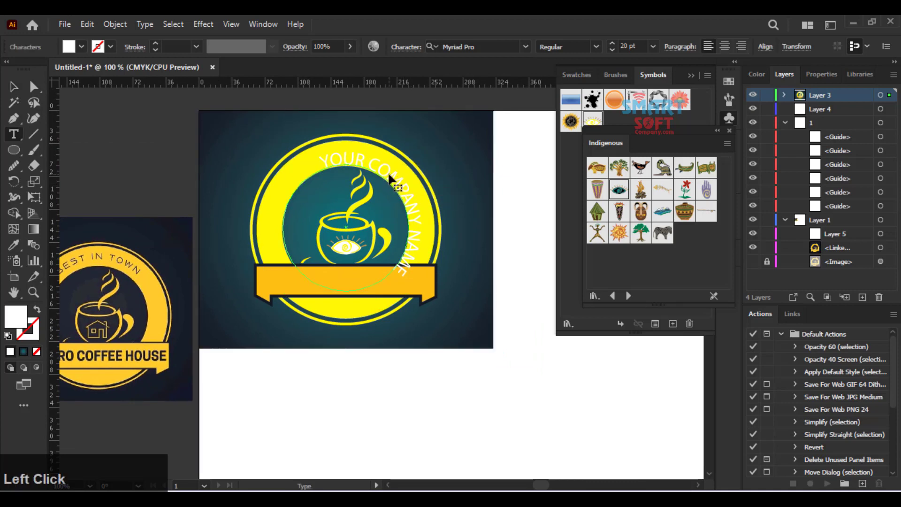
key("ctrl+a")
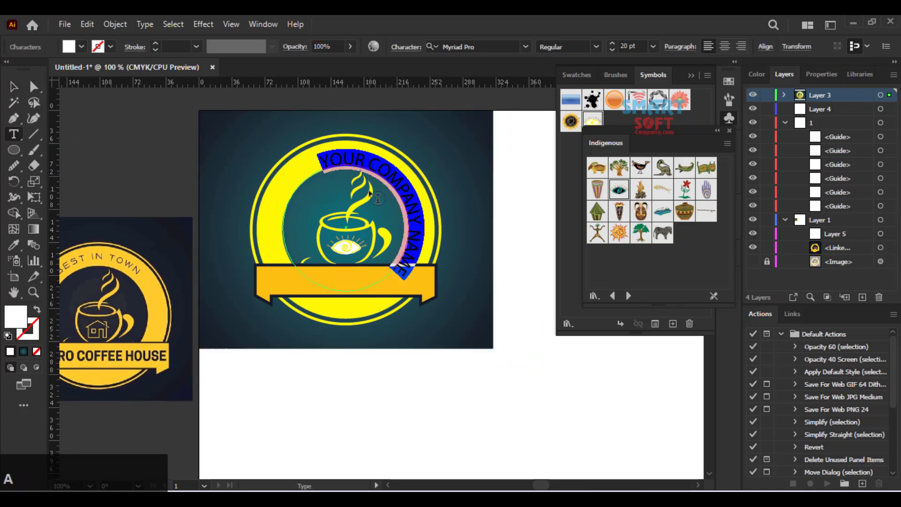
left_click(81, 46)
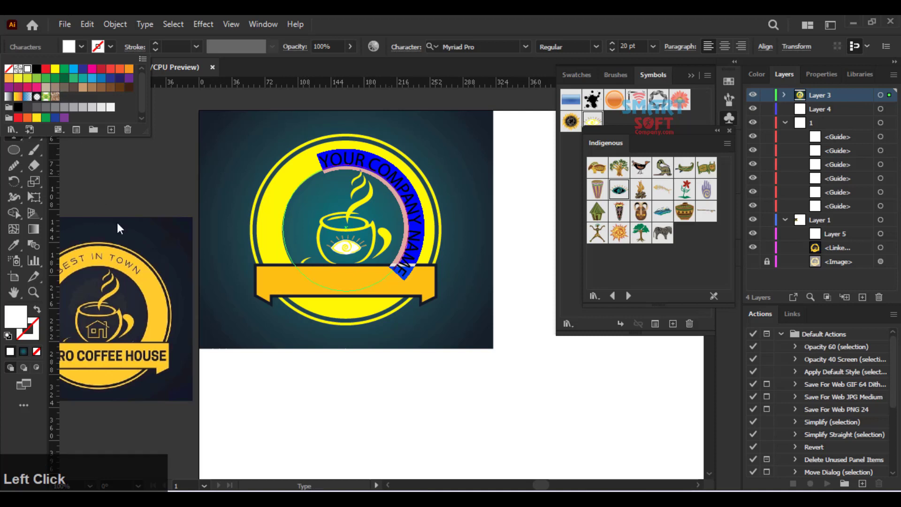
left_click(19, 243)
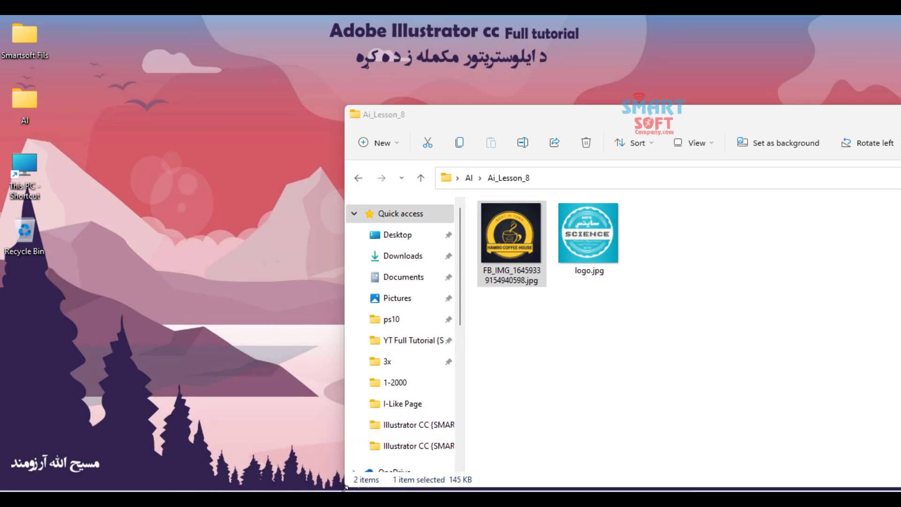
- Relaunch Adobe Illustrator 2022 and accept recovery of the unsaved document
key("super")
left_click(541, 173)
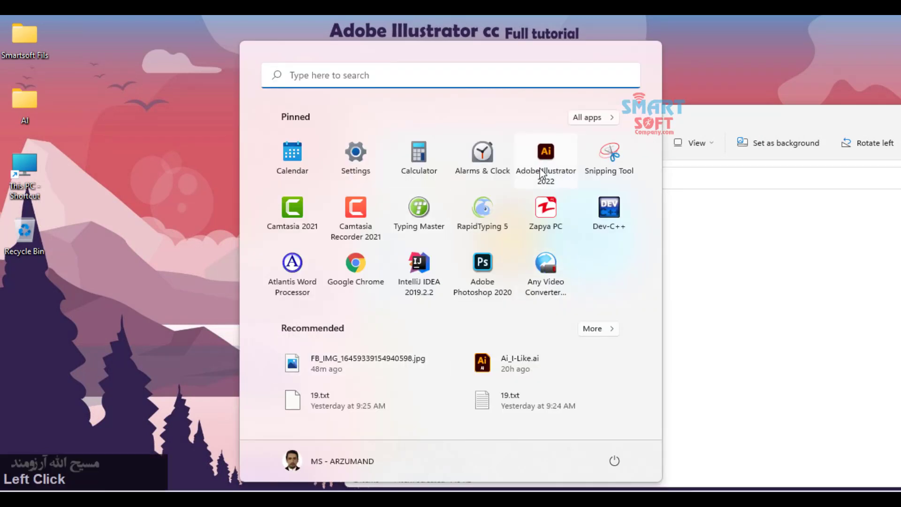
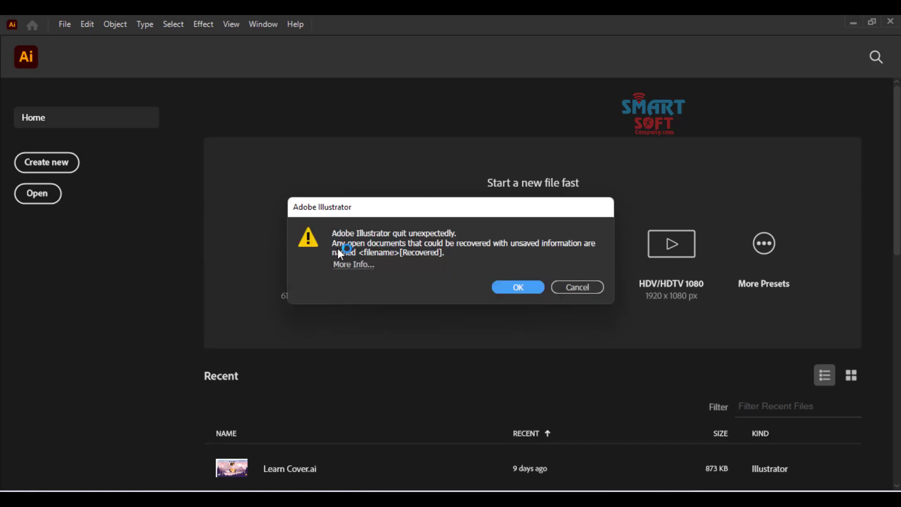
left_click(490, 286)
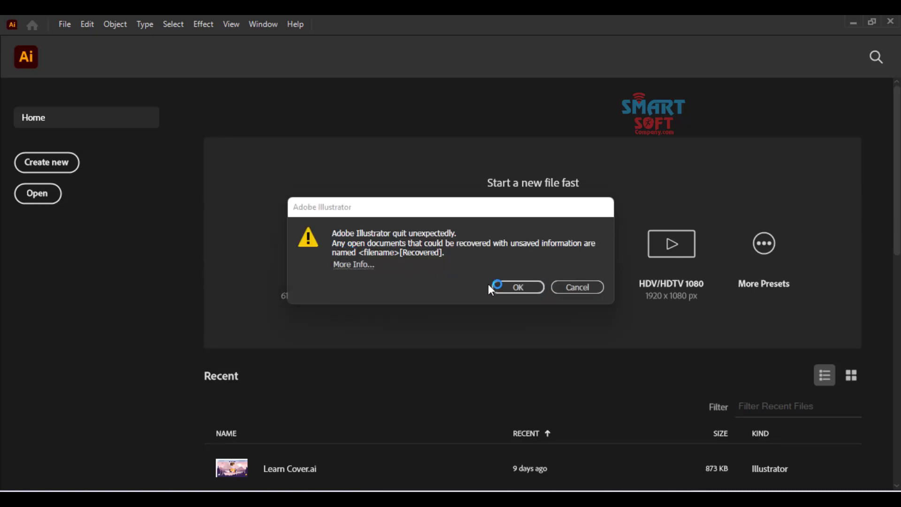
left_click(495, 286)
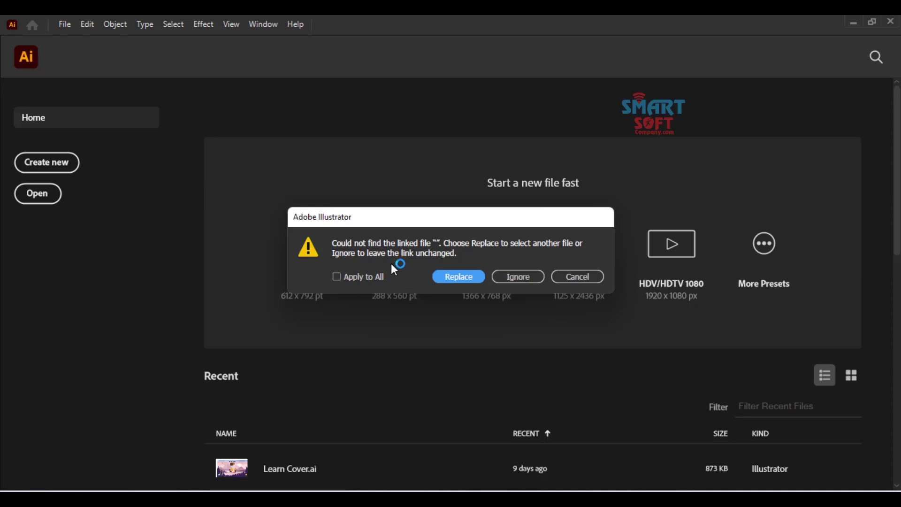
- Finish opening the recovered document, agreeing to update the links and ignoring the missing linked file
left_click(505, 277)
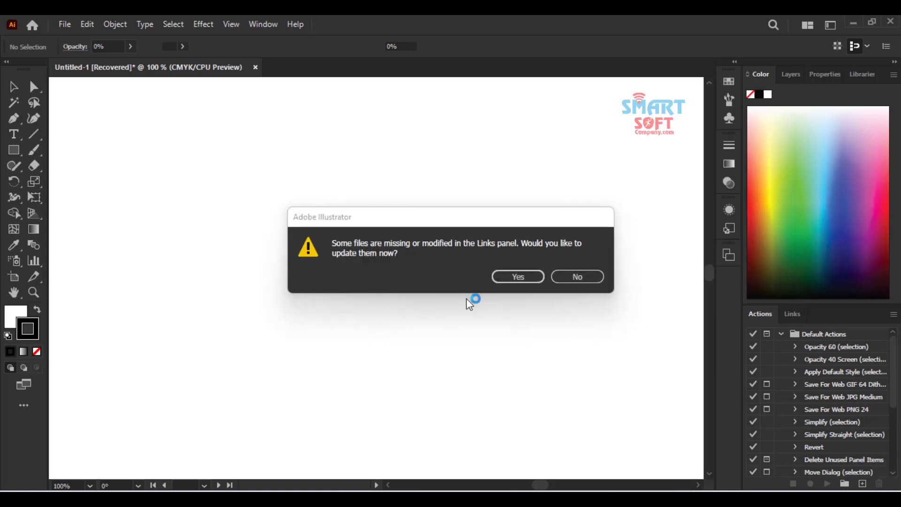
left_click(526, 275)
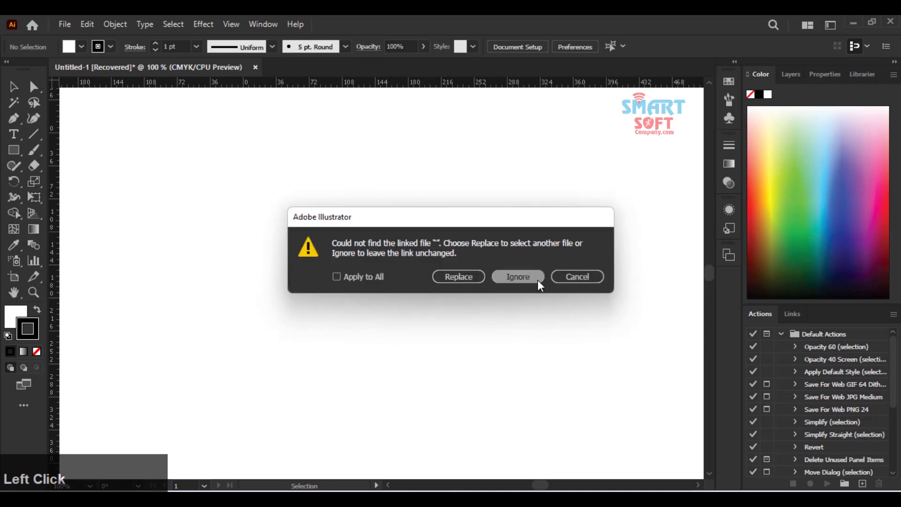
left_click(538, 281)
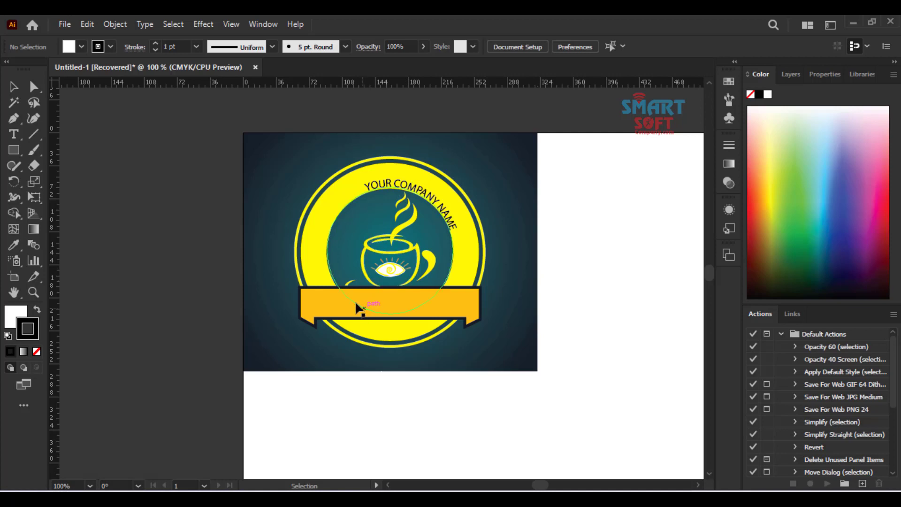
- Examine the linked image placeholder beside the artboard in the recovered document
left_click_drag(422, 297, 479, 201)
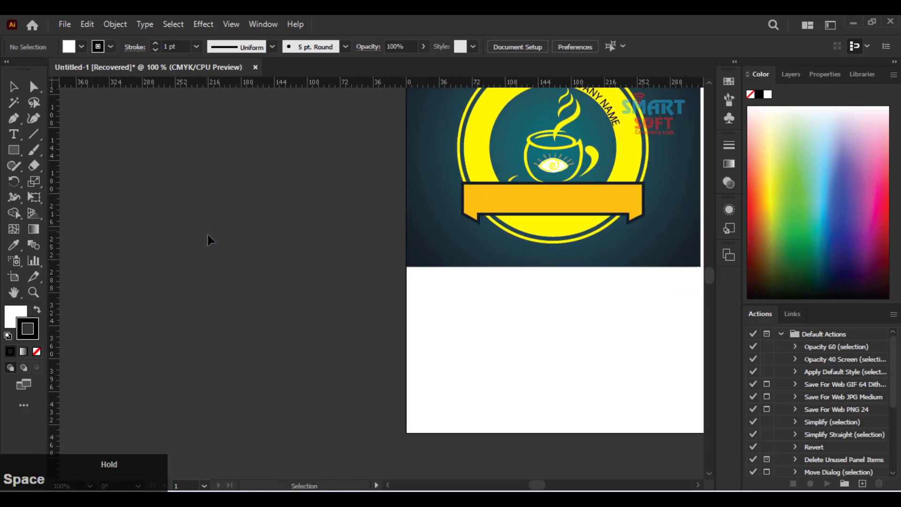
left_click(248, 209)
scroll(290, 230, "up", 1)
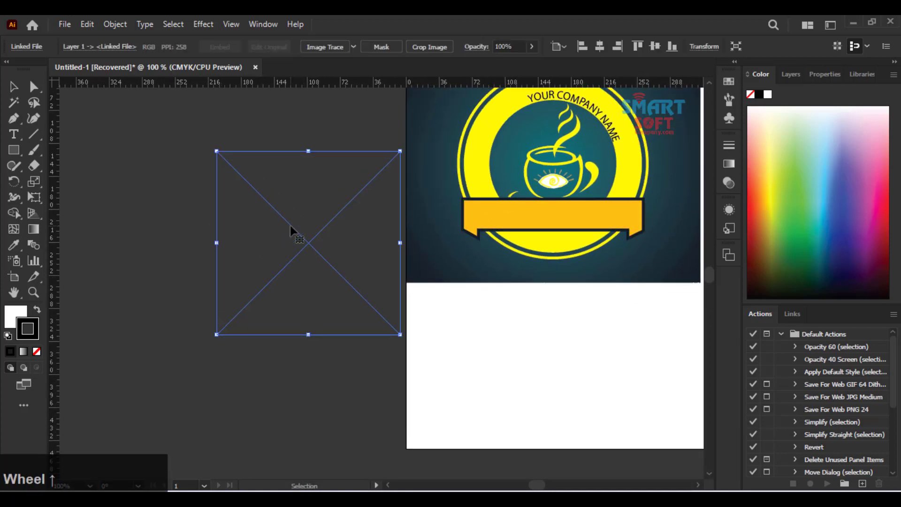
scroll(290, 230, "up", 1)
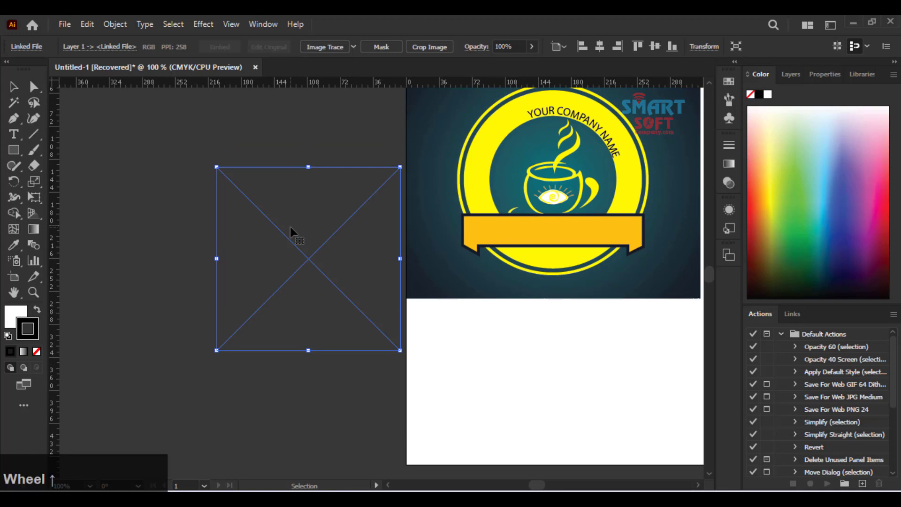
scroll(290, 227, "up", 2)
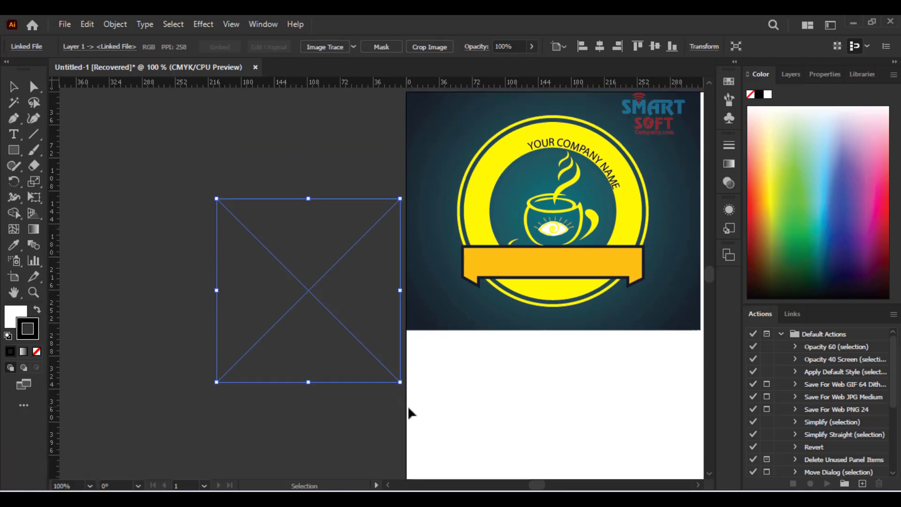
left_click(459, 486)
- Select the curved YOUR COMPANY NAME text and sample the artboard background's dark teal gradient as its fill with the Eyedropper
left_click(558, 148)
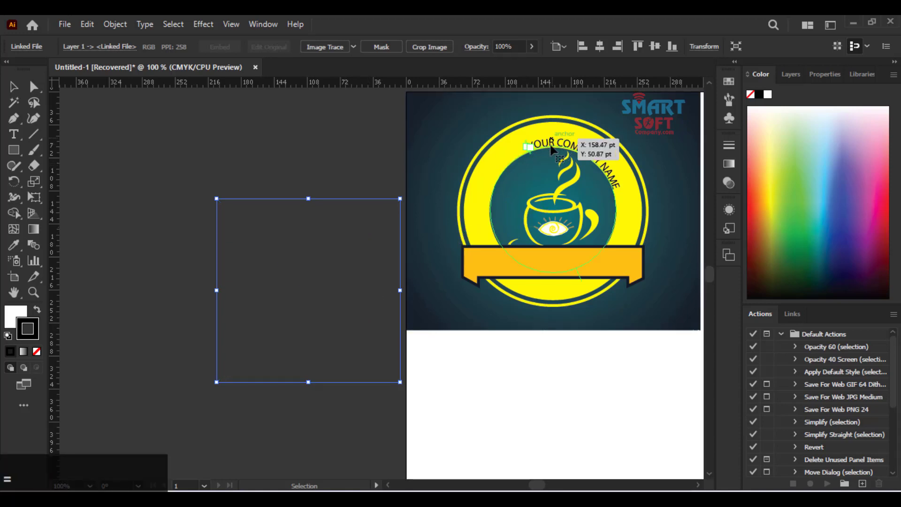
key("ctrl+equal")
left_click(596, 249)
key("ctrl+equal")
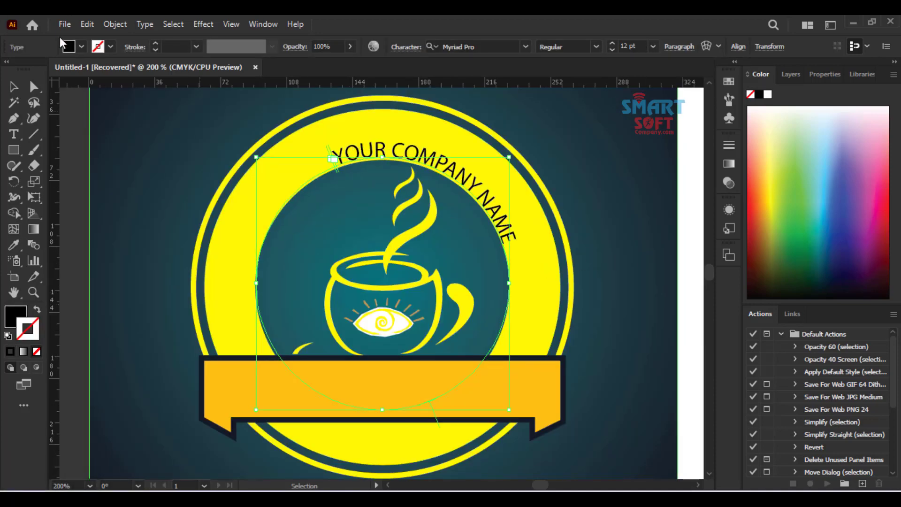
left_click(82, 45)
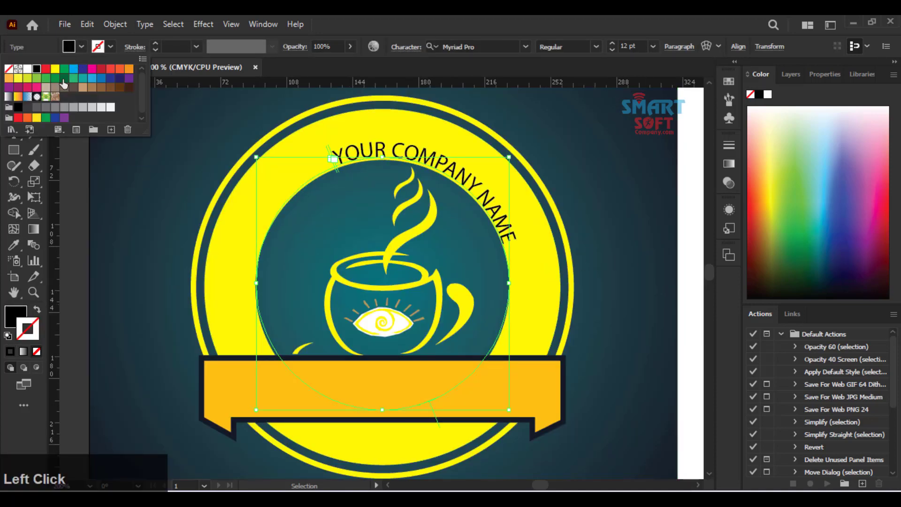
left_click(12, 247)
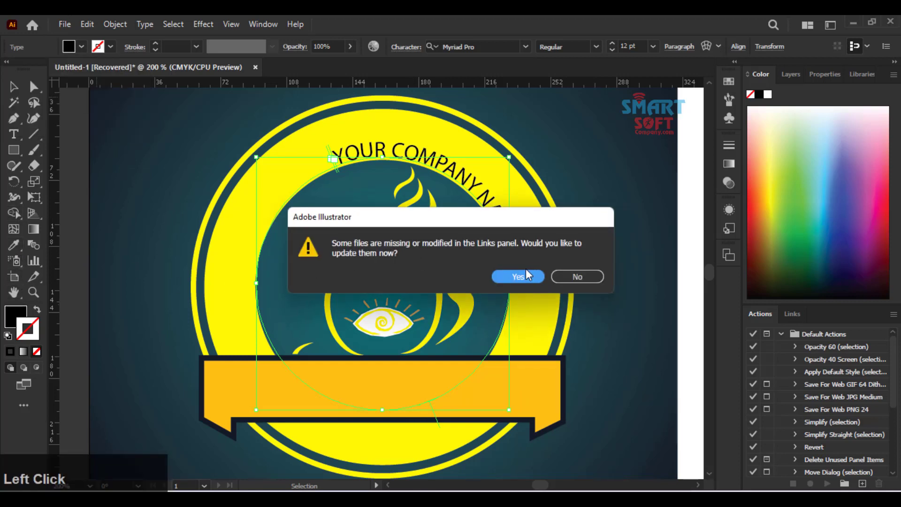
left_click(530, 275)
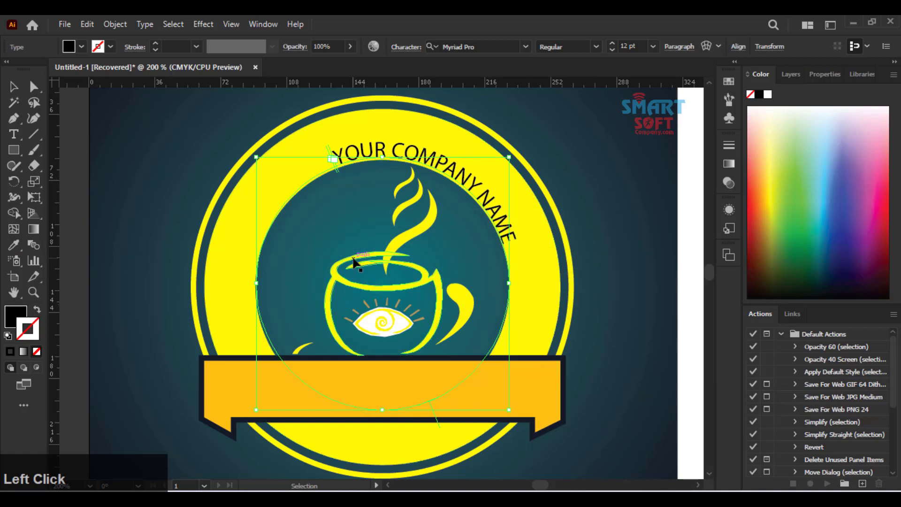
left_click(23, 251)
left_click(162, 170)
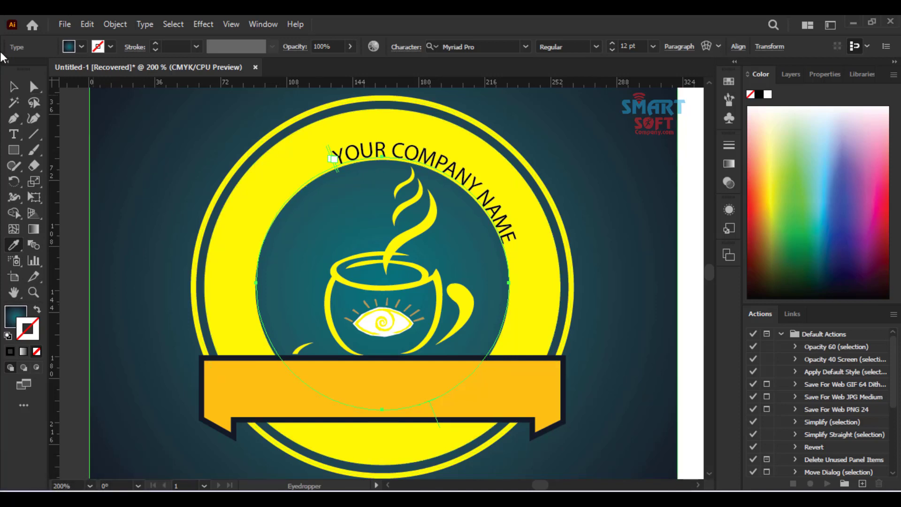
- Select all characters of the curved company name text and give them a solid teal fill
left_click(14, 86)
double_click(359, 150)
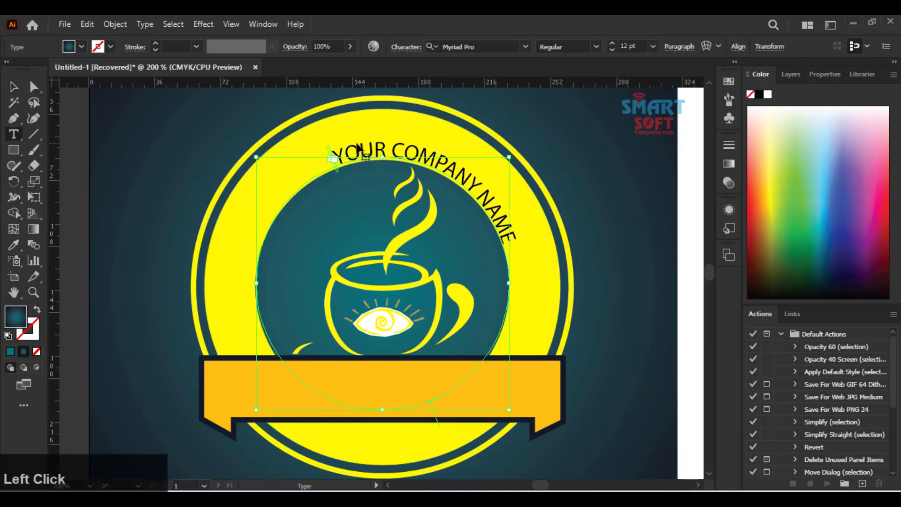
key("ctrl+a")
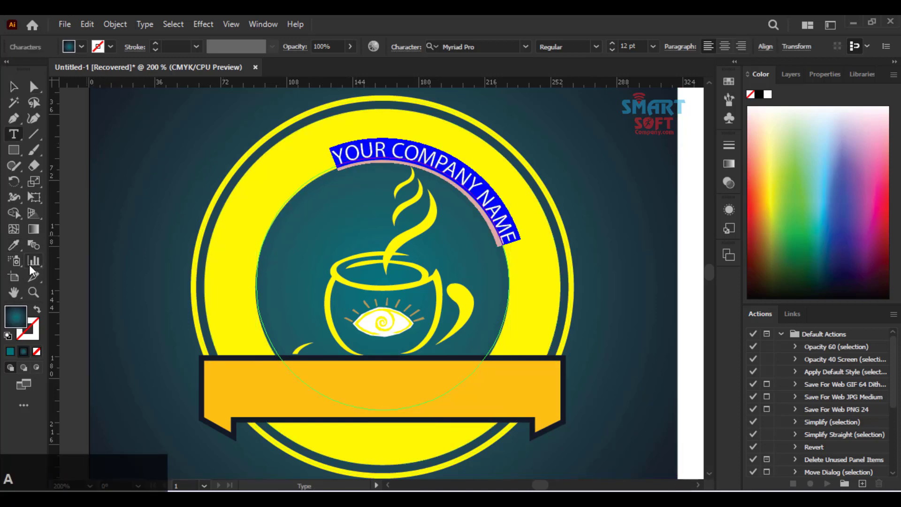
left_click(15, 349)
left_click(13, 244)
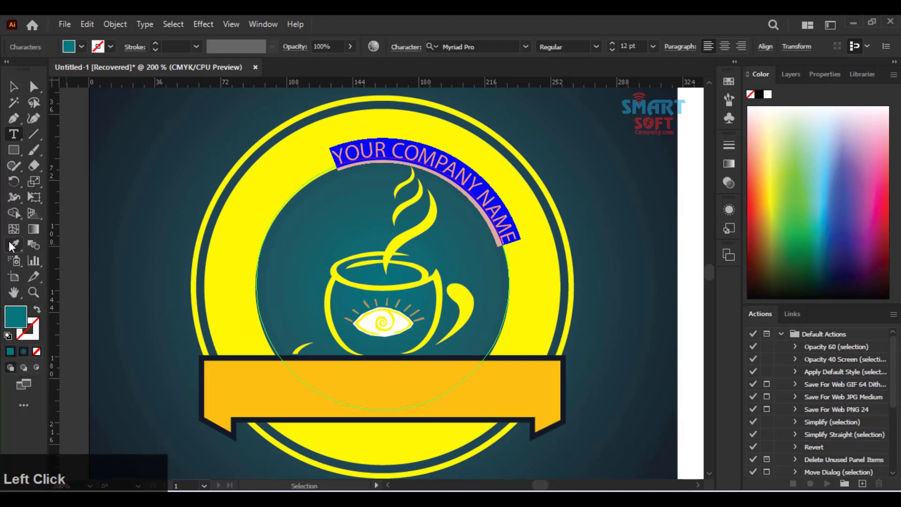
left_click_drag(216, 250, 326, 297)
key("ctrl+z")
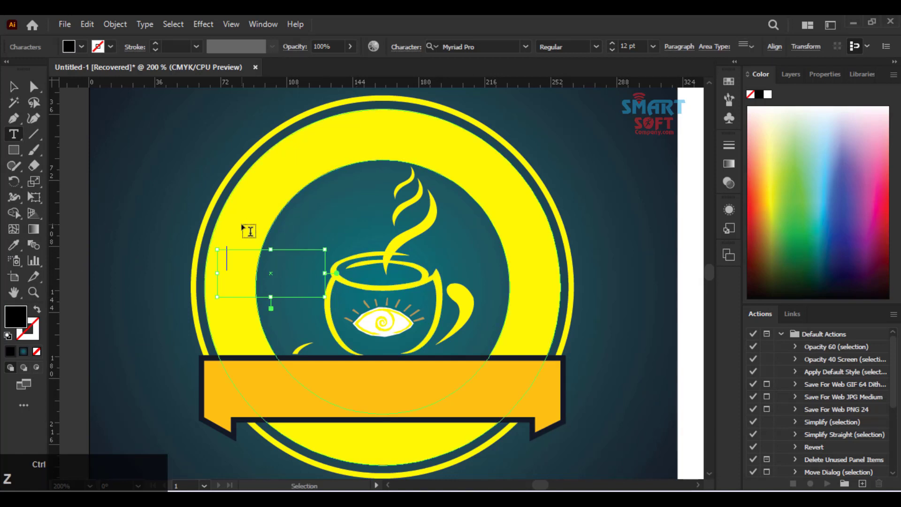
key("ctrl+z")
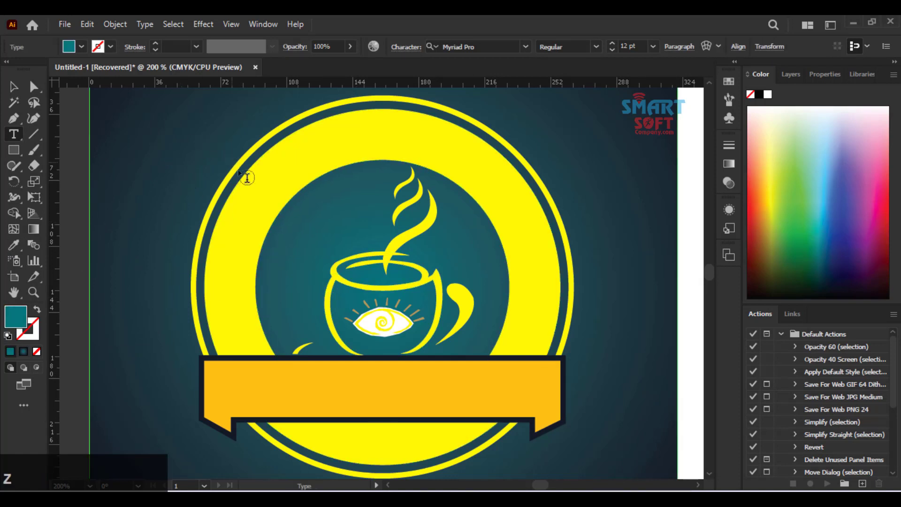
key("ctrl+z")
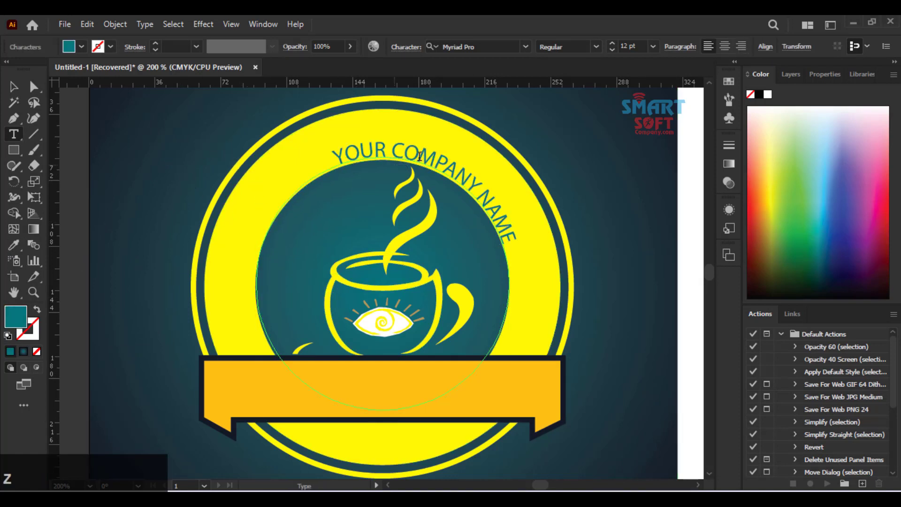
- Select all characters of the curved YOUR COMPANY NAME text and set the font size to 18 pt
left_click(633, 46)
scroll(641, 60, "up", 3)
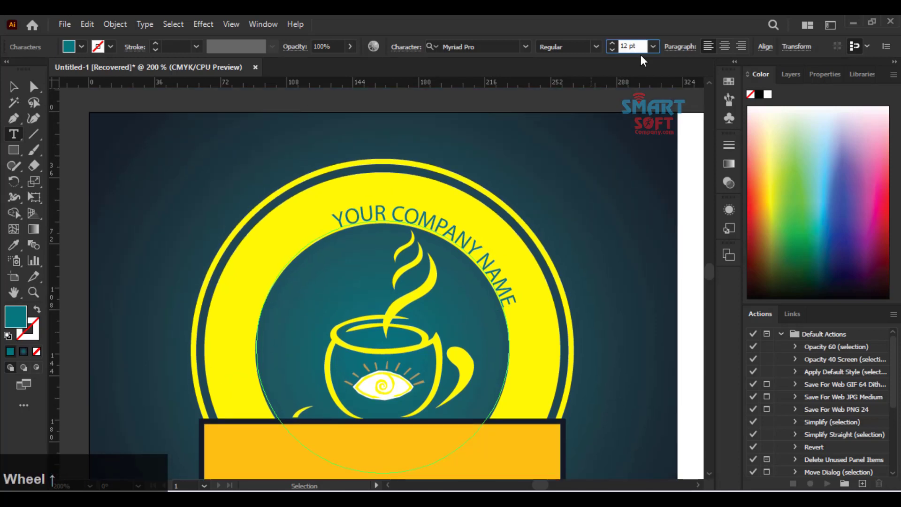
scroll(633, 43, "up", 1)
scroll(633, 41, "up", 2)
double_click(429, 226)
key("ctrl+a")
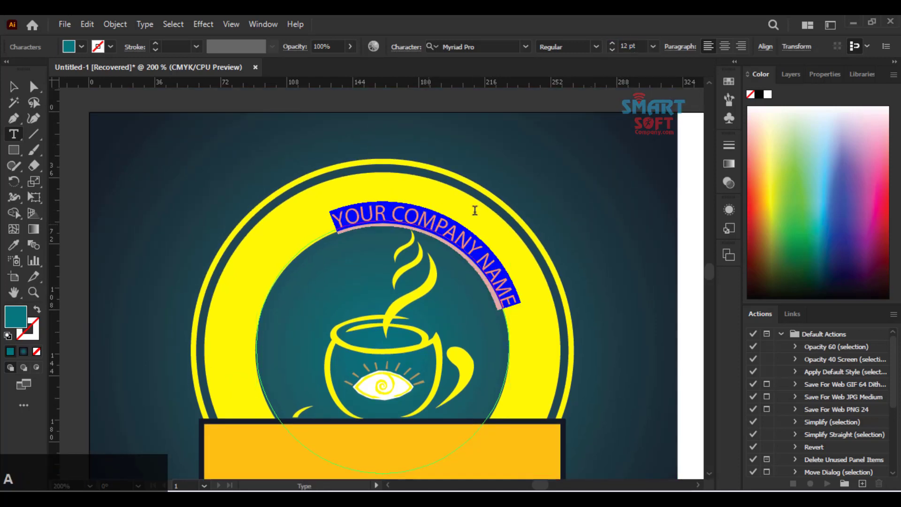
left_click(633, 46)
scroll(635, 46, "up", 6)
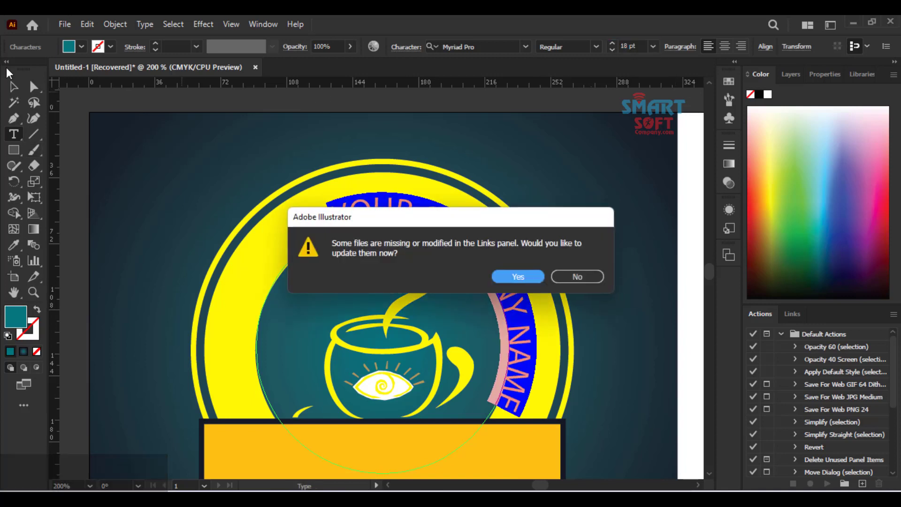
- Dismiss the missing links alert and try to slide the start of the curved YOUR COMPANY NAME text along its circle
left_click(568, 276)
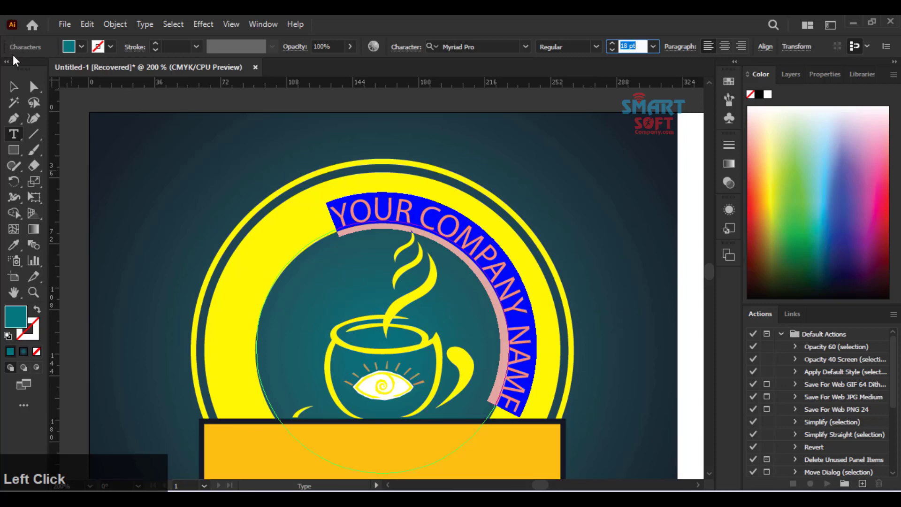
left_click(13, 86)
scroll(370, 283, "down", 3)
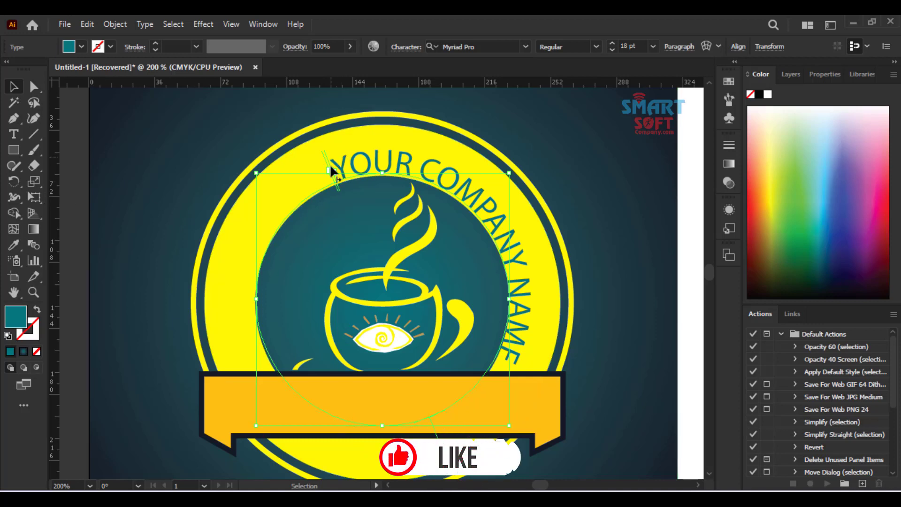
left_click_drag(331, 170, 266, 232)
key("t")
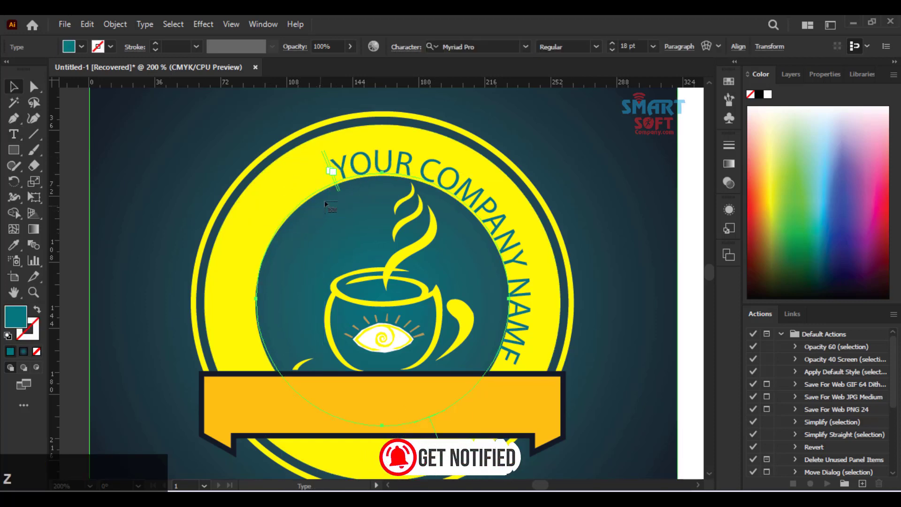
key("v")
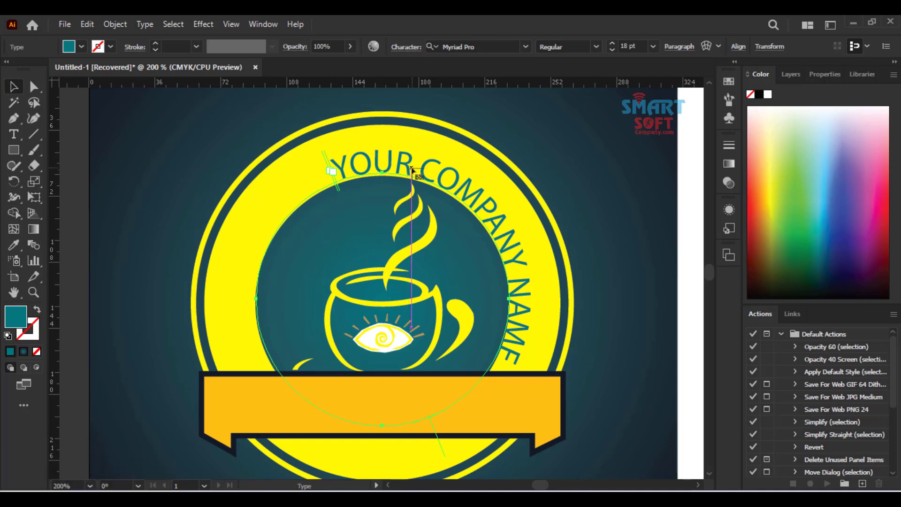
left_click(413, 173)
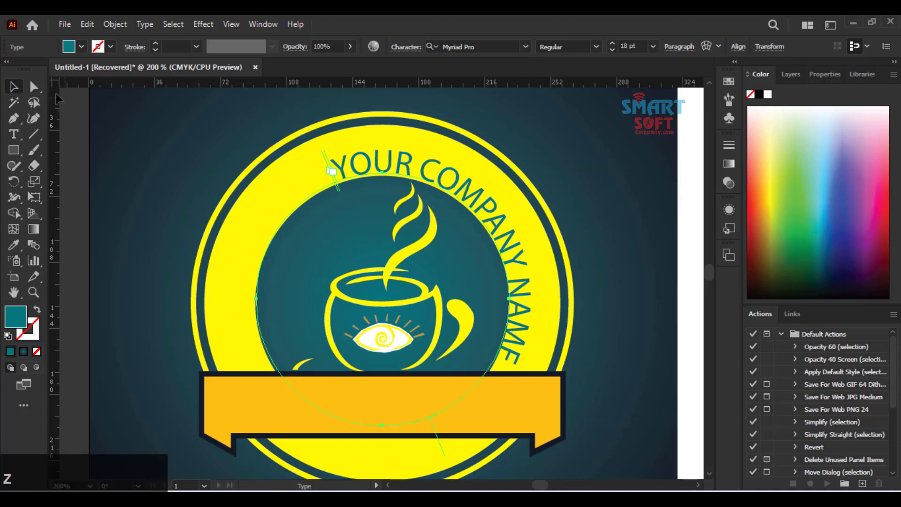
- Using Direct Selection, slide the curved text's end bracket toward the ribbon and its start bracket to the ring's upper left, arching the name over the cup
left_click(34, 87)
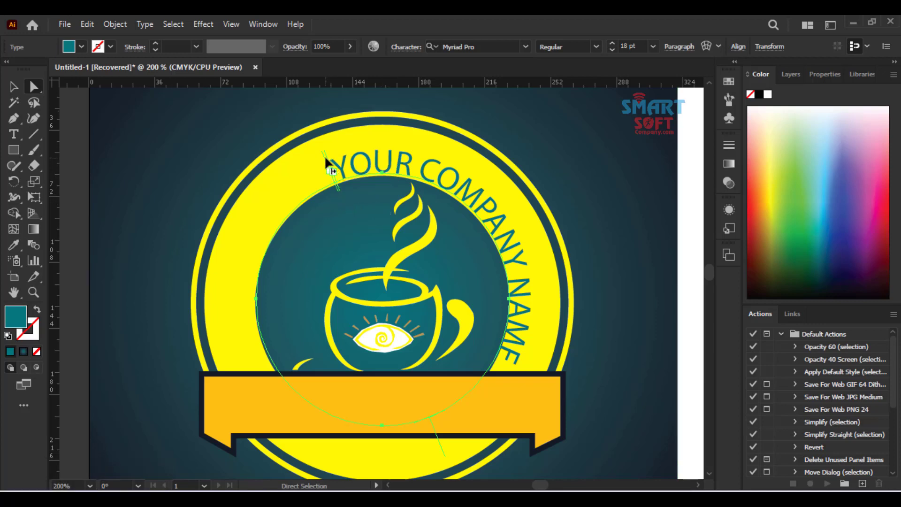
left_click_drag(322, 152, 531, 419)
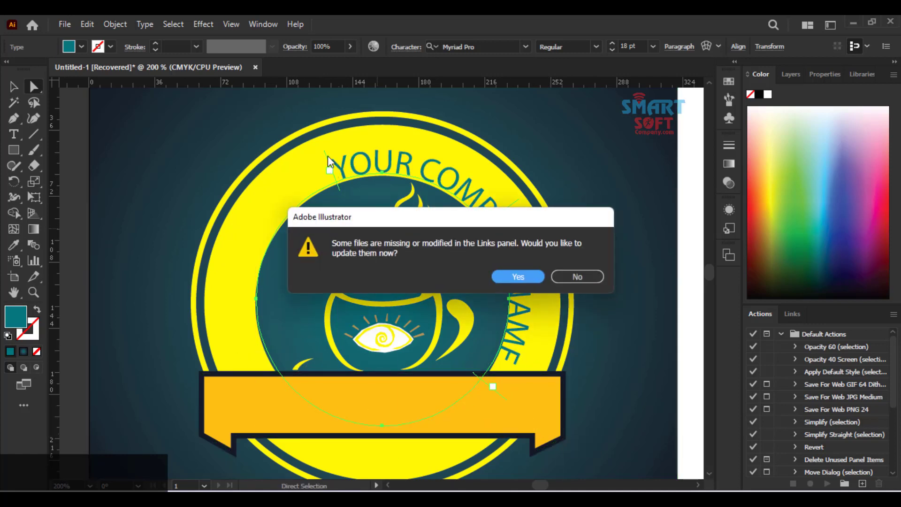
left_click(582, 276)
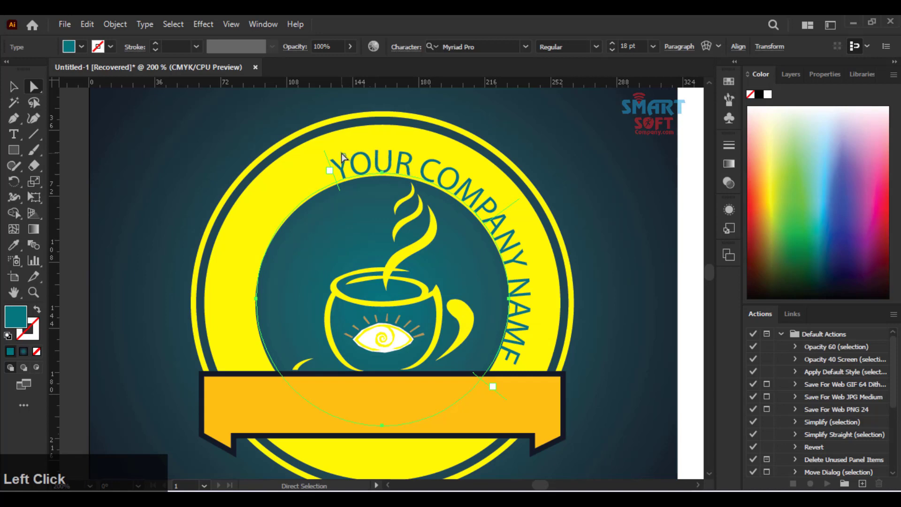
left_click_drag(330, 161, 302, 185)
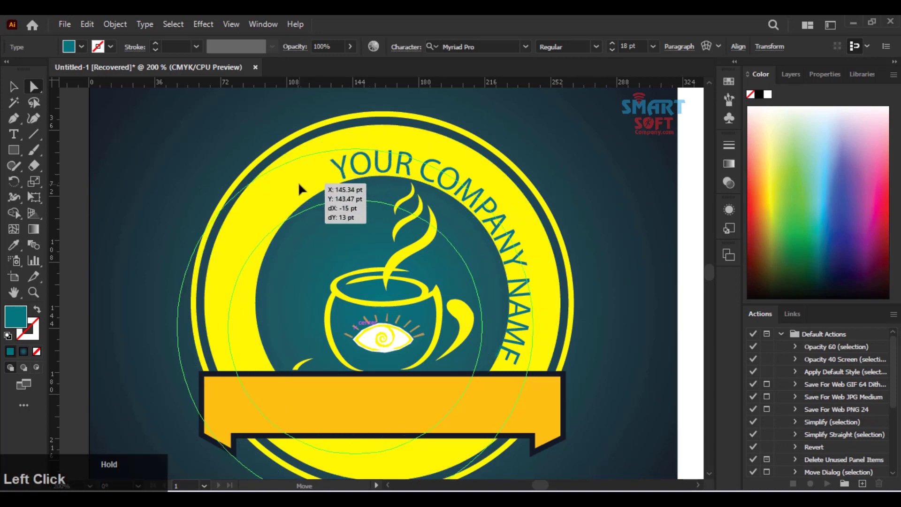
key("ctrl+z")
left_click(340, 171)
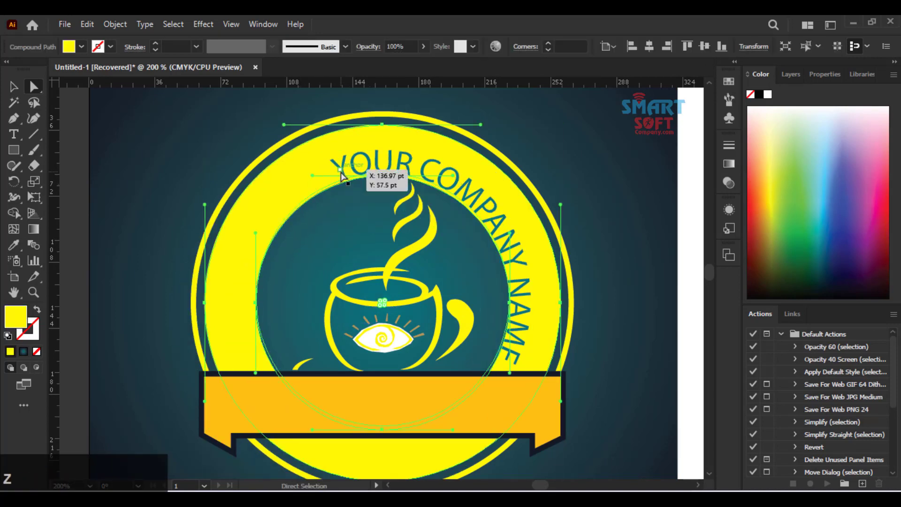
left_click_drag(338, 170, 267, 249)
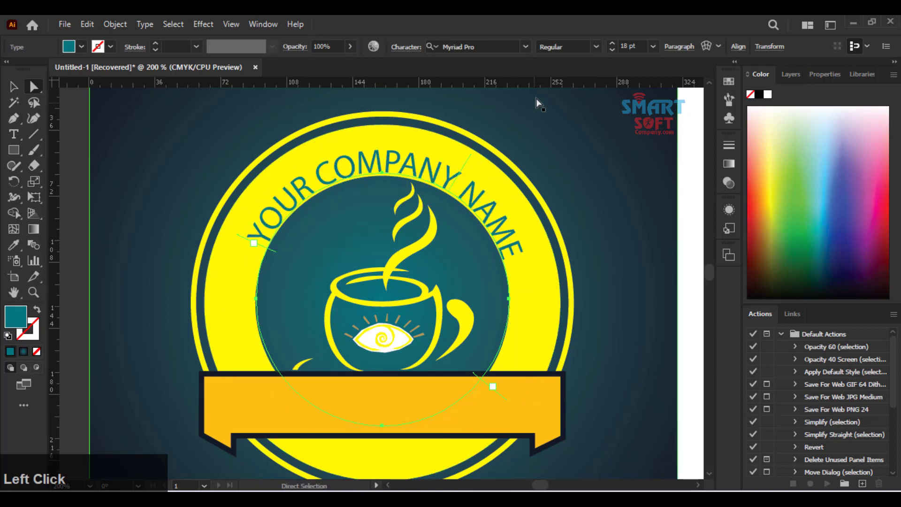
- Set the curved YOUR COMPANY NAME text's font size to 22 pt
left_click(630, 46)
scroll(632, 47, "up", 3)
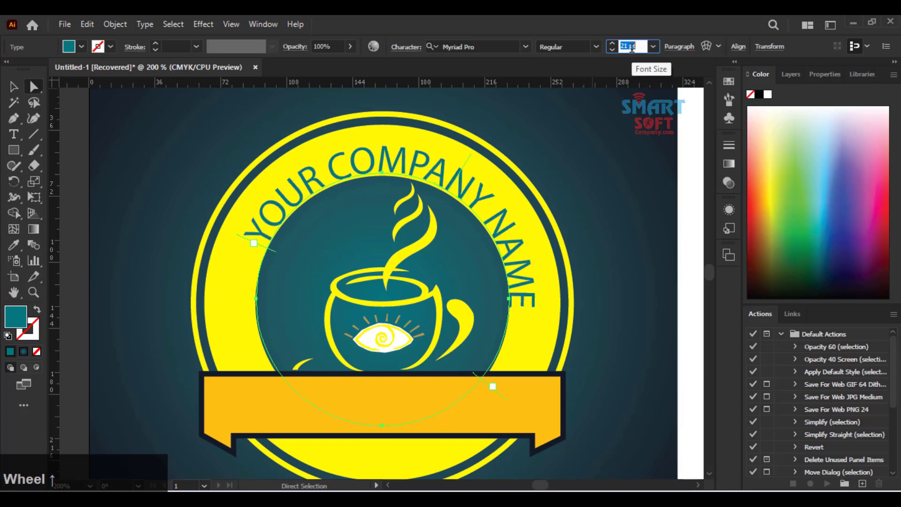
scroll(631, 47, "up", 1)
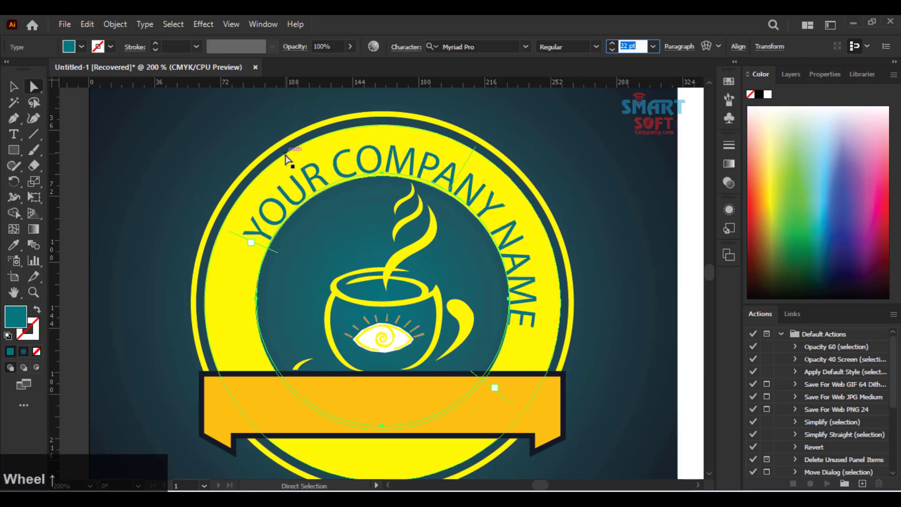
- Try nudging the curved company name text upward on the ring and return it to its former position
left_click(318, 173)
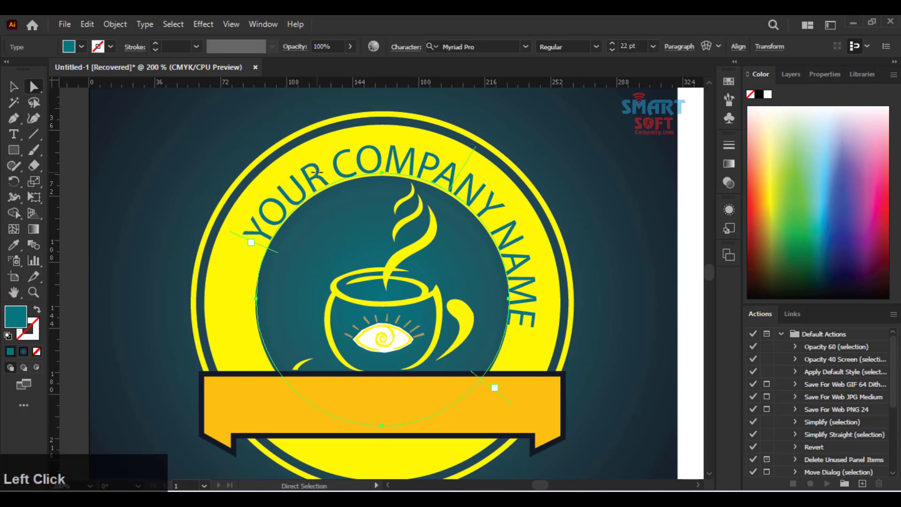
key("Up")
key("Up")
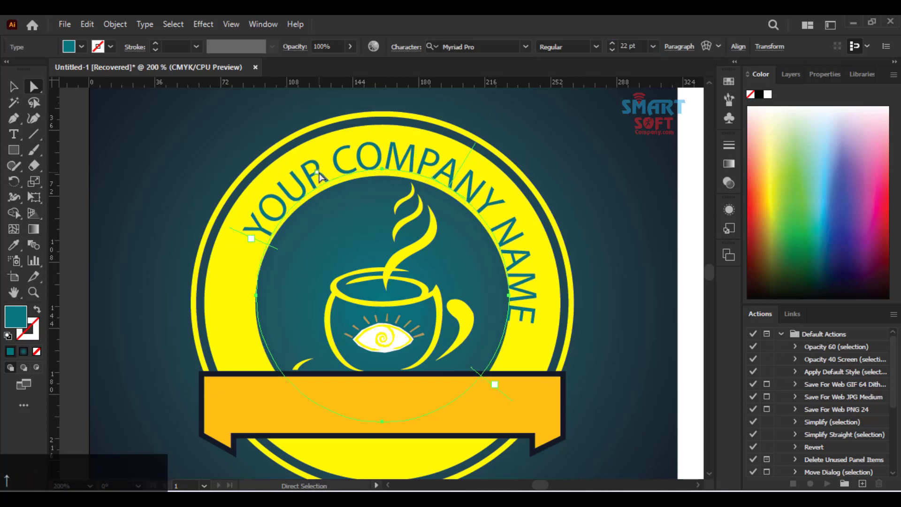
key("Down")
key("Down")
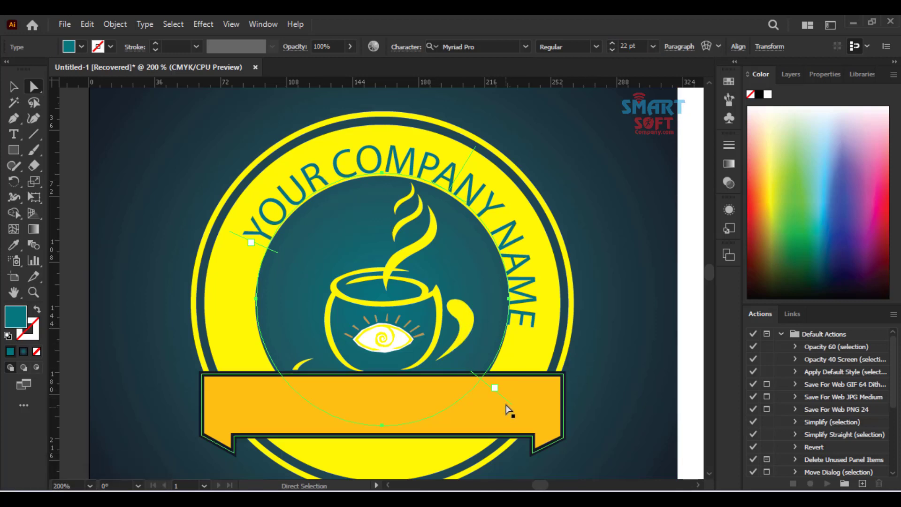
- Slide the curved text's end bracket up the ring's right side and its start bracket down the left side to centre the name over the cup
left_click_drag(505, 397, 528, 343)
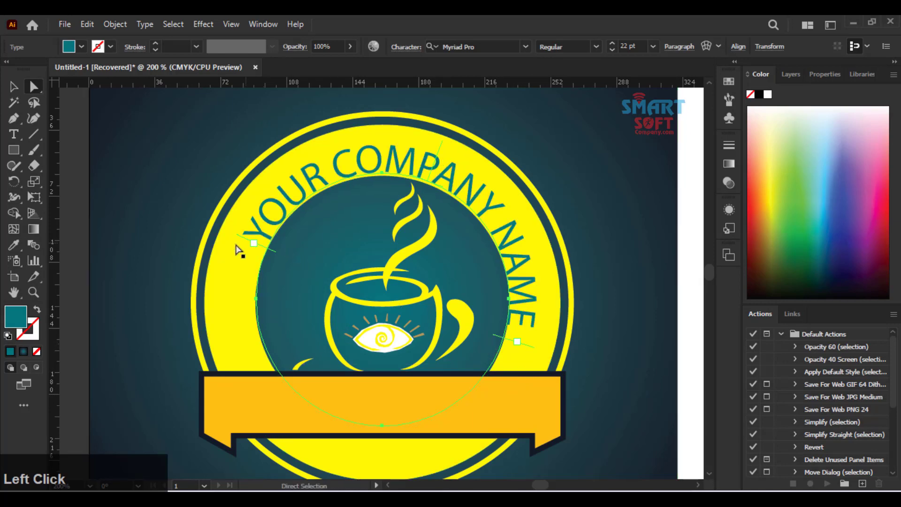
left_click_drag(235, 233, 244, 286)
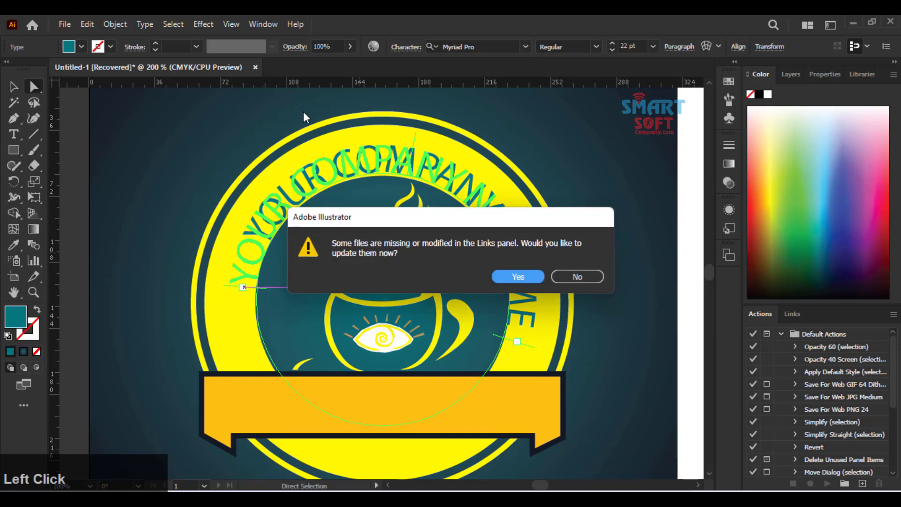
left_click(592, 277)
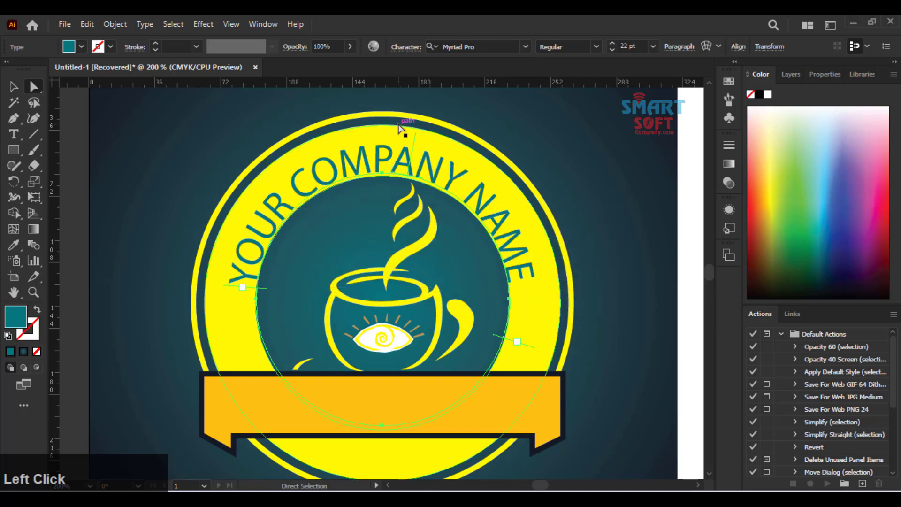
left_click_drag(369, 85, 388, 288)
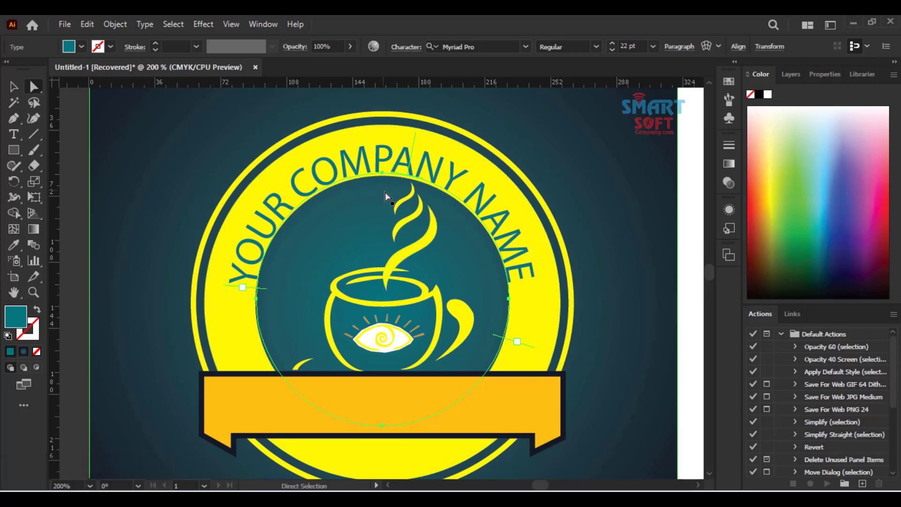
scroll(385, 192, "up", 1)
left_click(369, 177)
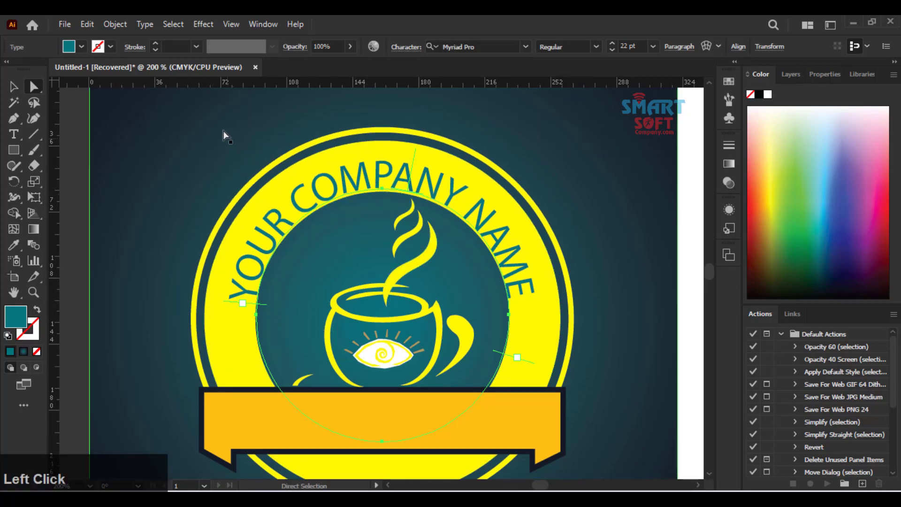
- Scale the curved company name text and its circular path outward from the centre to about 22.96 pt, fitting it within the yellow ring
left_click(13, 87)
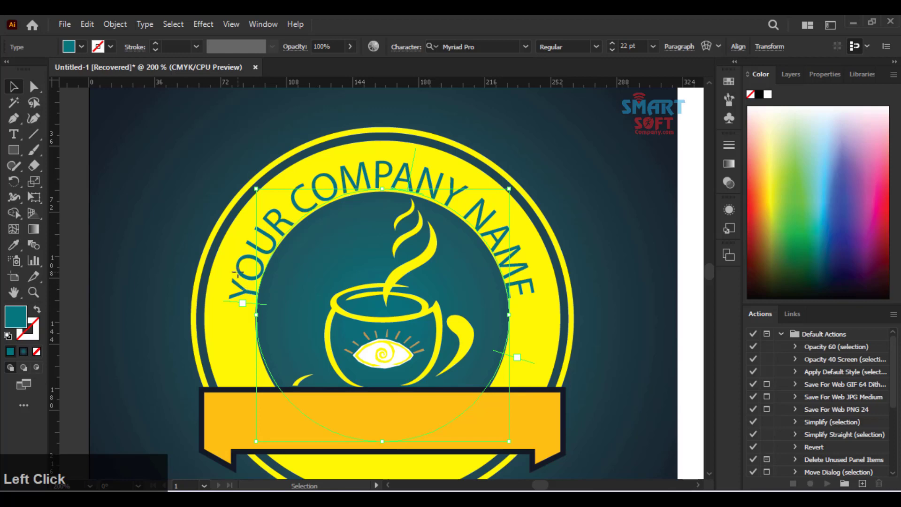
left_click_drag(234, 215, 245, 172)
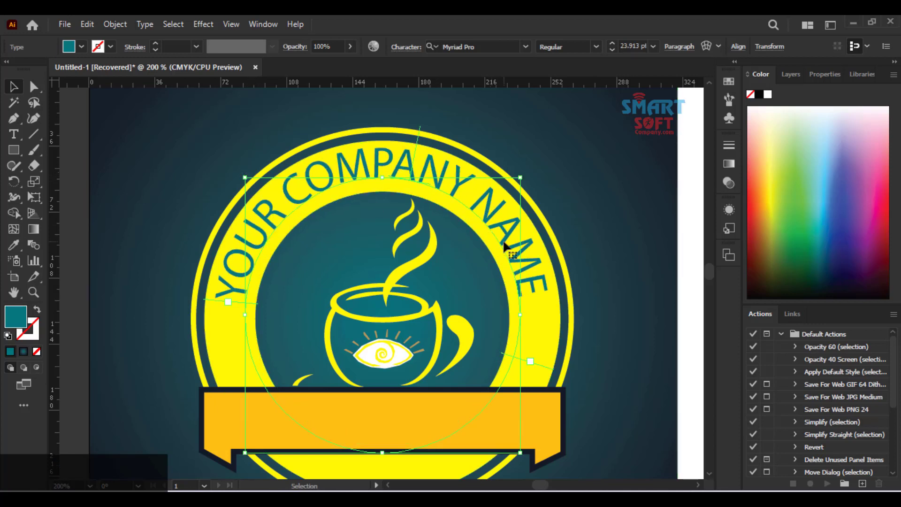
mouse_move(524, 175)
left_mouse_down()
mouse_move(539, 175)
mouse_move(514, 183)
left_mouse_up()
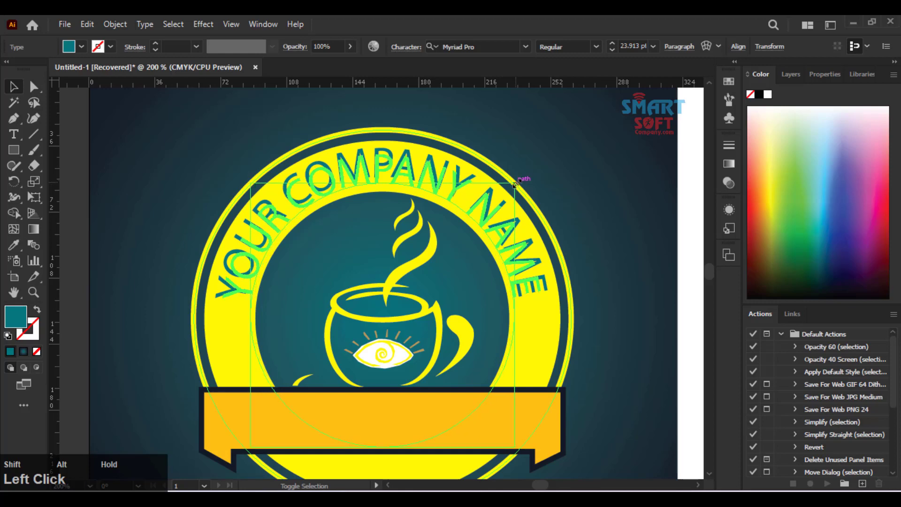
left_click(577, 276)
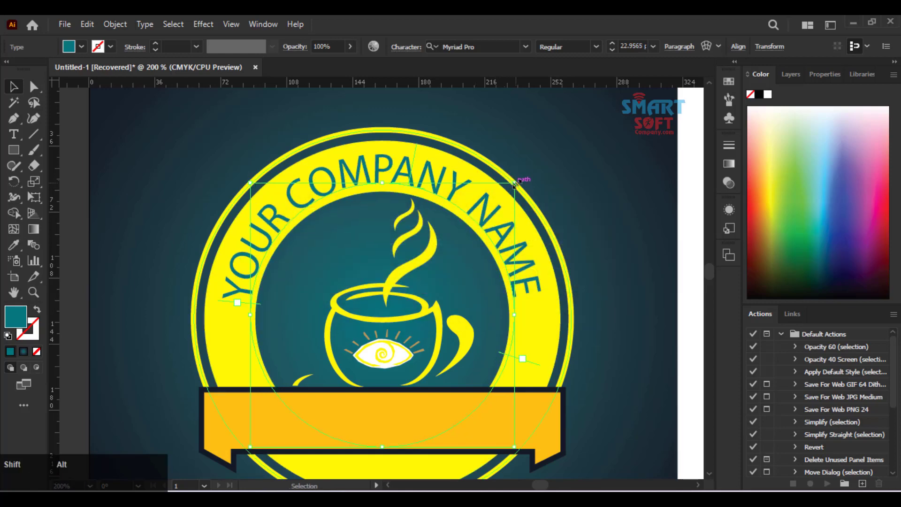
left_click_drag(512, 183, 515, 184)
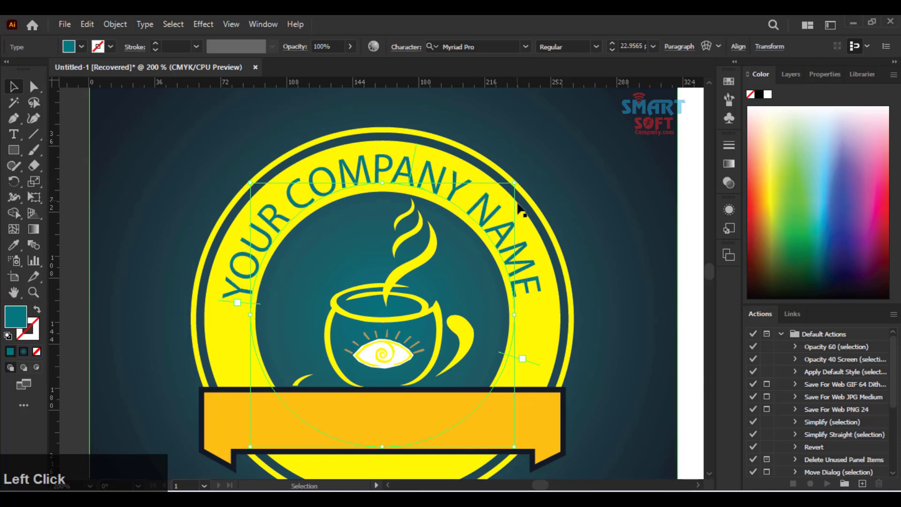
- Deselect the curved text and add a separate point text reading LOGO on the background below the ribbon banner
scroll(519, 203, "down", 1)
scroll(519, 203, "down", 2)
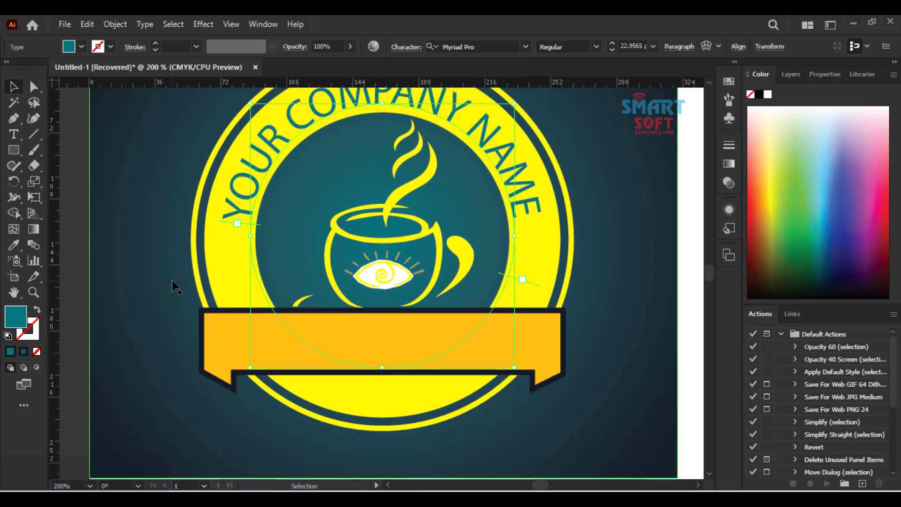
left_click(145, 286)
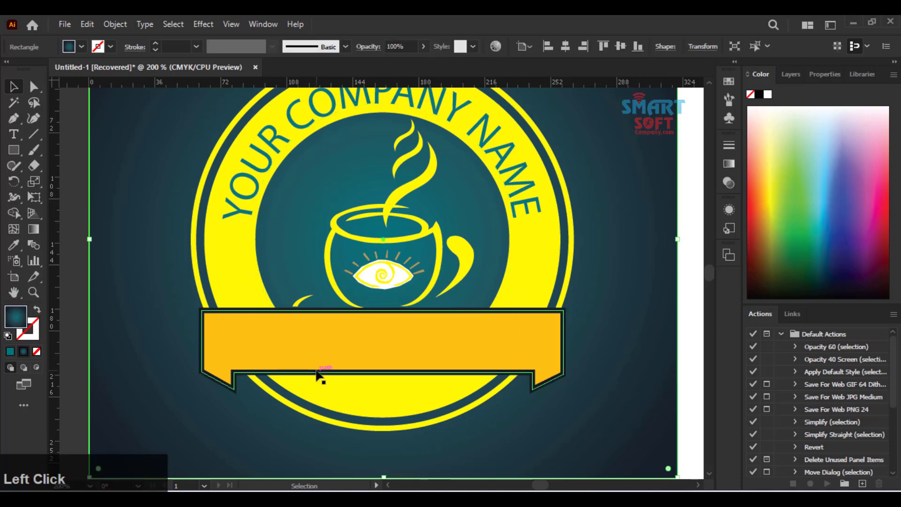
key("t")
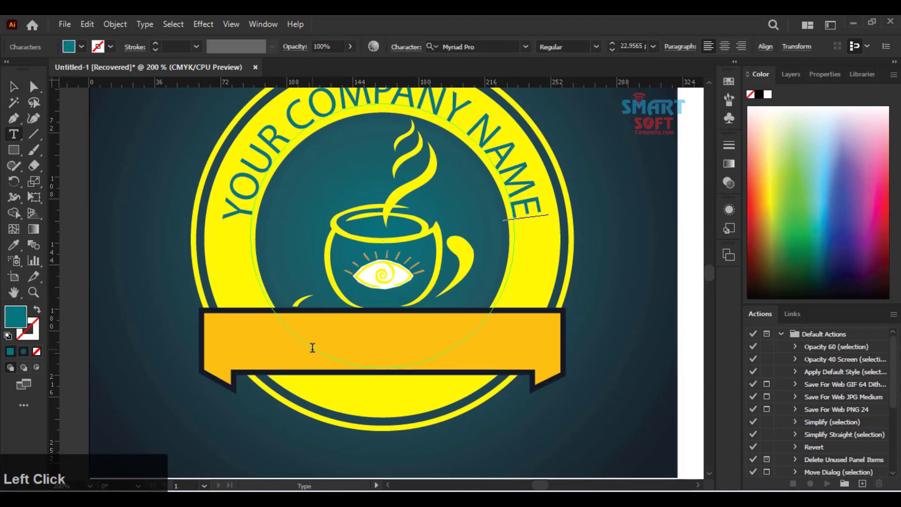
left_click(177, 428)
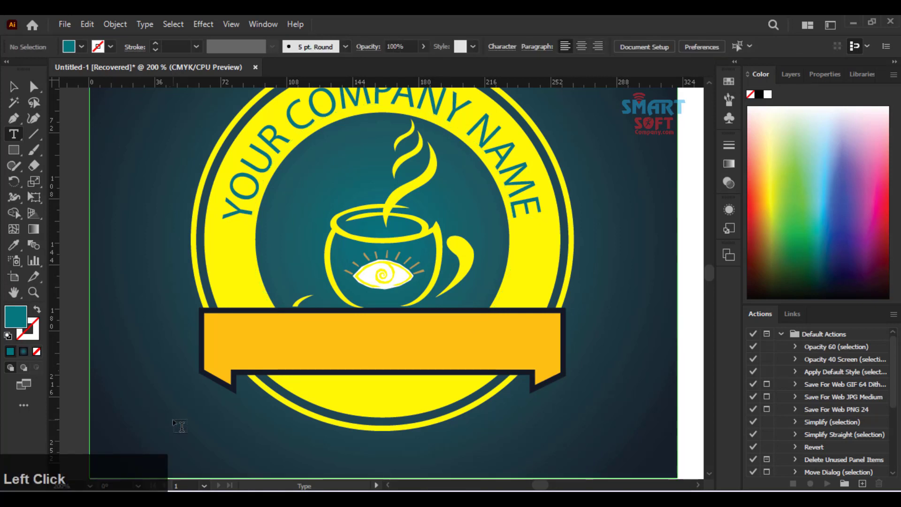
scroll(181, 428, "down", 2)
left_click(199, 393)
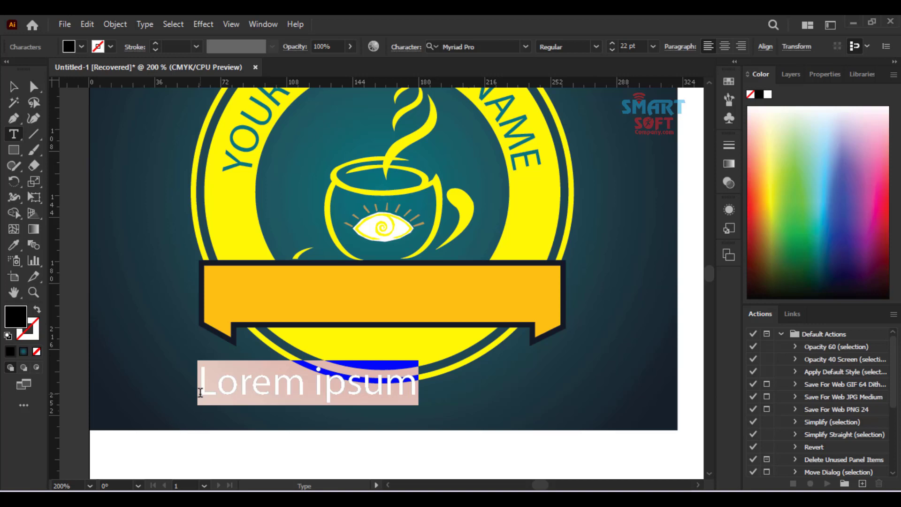
scroll(200, 393, "up", 2)
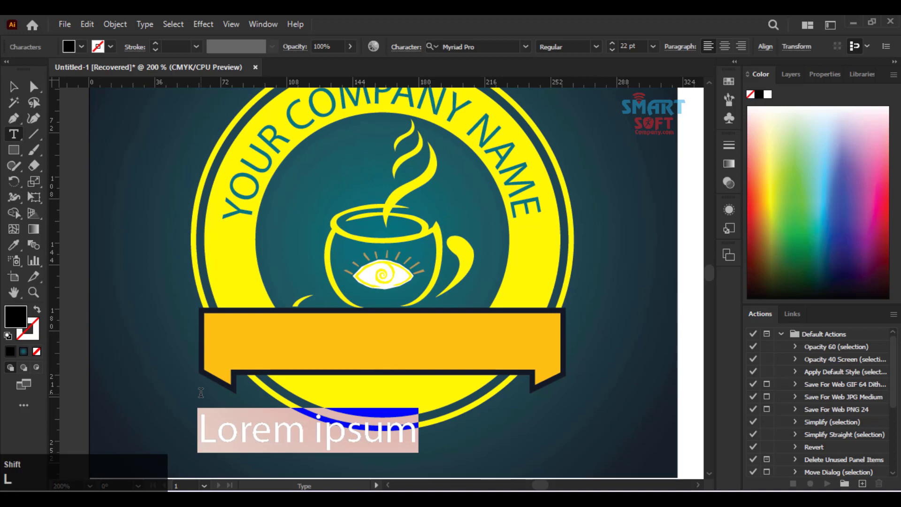
key("Return")
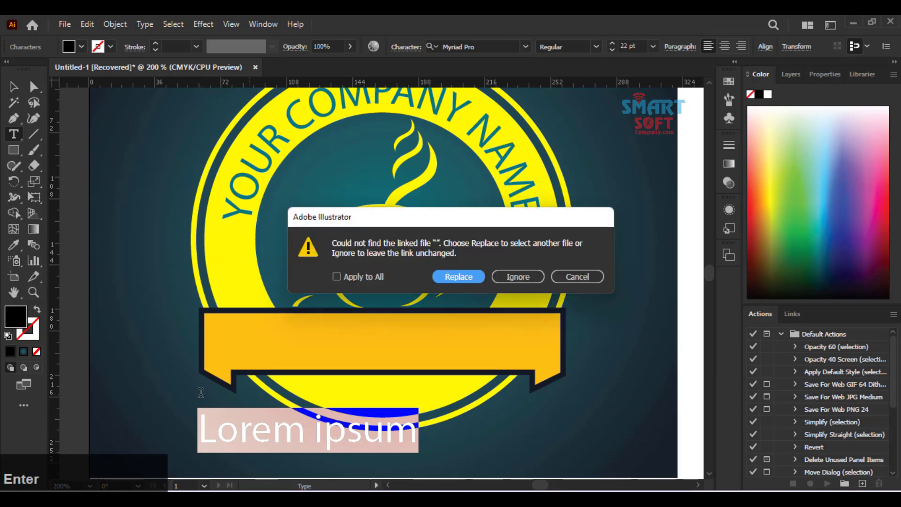
left_click(603, 272)
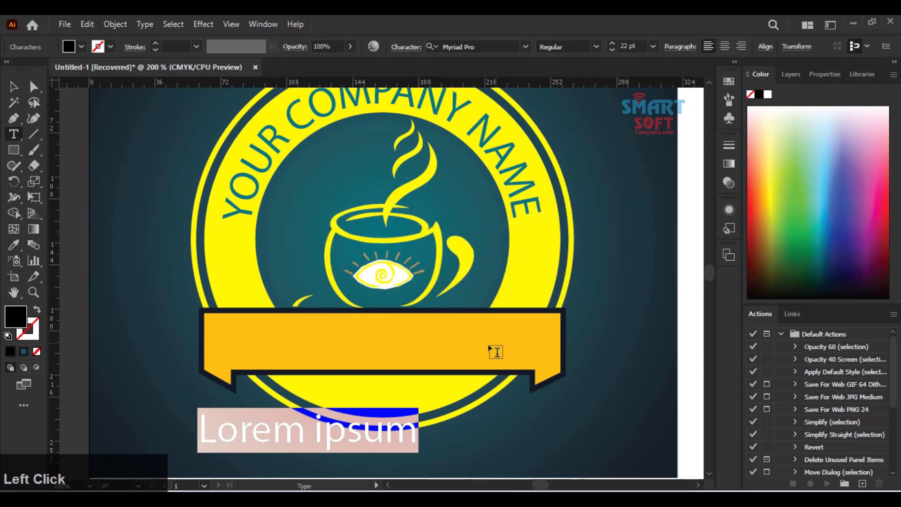
scroll(496, 346, "down", 2)
type("LOGO")
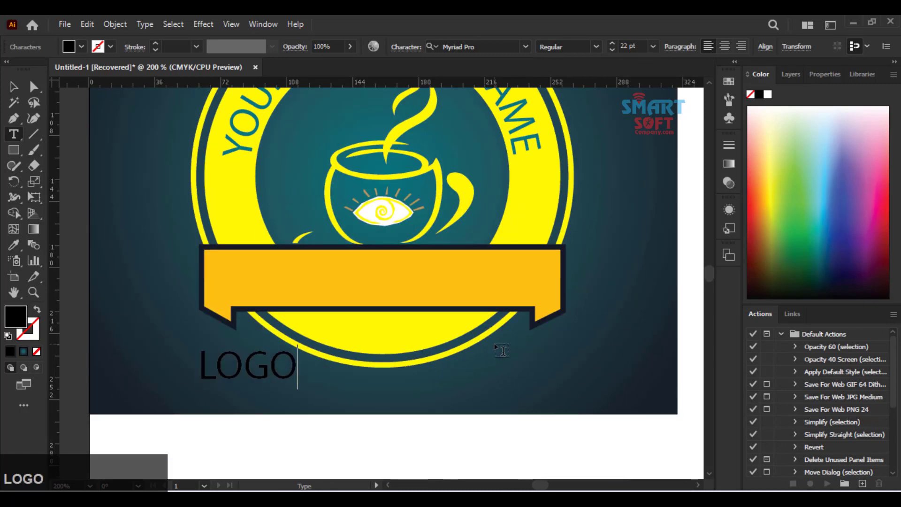
- Complete the text below the ribbon as LOGO NAME and sample the curved company name's teal style onto it with the Eyedropper
type(" NAME")
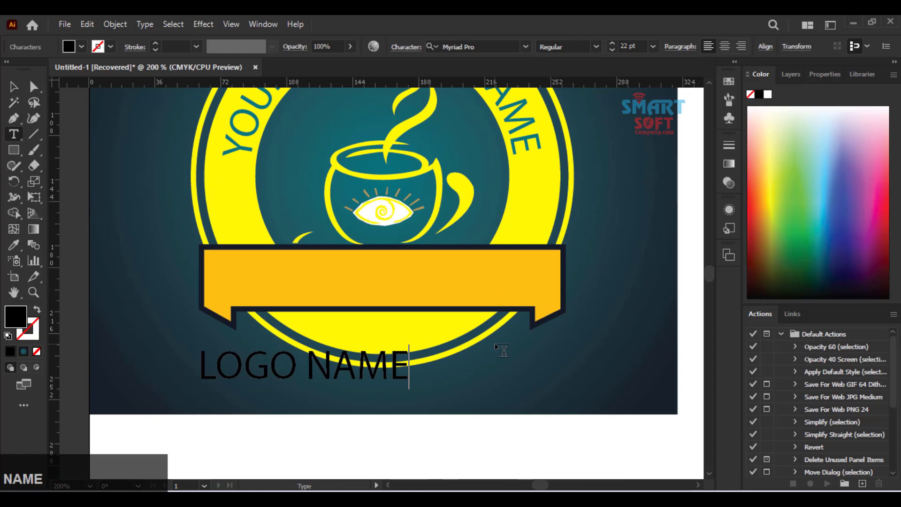
scroll(483, 350, "up", 3)
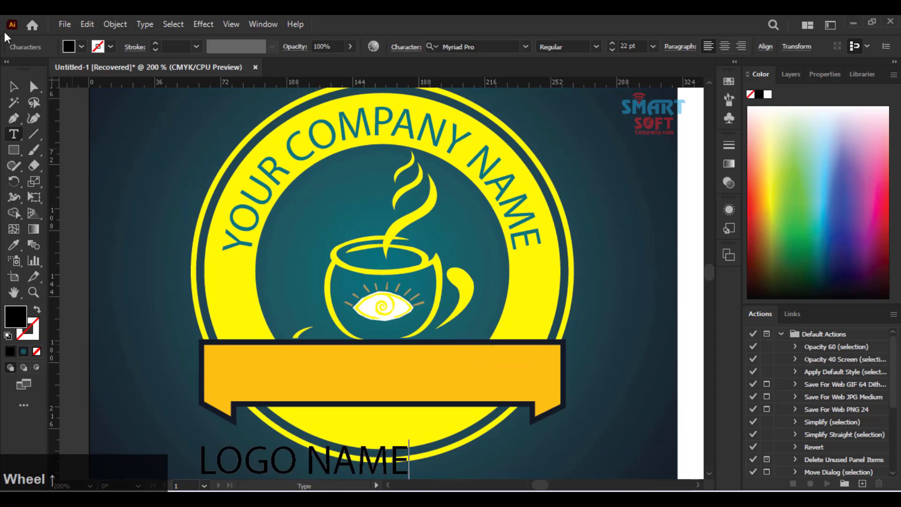
left_click(12, 85)
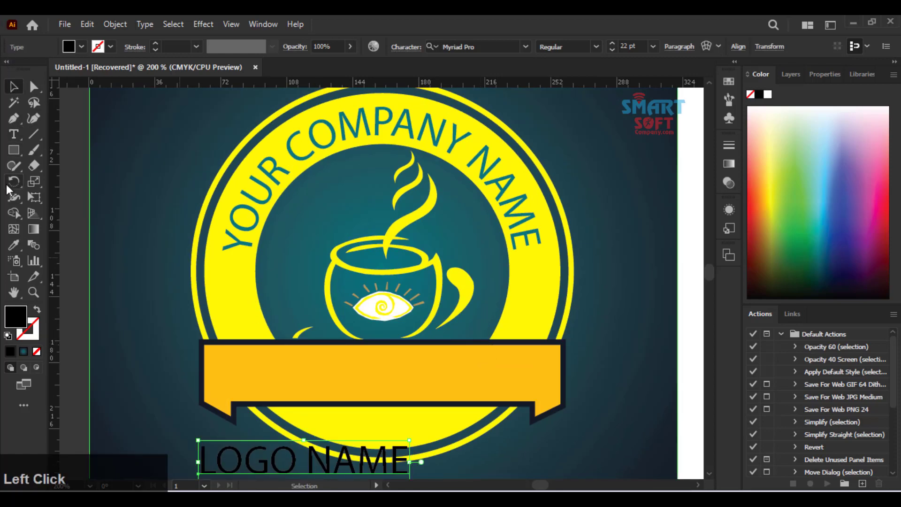
left_click(14, 244)
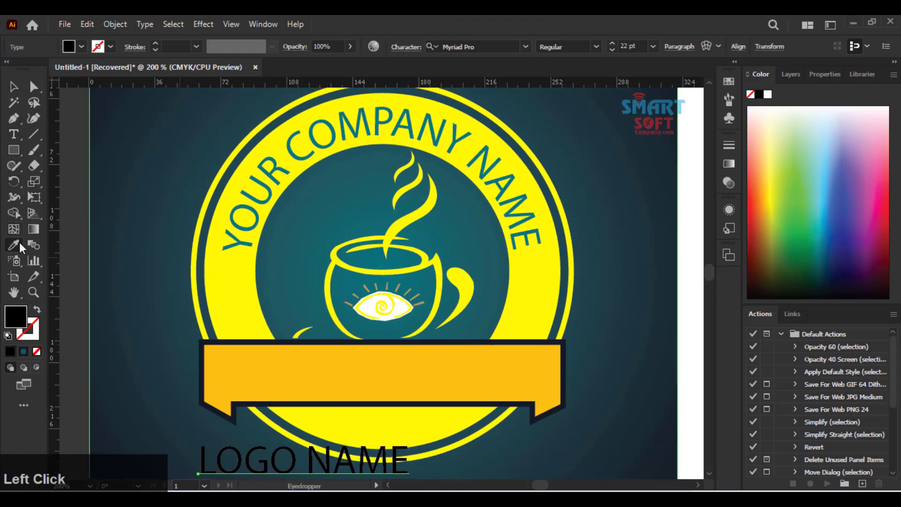
left_click(439, 124)
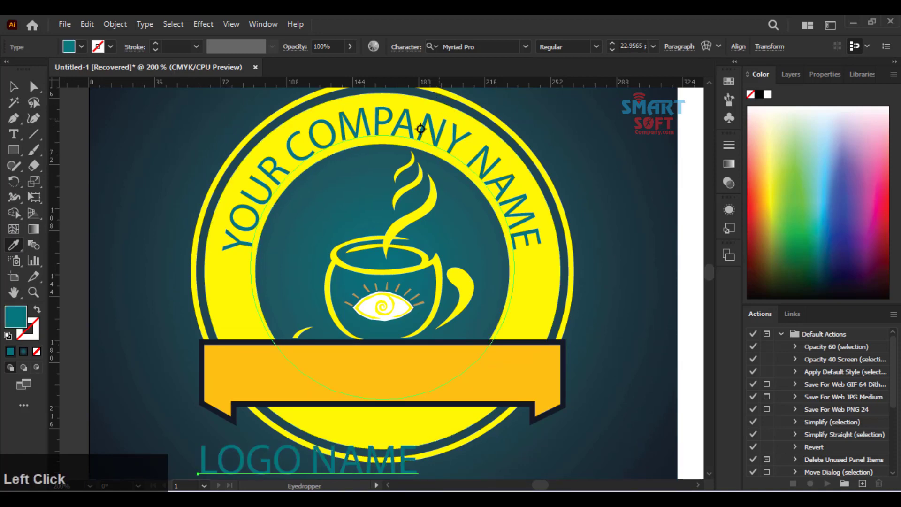
left_click(14, 87)
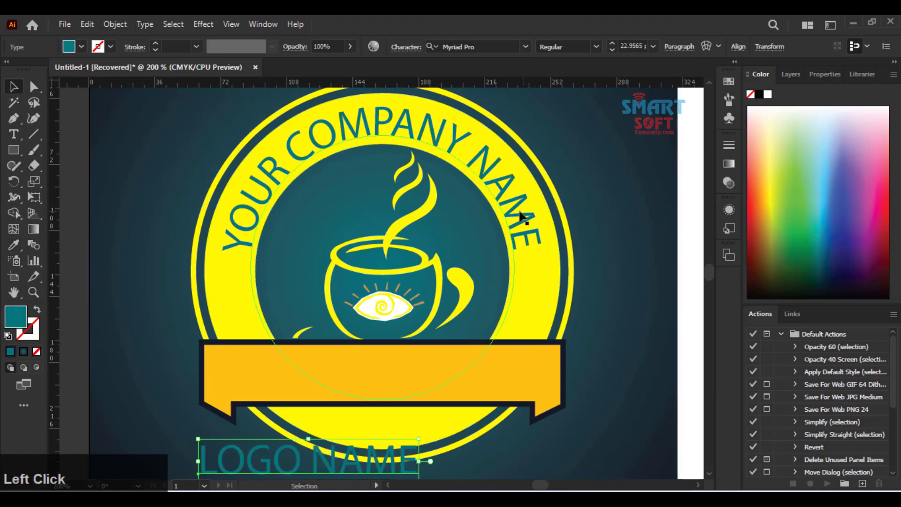
- Set the font of the LOGO NAME text to Berlin Sans FB Demi Bold
left_click_drag(527, 218, 454, 85)
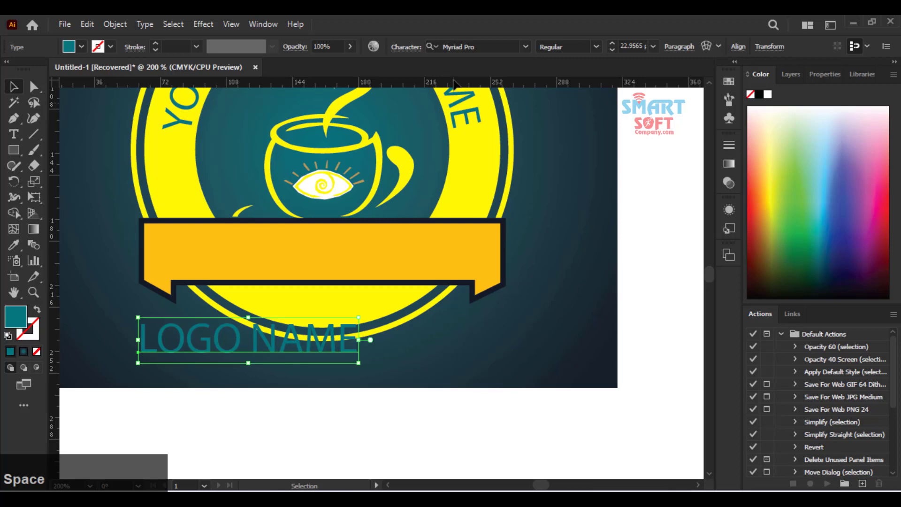
left_click(530, 48)
left_click(530, 48)
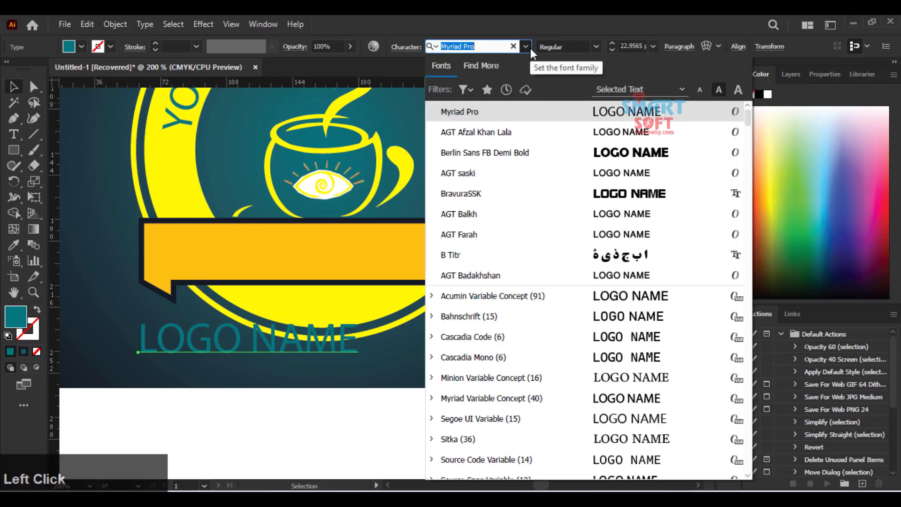
left_click(601, 156)
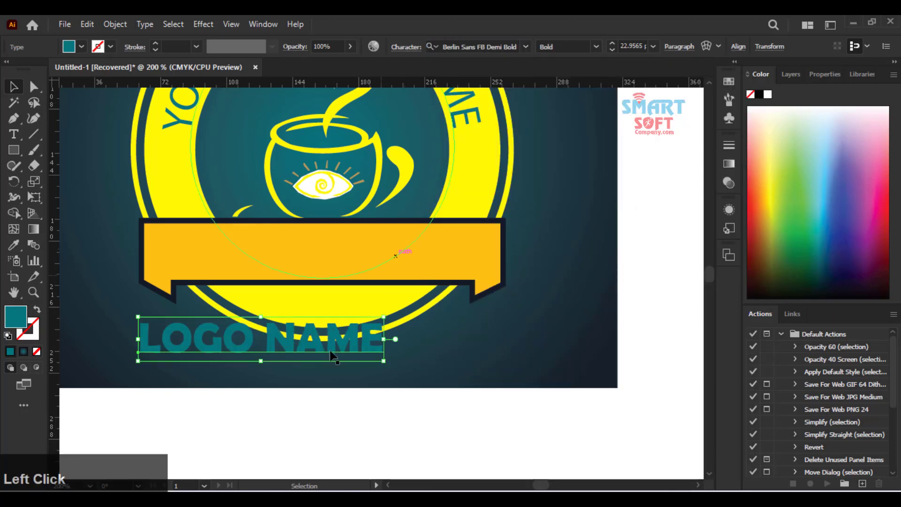
- Move the LOGO NAME text onto the orange ribbon, nudge it horizontally into the centre, and decline updating the missing links
left_click_drag(314, 347, 361, 259)
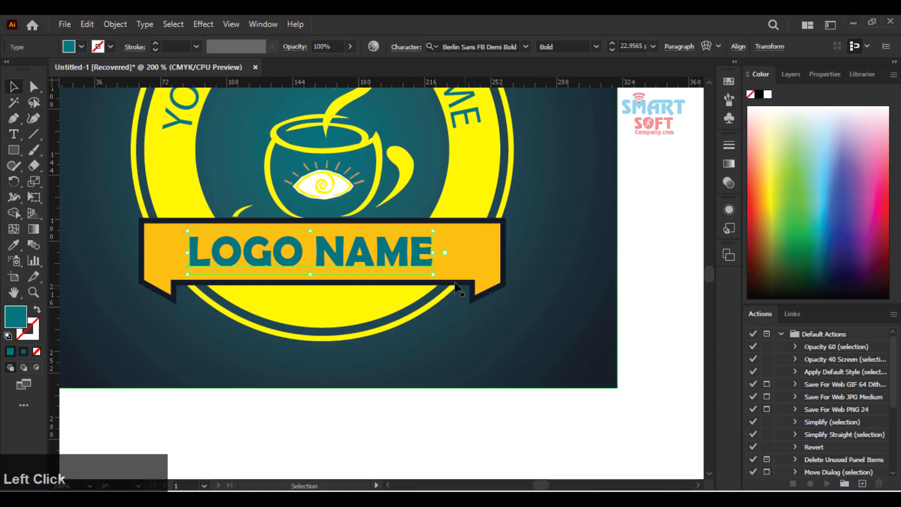
key("Right")
key("Right")
key("Right")
key("Right")
key("Right")
key("Right")
key("Right")
key("Right")
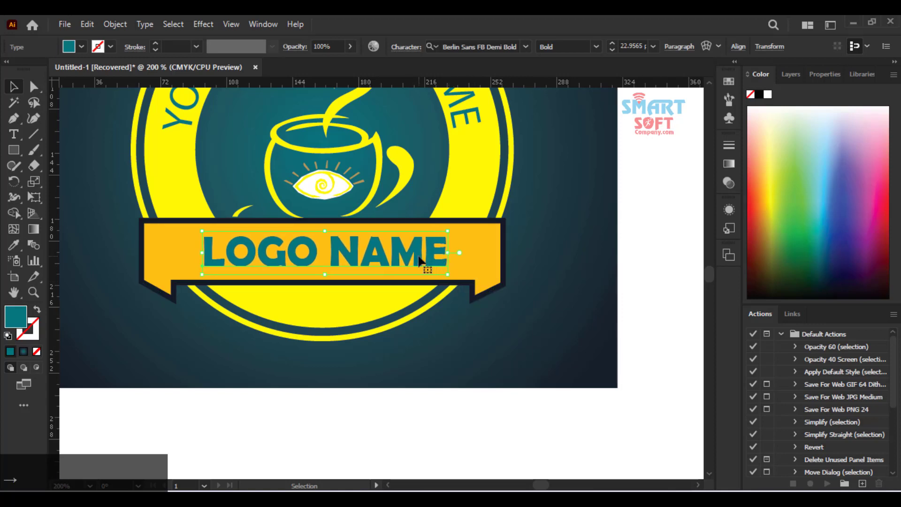
key("Left")
key("Left")
key("Left")
key("Left")
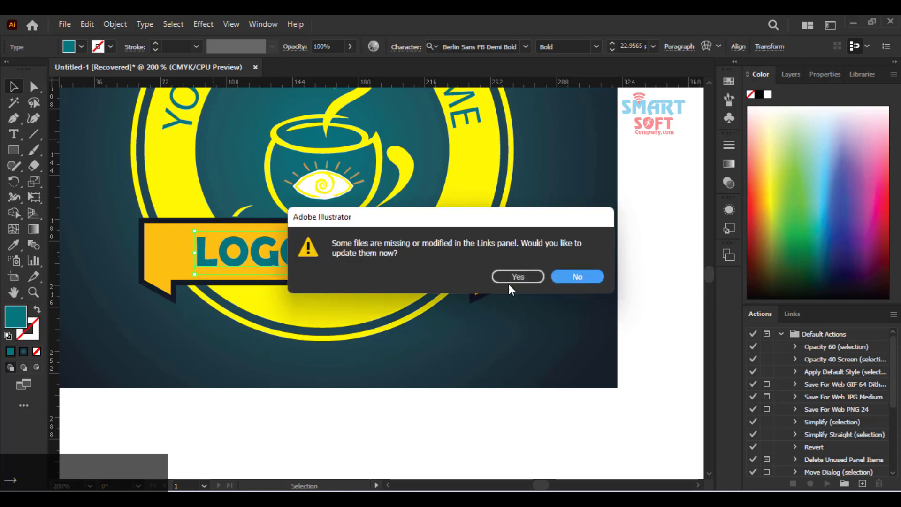
left_click(567, 279)
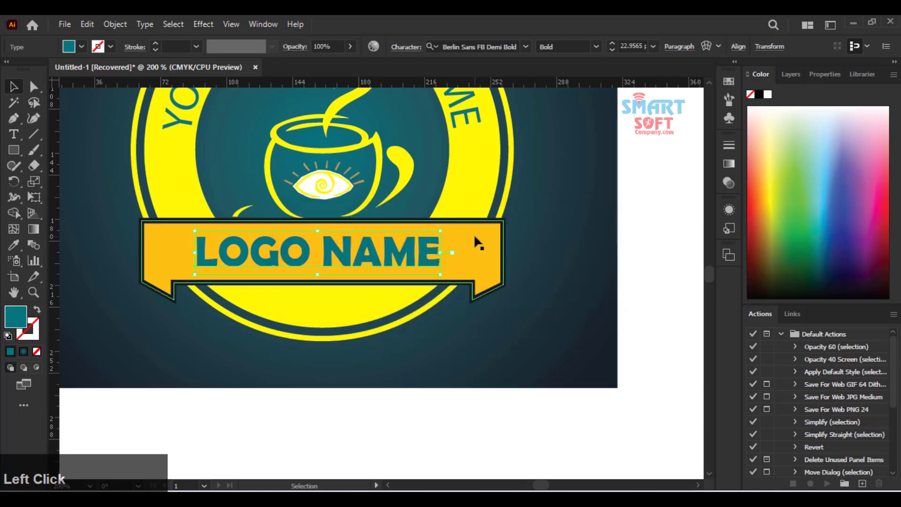
- Narrow the gradient background rectangle from its right edge to about 306 pt wide, half the artboard's width, and deselect it
left_click(542, 310)
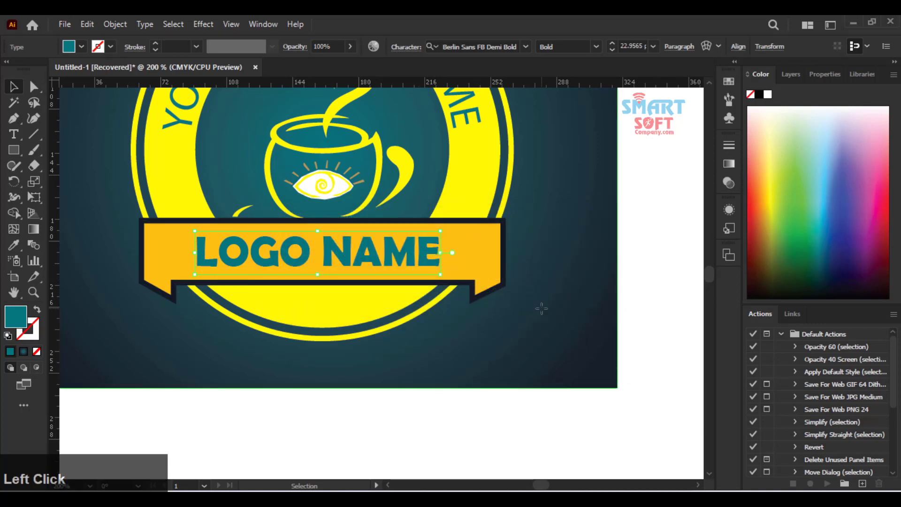
key("ctrl+0")
scroll(541, 308, "up", 2)
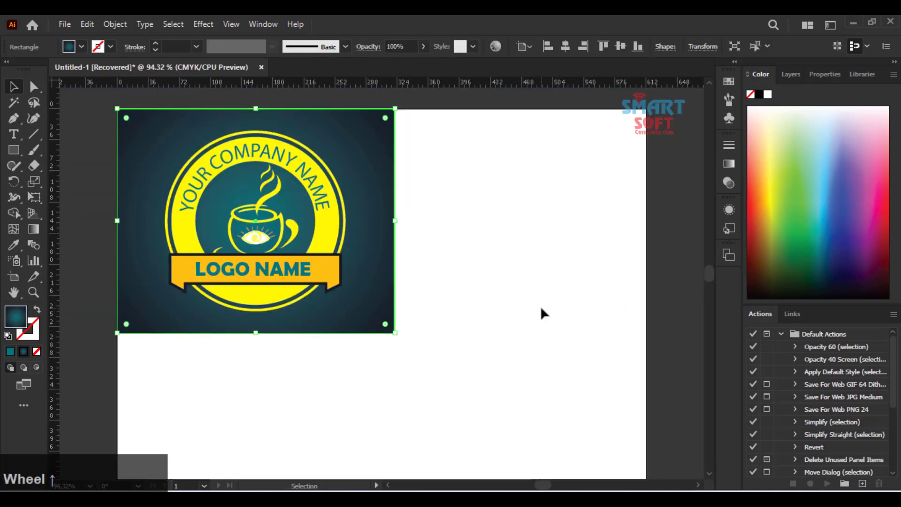
scroll(390, 271, "down", 2)
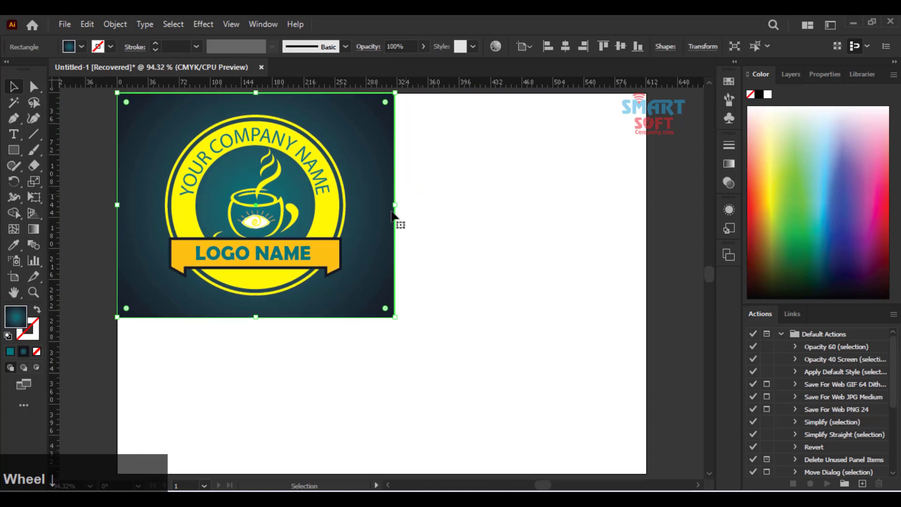
left_click_drag(398, 203, 382, 201)
left_click(421, 327)
scroll(421, 327, "down", 4)
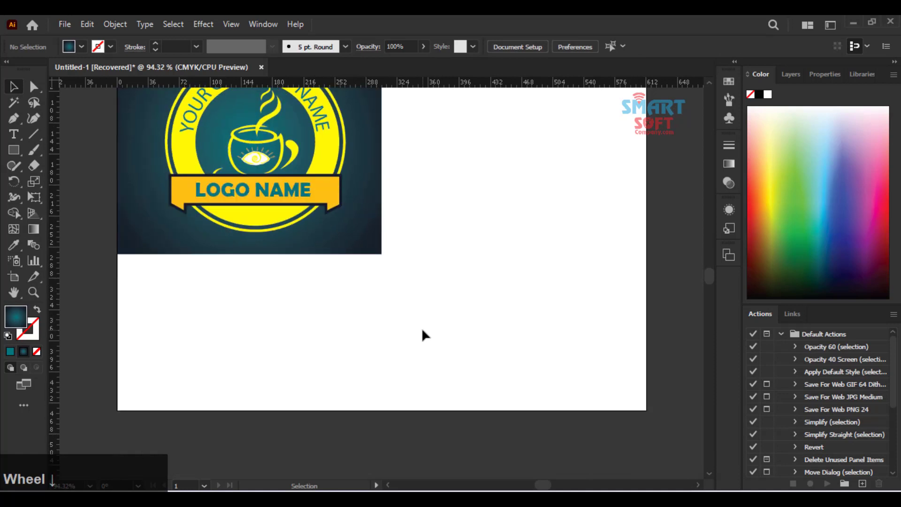
- Extend the artboard's lower edge to a height of about 519 pt and return to the Selection tool
scroll(421, 328, "up", 1)
scroll(404, 312, "down", 1)
left_click_drag(416, 283, 238, 310)
key("c")
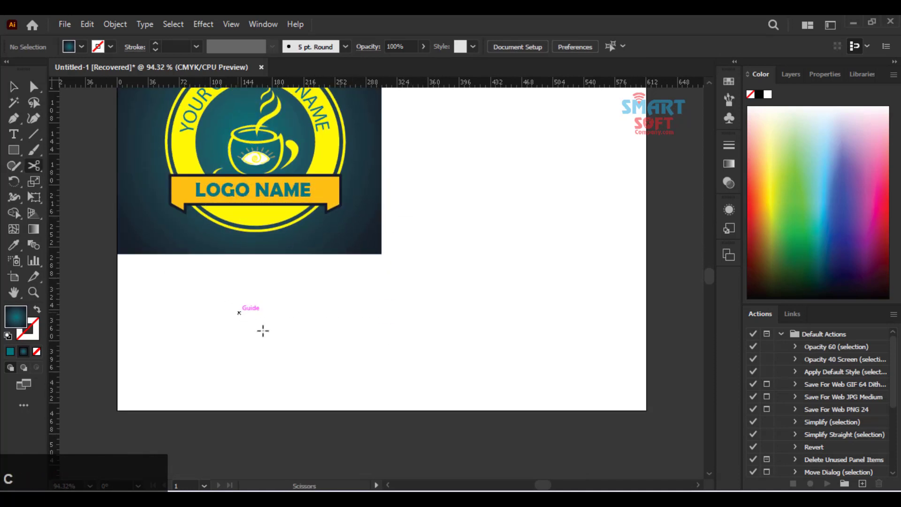
left_click(14, 277)
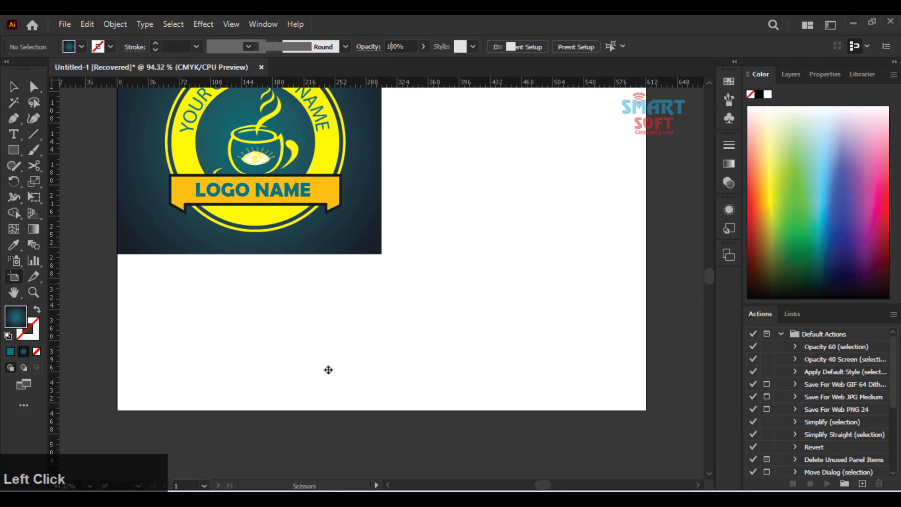
left_click_drag(383, 412, 399, 481)
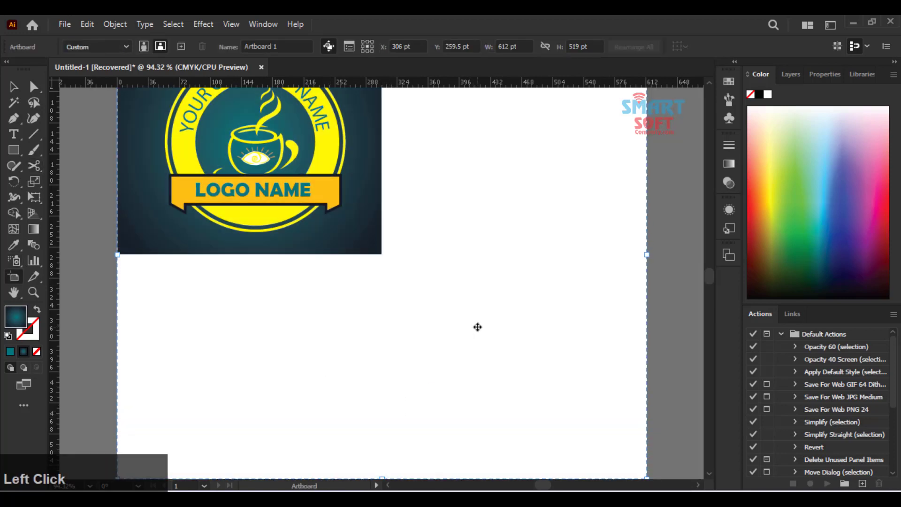
key("c")
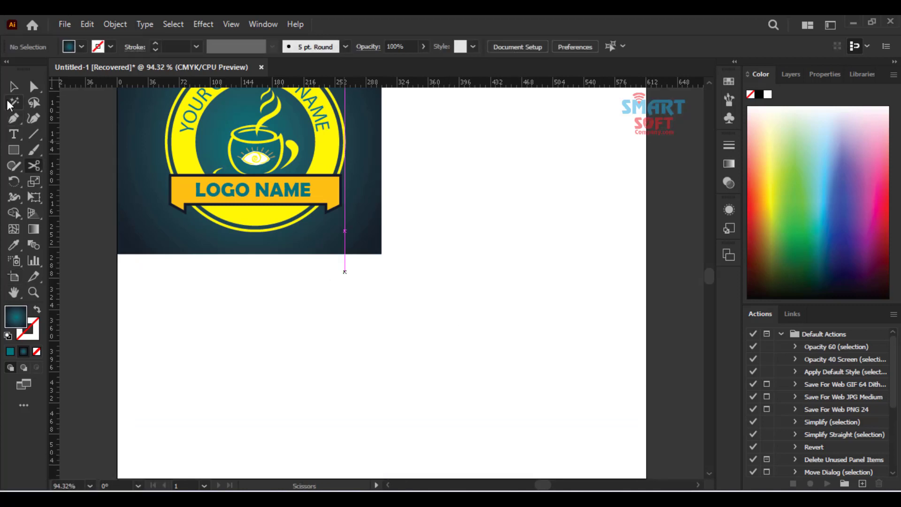
left_click(11, 89)
- Duplicate the whole logo with its background about 307 pt to the right, filling the artboard's upper half, and decline the link update
left_click_drag(459, 283, 121, 90)
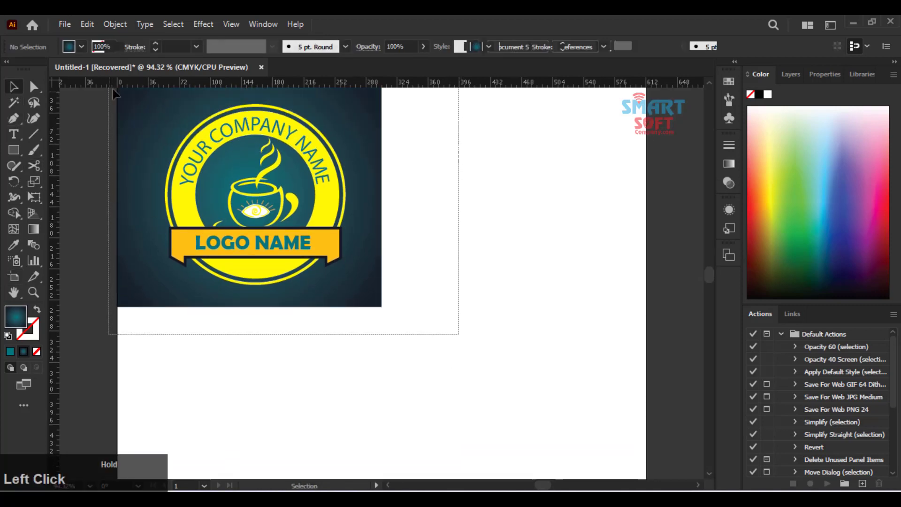
scroll(271, 266, "up", 2)
left_click(393, 308)
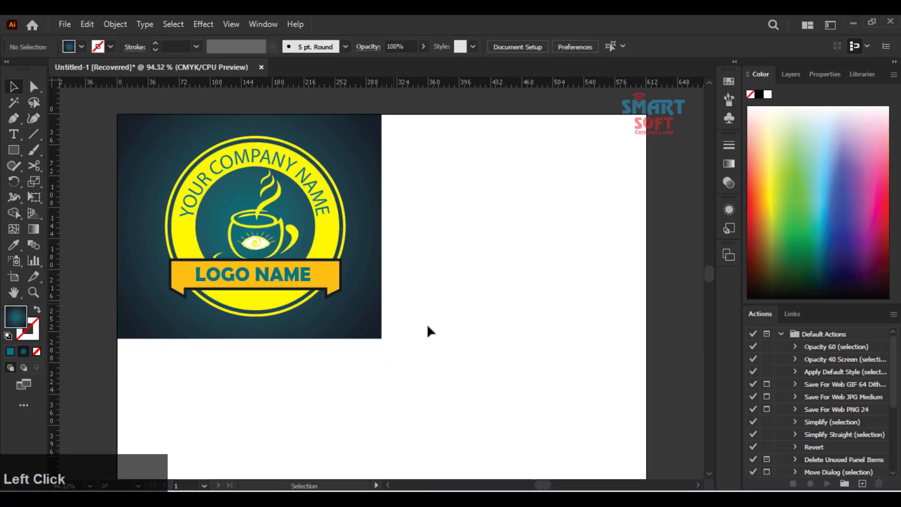
left_click_drag(426, 323, 183, 116)
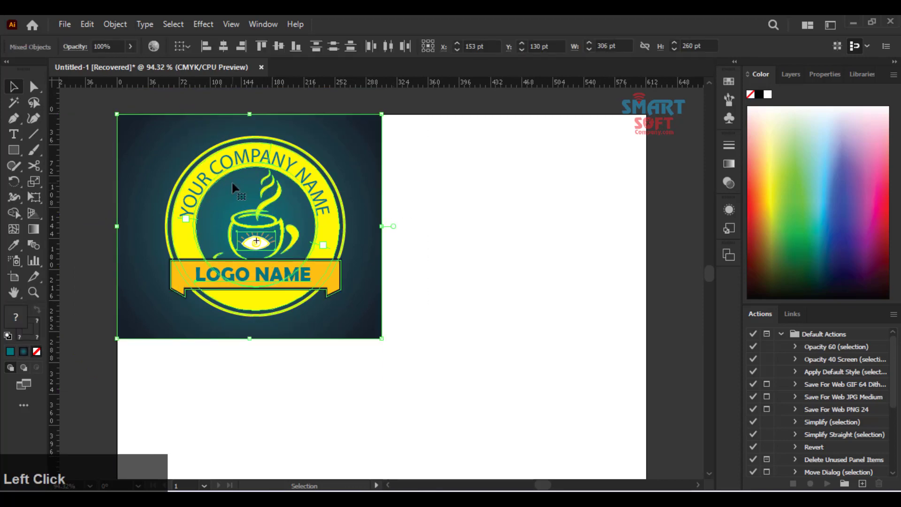
left_click_drag(232, 184, 499, 193)
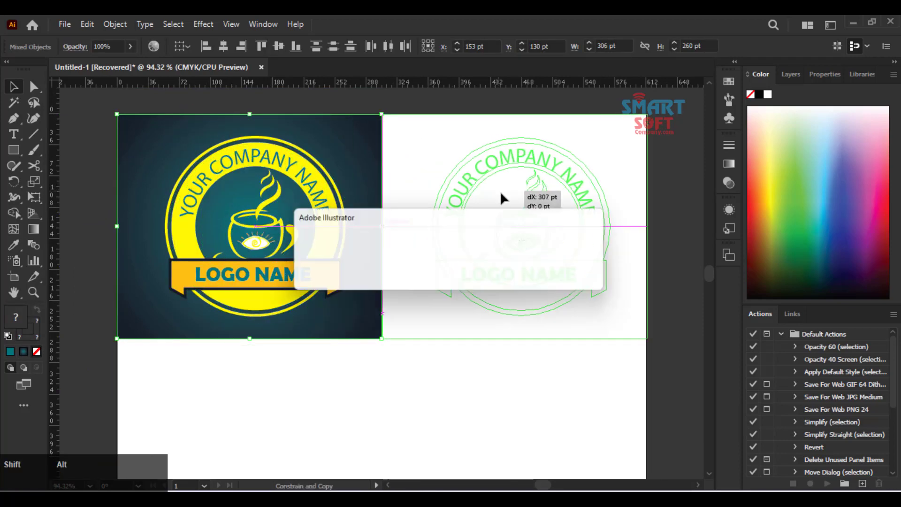
left_click(581, 276)
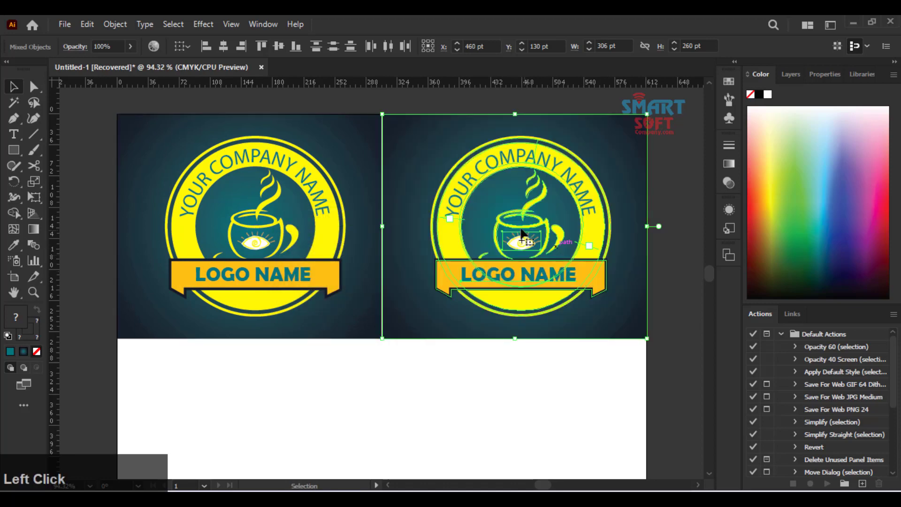
- Try duplicating only the two gradient background rectangles into the artboard's lower half, and undo it
left_click_drag(306, 377, 413, 308)
left_click_drag(441, 253, 443, 83)
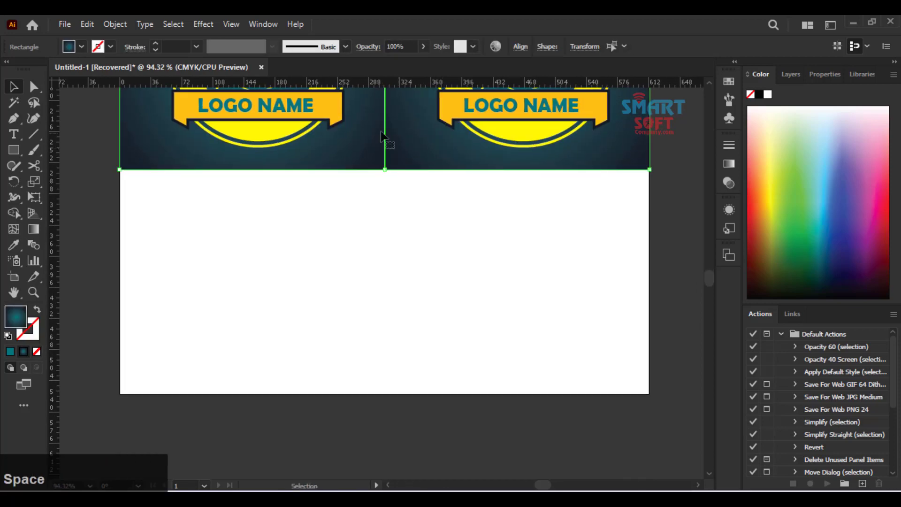
left_click_drag(359, 168, 351, 351)
scroll(351, 356, "up", 3)
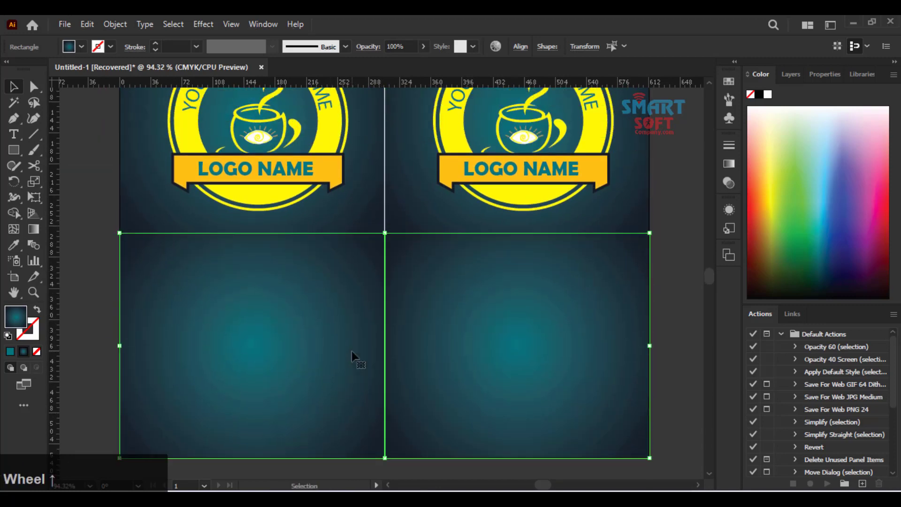
key("ctrl+z")
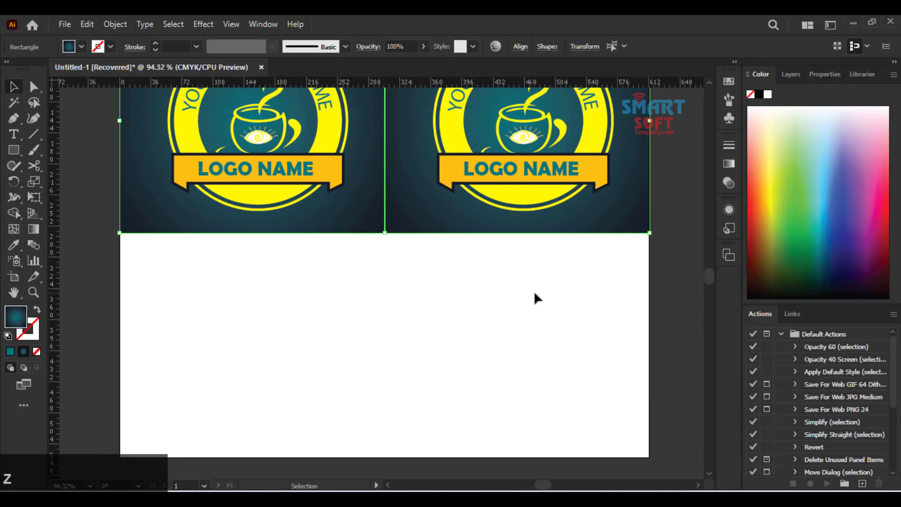
- Select both logos with their backgrounds and duplicate them straight down into the artboard's empty lower half
scroll(535, 298, "up", 3)
left_click_drag(591, 352, 174, 118)
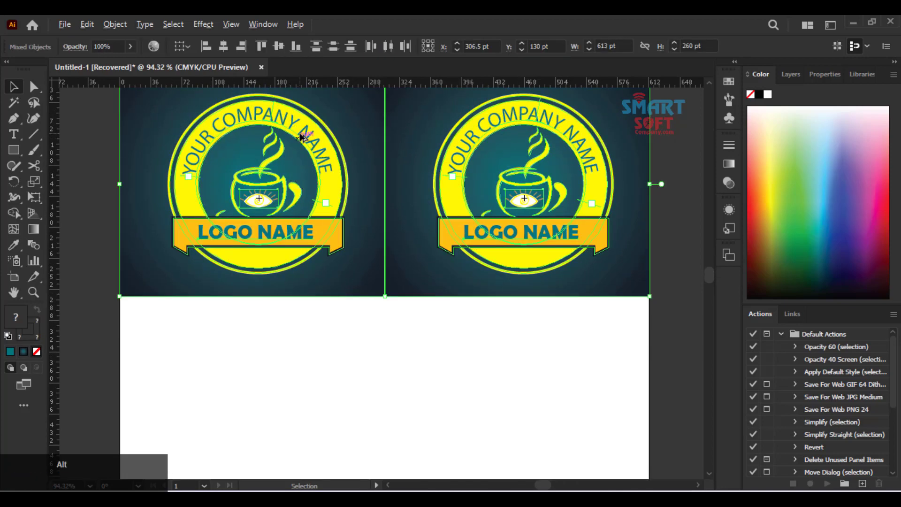
left_click_drag(302, 136, 302, 362)
- Replace the gradient fill of the upper-right logo's background rectangle with solid teal
left_click(629, 281)
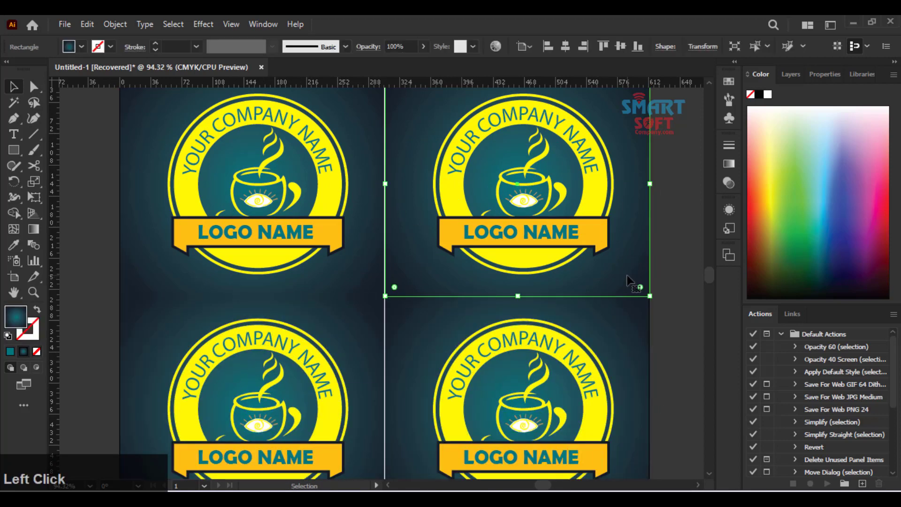
left_click(25, 314)
double_click(25, 314)
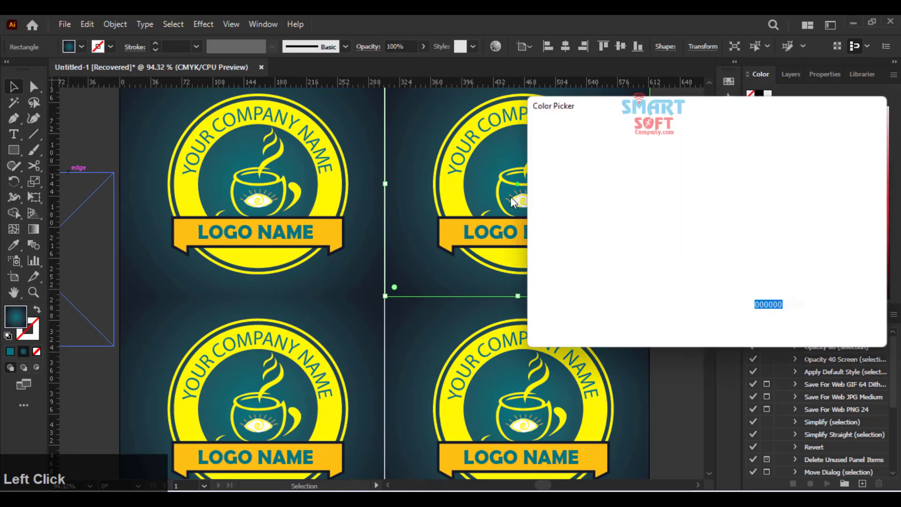
left_click(819, 168)
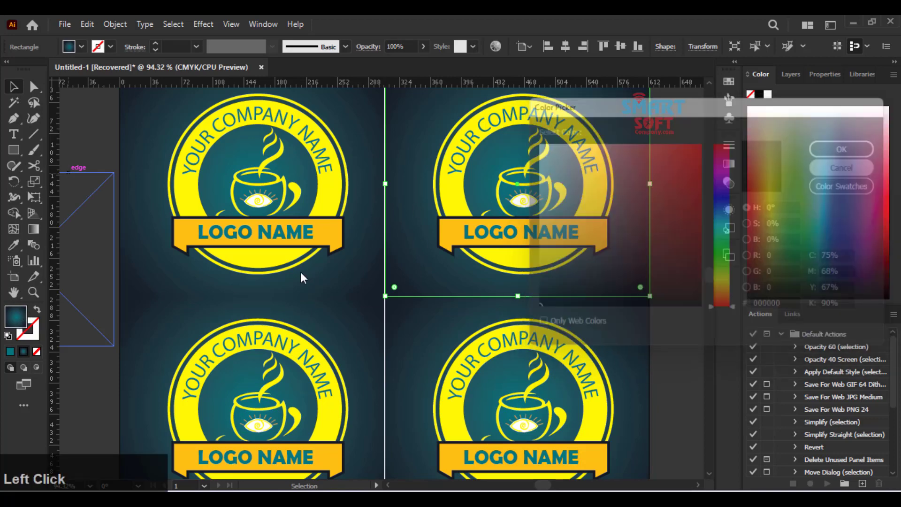
left_click(11, 352)
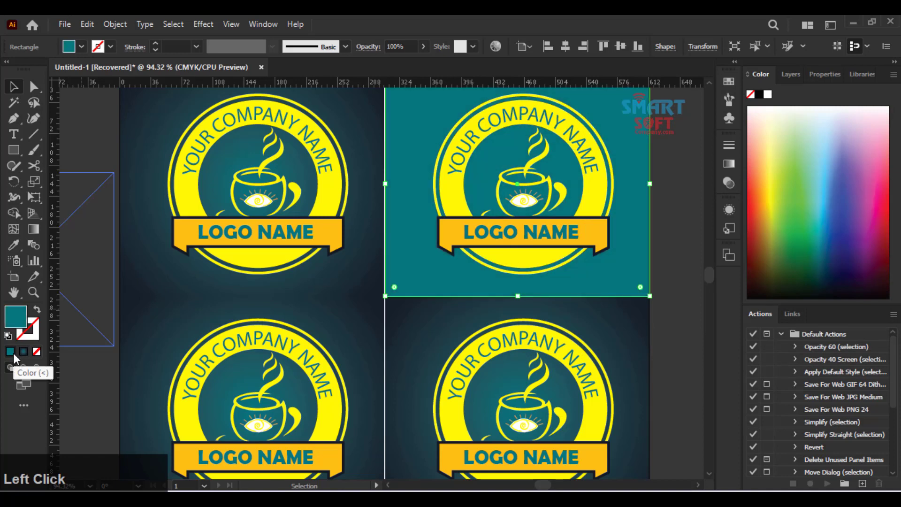
left_click(61, 66)
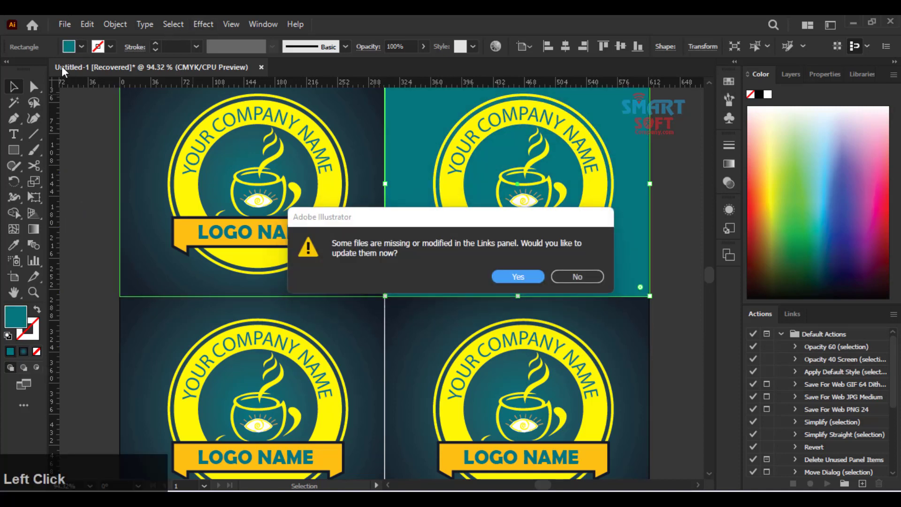
- Decline the link update and fill the upper-right logo's background rectangle with solid red
left_click(595, 276)
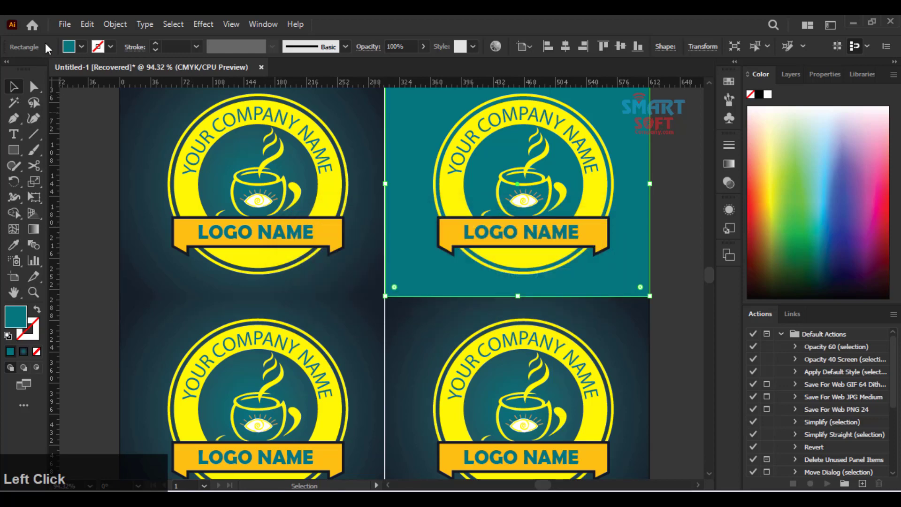
left_click(81, 46)
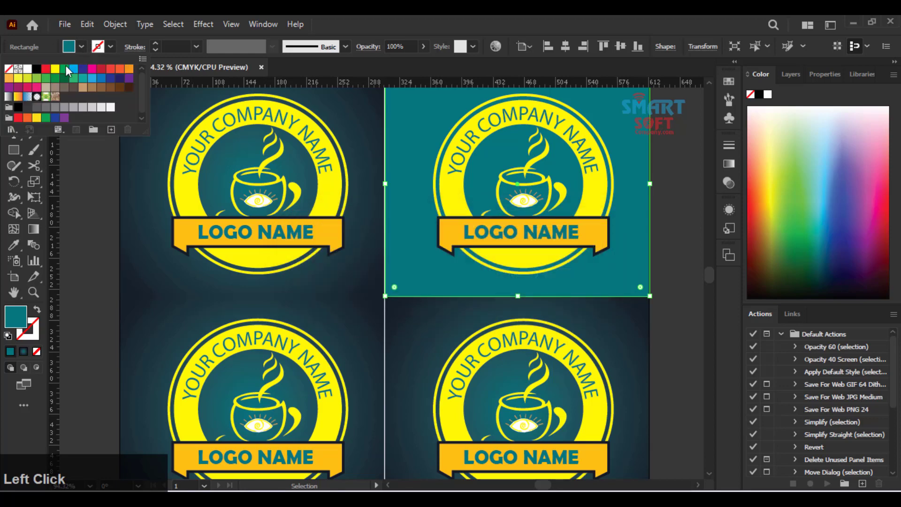
left_click(36, 69)
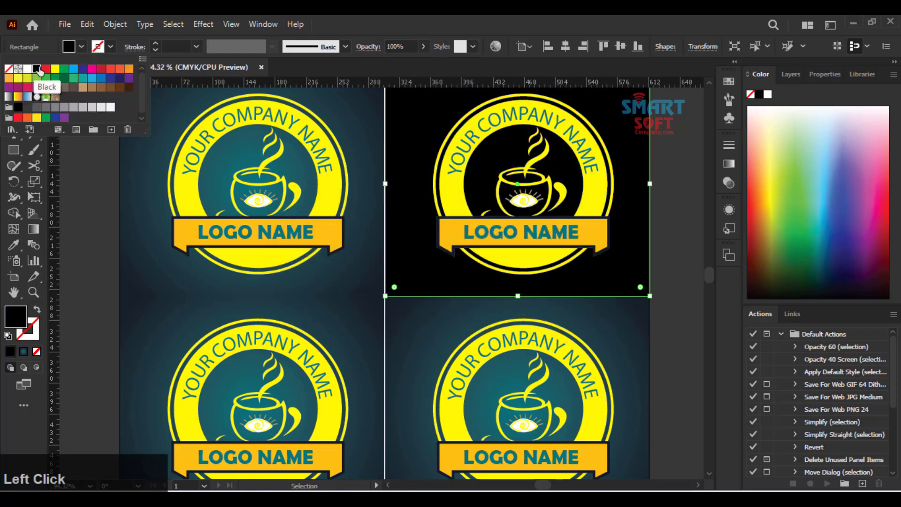
left_click(45, 69)
scroll(238, 258, "down", 1)
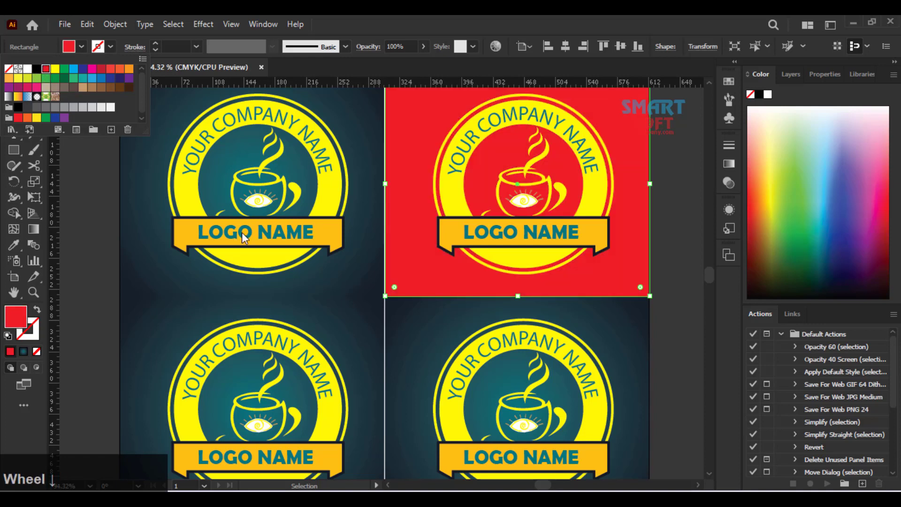
- Replace the gradient fill of the lower-left logo's background rectangle with solid light blue
left_click(186, 322)
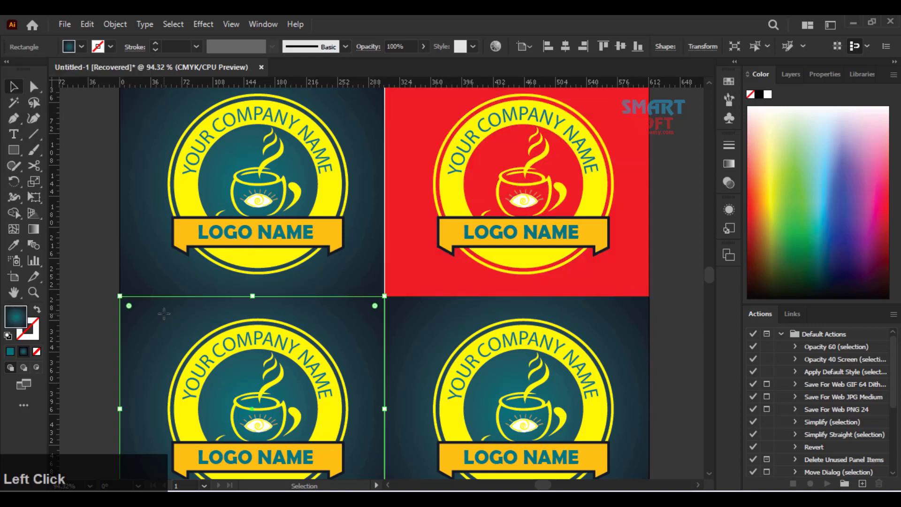
left_click(81, 47)
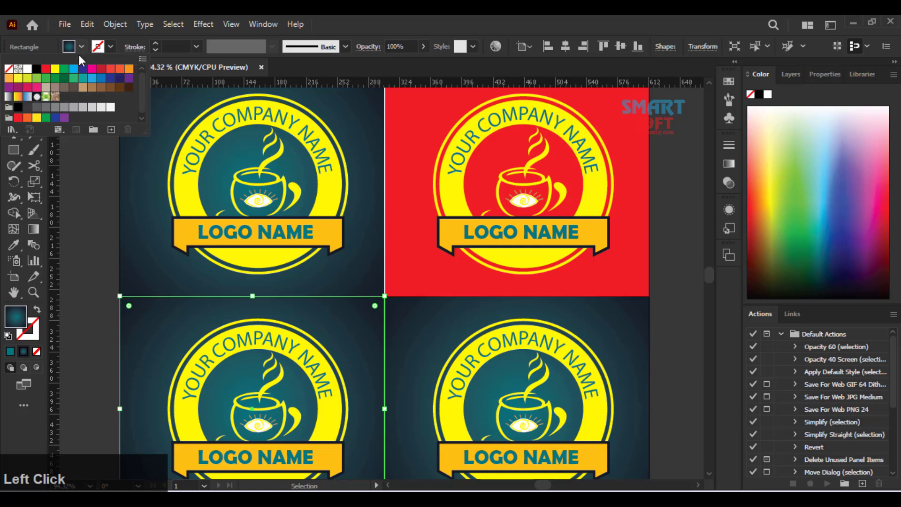
left_click(71, 72)
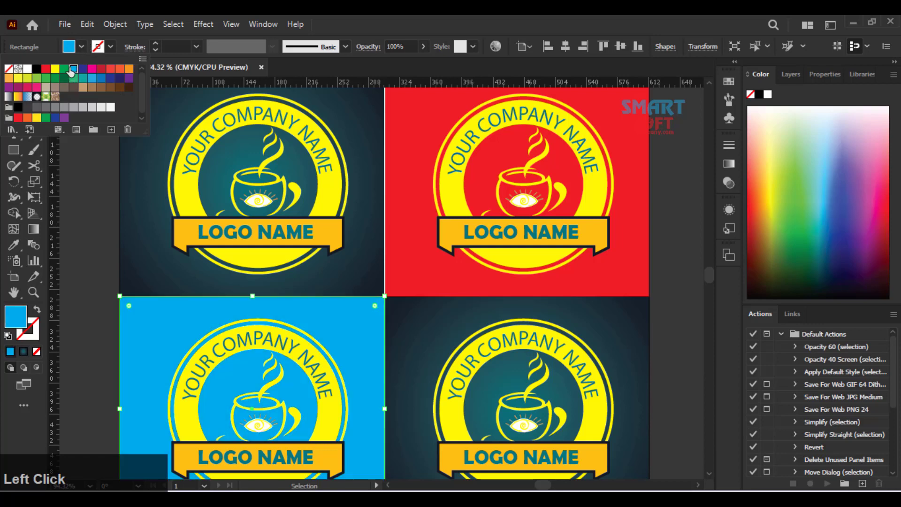
scroll(226, 256, "down", 1)
- Select the lower-right logo's gradient background rectangle and decline the link update
left_click(438, 331)
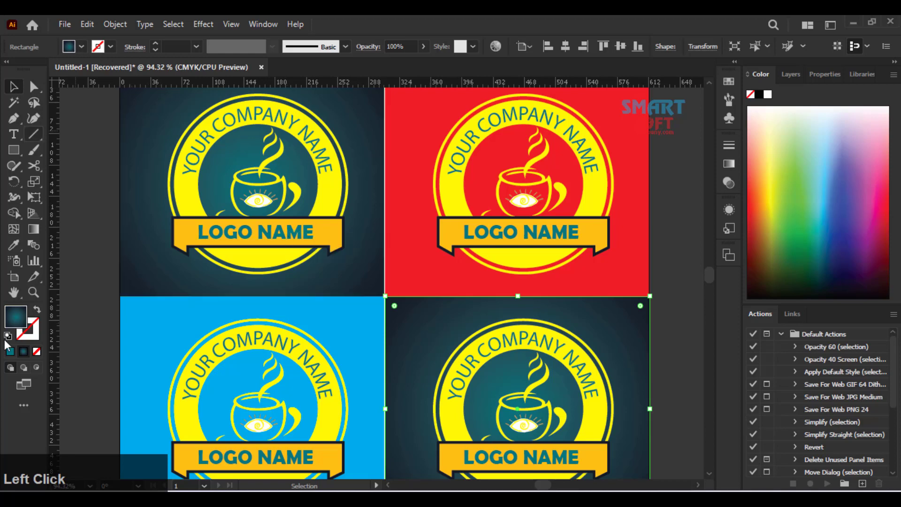
double_click(6, 322)
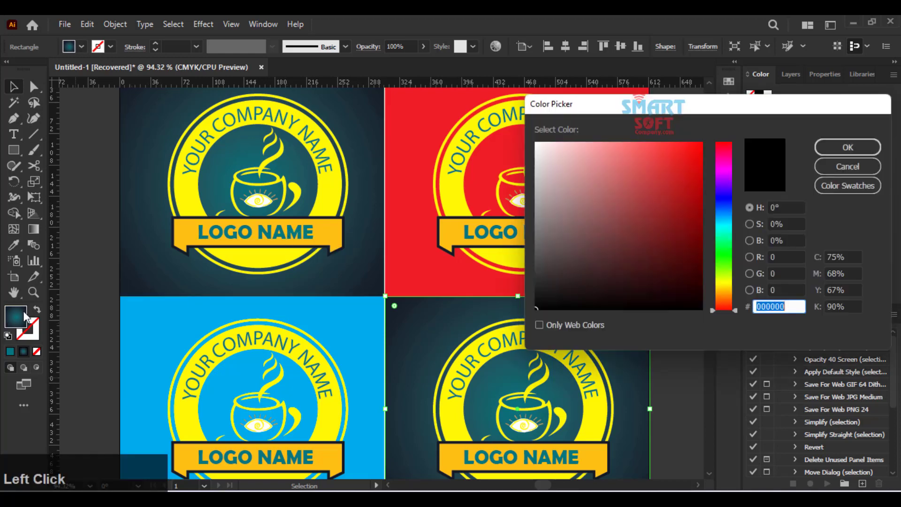
left_click(845, 167)
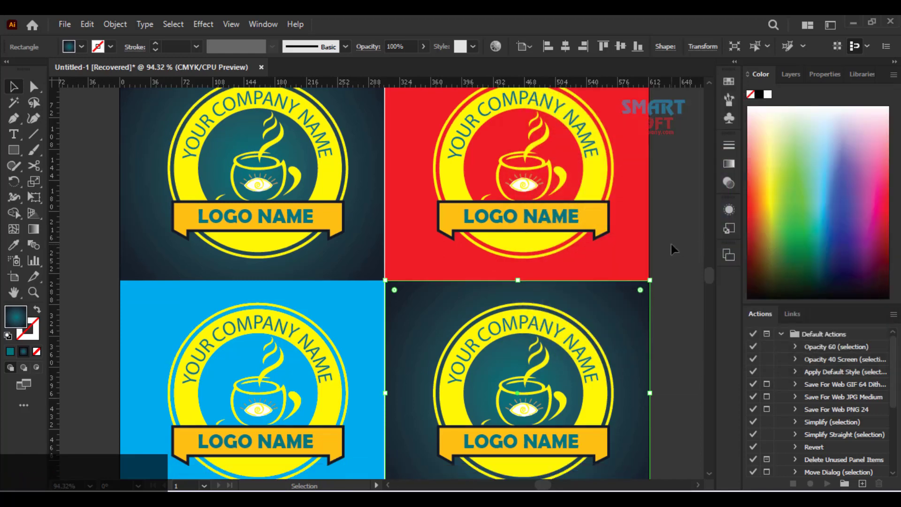
left_click(671, 244)
scroll(638, 275, "down", 3)
left_click(640, 276)
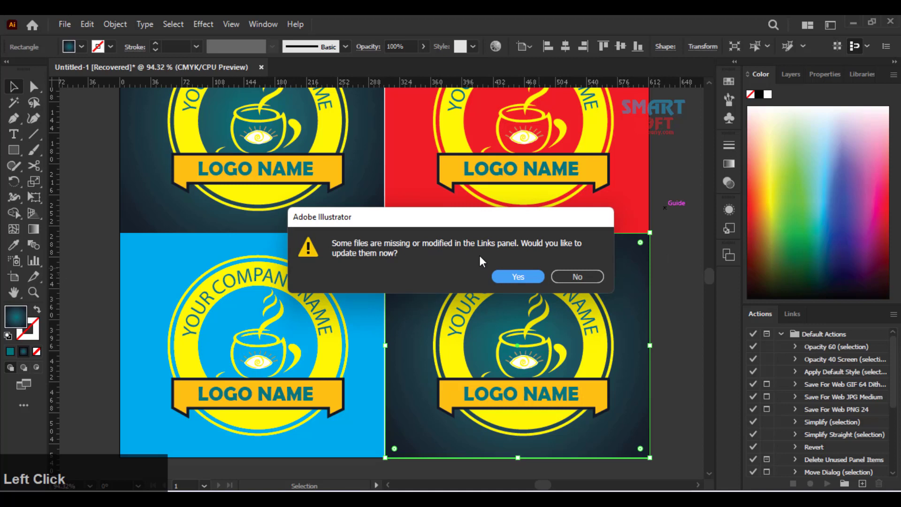
left_click(567, 278)
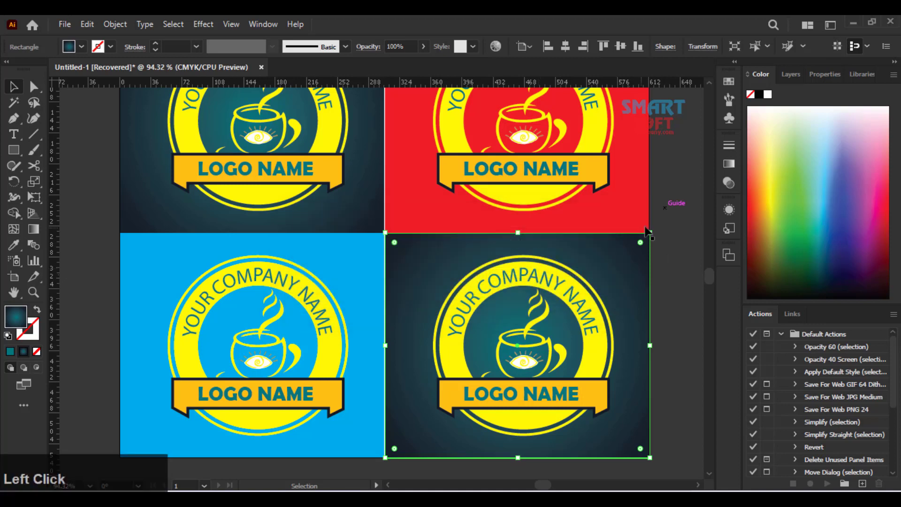
- Set the centre colour stop of the lower-right background's radial gradient to red, after trying yellow, blue and green swatches
left_click(727, 164)
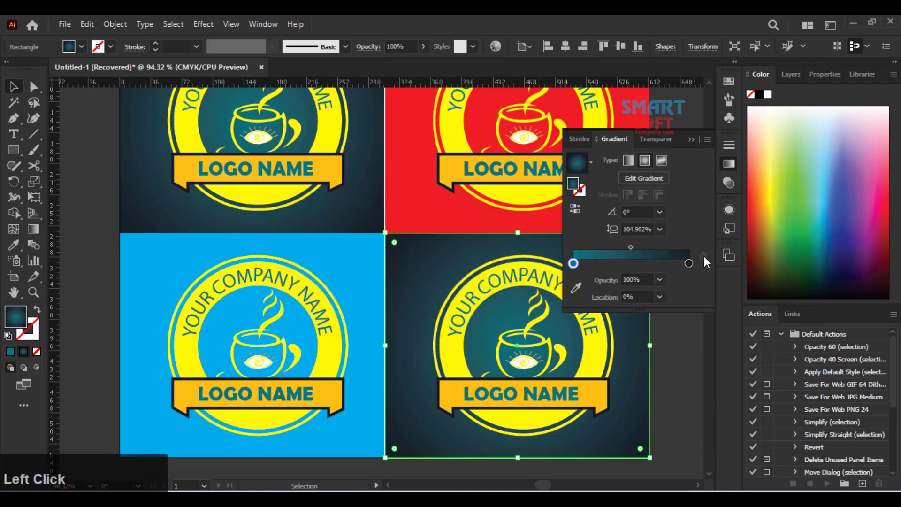
double_click(574, 263)
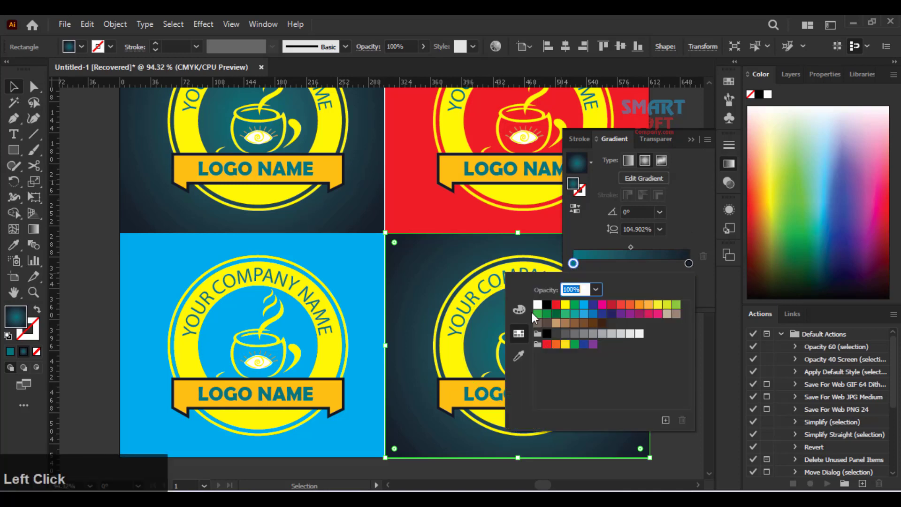
left_click(565, 346)
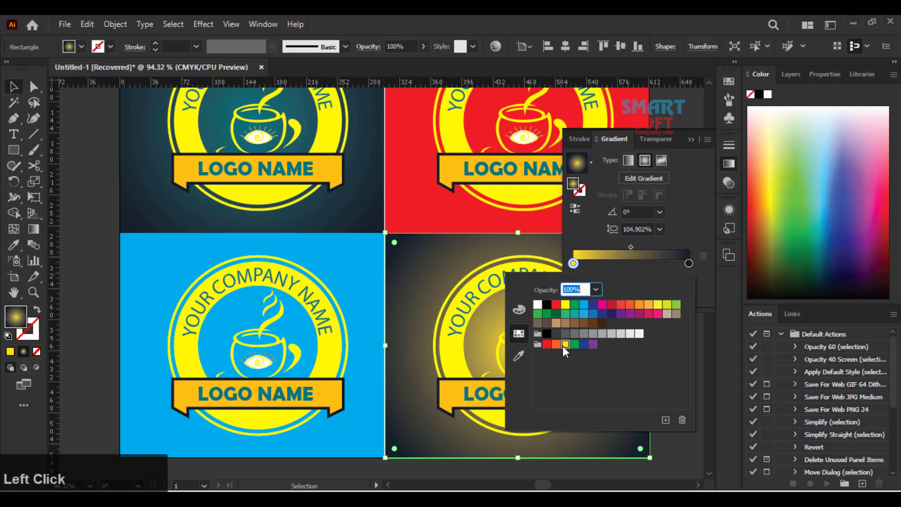
left_click(583, 314)
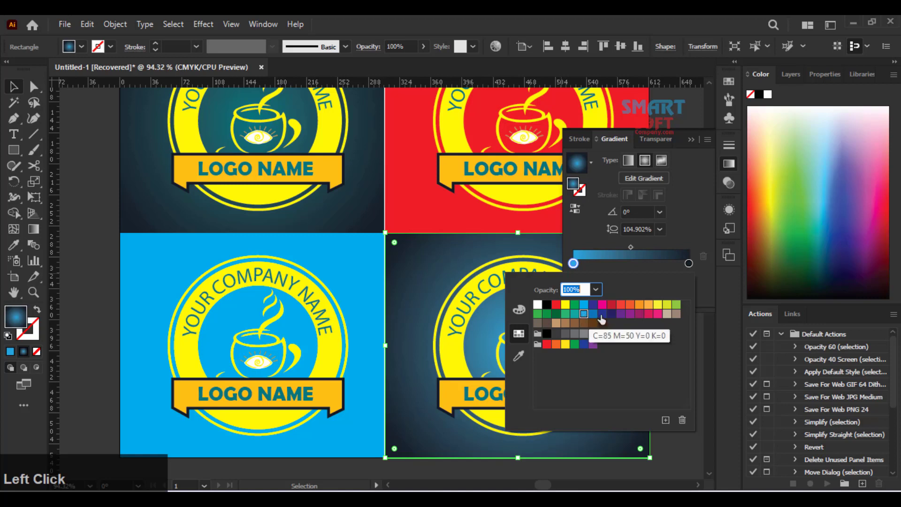
left_click(556, 305)
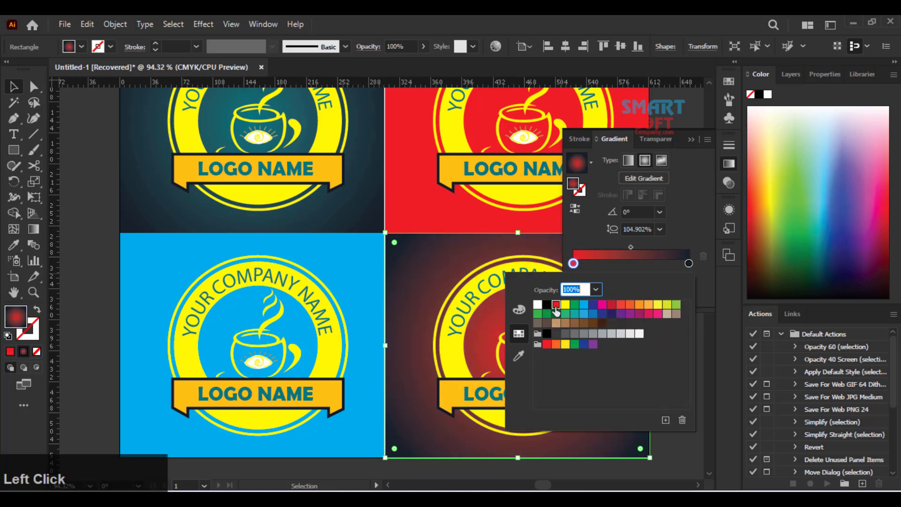
left_click(565, 344)
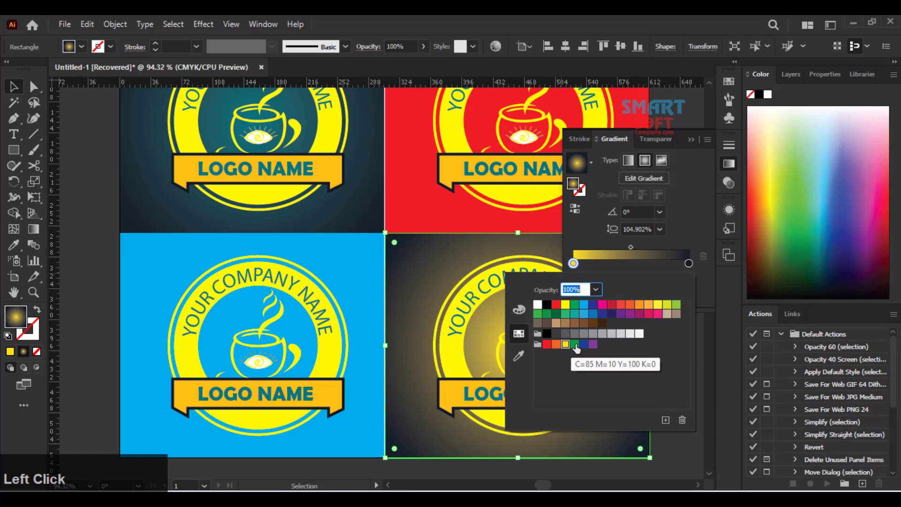
left_click(574, 344)
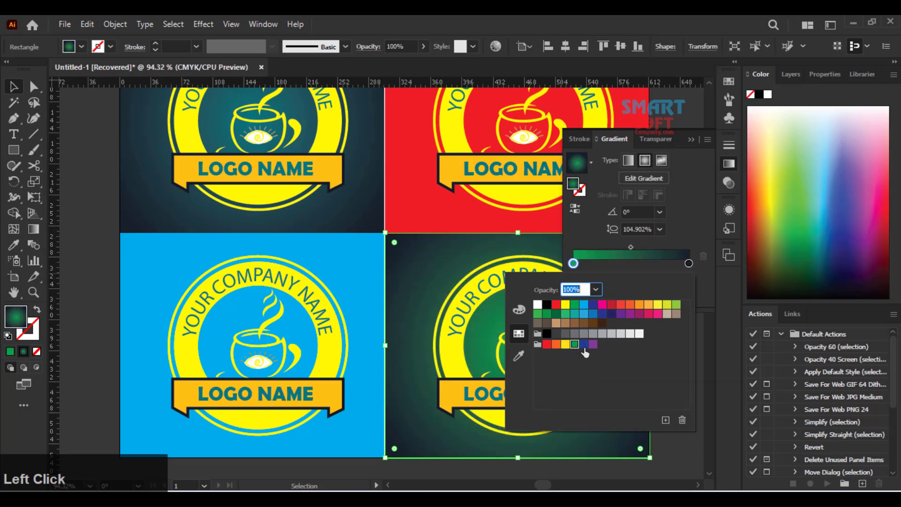
left_click(547, 346)
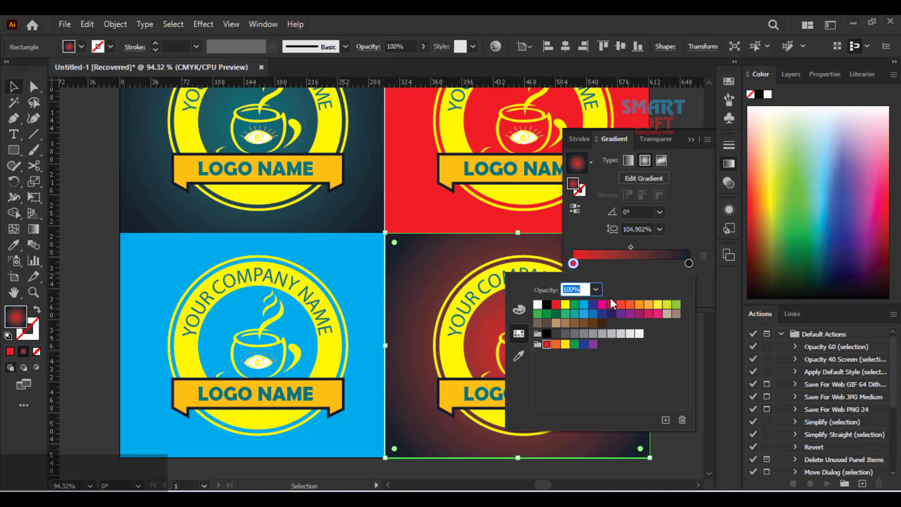
left_click(688, 265)
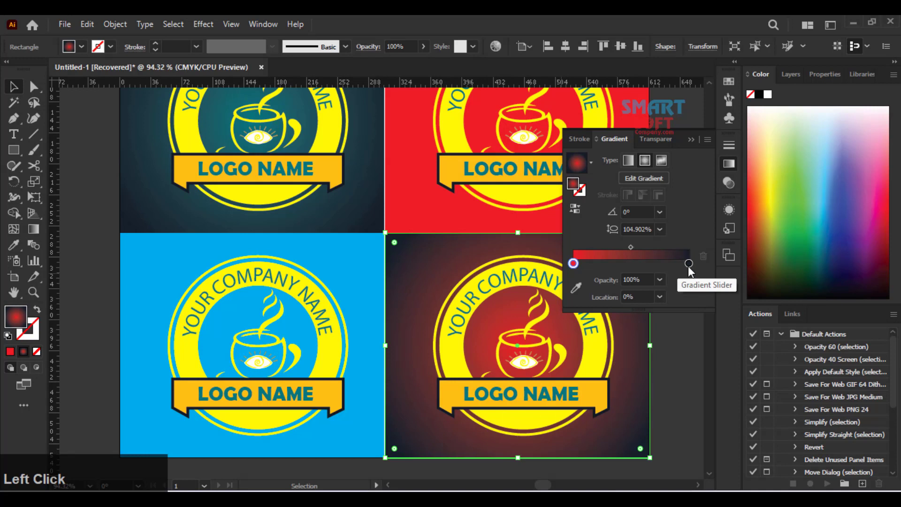
left_click(578, 277)
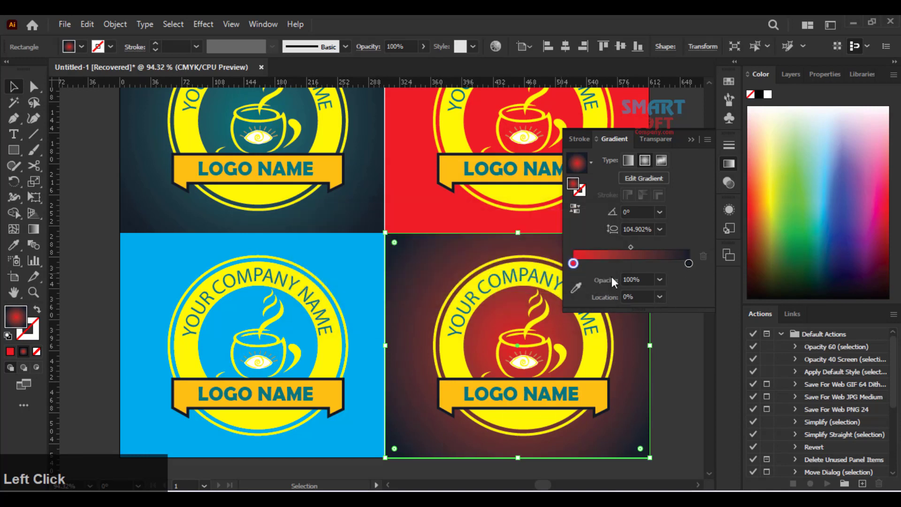
left_click_drag(685, 266, 684, 266)
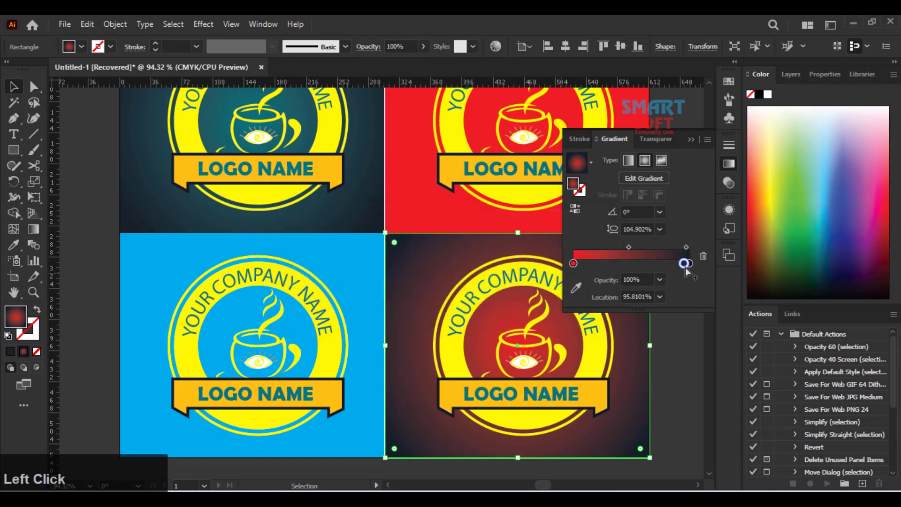
key("ctrl+z")
- Try an 80% black grey on the outer colour stop of the lower-right background's gradient
left_click(688, 267)
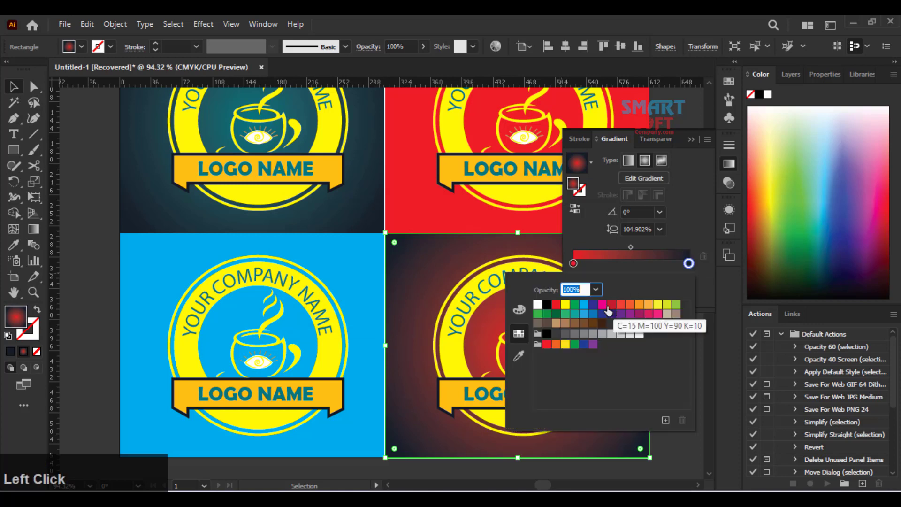
left_click(566, 334)
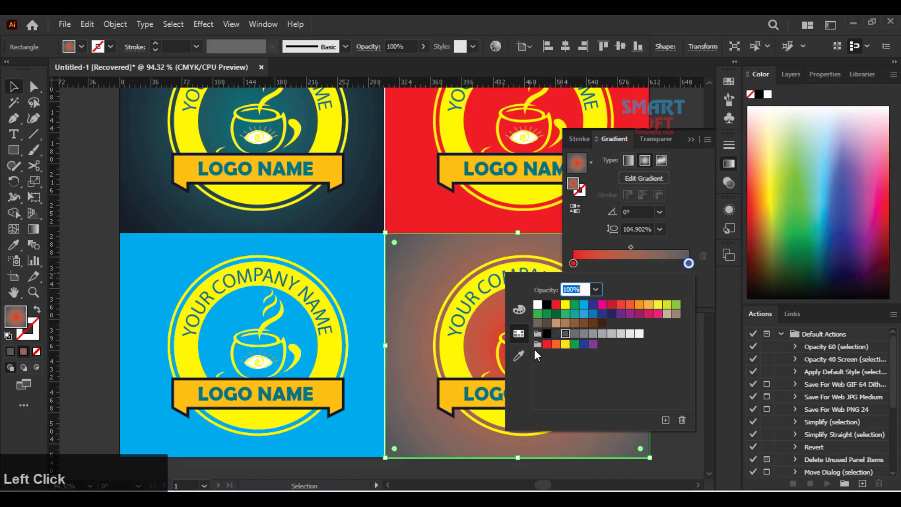
left_click(522, 317)
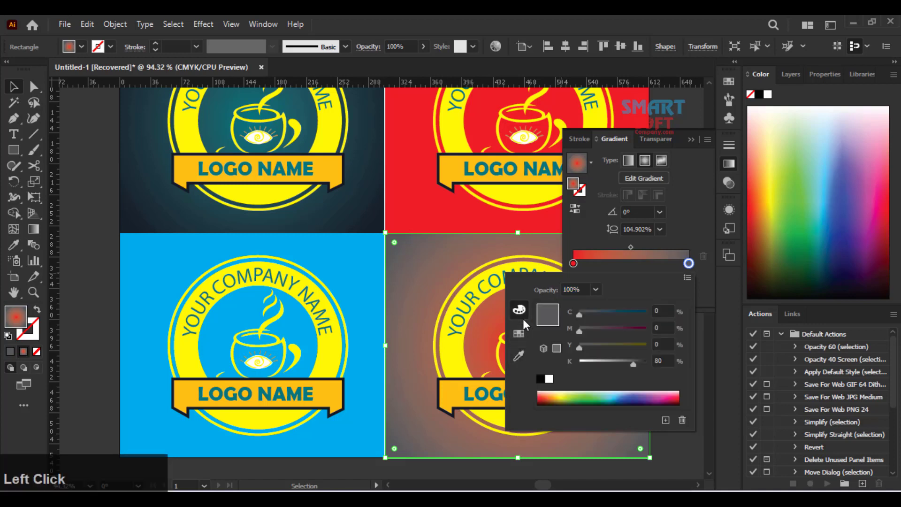
left_click(519, 358)
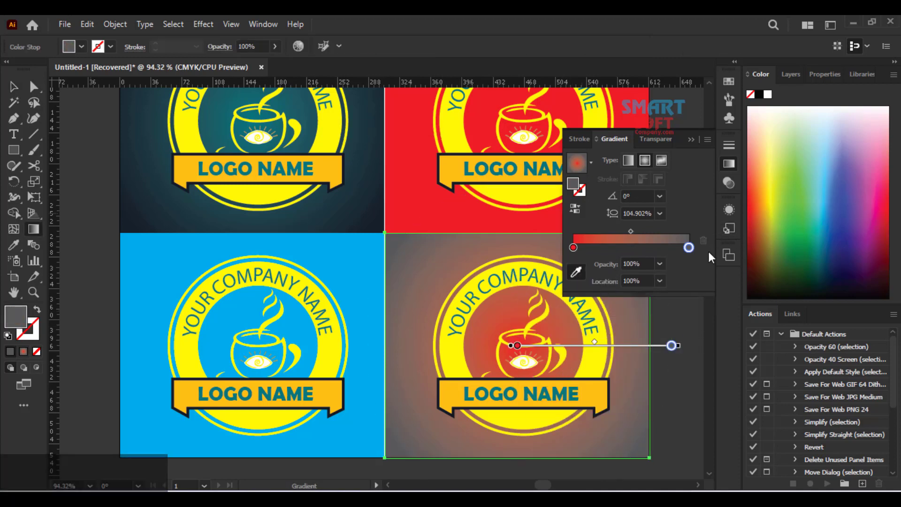
- Set the outer colour stop of the lower-right background's gradient to a lighter red and return to the Selection tool
double_click(688, 248)
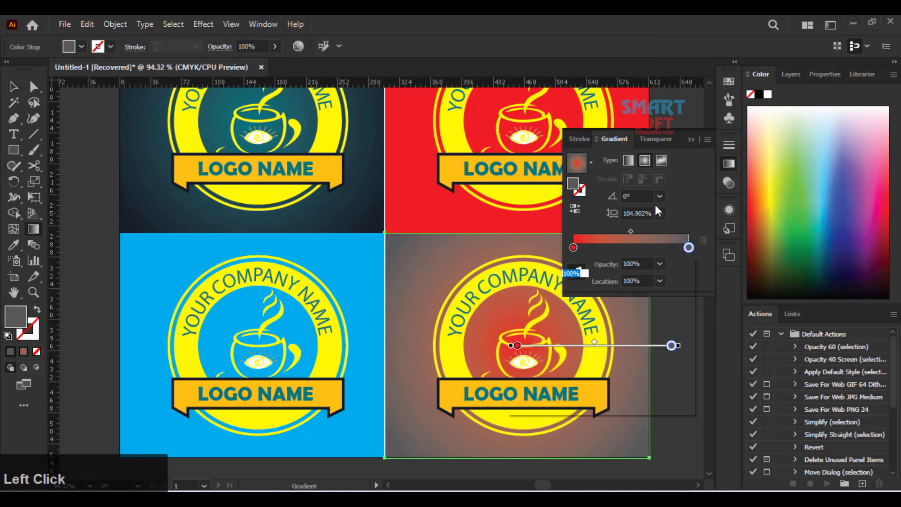
left_click(610, 289)
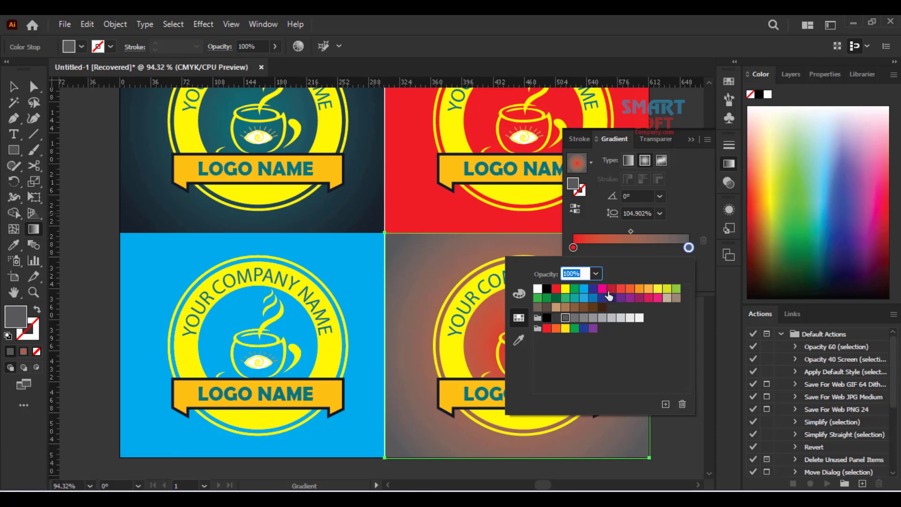
left_click(622, 290)
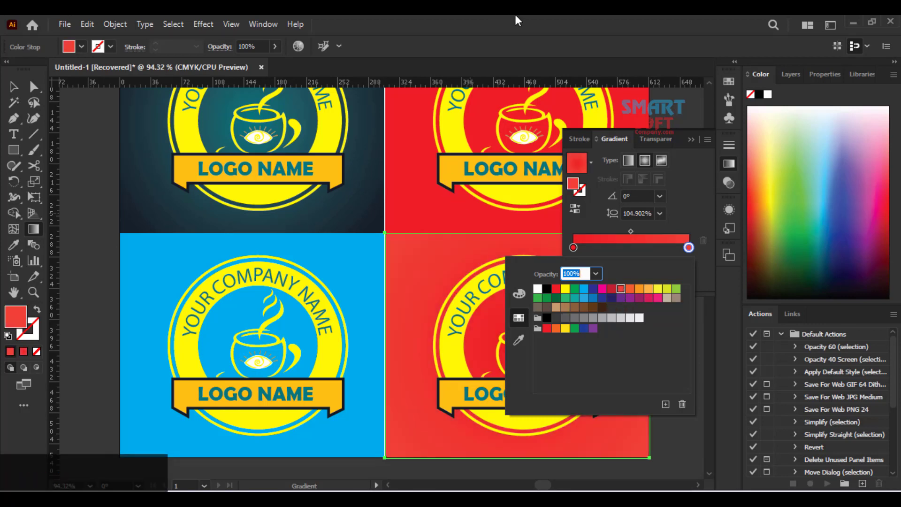
left_click(434, 57)
left_click(14, 86)
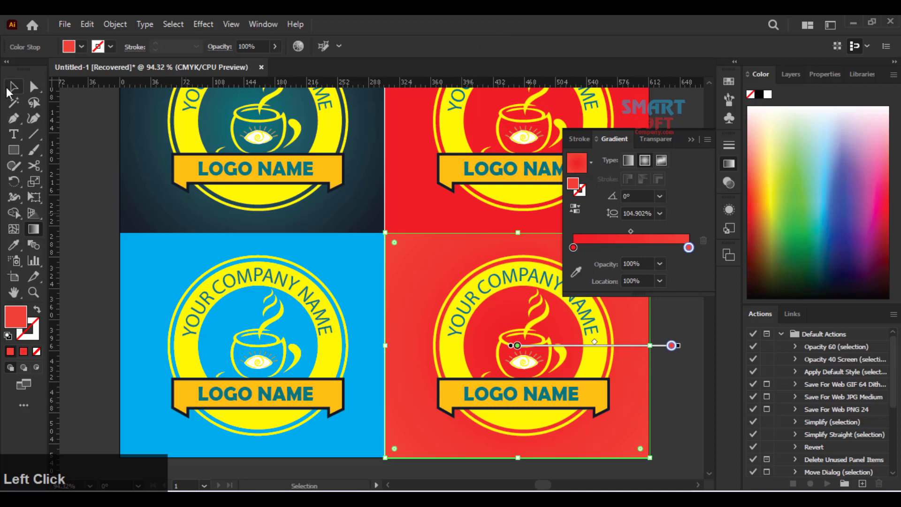
- Decline the link update, collapse the gradient settings and bring all four logo copies into view
left_click(75, 146)
key("ctrl+minus")
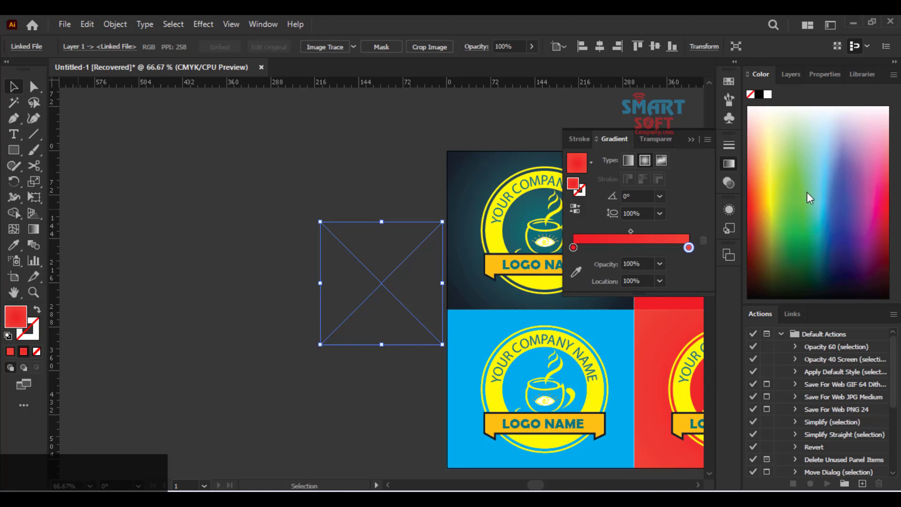
key("Tab")
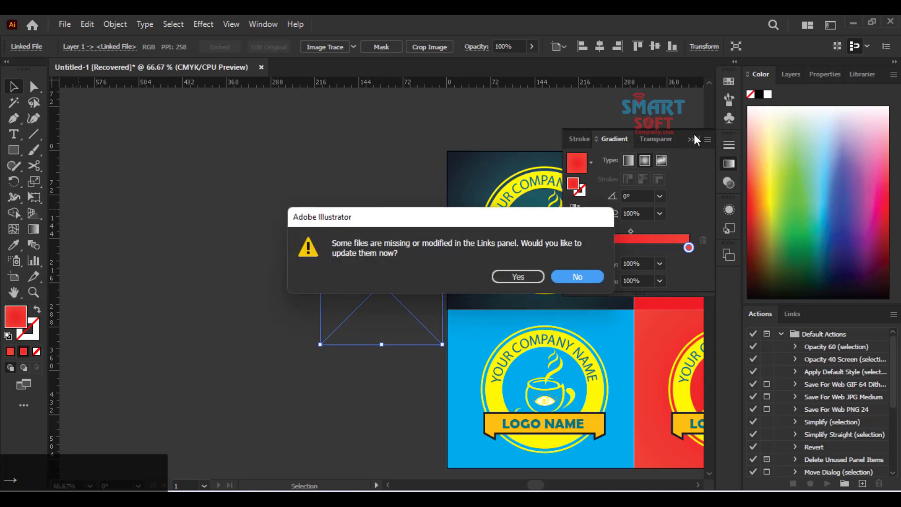
key("Return")
left_click(693, 133)
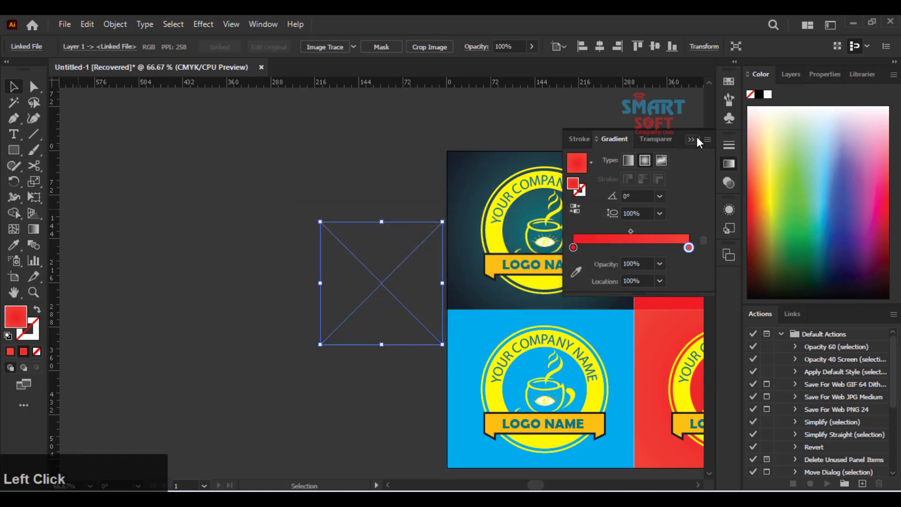
left_click_drag(696, 136, 467, 106)
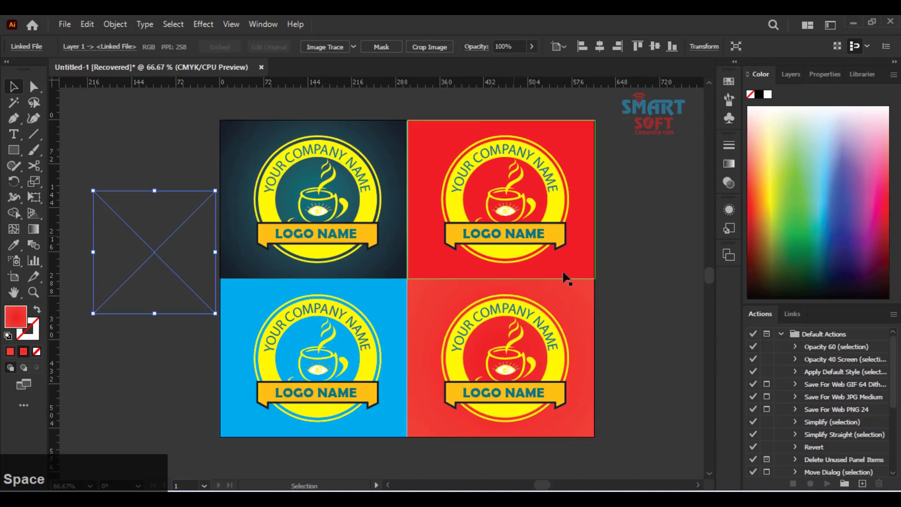
- Examine the reference images in the Ai_Lesson_8 folder, pick out logo.jpg and decline the link update for the coffee logo document
left_click(634, 281)
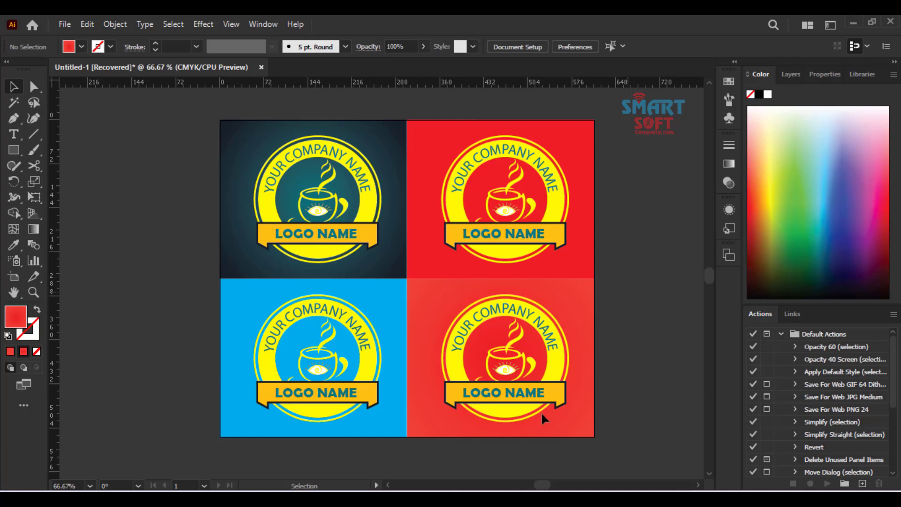
left_click(492, 499)
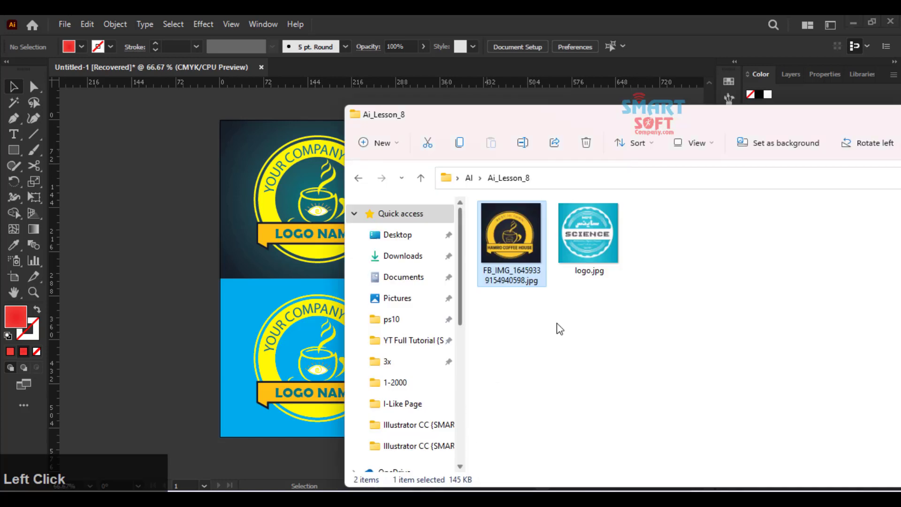
left_click(605, 277)
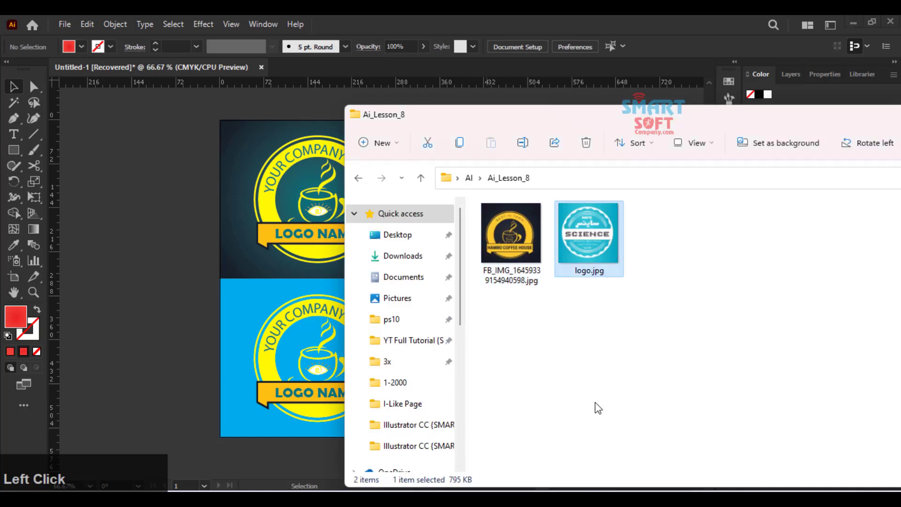
left_click(544, 498)
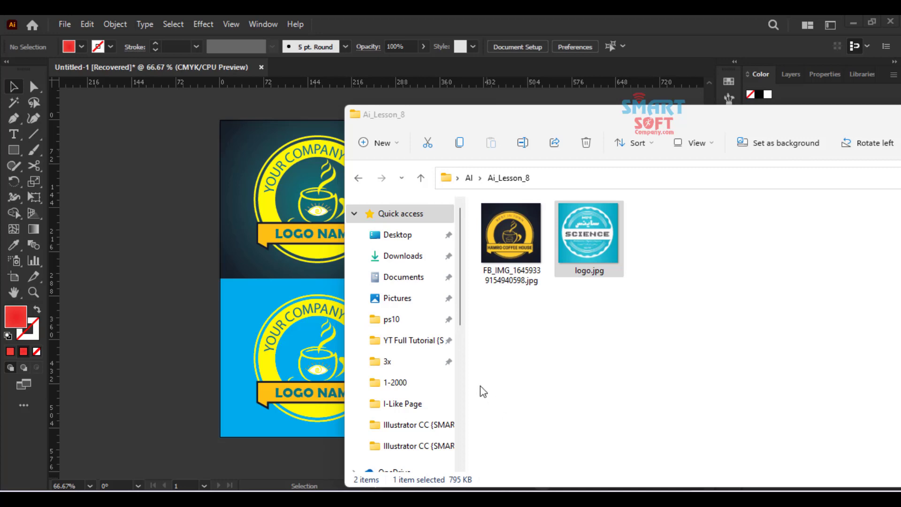
left_click(590, 302)
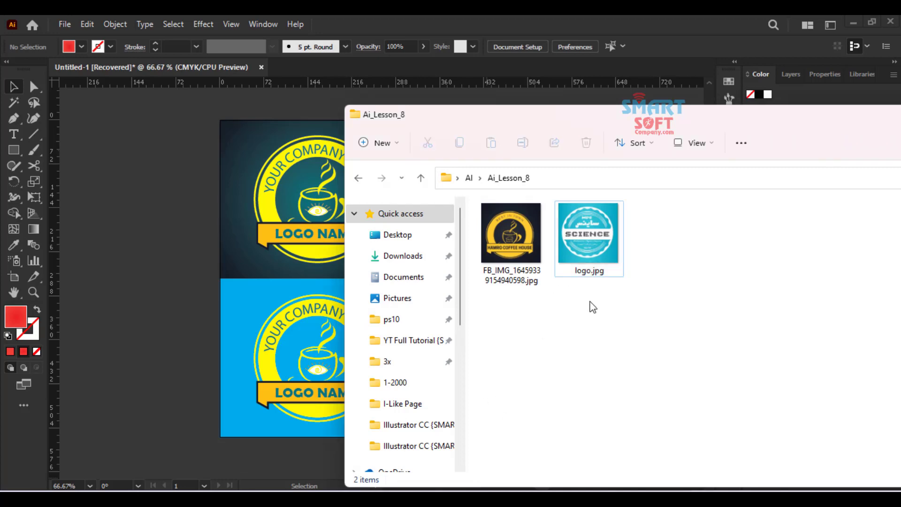
left_click(592, 273)
left_click(206, 215)
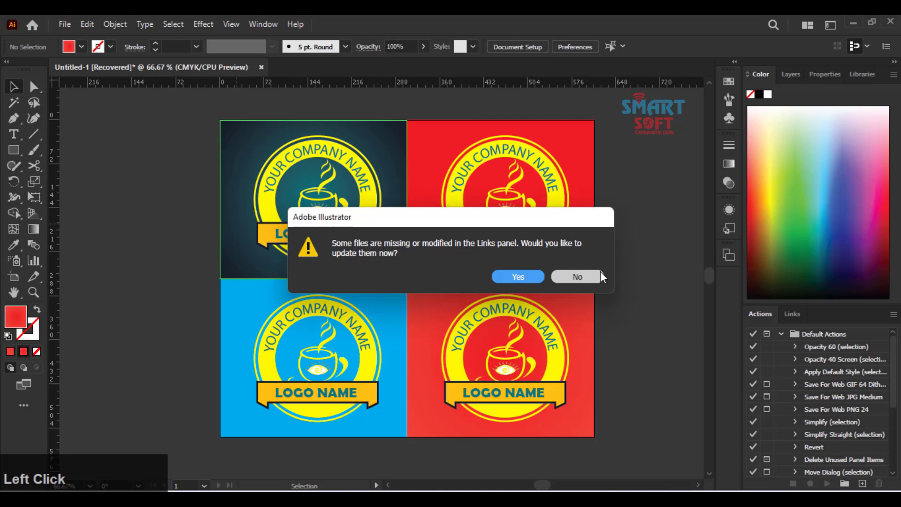
left_click(581, 277)
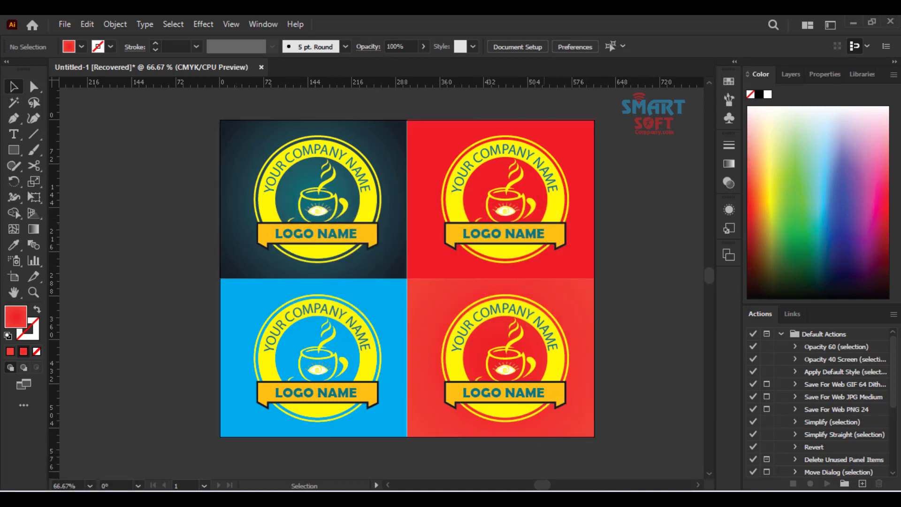
left_click(488, 498)
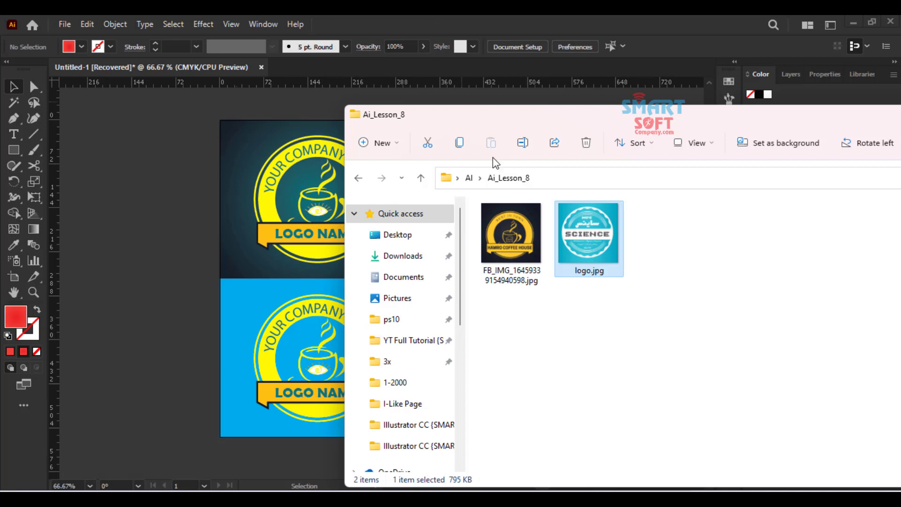
left_click(590, 218)
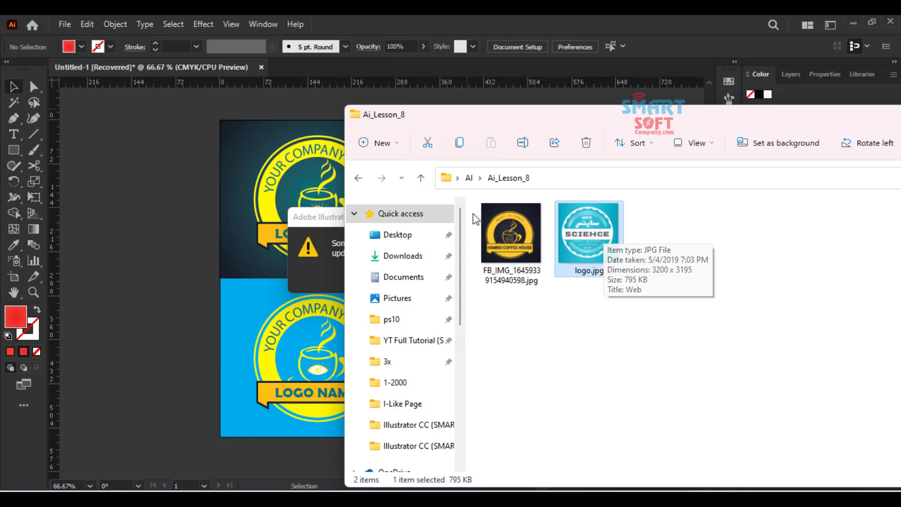
key("F8")
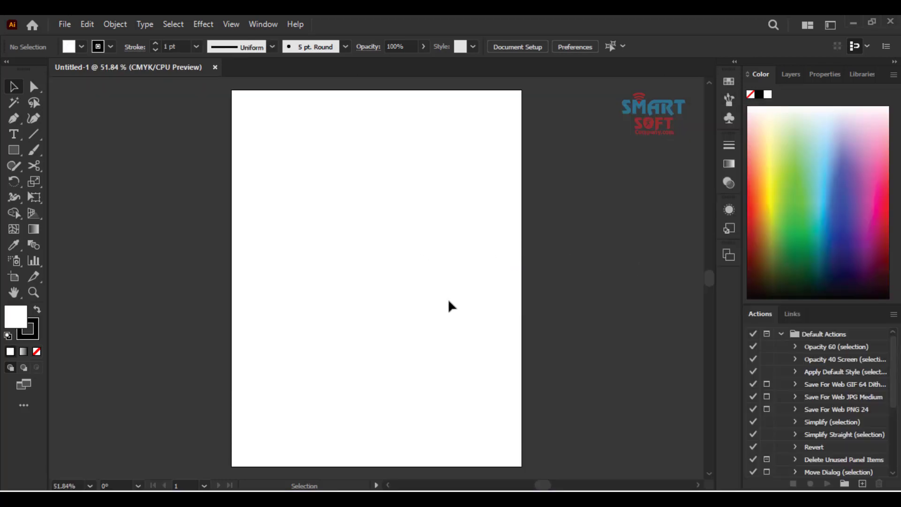
- Place logo.jpg from the Ai_Lesson_8 folder into the new blank document
scroll(558, 433, "down", 1)
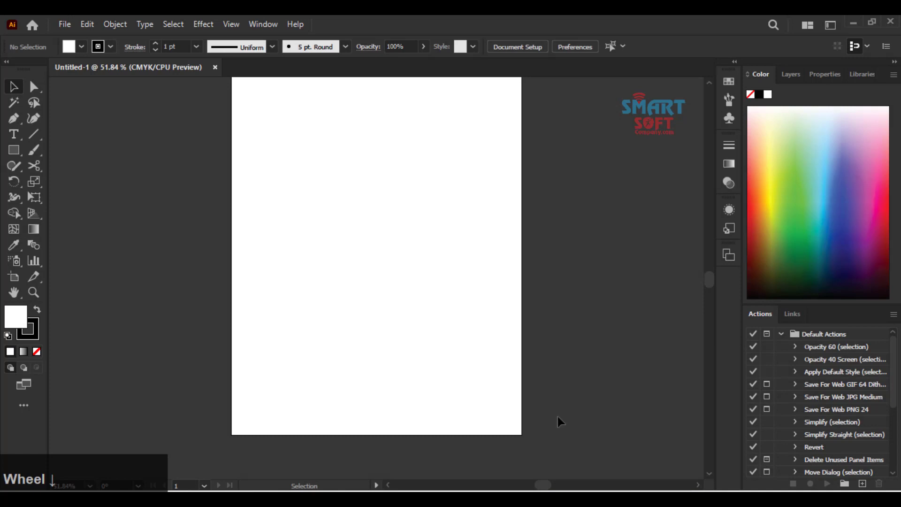
left_click(499, 488)
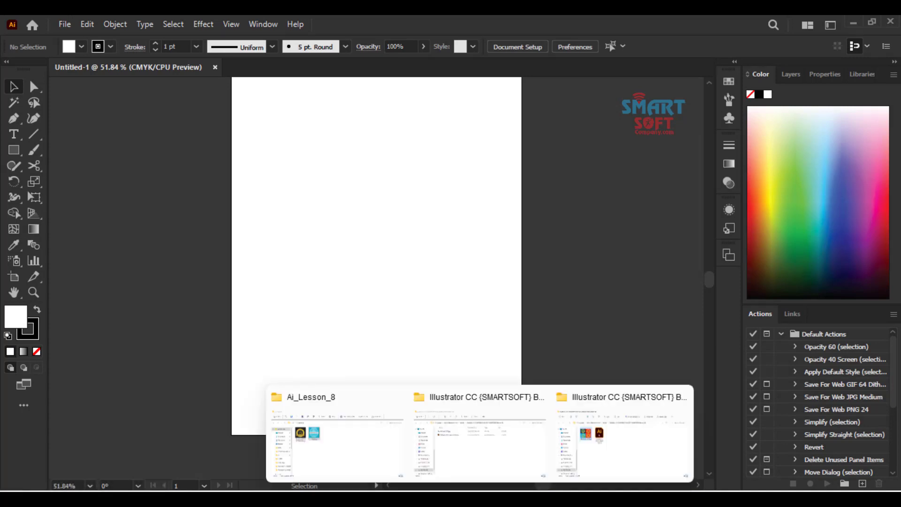
left_click(379, 446)
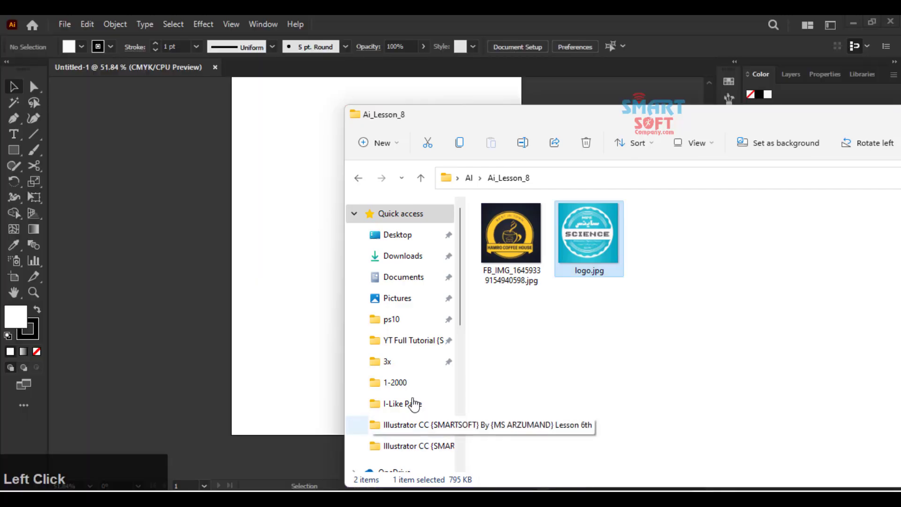
left_click_drag(535, 239, 298, 233)
- Scale the placed badge image down to fit the artboard and put a smaller reference copy beside the artboard
left_click_drag(434, 29, 424, 235)
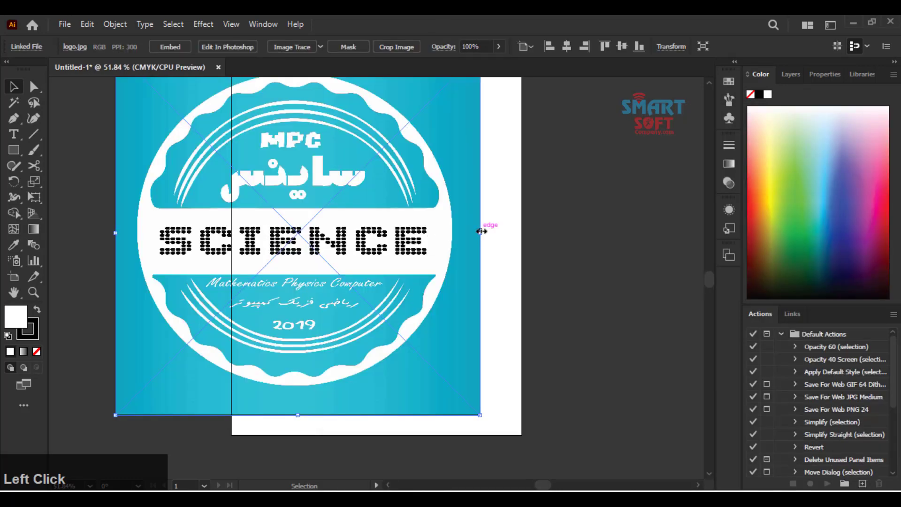
left_click_drag(480, 232, 432, 233)
left_click_drag(351, 245, 173, 248)
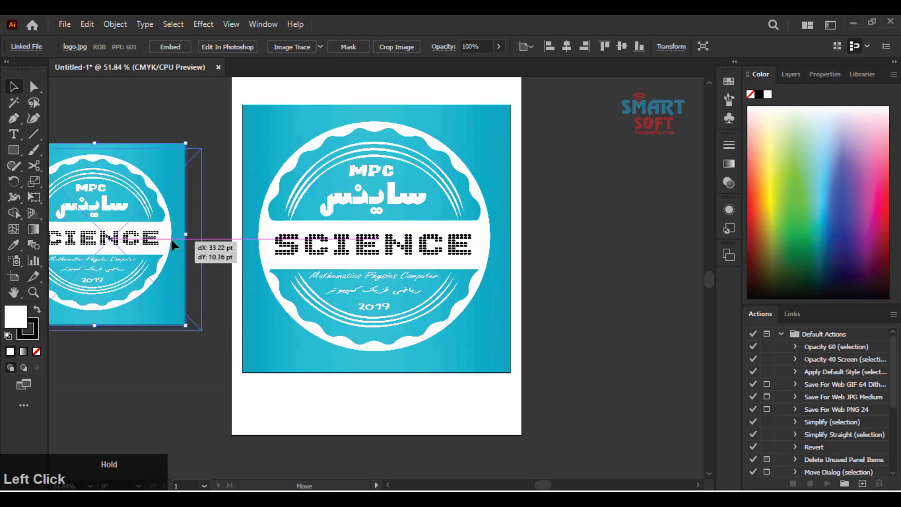
- Embed the badge image on the artboard, set its opacity to 57% and lock it as a tracing template
left_click(261, 232)
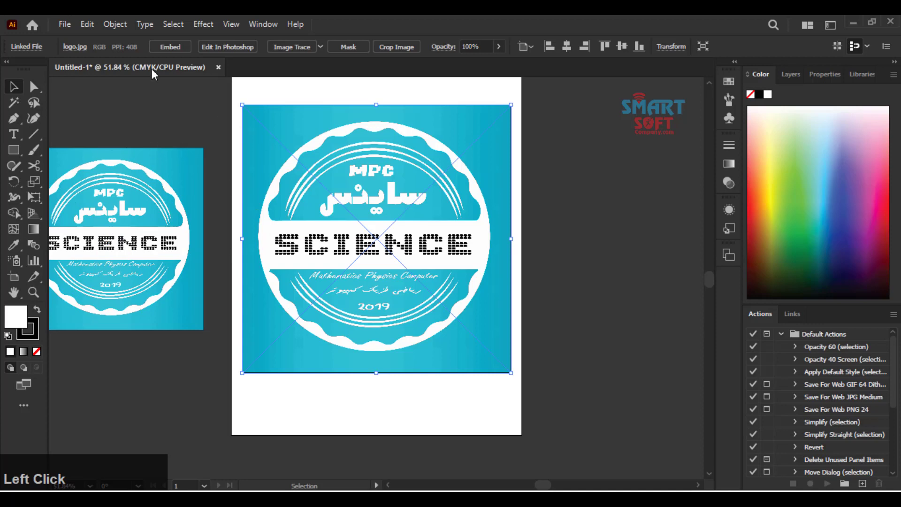
left_click(171, 47)
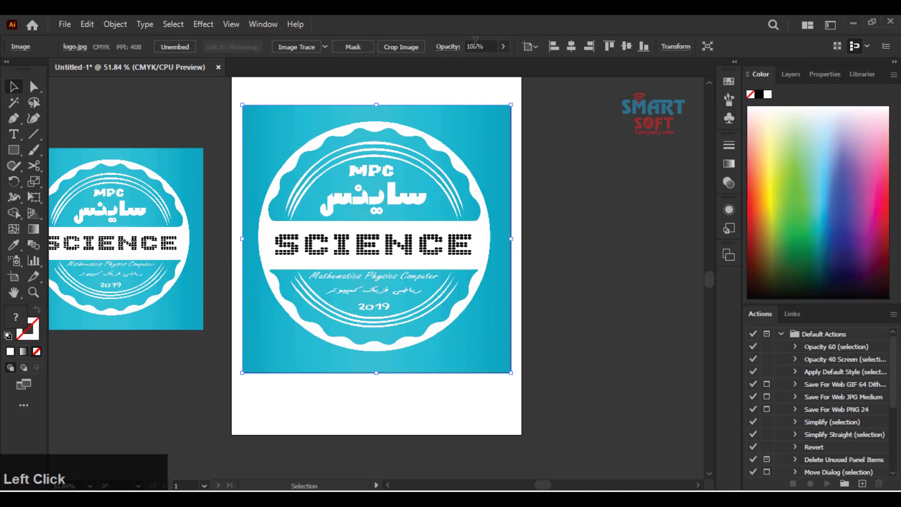
left_click(504, 51)
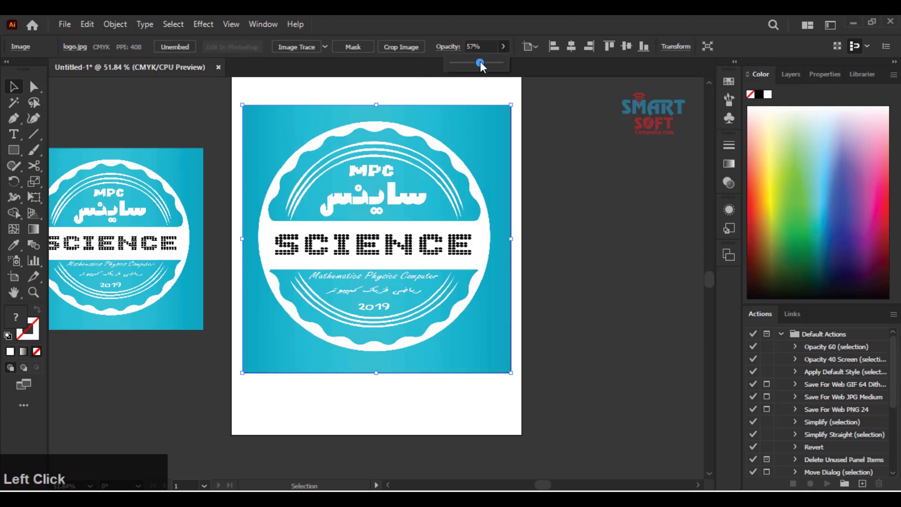
left_click(478, 62)
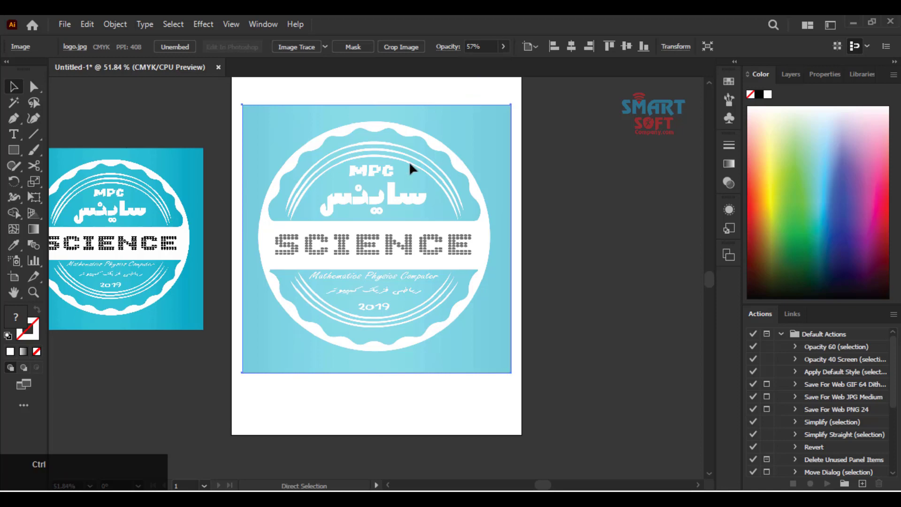
key("ctrl+2")
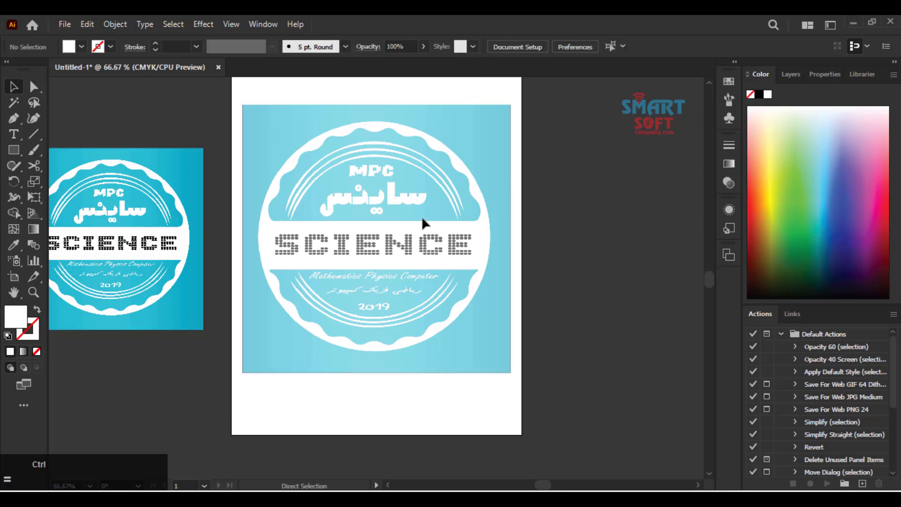
- Draw a white circle from its centre at the size of the badge's outer ring and align it over the template badge
scroll(422, 223, "up", 2)
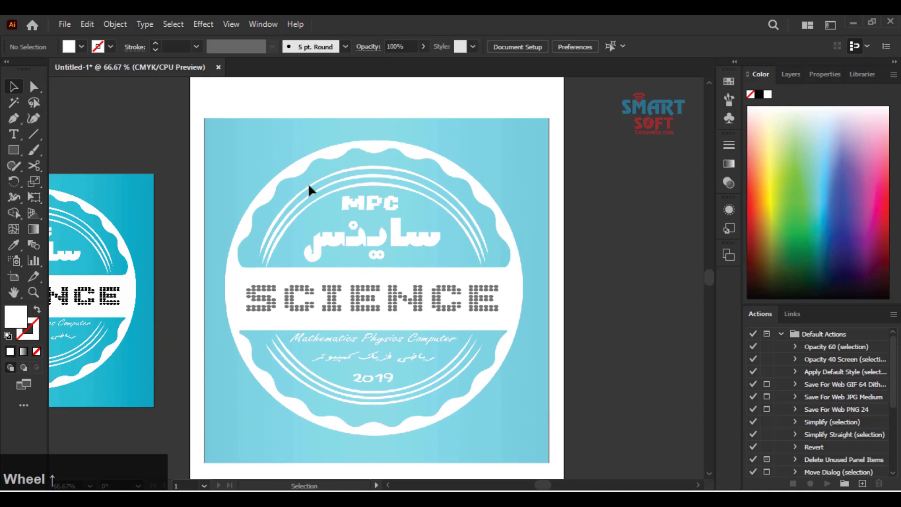
right_click(9, 146)
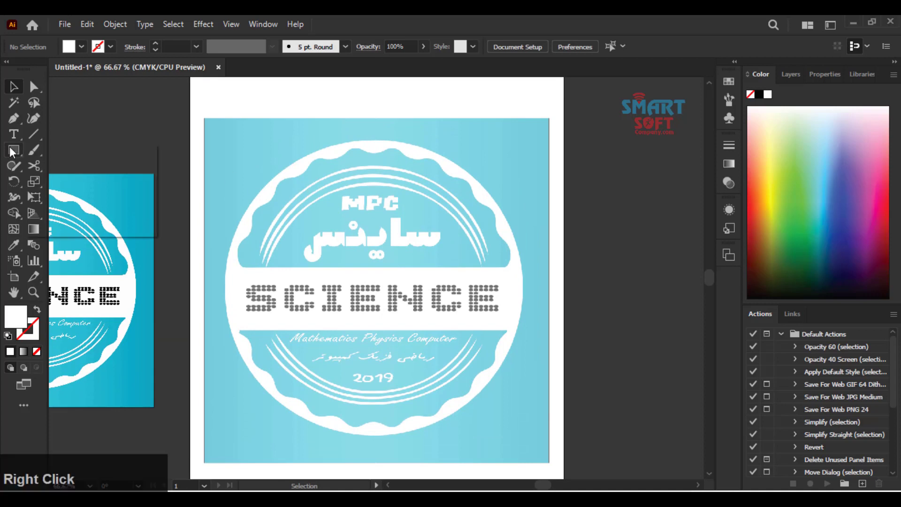
left_click(49, 180)
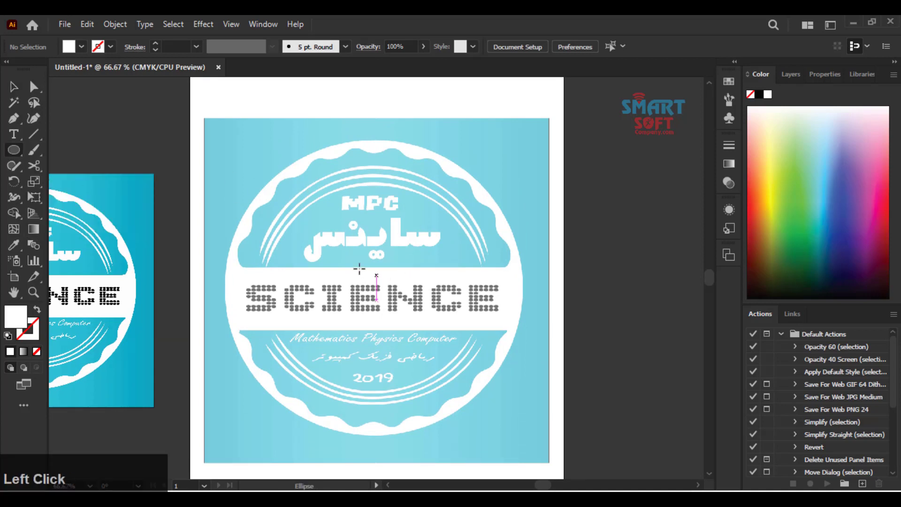
left_click_drag(367, 262, 514, 364)
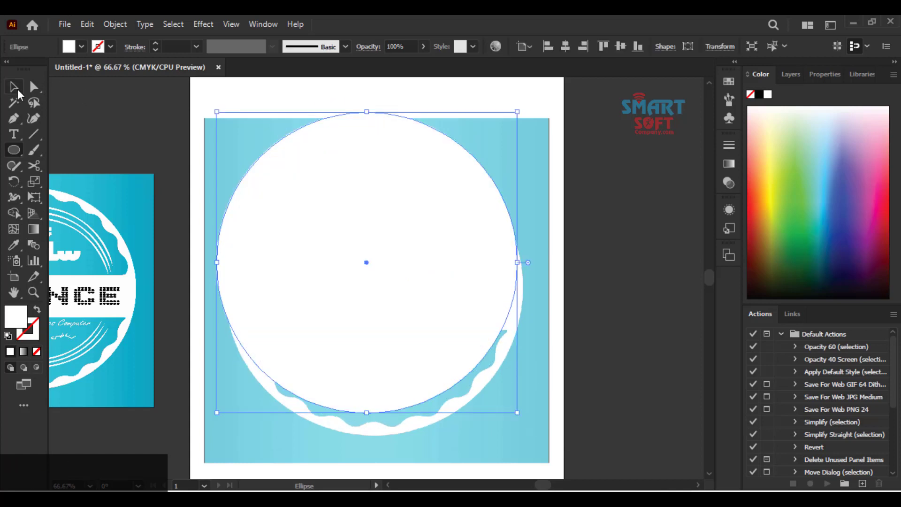
left_click(14, 87)
left_click_drag(342, 196, 360, 222)
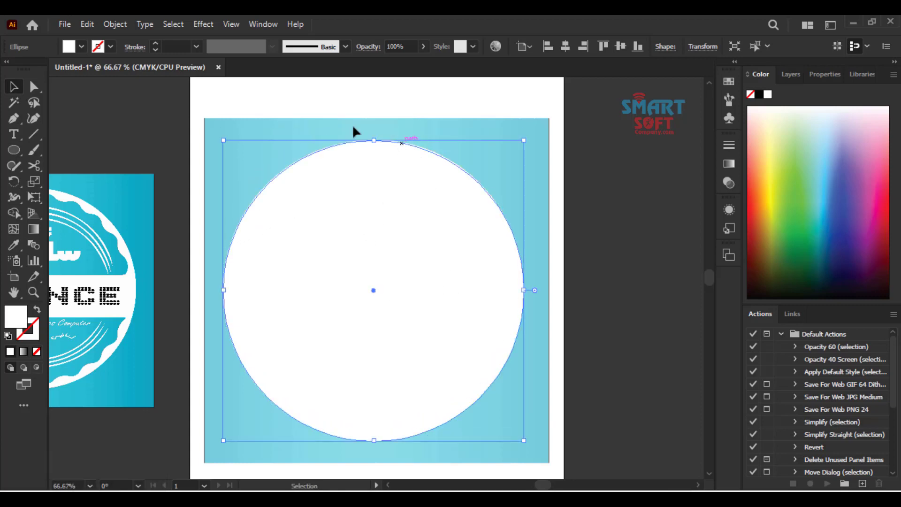
- Fill the circle with dark red after trying magenta, and undo a trial move of it
left_click(83, 44)
left_click(92, 69)
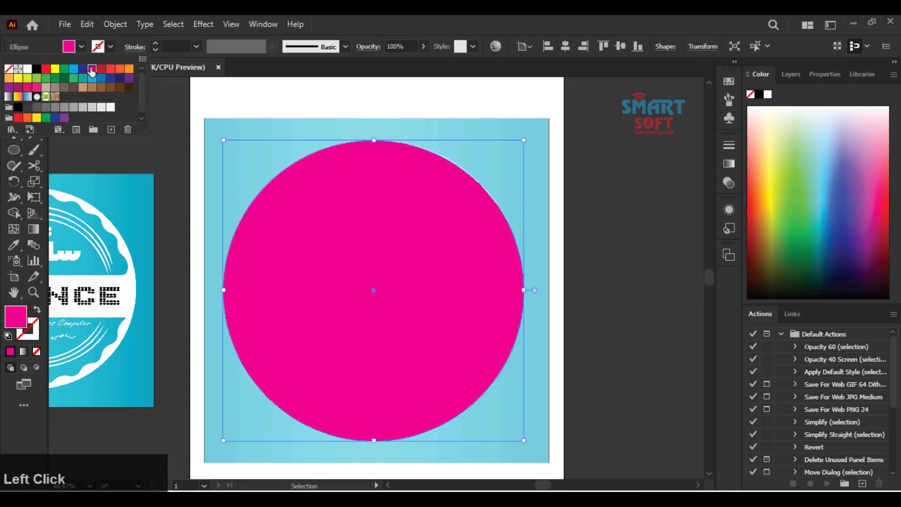
left_click(99, 70)
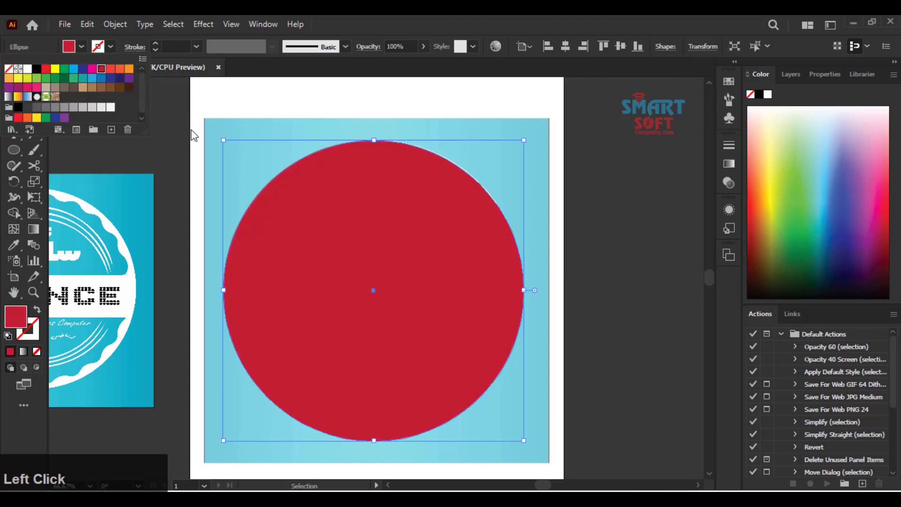
left_click_drag(396, 185, 417, 196)
key("ctrl+z")
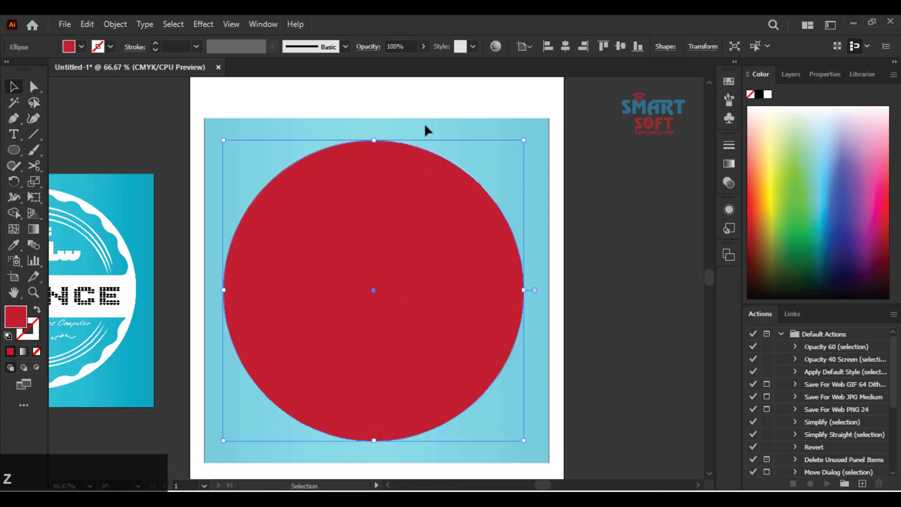
- Lower the circle's opacity to 61% to check it against the badge beneath, and restore it to 100%
left_click(424, 49)
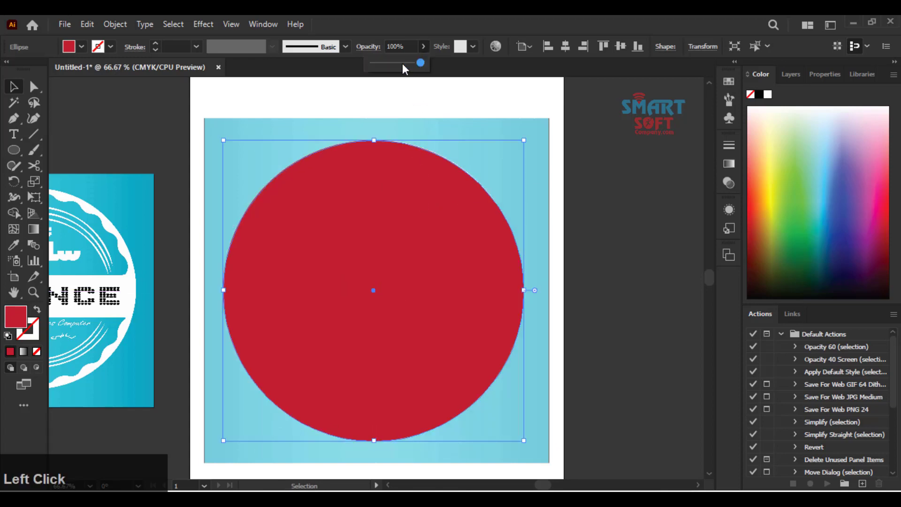
left_click(402, 64)
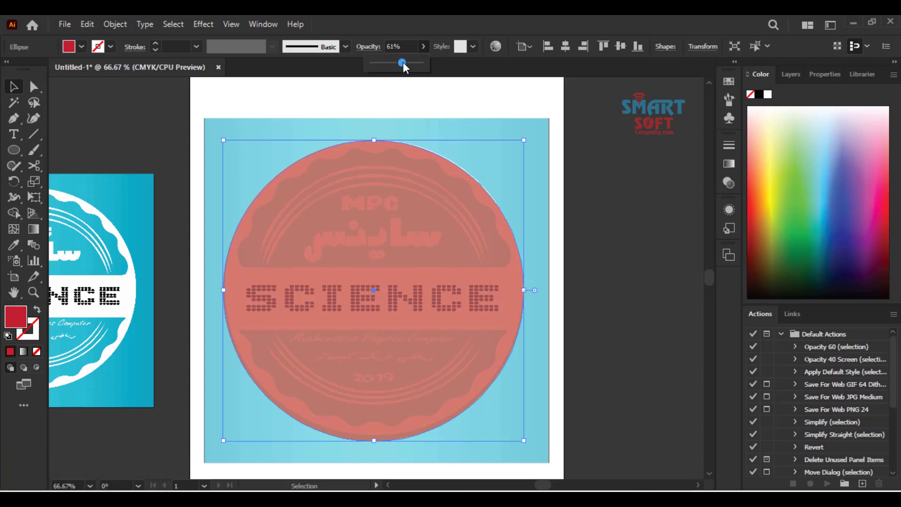
key("ctrl+plus")
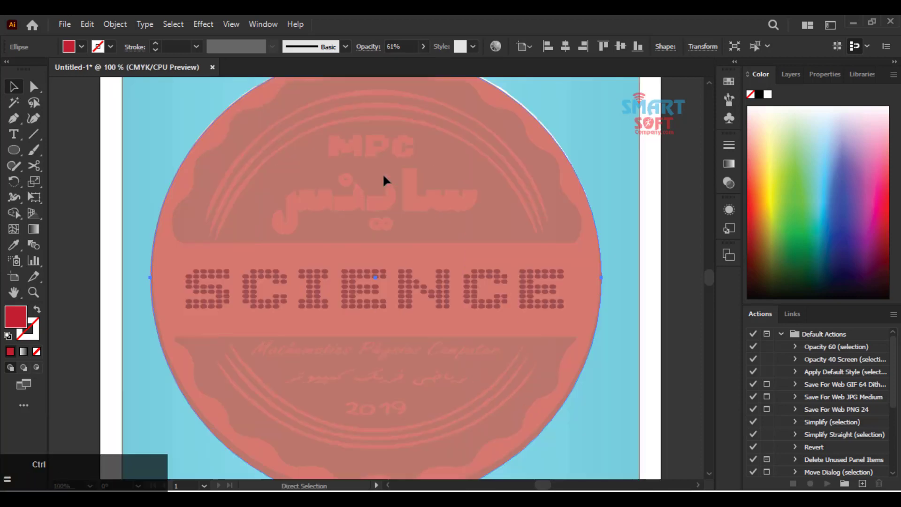
scroll(382, 175, "up", 2)
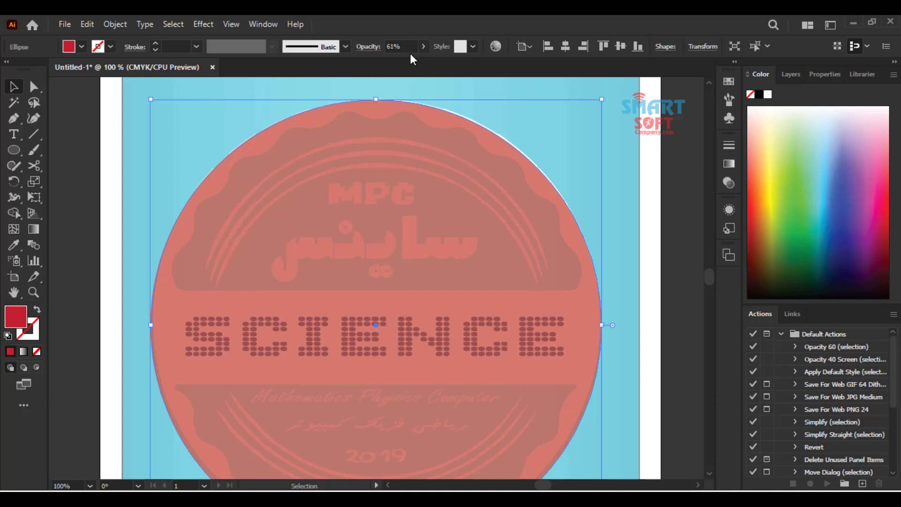
left_click(424, 46)
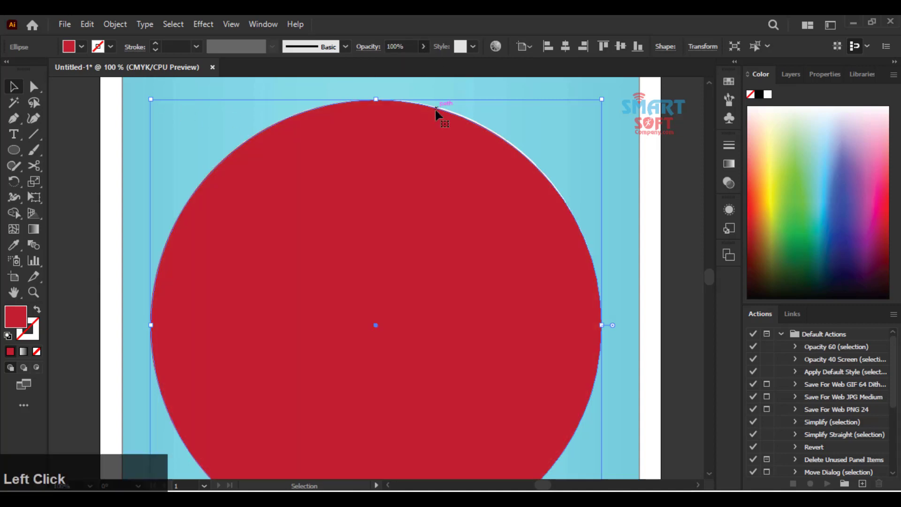
- Duplicate the red circle in place, fill the copy with dark blue and shrink it about its centre to leave a red ring
key("ctrl")
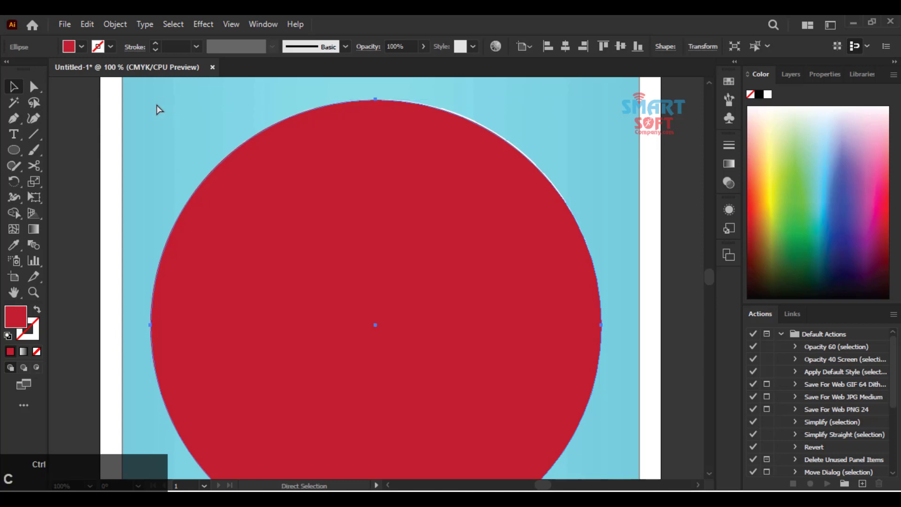
left_click(159, 109)
left_click(226, 164)
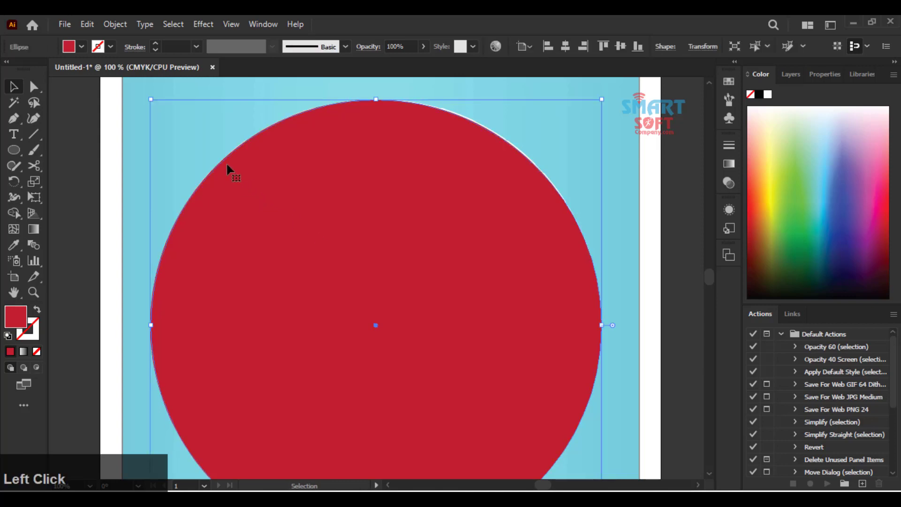
left_click(81, 47)
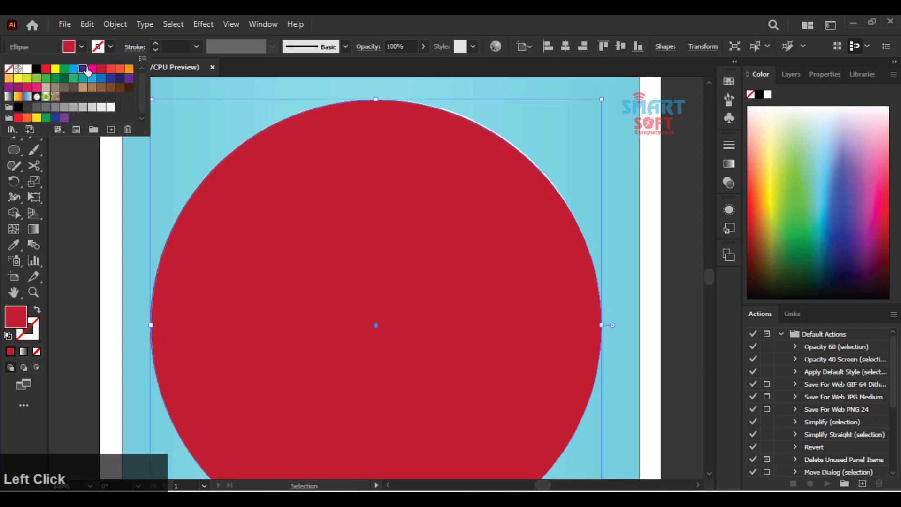
left_click(85, 70)
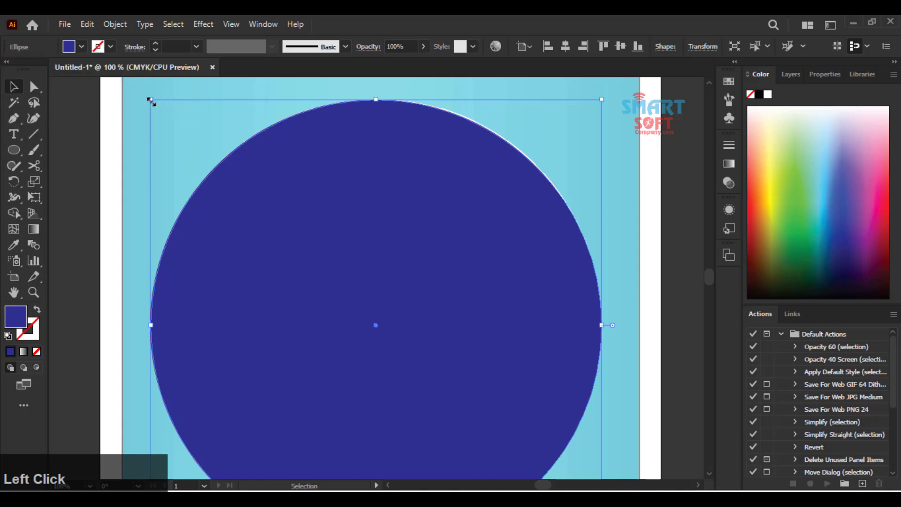
left_click_drag(150, 99, 171, 130)
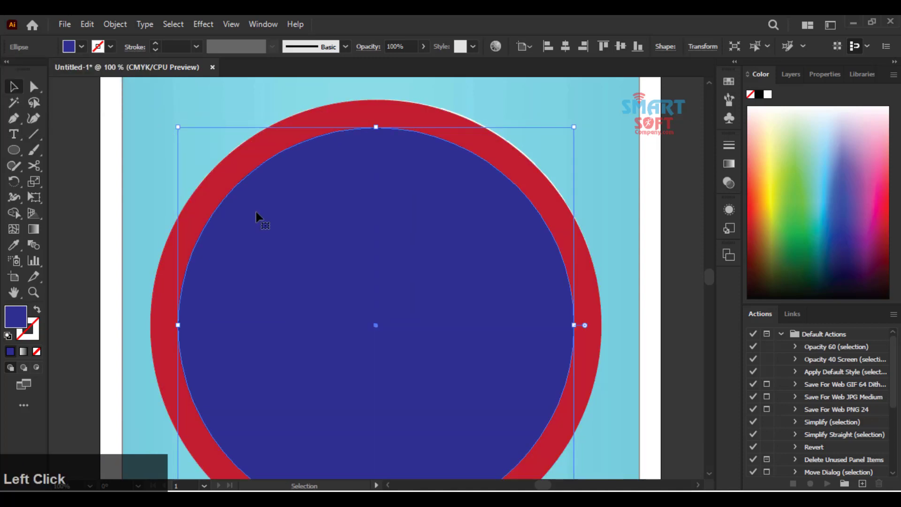
- Duplicate the blue circle, fill the copy with CMYK Cyan and shrink it to a small circle near the upper part of the badge
left_click(158, 151)
left_click_drag(325, 257, 317, 249)
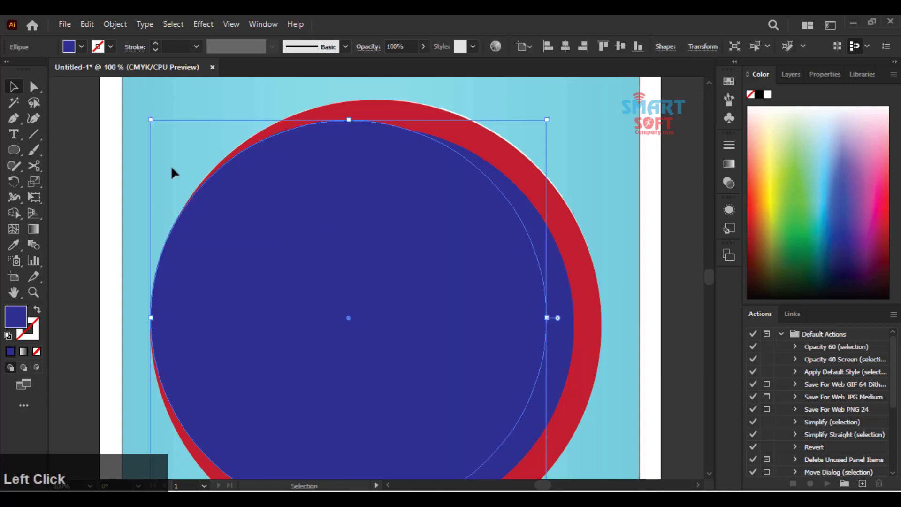
left_click(81, 46)
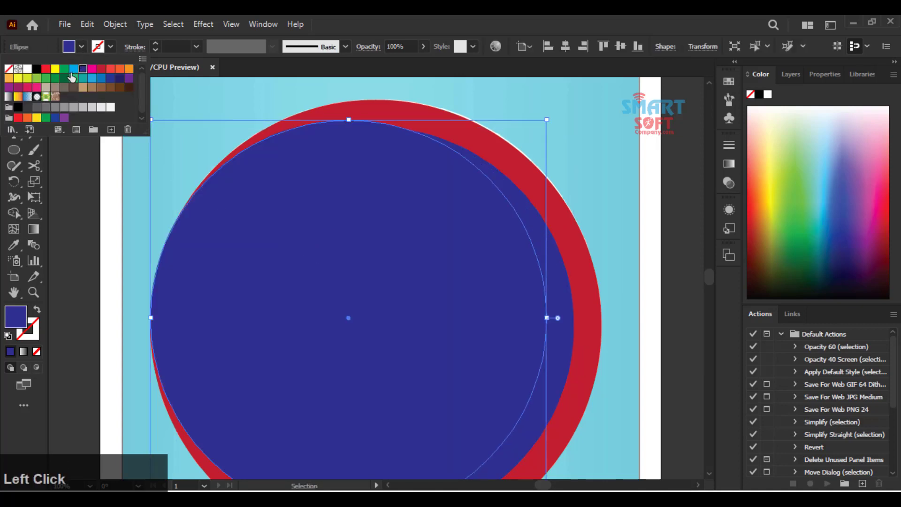
left_click(74, 69)
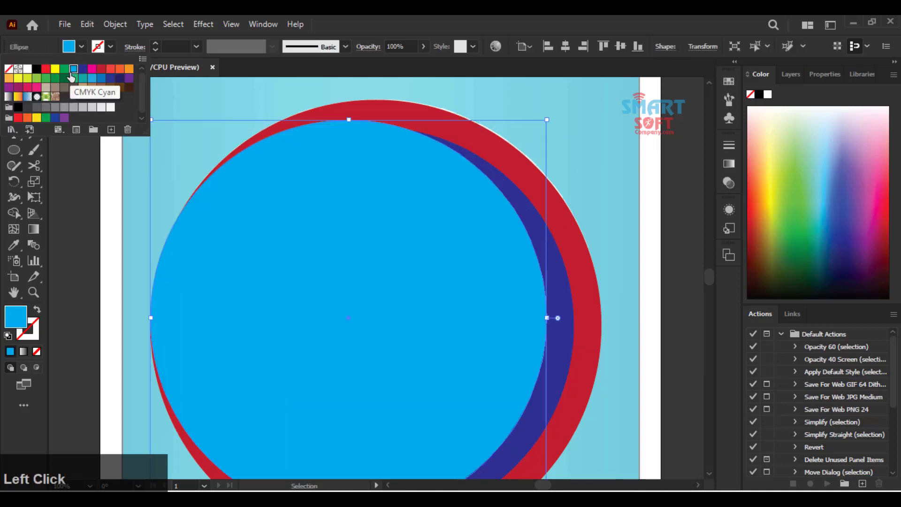
left_click(545, 120)
left_click_drag(545, 122, 463, 210)
left_click_drag(401, 237, 350, 137)
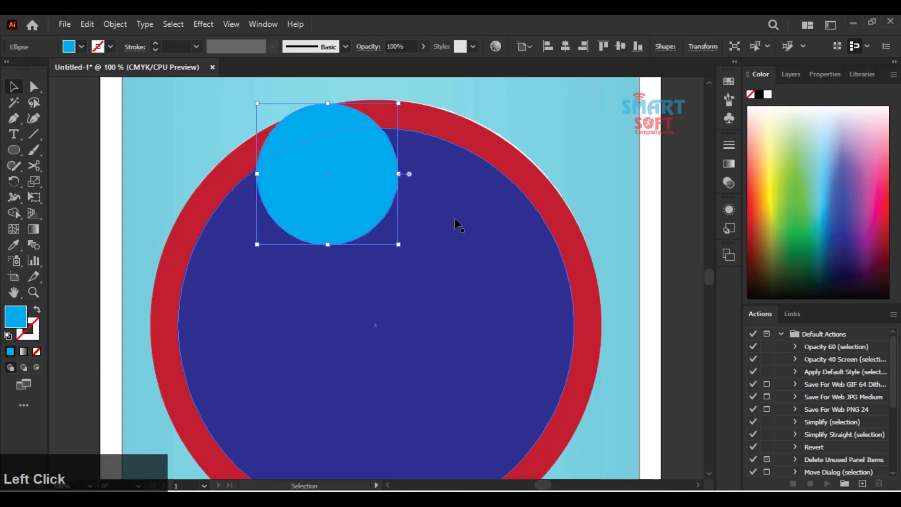
- Show the rulers and place a horizontal guide through the centre of the blue circle
left_click(436, 219)
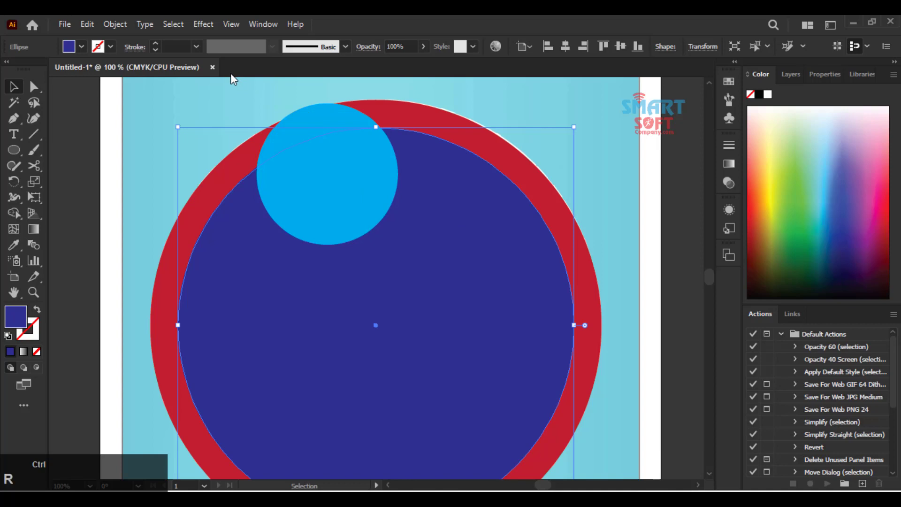
key("ctrl+r")
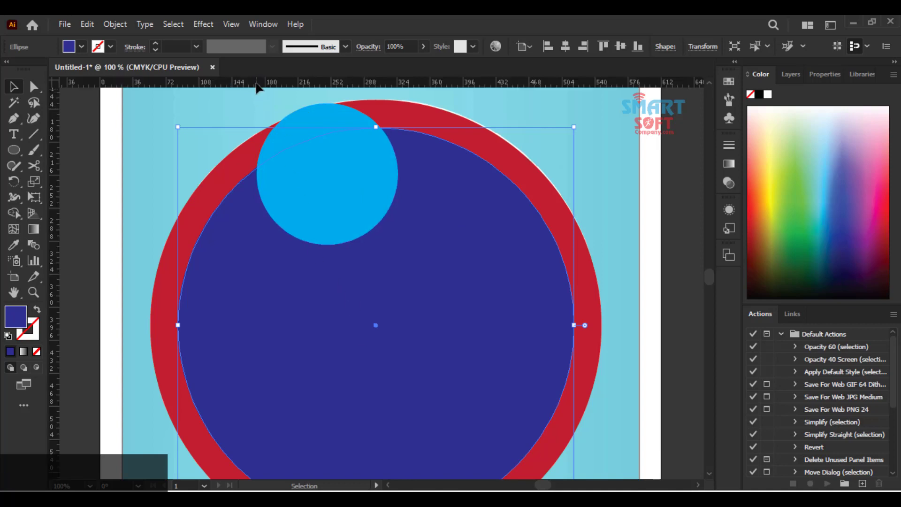
left_click_drag(258, 83, 377, 325)
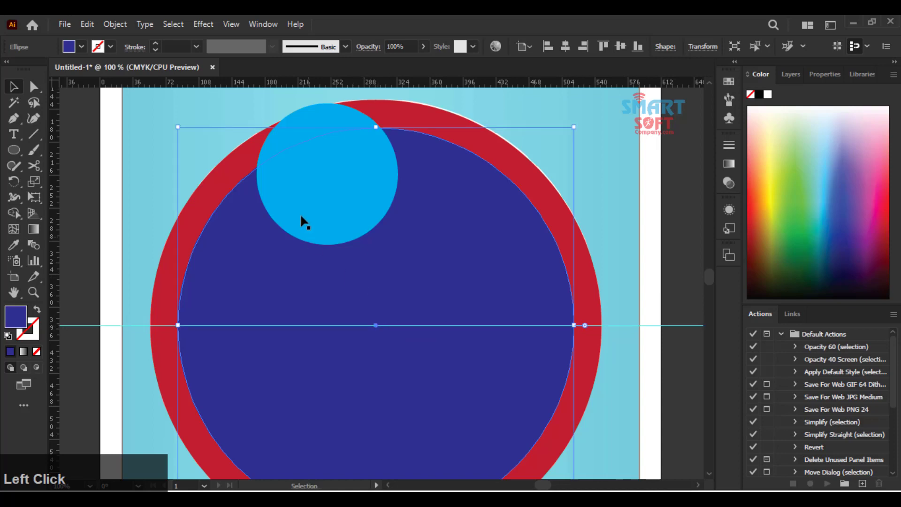
- Draw a rectangle across the red circle's full width, centred on the guide, fill it with magenta and make it taller on both sides
right_click(11, 157)
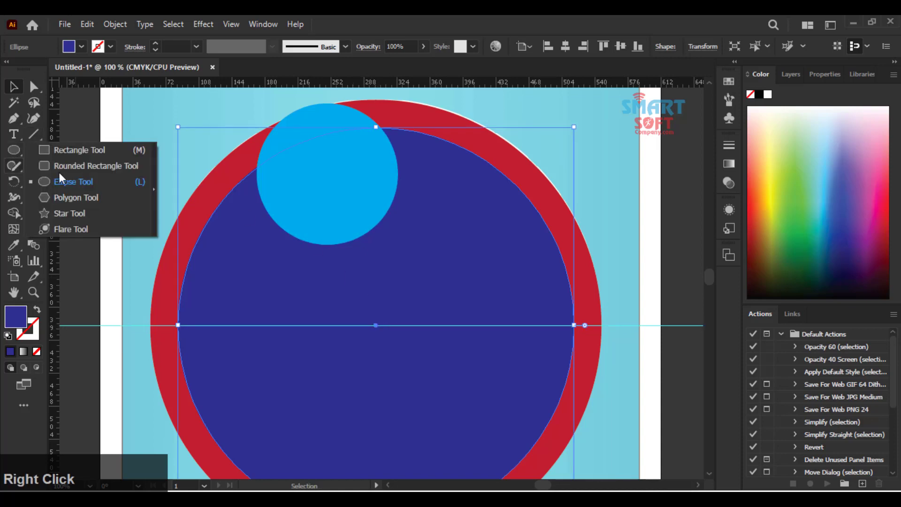
left_click(63, 150)
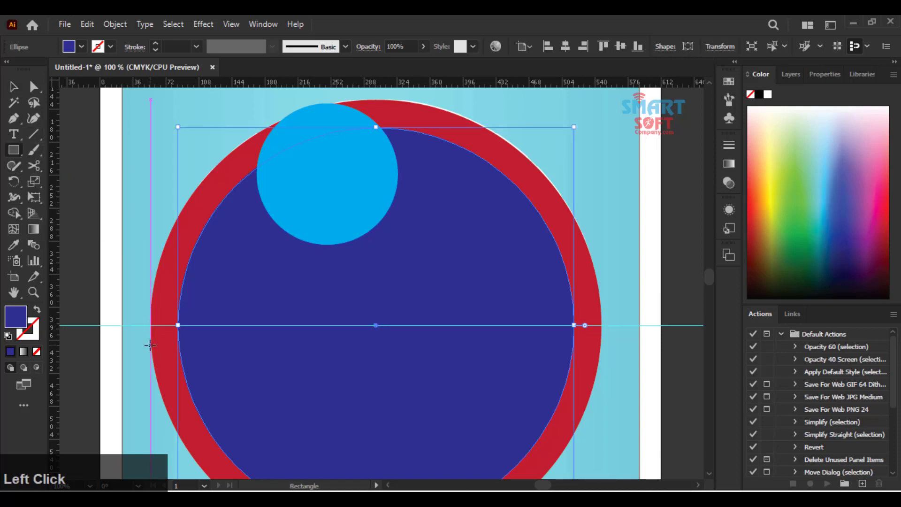
left_click_drag(151, 302, 601, 349)
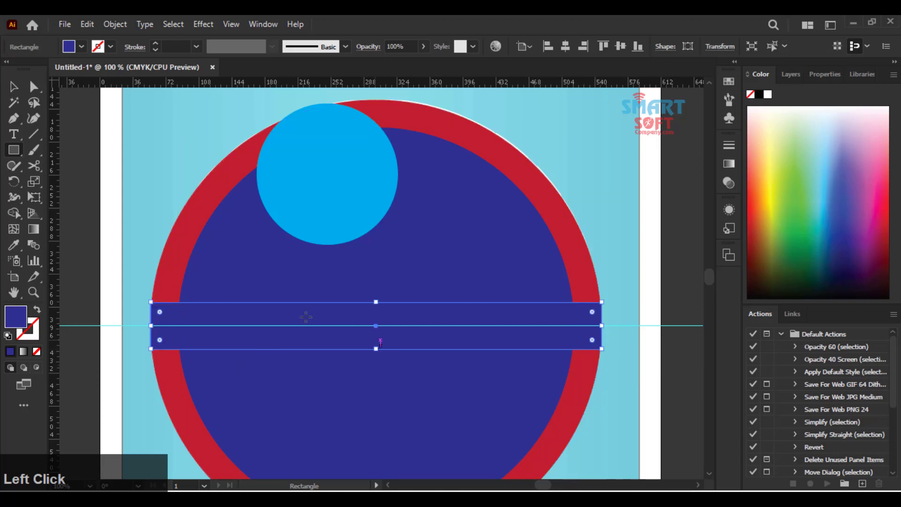
left_click(82, 47)
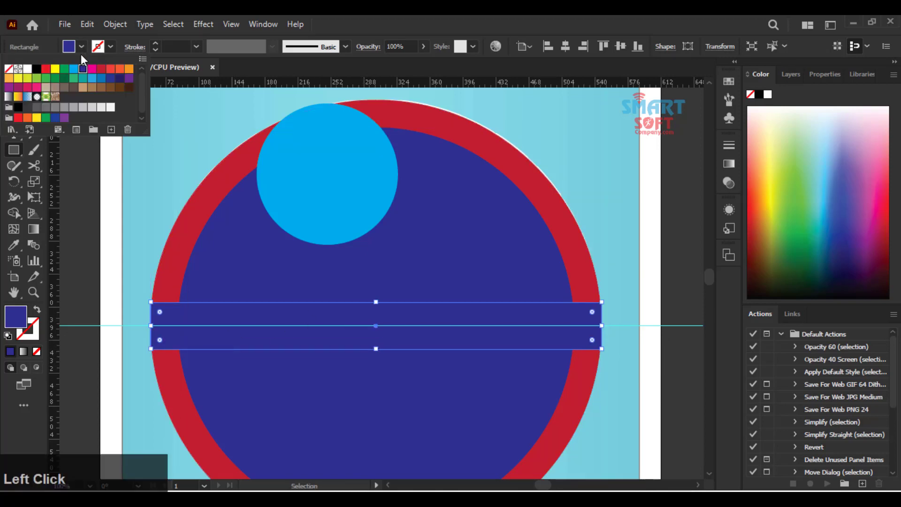
left_click(92, 70)
left_click(229, 60)
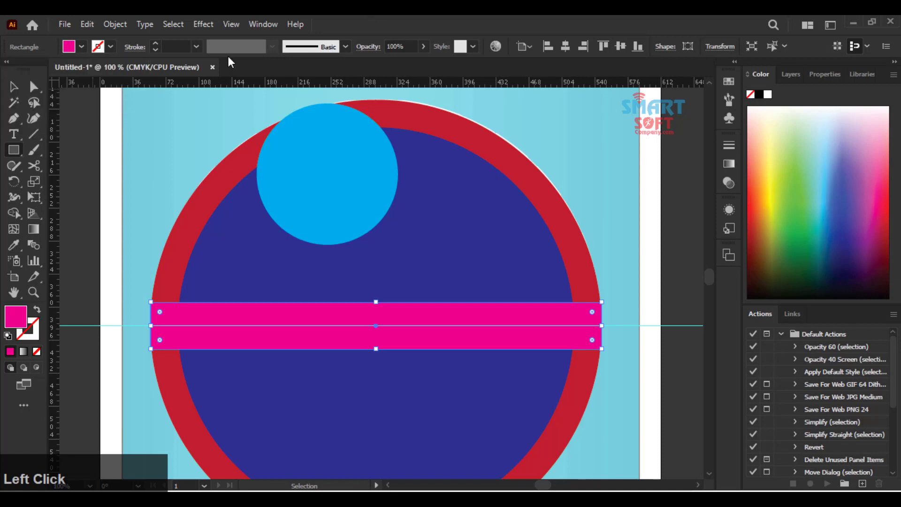
left_click(14, 86)
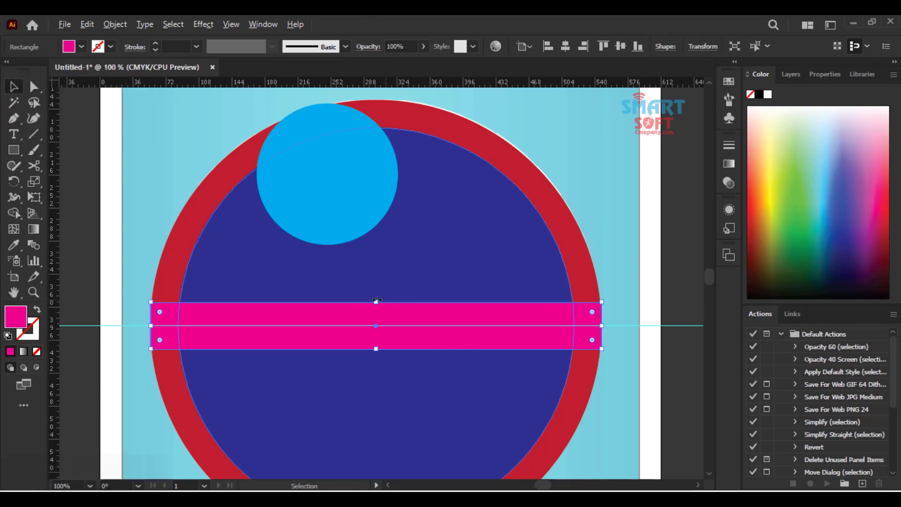
left_click_drag(377, 300, 378, 291)
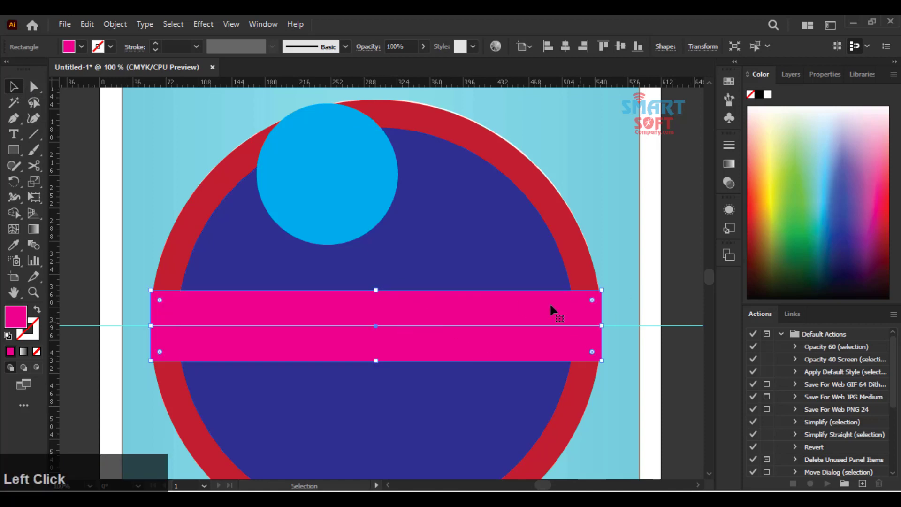
- Move the cyan circle down towards the magenta band and shrink it further
left_click_drag(349, 210, 298, 260)
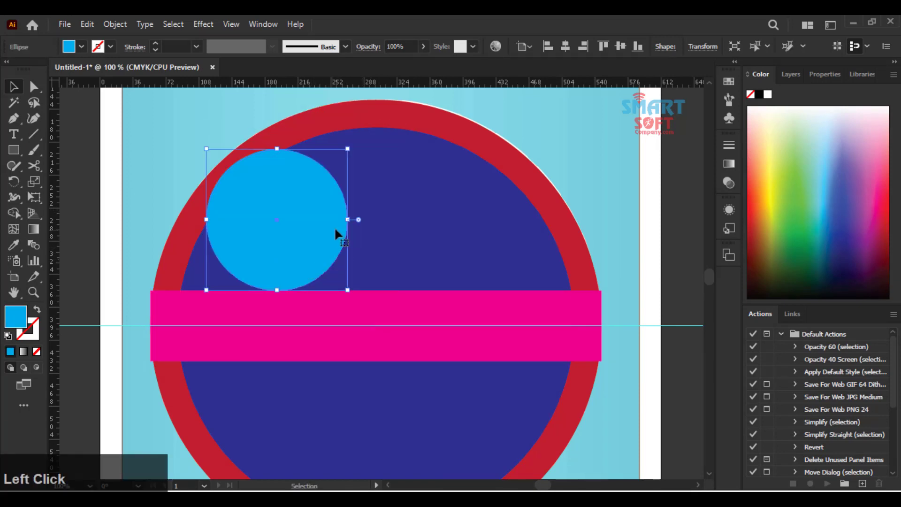
left_click_drag(350, 219, 318, 257)
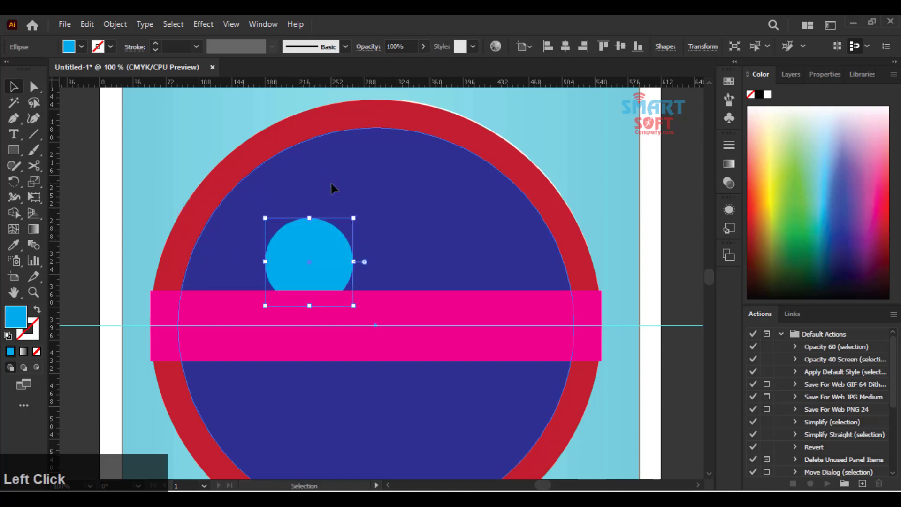
left_click(331, 183)
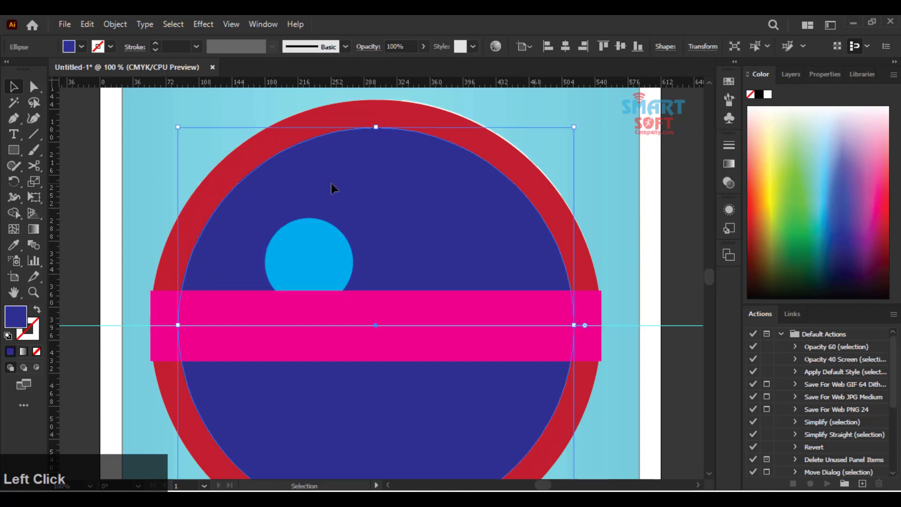
- Duplicate the red outer circle in place and swap the copy's fill and stroke
left_click(327, 123)
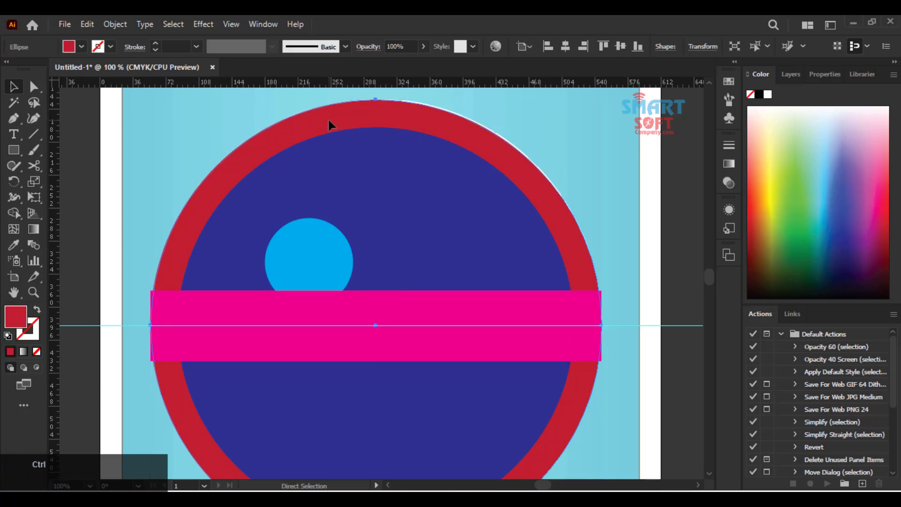
left_click(221, 112)
left_click(242, 152)
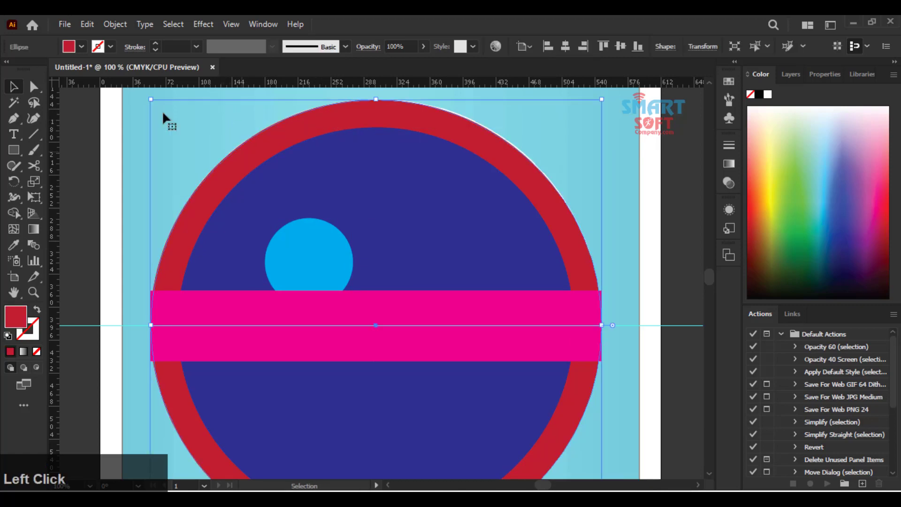
left_click(83, 46)
left_click(83, 45)
left_click(83, 42)
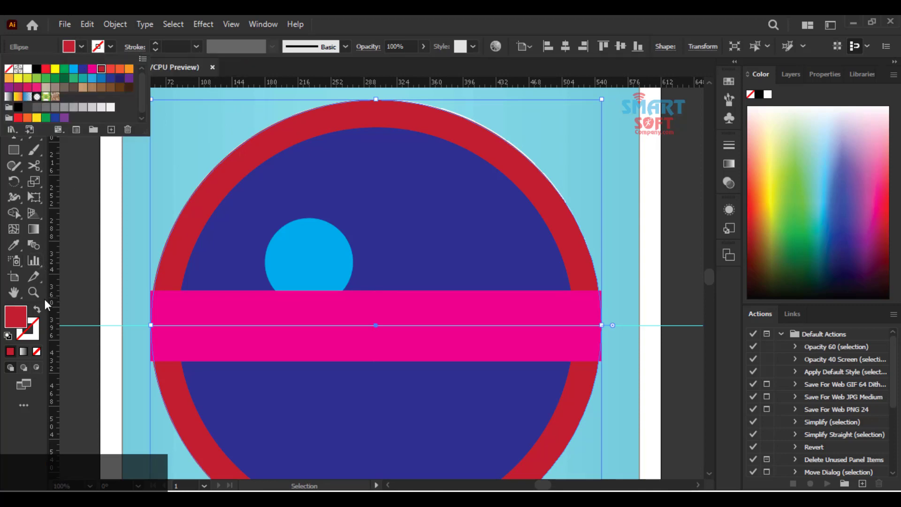
left_click(38, 312)
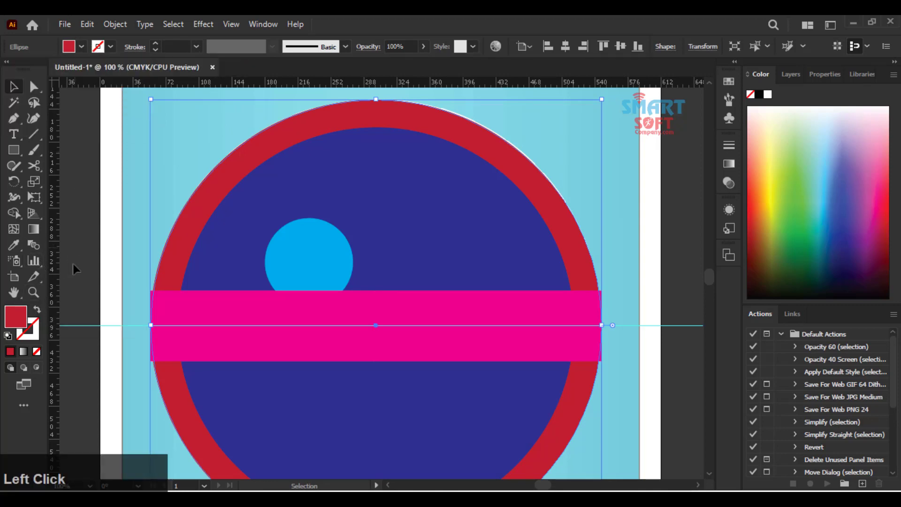
left_click(39, 312)
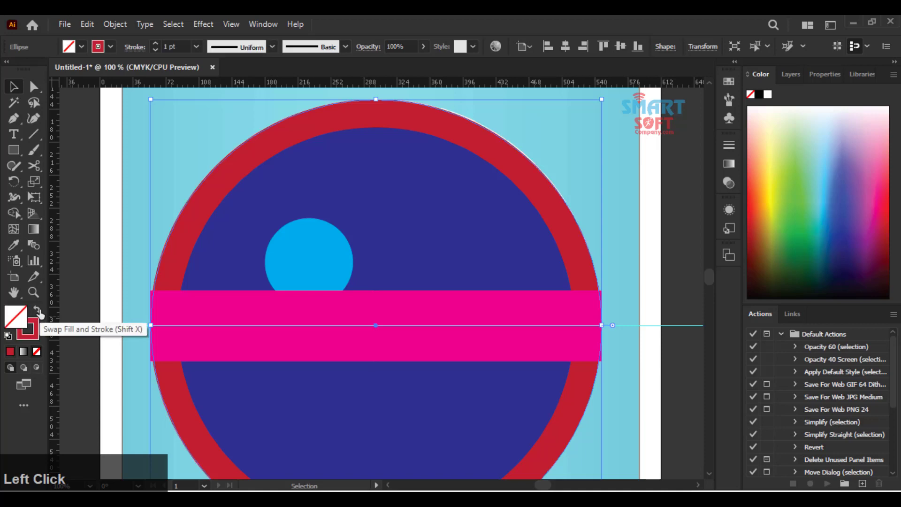
- Give the outlined circle a yellow 2 pt stroke and shrink it about its centre to run along the middle of the red ring
left_click(110, 47)
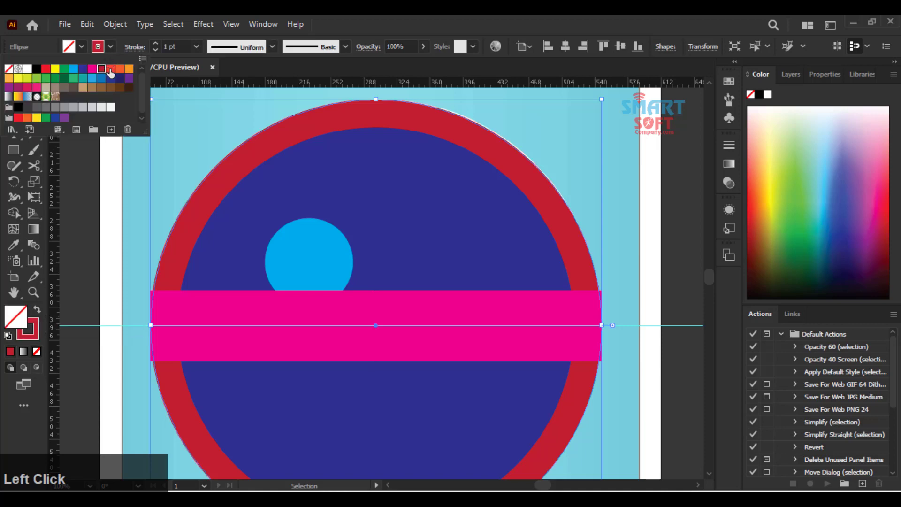
left_click(55, 69)
left_click(180, 46)
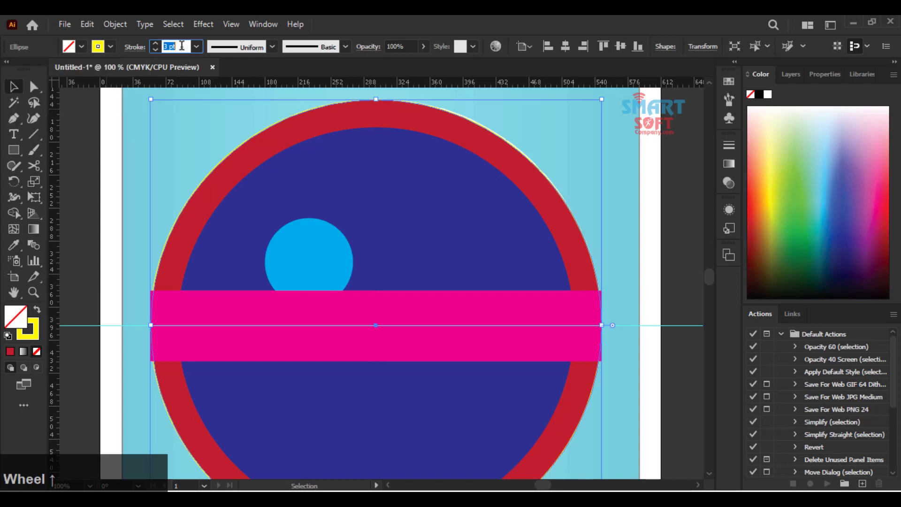
scroll(182, 46, "up", 2)
scroll(182, 46, "down", 1)
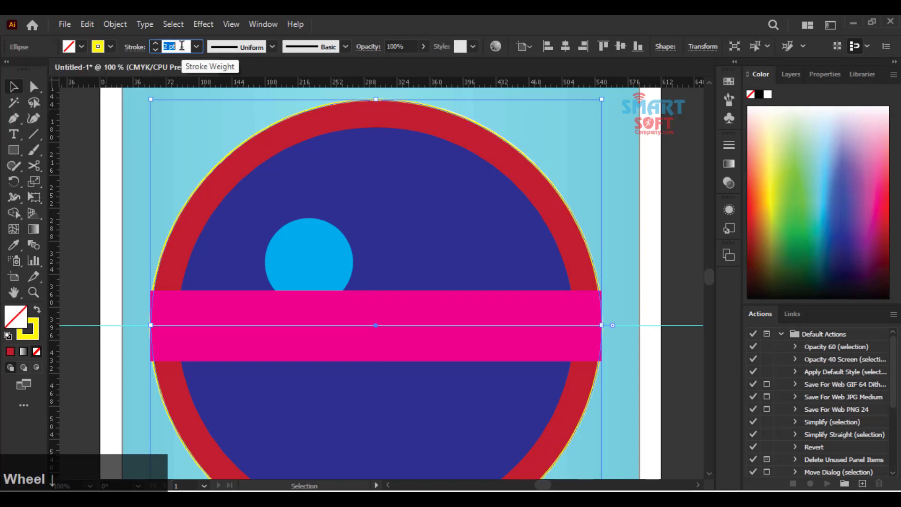
left_click(34, 86)
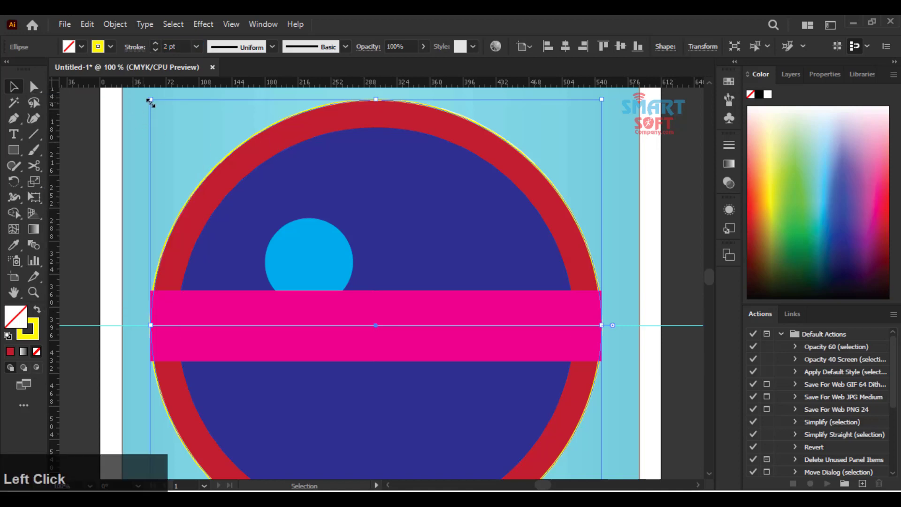
left_click_drag(149, 100, 166, 114)
- Shrink the cyan circle about its centre and place it over the ring's inner edge, just above the left end of the magenta band
left_click_drag(282, 260, 212, 247)
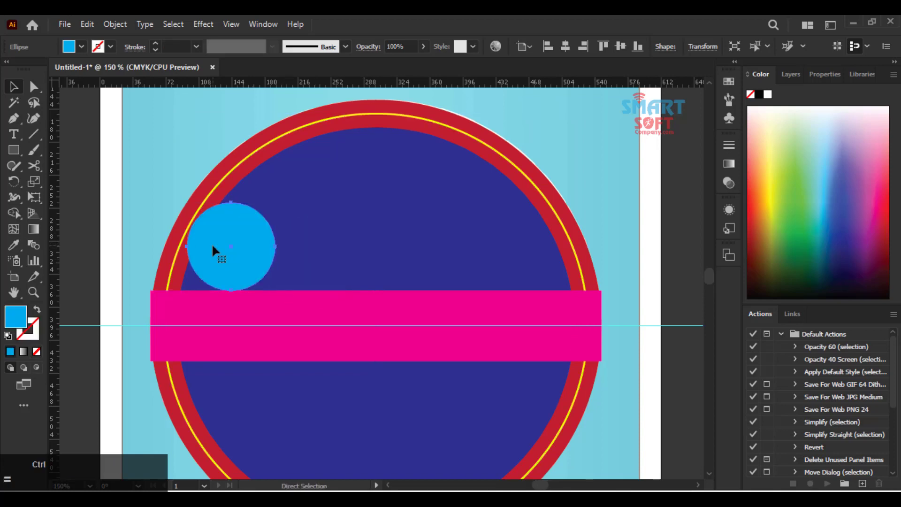
key("ctrl+equal")
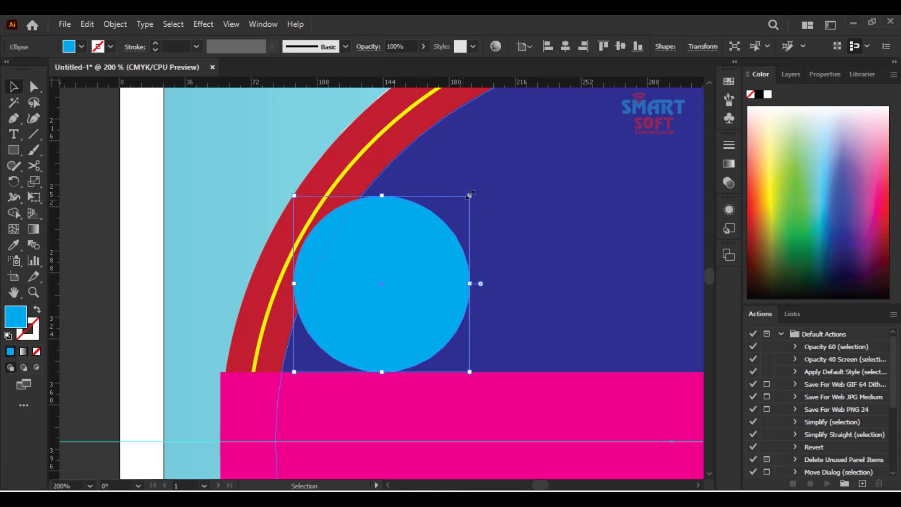
left_click_drag(469, 195, 448, 218)
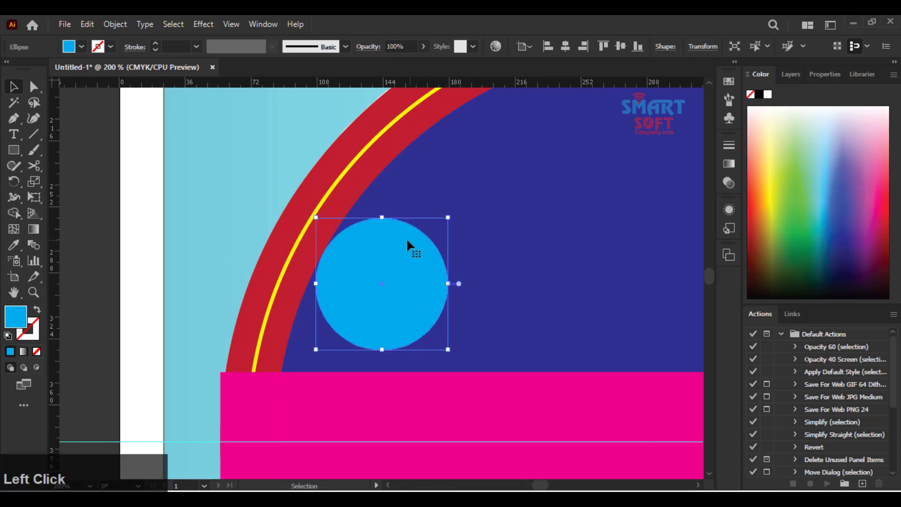
left_click_drag(407, 240, 367, 256)
key("space")
left_click_drag(392, 207, 358, 237)
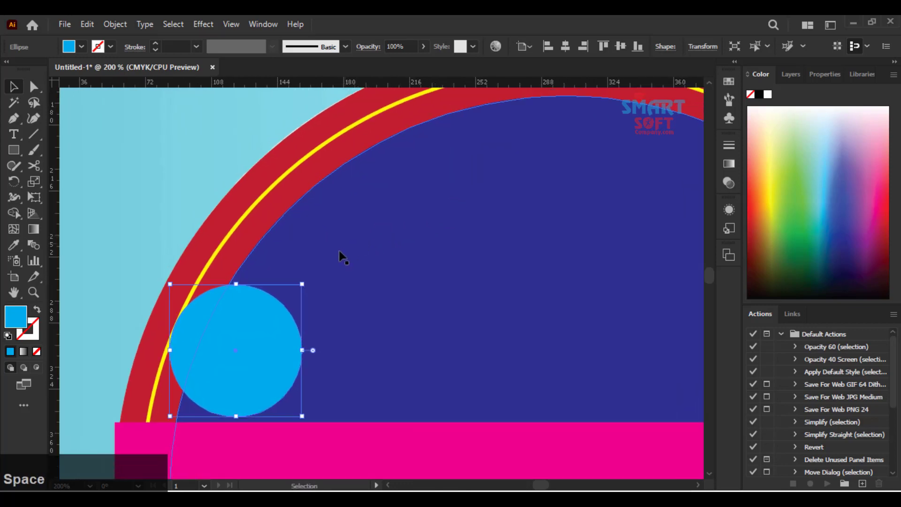
- Move the cyan circle down against the yellow outline so its lower edge tucks behind the left end of the magenta band
key("shift+Down")
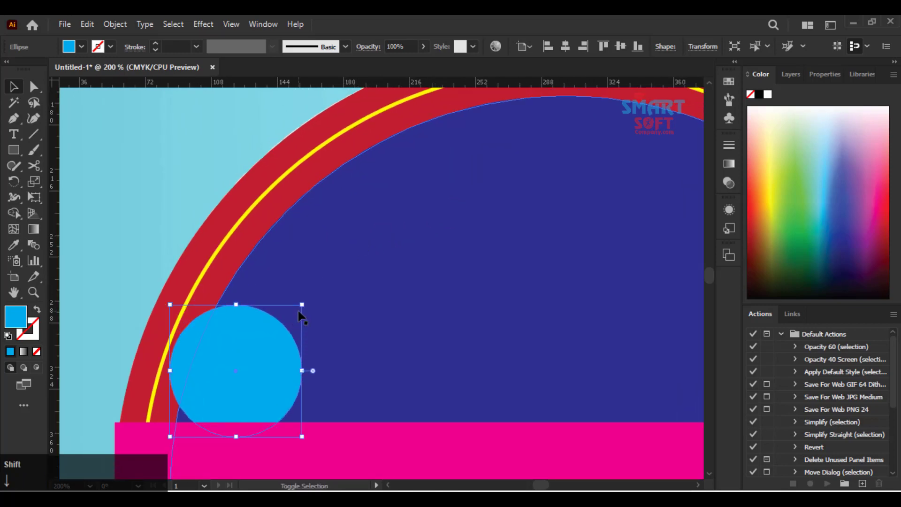
key("shift+Down")
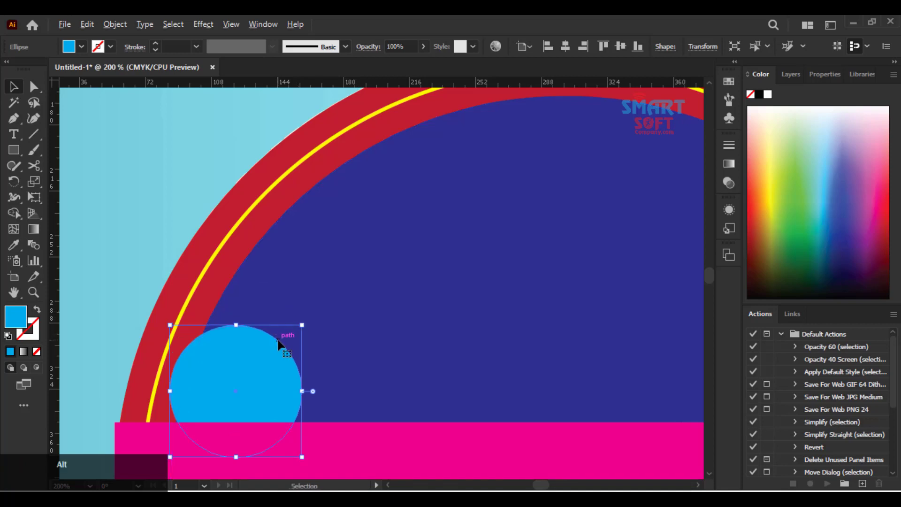
left_click_drag(269, 358, 300, 292)
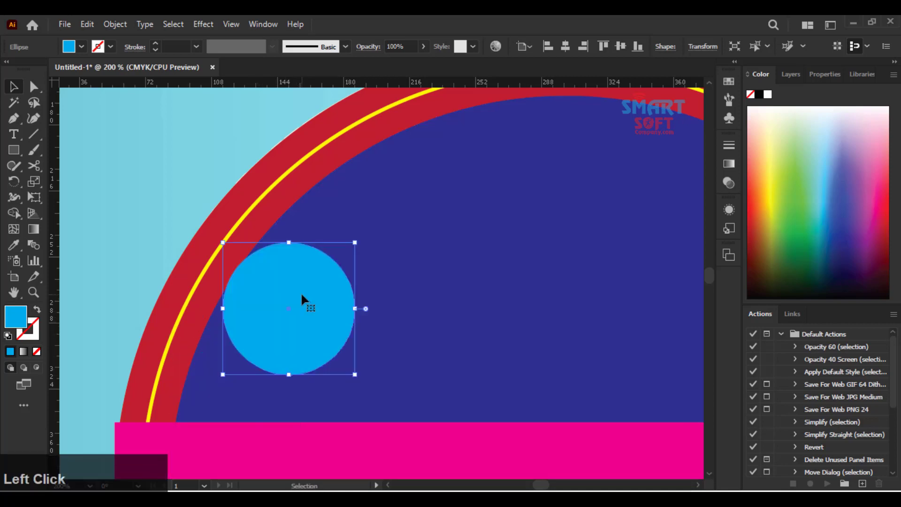
key("Delete")
key("ctrl+z")
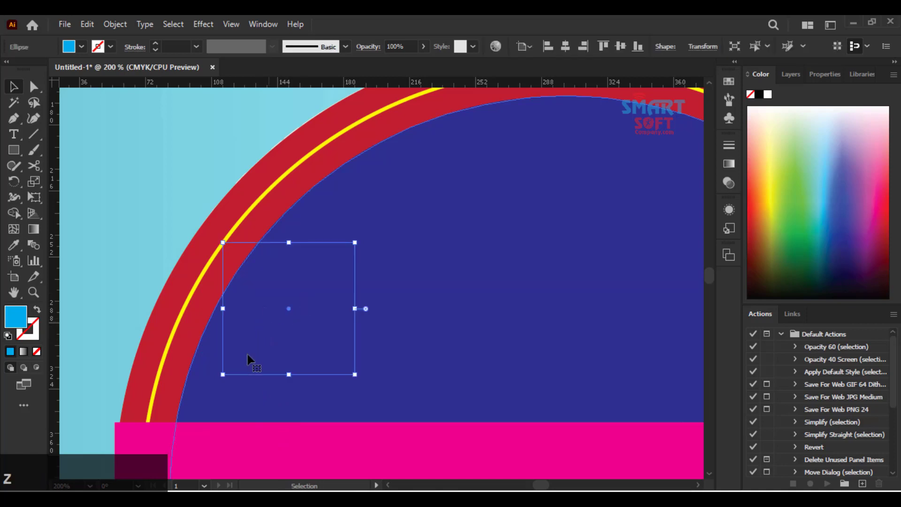
left_click_drag(273, 334, 183, 383)
- Place two overlapping copies of the cyan circle further up along the inside of the yellow outline
left_click_drag(230, 370, 324, 205)
key("super+space")
key("alt+shift")
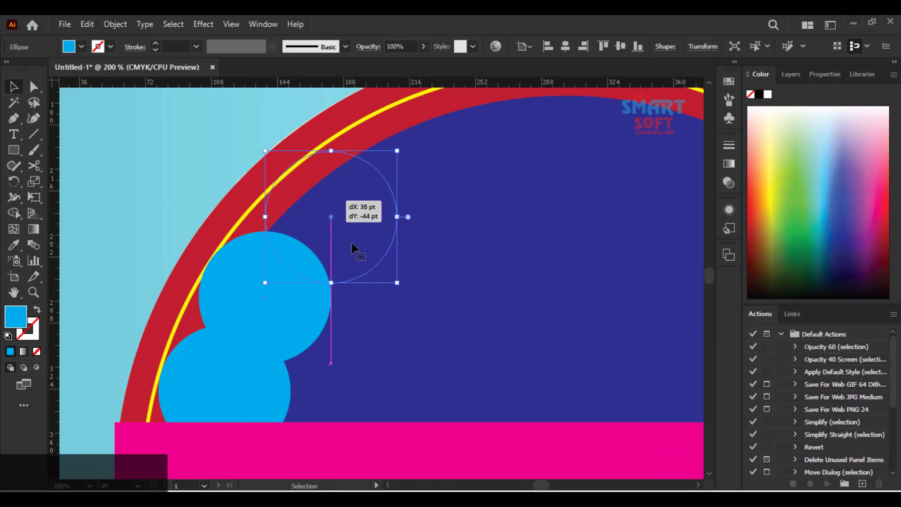
left_click_drag(352, 244, 351, 244)
left_click_drag(323, 216, 242, 230)
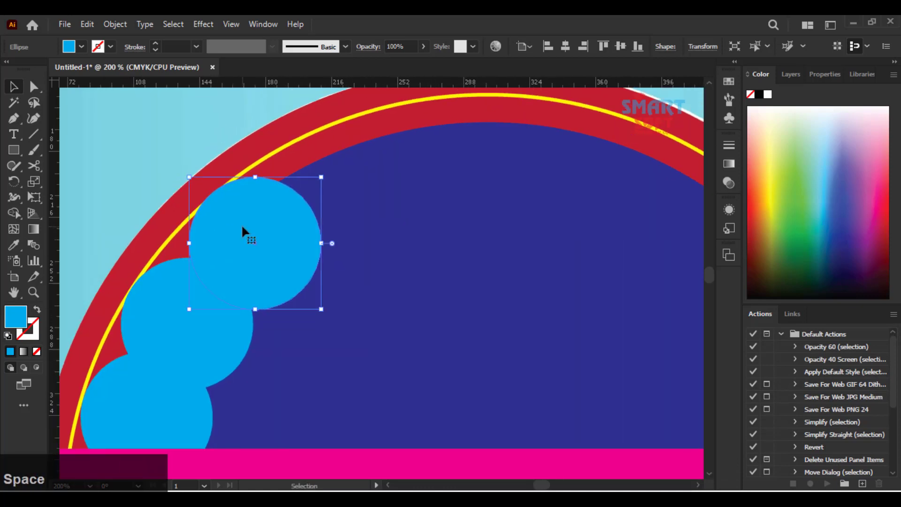
- Nudge the third circle to sit against the yellow outline and add a fourth overlapping copy further up the ring
key("Down")
key("Right")
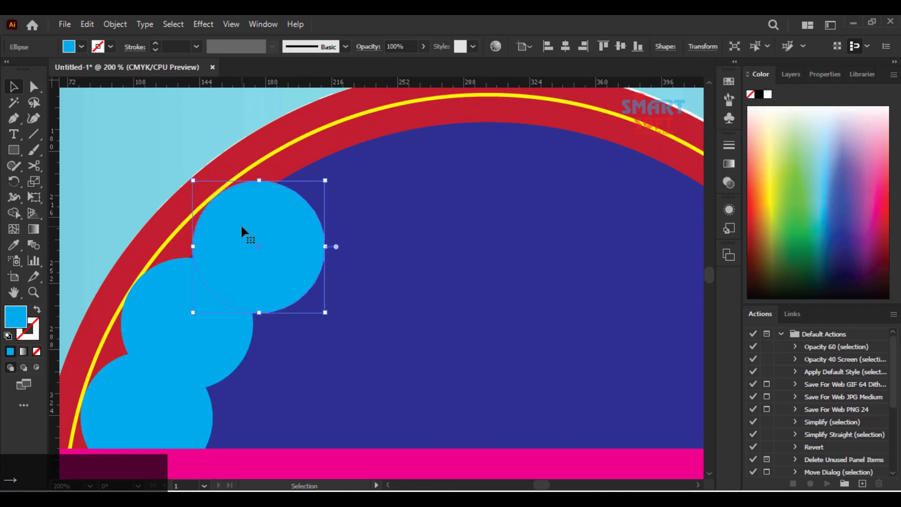
key("Up")
key("Down")
key("Left")
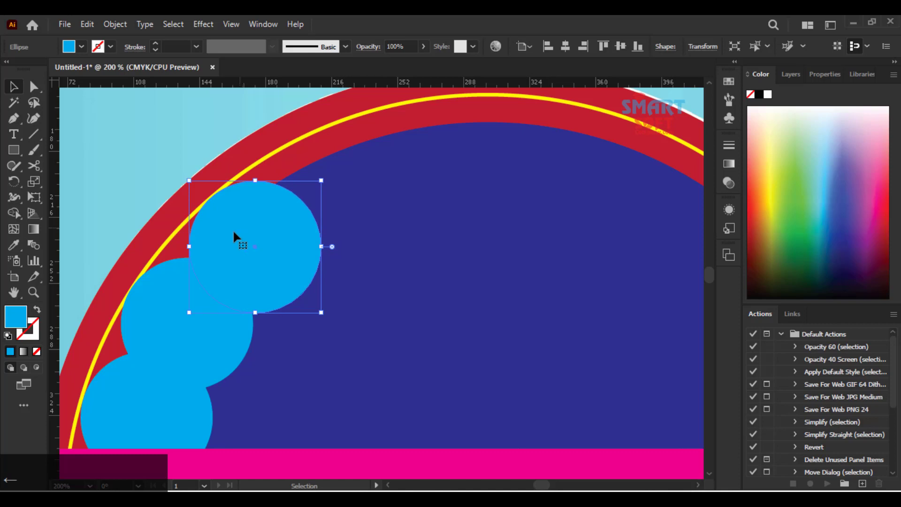
mouse_move(237, 228)
left_mouse_down()
mouse_move(322, 179)
mouse_move(237, 239)
left_mouse_up()
key("space")
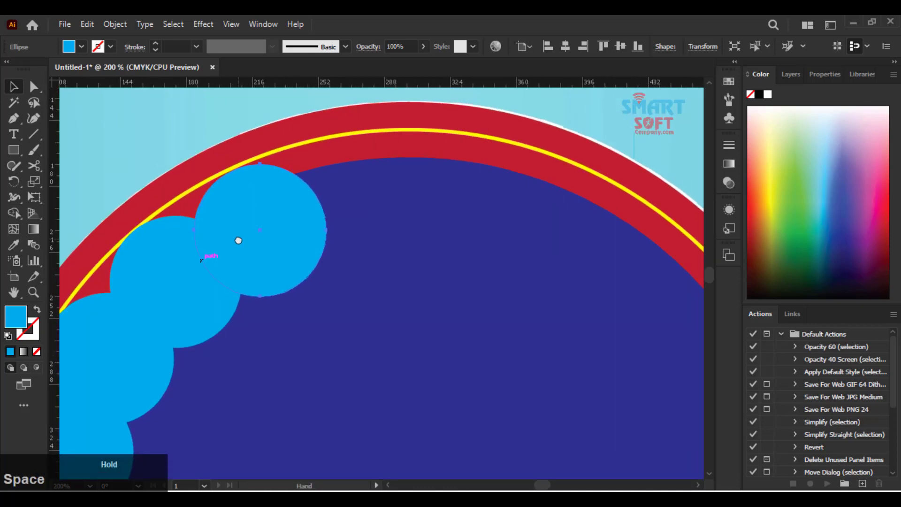
- Add a vertical guide at about 284 pt, slightly left of the badge's centre
scroll(209, 264, "down", 5)
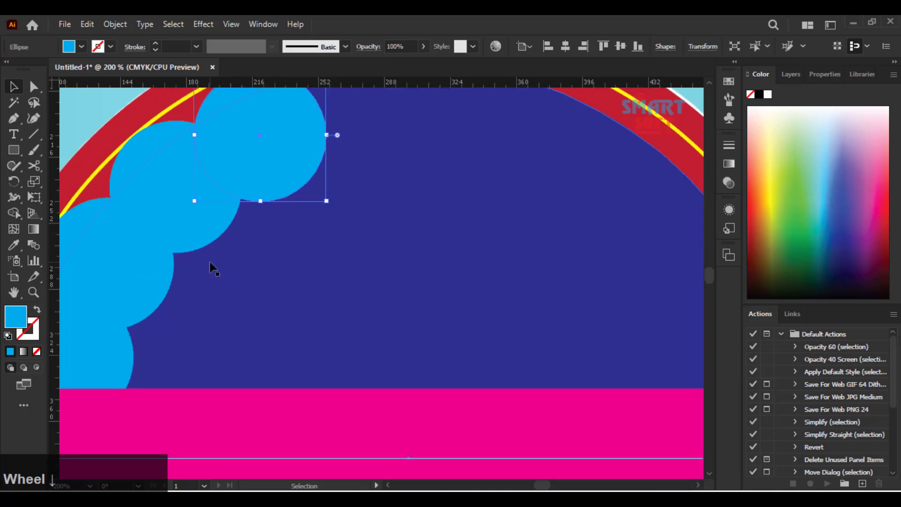
scroll(209, 268, "up", 3)
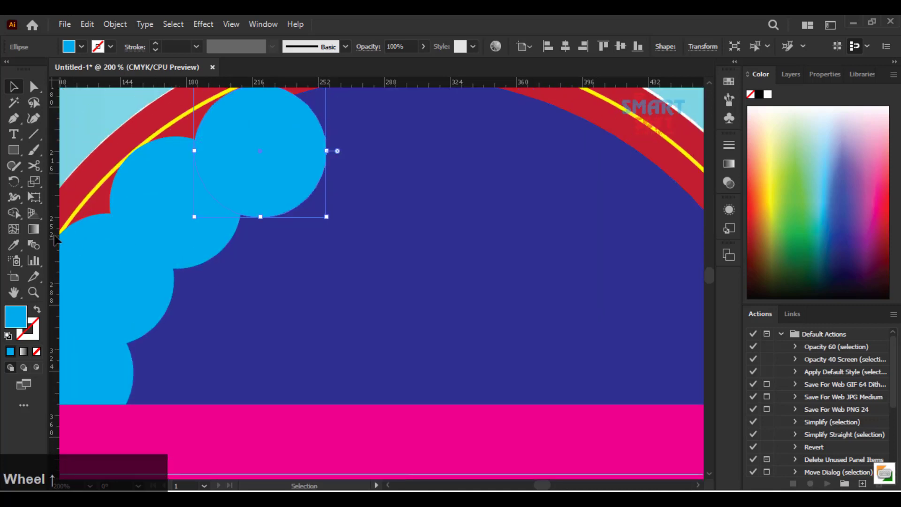
left_click_drag(54, 240, 384, 317)
scroll(408, 342, "down", 3)
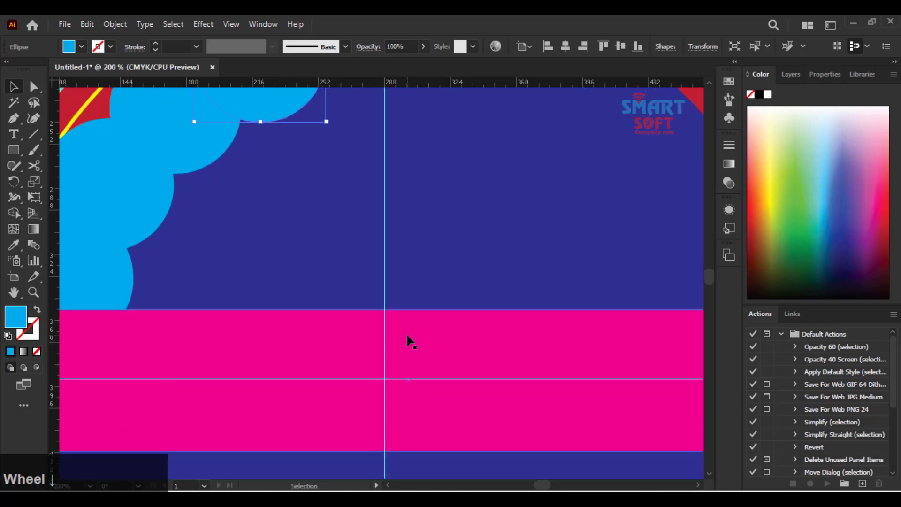
scroll(409, 342, "up", 5)
- Place a fifth overlapping copy of the cyan circle under the yellow outline so that it reaches across the vertical guide
key("alt")
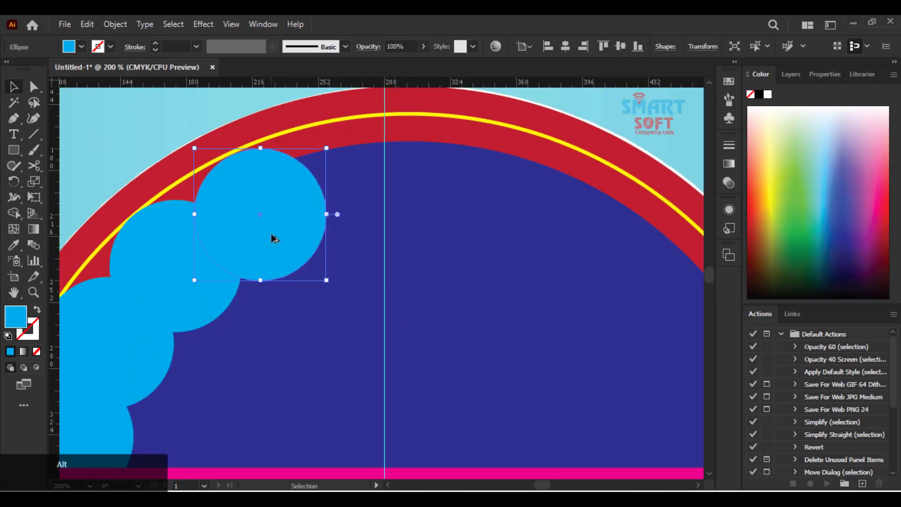
left_click_drag(271, 235, 352, 210)
scroll(325, 229, "down", 1)
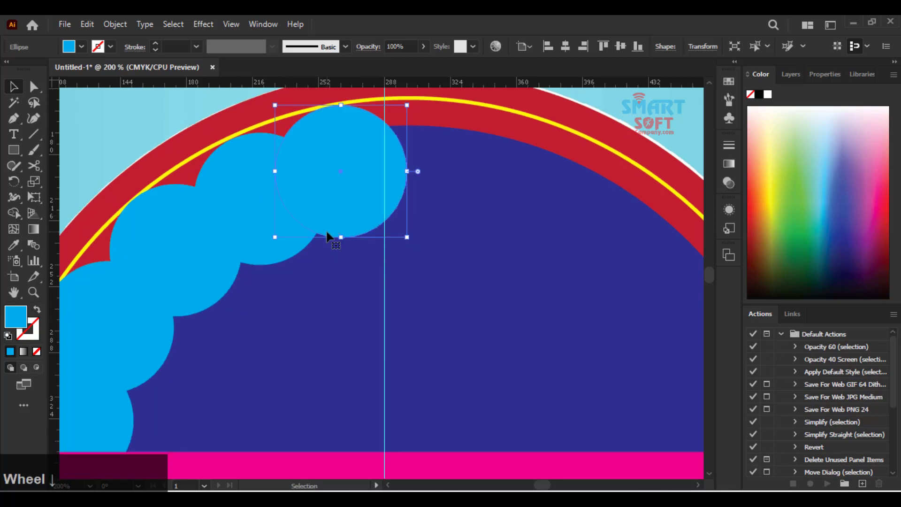
key("ctrl+1")
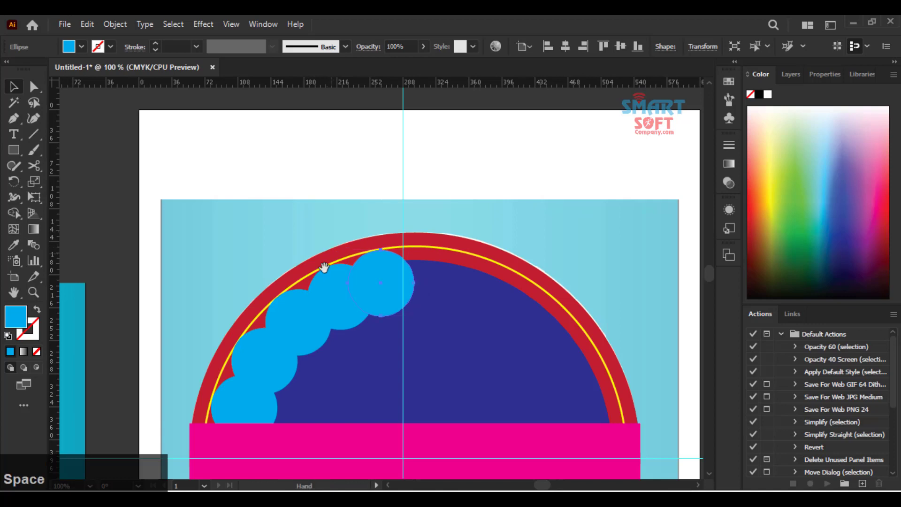
- Select the yellow outline circle and lock it
left_click_drag(322, 263, 569, 166)
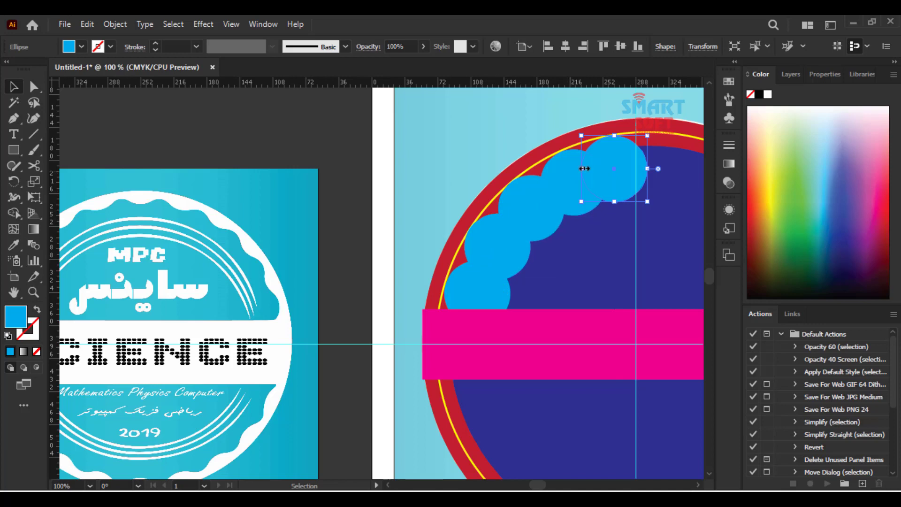
left_click(663, 134)
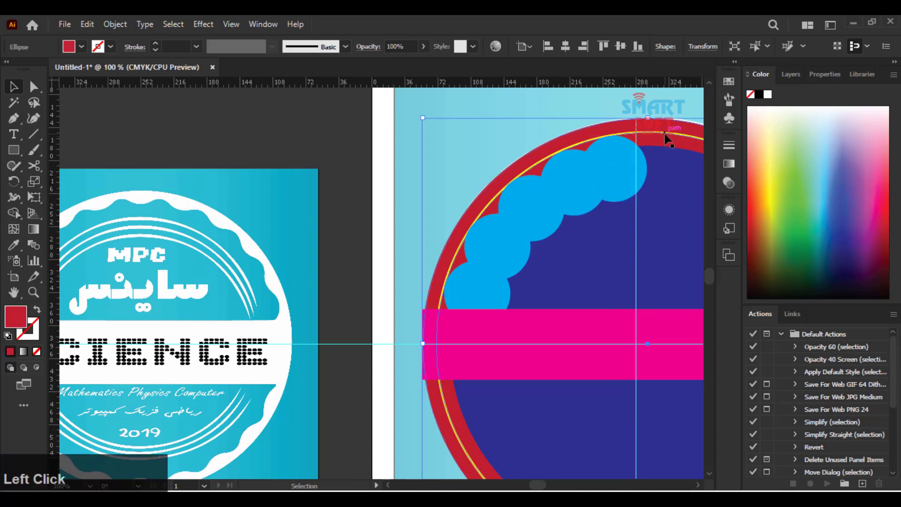
key("ctrl")
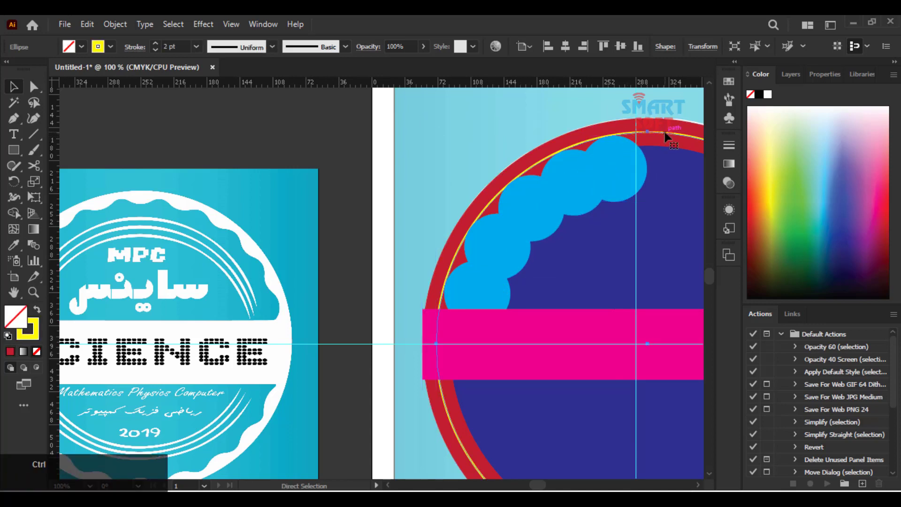
key("ctrl+2")
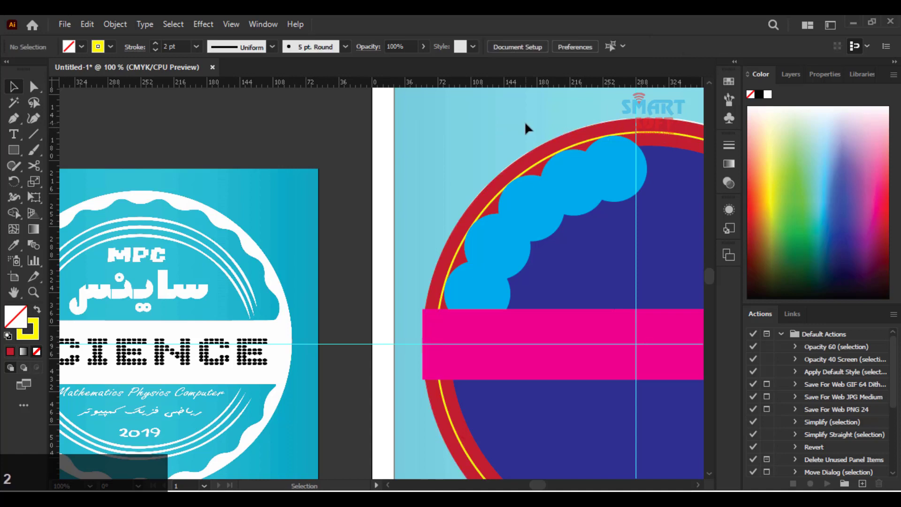
- Select the unlocked badge shapes and use Shape Builder to cut away the five cyan circles and the inner circle's area above the band
left_click_drag(525, 120, 420, 124)
key("space")
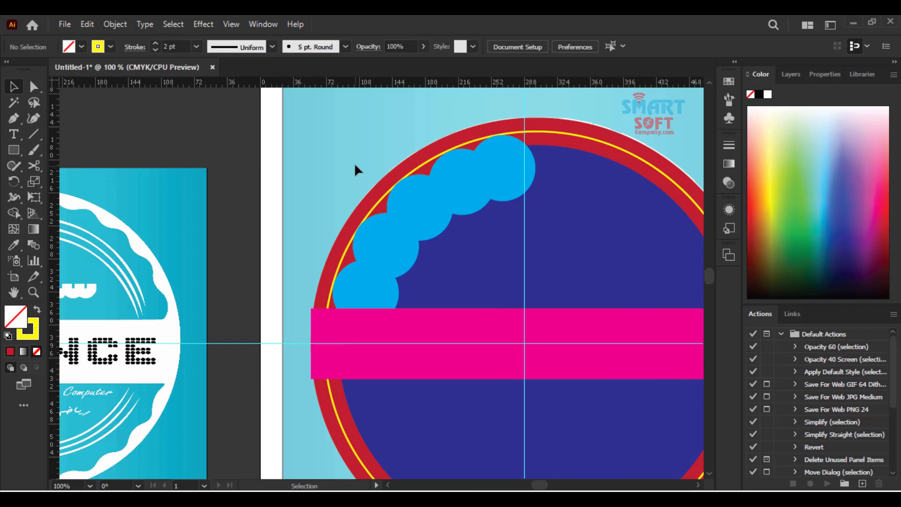
left_click_drag(322, 170, 563, 322)
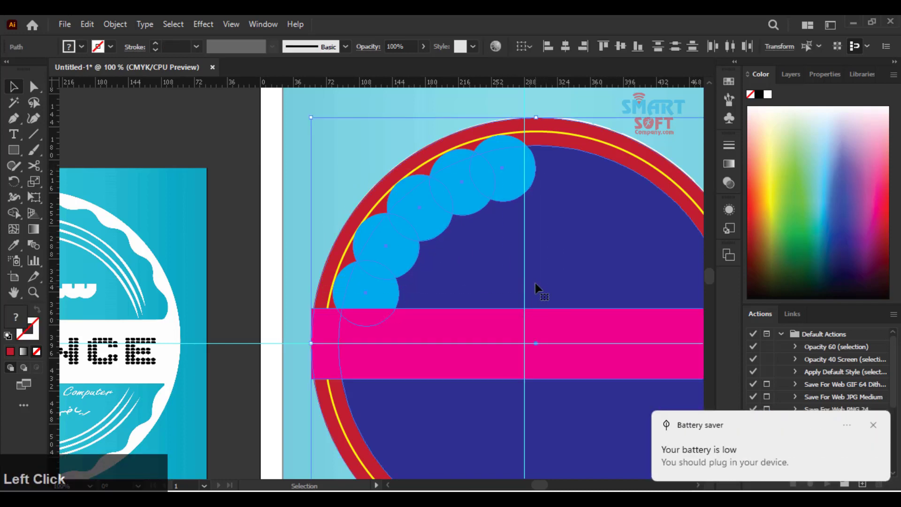
left_click(18, 213)
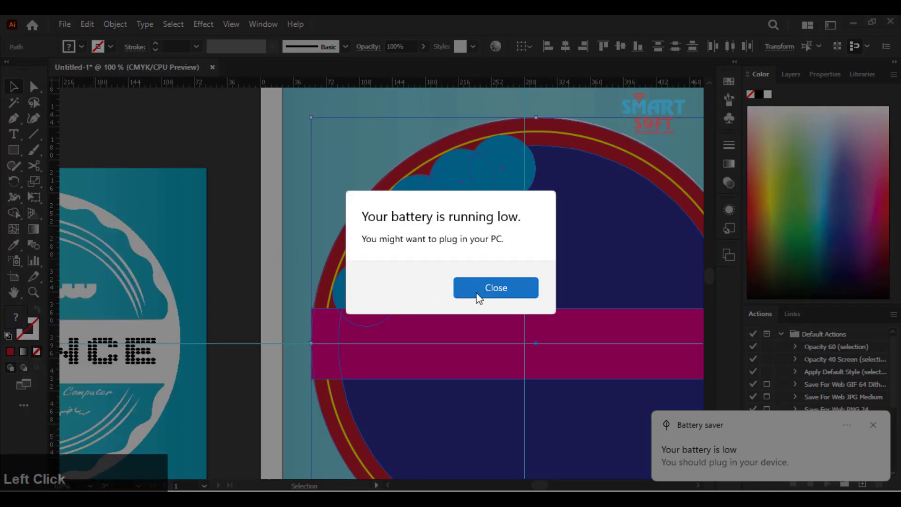
left_click(477, 290)
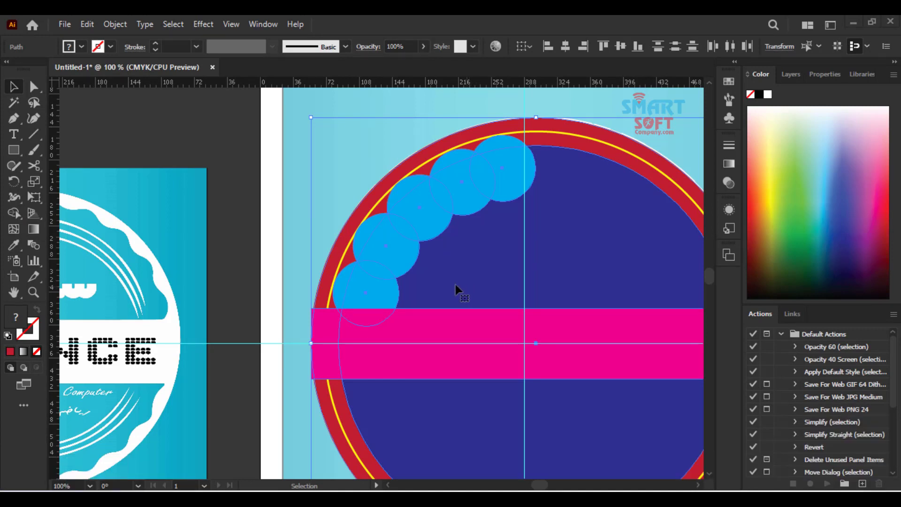
left_click(13, 212)
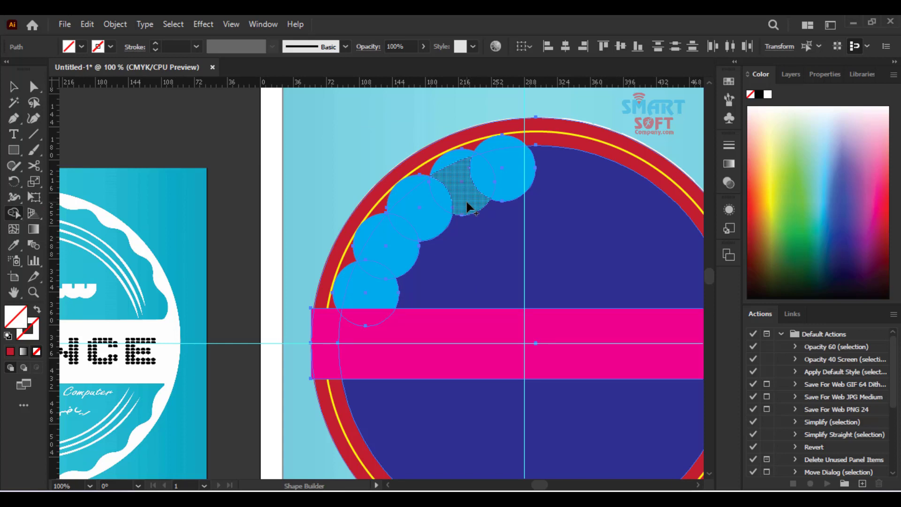
key("alt")
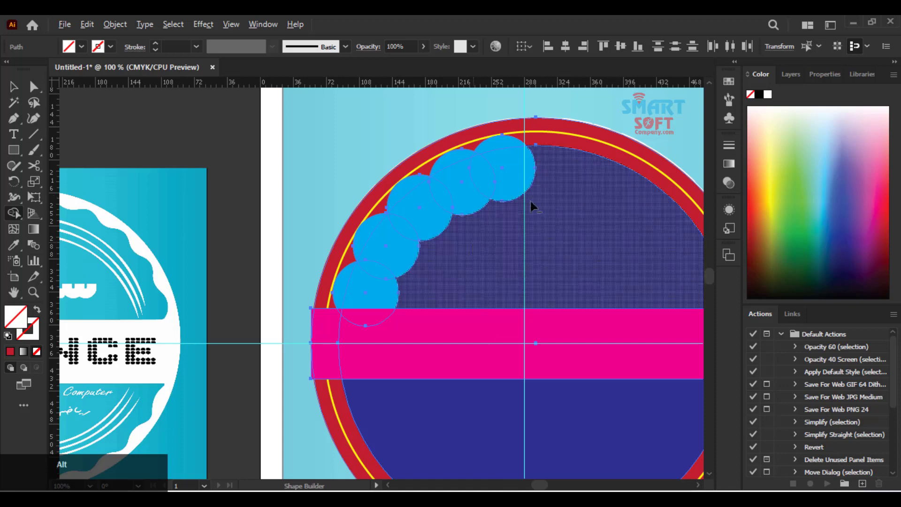
left_click(520, 231, "alt")
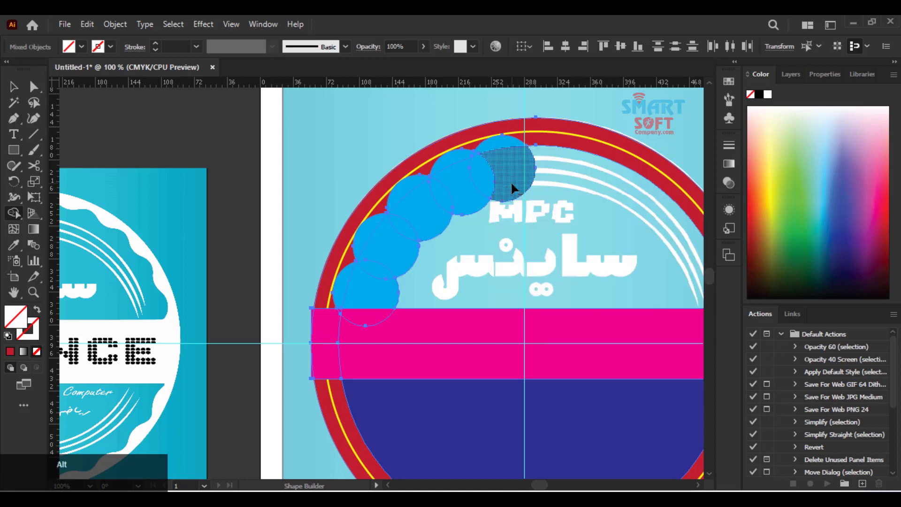
mouse_move(513, 189)
left_mouse_down()
mouse_move(479, 189)
mouse_move(461, 158)
mouse_move(482, 161)
mouse_move(489, 149)
mouse_move(486, 173)
mouse_move(431, 217)
mouse_move(410, 188)
mouse_move(396, 236)
mouse_move(371, 236)
left_mouse_up()
left_click_drag(369, 279, 346, 290)
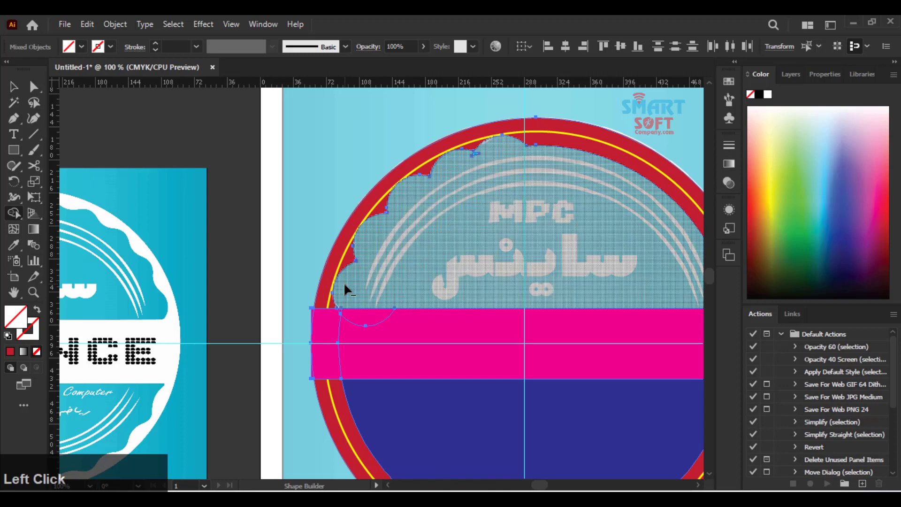
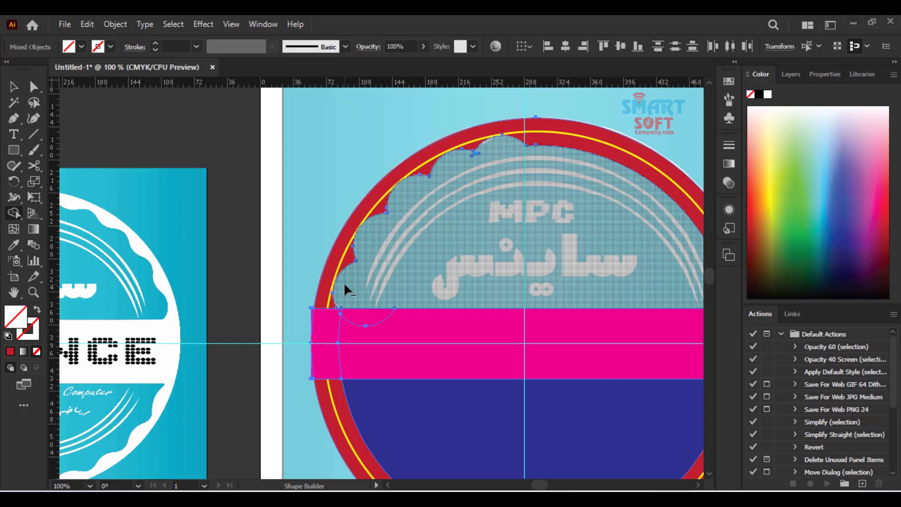
- Undo the Shape Builder cuts and the locking of the yellow outline
key("ctrl+minus")
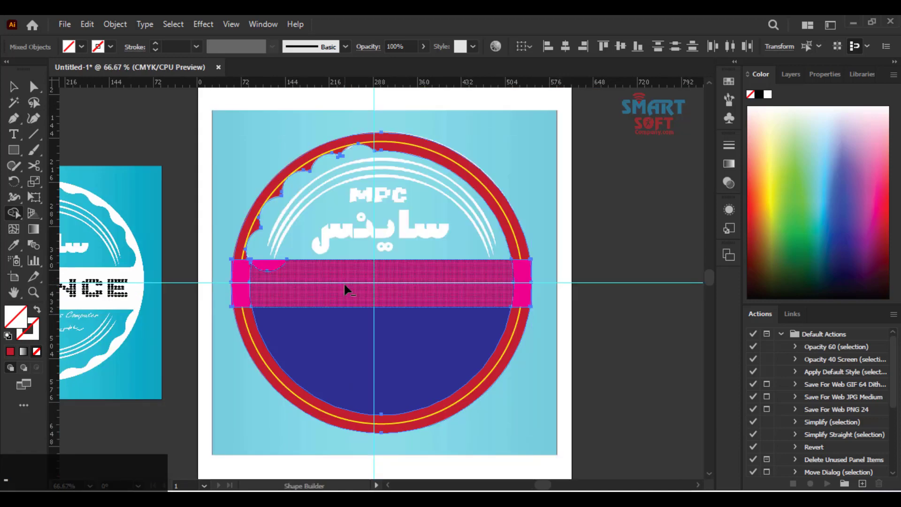
key("ctrl+plus")
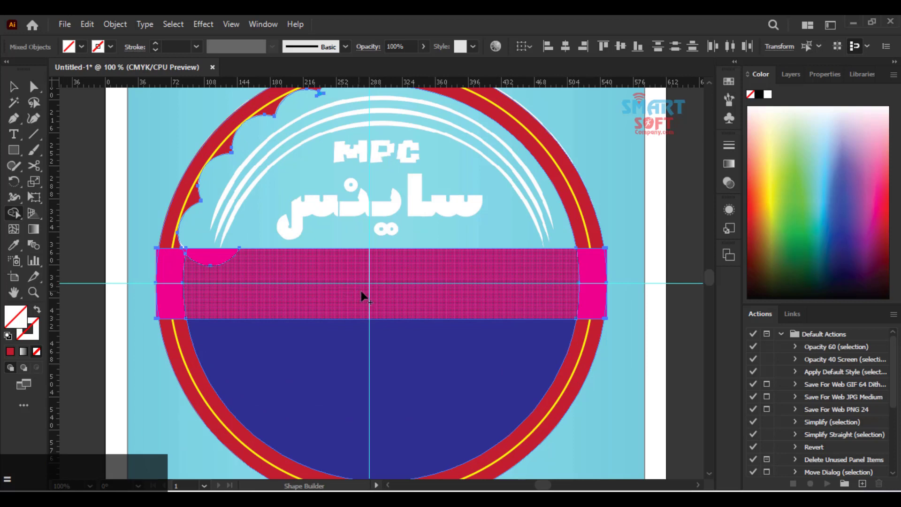
key("ctrl+z")
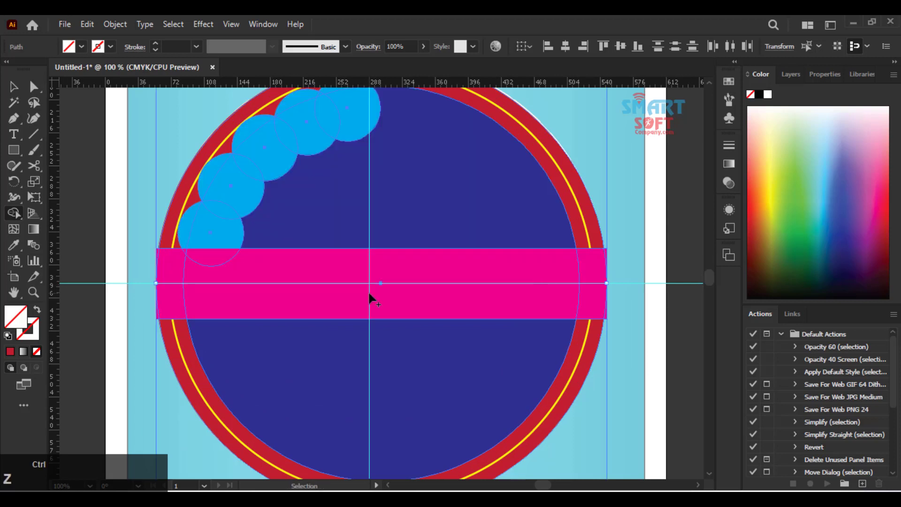
key("ctrl+a")
key("shift+m")
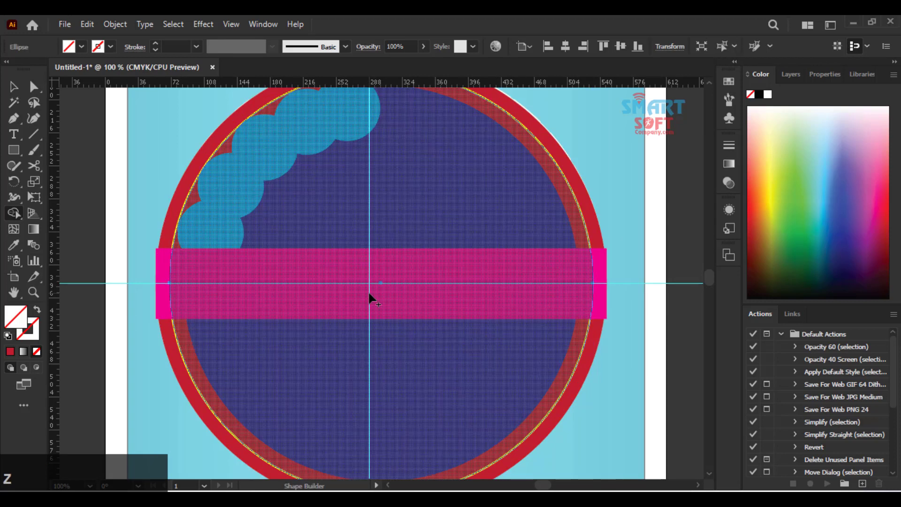
- Unlock the guides and move the vertical guide onto the centre of the pink band
left_click(14, 86)
left_click(374, 246)
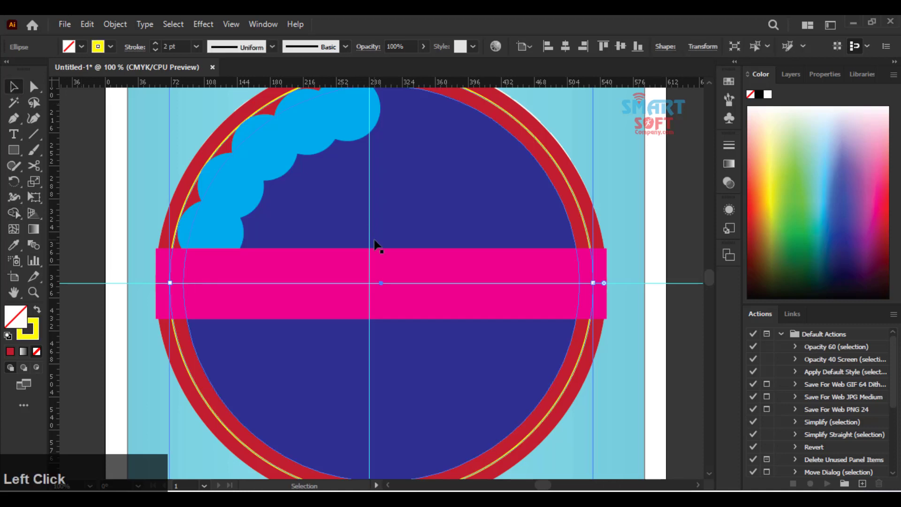
left_click(369, 305)
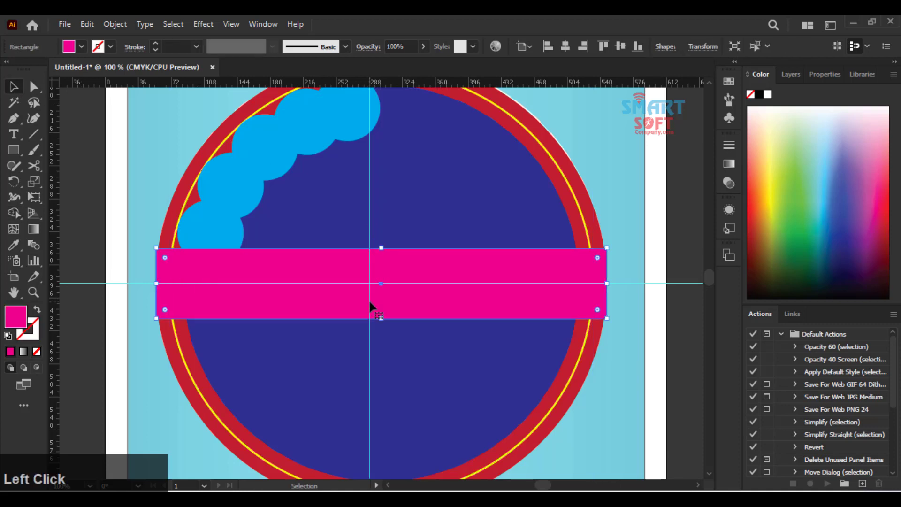
key("F9")
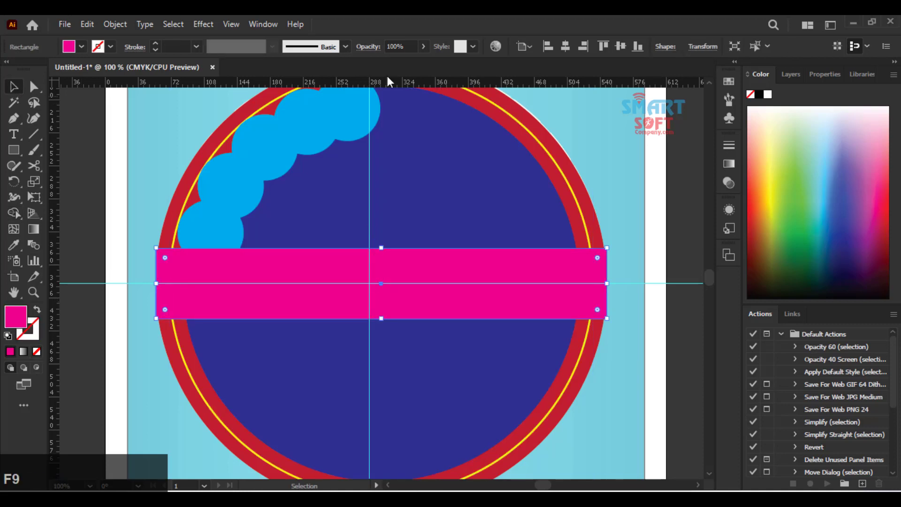
right_click(642, 187)
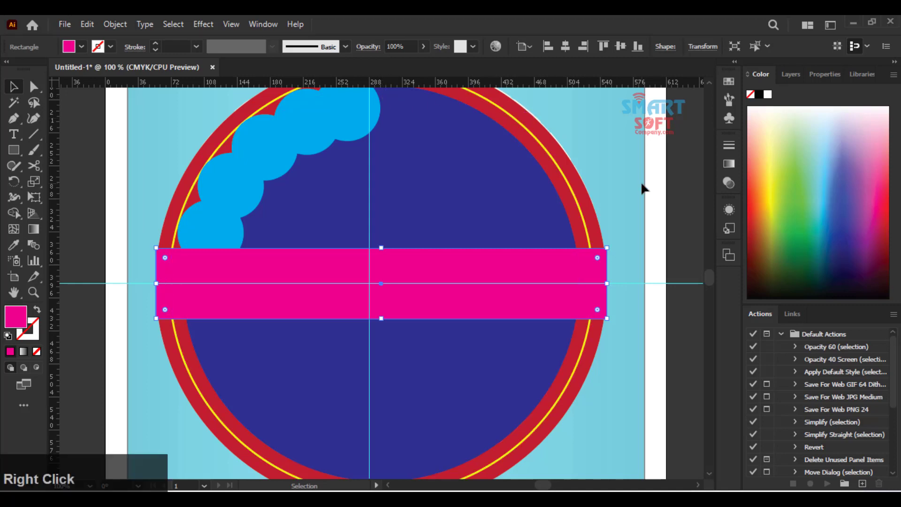
left_click(656, 145)
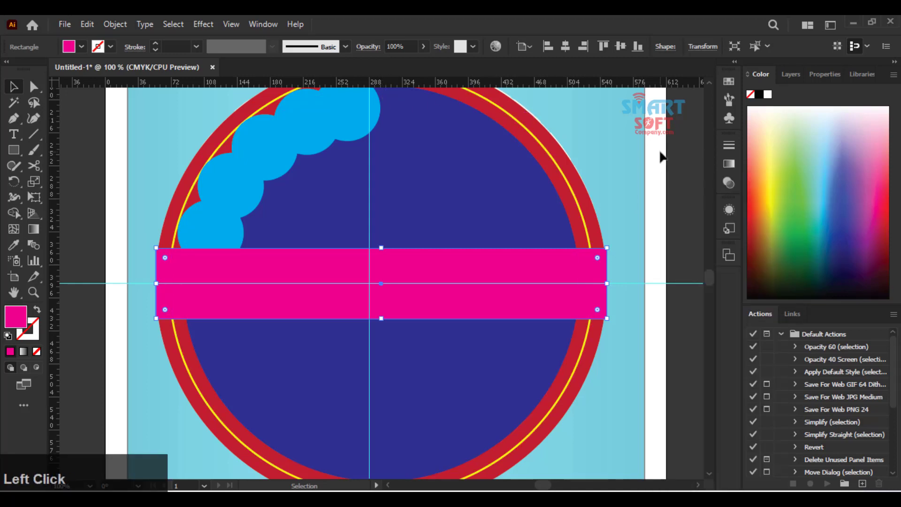
right_click(649, 135)
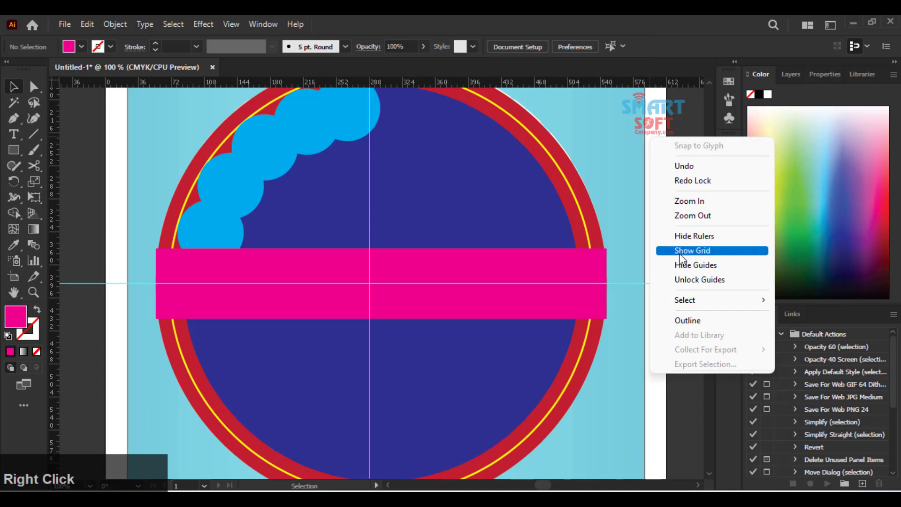
left_click(687, 280)
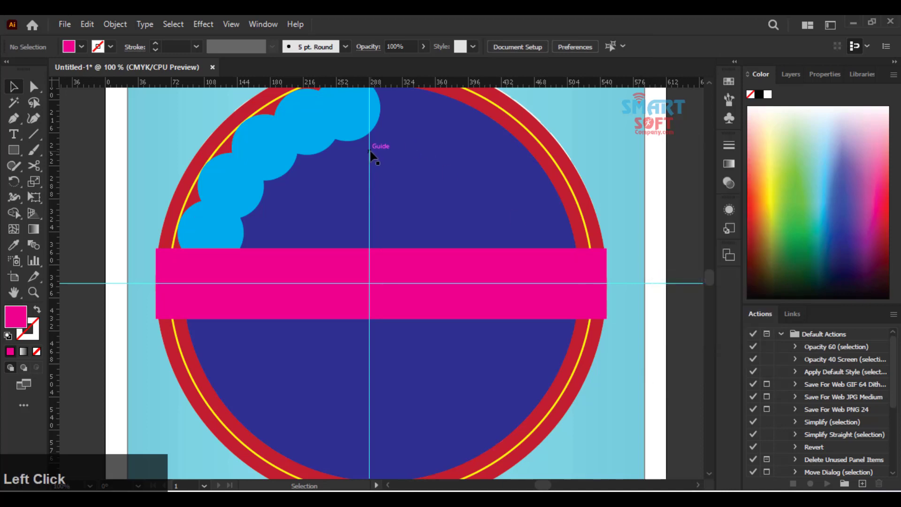
left_click_drag(370, 152, 377, 152)
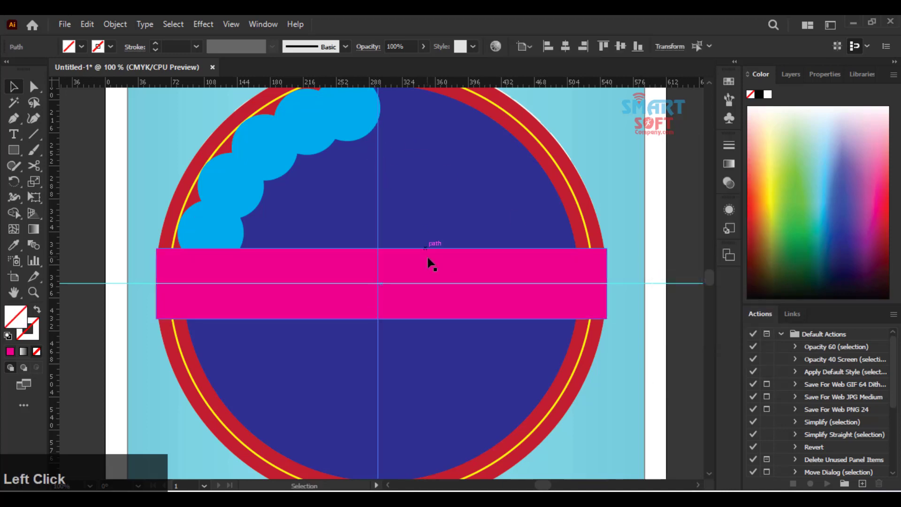
left_click(426, 255)
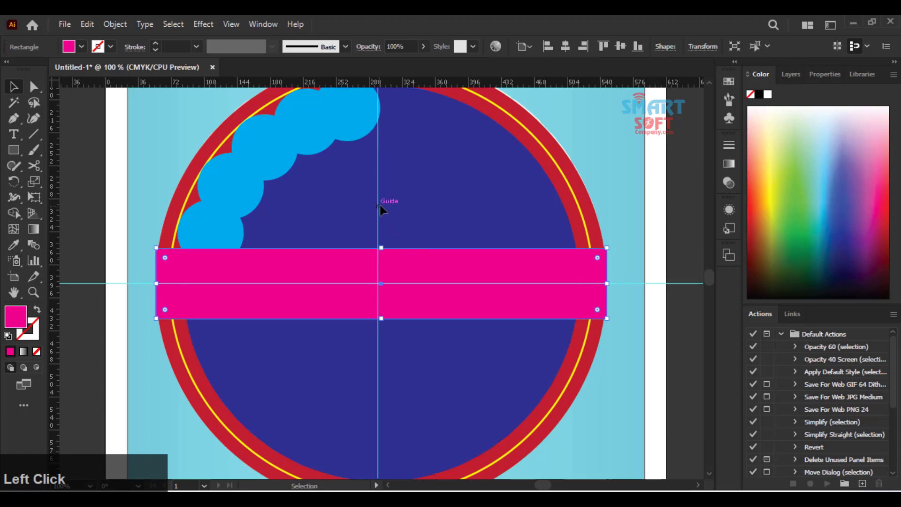
left_click_drag(379, 205, 382, 212)
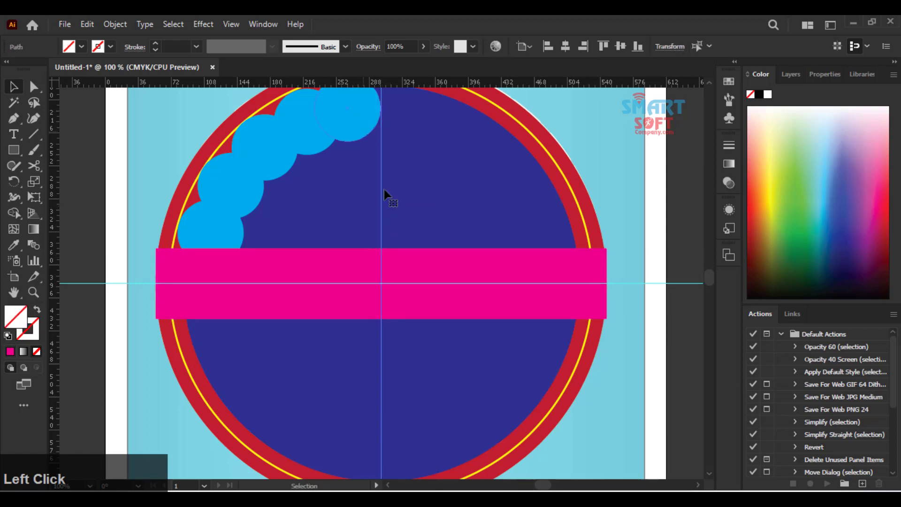
- Shift the fifth cyan circle slightly to the right so that it crosses the repositioned vertical guide
left_click(709, 81)
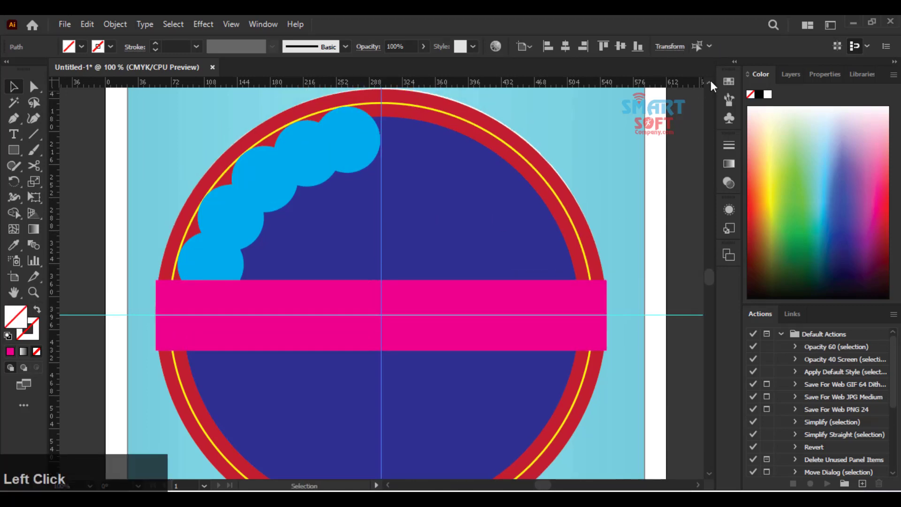
left_click(350, 148)
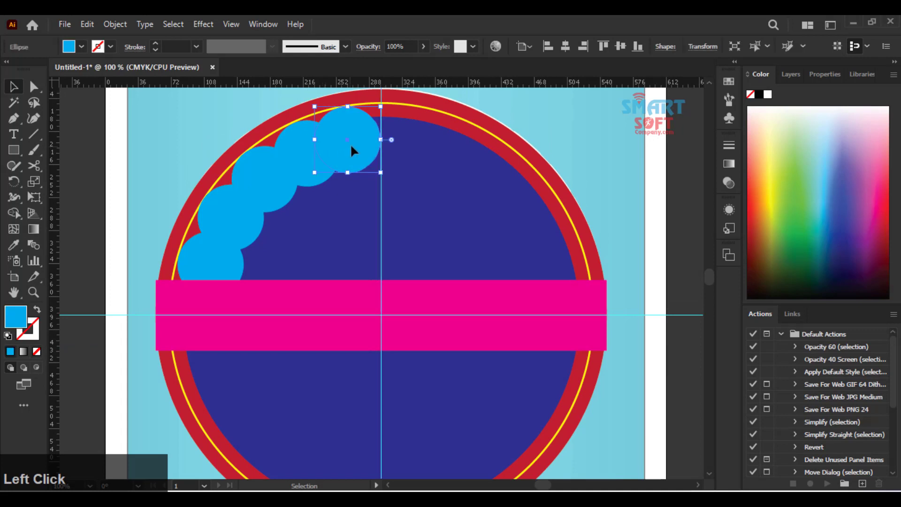
left_click_drag(350, 147, 354, 147)
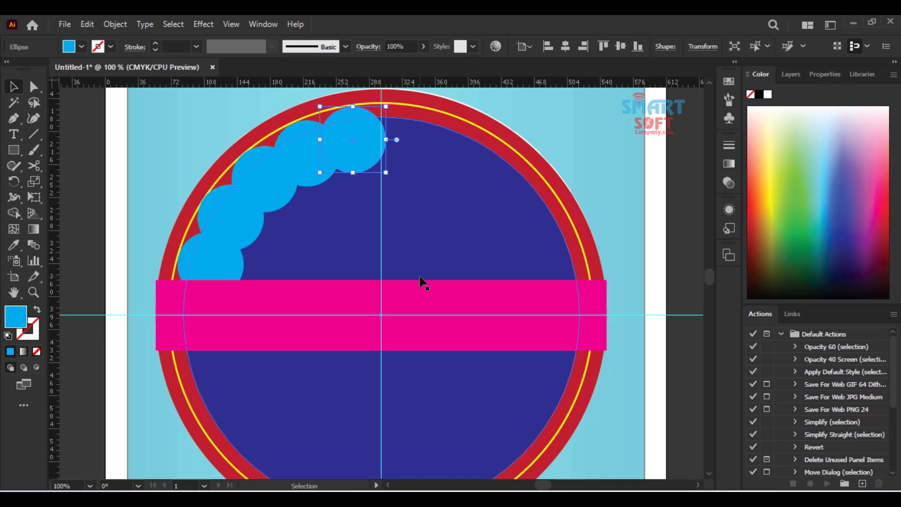
- Draw a vertical line on the guide from just above the red ring down past the fifth cyan circle and set its stroke to 2 pt
key("ctrl+minus")
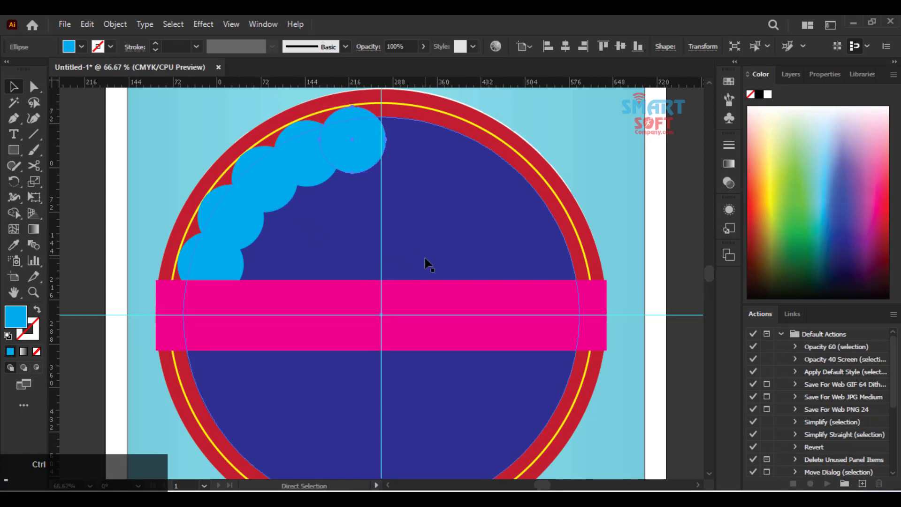
key("ctrl+plus")
left_click(415, 260, "ctrl")
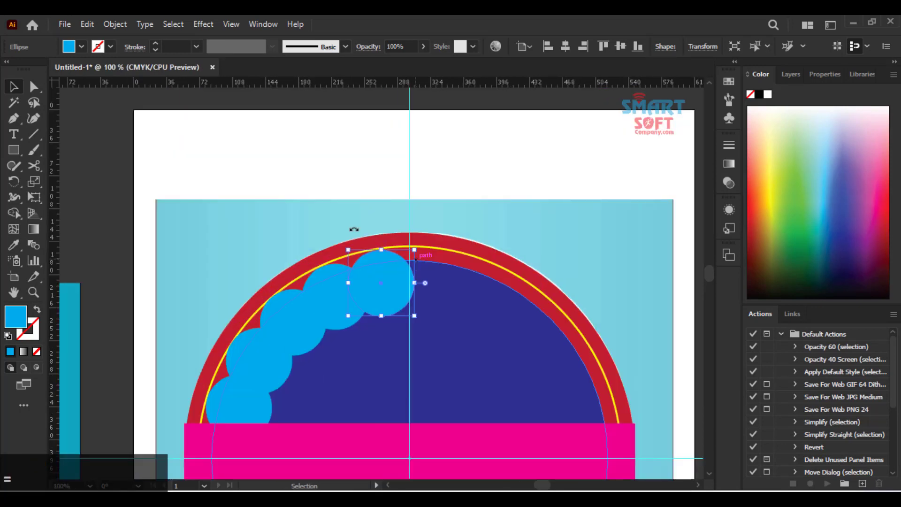
left_click(34, 134)
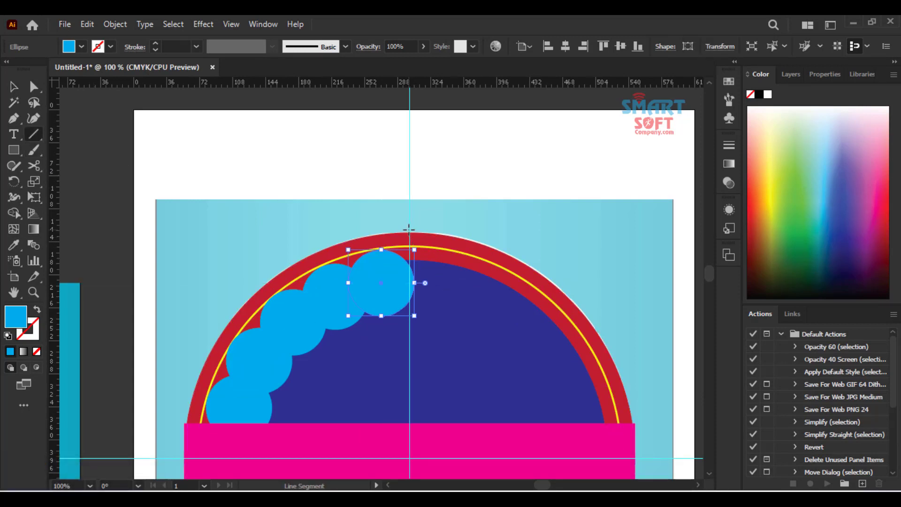
key("shift")
left_click_drag(410, 227, 409, 327)
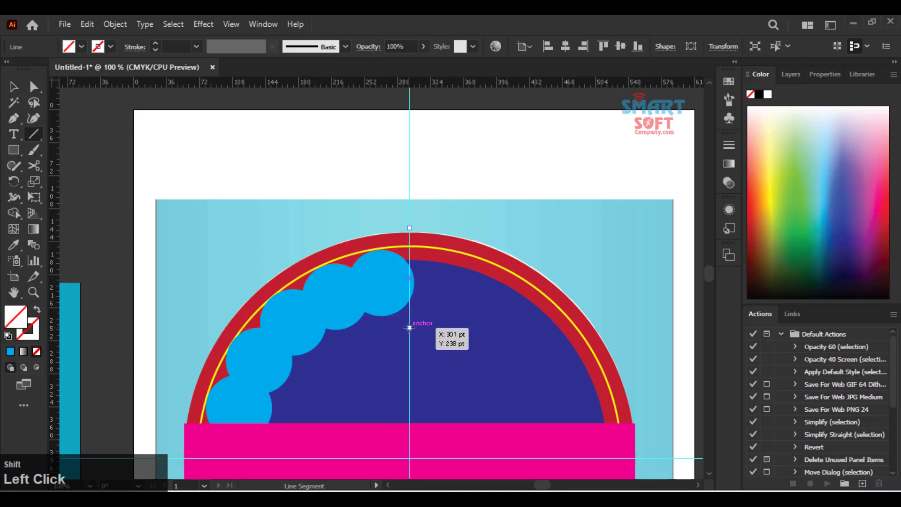
left_click(169, 47)
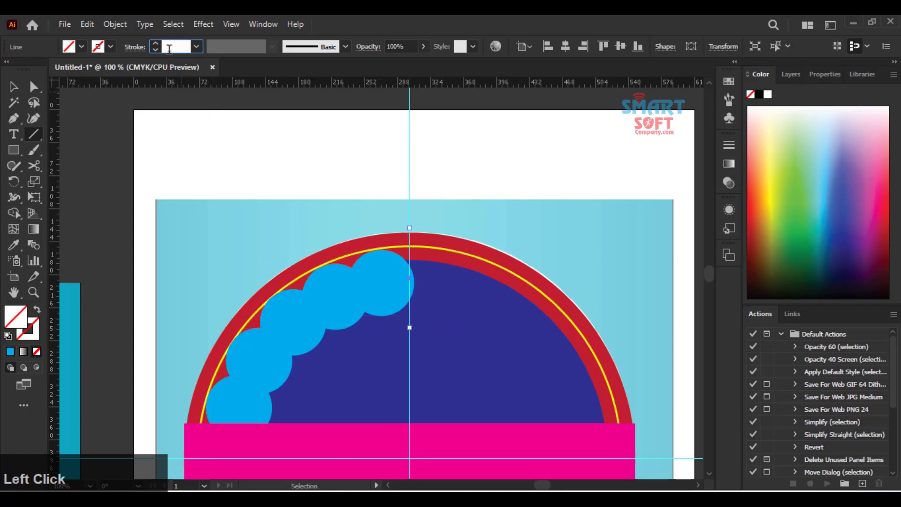
type("0")
key("Up")
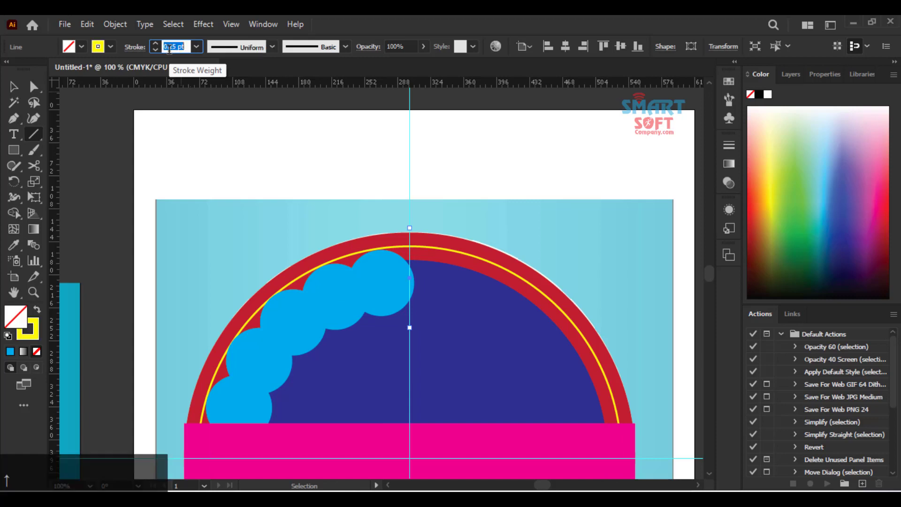
key("Up")
key("Up")
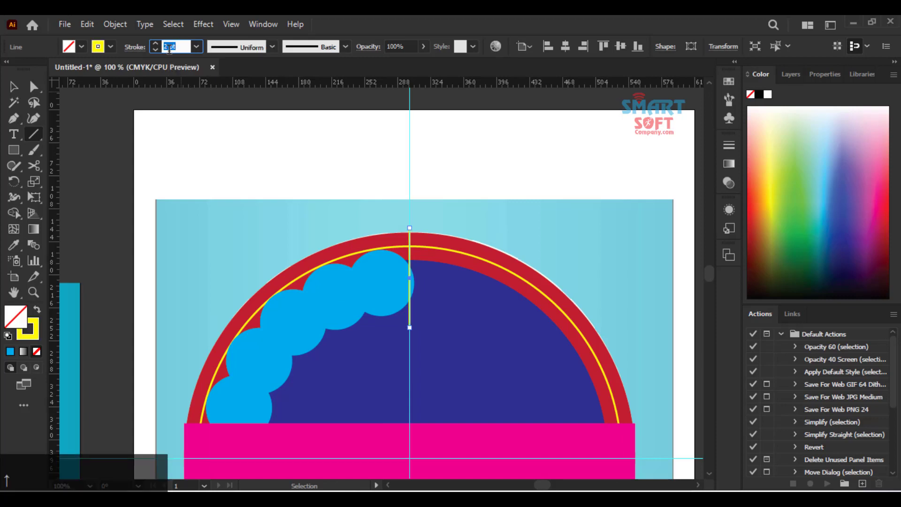
- Select the yellow outline circle and lock it so that it stays out of the shape cutting
left_click(13, 86)
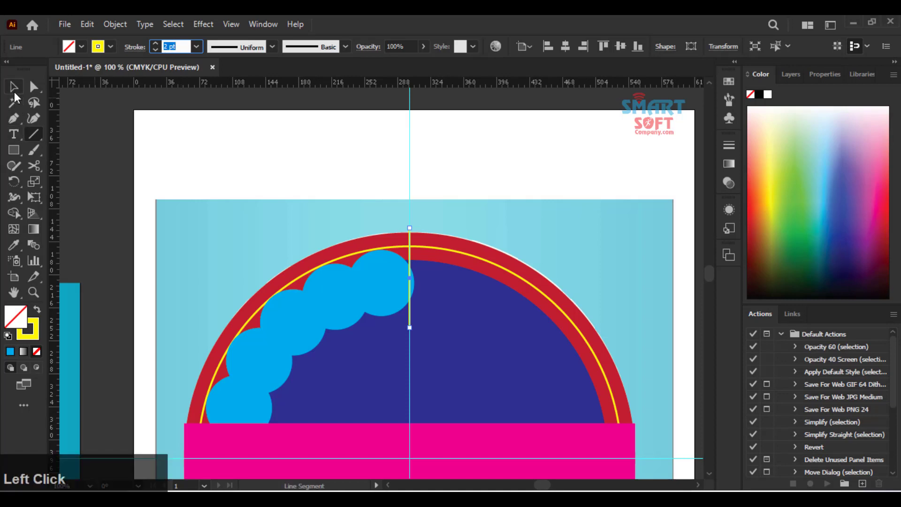
left_click(474, 259)
key("ctrl+2")
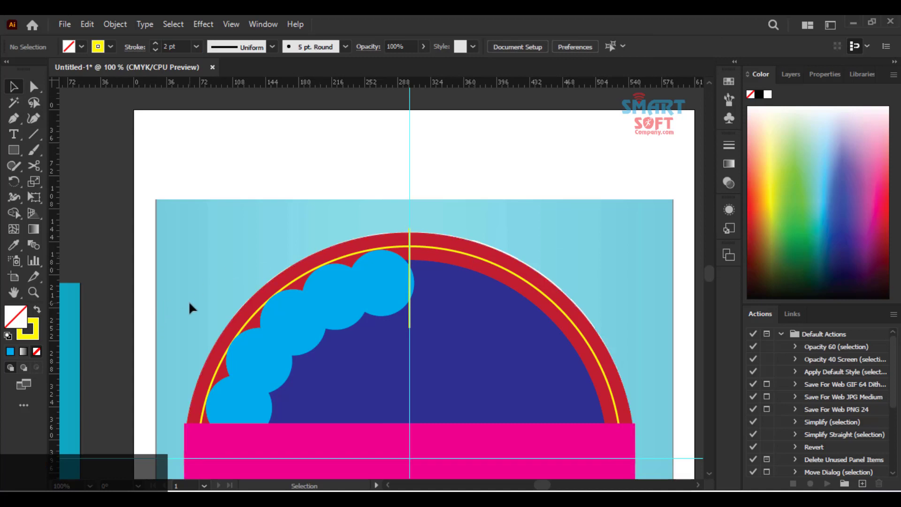
- Try to cut the cyan circles out of the selected badge shapes with Shape Builder, and undo the cut
left_click_drag(190, 304, 549, 421)
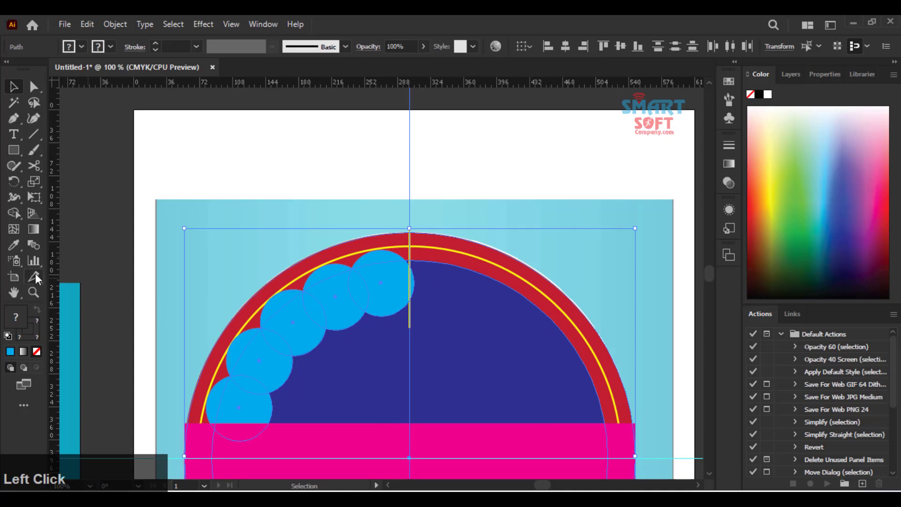
left_click(14, 217)
key("alt")
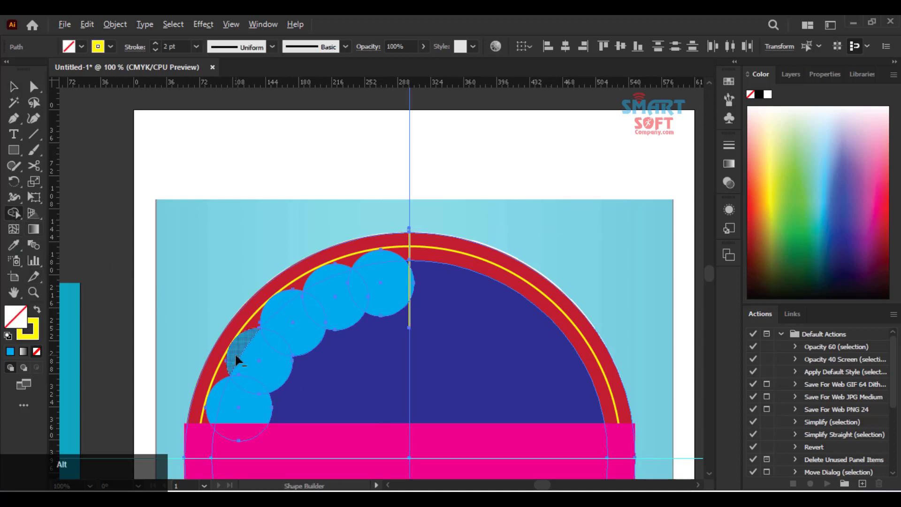
mouse_move(237, 361)
left_mouse_down()
mouse_move(233, 391)
mouse_move(220, 391)
mouse_move(287, 388)
left_mouse_up()
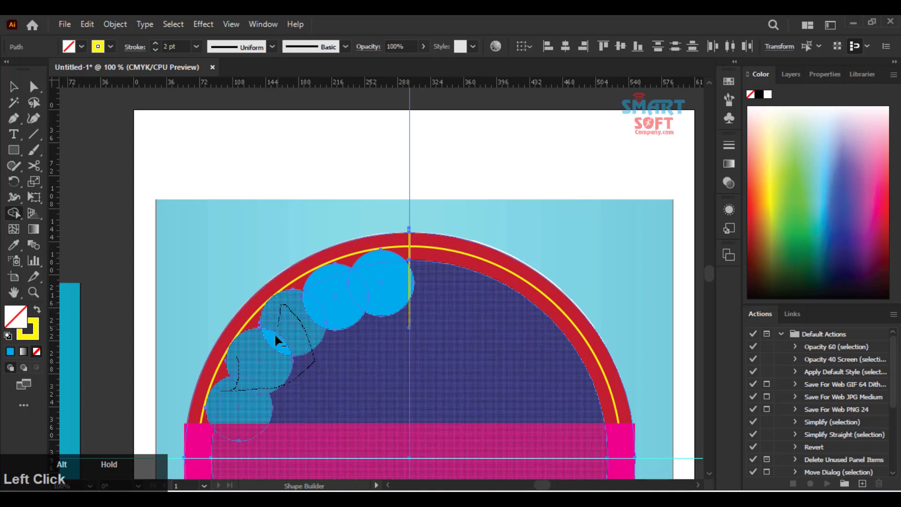
mouse_move(309, 321)
left_mouse_down()
mouse_move(332, 298)
mouse_move(325, 278)
mouse_move(371, 282)
mouse_move(371, 258)
mouse_move(413, 285)
mouse_move(440, 234)
mouse_move(428, 329)
left_mouse_up()
key("ctrl+z")
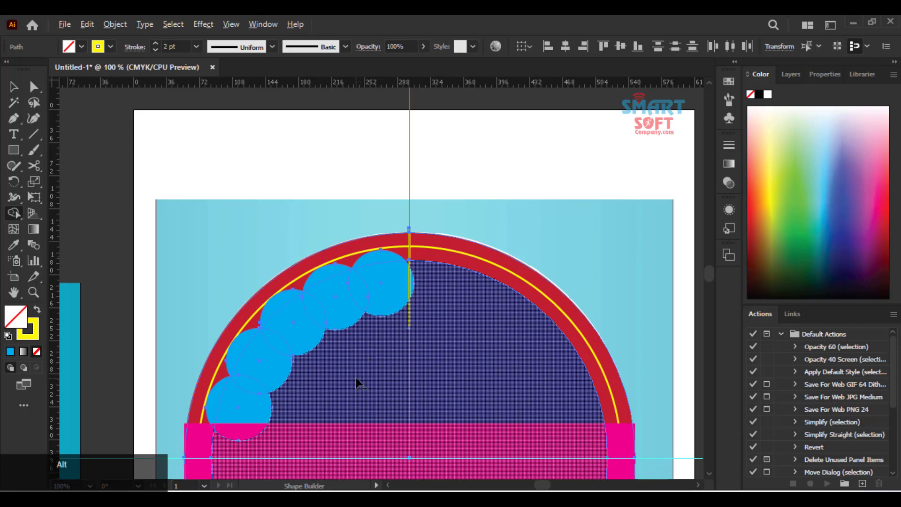
- Reselect the badge shapes and remove the blue area above the band and the red ring's upper-right quarter with Shape Builder
left_click(13, 89)
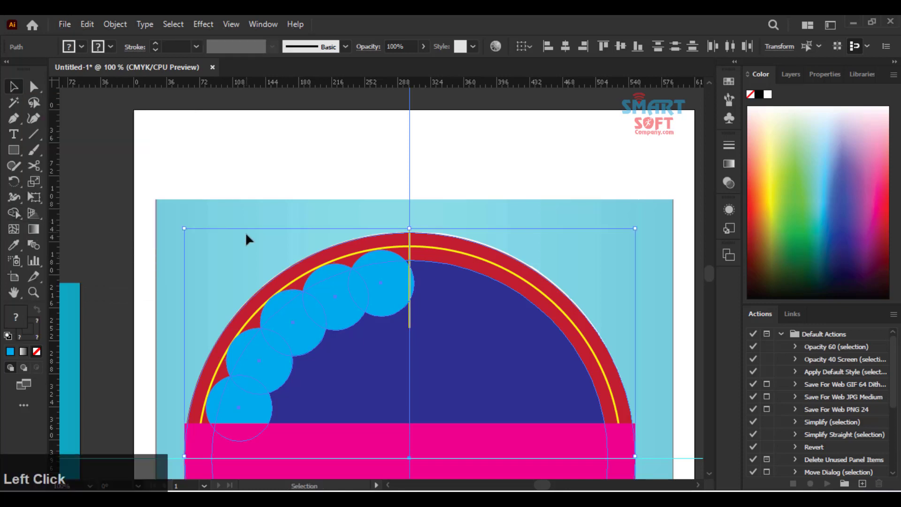
left_click_drag(162, 230, 516, 465)
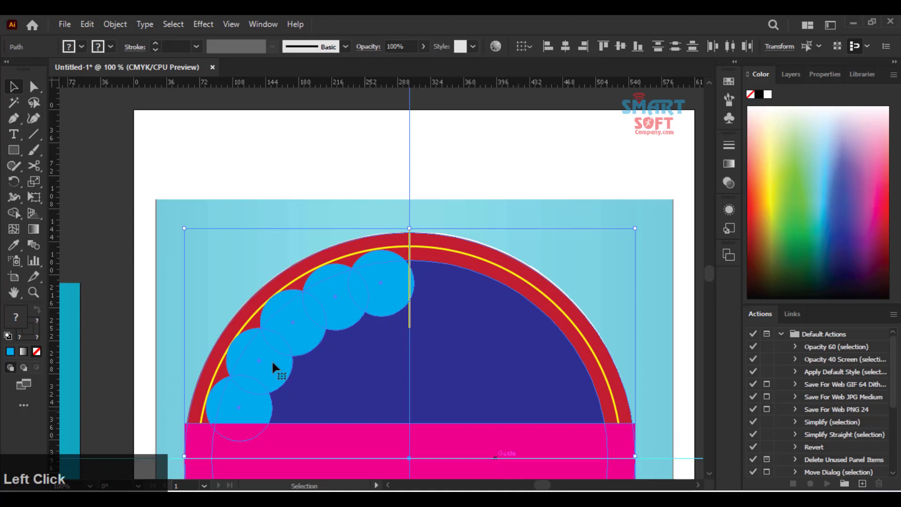
left_click(14, 214)
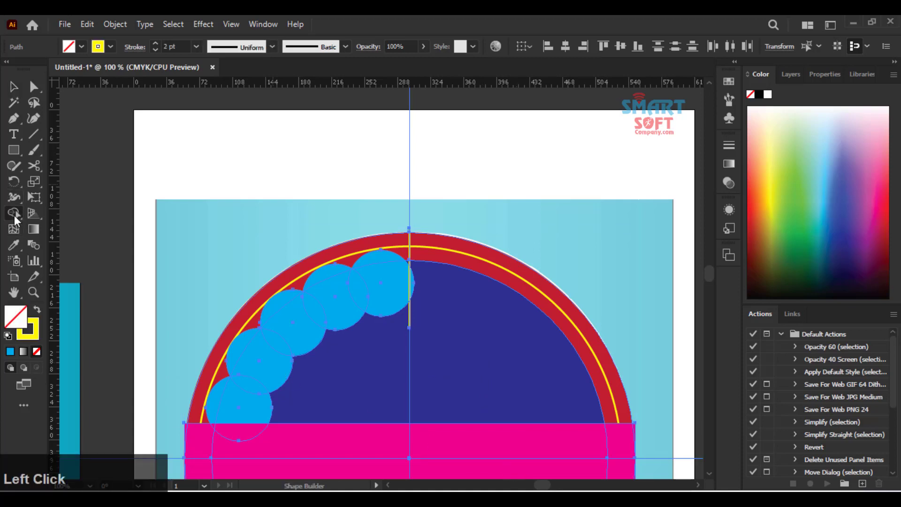
key("alt")
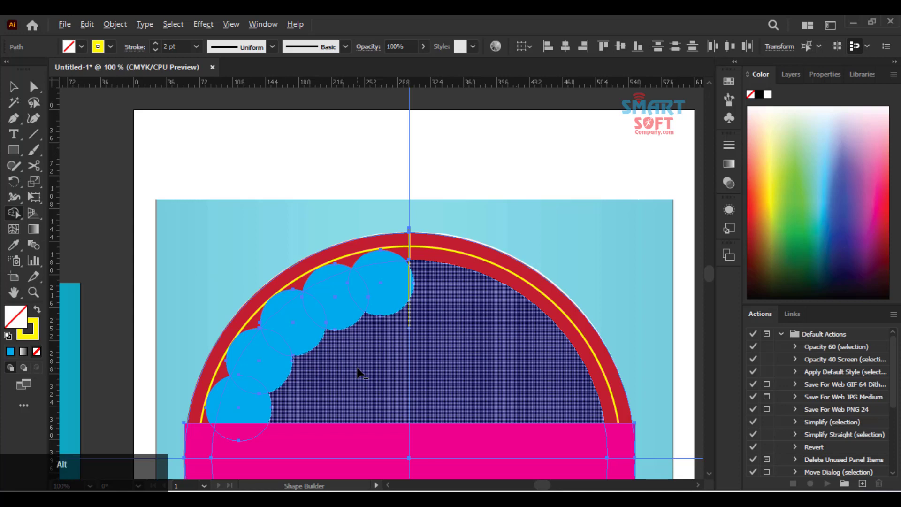
scroll(357, 367, "down", 1)
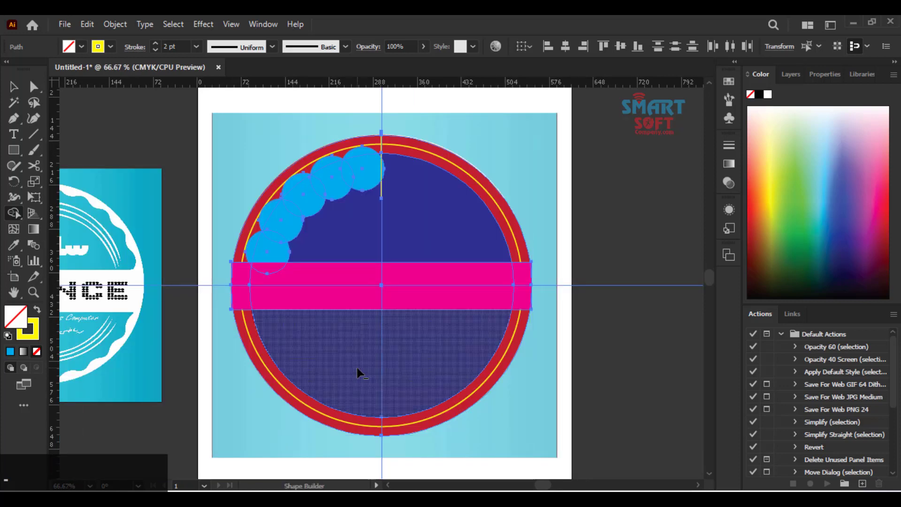
left_click(370, 225, "alt")
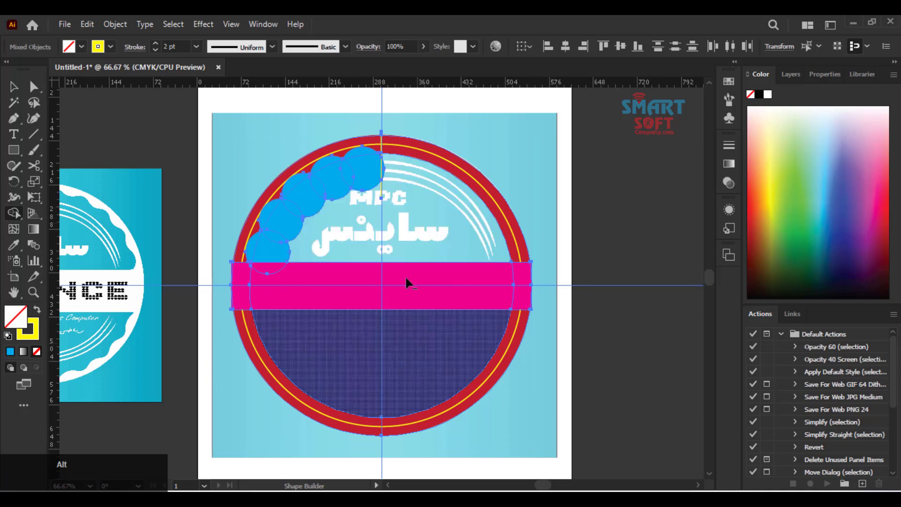
left_click(438, 152, "alt")
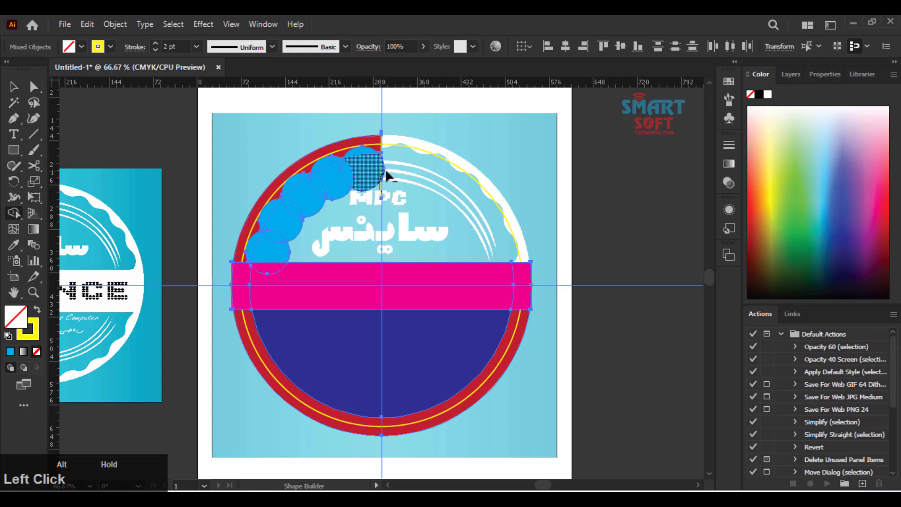
- Subtract the five cyan circles from the red ring's upper-left quarter with Shape Builder, leaving a scalloped inner edge
mouse_move(385, 169)
left_mouse_down()
mouse_move(361, 154)
mouse_move(349, 175)
mouse_move(331, 179)
mouse_move(328, 163)
mouse_move(314, 192)
mouse_move(296, 181)
mouse_move(285, 217)
mouse_move(269, 218)
mouse_move(254, 242)
left_mouse_up()
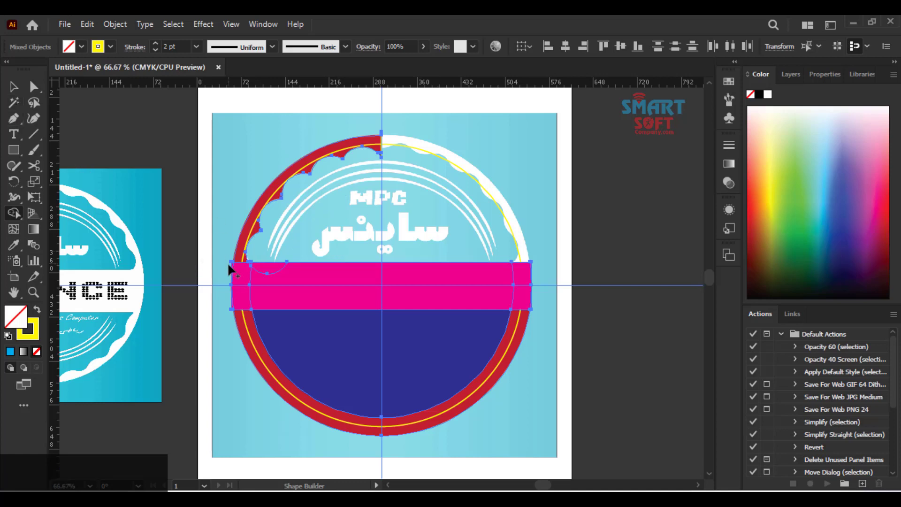
key("alt")
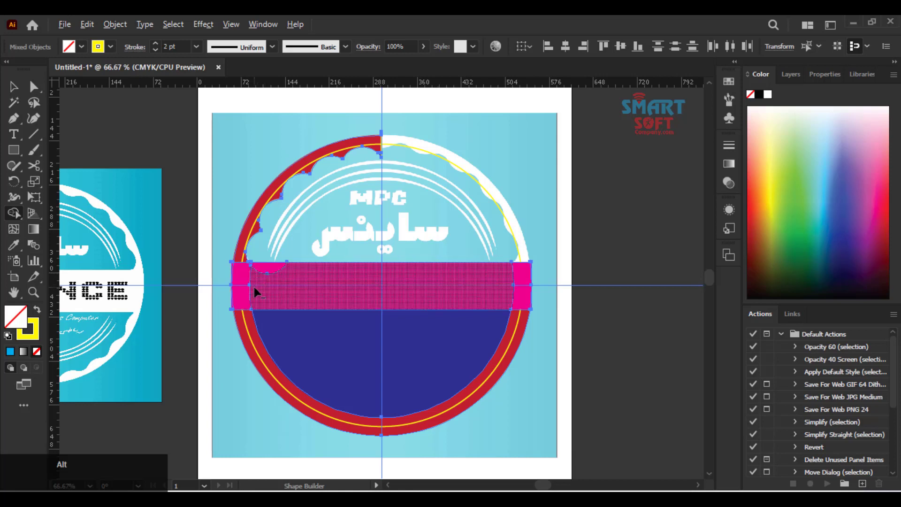
left_click(13, 86)
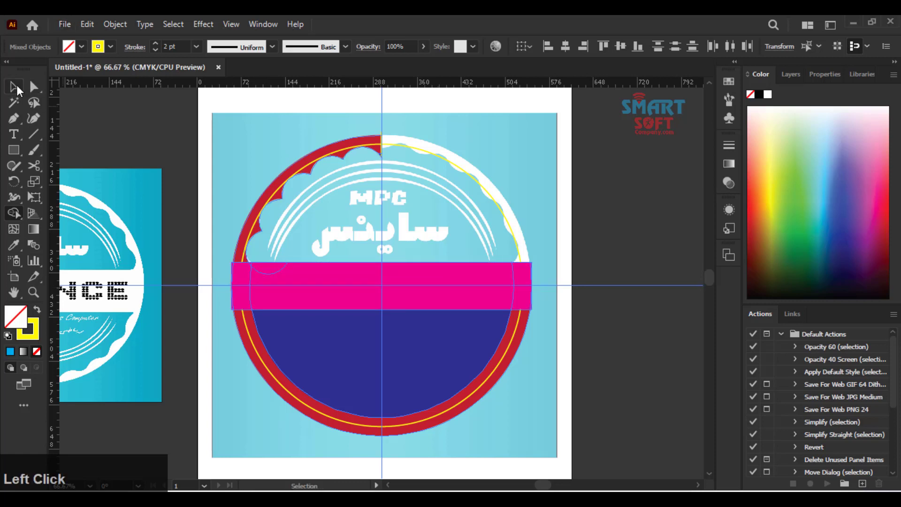
- Isolate the red compound path that carries the scalloped edge for separate editing
right_click(287, 180)
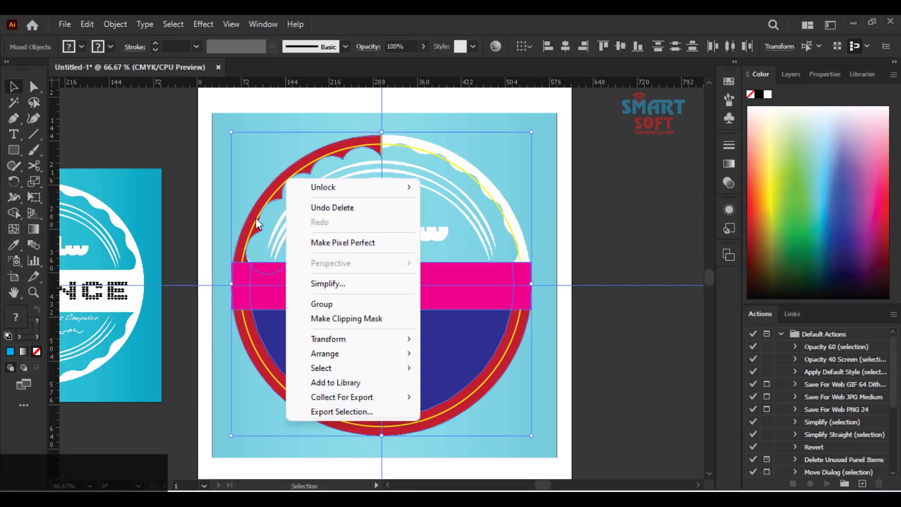
left_click(322, 304)
double_click(257, 224)
key("ctrl+8")
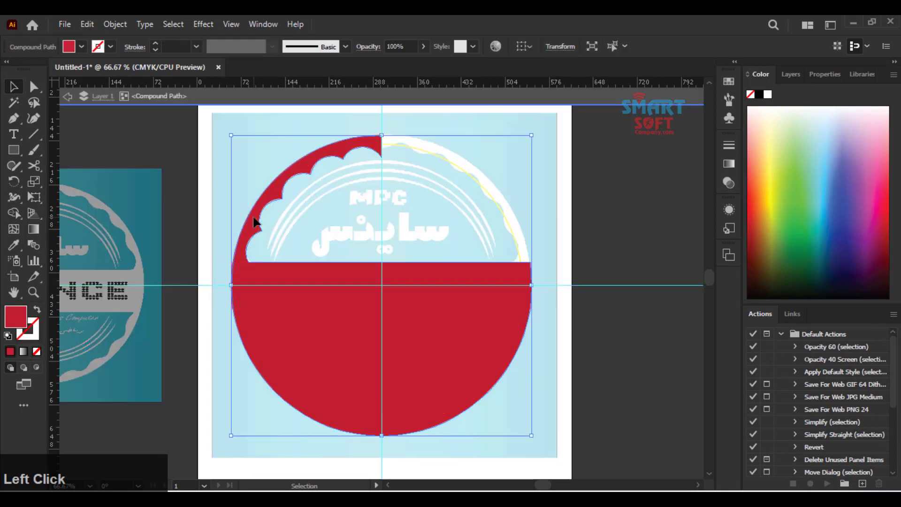
left_click(248, 243)
key("ctrl+equal")
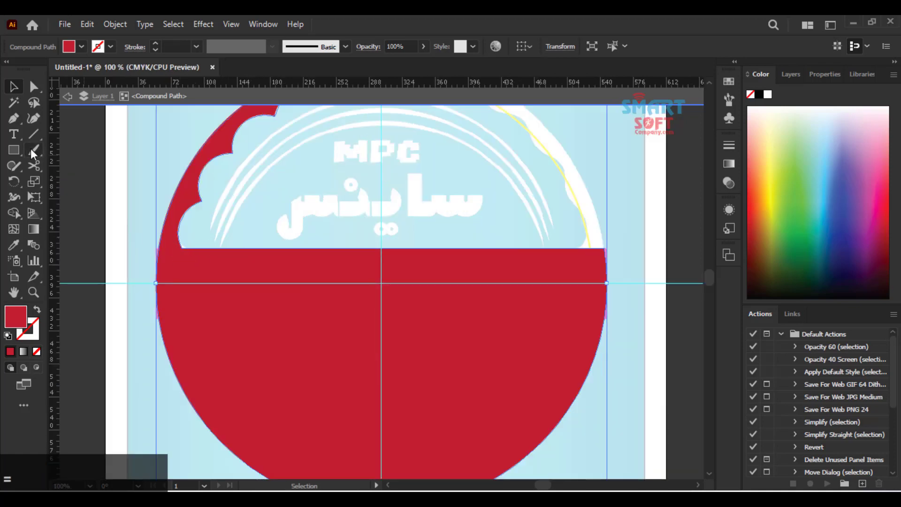
- Draw a horizontal line along the band's upper edge, crossing the red ring's left end, and set its stroke to 1 pt
left_click(33, 134)
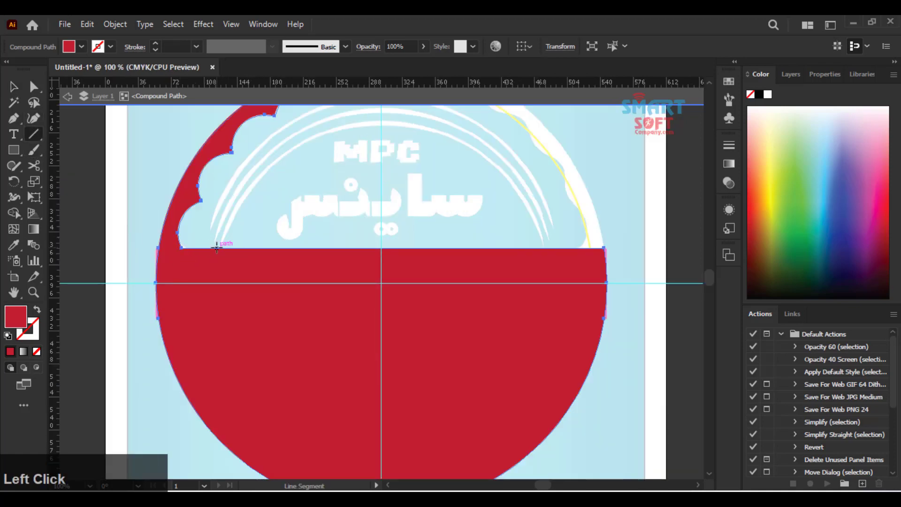
left_click_drag(217, 247, 128, 247)
left_click(179, 47)
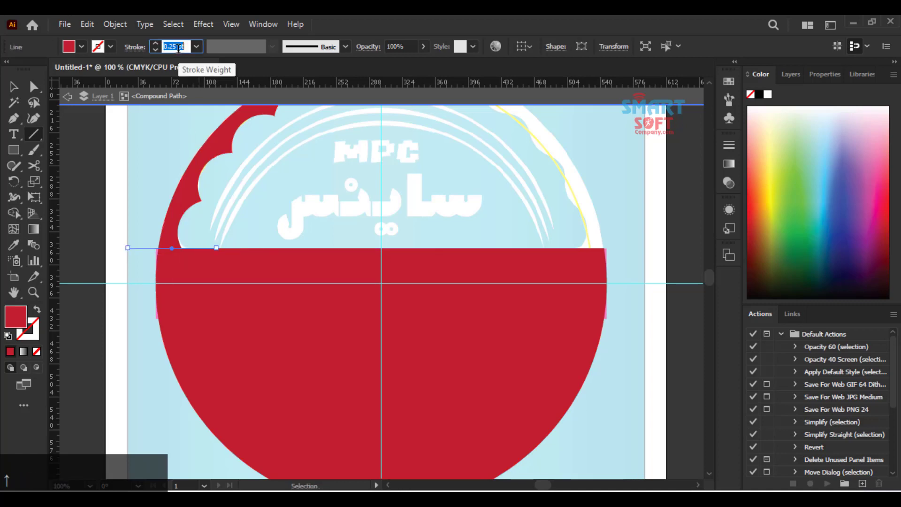
key("Return")
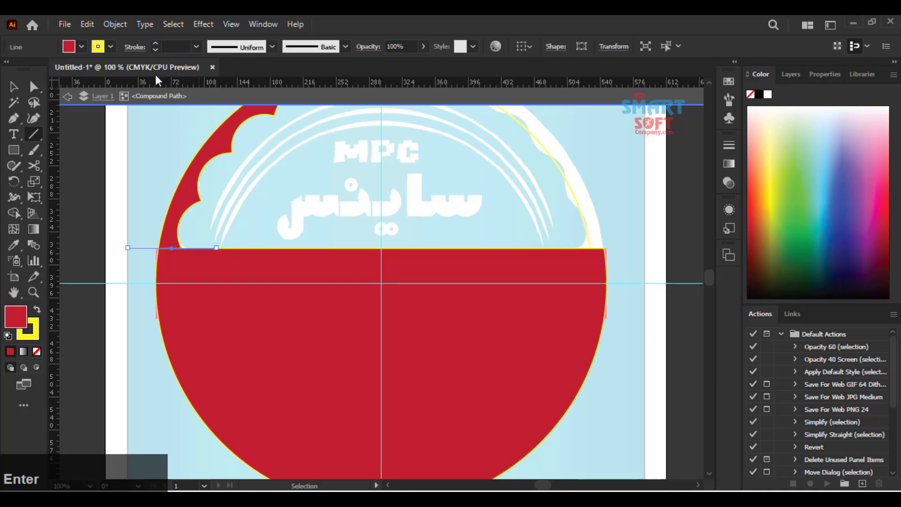
- Cut away the red area below the horizontal line with Shape Builder and leave isolation mode
left_click(14, 87)
left_click(231, 312, "shift")
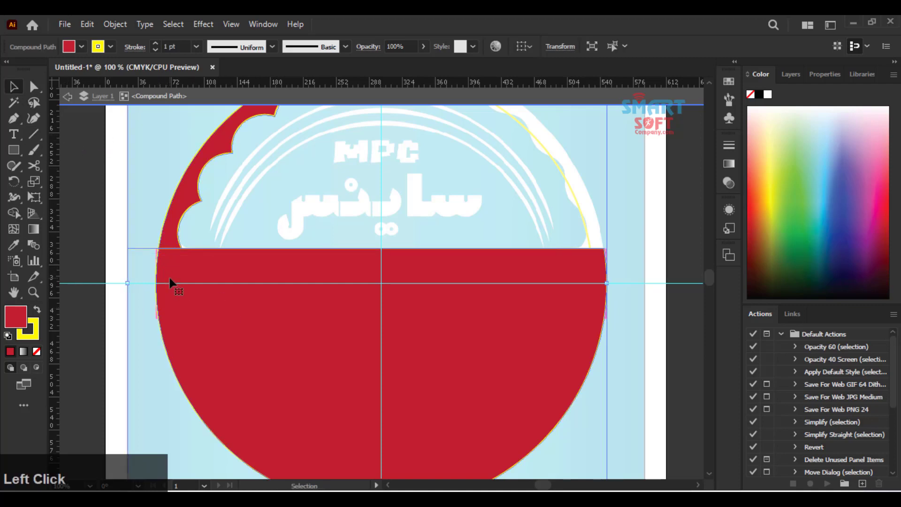
left_click(14, 213)
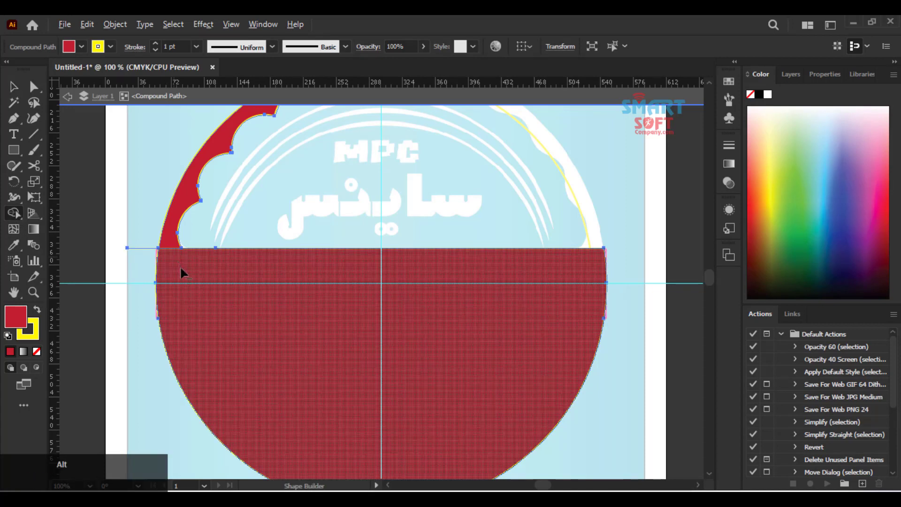
left_click(182, 273)
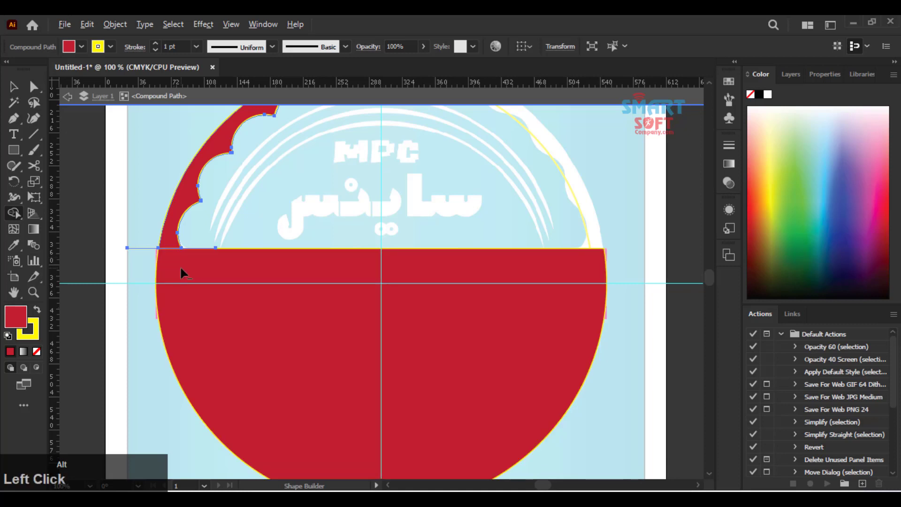
key("ctrl+z")
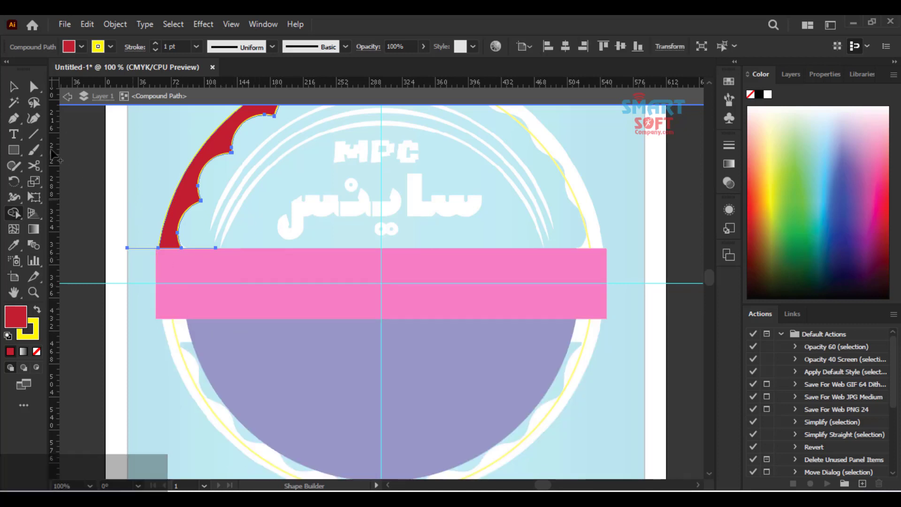
left_click(13, 86)
double_click(116, 186)
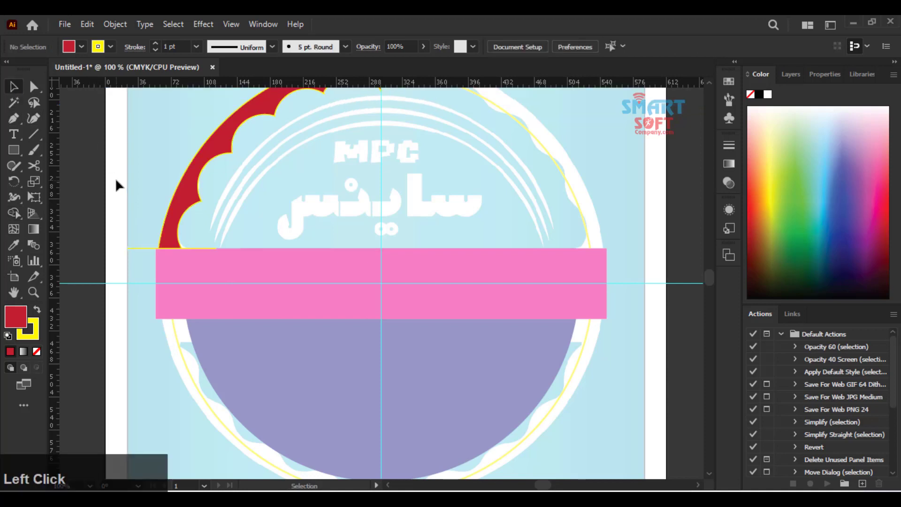
- Unlock the yellow outline ellipse
left_click(206, 159)
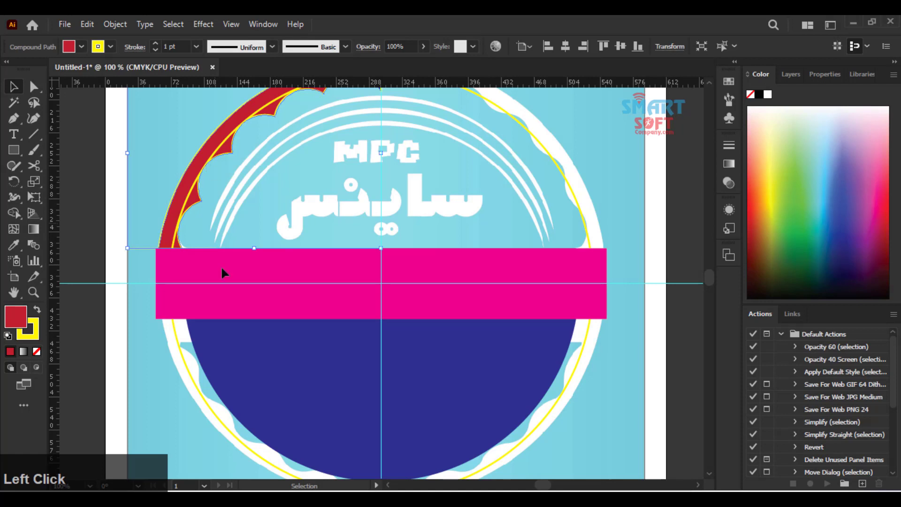
right_click(174, 332)
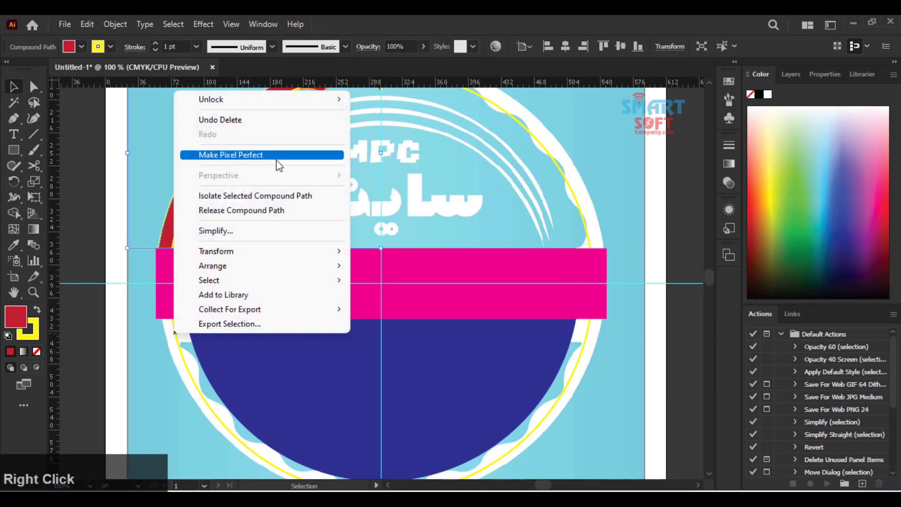
left_click(311, 100)
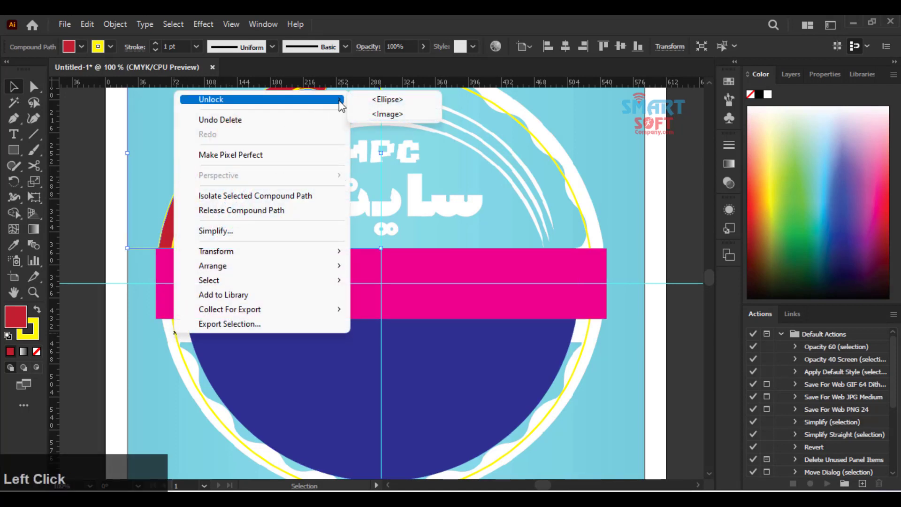
left_click(368, 100)
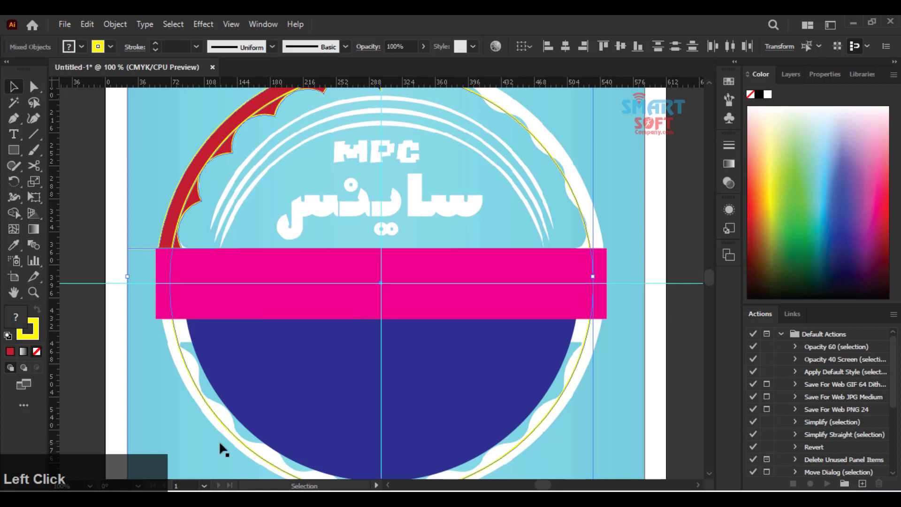
- Select the red scalloped quarter and set its stroke to none
left_click(155, 149)
left_click(213, 143)
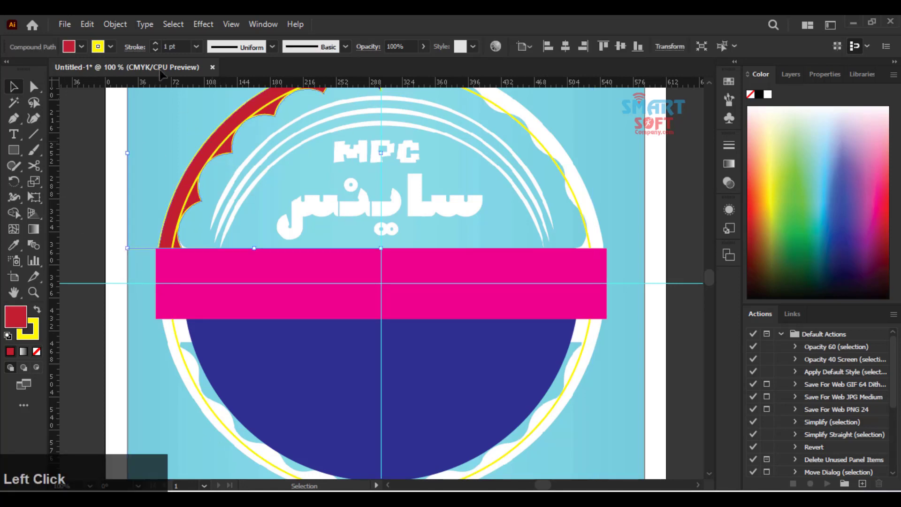
left_click(110, 46)
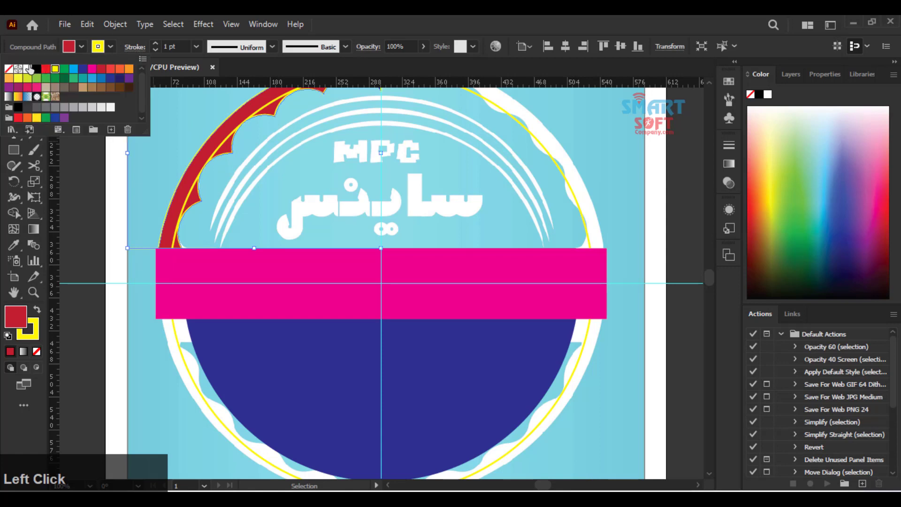
left_click(8, 68)
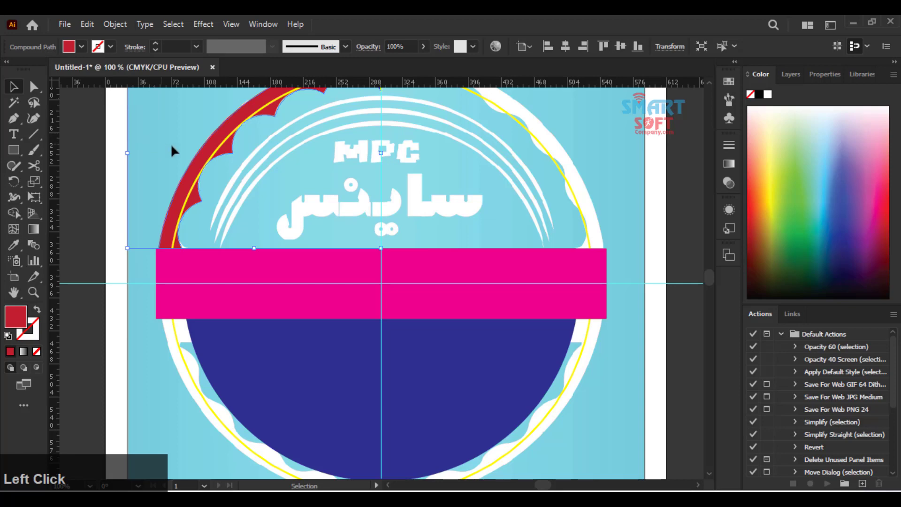
key("ctrl+0")
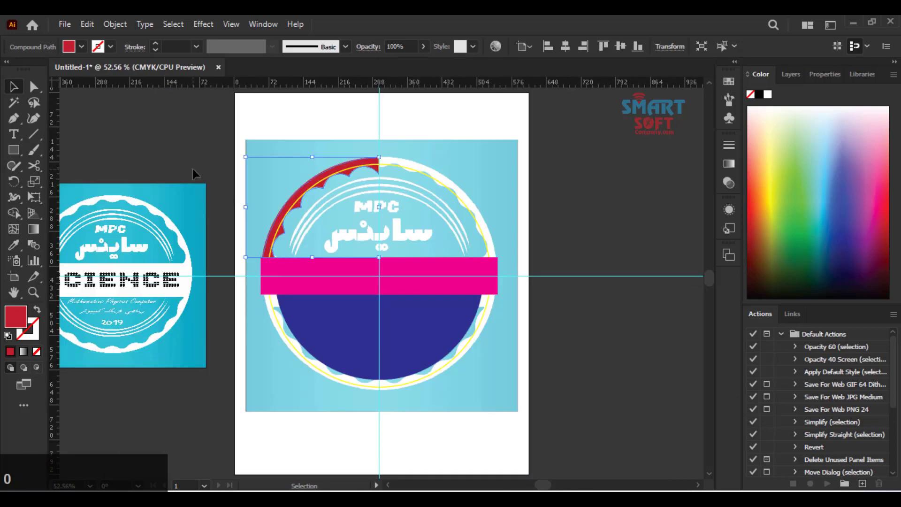
key("ctrl+equal")
key("ctrl+equal")
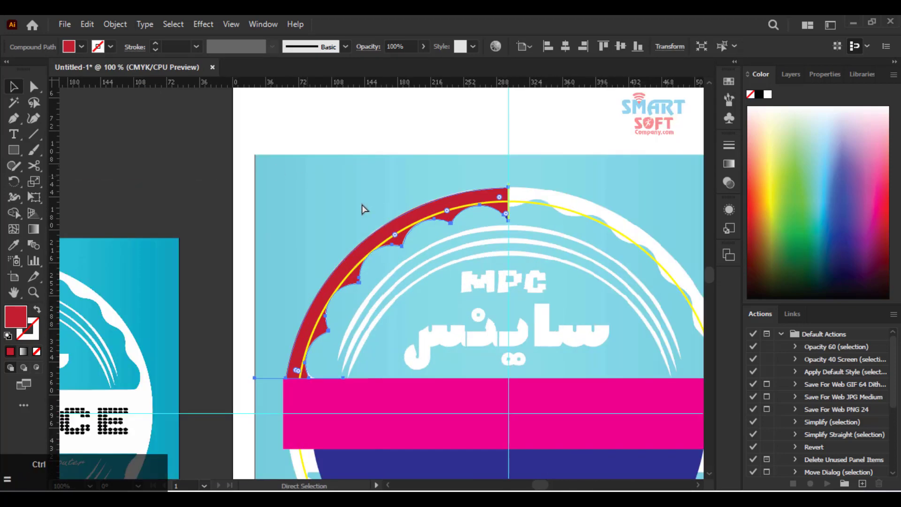
right_click(403, 230)
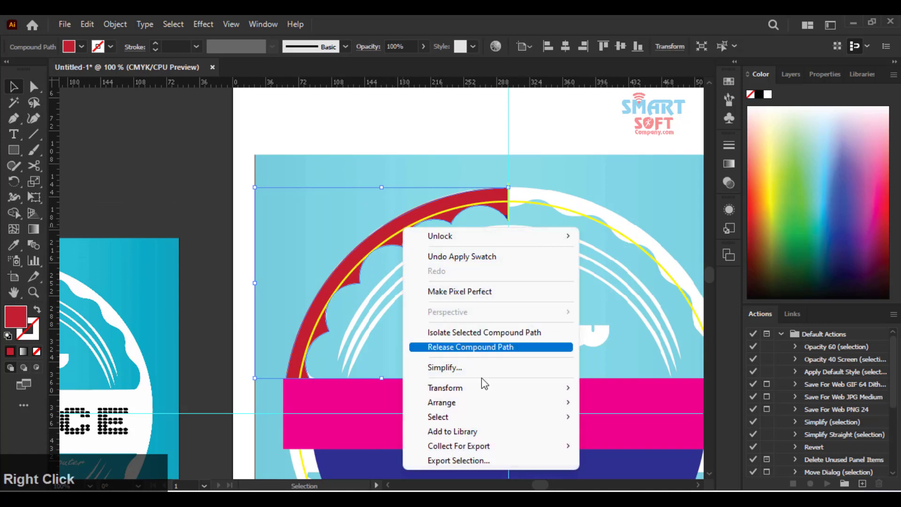
left_click(510, 395)
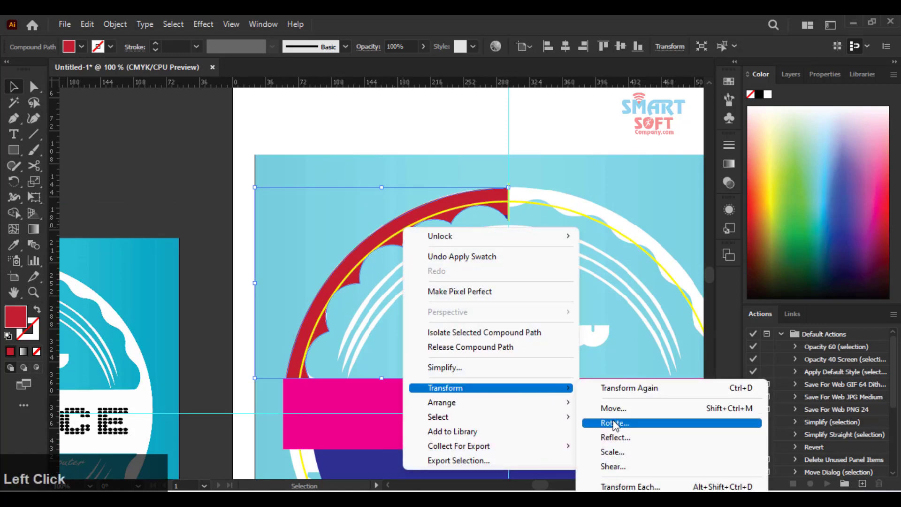
left_click(613, 422)
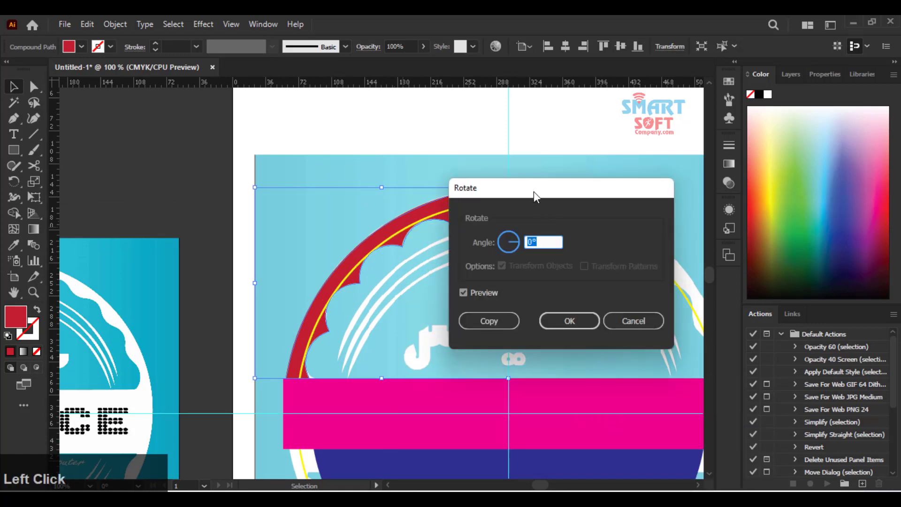
left_click(634, 321)
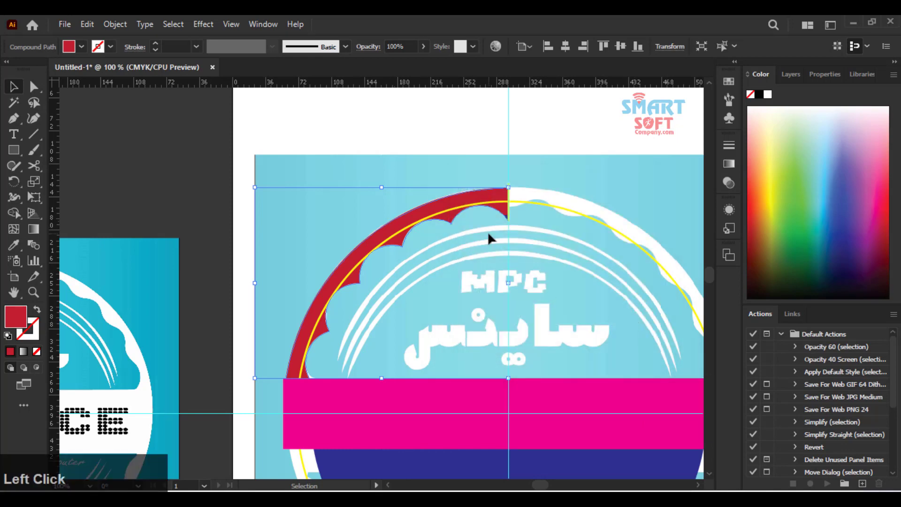
- Create a vertically reflected copy of the red scalloped quarter and place it against the original to complete the ring's upper half
right_click(453, 206)
left_click(568, 368)
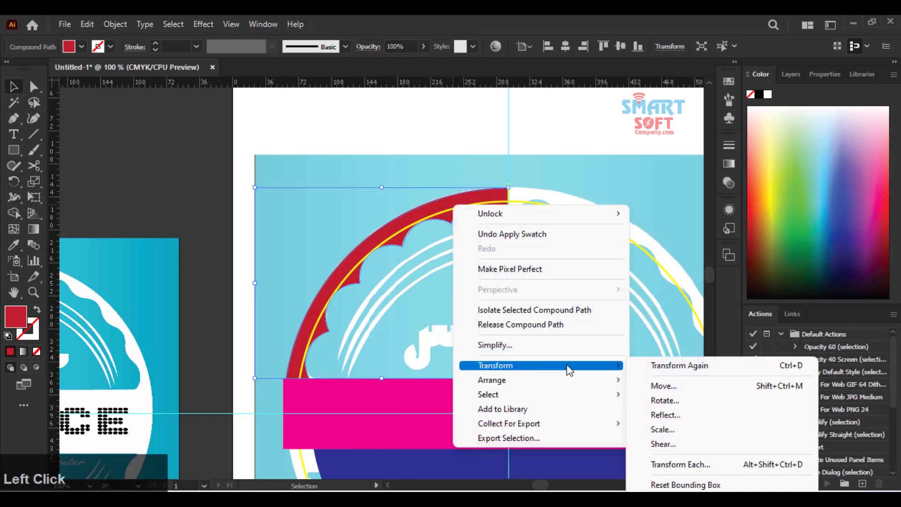
left_click(673, 418)
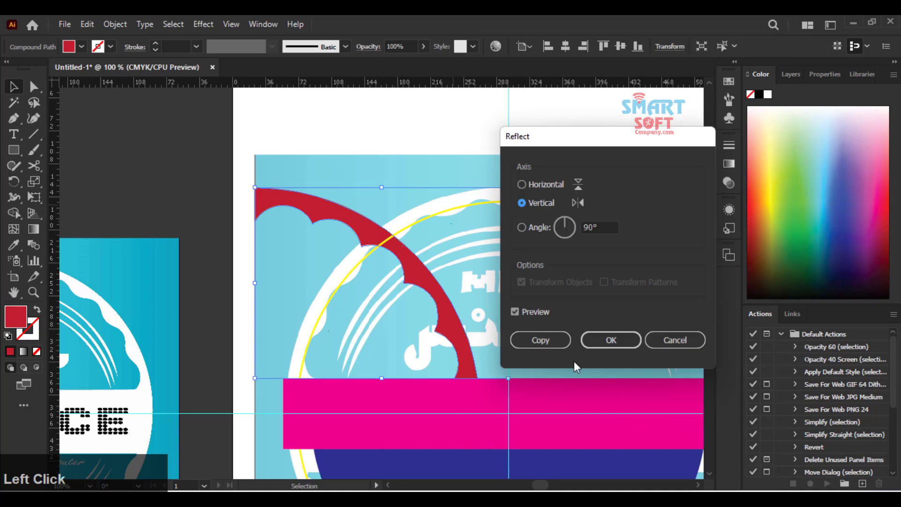
left_click(556, 341)
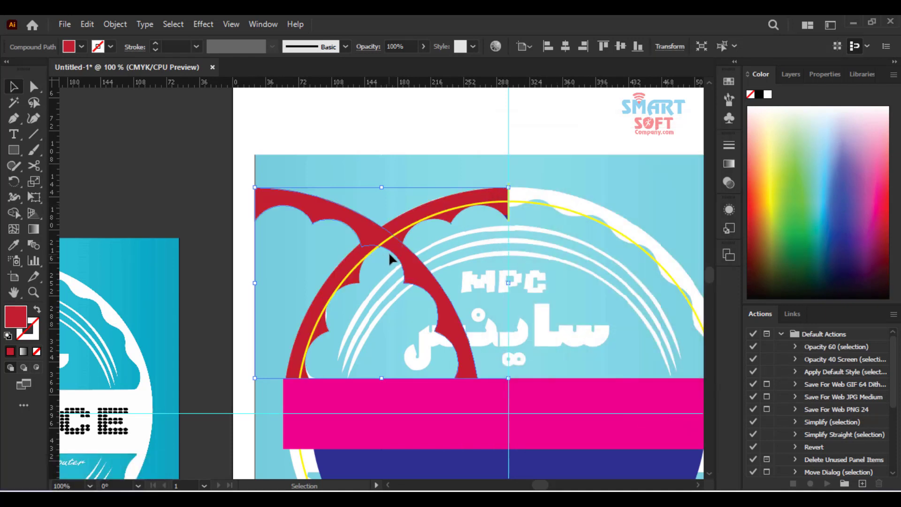
left_click_drag(402, 263, 655, 261)
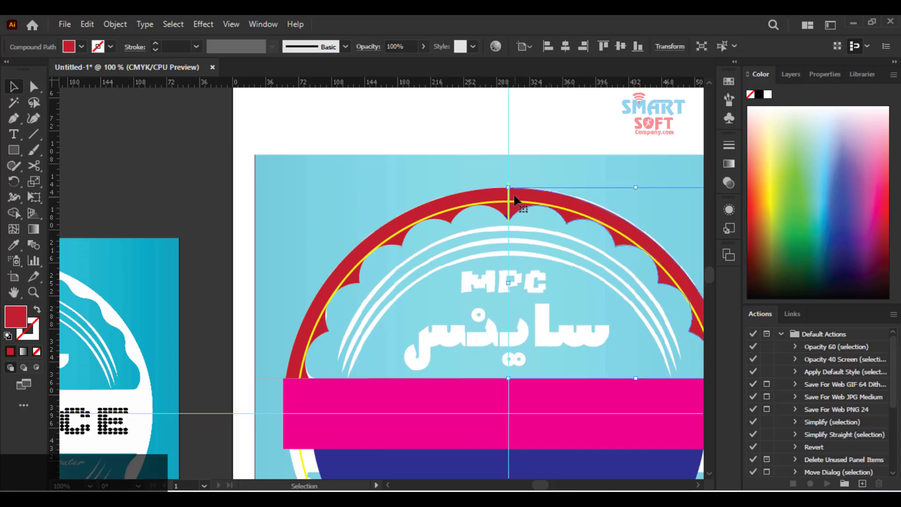
- Delete the short yellow vertical line and the small blue sliver at the seam between the two red quarters
left_click(34, 292)
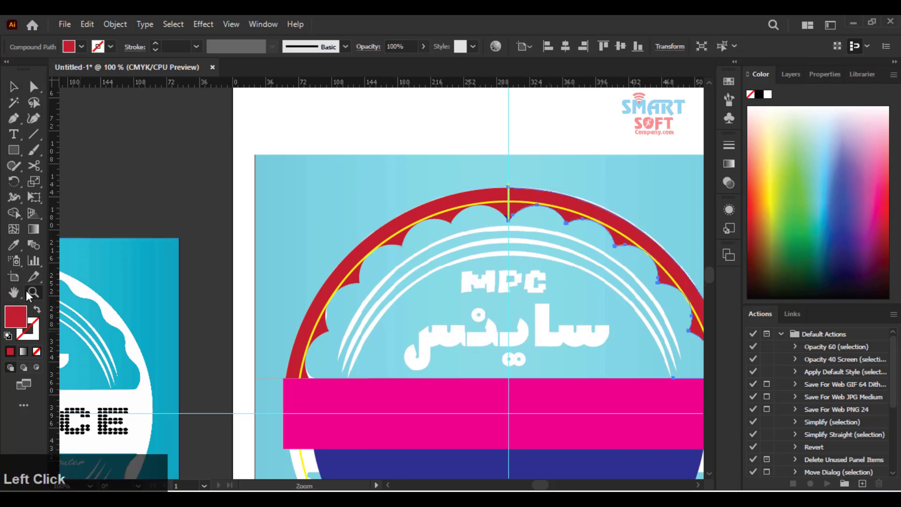
left_click_drag(497, 145, 539, 281)
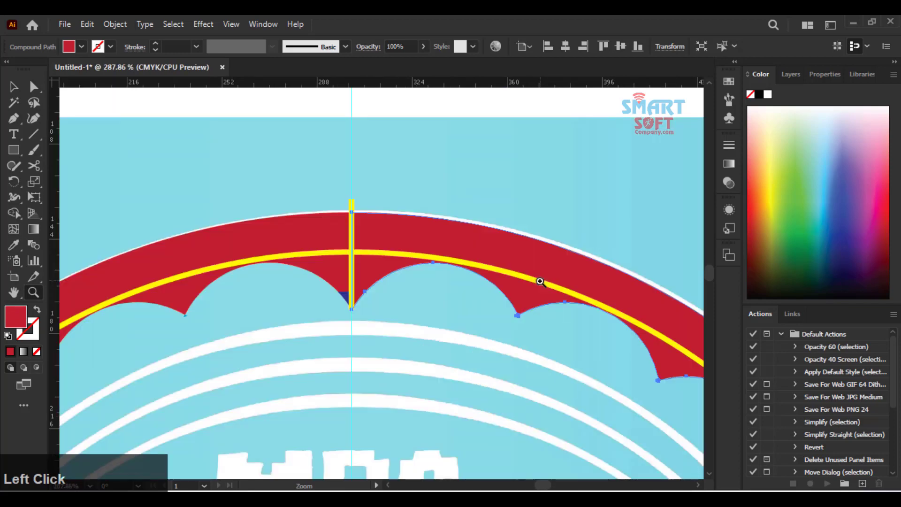
left_click_drag(294, 181, 407, 348)
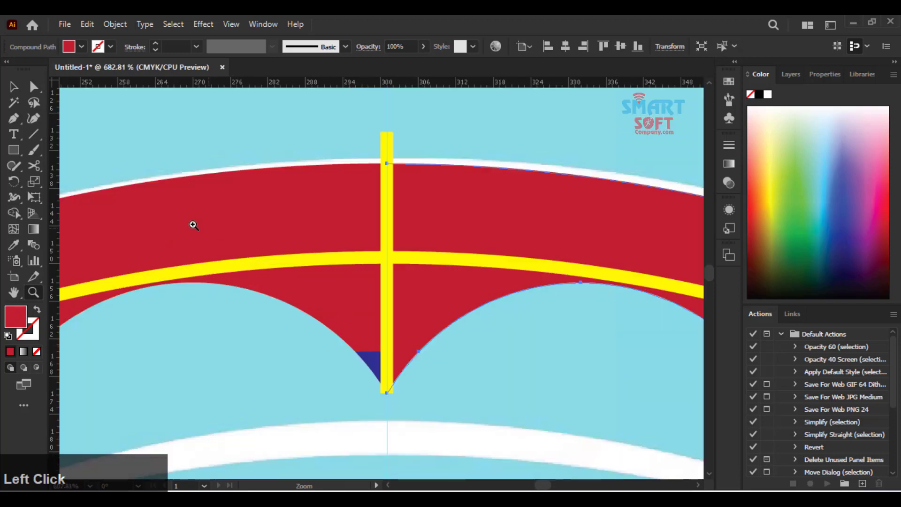
left_click(13, 87)
left_click(316, 161)
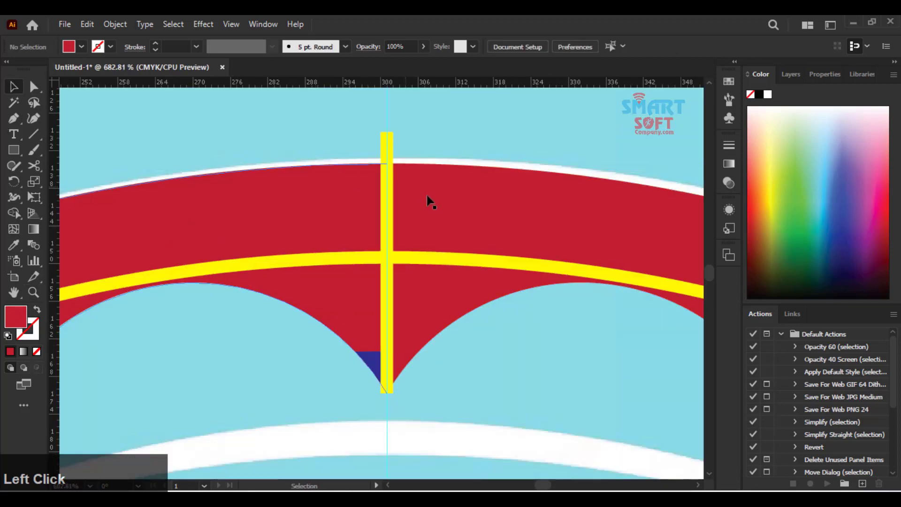
left_click(387, 141)
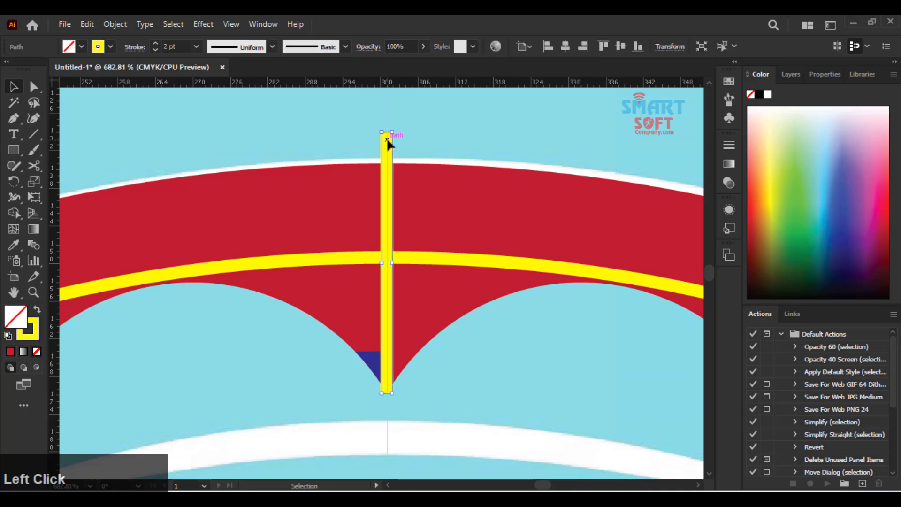
key("Delete")
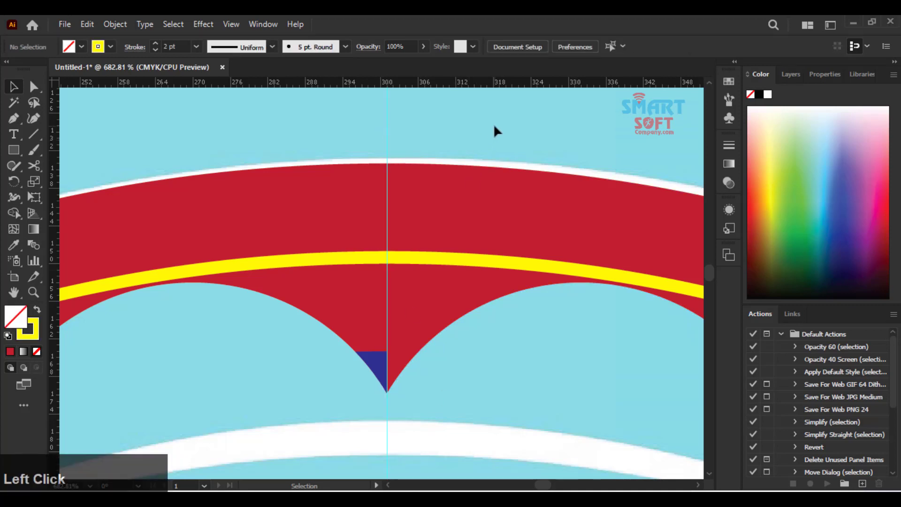
left_click(384, 361)
key("Delete")
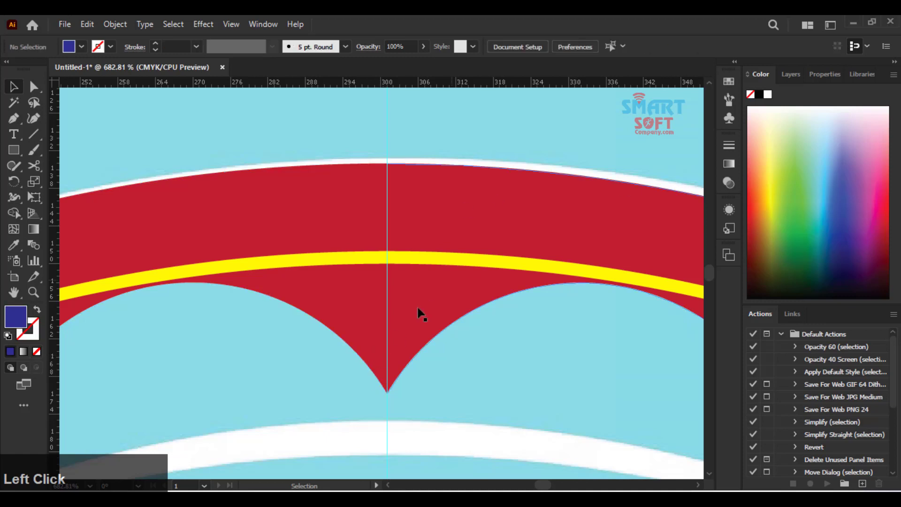
- Try to group the two red quarters by direct-selecting their anchor points along the shared seam
left_click(33, 87)
left_click_drag(339, 113, 378, 191)
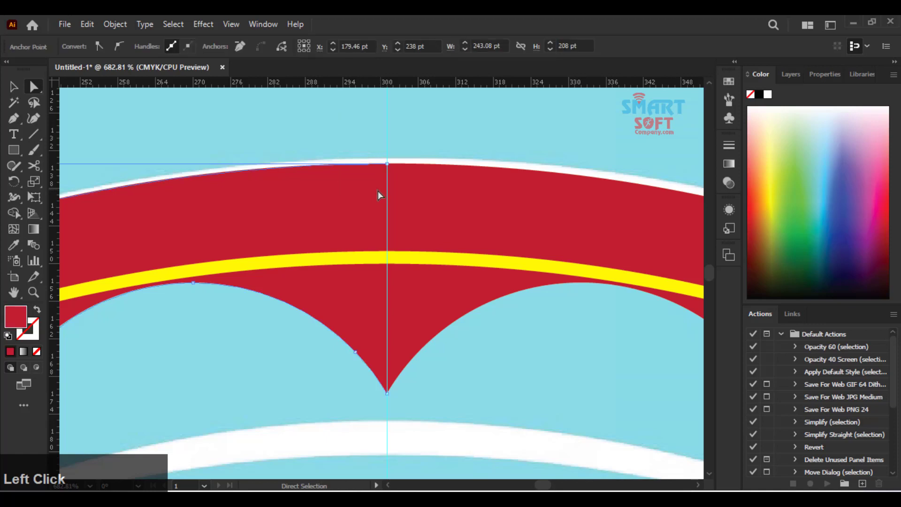
left_click(378, 192)
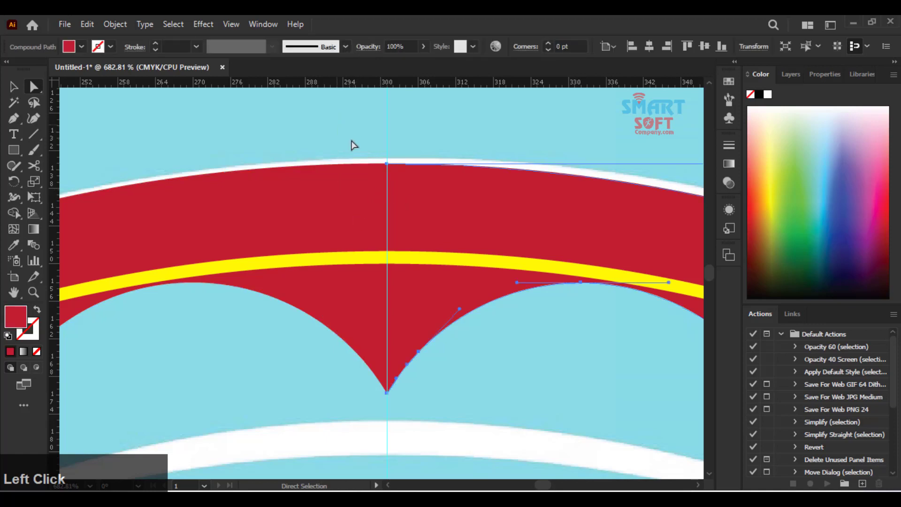
left_click_drag(334, 121, 441, 422)
right_click(399, 268)
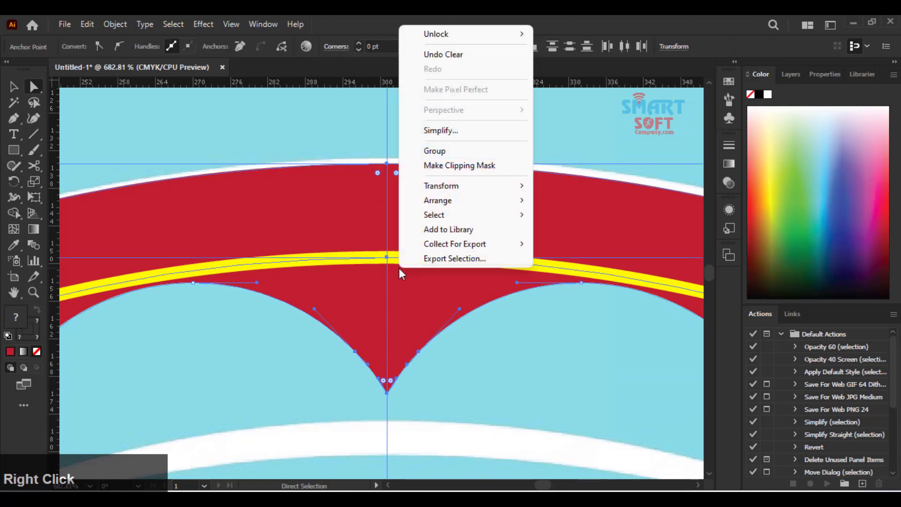
left_click(471, 153)
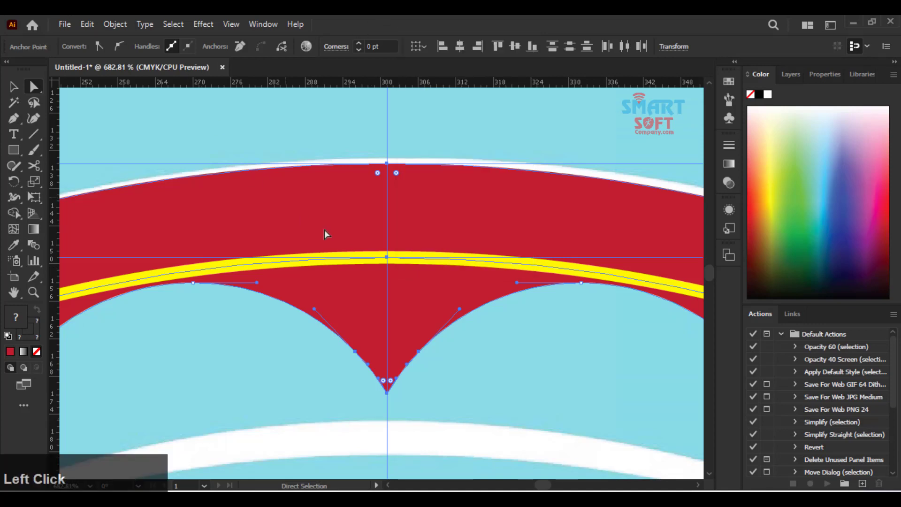
key("ctrl+minus")
key("ctrl+minus")
key("ctrl+minus")
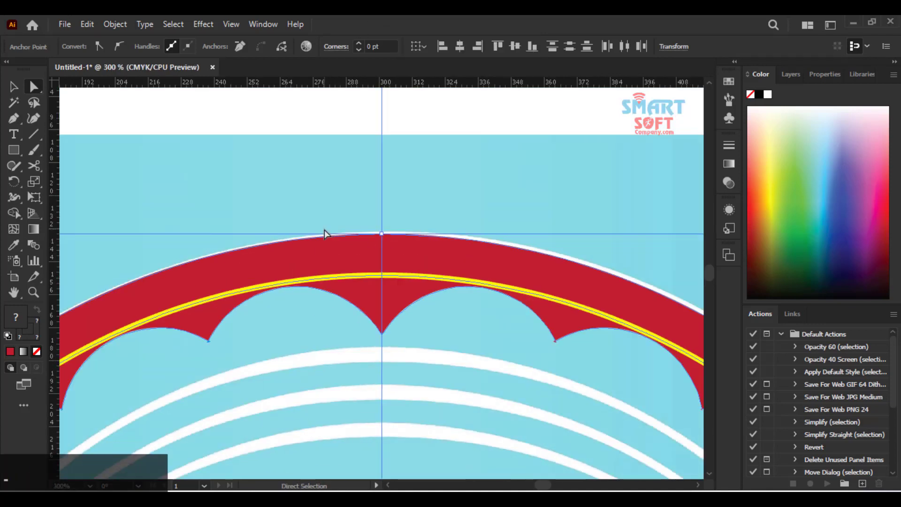
left_click(350, 198)
left_click_drag(354, 214, 420, 374)
right_click(398, 266)
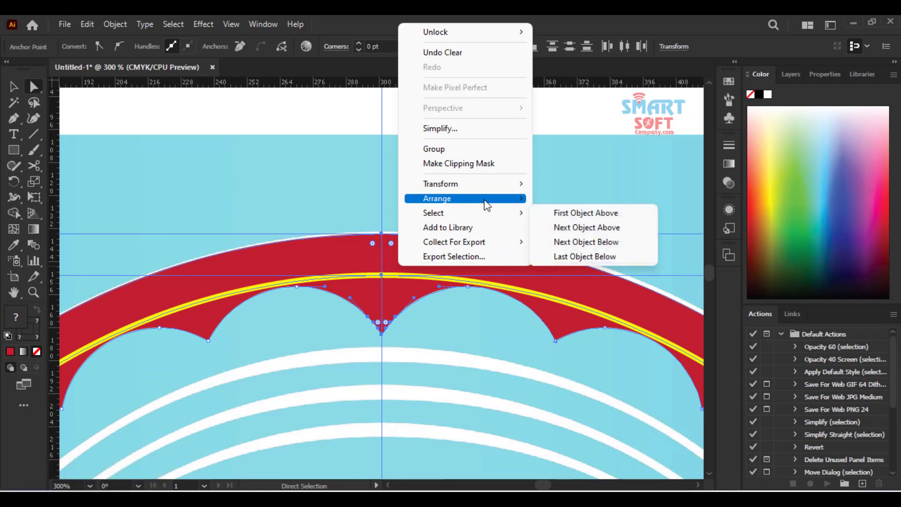
mouse_move(485, 203)
left_click(435, 128)
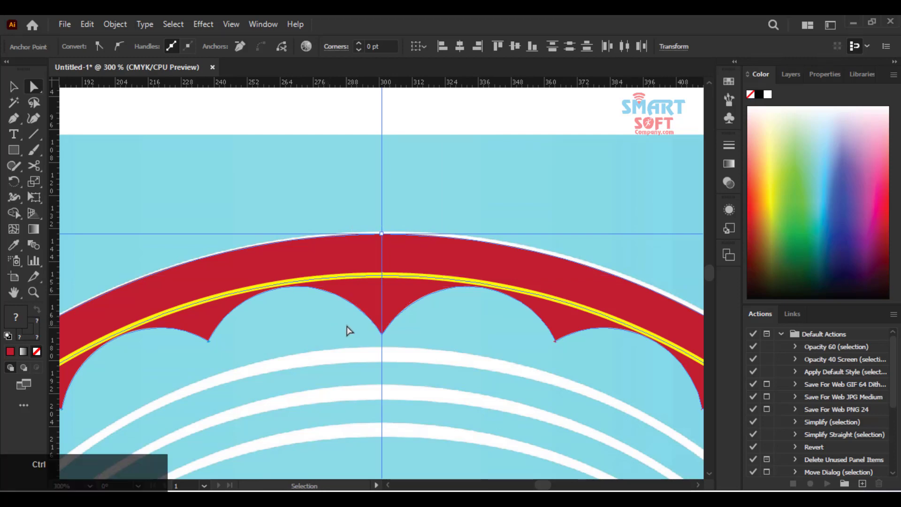
- Fill both red scalloped quarters with white and group them into one upper half ring
key("ctrl+0")
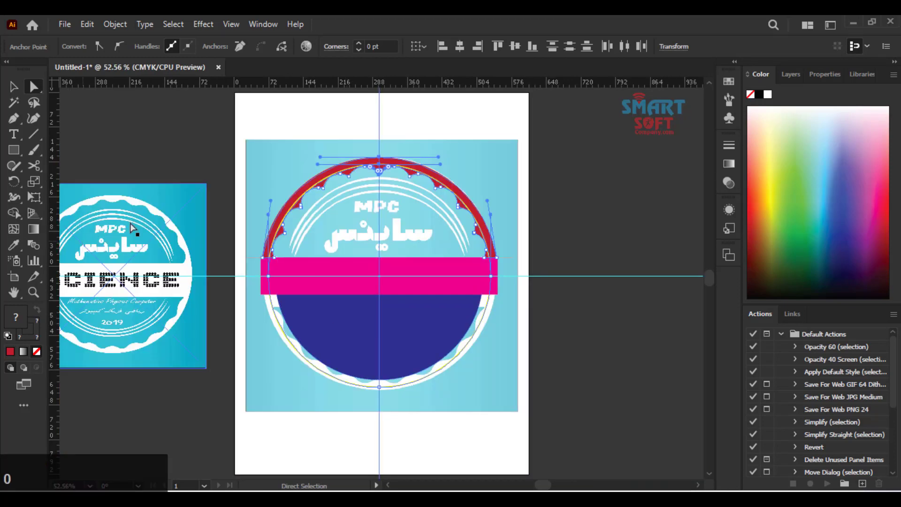
left_click(13, 86)
left_click(240, 137)
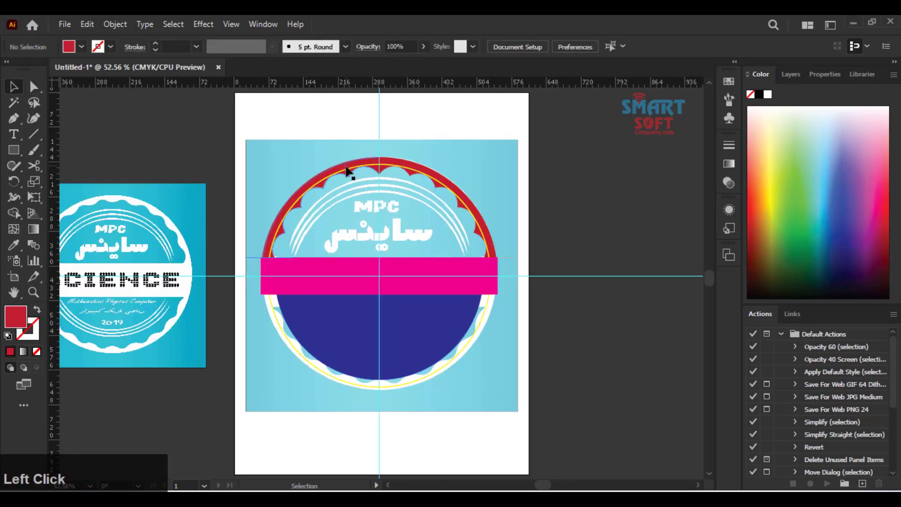
left_click(378, 165)
left_click(408, 164, "shift")
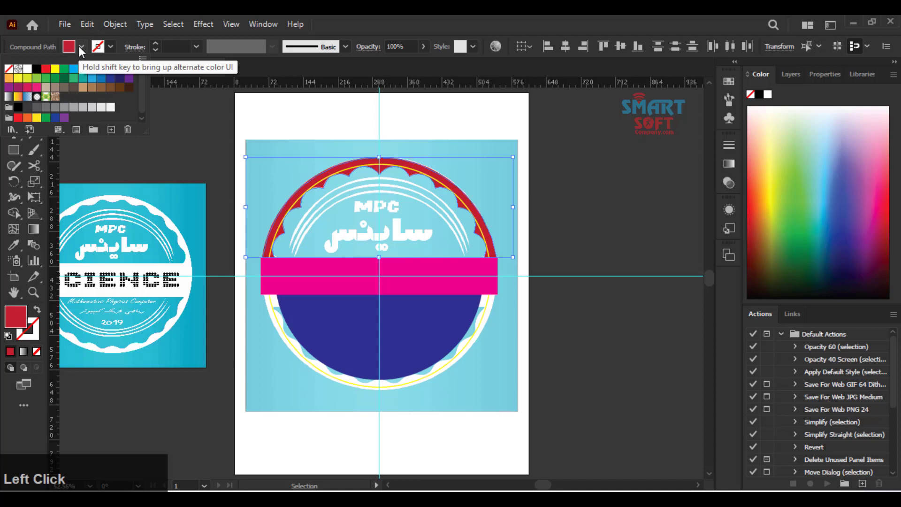
left_click(27, 69)
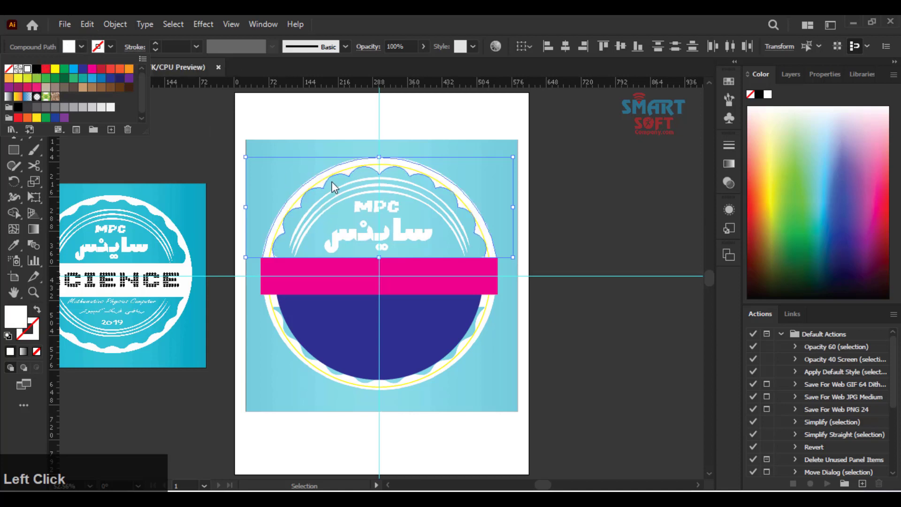
left_click(374, 110)
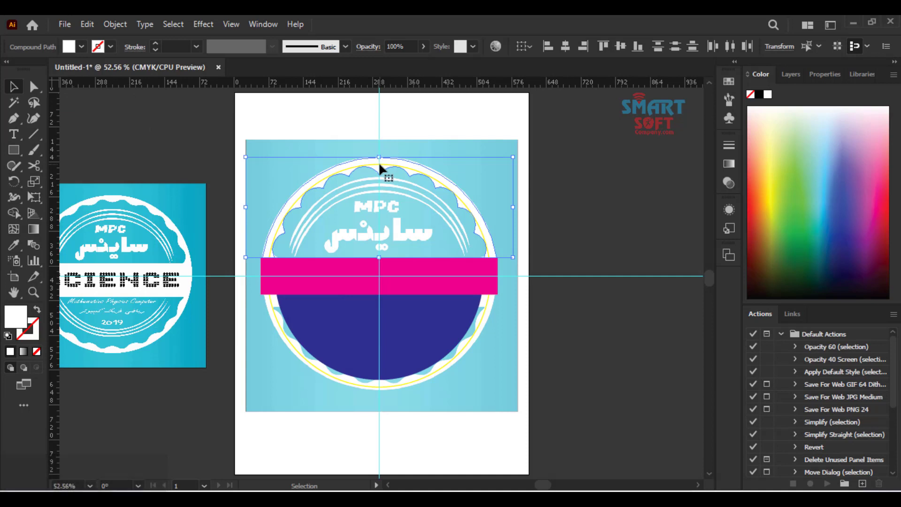
key("ctrl+g")
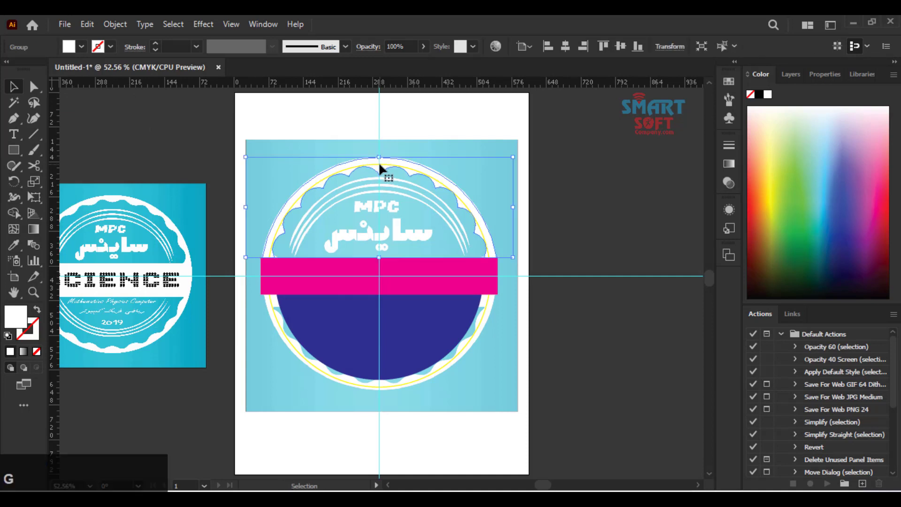
- Create a copy of the white half ring rotated 180° and move it below the pink band as the badge's lower half
right_click(386, 162)
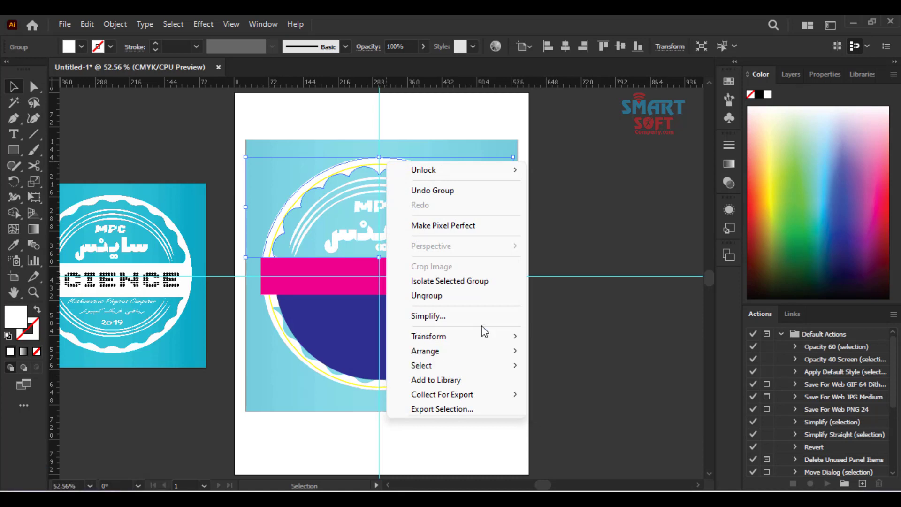
left_click(490, 337)
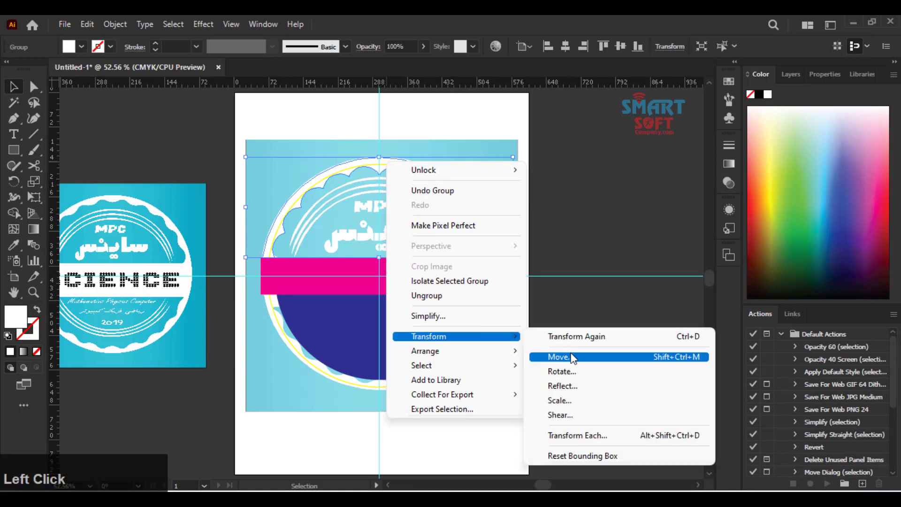
left_click(576, 370)
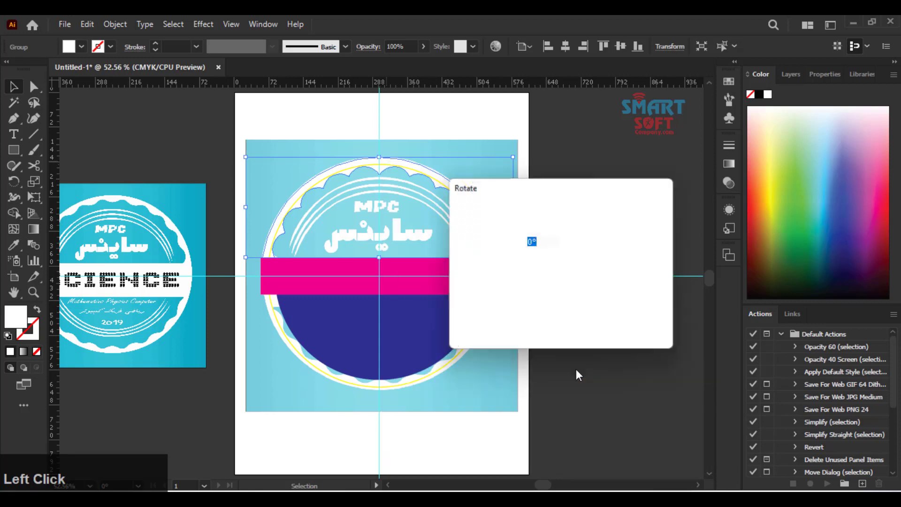
left_click(511, 254)
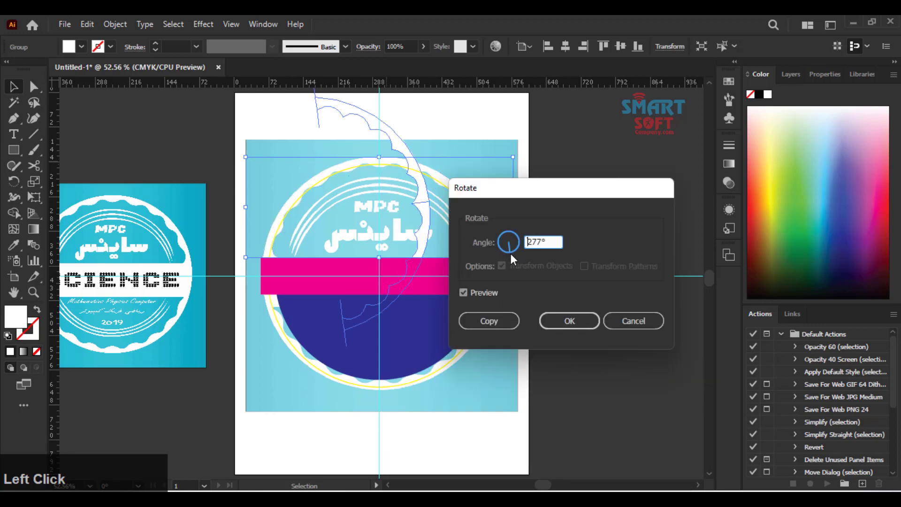
left_click(499, 244)
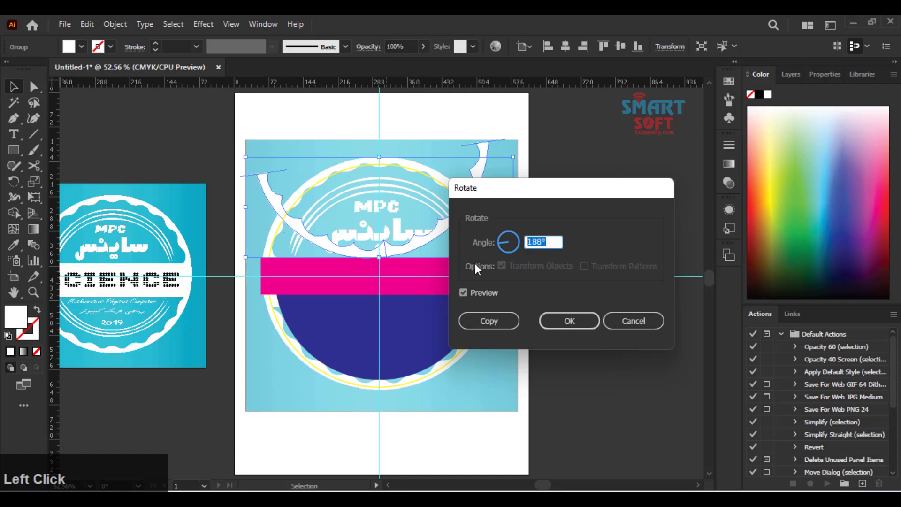
type("180")
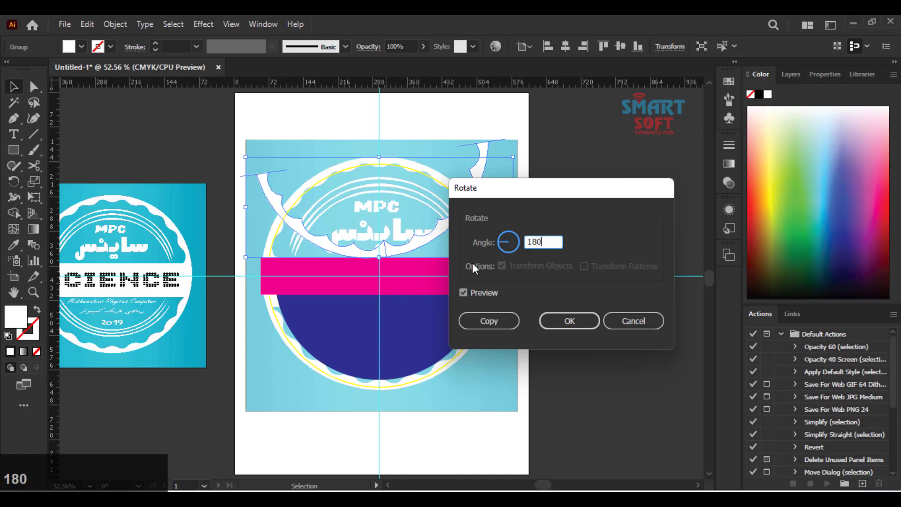
left_click(490, 320)
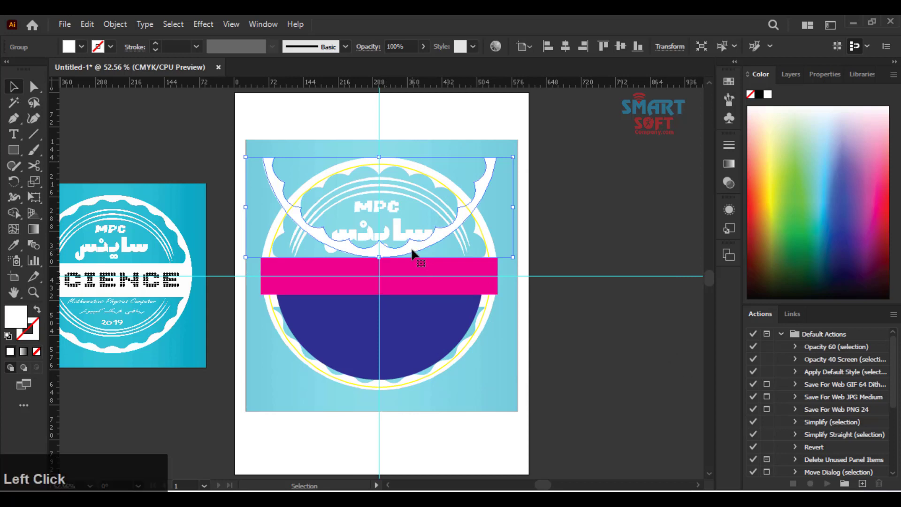
left_click_drag(412, 252, 410, 379)
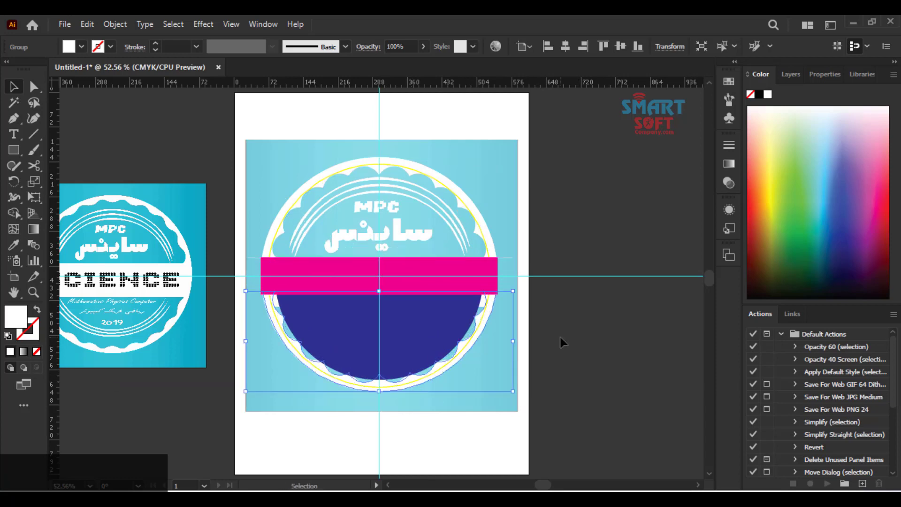
- Delete the blue half-circle shape covering the lower part of the badge
left_click(425, 323)
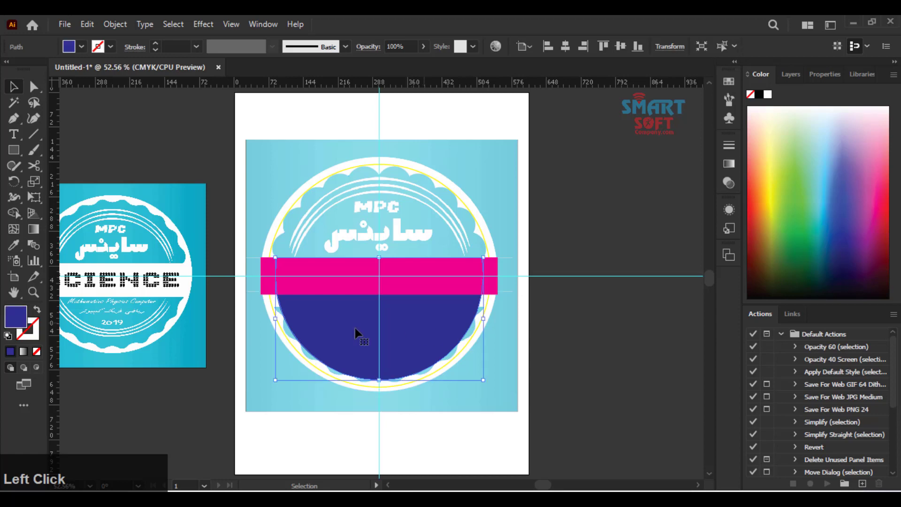
key("Delete")
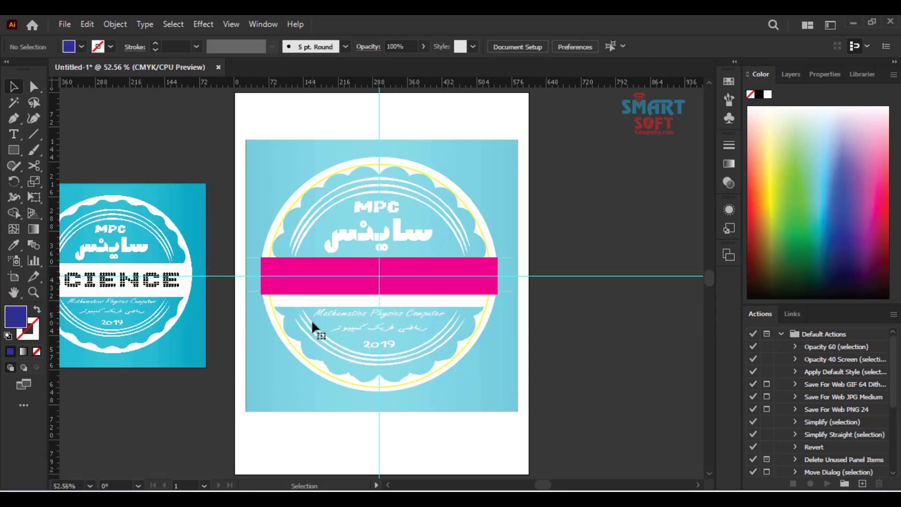
- Fill the pink centre band across the badge with white and deselect it
left_click(320, 272)
left_click(81, 47)
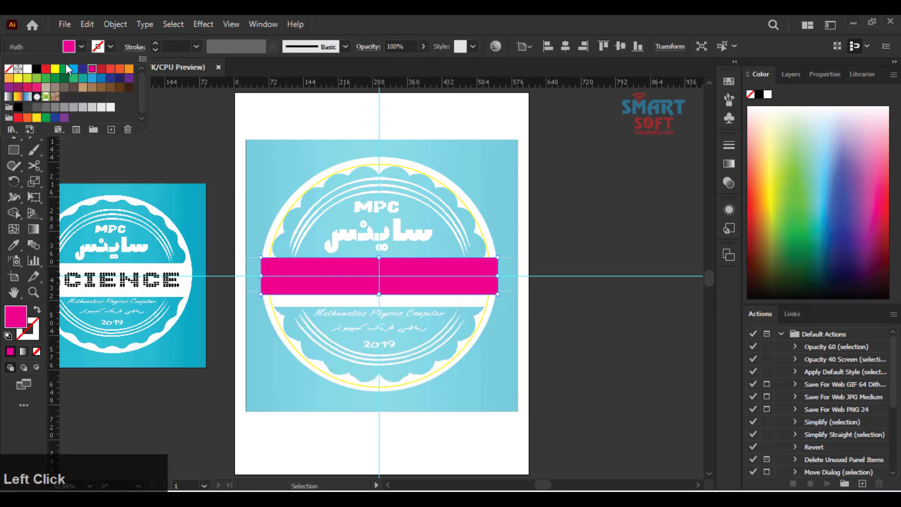
left_click(27, 69)
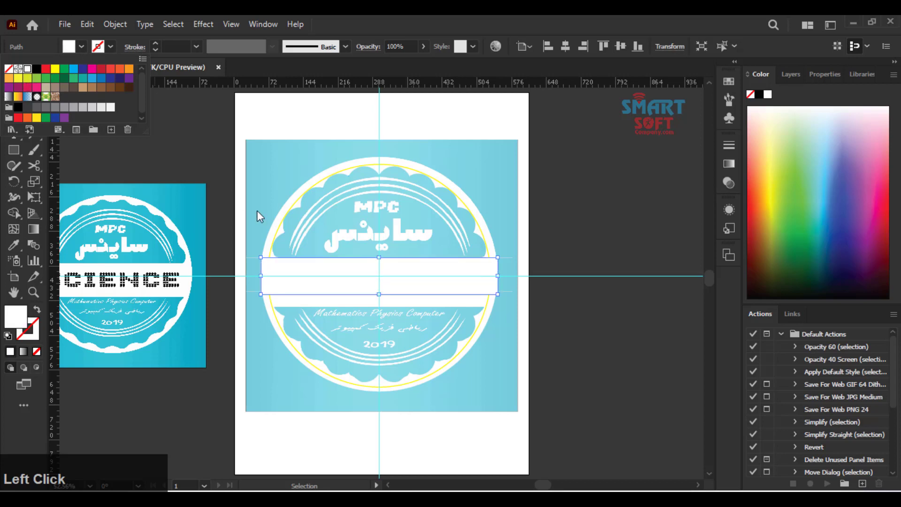
left_click(270, 176)
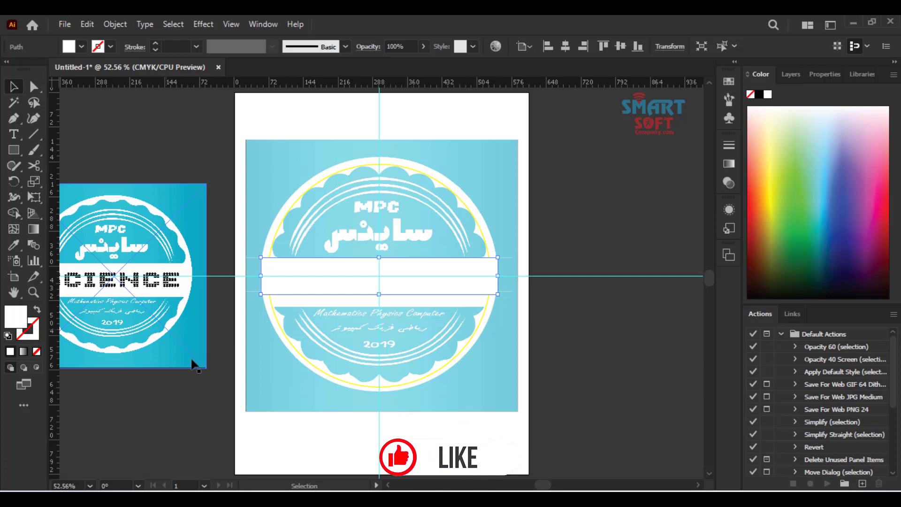
left_click(298, 167)
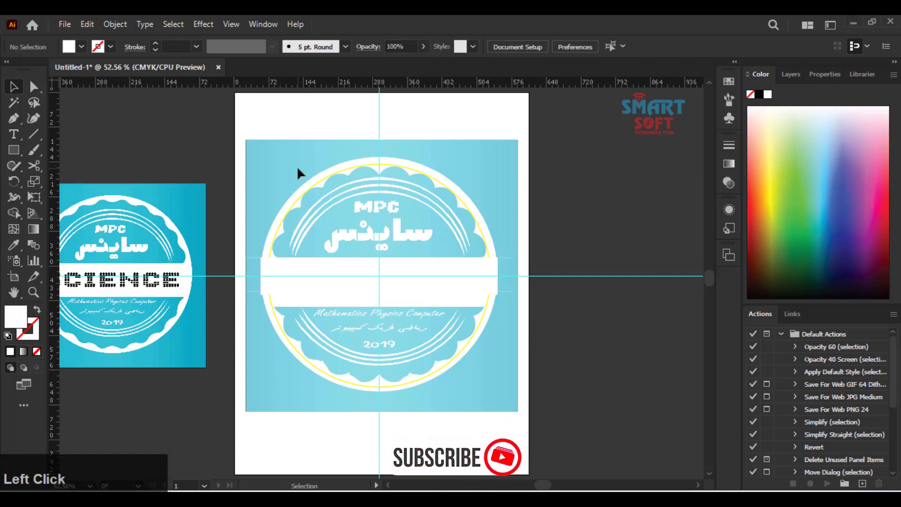
- Unlock the logo.jpg tracing image behind the badge and set its opacity to 0%
right_click(298, 169)
left_click(335, 180)
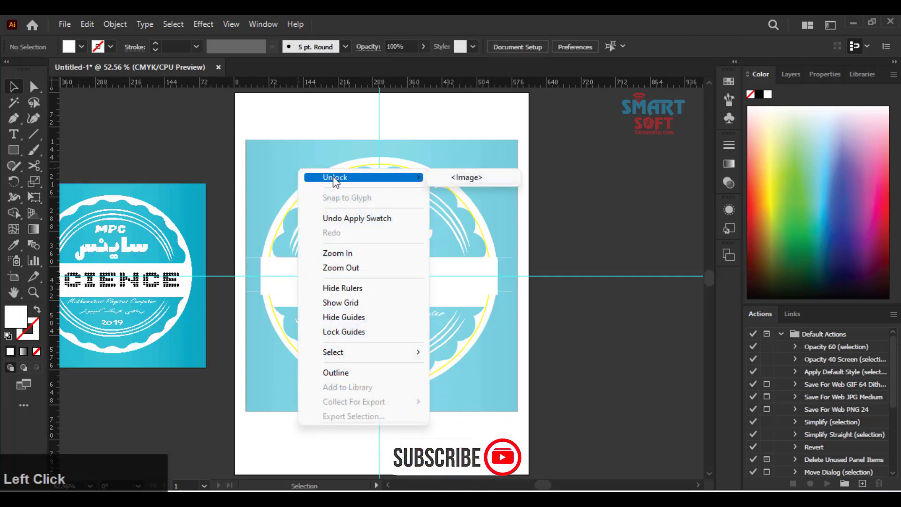
left_click(435, 177)
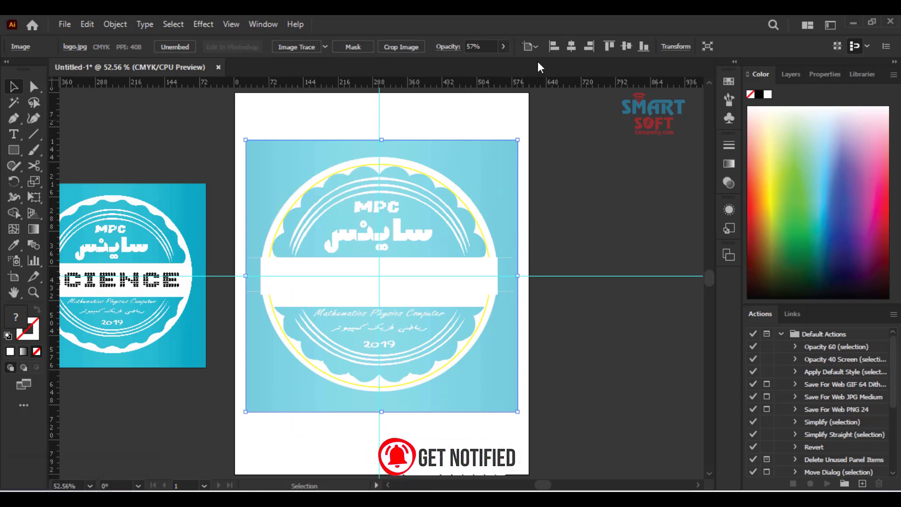
left_click(503, 47)
left_click(470, 63)
left_click_drag(438, 61, 467, 92)
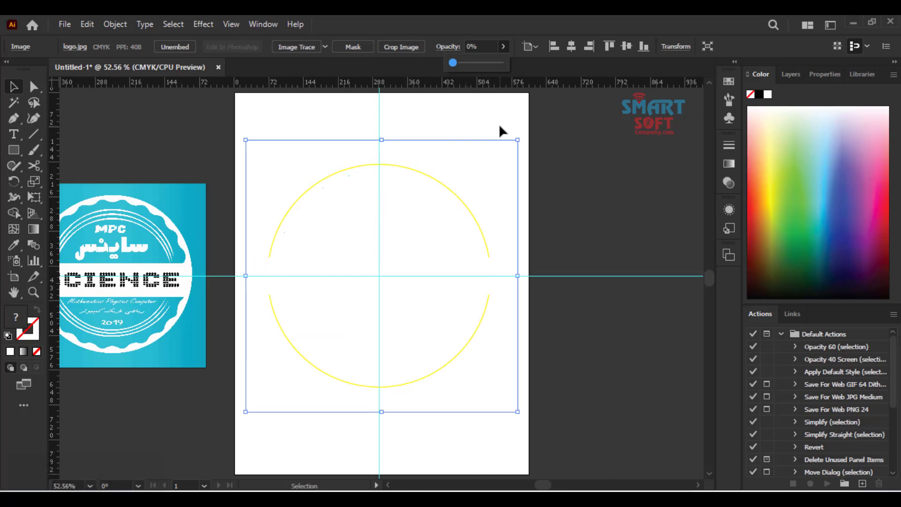
- Add a new layer above Layer 1, try moving Layer 1 onto it, and undo that move
left_click(790, 76)
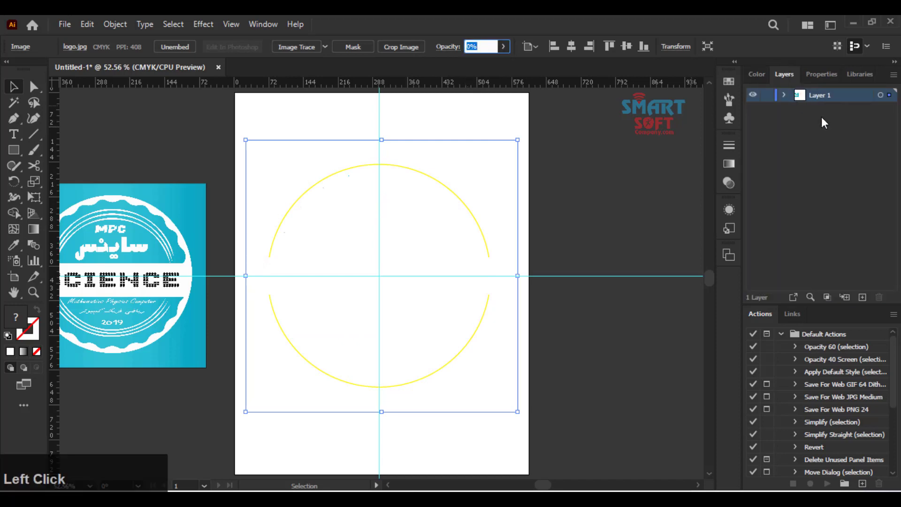
left_click(862, 297)
left_click_drag(817, 114, 815, 94)
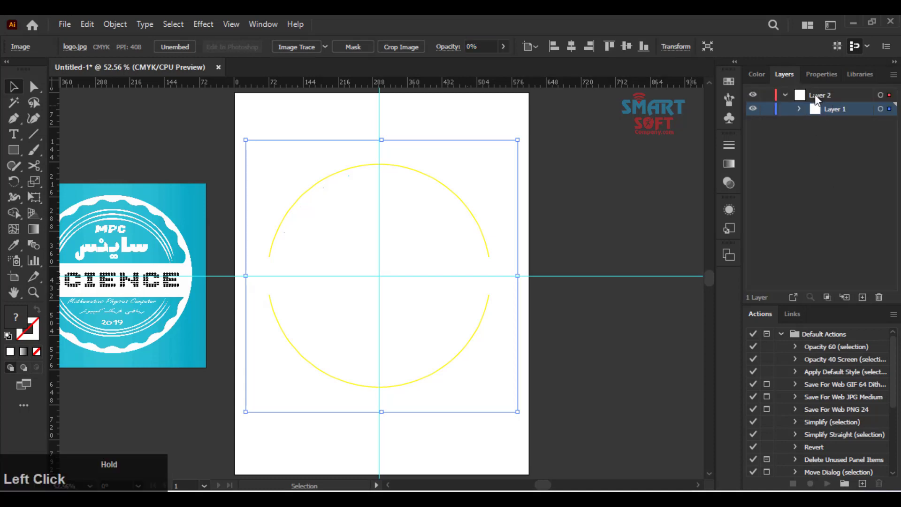
key("ctrl+z")
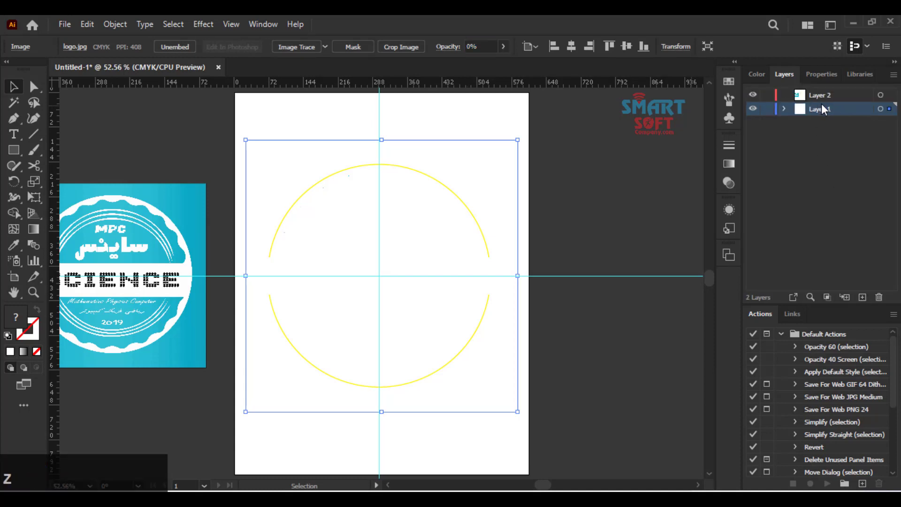
- Locate the image inside Layer 1, then add another new layer directly above Layer 1 and target it
left_click(783, 109)
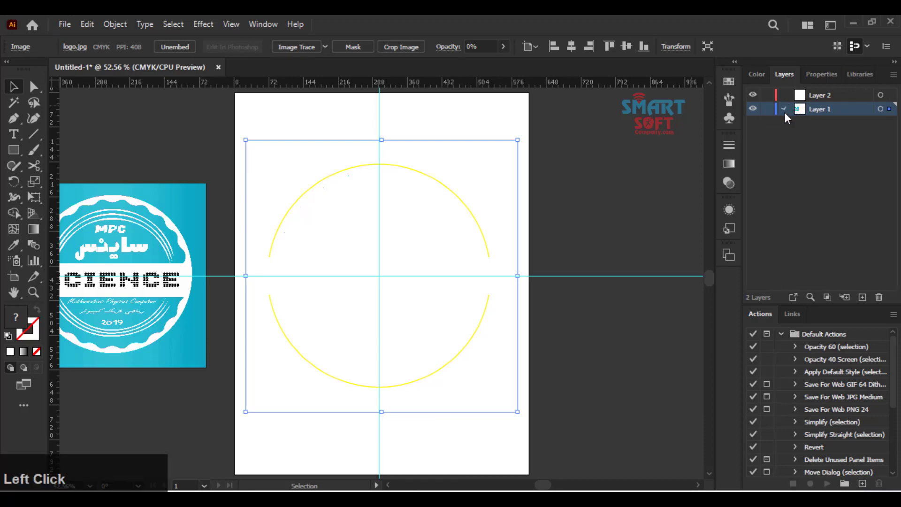
scroll(895, 288, "down", 2)
scroll(897, 289, "down", 1)
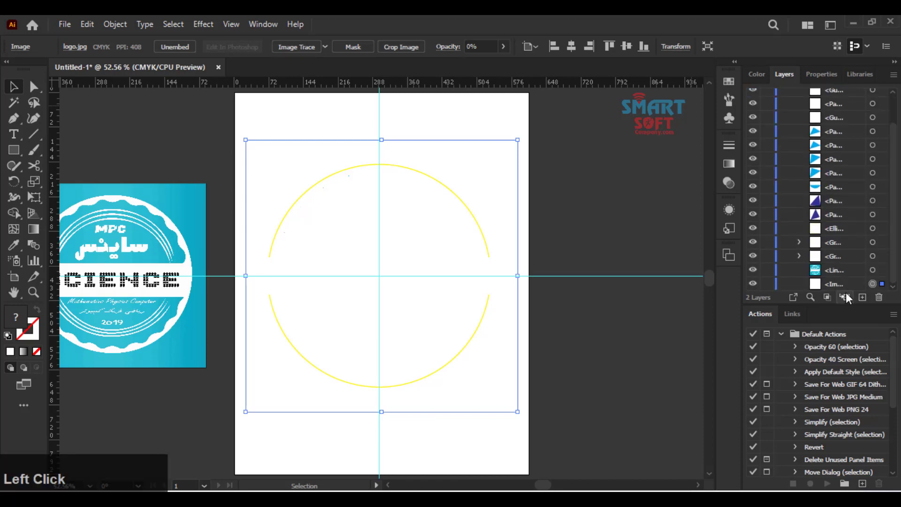
left_click(841, 284)
left_click(859, 296)
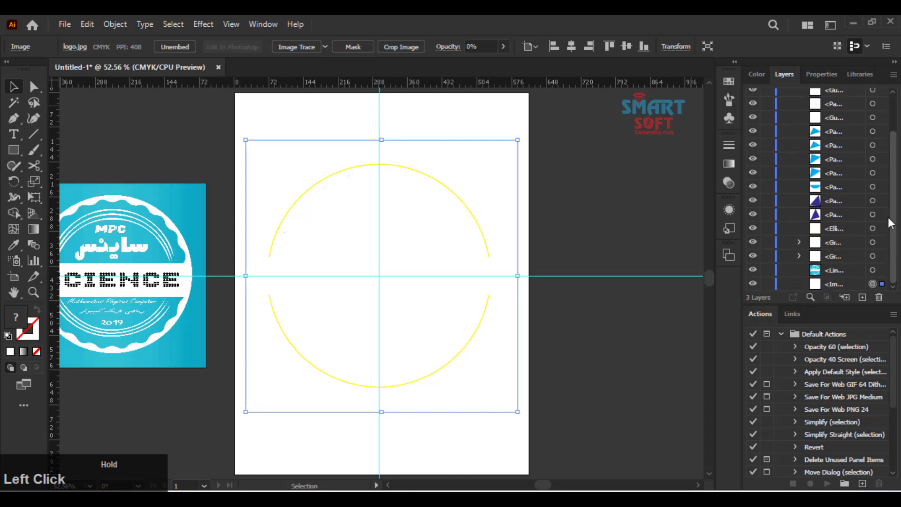
scroll(889, 223, "up", 3)
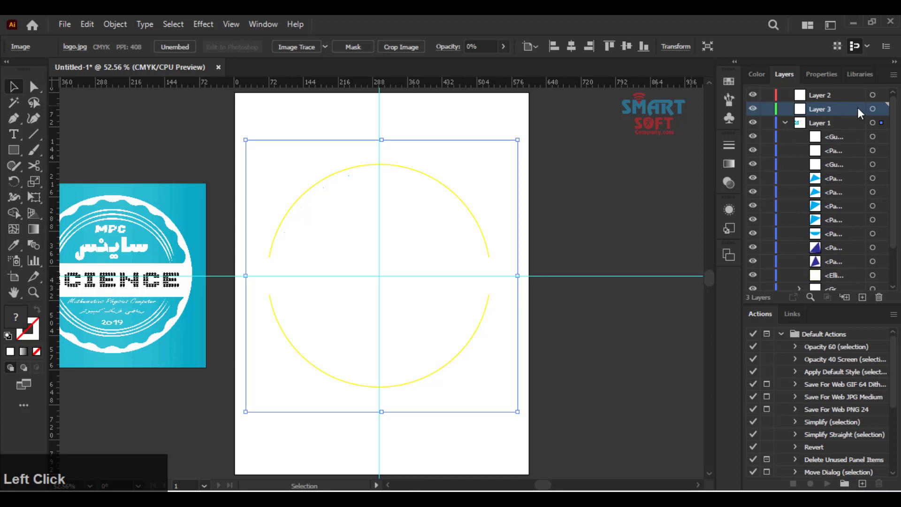
left_click(872, 108)
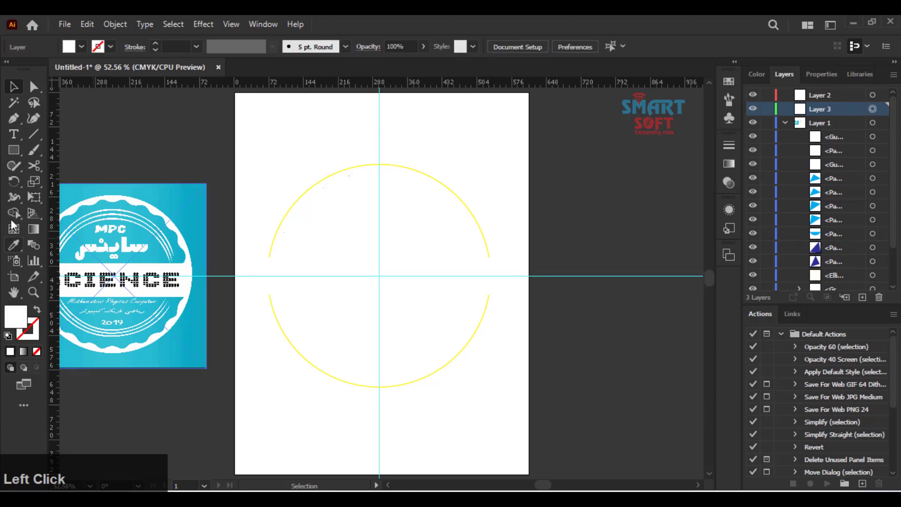
- Draw a rectangle covering the badge area on Layer 3 and give it a white-to-black gradient fill
left_click(15, 149)
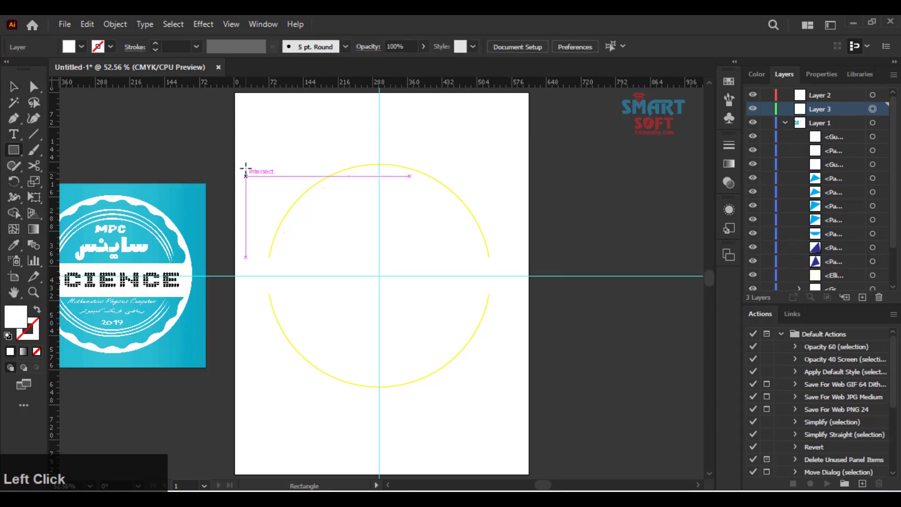
left_click_drag(246, 157, 529, 404)
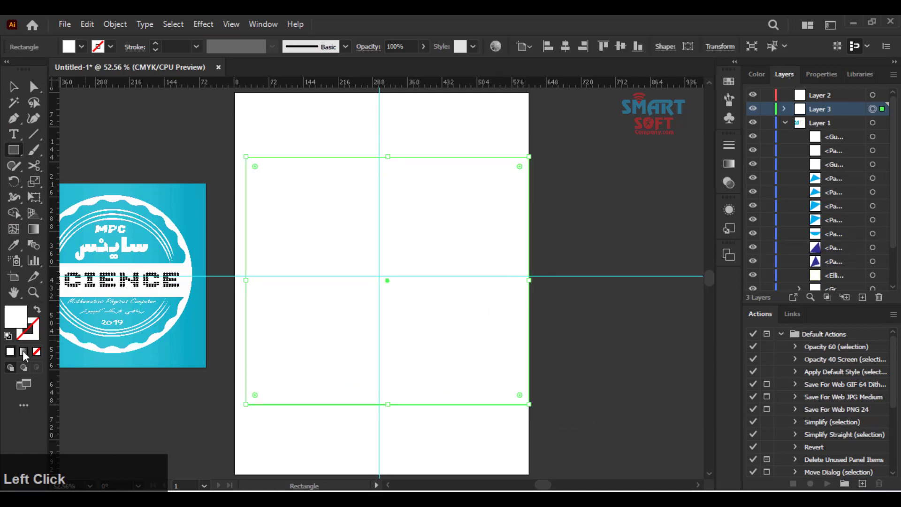
left_click(21, 350)
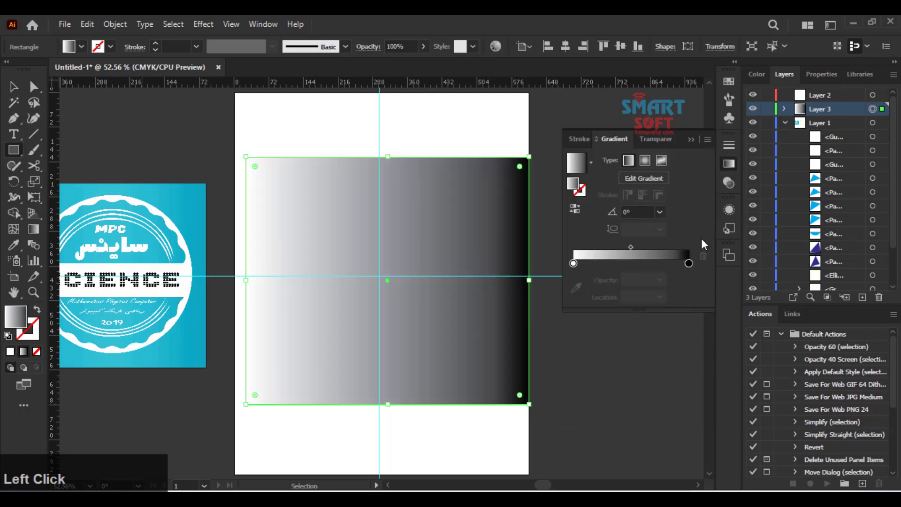
- Change the gradient's black colour stop to cyan blue and make the gradient radial
left_click(688, 263)
double_click(688, 263)
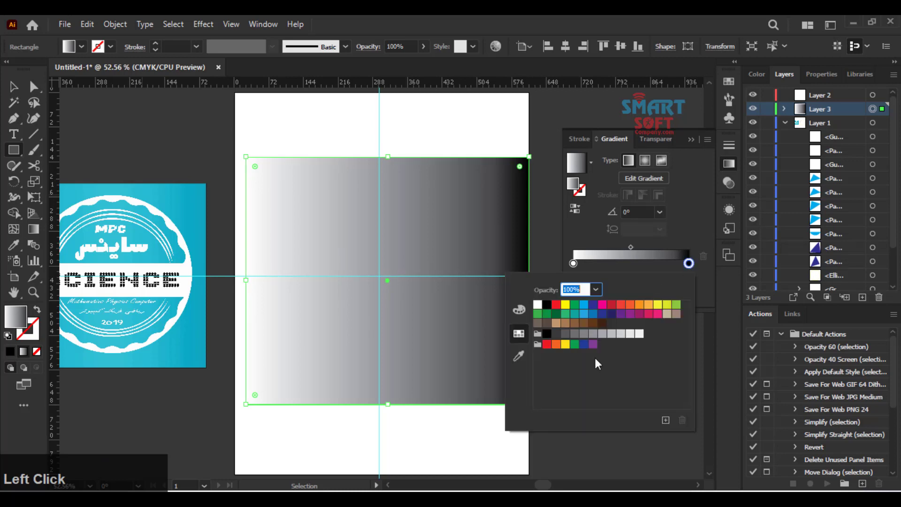
left_click(584, 305)
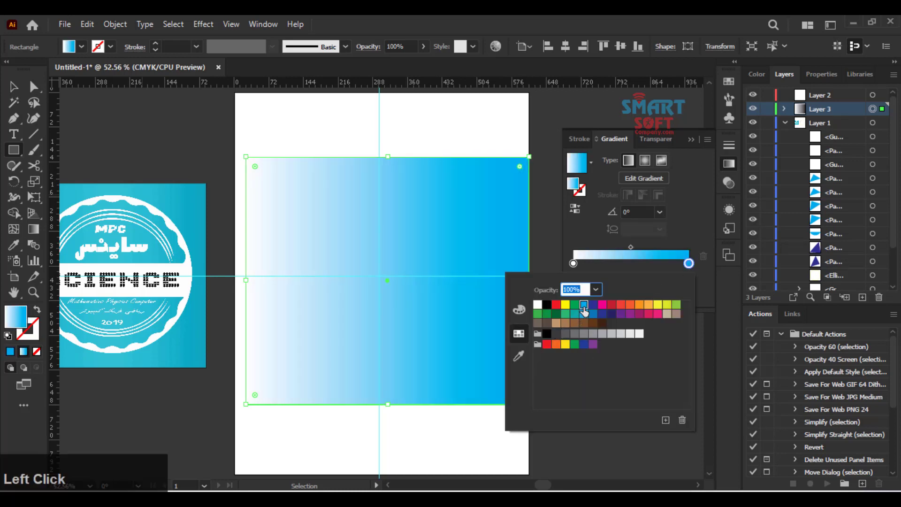
left_click(573, 265)
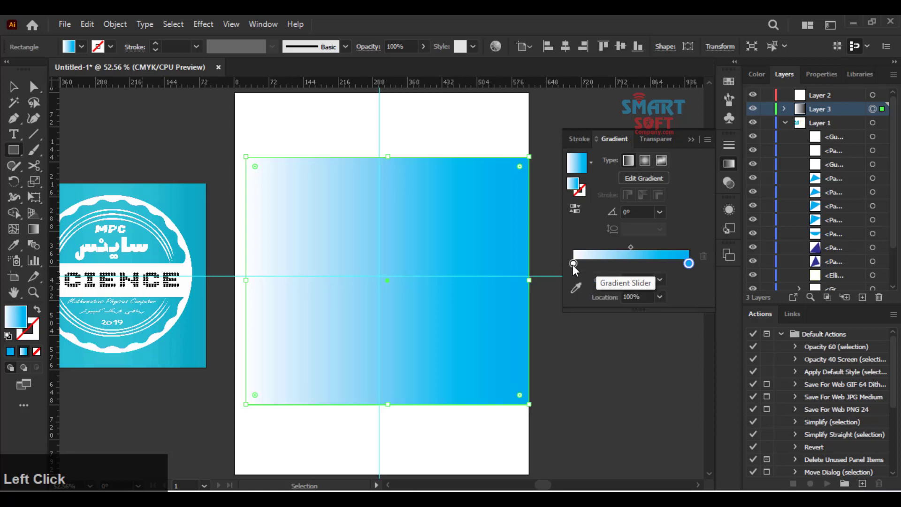
left_click(645, 160)
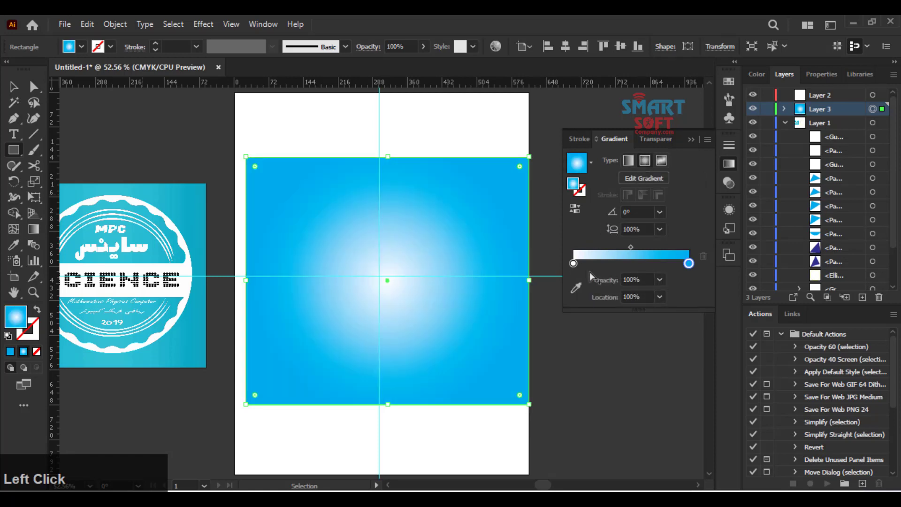
- Recolour the gradient's white centre stop with the teal background sampled from the reference logo
left_click(573, 263)
double_click(573, 264)
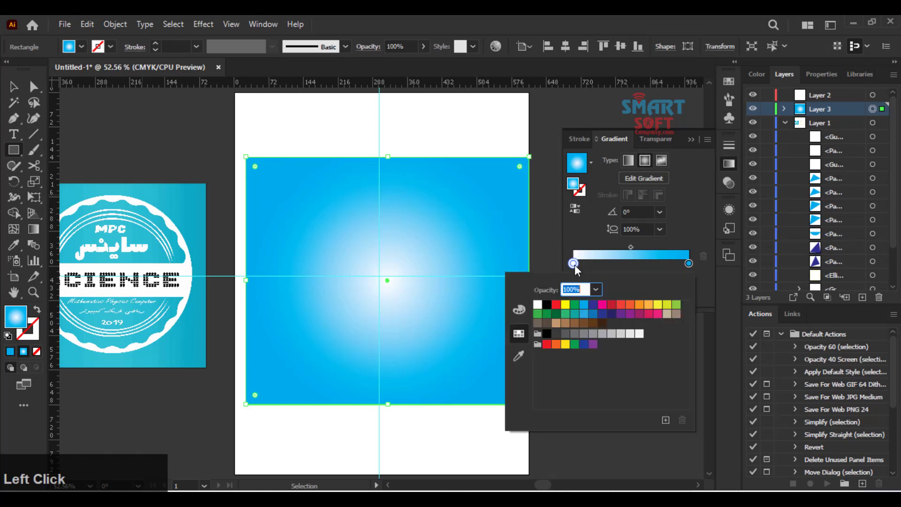
left_click(522, 354)
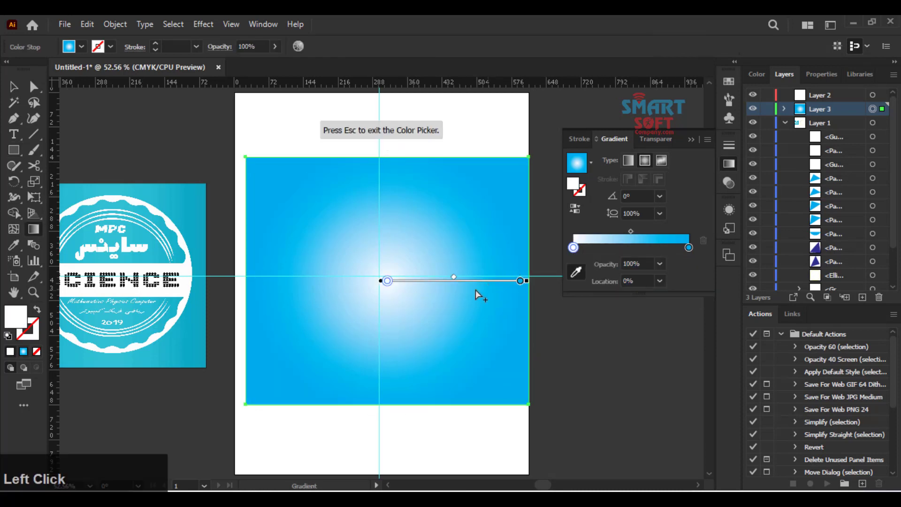
left_click(156, 247)
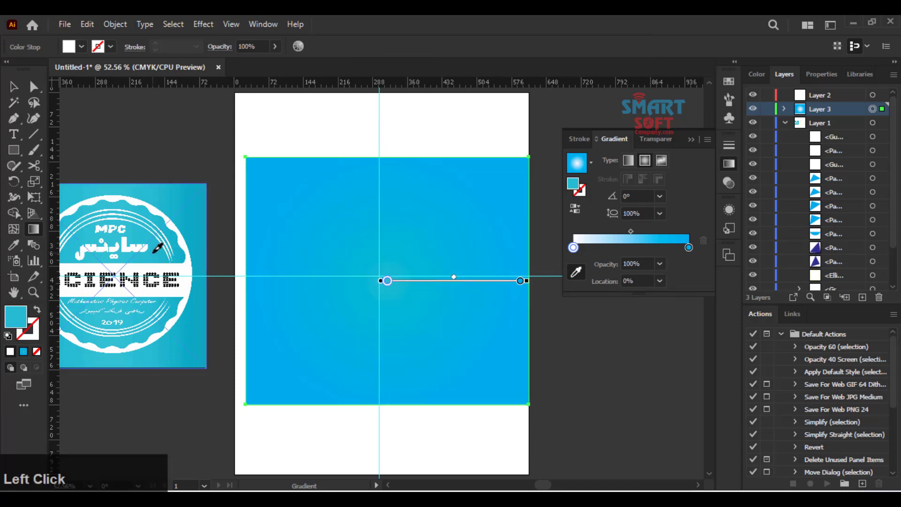
key("Escape")
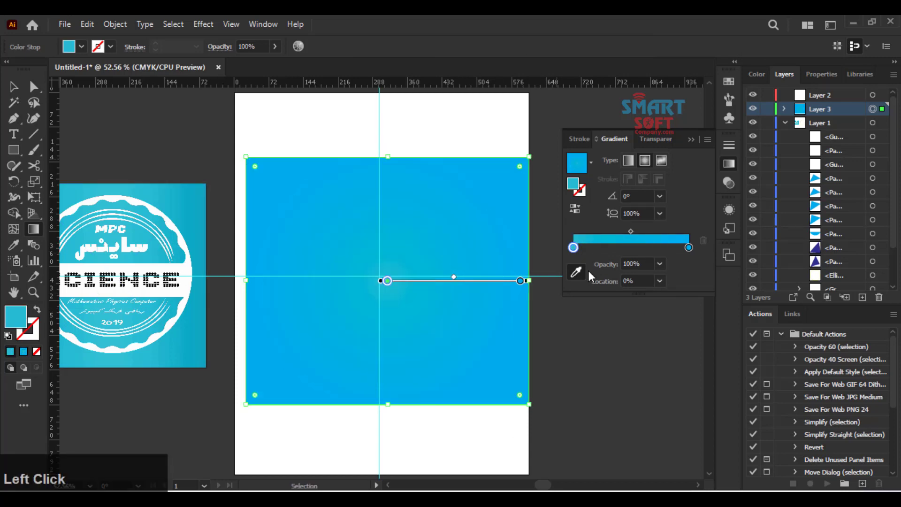
- Lower the opacity of the gradient's teal centre stop to 73%
left_click(659, 264)
left_click(677, 396)
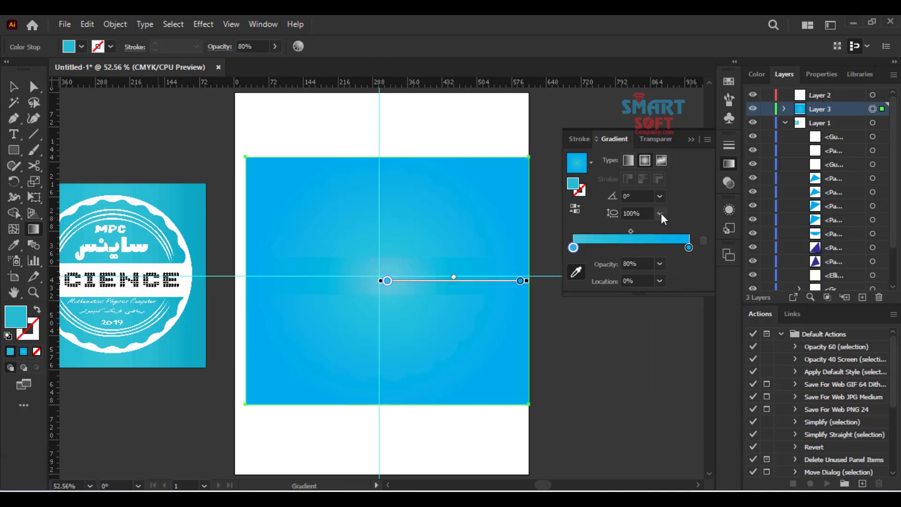
left_click(643, 263)
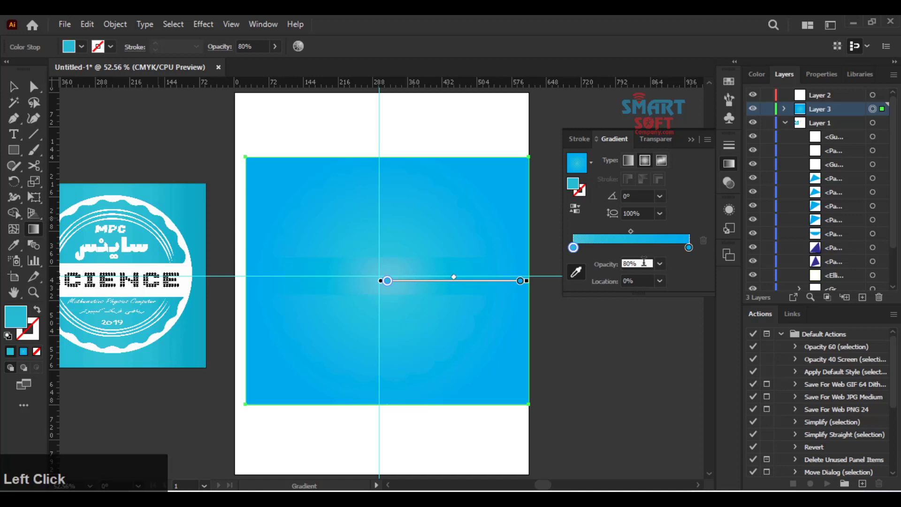
key("Up")
key("Up")
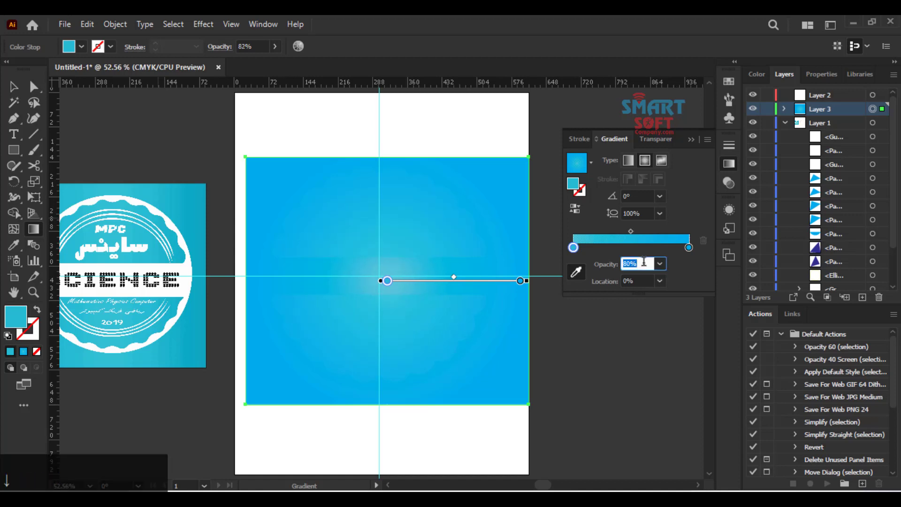
key("Down")
key("Down")
key("Down")
key("Down")
key("Down")
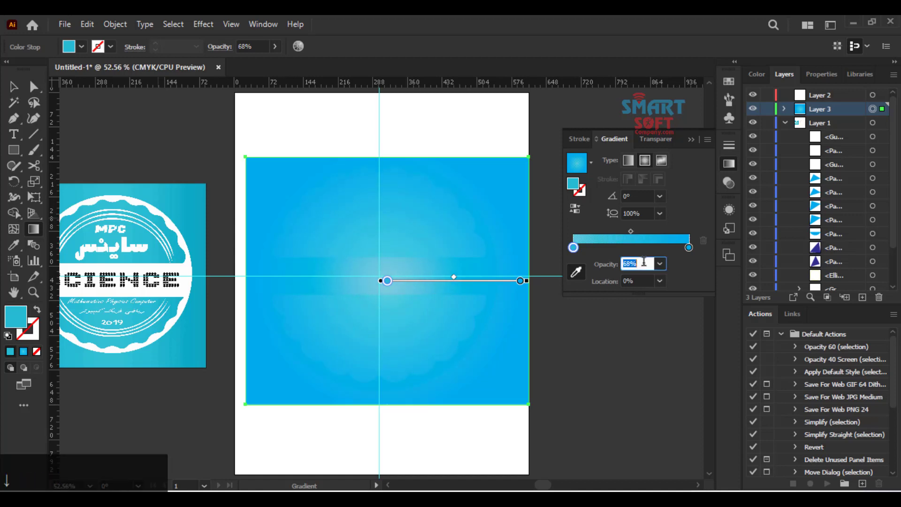
key("Up")
left_click(12, 86)
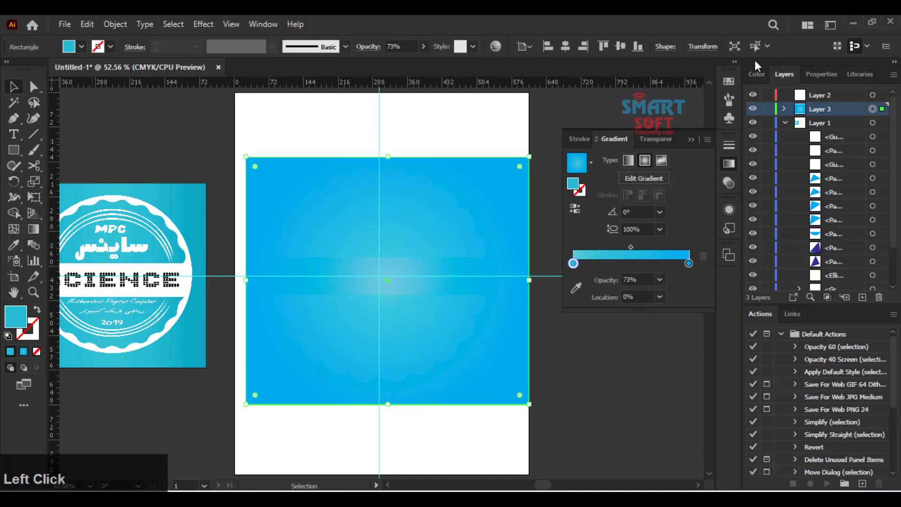
- Move Layer 3 with the gradient rectangle beneath Layer 1, behind the badge artwork
left_click_drag(808, 108, 815, 275)
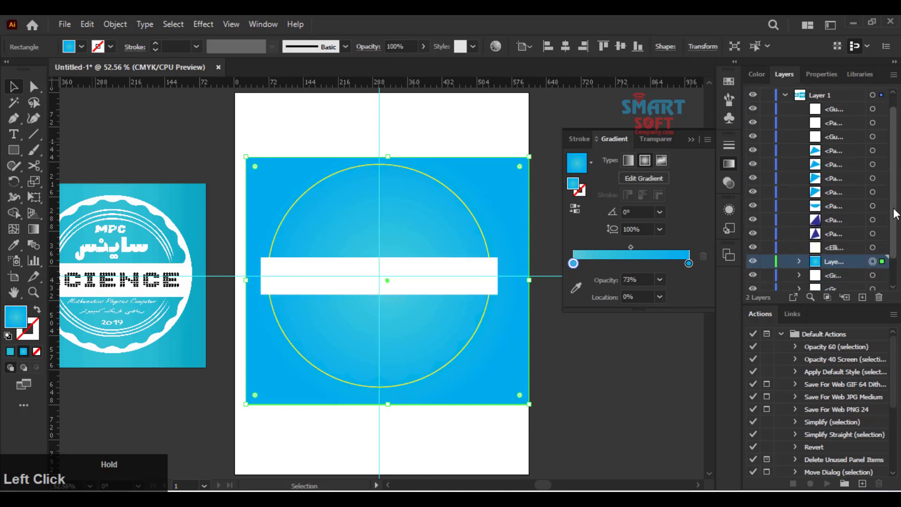
left_click_drag(894, 213, 845, 288)
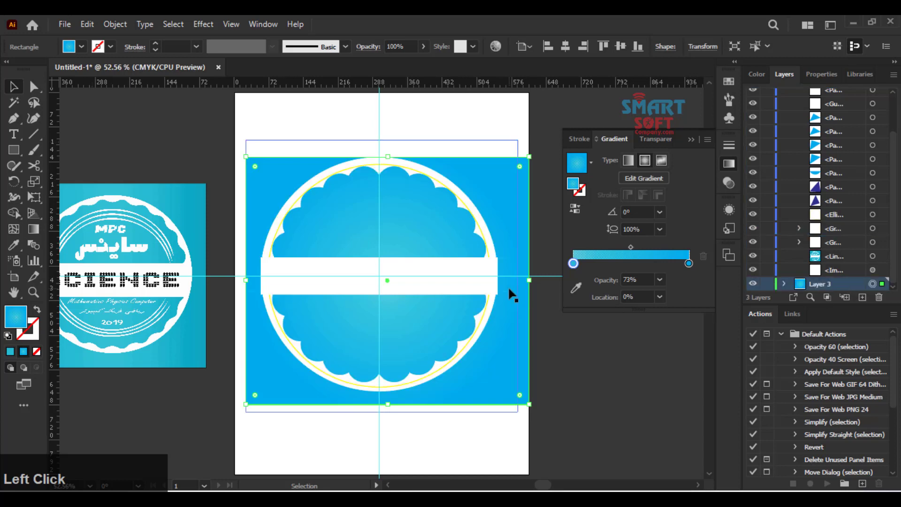
- Stretch the fully transparent logo.jpg image upward from its upper edge, above the gradient rectangle
left_click(428, 167)
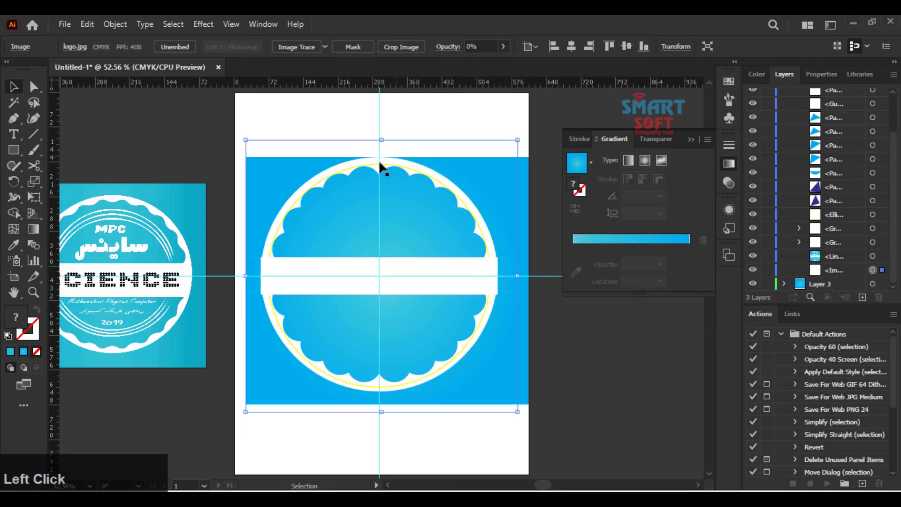
left_click_drag(381, 140, 382, 121)
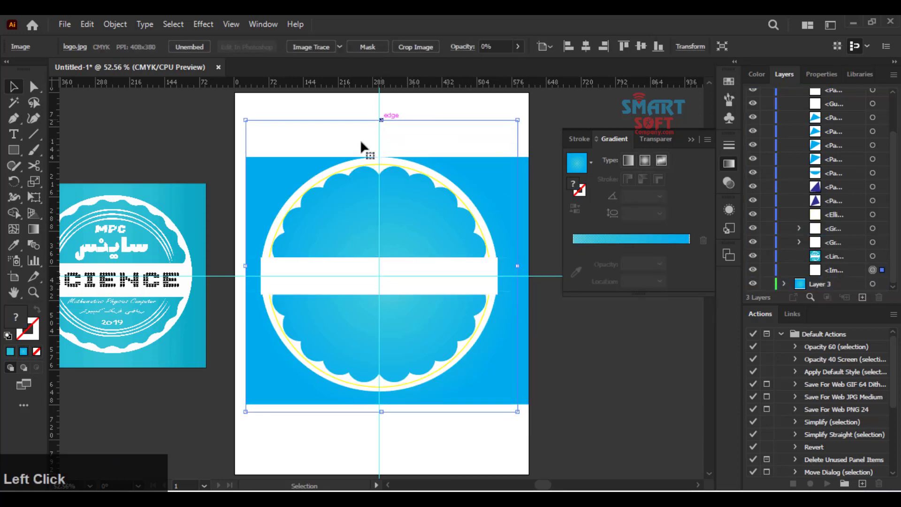
- Narrow the white centre band symmetrically about its centre so its ends meet the white ring's outer edge
left_click(338, 273, "ctrl")
key("ctrl+1")
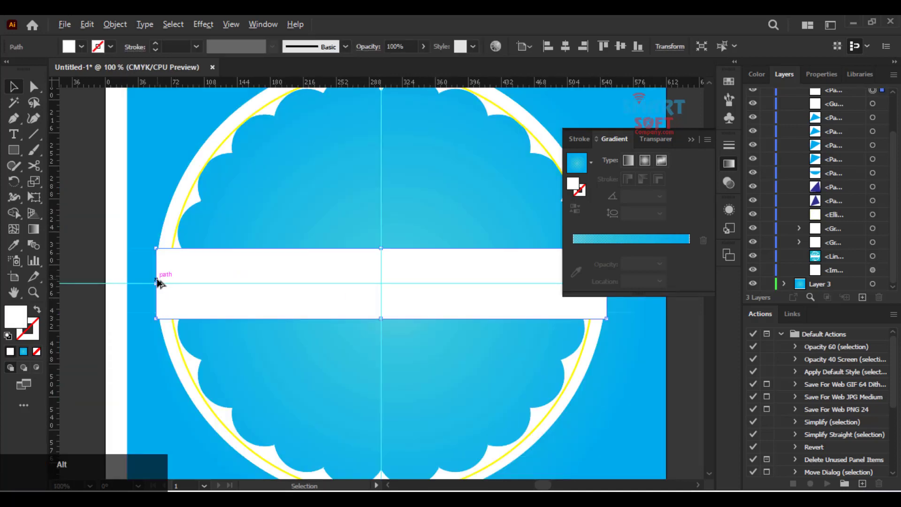
left_click_drag(157, 281, 159, 281, "alt")
- Delete the yellow-stroked ellipse inside the white ring
left_click(179, 212)
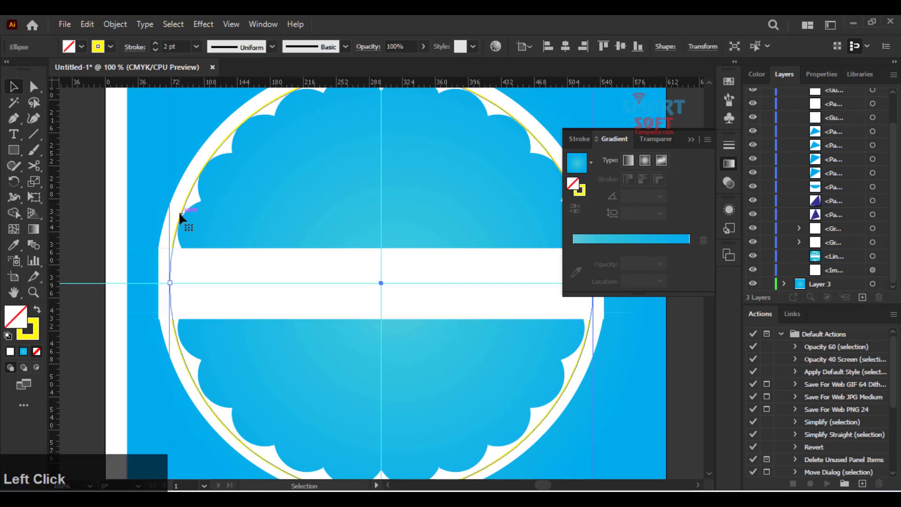
key("Delete")
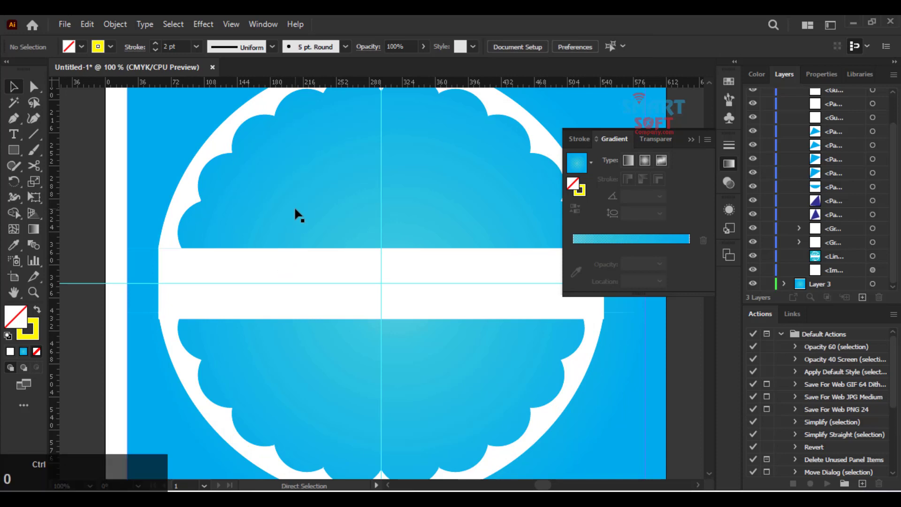
- Extend the blue gradient rectangle above and below the badge and widen it to the artboard's left edge
key("ctrl+0")
left_click(284, 195)
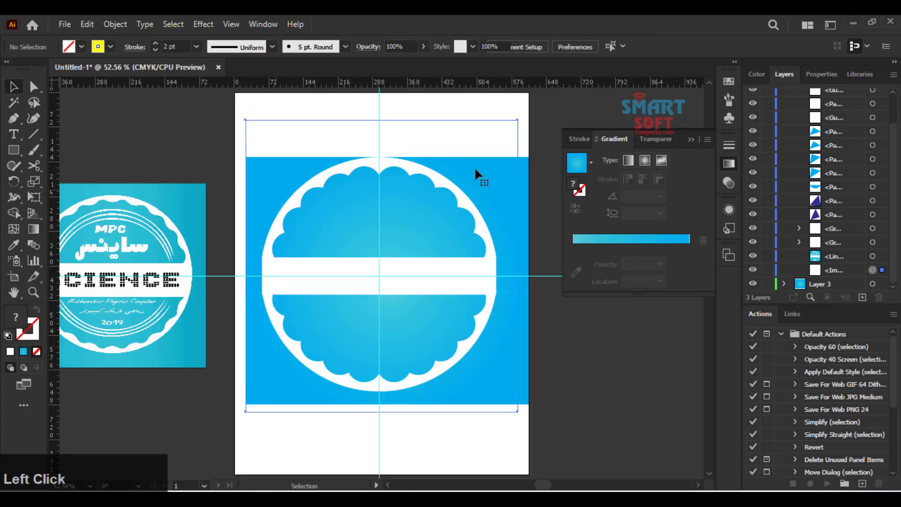
left_click(528, 207)
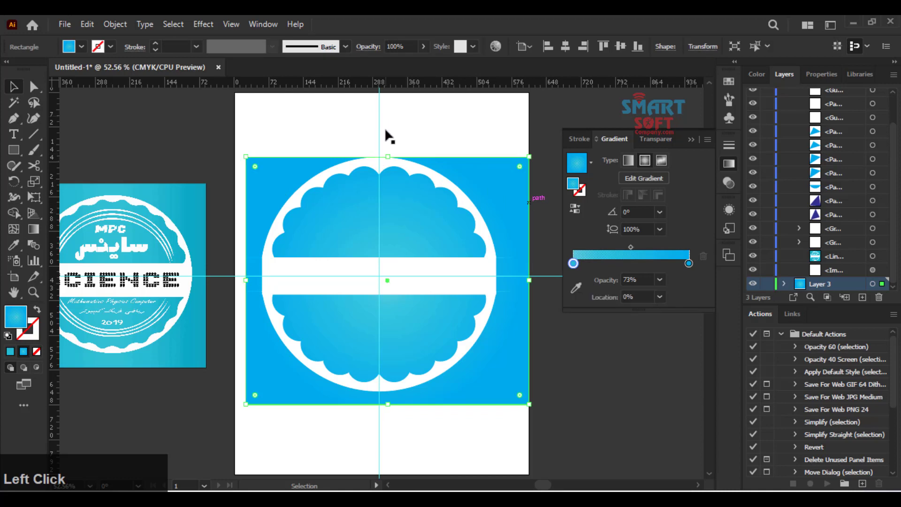
left_click_drag(387, 157, 389, 113)
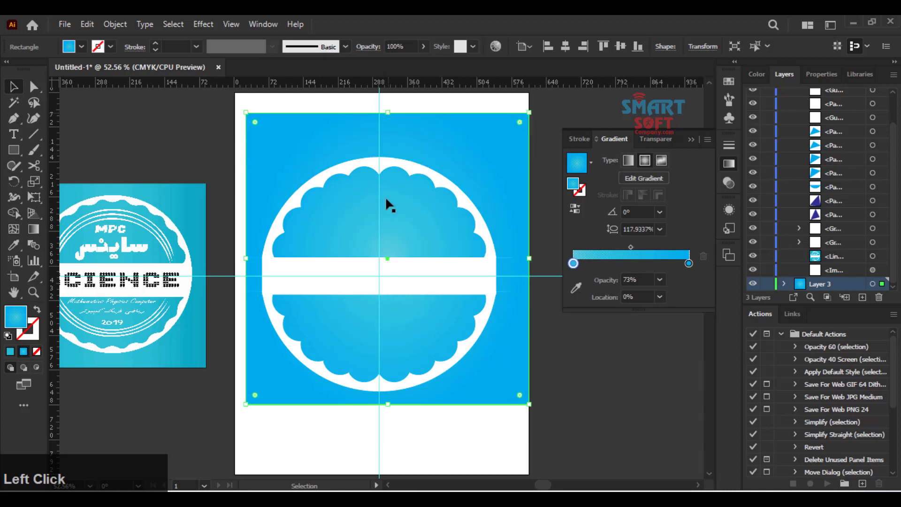
left_click_drag(388, 405, 389, 434)
left_click_drag(243, 273, 235, 273)
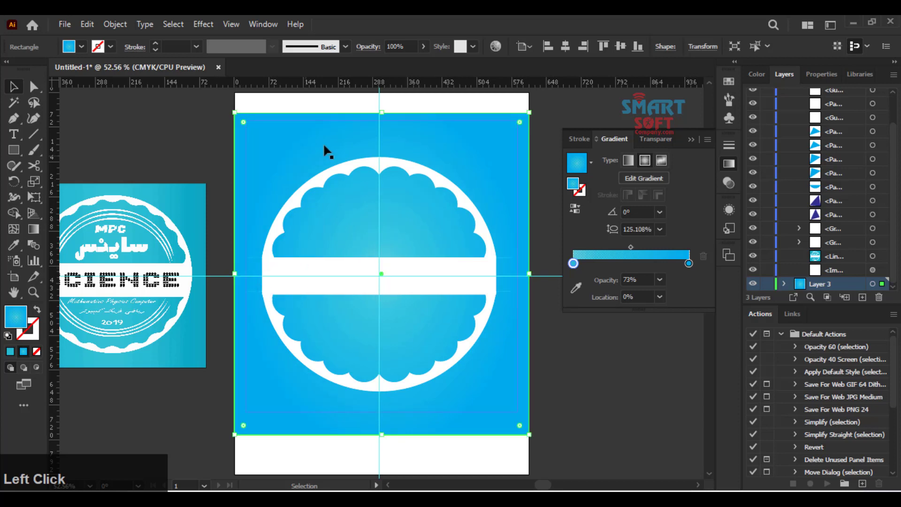
left_click(385, 102)
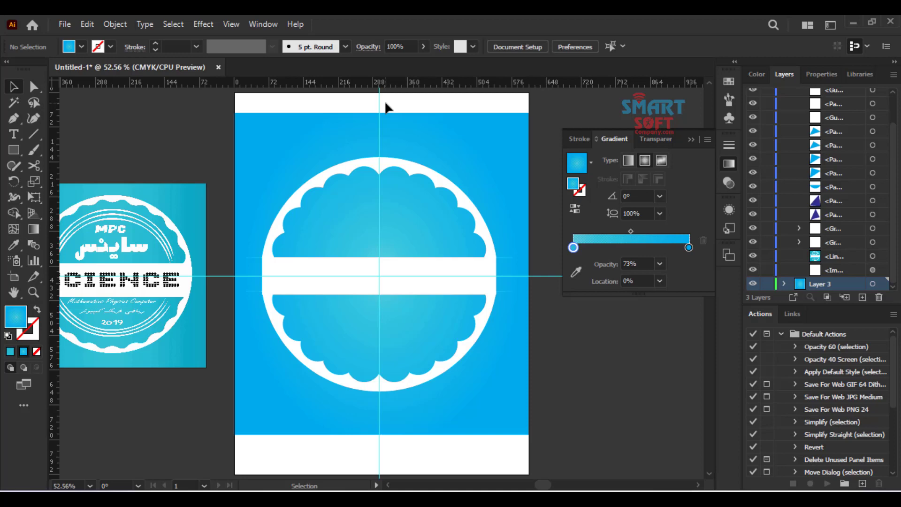
- Minimize Illustrator, the Ai_Lesson_8 folder window and the Lesson 8th folder window to show the desktop
left_click(861, 21)
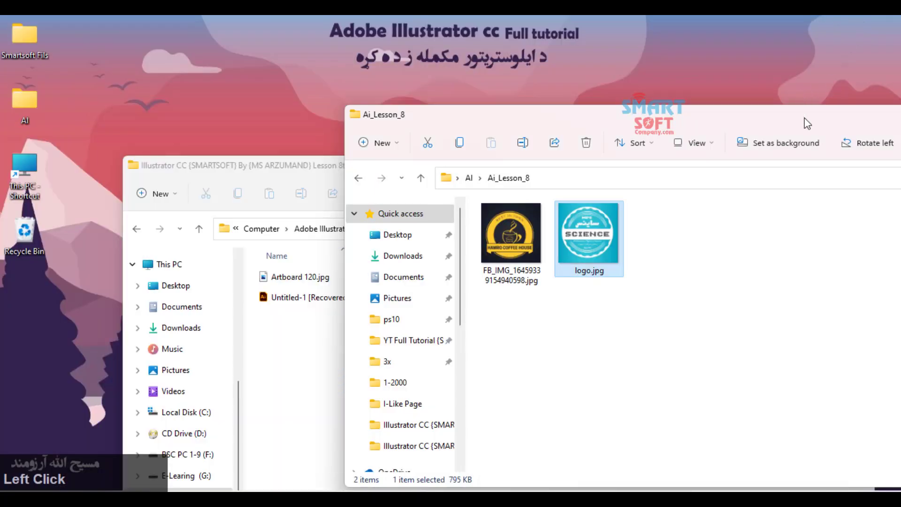
double_click(807, 123)
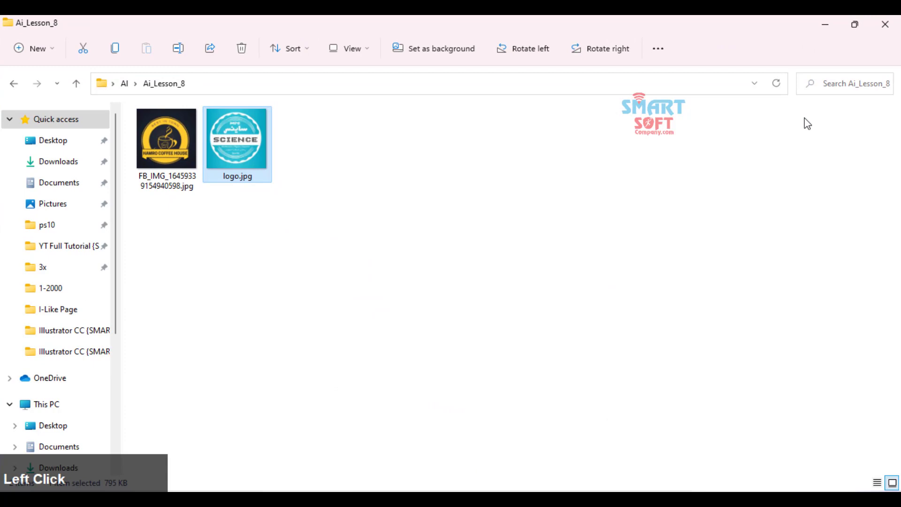
left_click(813, 20)
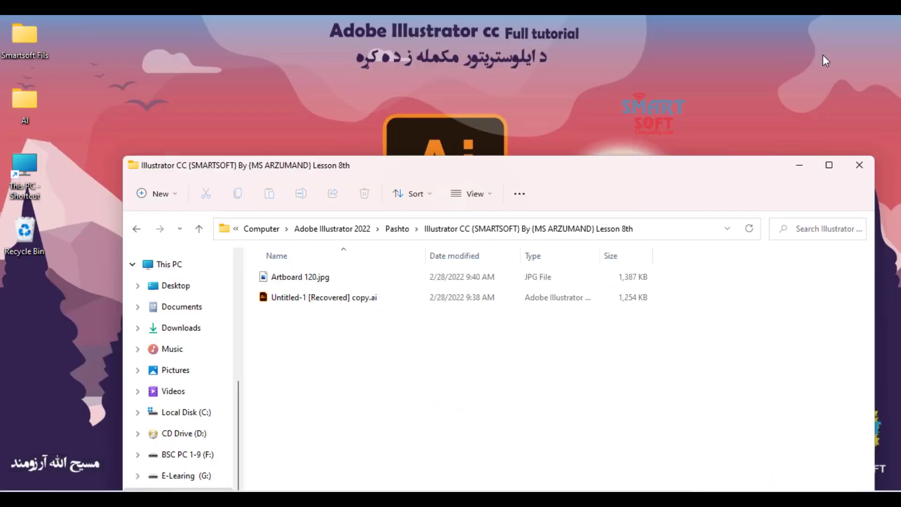
left_click(807, 165)
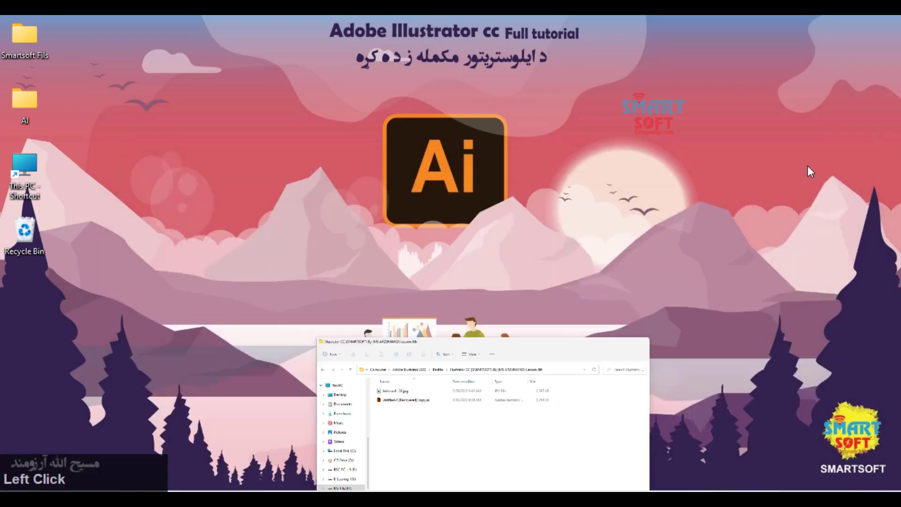